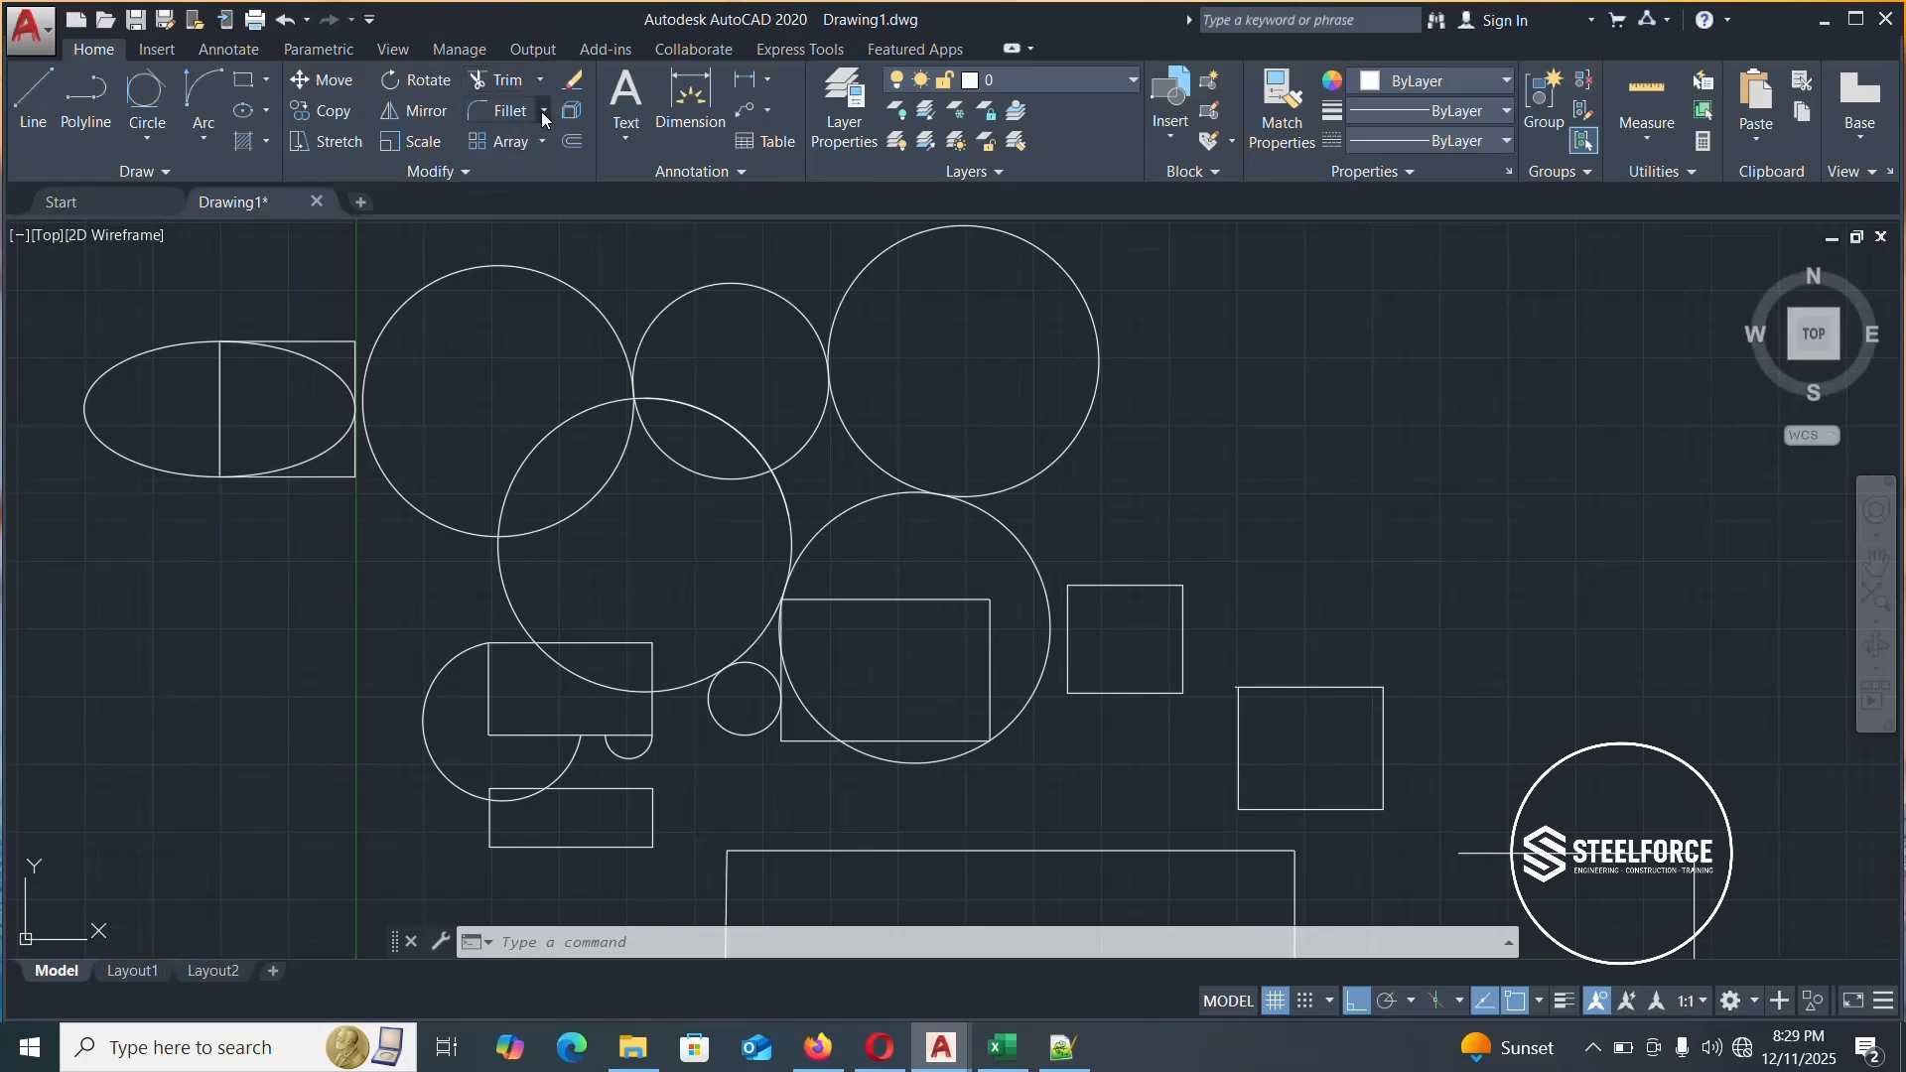
{"action": "left_click", "coordinate": [543, 111]}
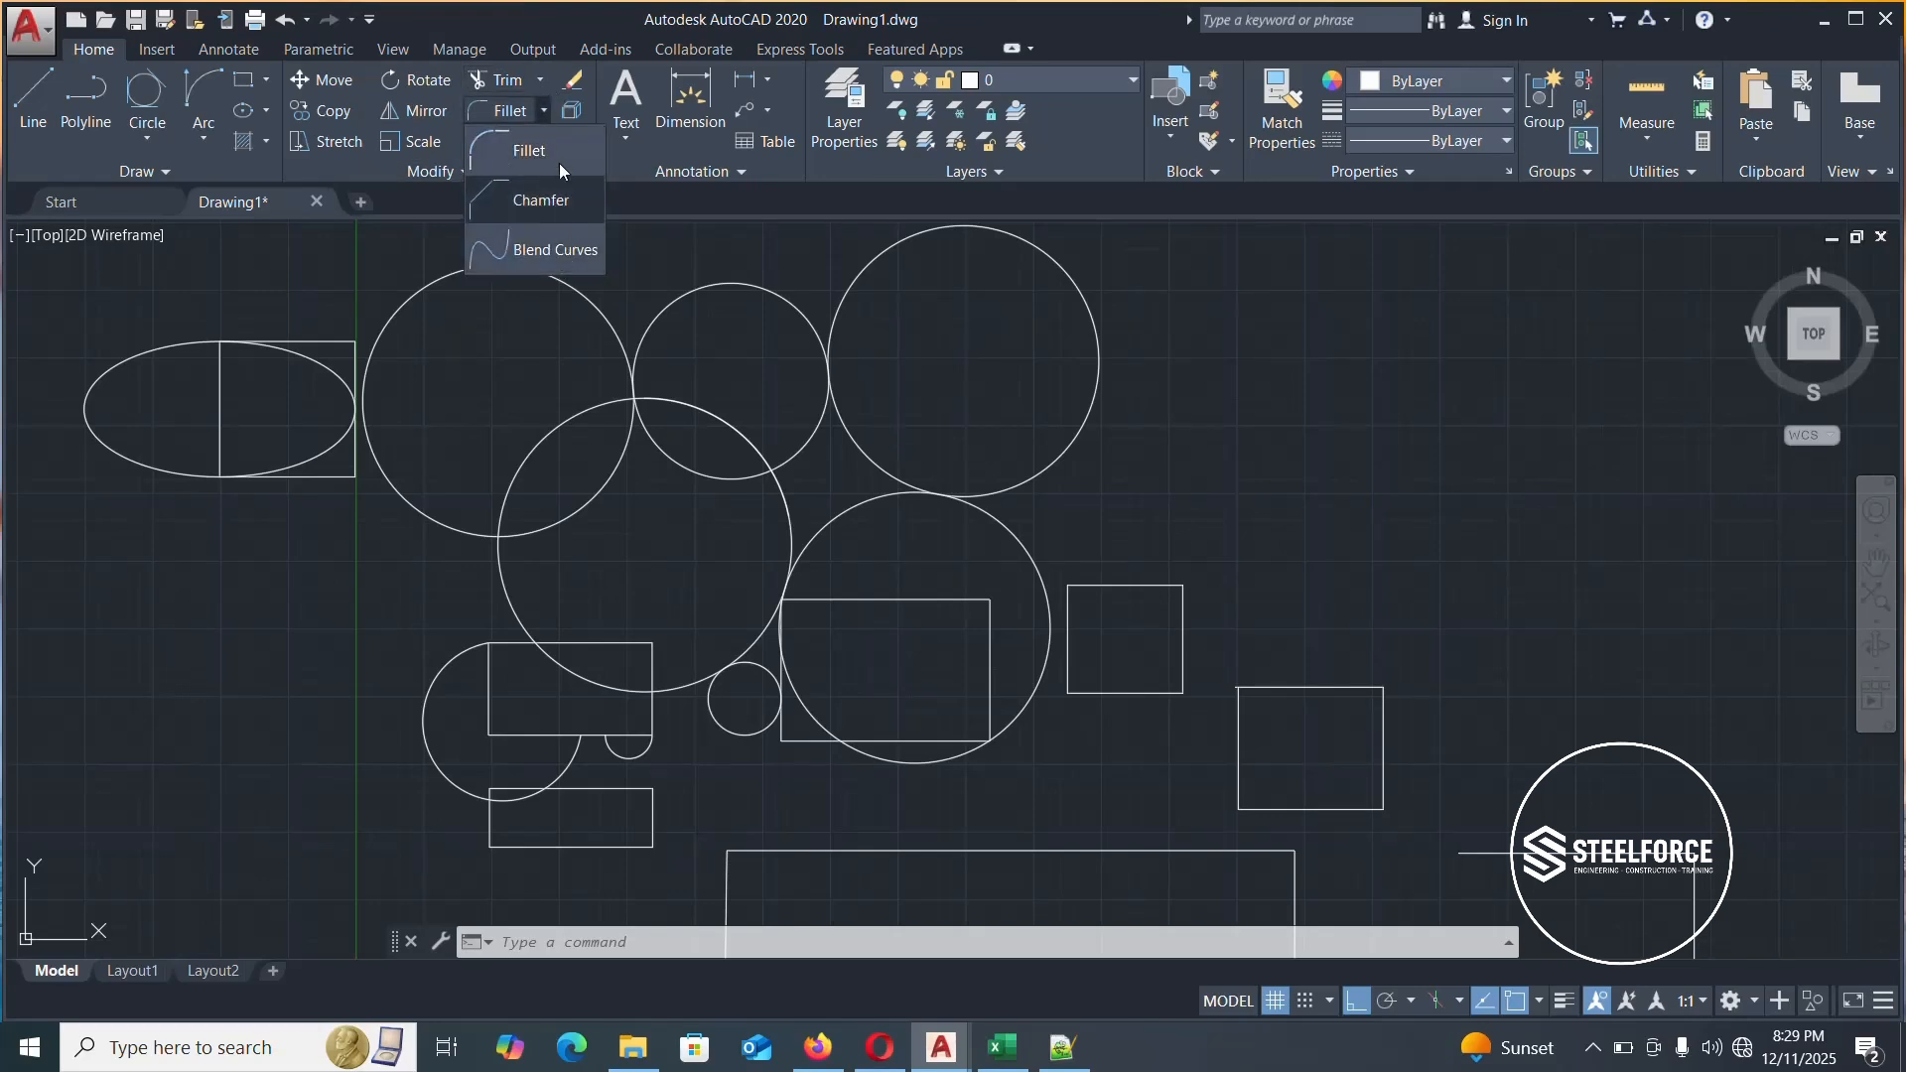
{"action": "left_click", "coordinate": [550, 116]}
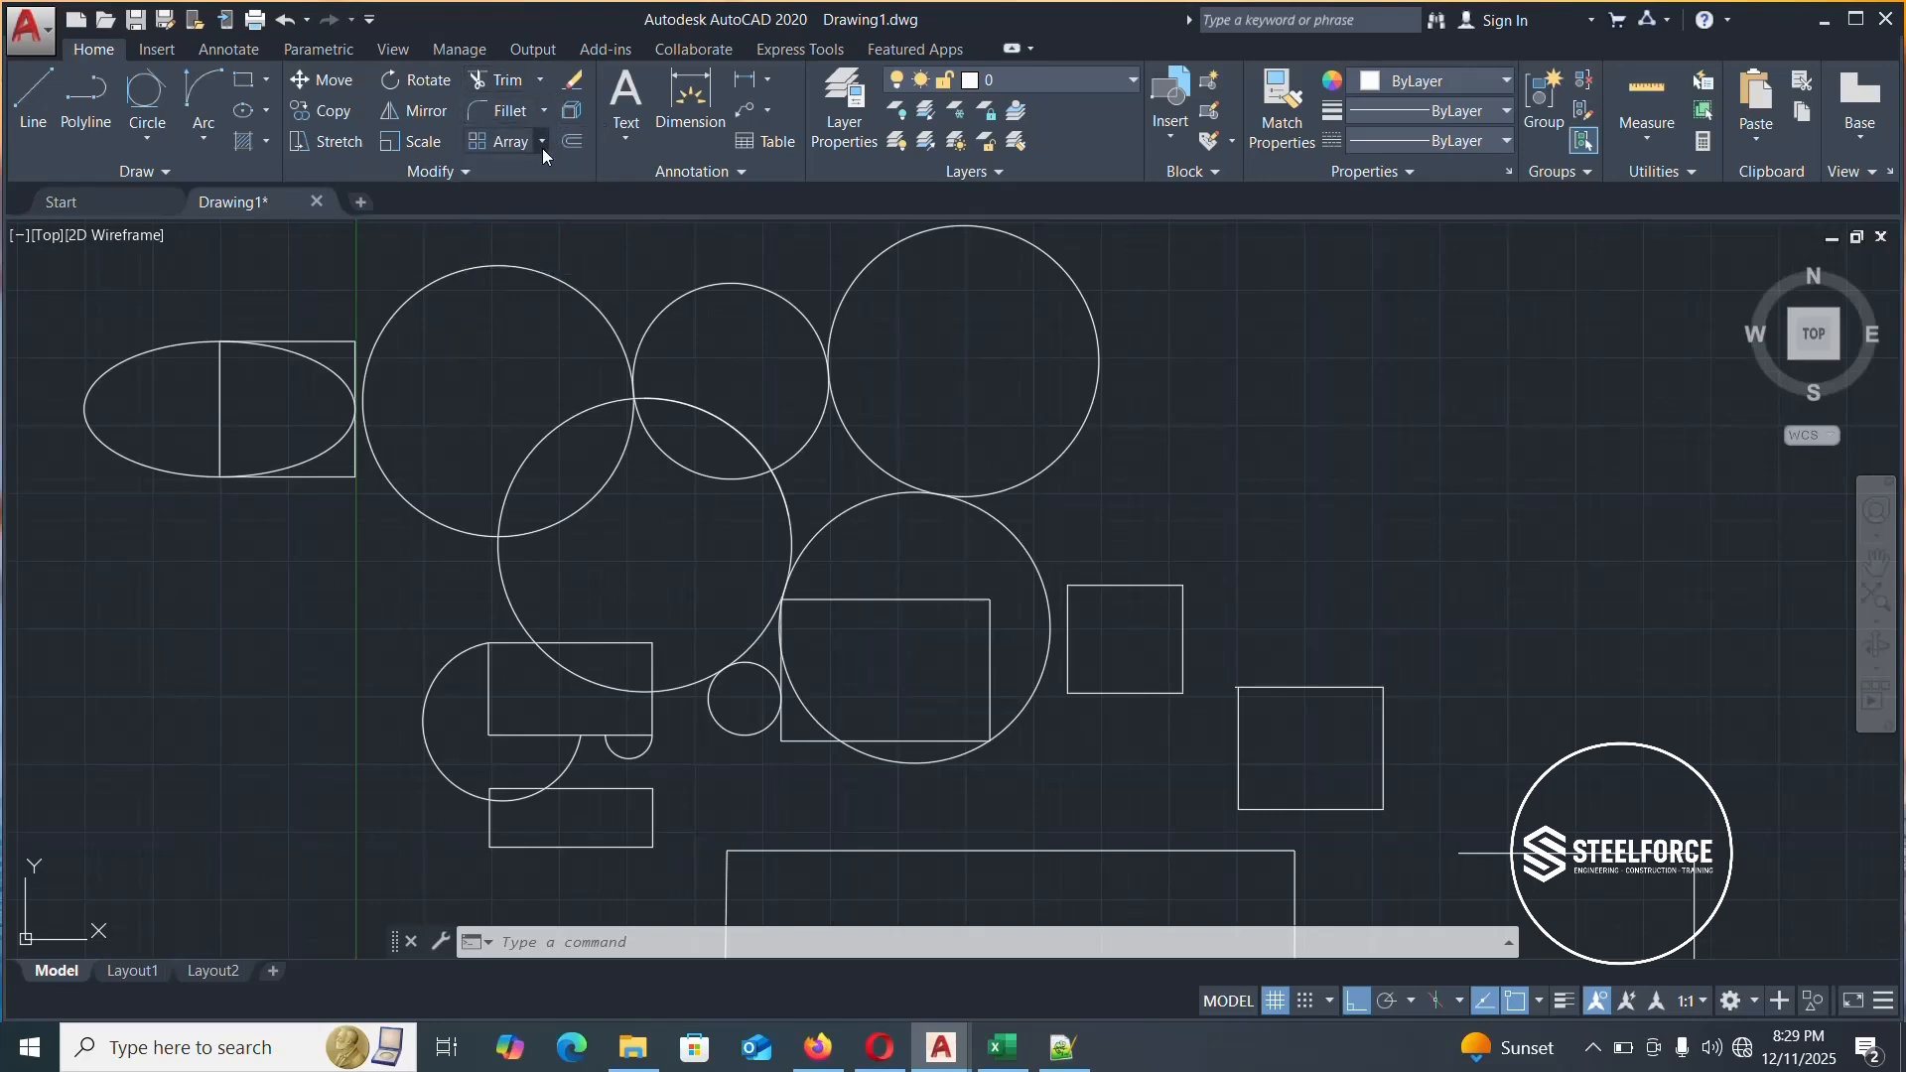
{"action": "left_click", "coordinate": [541, 147]}
{"action": "left_click", "coordinate": [541, 147]}
{"action": "scroll", "coordinate": [931, 498], "scroll_direction": "down", "scroll_amount": 2}
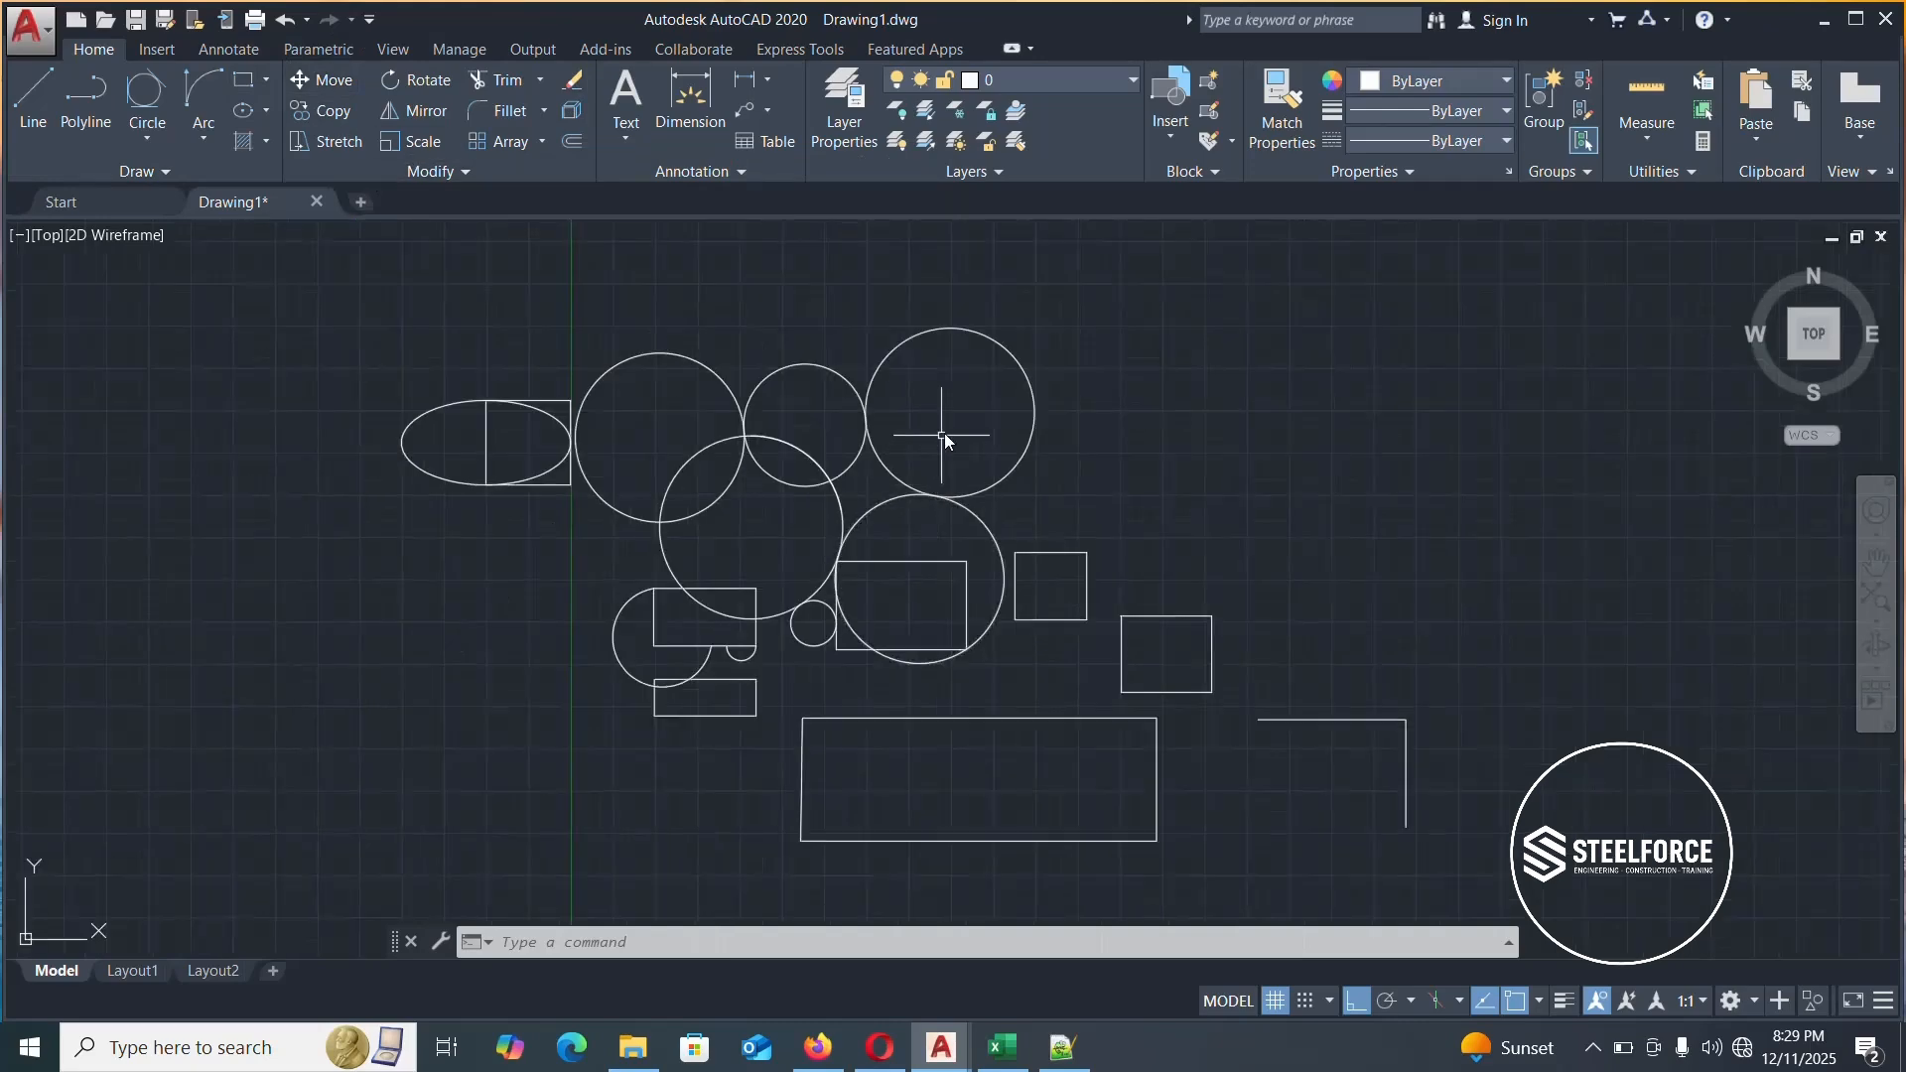
{"action": "scroll", "coordinate": [944, 438], "scroll_direction": "up", "scroll_amount": 4}
{"action": "scroll", "coordinate": [1037, 446], "scroll_direction": "down", "scroll_amount": 3}
{"action": "scroll", "coordinate": [1098, 414], "scroll_direction": "up", "scroll_amount": 2}
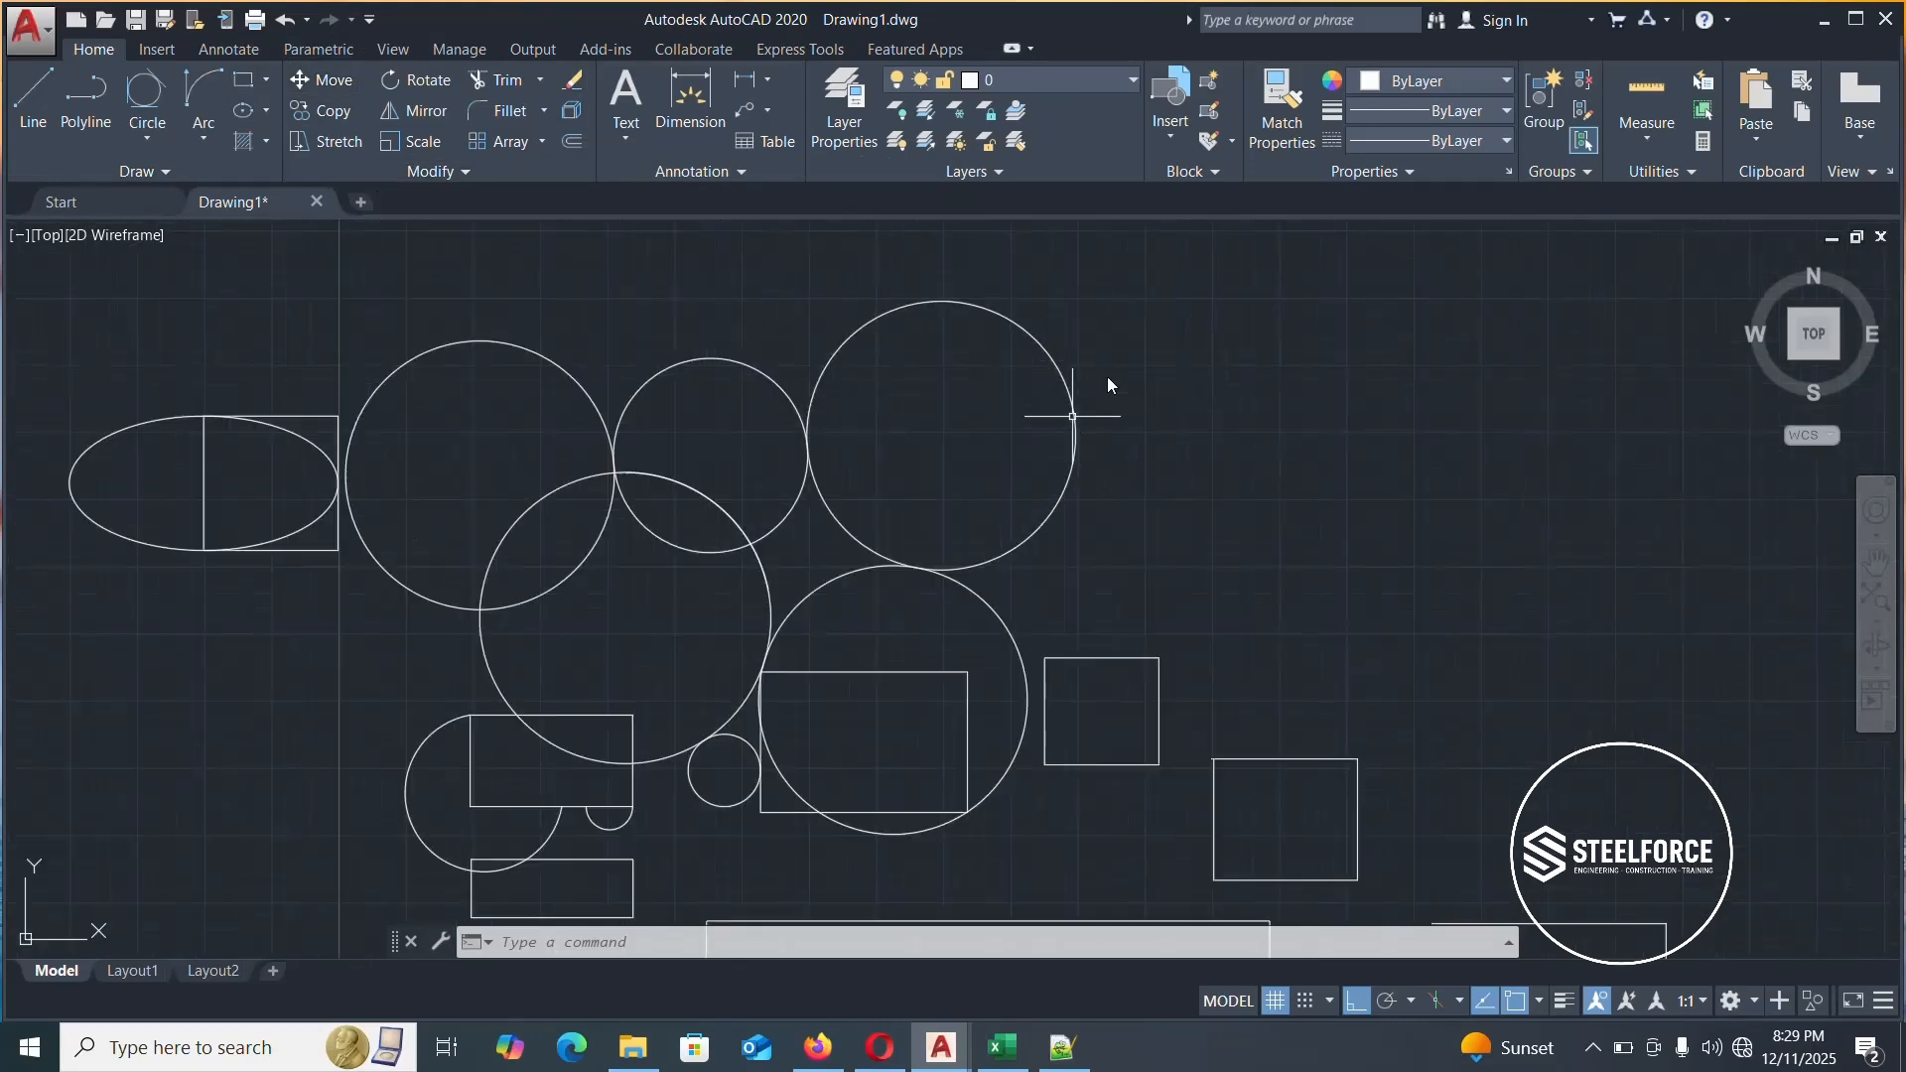
Move the large circle farthest from the ellipse about 749 units horizontally to the right, with Ortho on
{"action": "left_click", "coordinate": [1148, 305]}
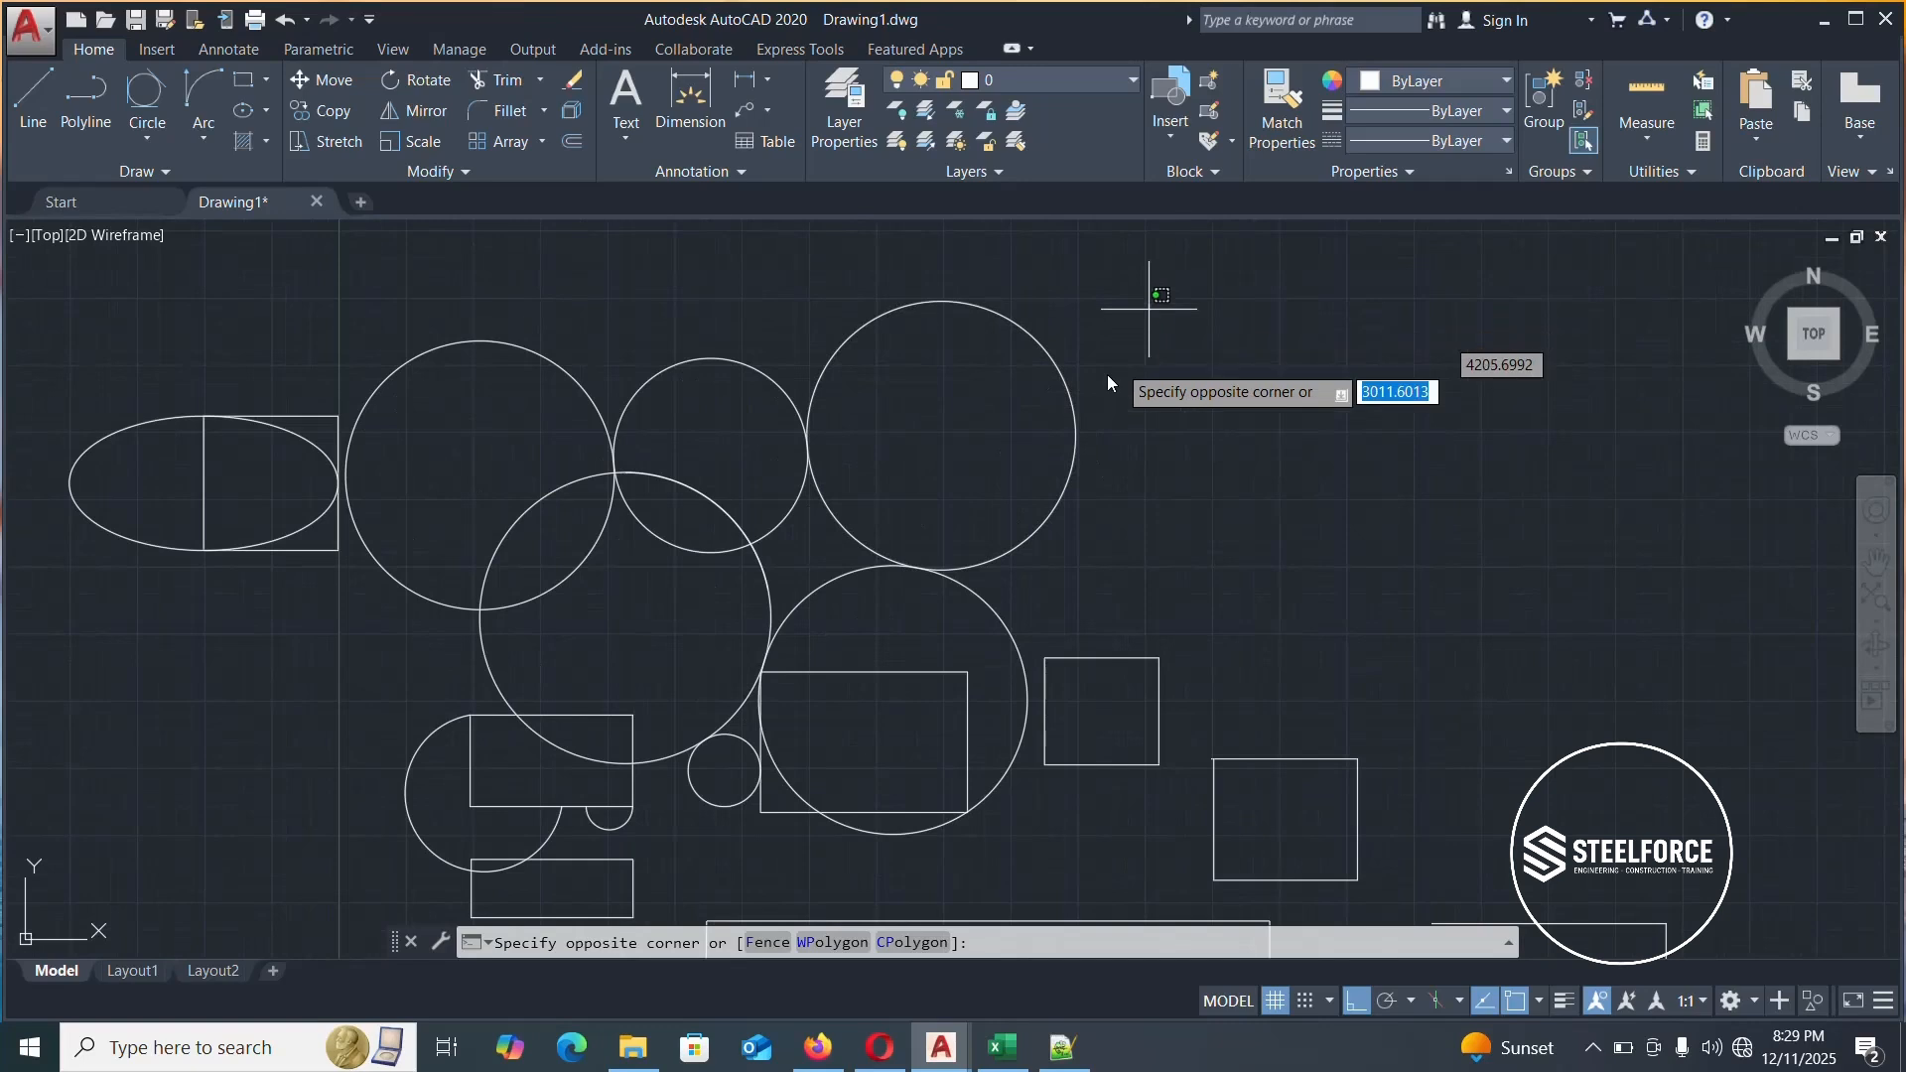
{"action": "left_click", "coordinate": [997, 450]}
{"action": "left_click", "coordinate": [324, 84]}
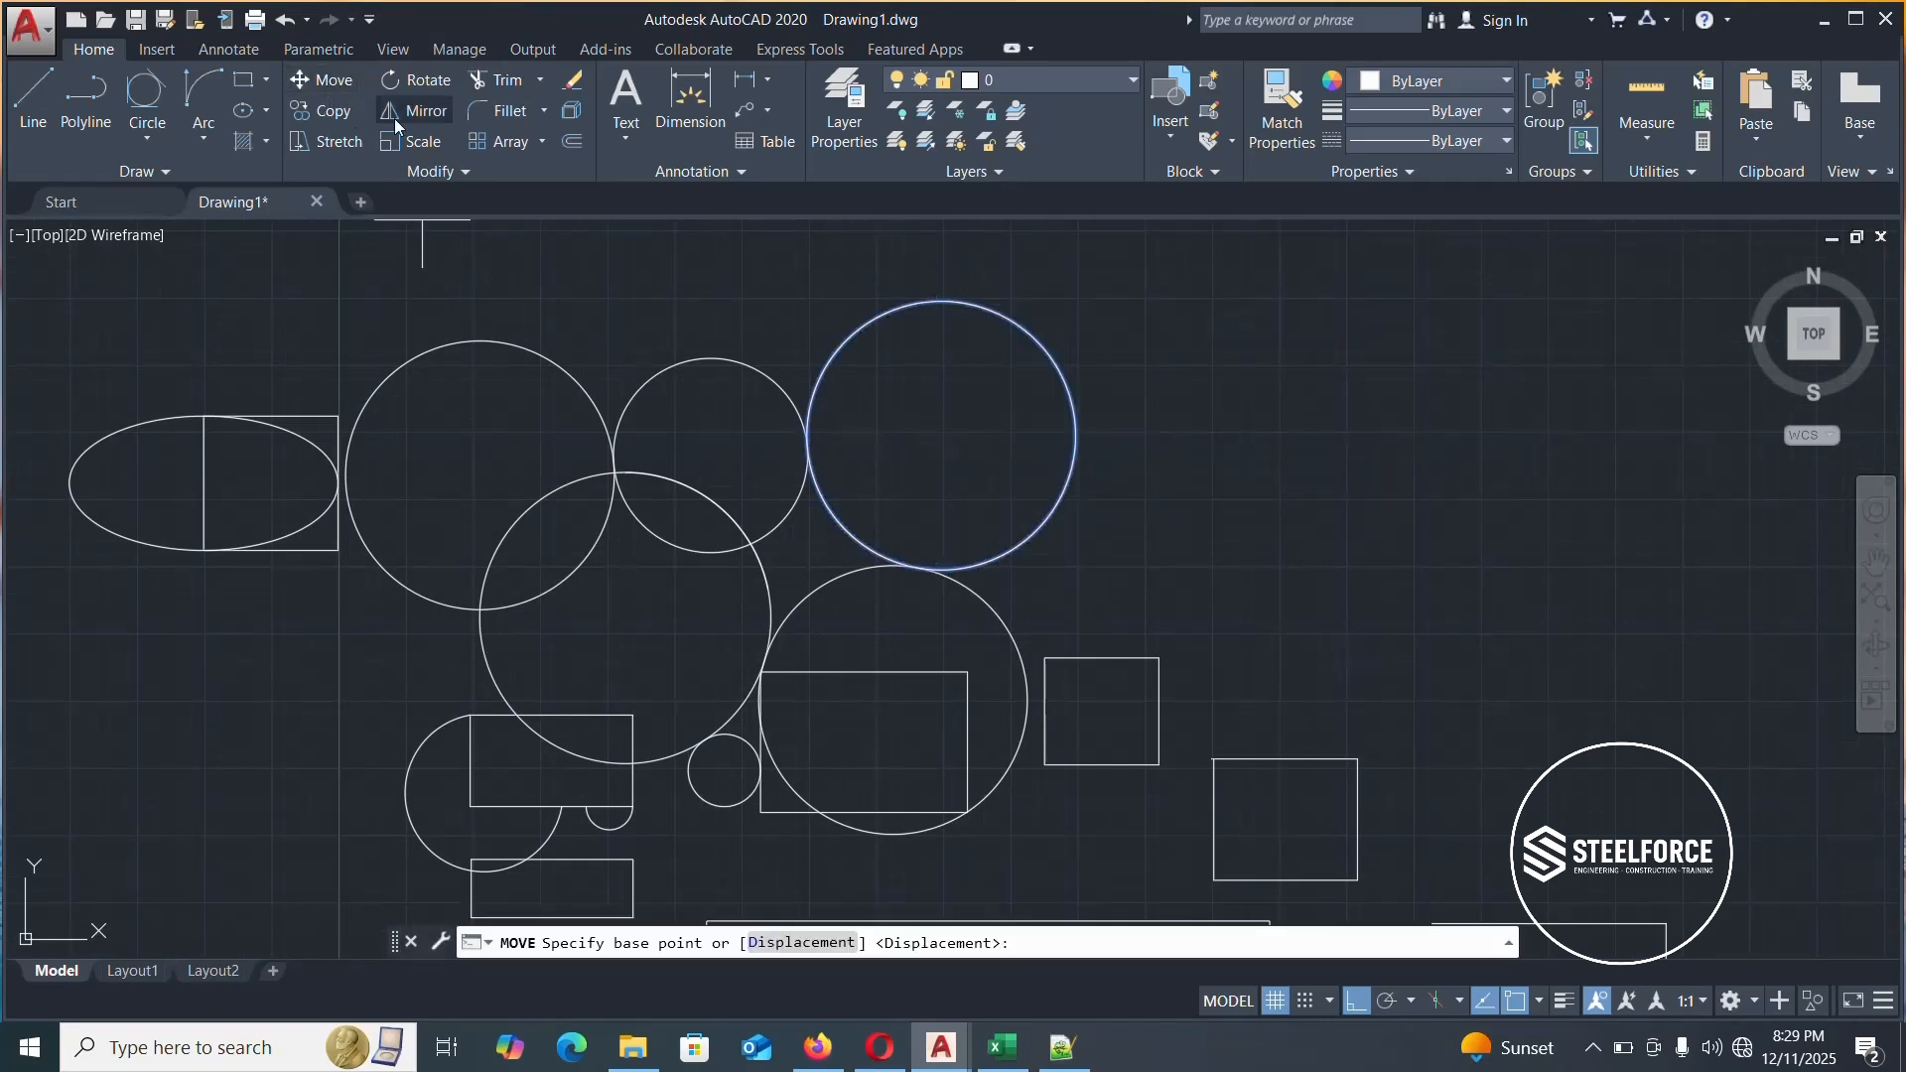
{"action": "left_click", "coordinate": [913, 417]}
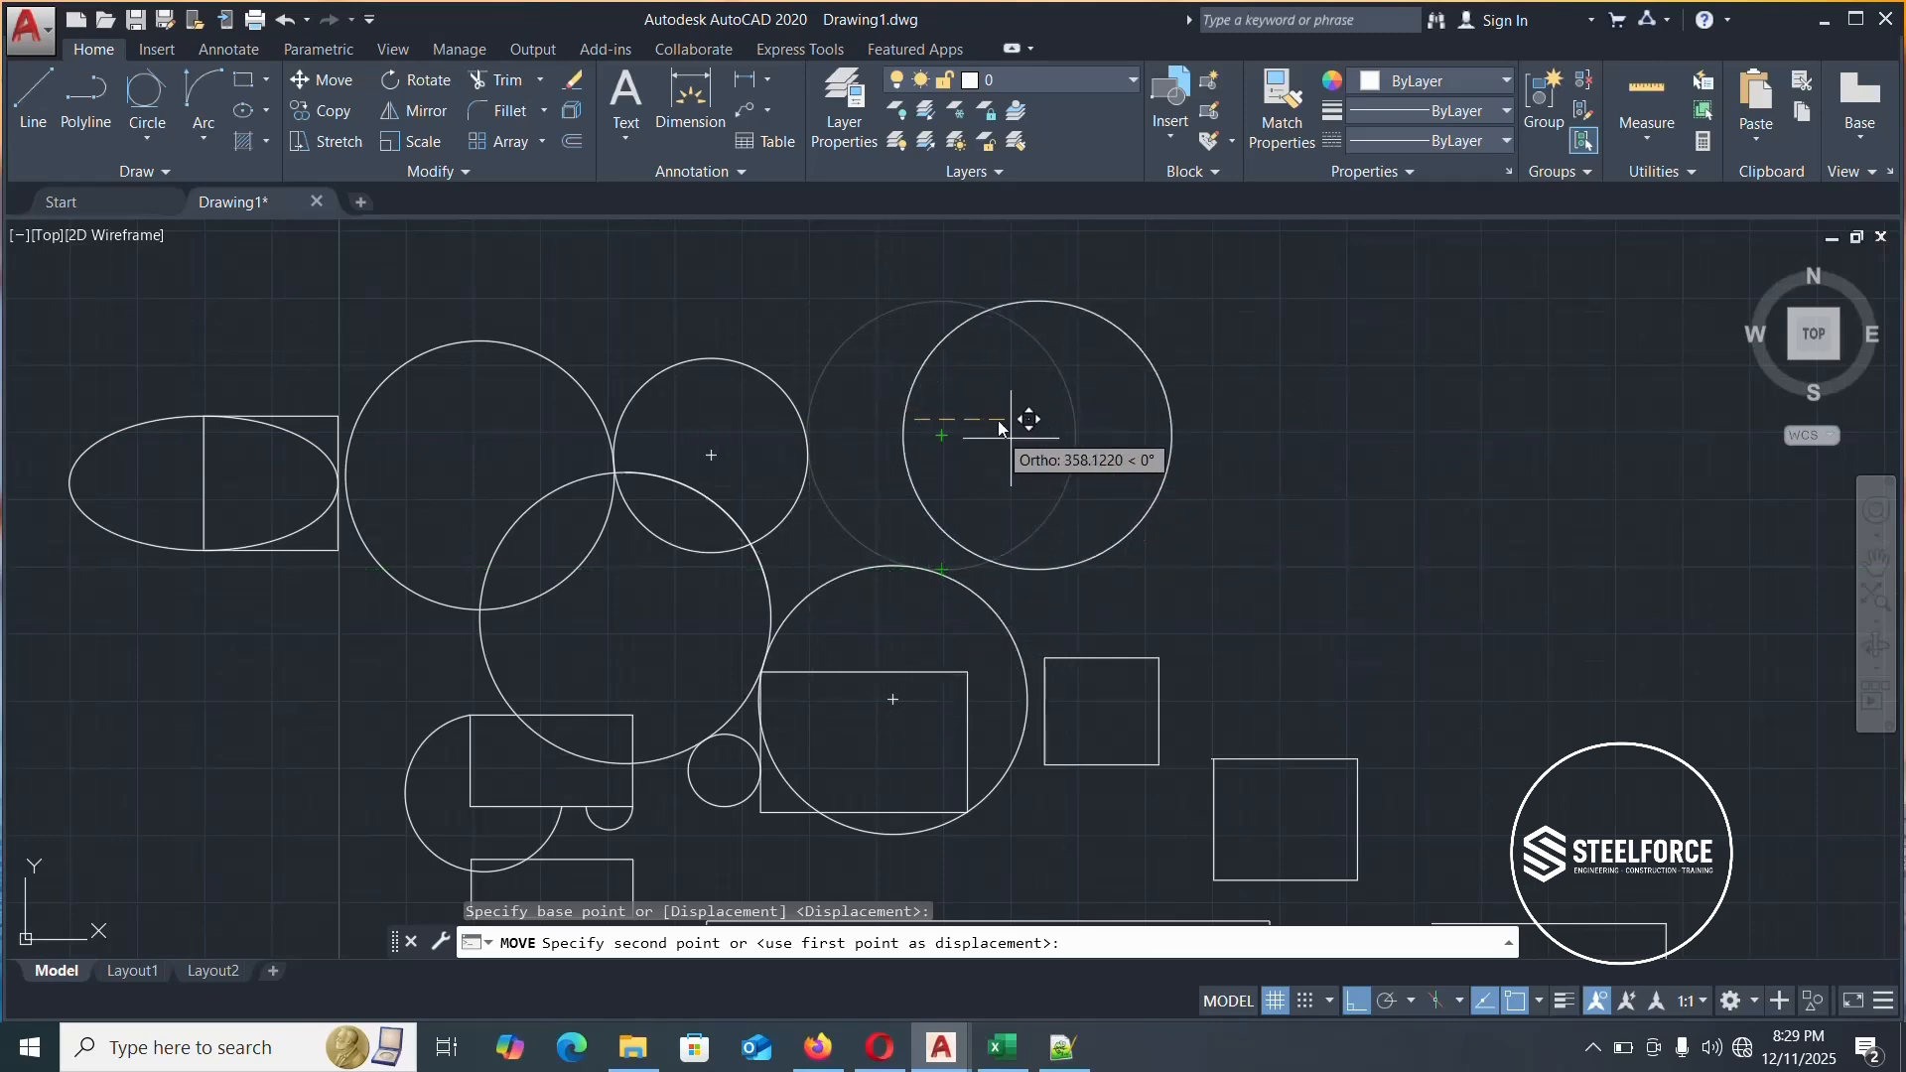
{"action": "left_click", "coordinate": [1355, 999]}
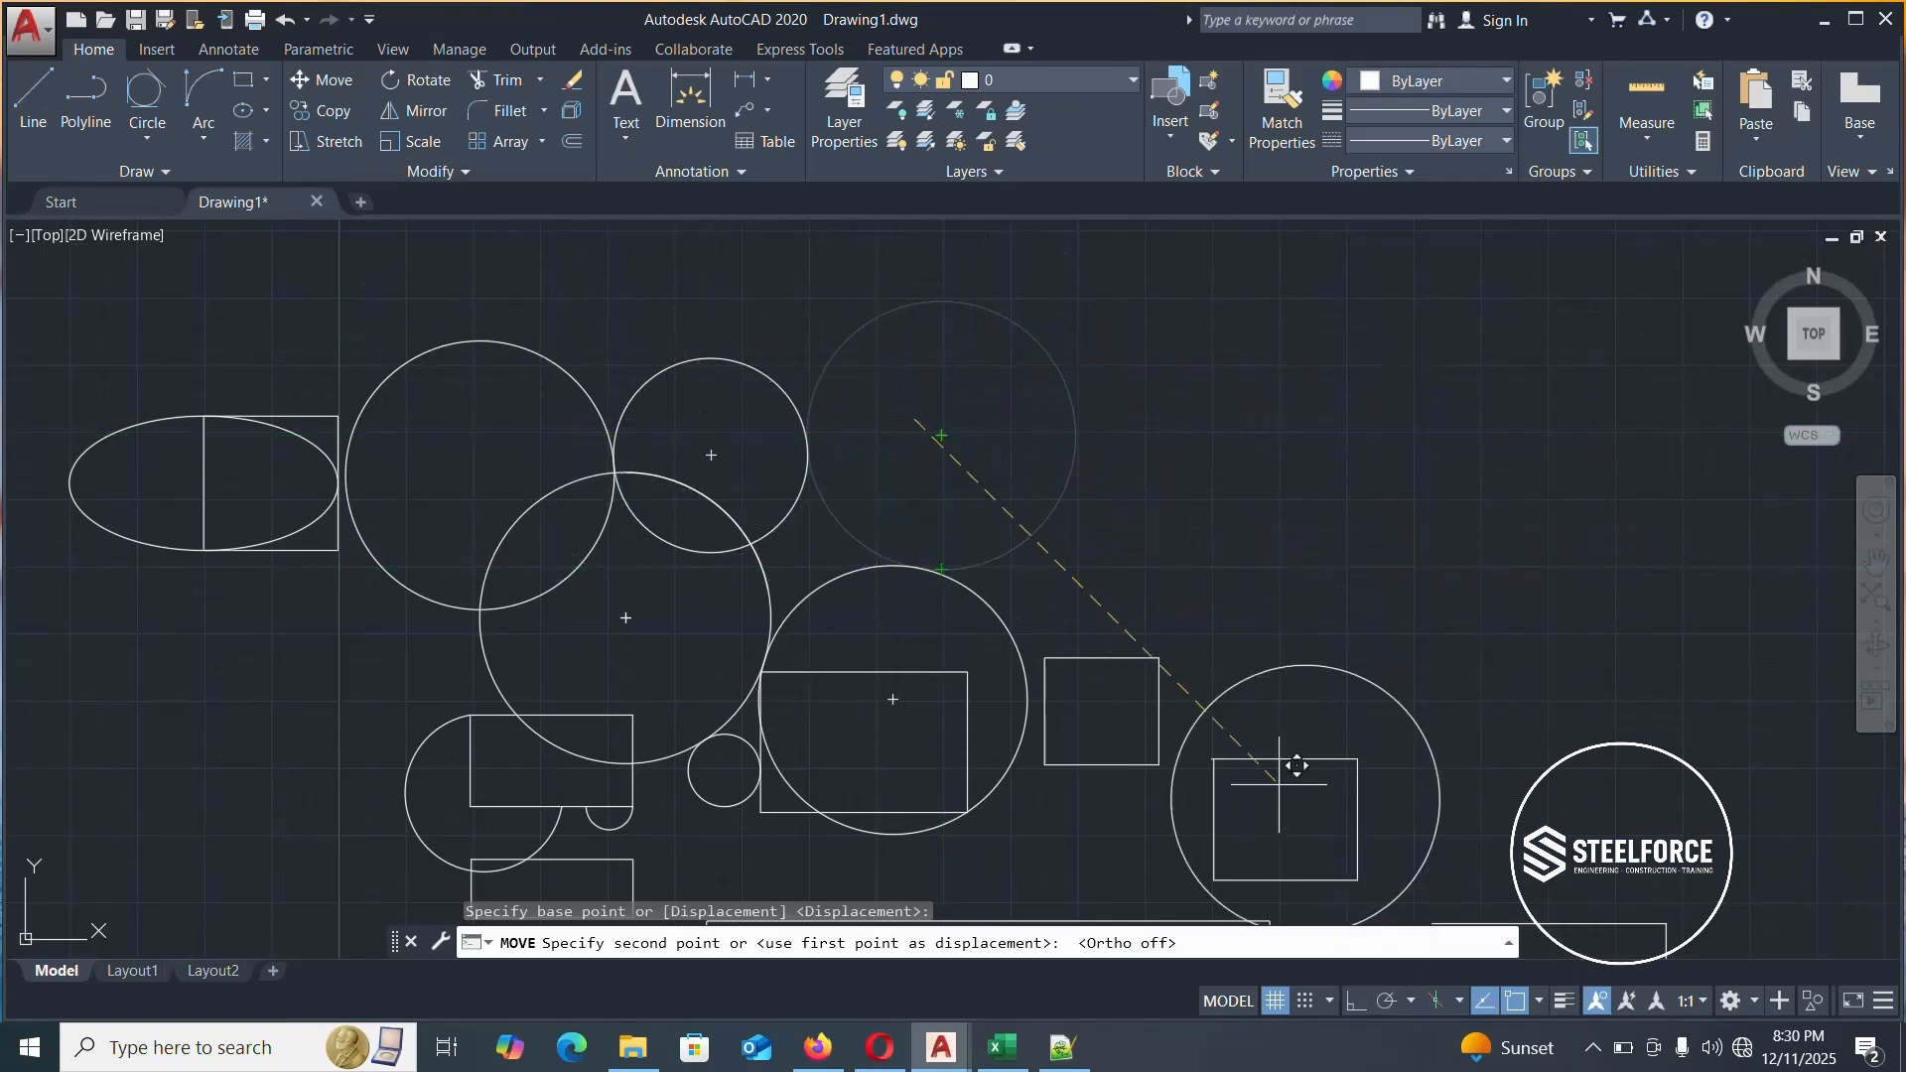
{"action": "left_click", "coordinate": [1354, 1000]}
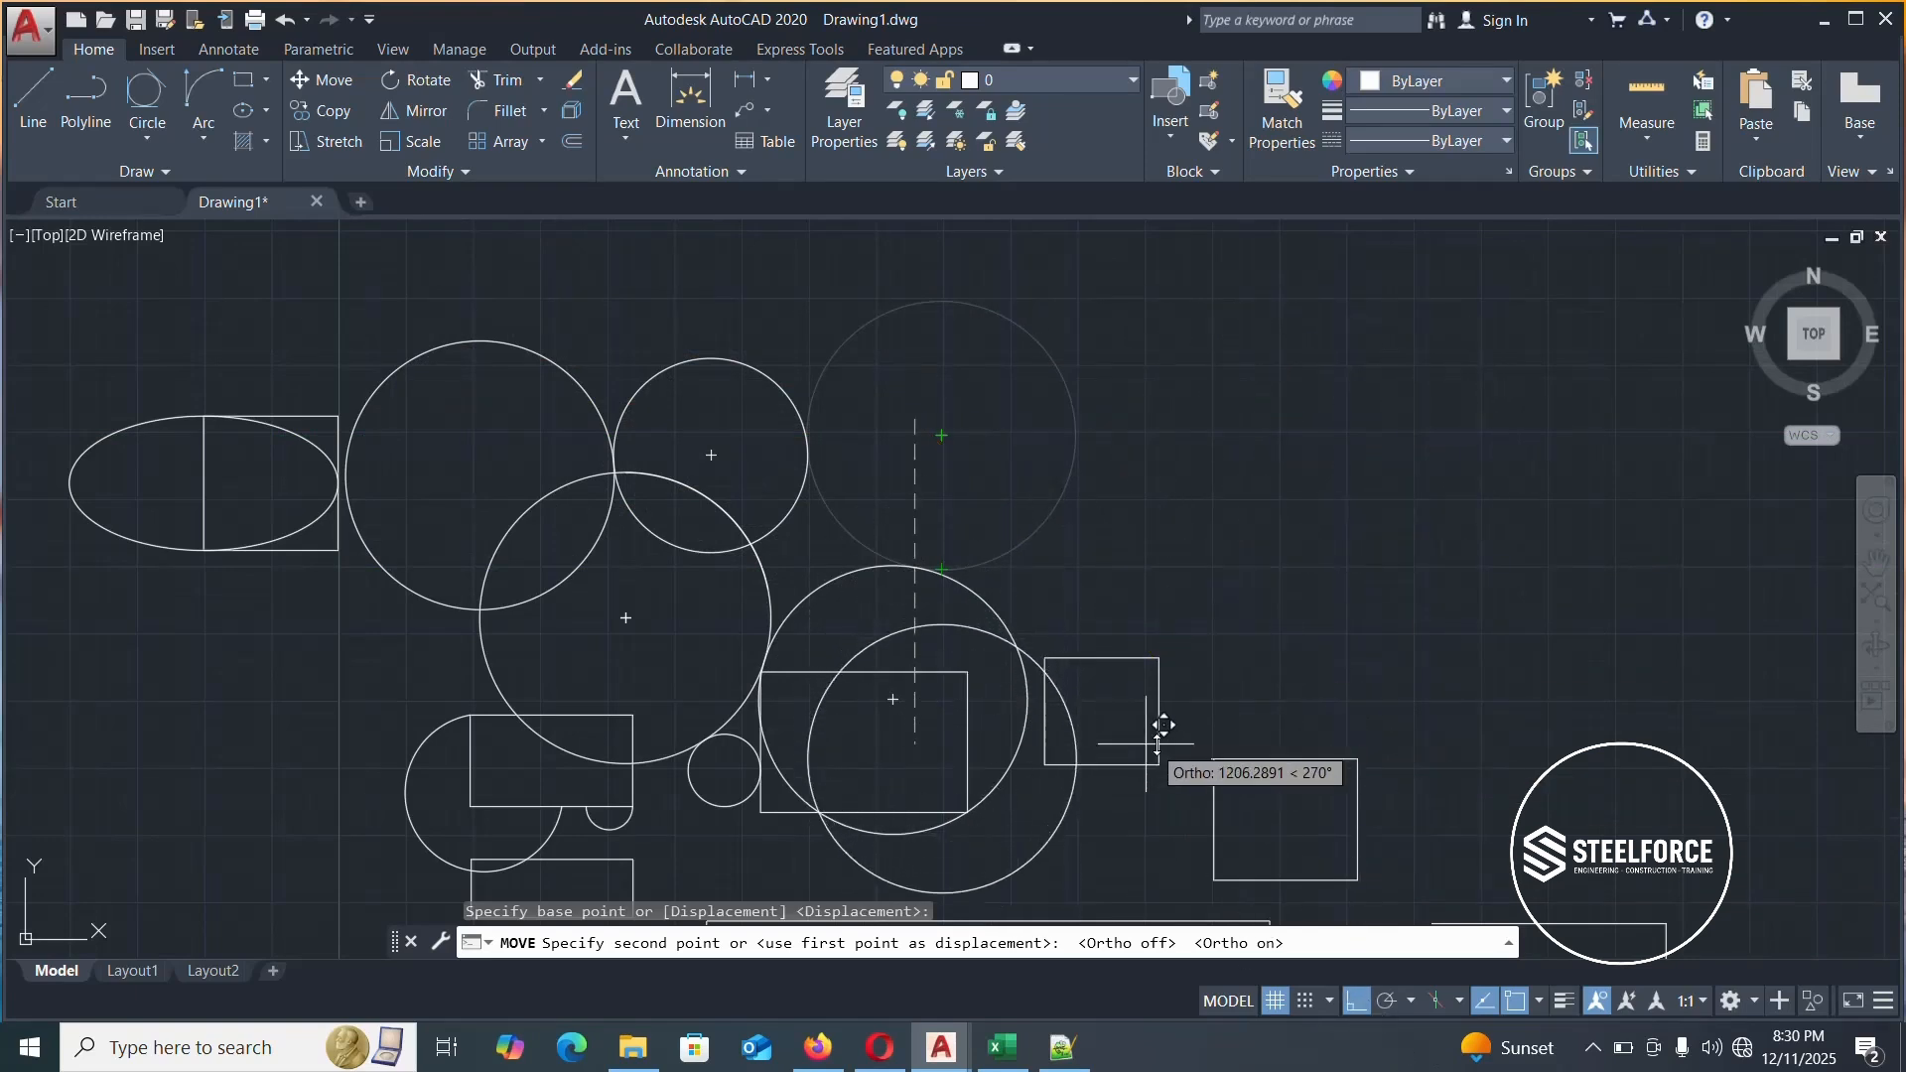
{"action": "key", "text": "F8"}
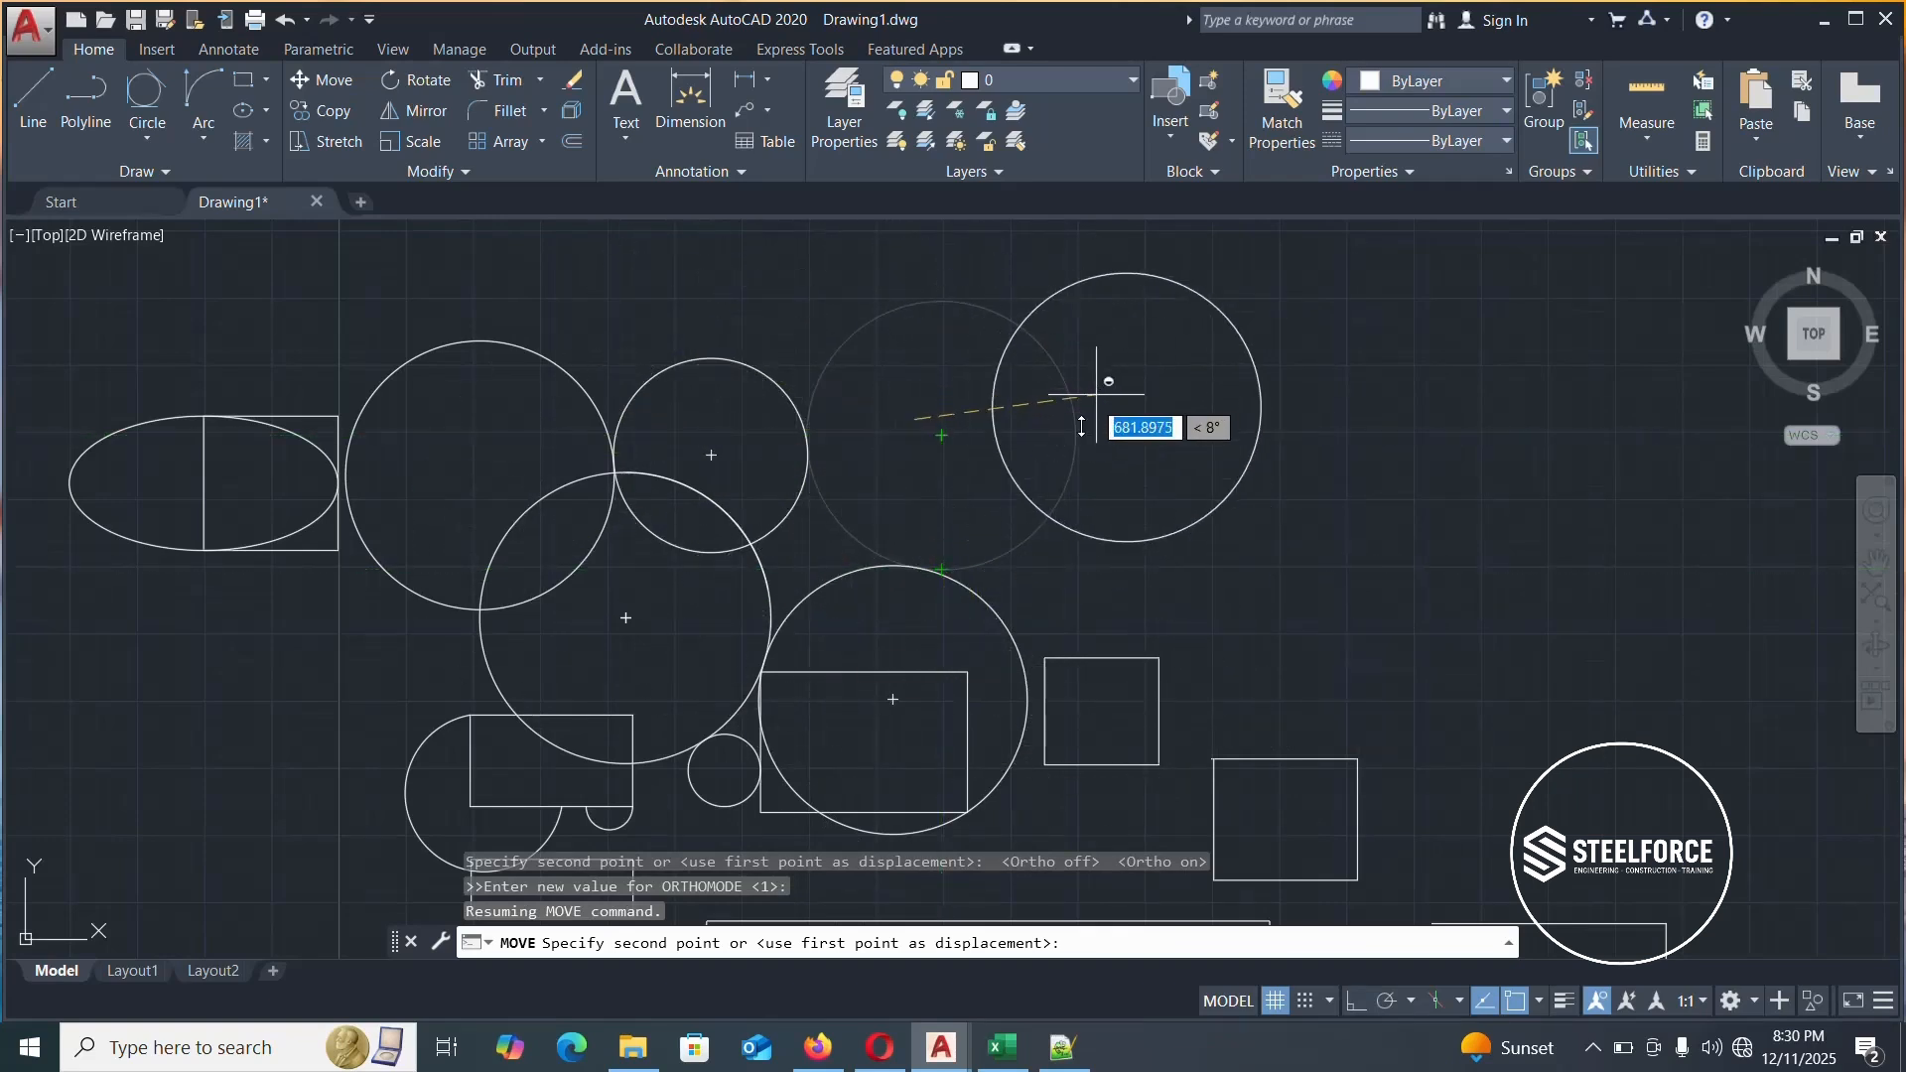
{"action": "key", "text": "F8"}
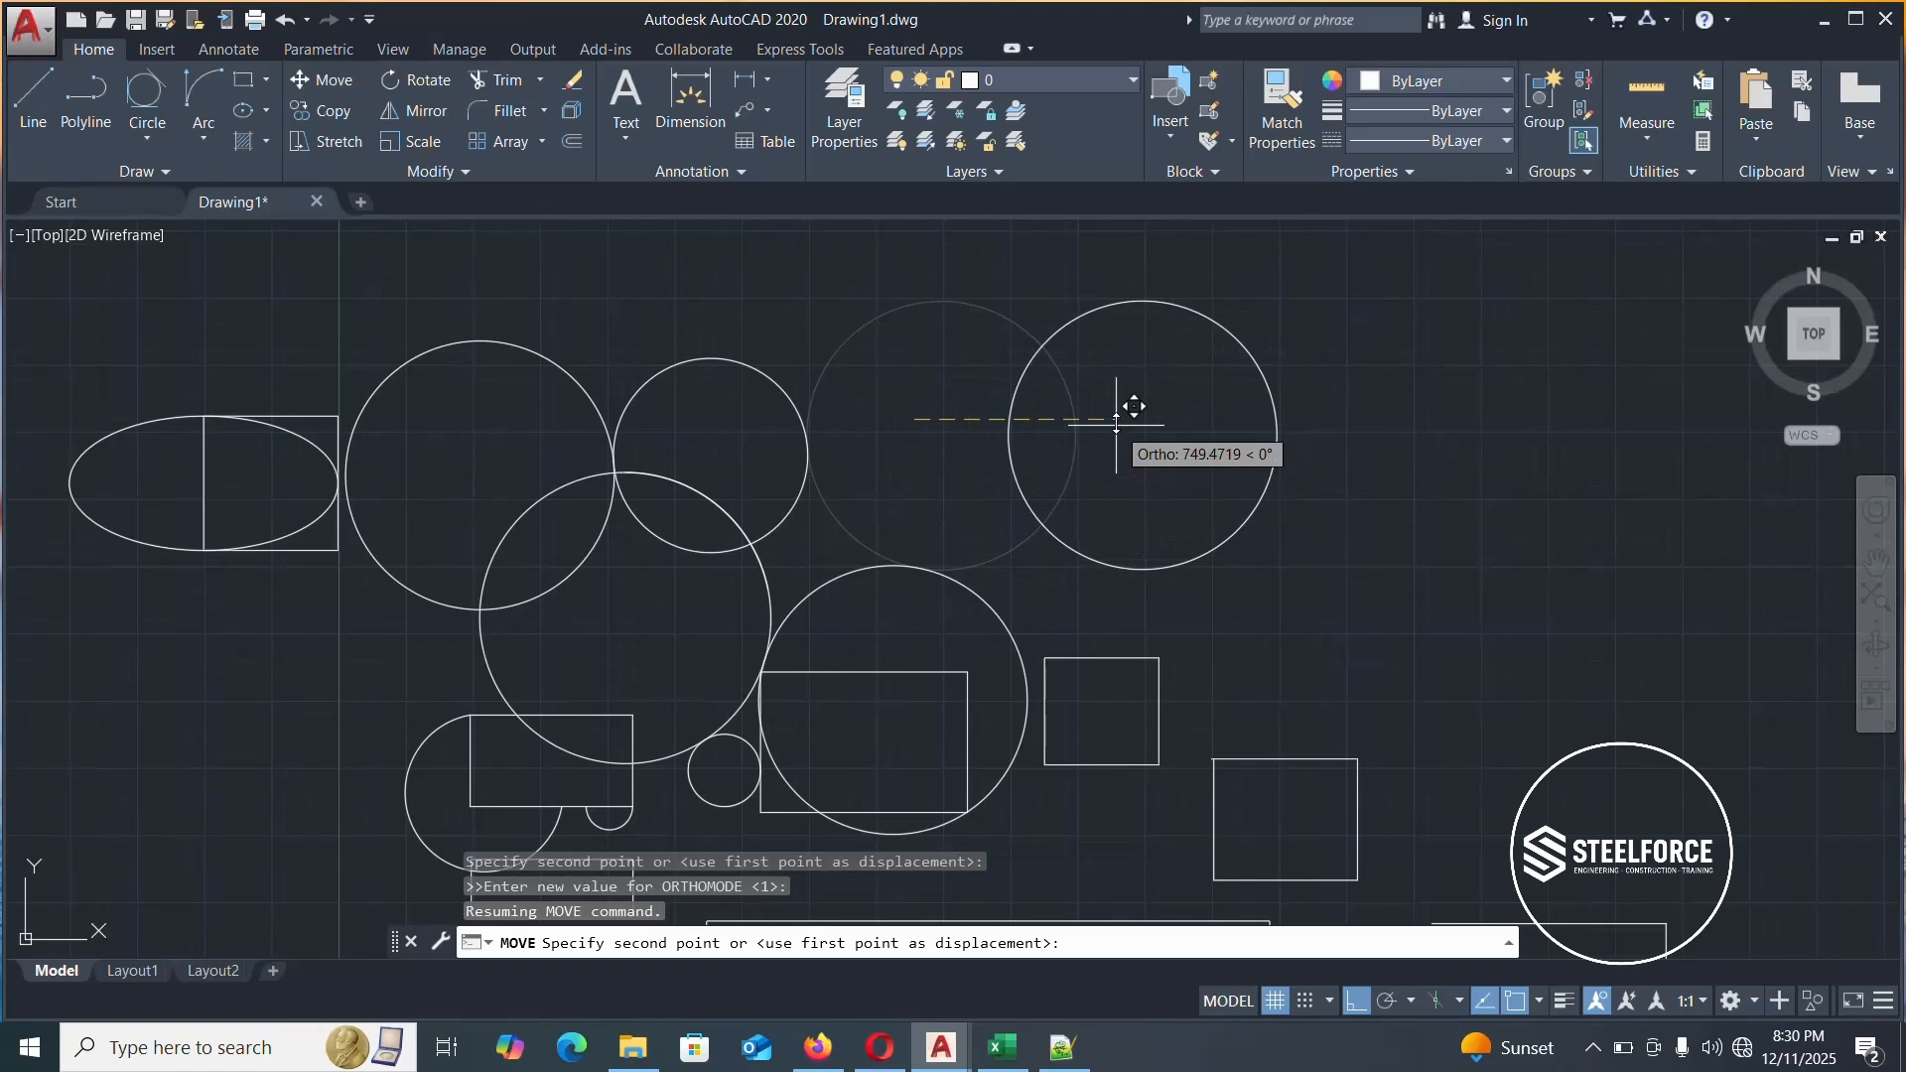
{"action": "left_click", "coordinate": [1116, 423]}
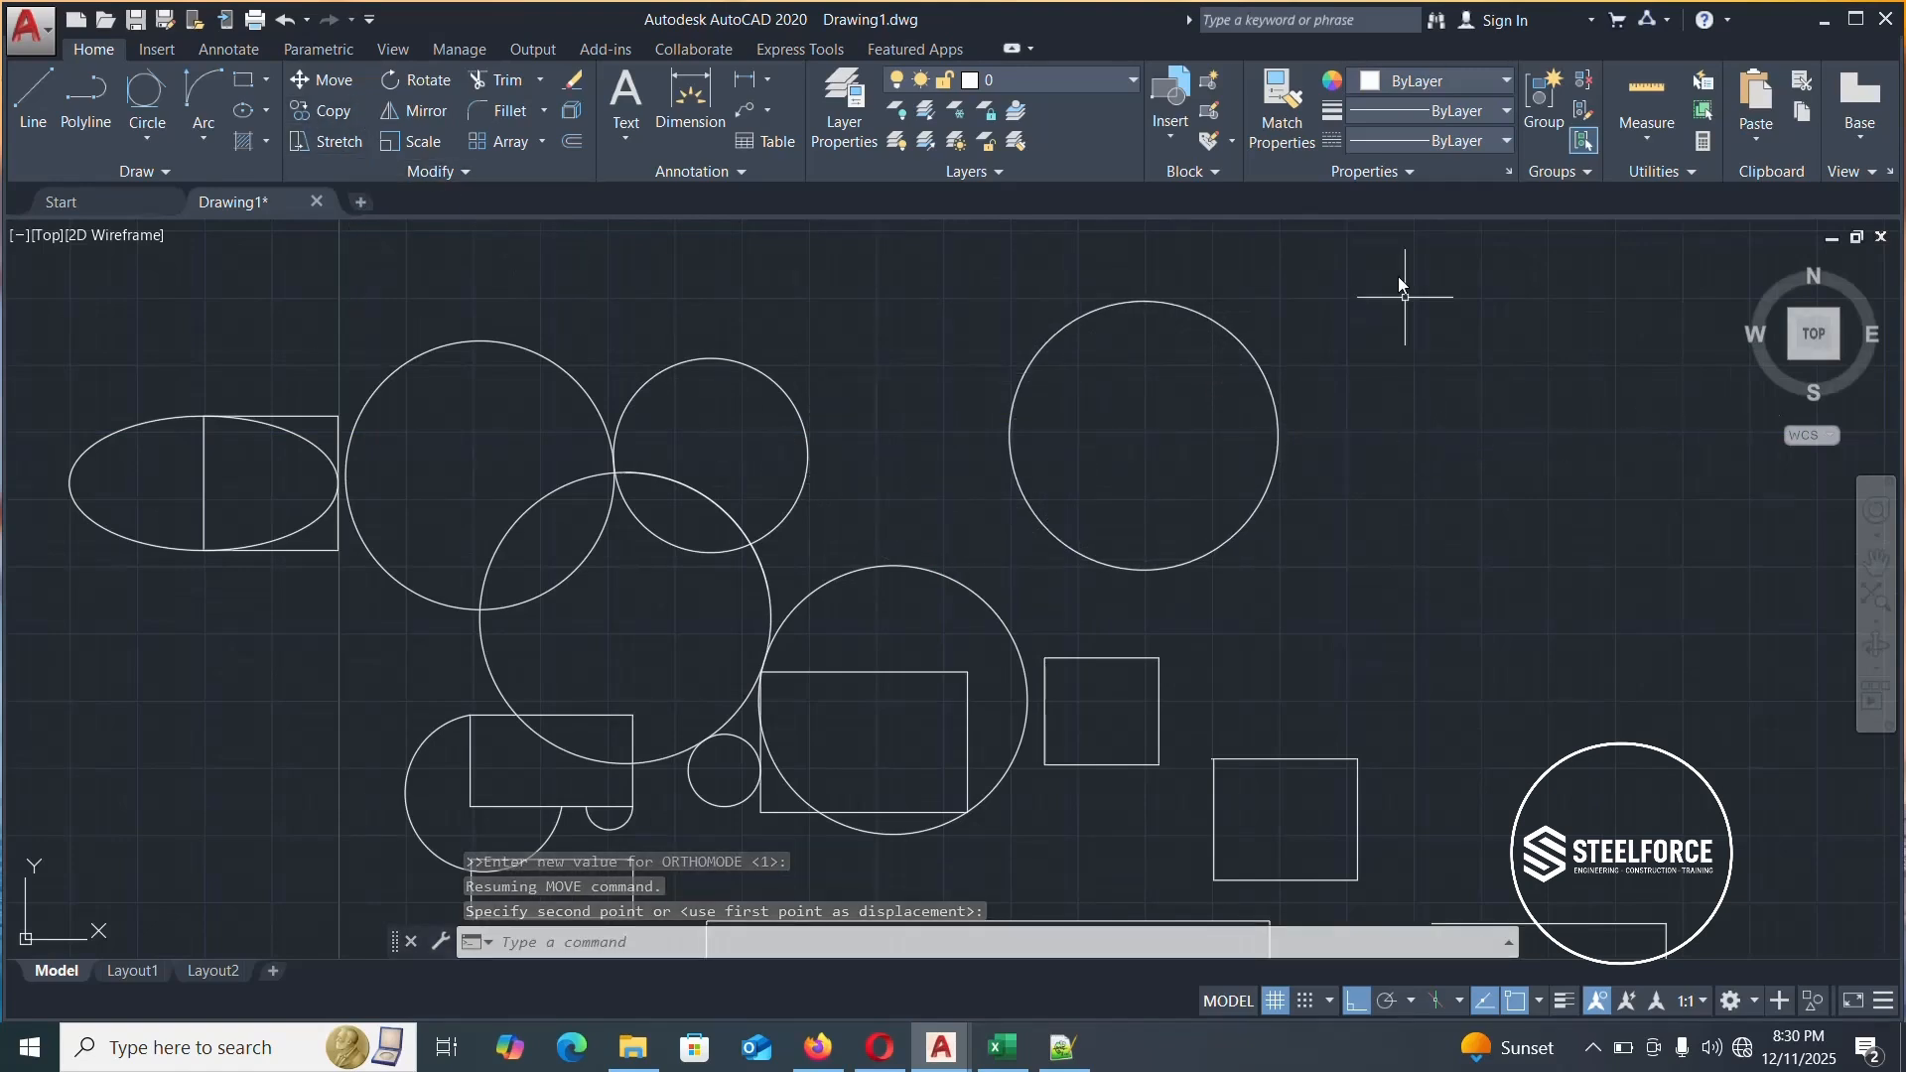
Copy the moved circle once, placing the duplicate horizontally to its right without overlapping the original
{"action": "left_click", "coordinate": [1330, 272]}
{"action": "left_click", "coordinate": [1009, 545]}
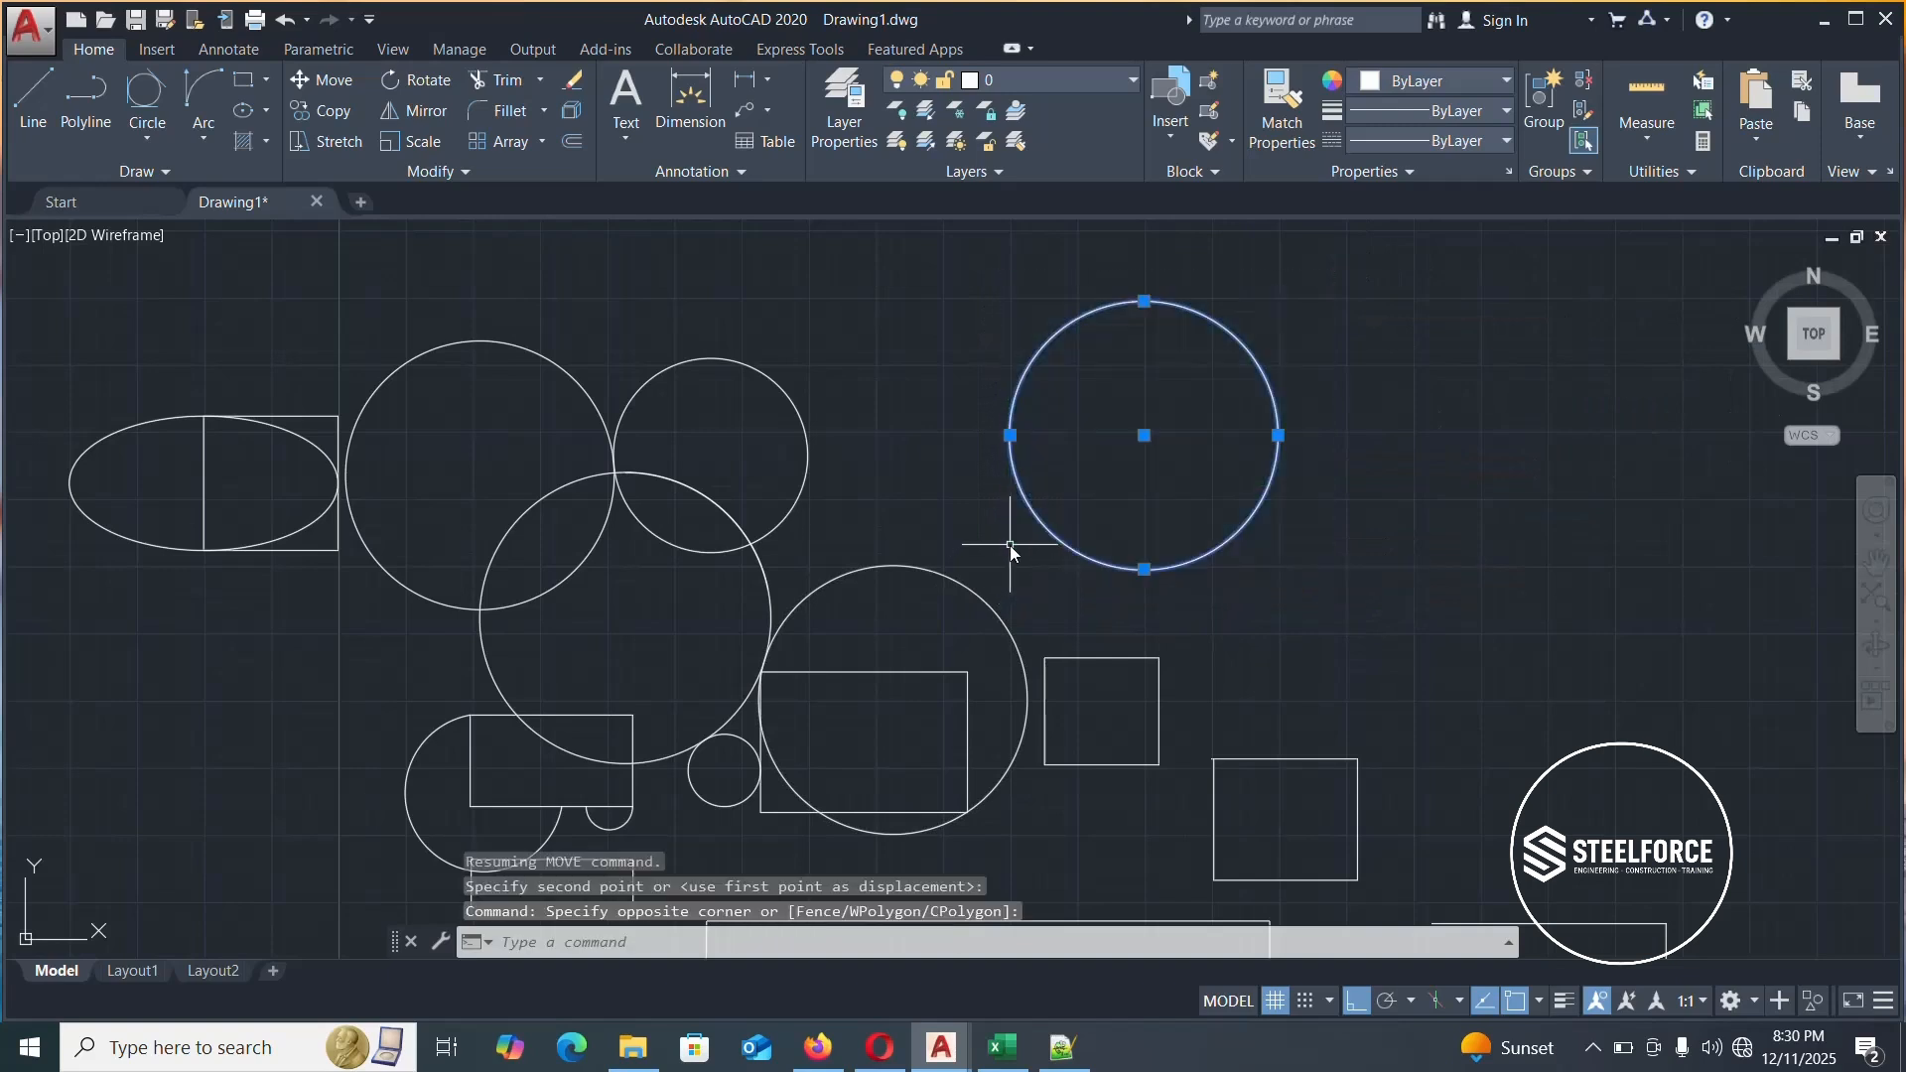
{"action": "left_click", "coordinate": [335, 110]}
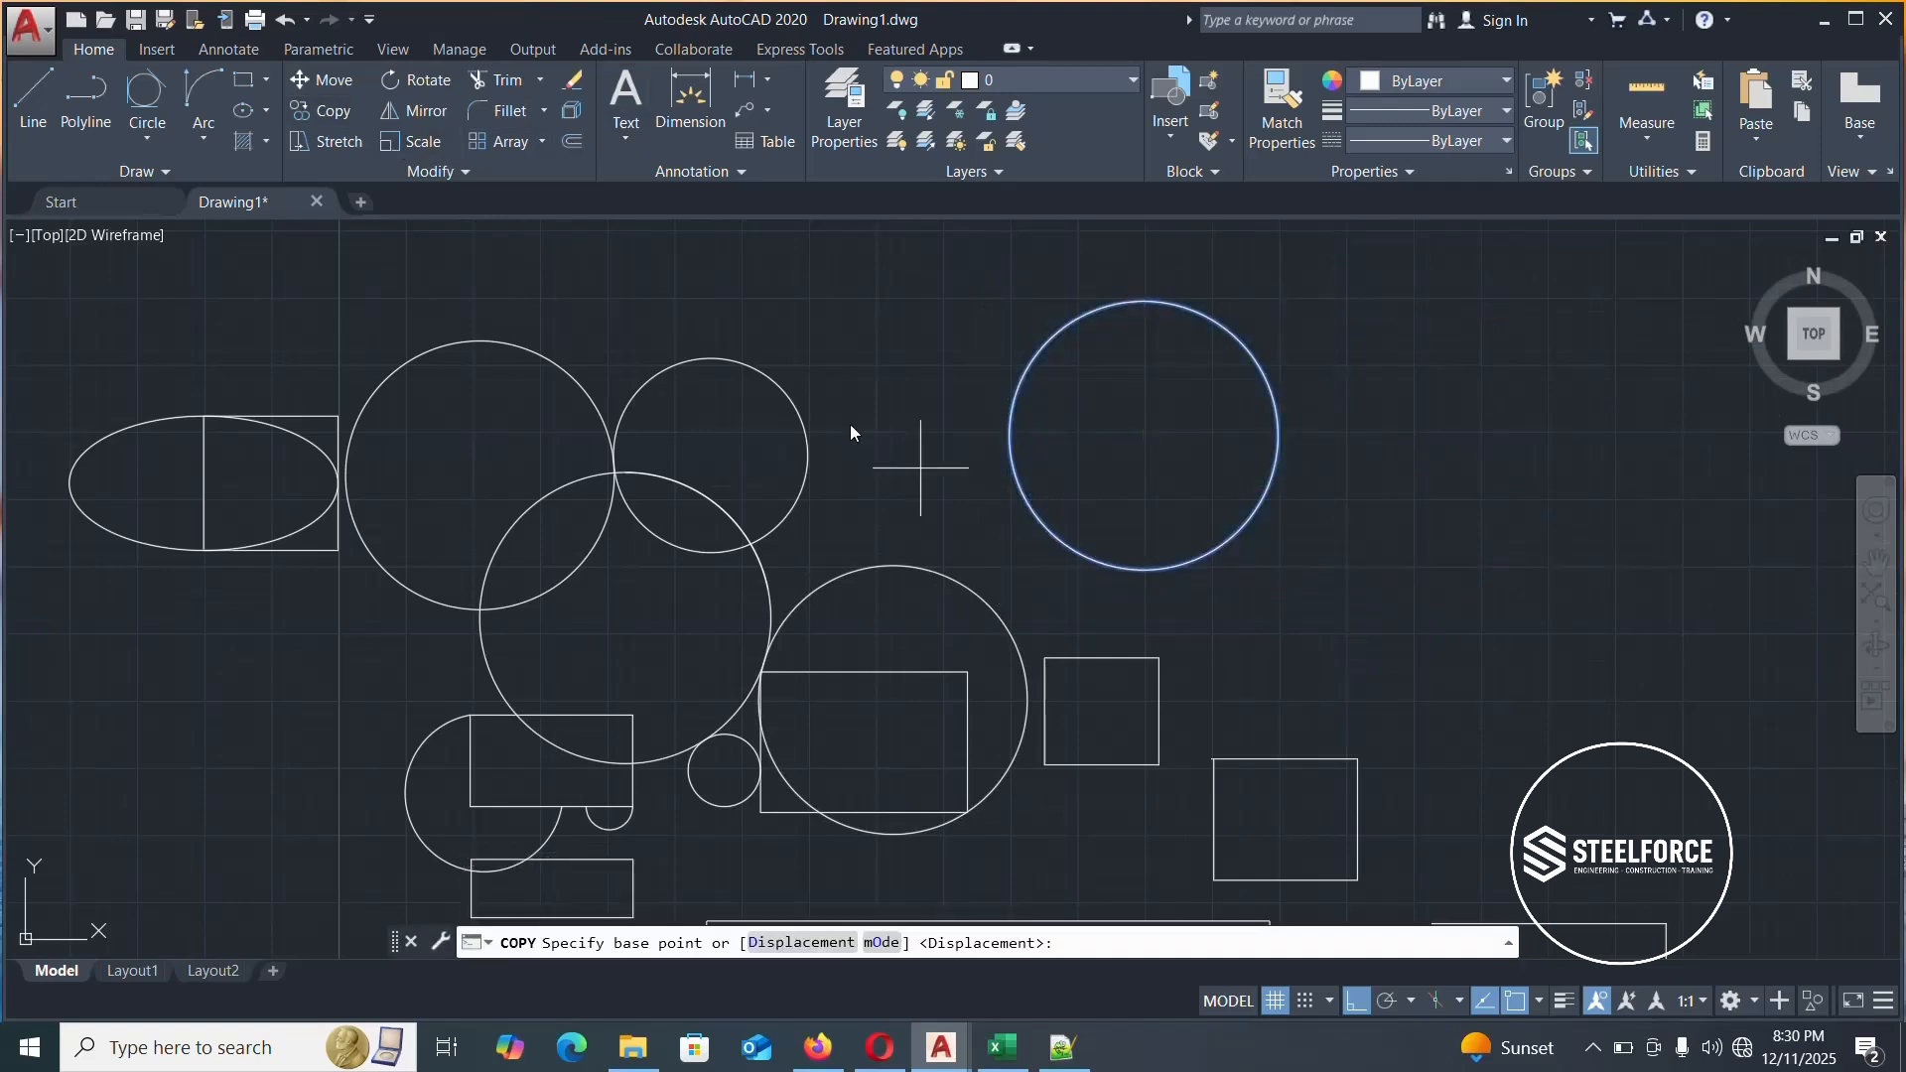
{"action": "left_click", "coordinate": [1144, 612]}
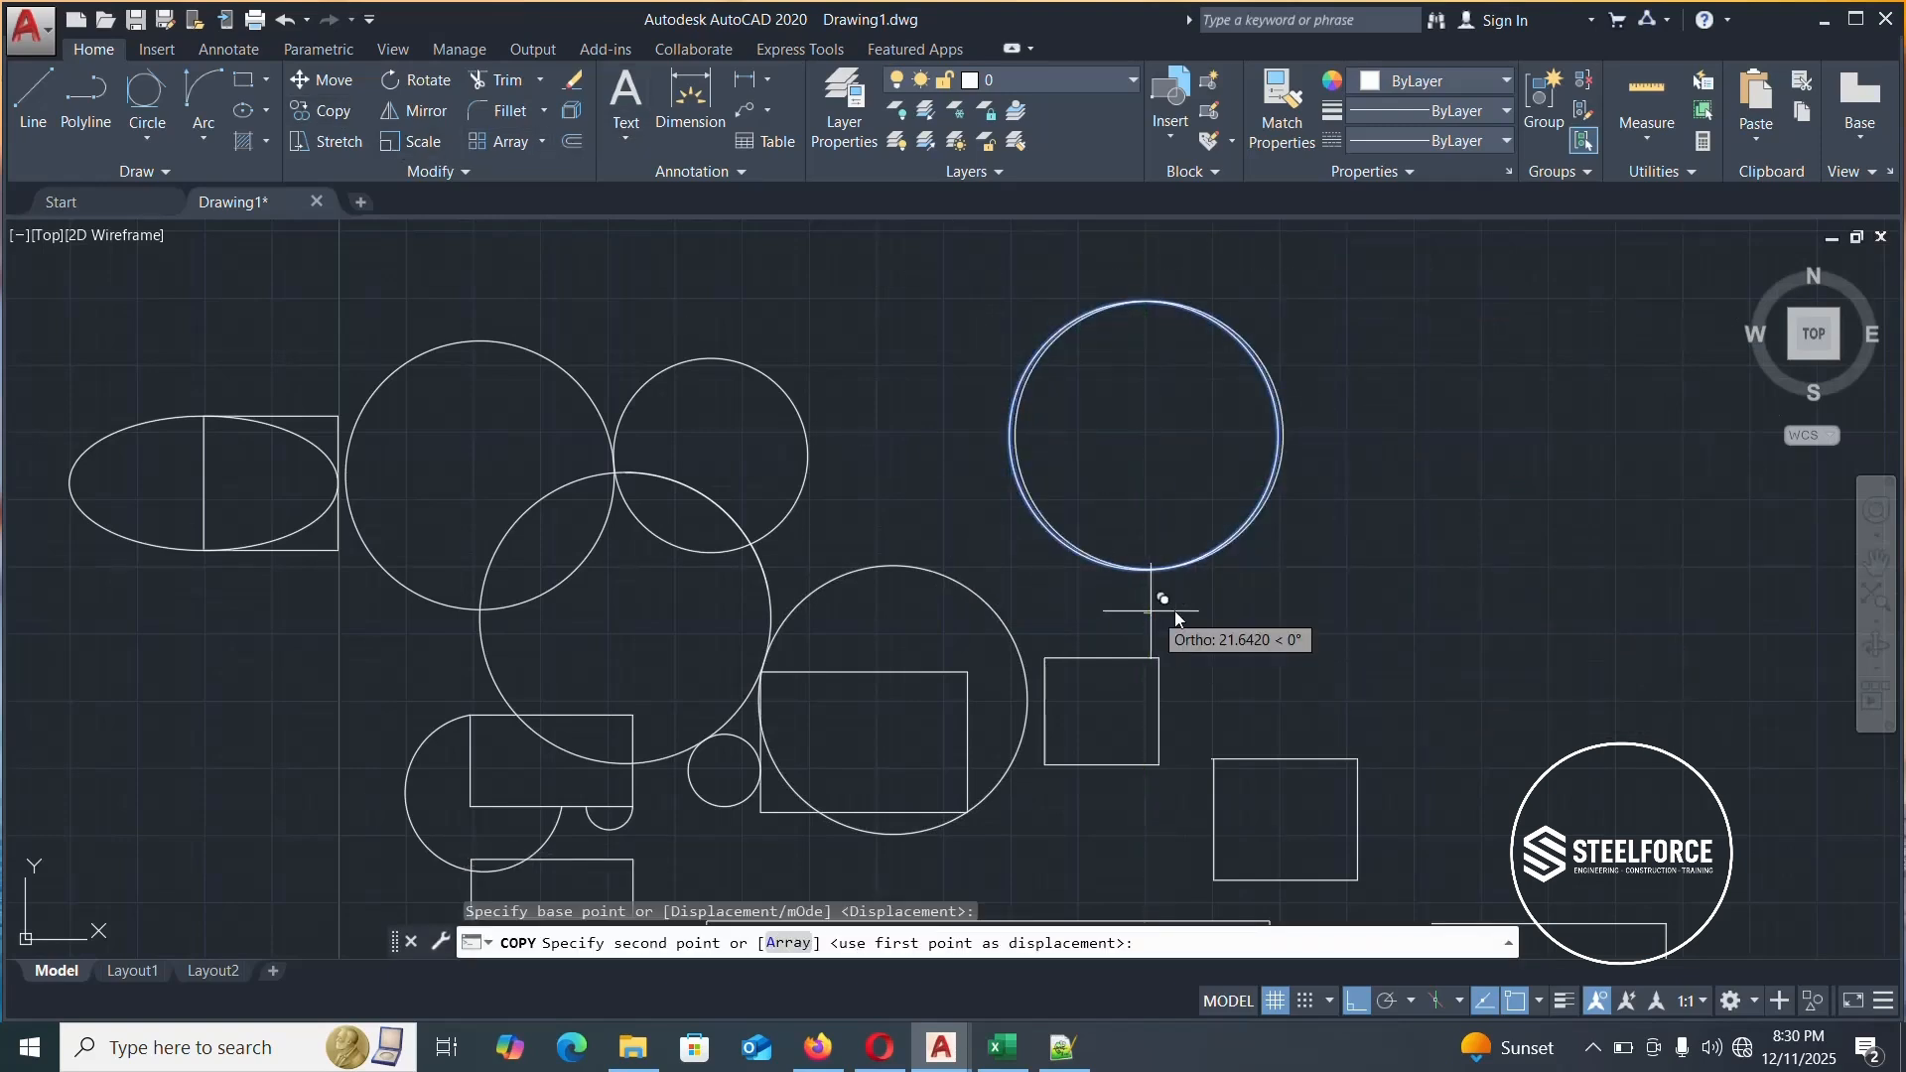
{"action": "left_click", "coordinate": [1477, 640]}
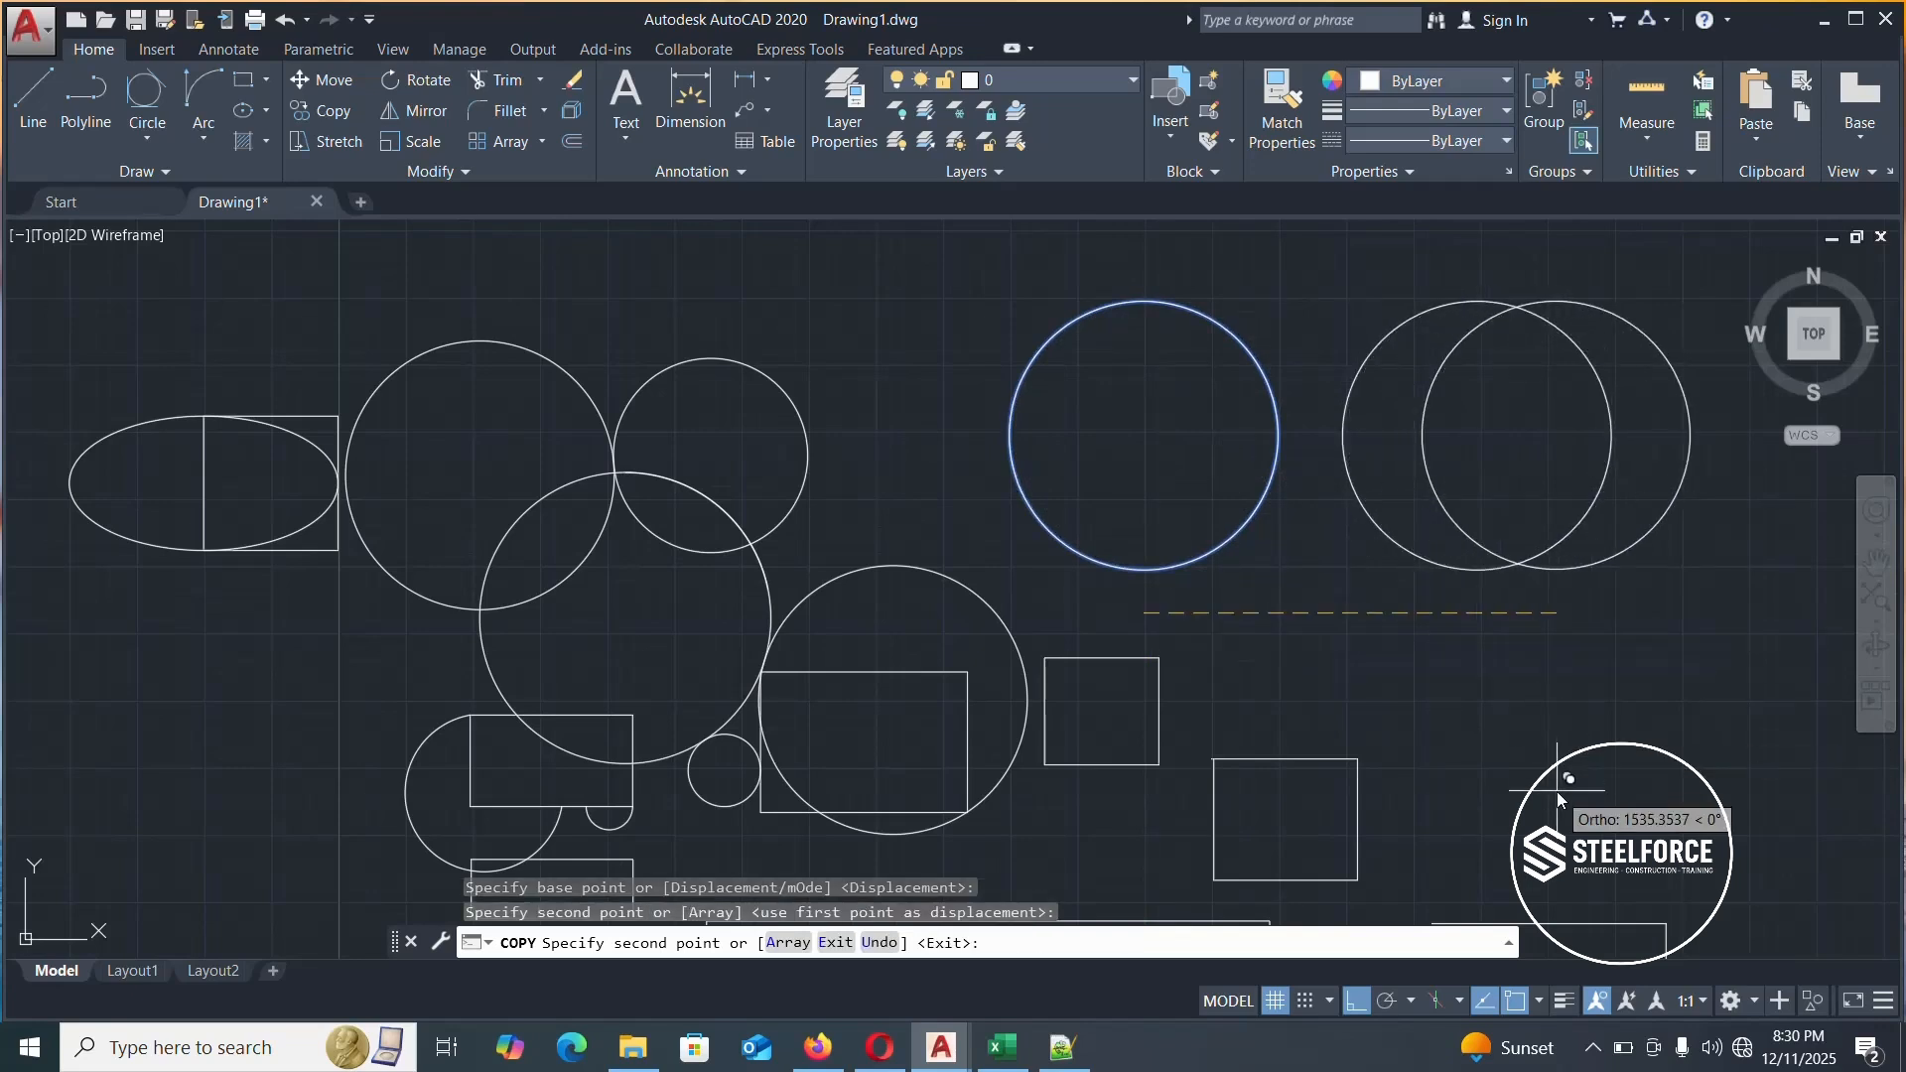
{"action": "key", "text": "Return"}
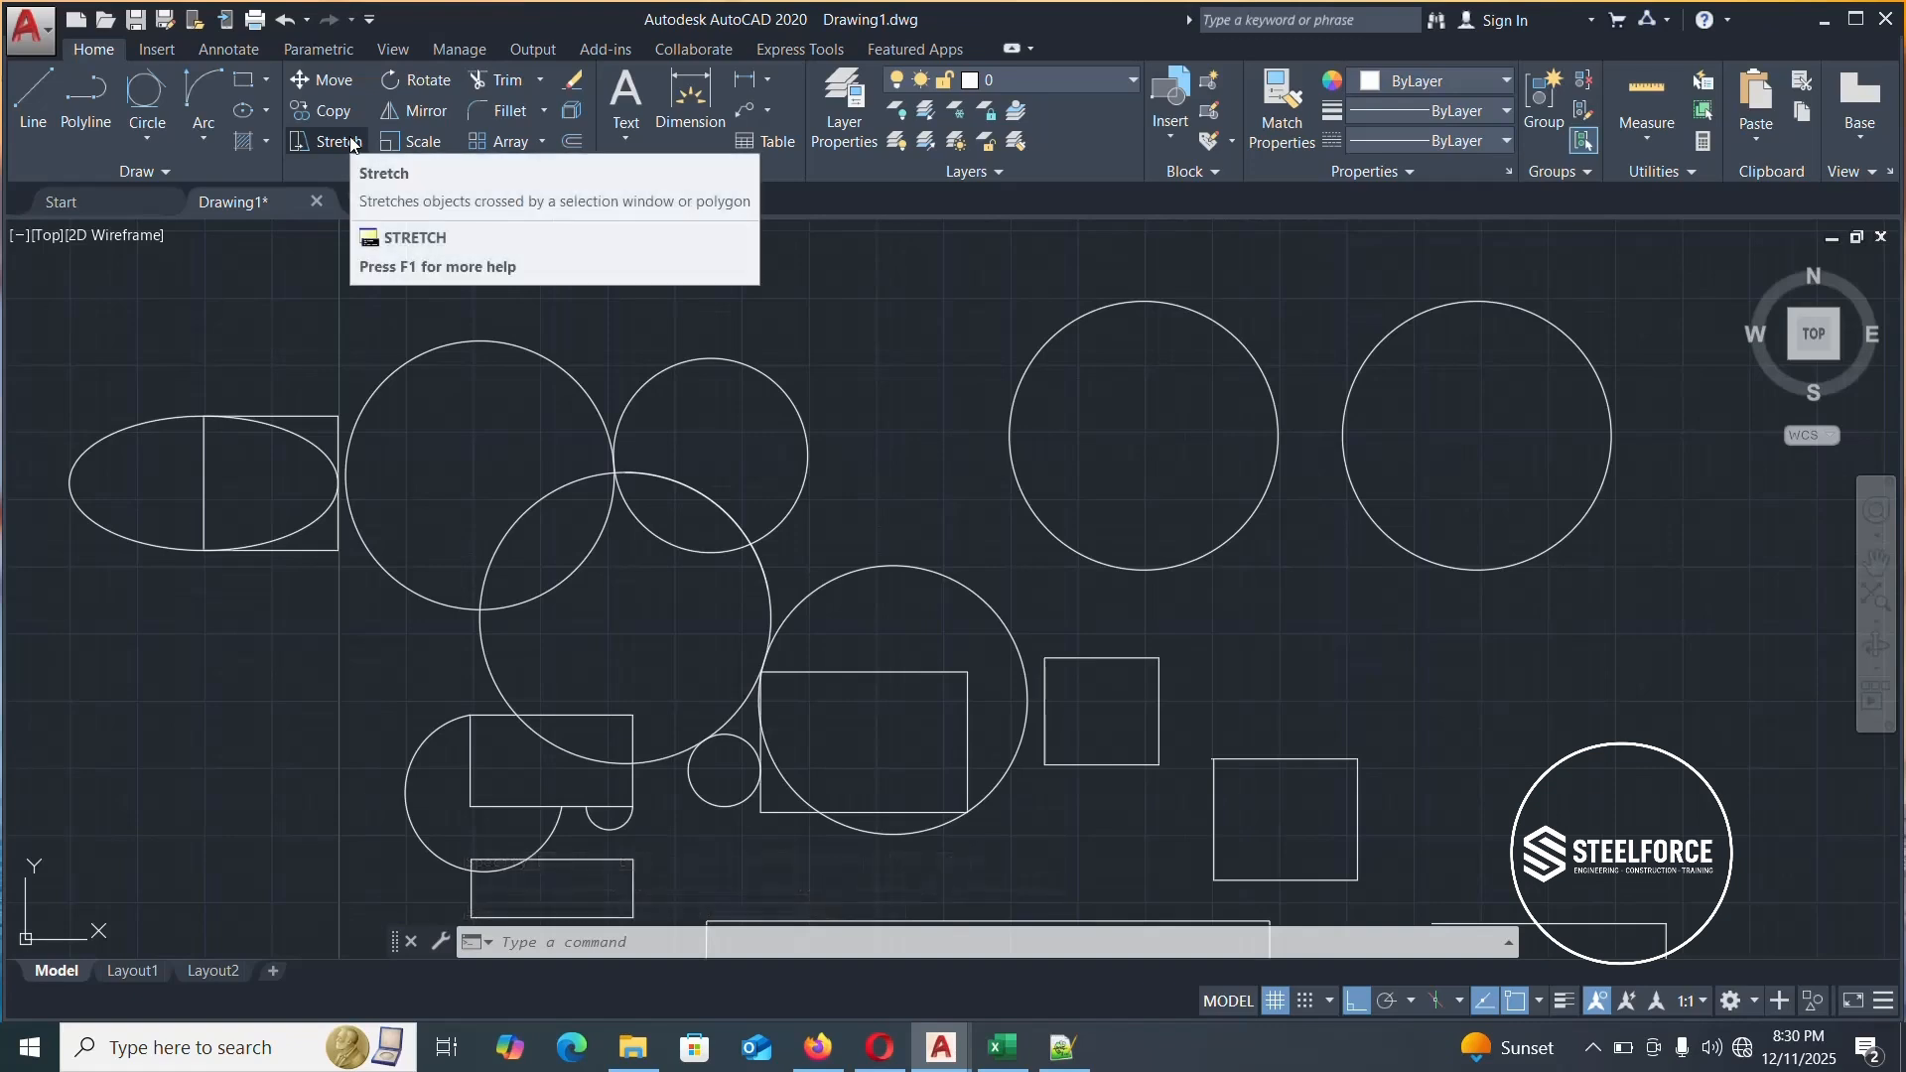
Try to stretch the top edge of the rectangle inside the lower circle, using its right endpoint as base point
{"action": "left_click", "coordinate": [897, 627]}
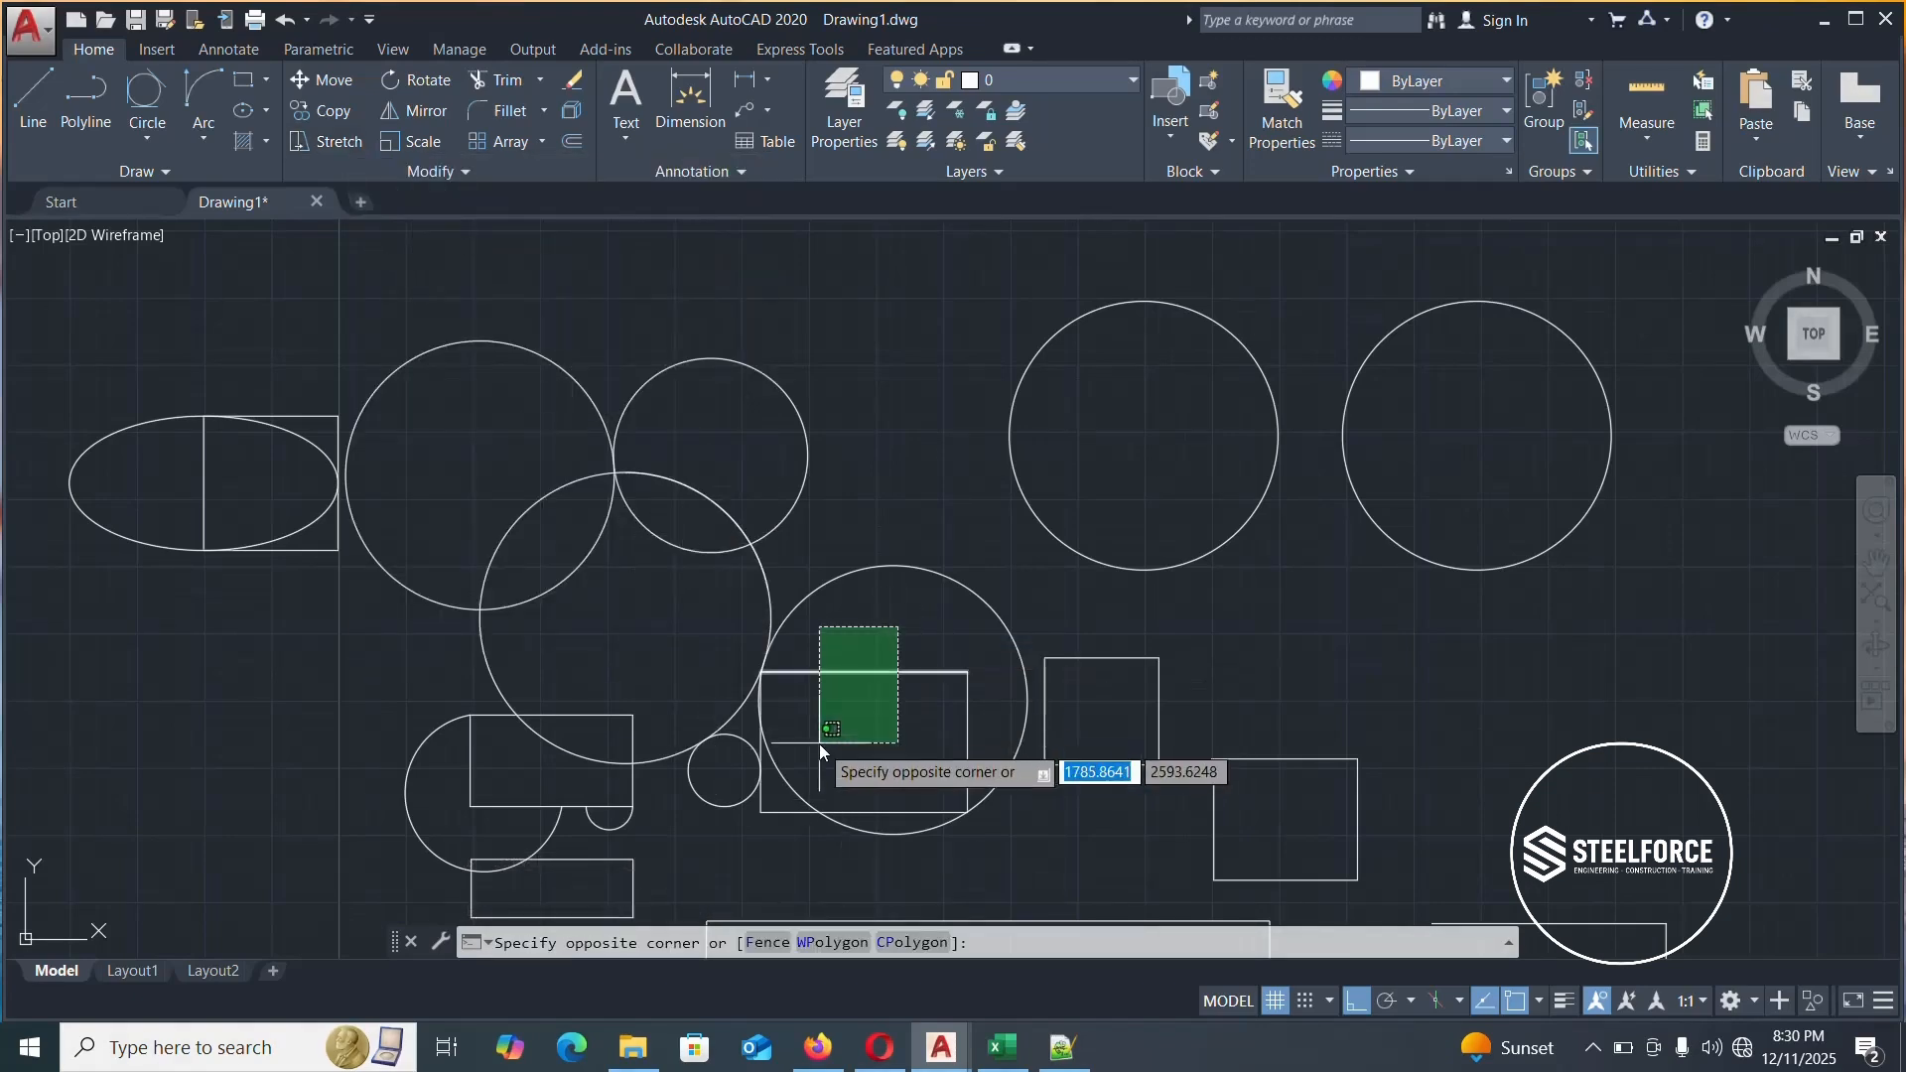
{"action": "left_click", "coordinate": [841, 724]}
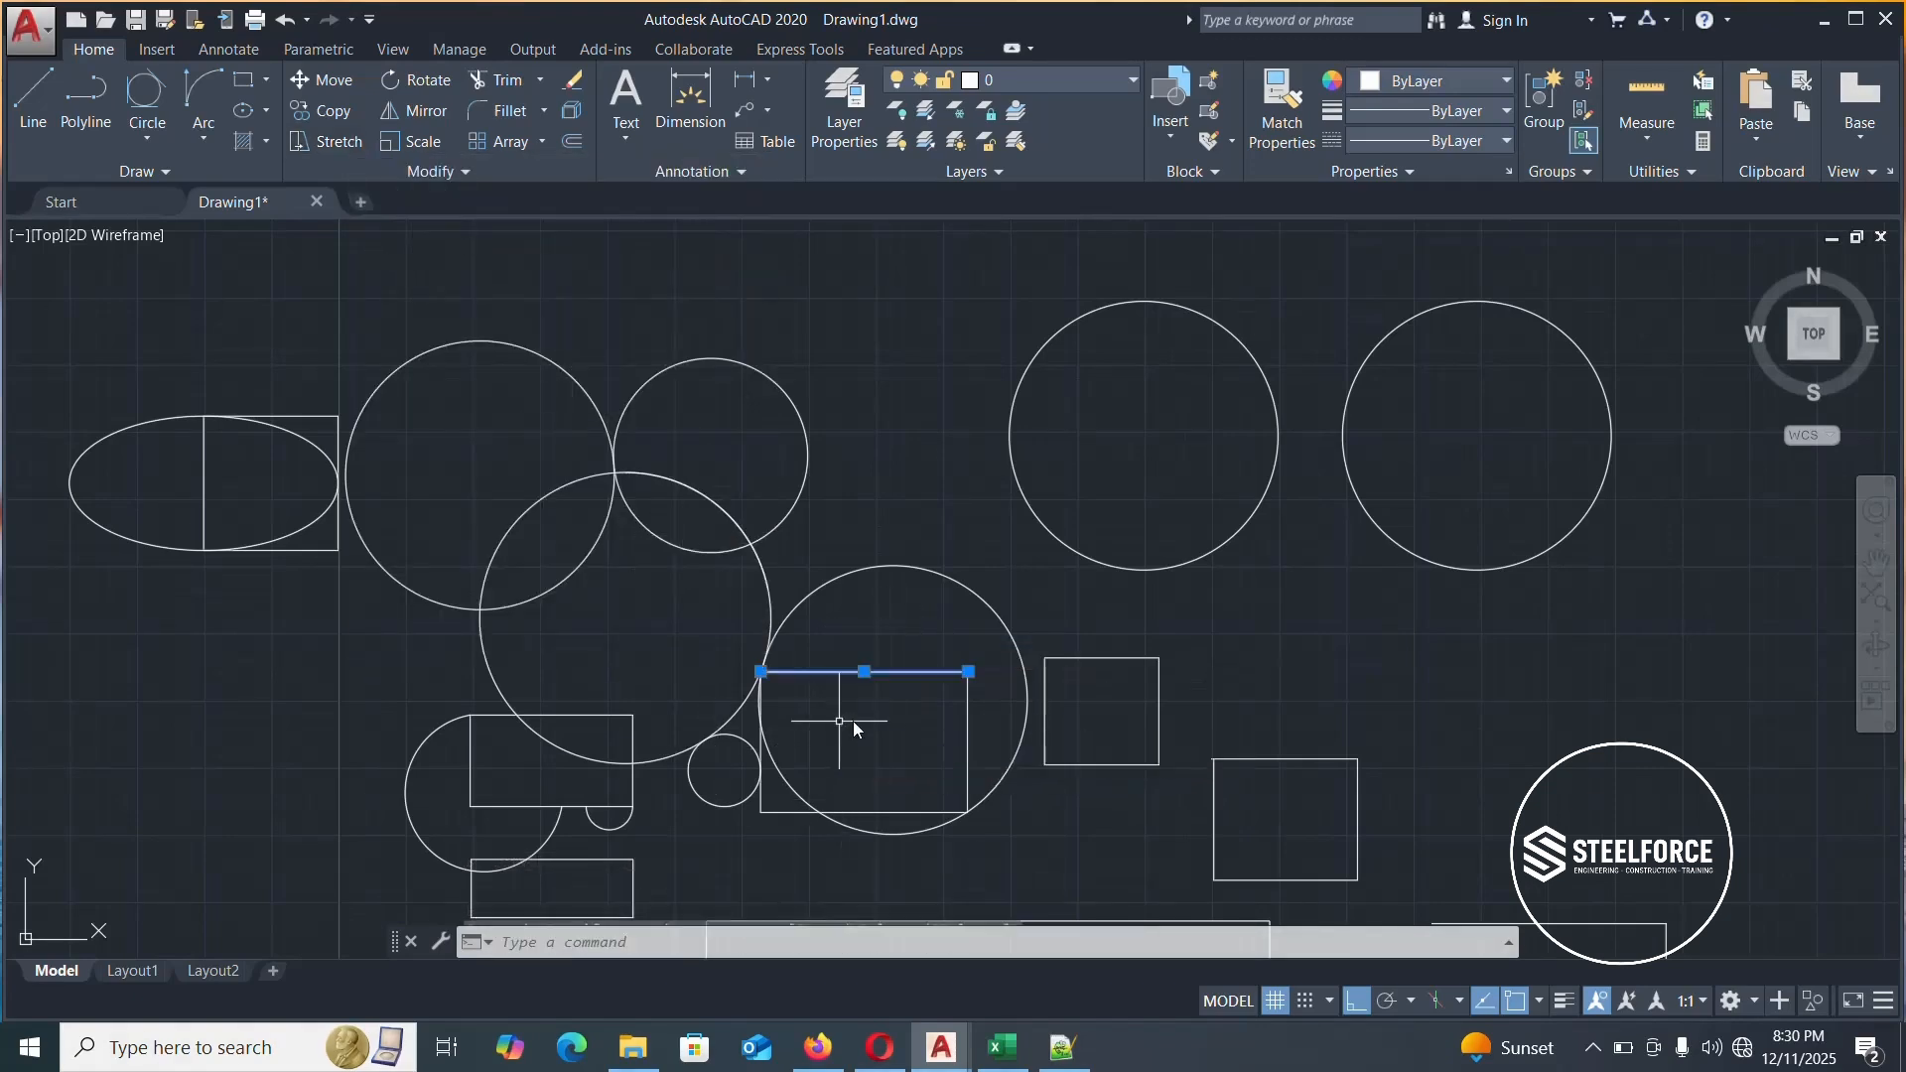
{"action": "left_click", "coordinate": [328, 141]}
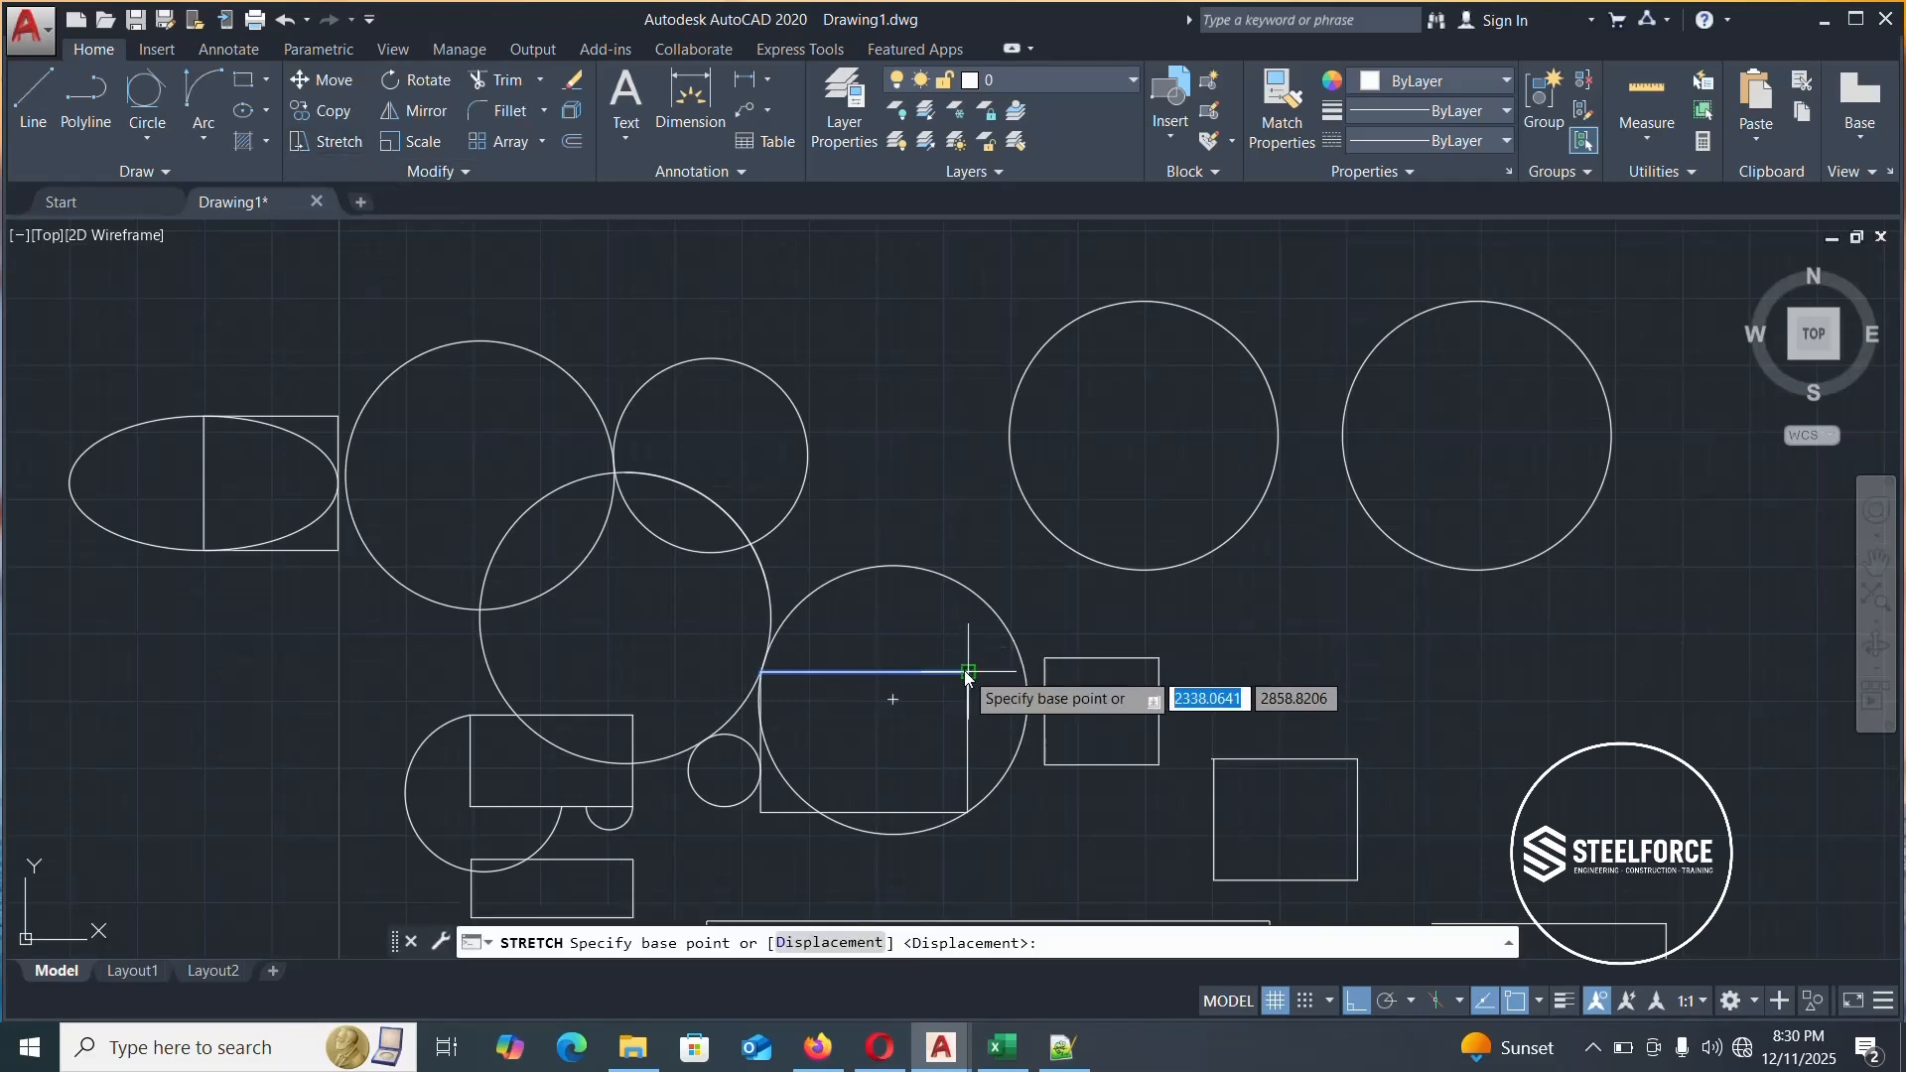
{"action": "left_click", "coordinate": [968, 672]}
{"action": "left_click", "coordinate": [1255, 694]}
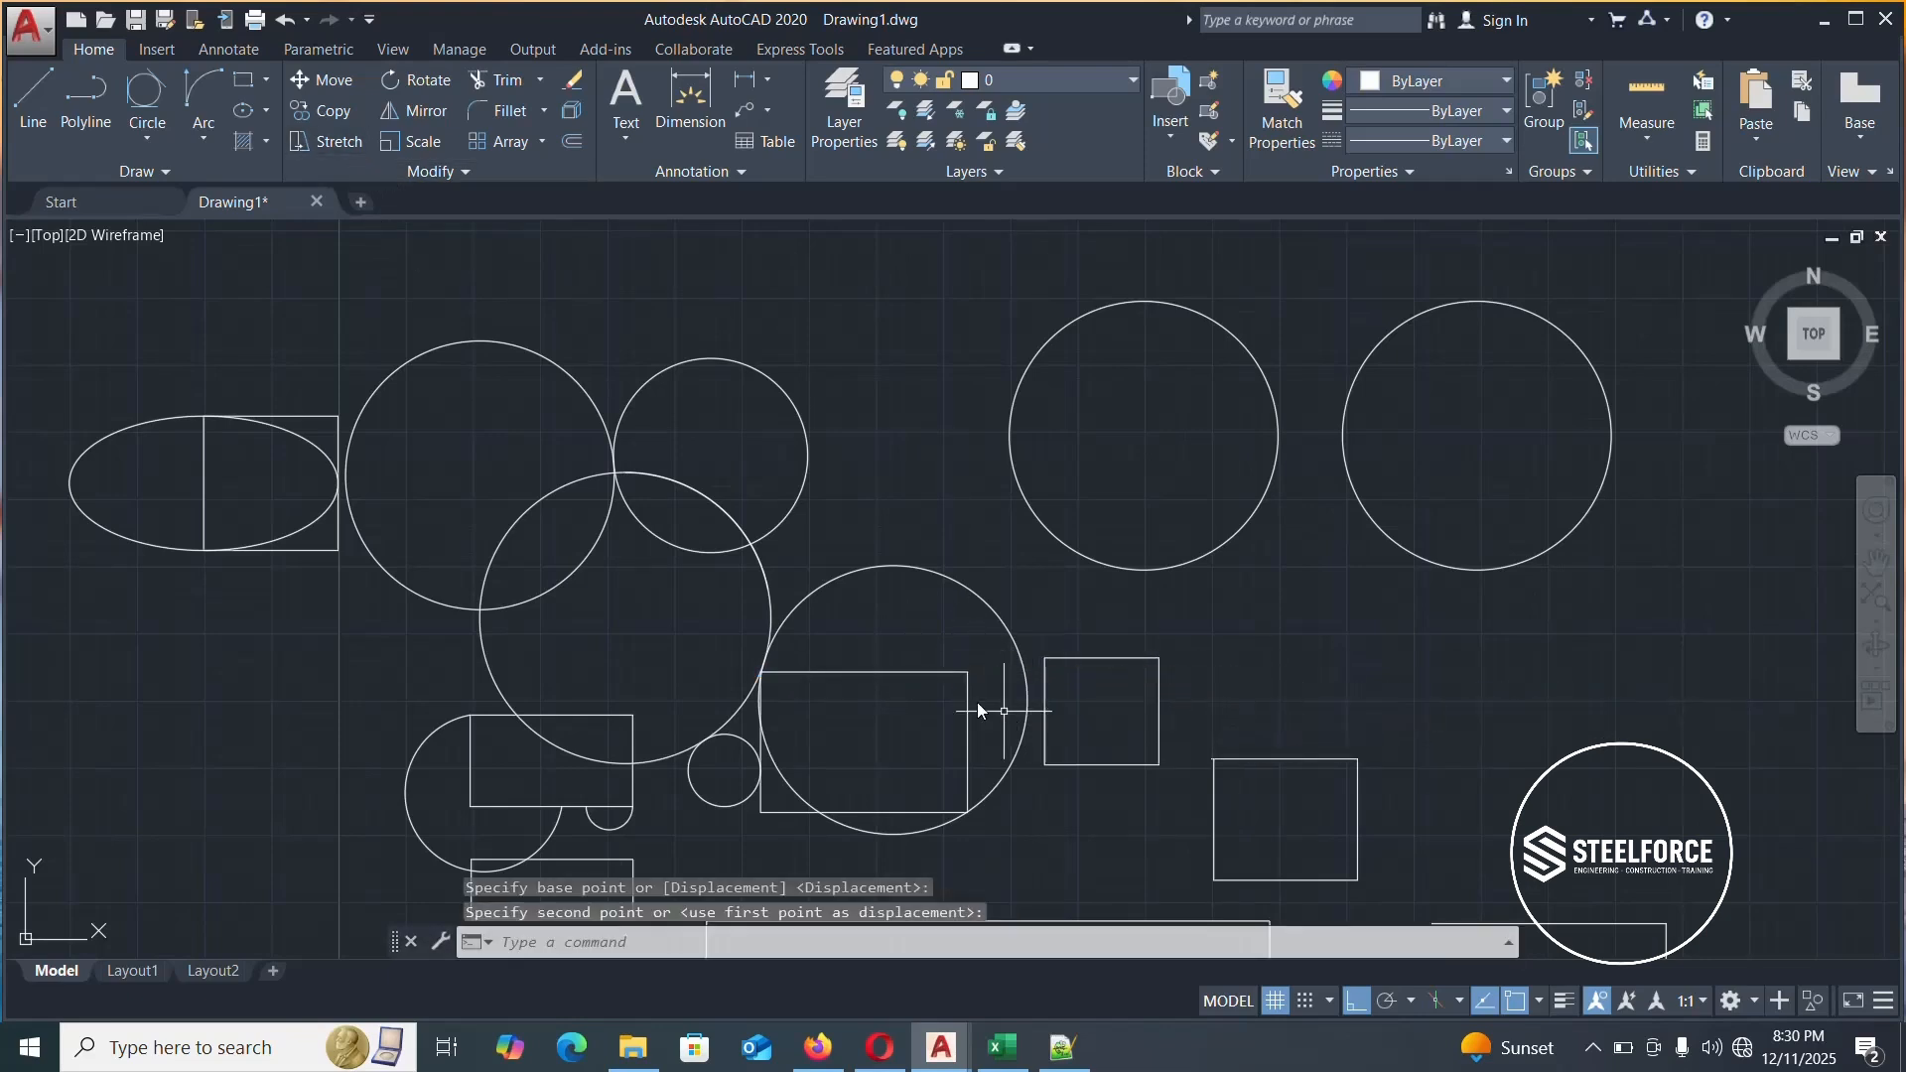
Use Stretch with base point 2999 to shift the top edge of the rectangle inside the circle horizontally to the right, beyond the small square
{"action": "left_click", "coordinate": [328, 145]}
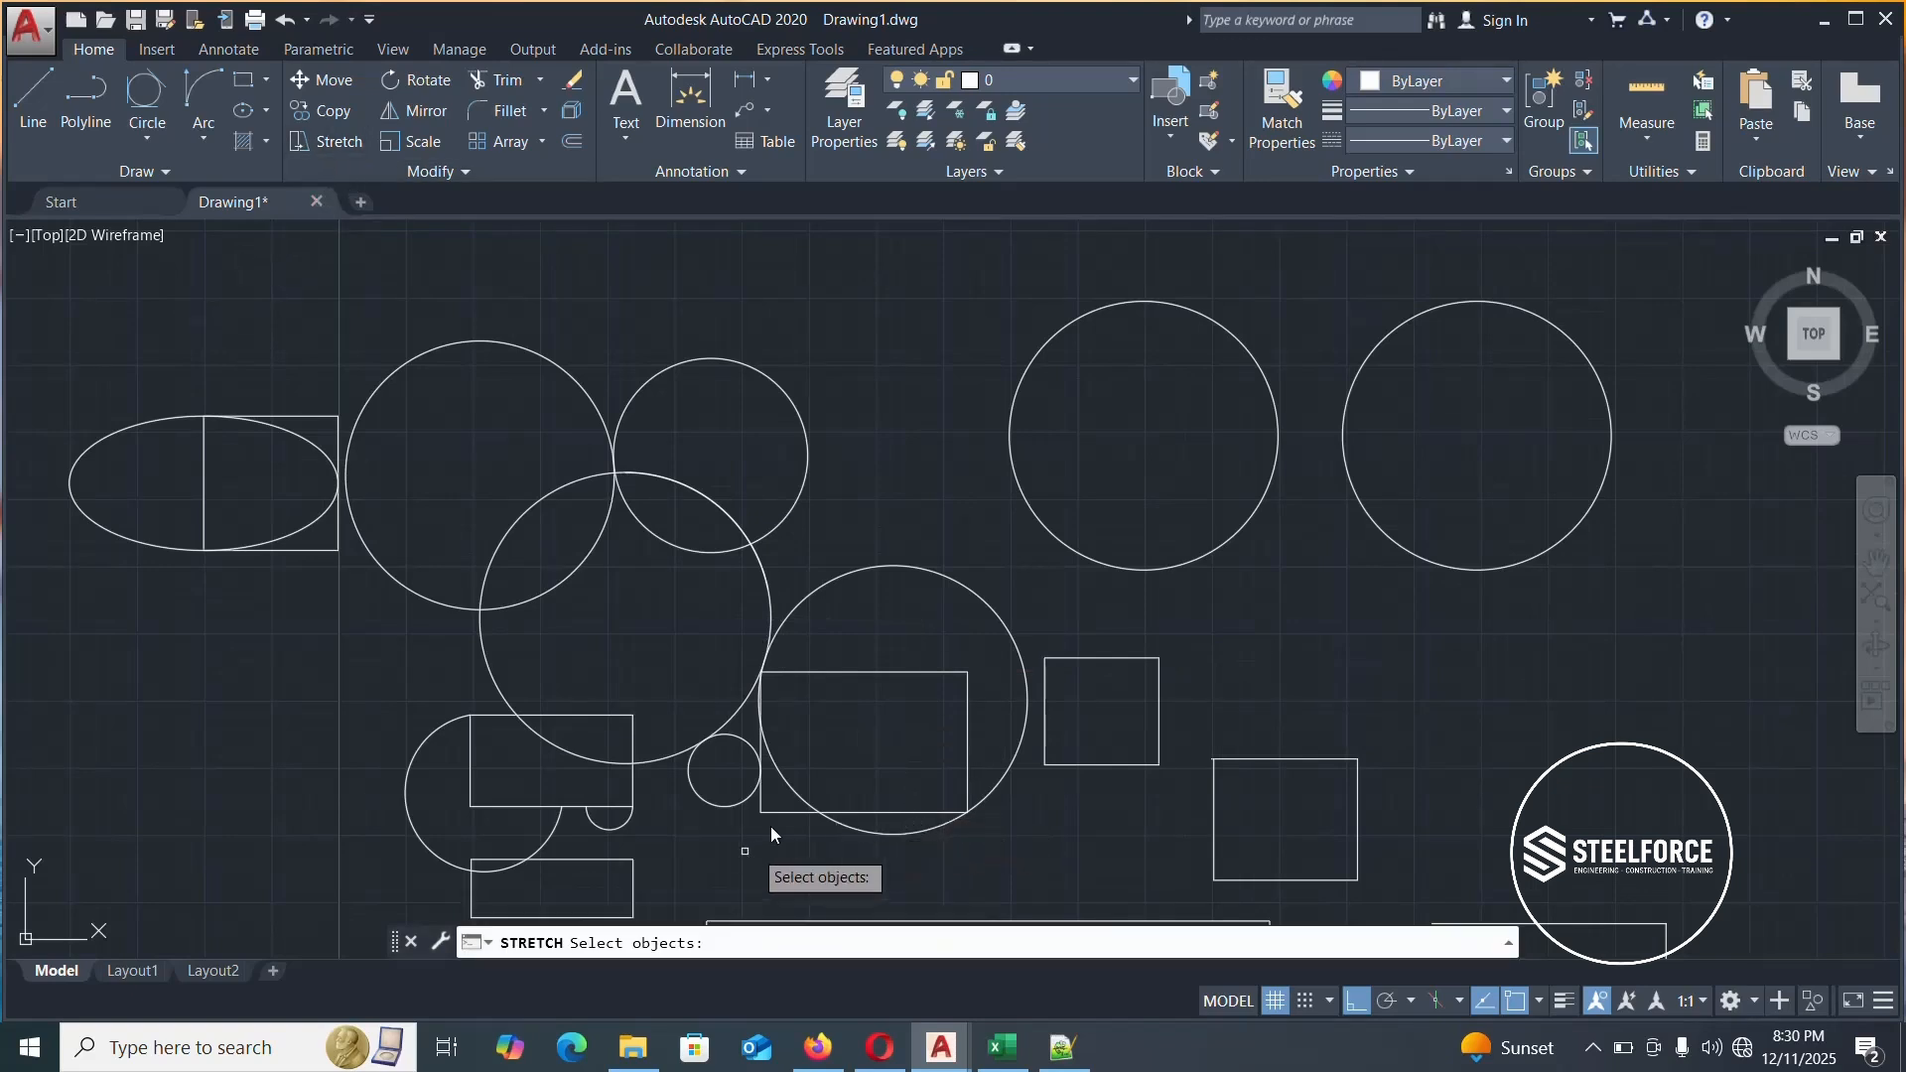
{"action": "left_click", "coordinate": [863, 672]}
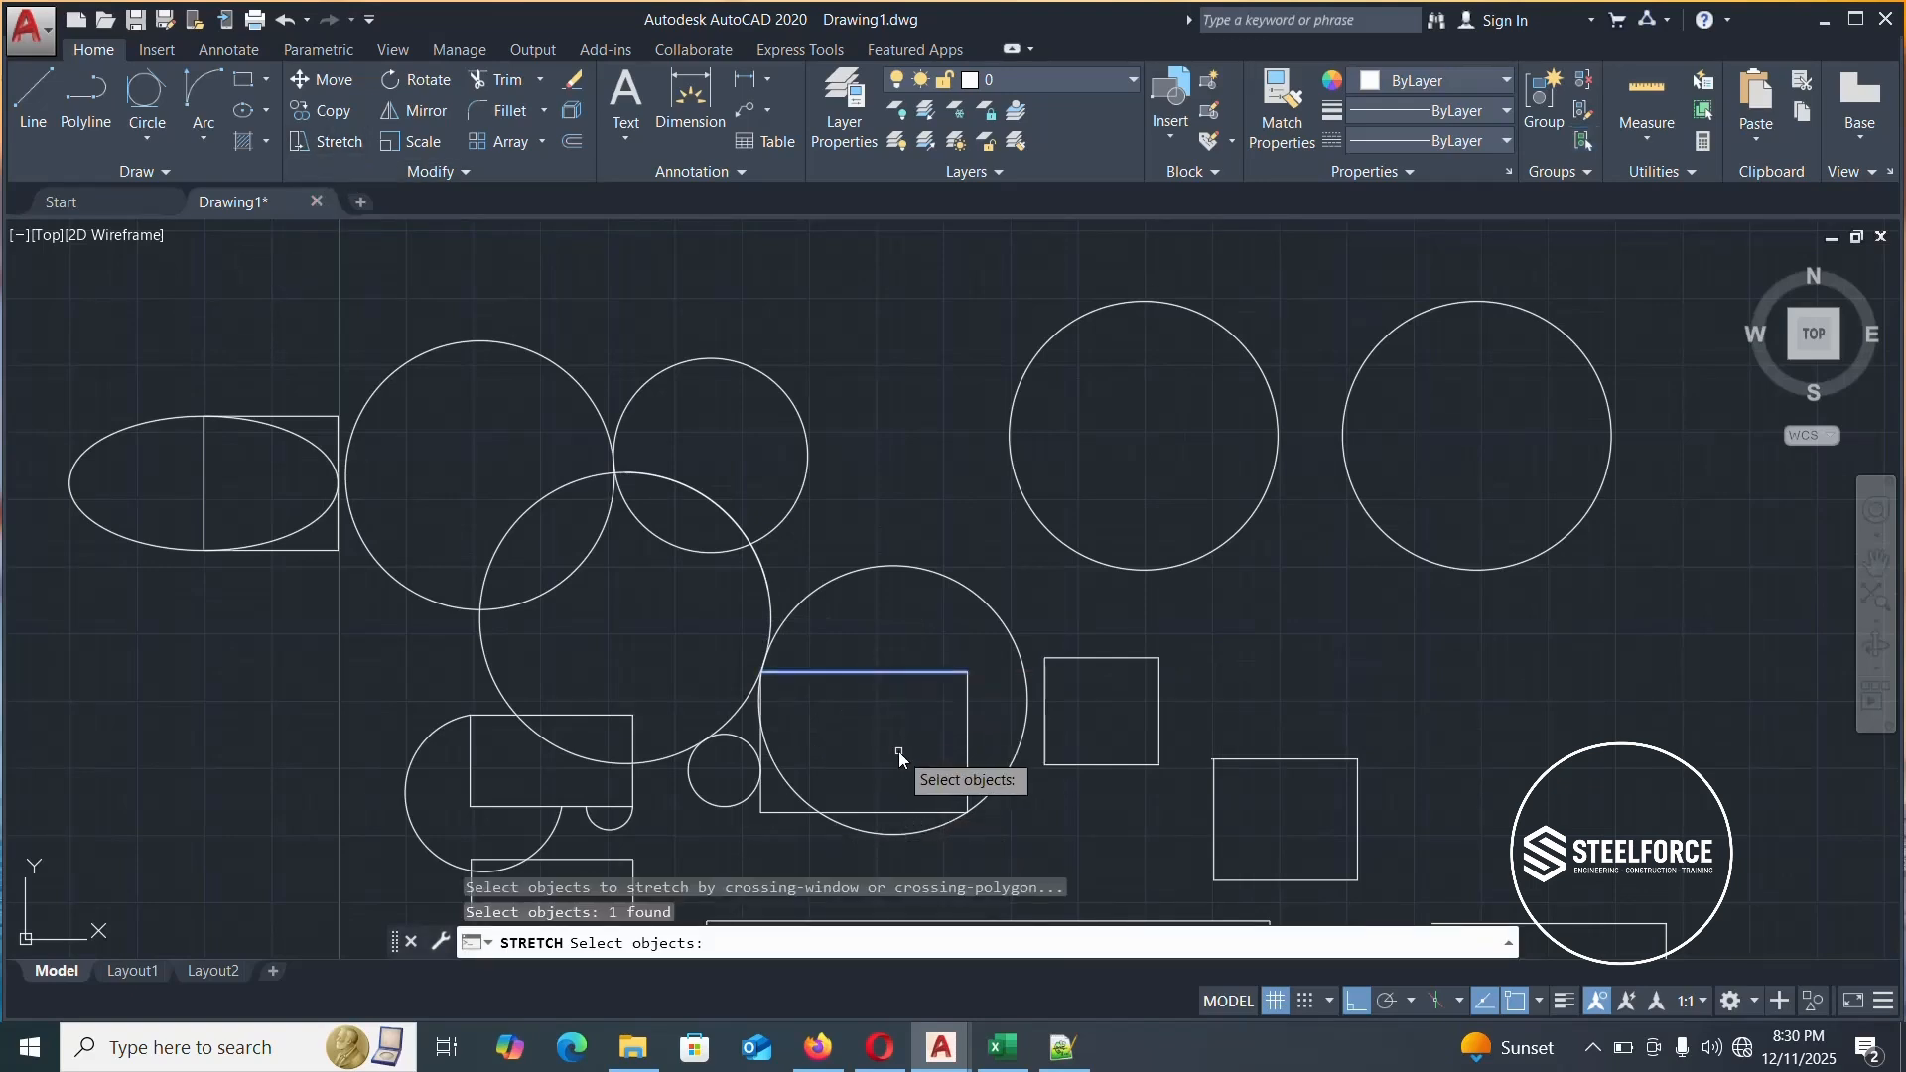
{"action": "key", "text": "Return"}
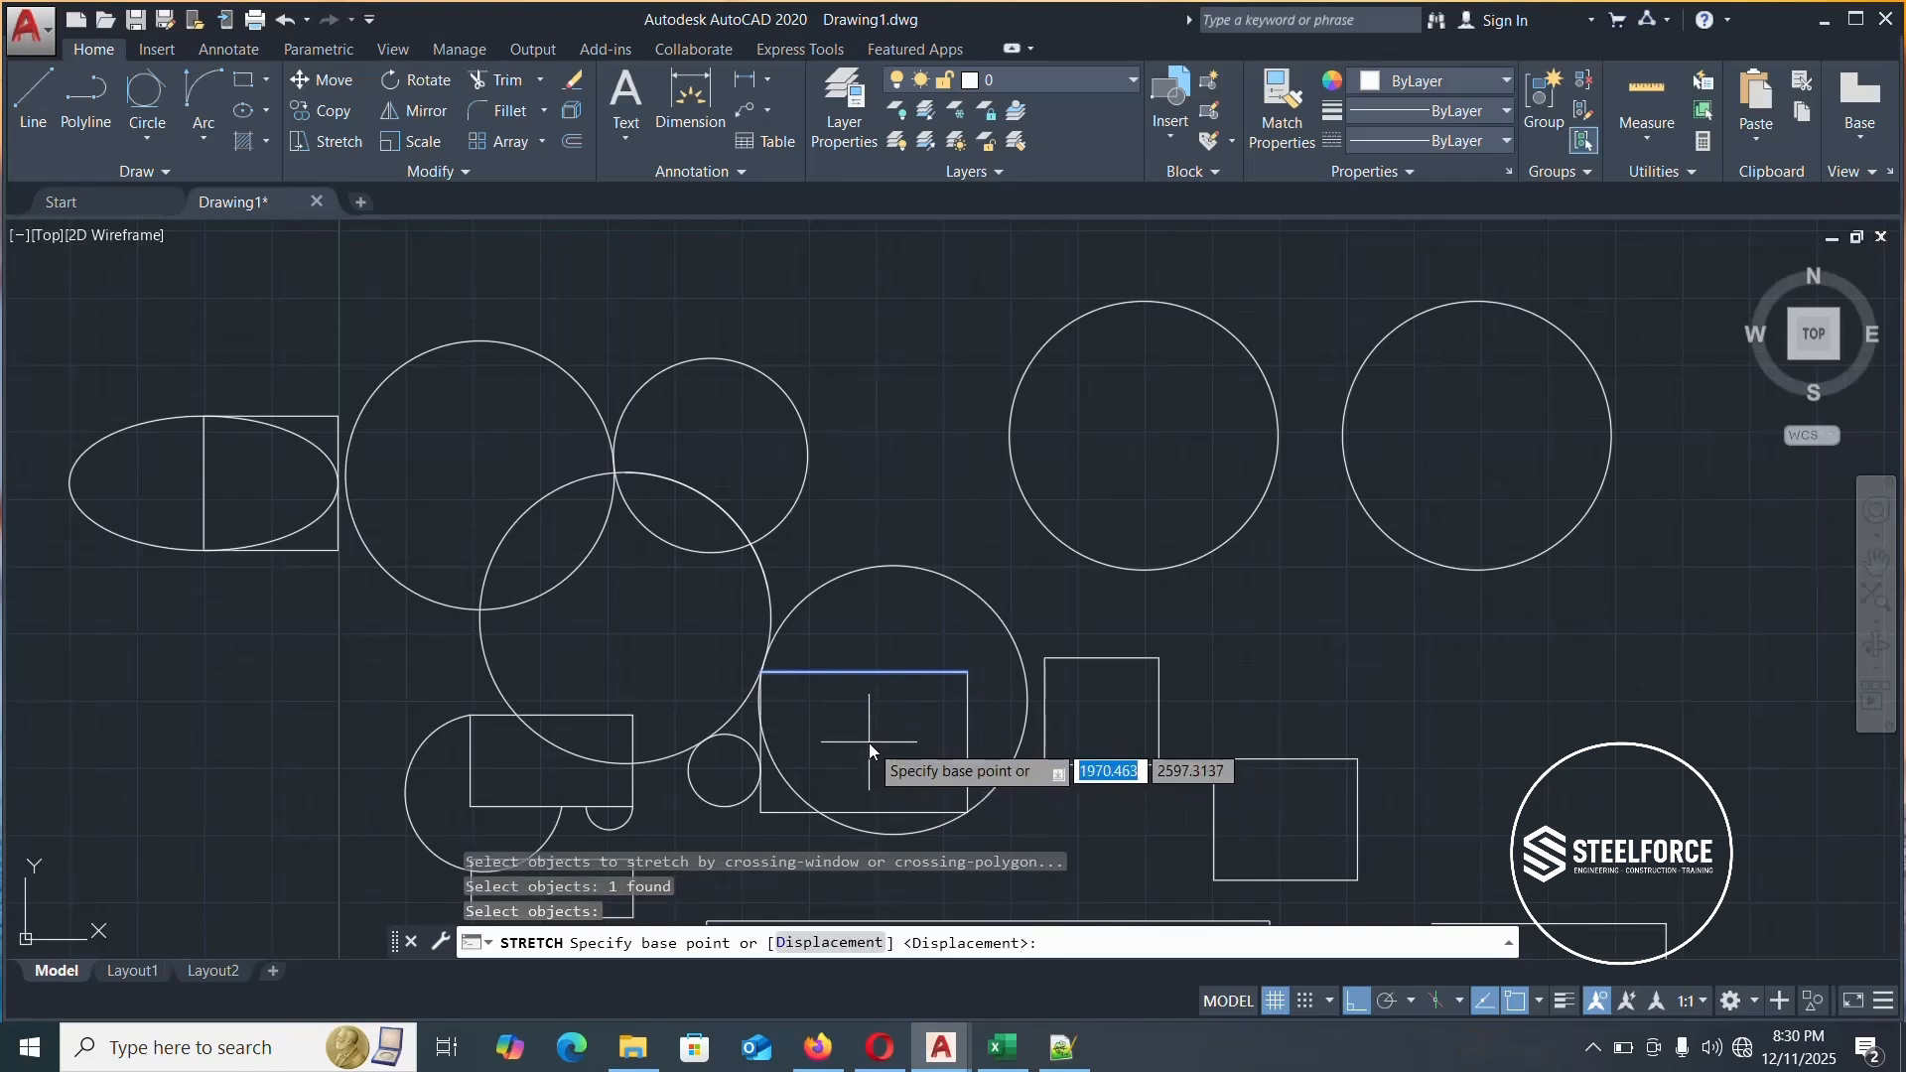
{"action": "type", "text": "2999"}
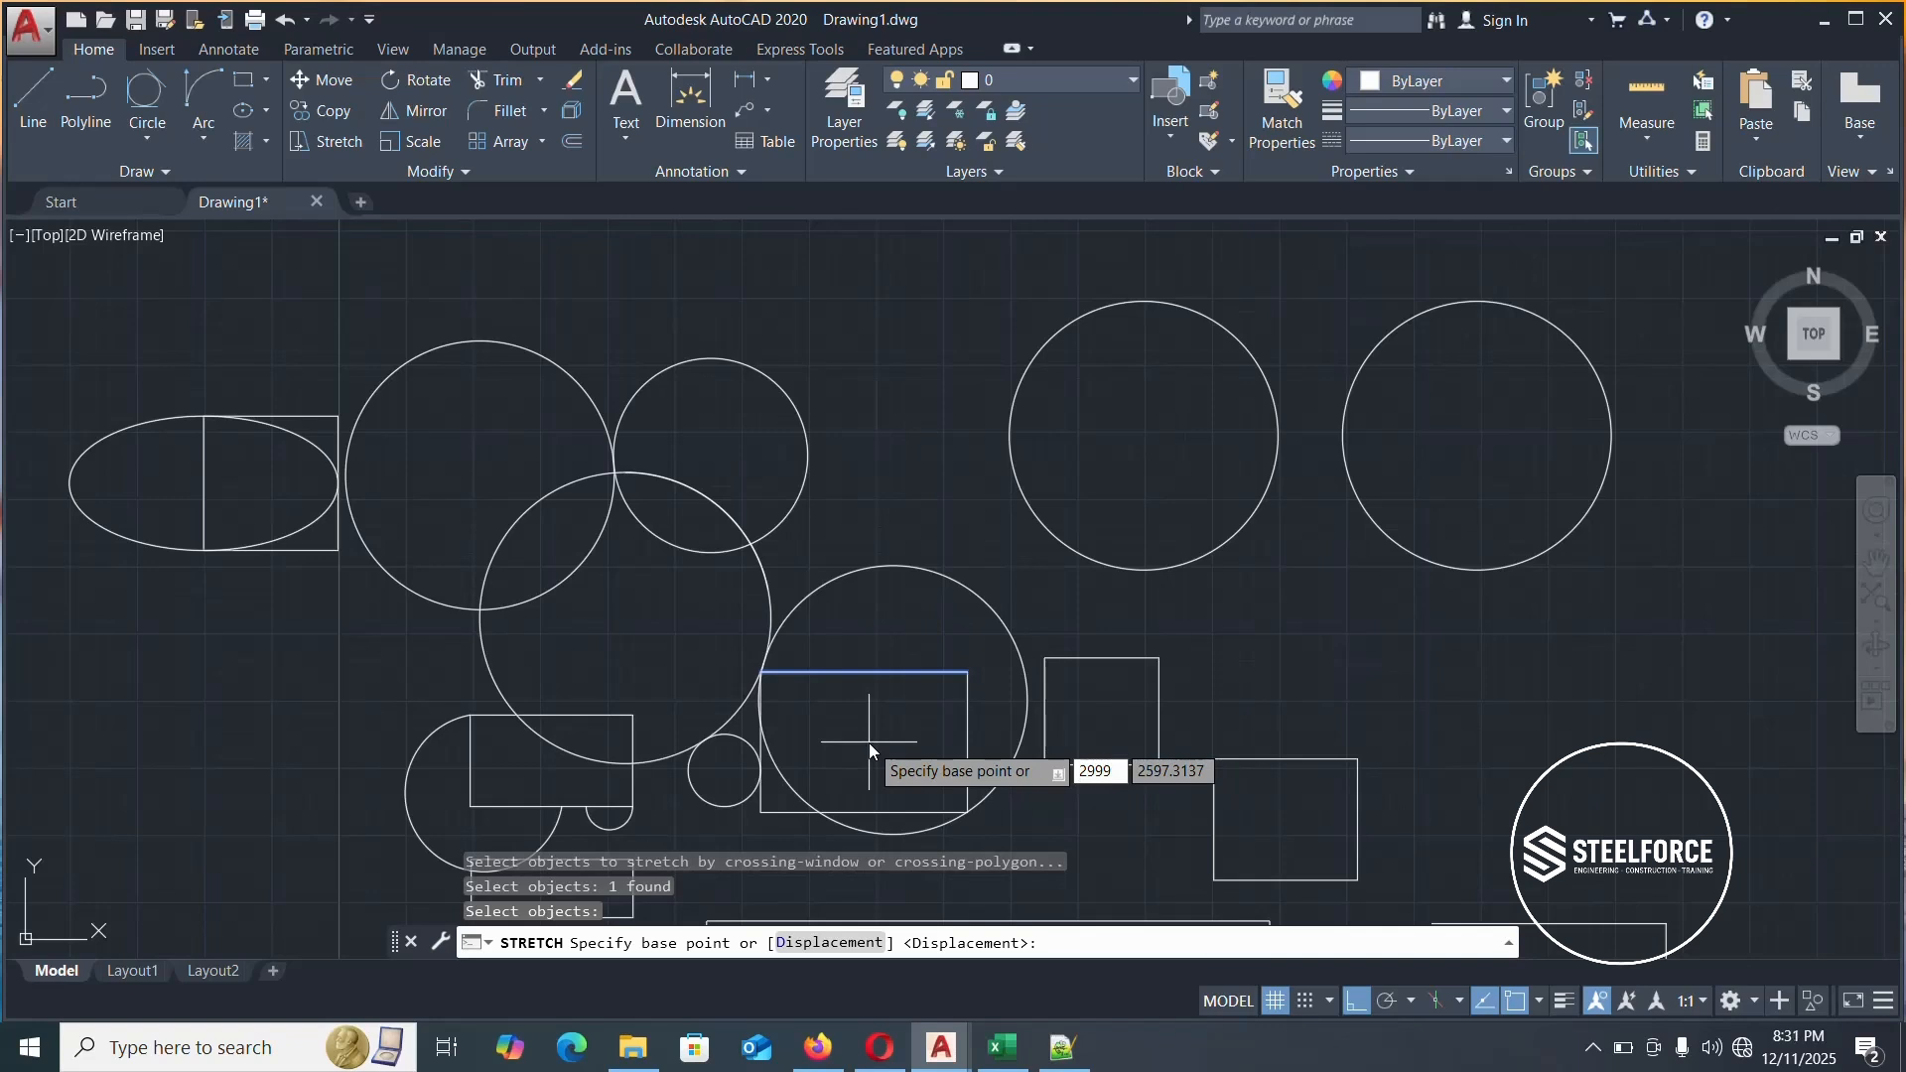
{"action": "key", "text": "Return"}
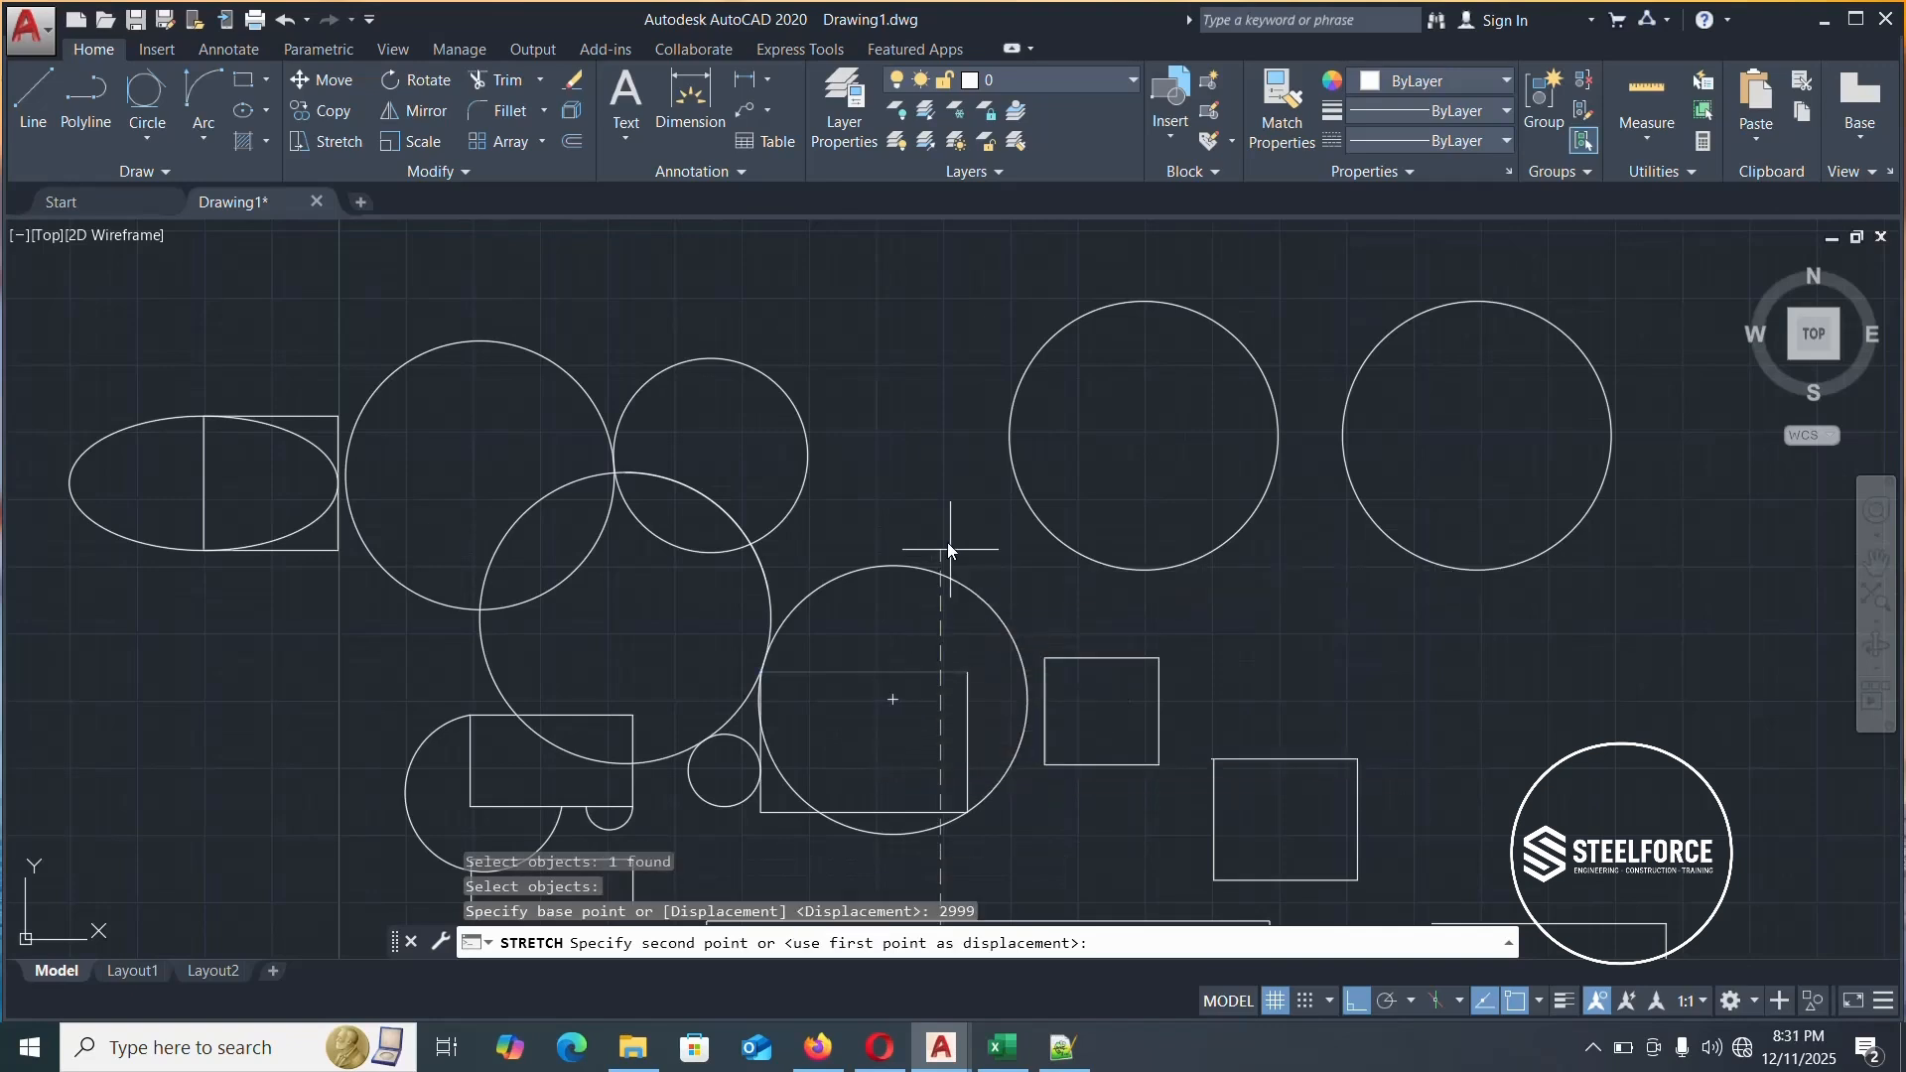
{"action": "scroll", "coordinate": [947, 544], "scroll_direction": "down", "scroll_amount": 4}
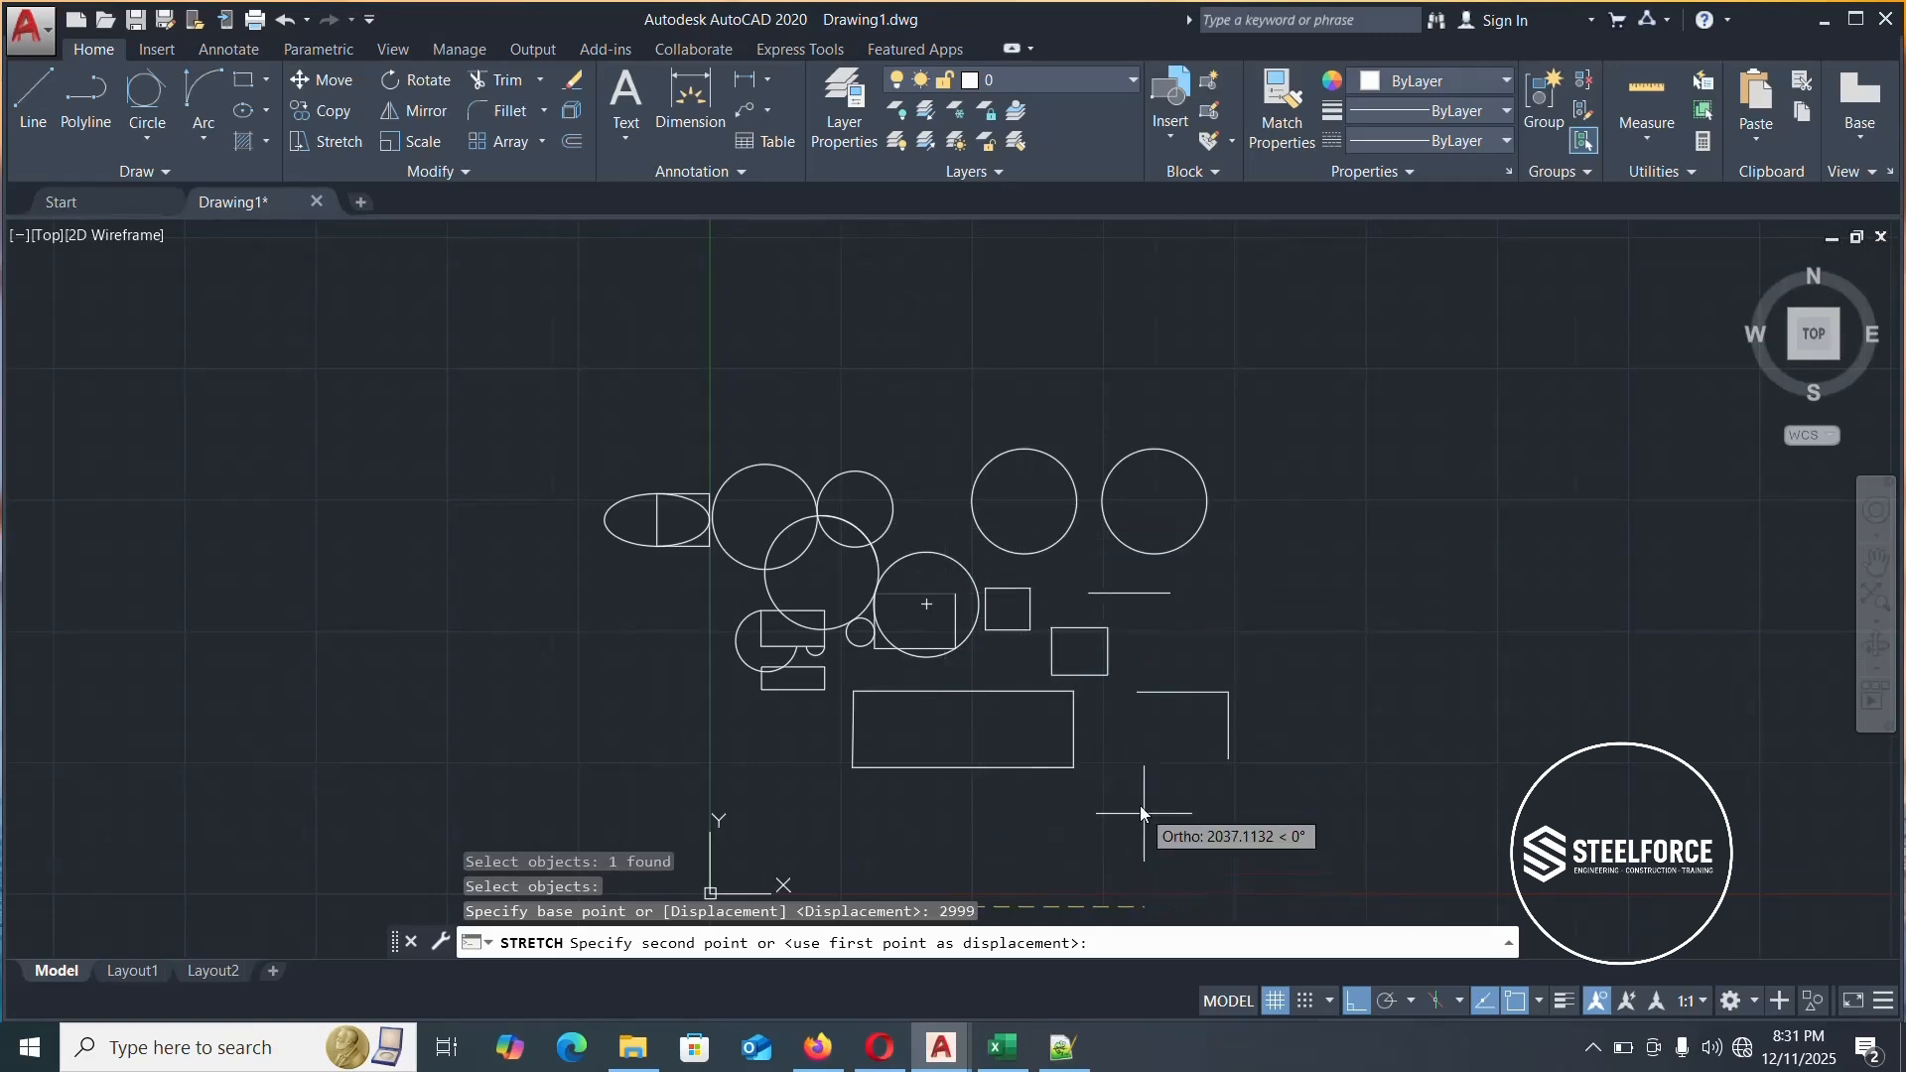
{"action": "left_click", "coordinate": [1130, 836]}
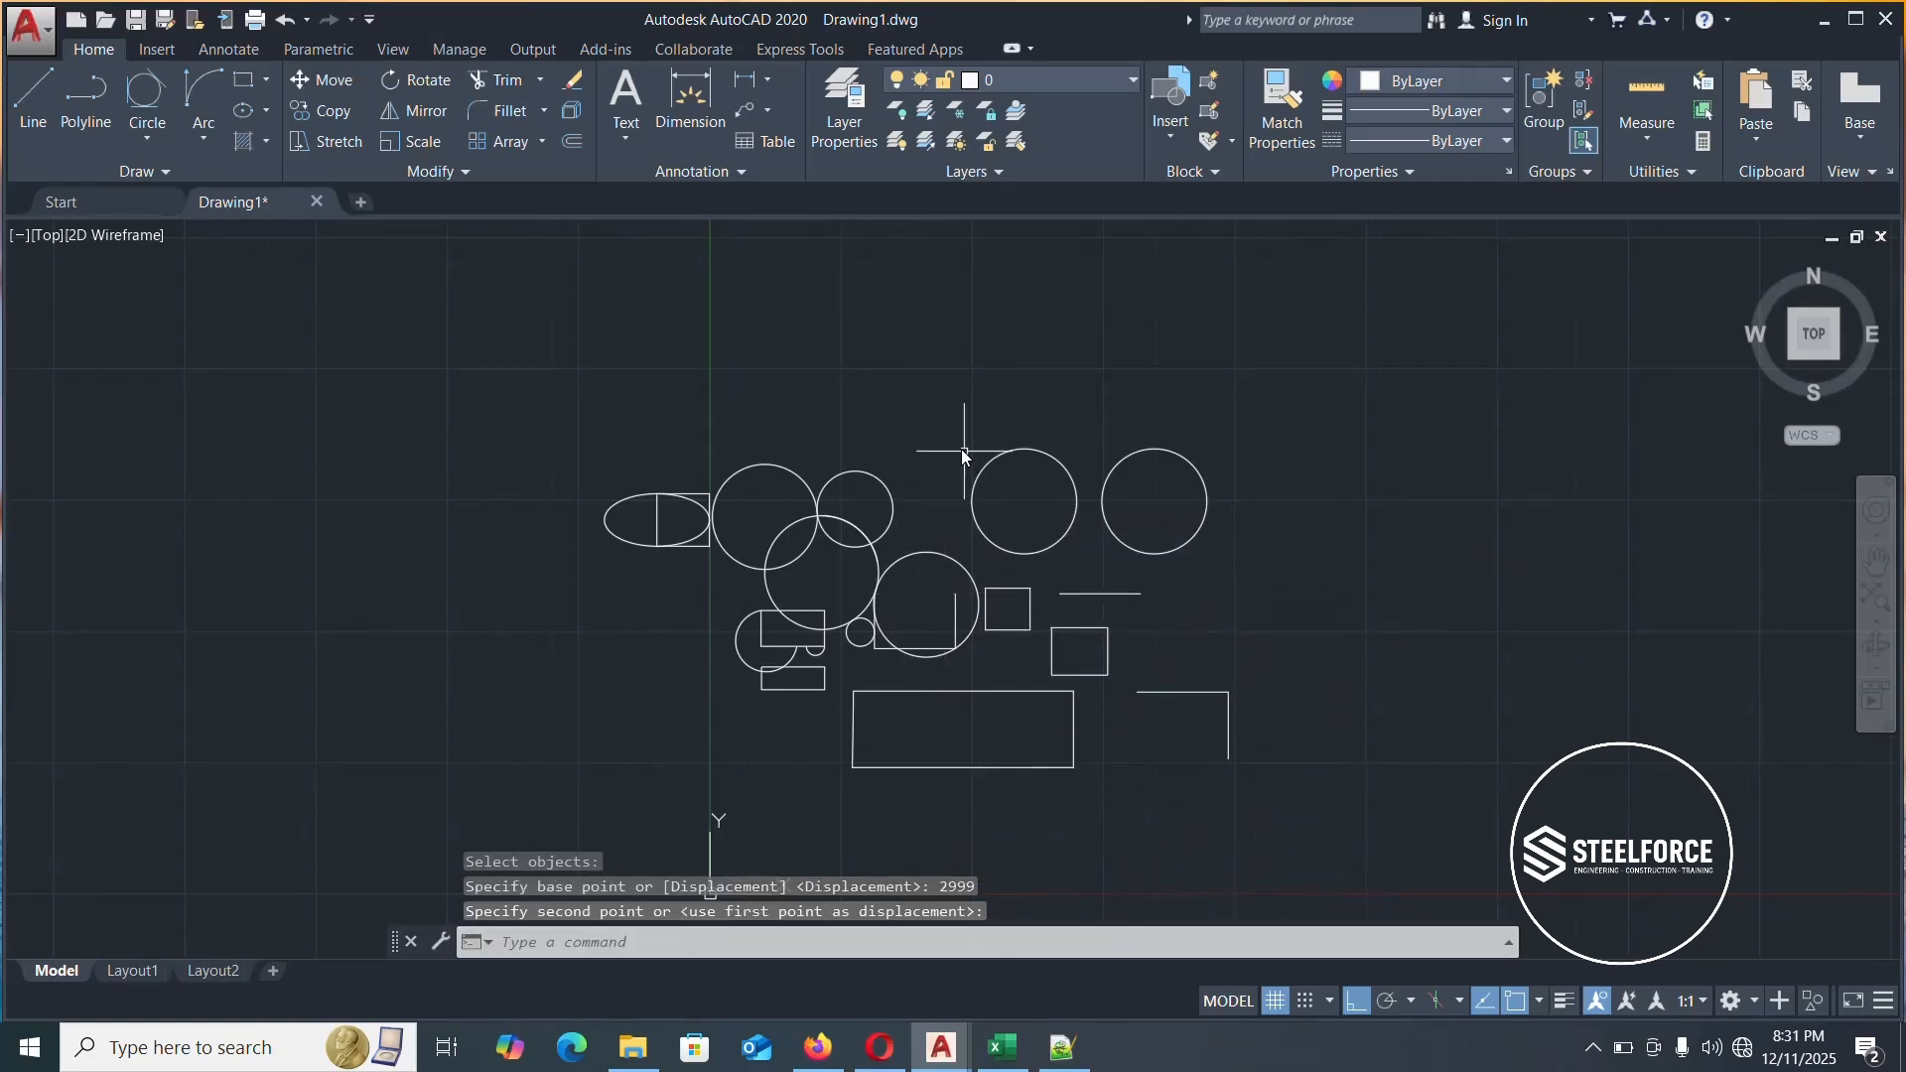
Extend the displaced line leftward by its left endpoint into the small square, to a length of about 1147, and clear the selection
{"action": "scroll", "coordinate": [1042, 608], "scroll_direction": "up", "scroll_amount": 4}
{"action": "left_click", "coordinate": [1115, 566]}
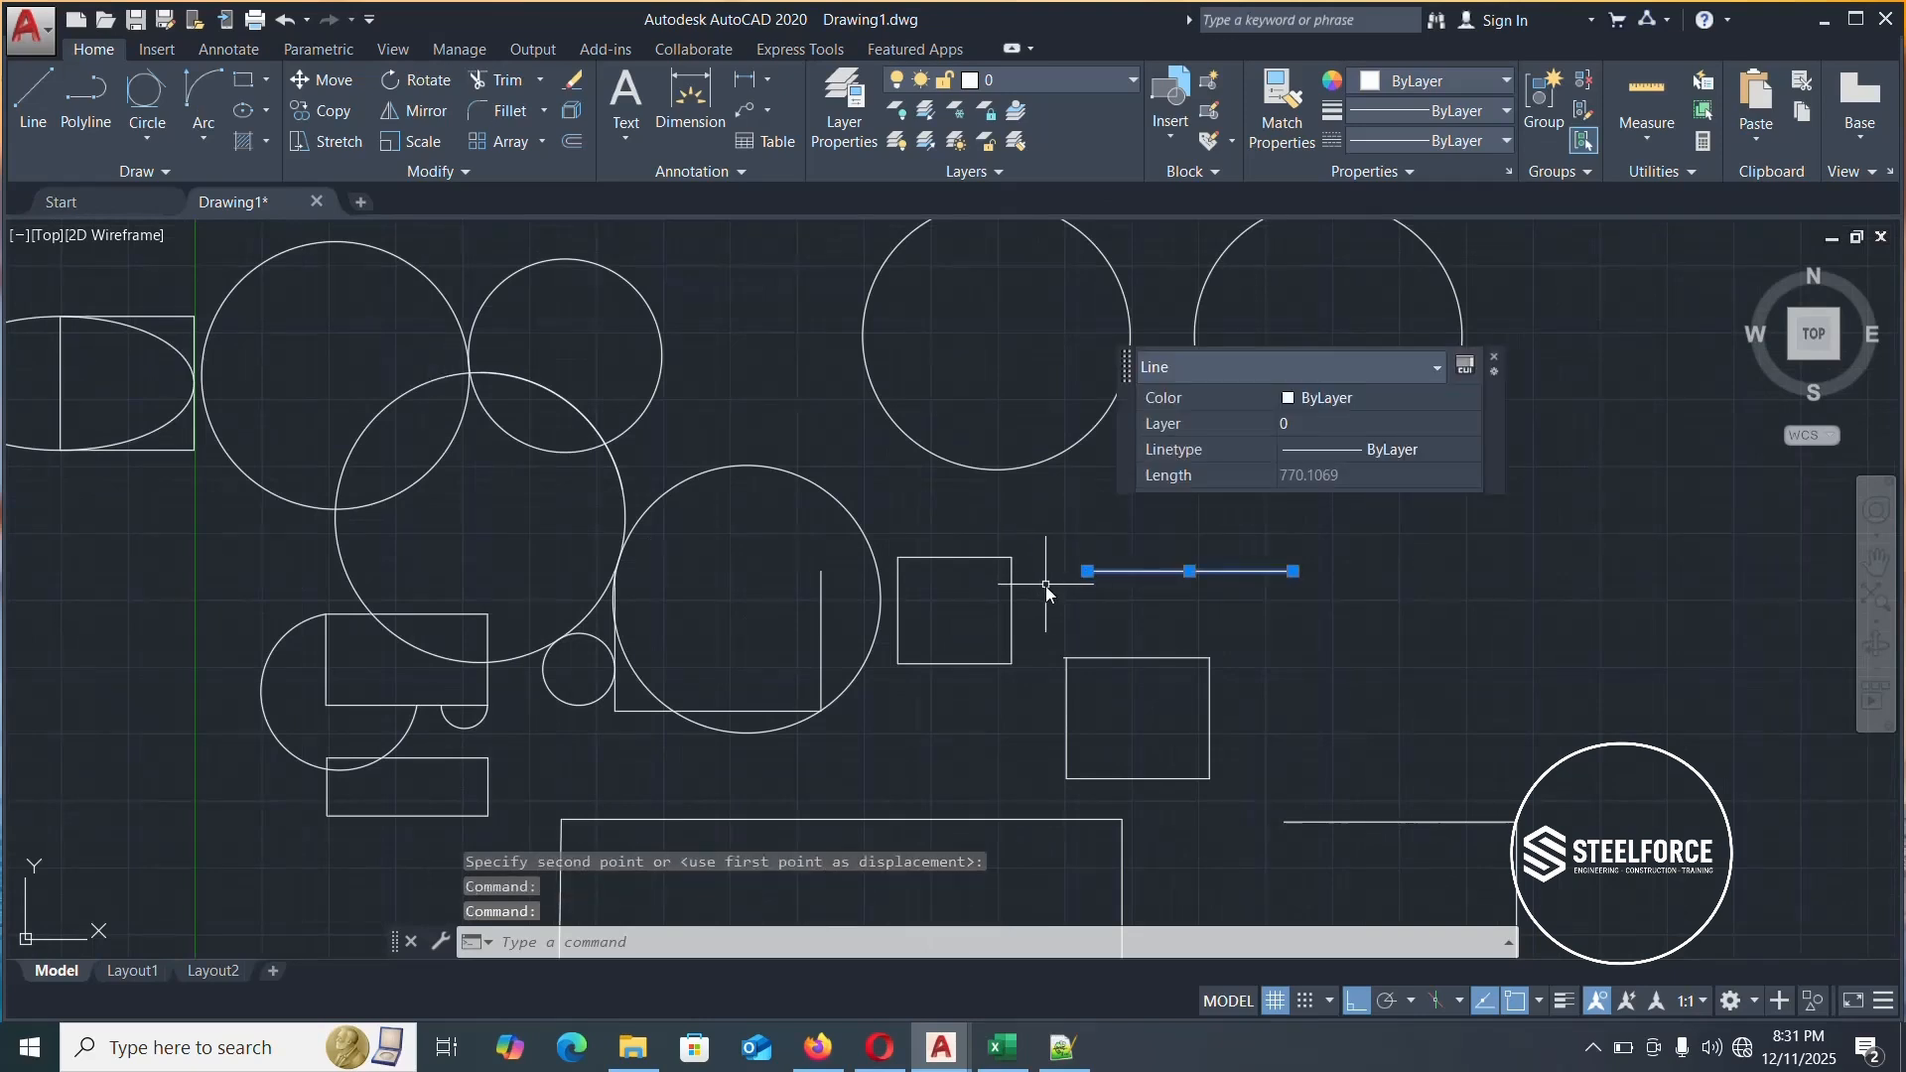
{"action": "left_click", "coordinate": [1087, 571]}
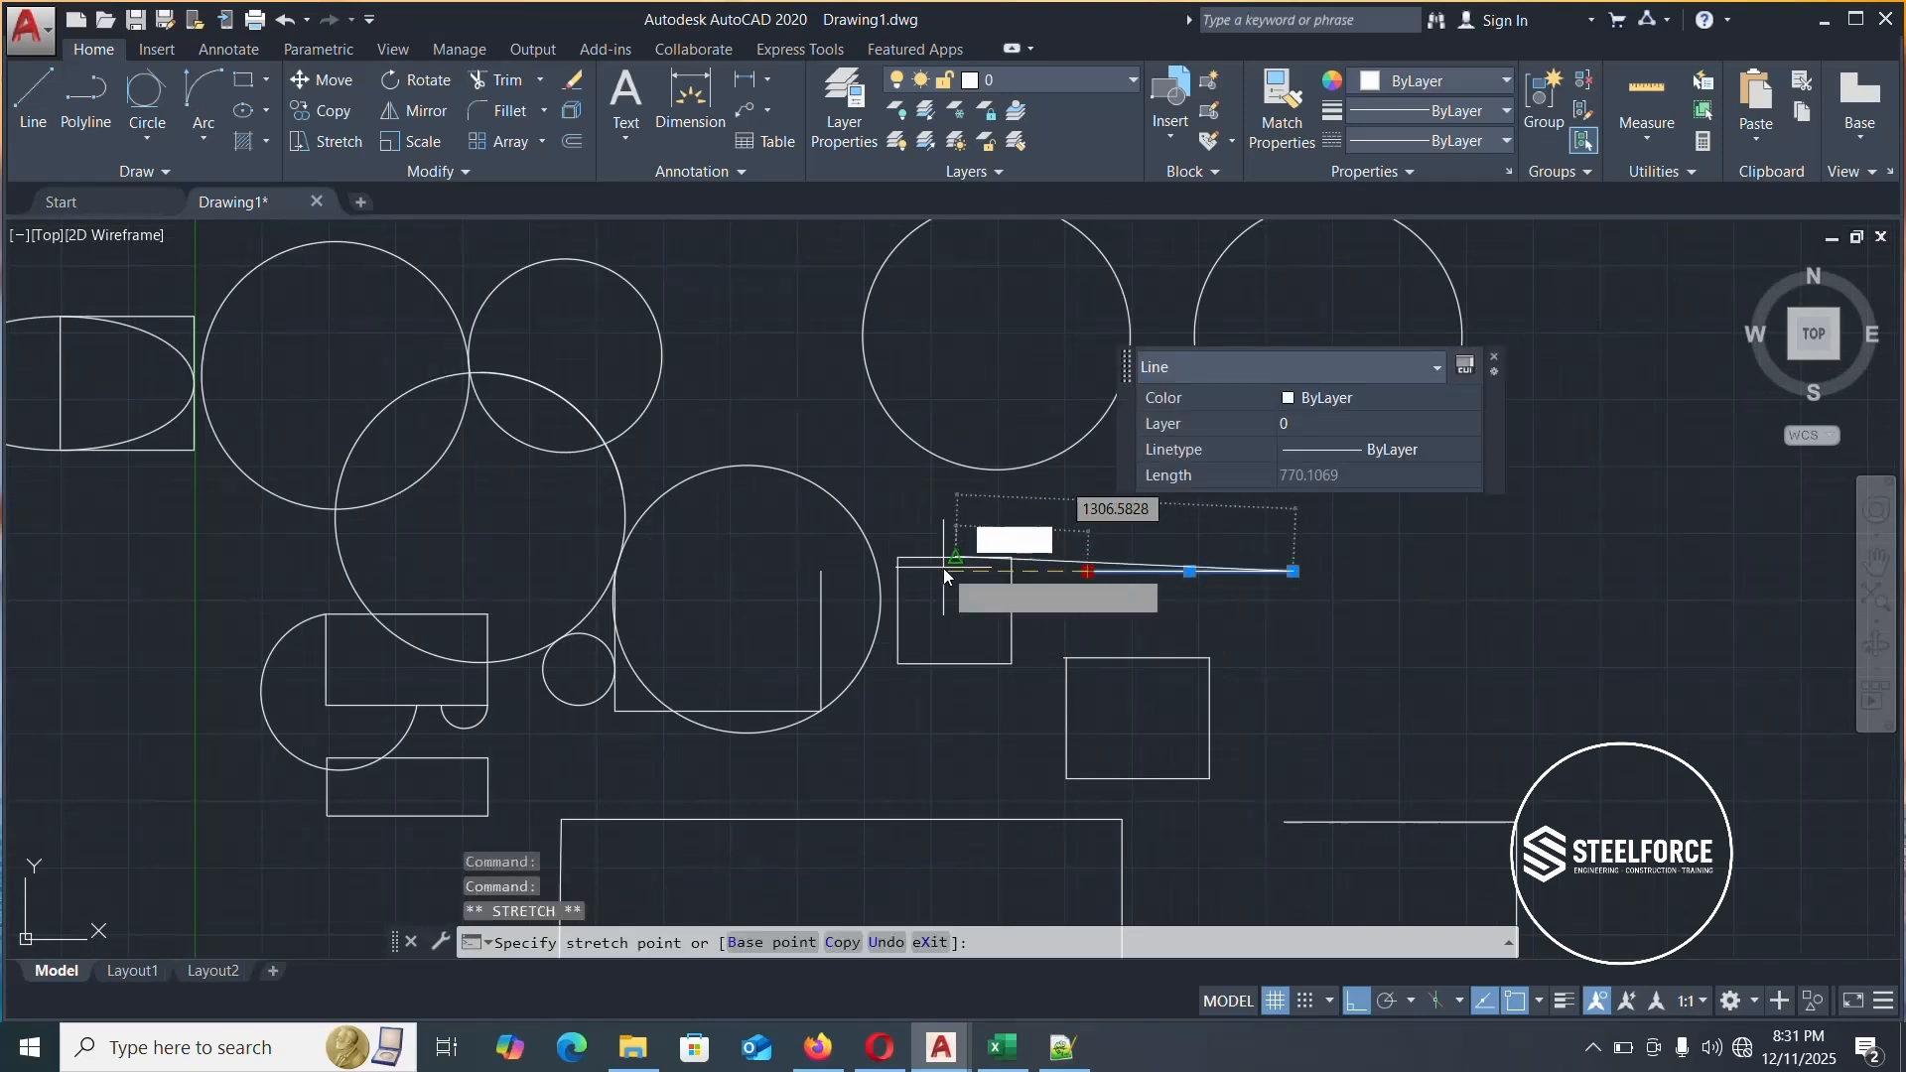
{"action": "left_click", "coordinate": [985, 531]}
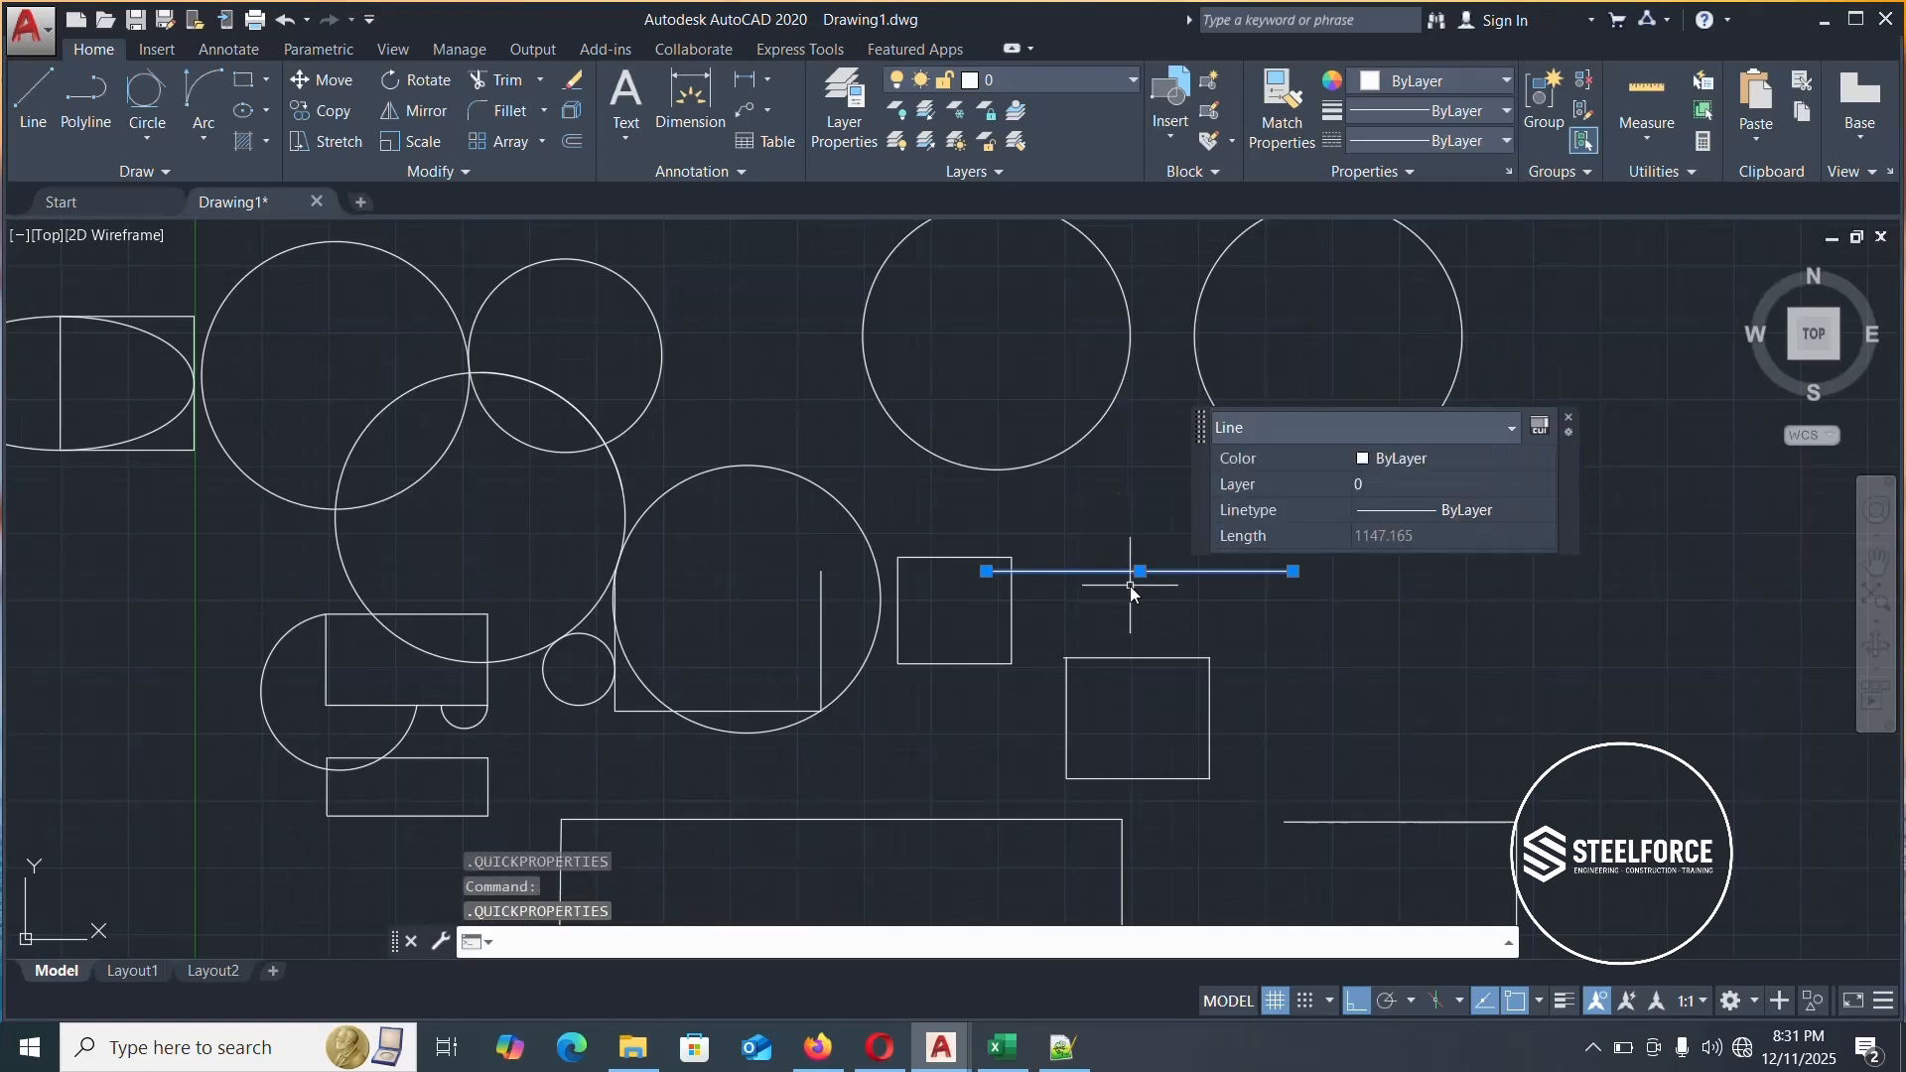
{"action": "key", "text": "Escape"}
{"action": "key", "text": "Escape"}
{"action": "key", "text": "Escape"}
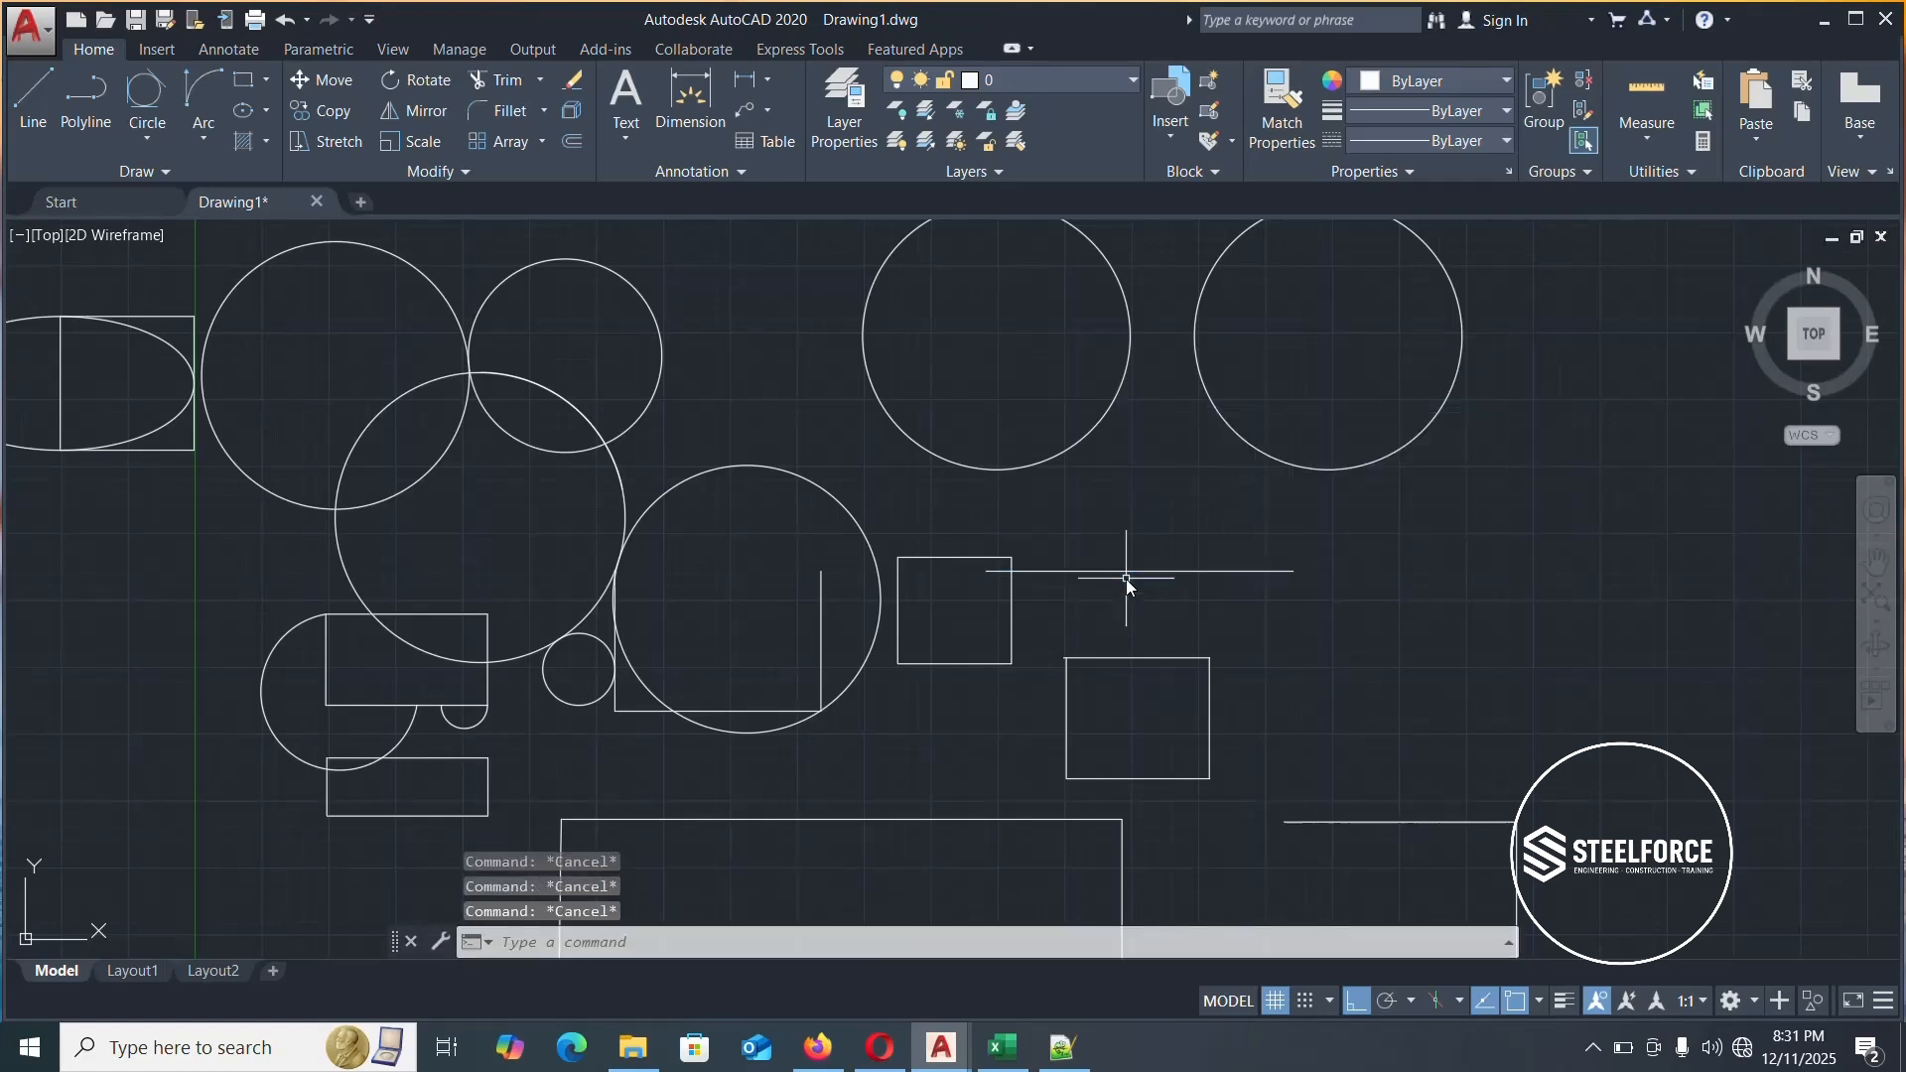
Rotate the square overlapping the ellipse by 30 degrees about its lower-left corner, with Ortho turned off
{"action": "left_click", "coordinate": [426, 83]}
{"action": "scroll", "coordinate": [823, 634], "scroll_direction": "down", "scroll_amount": 4}
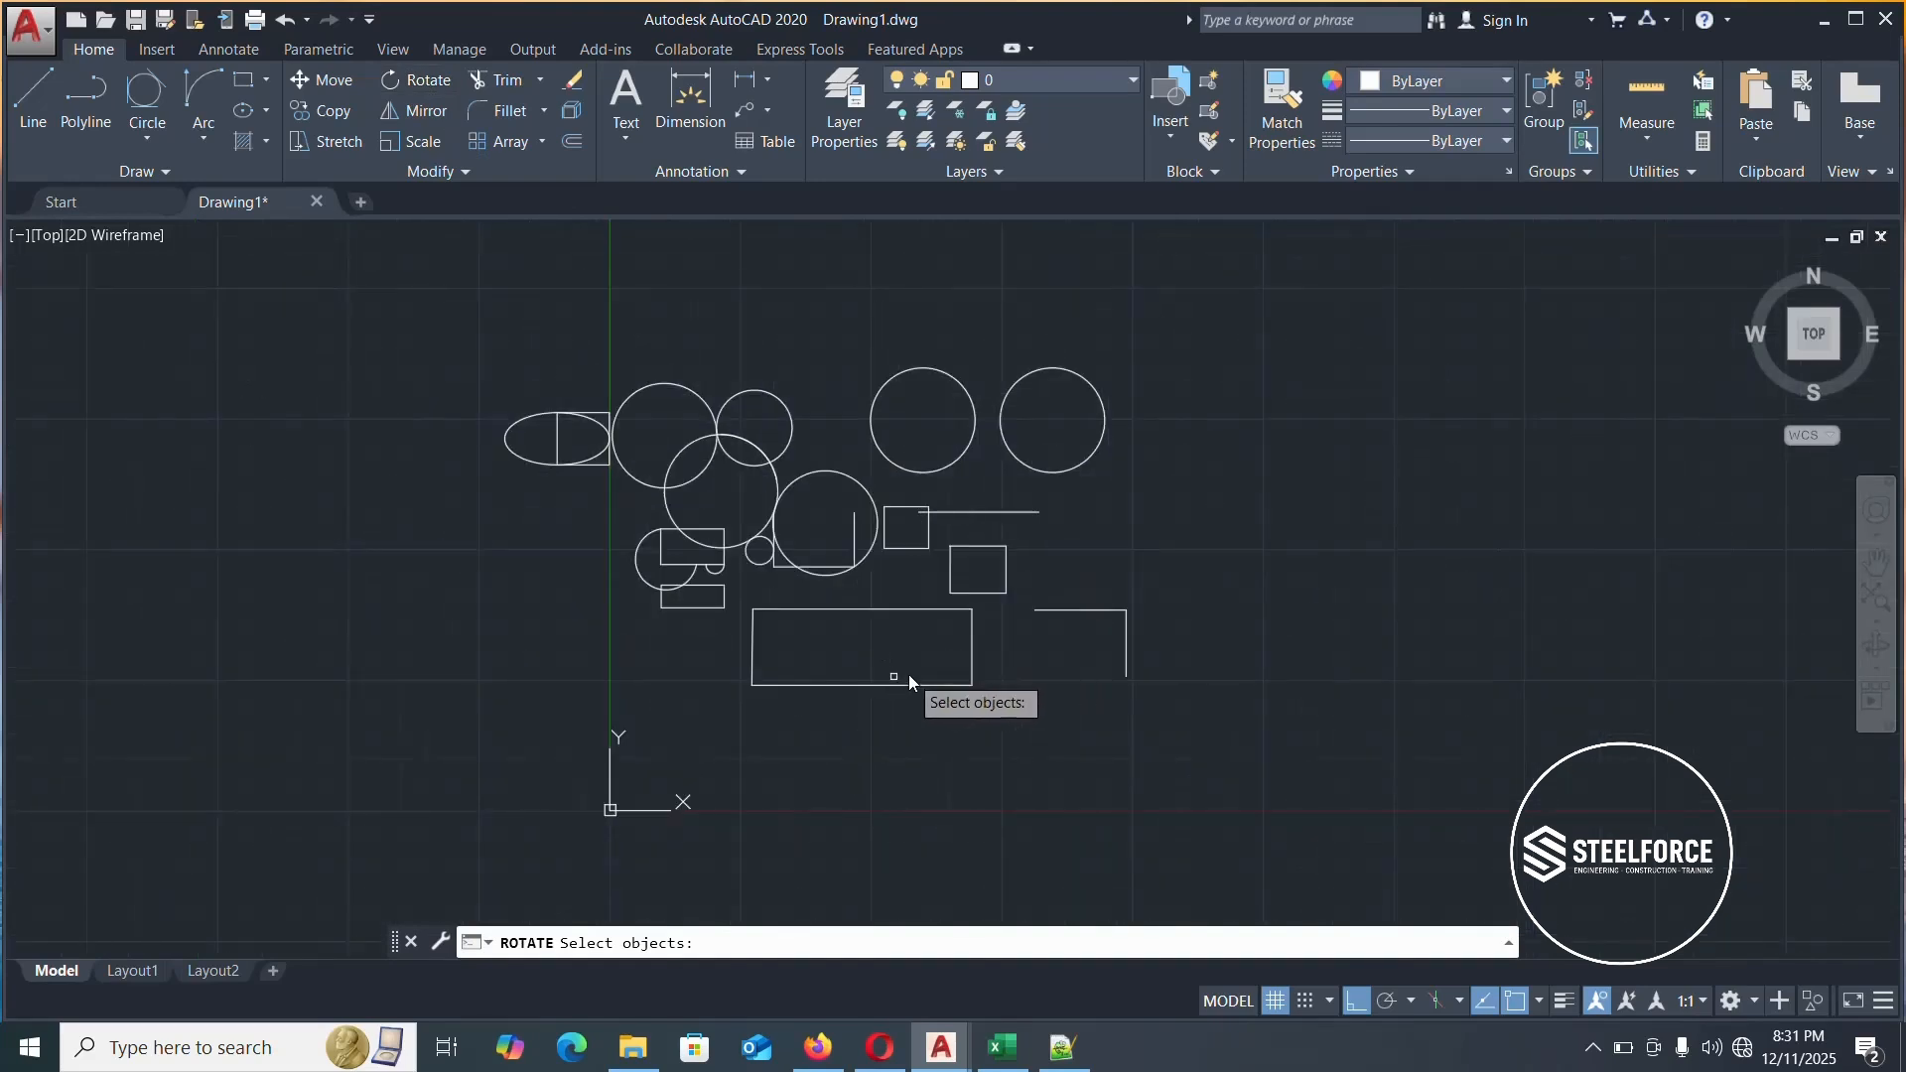
{"action": "scroll", "coordinate": [562, 437], "scroll_direction": "up", "scroll_amount": 2}
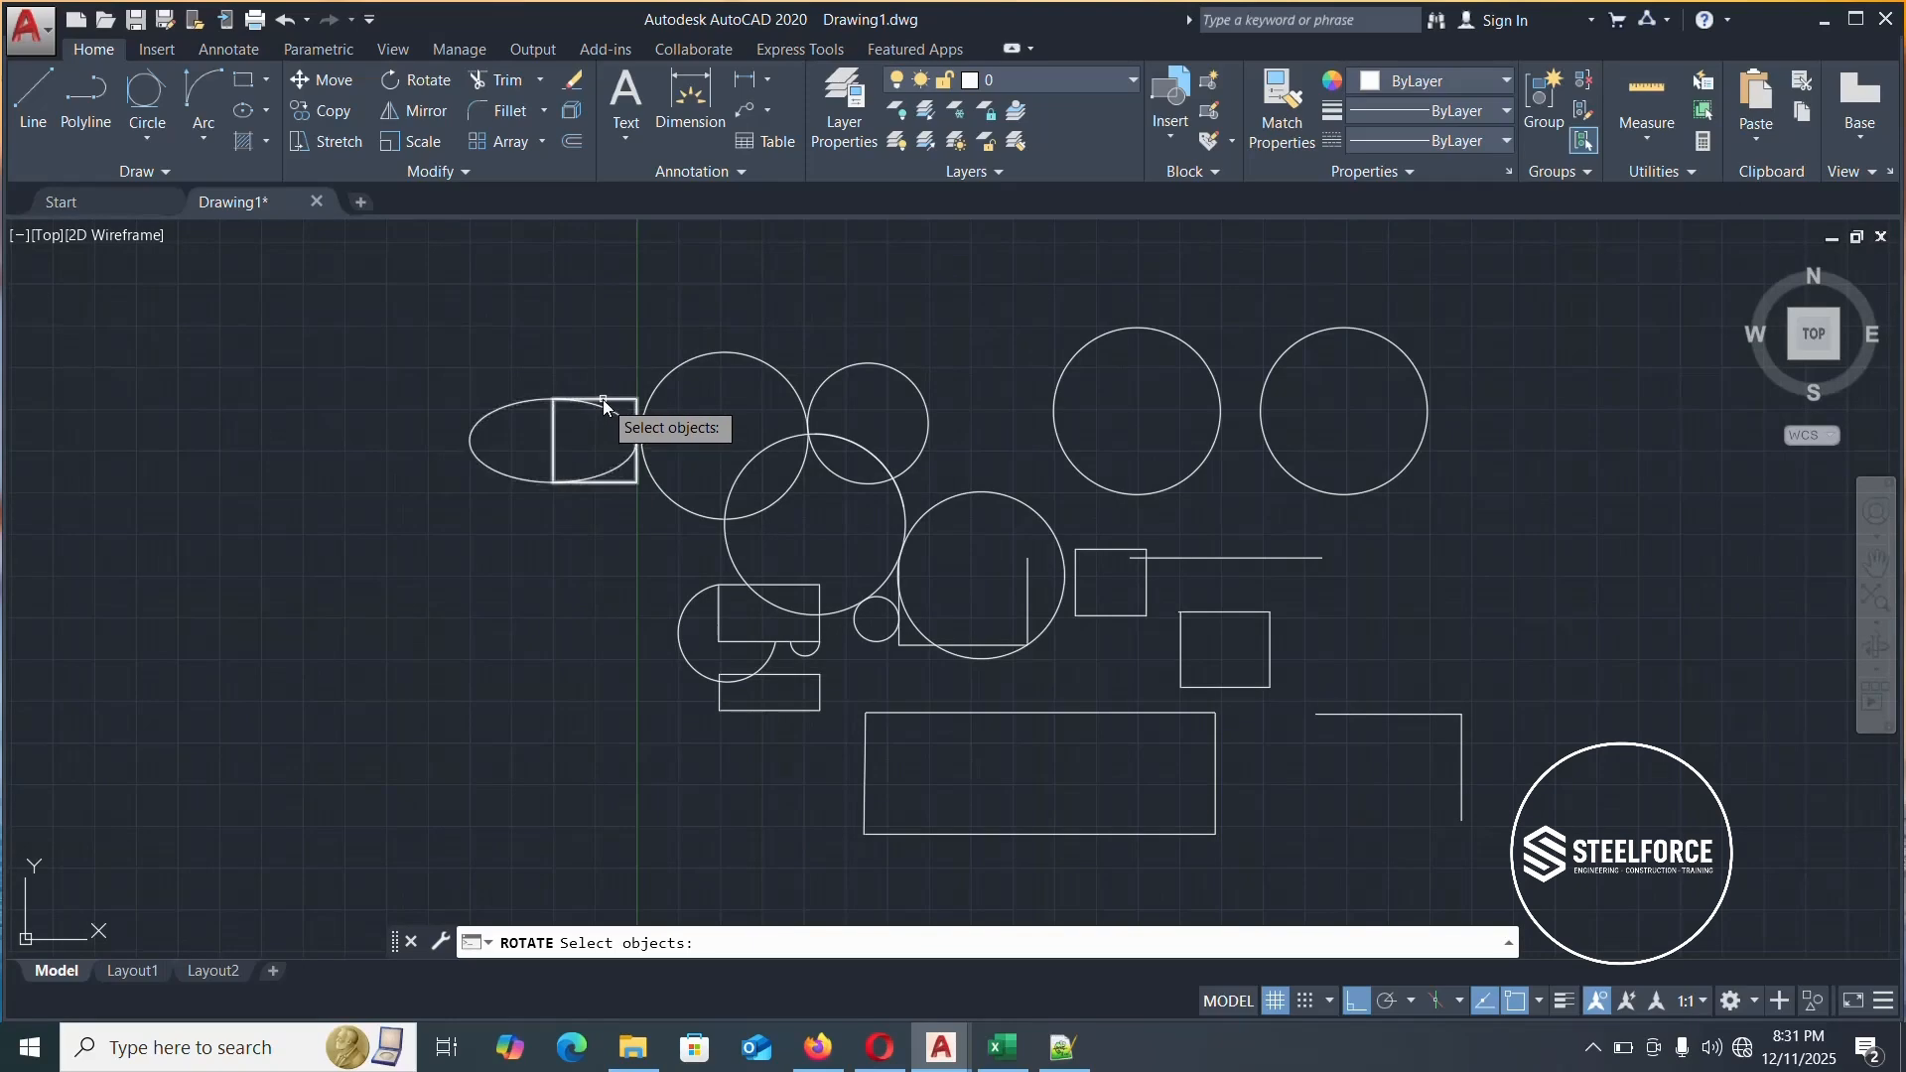
{"action": "left_click", "coordinate": [604, 397]}
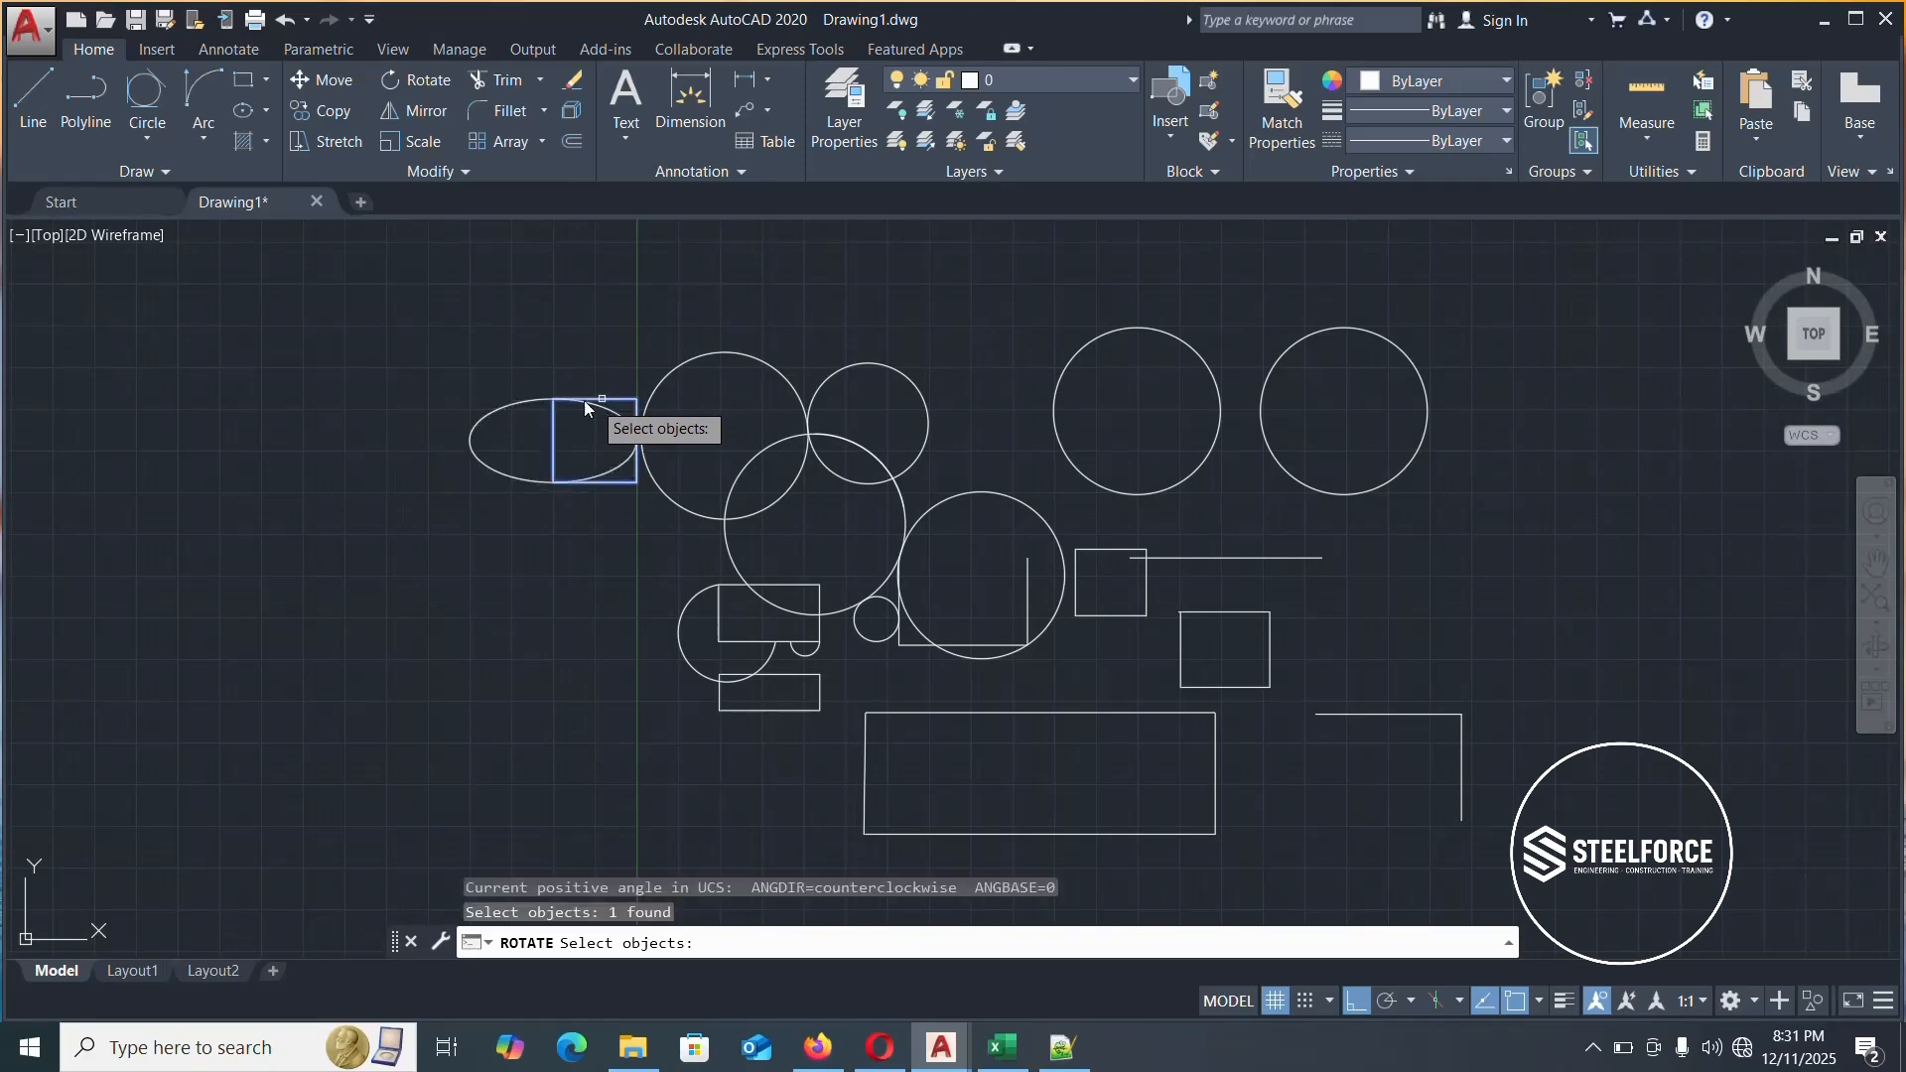
{"action": "scroll", "coordinate": [603, 397], "scroll_direction": "up", "scroll_amount": 5}
{"action": "scroll", "coordinate": [812, 392], "scroll_direction": "down", "scroll_amount": 2}
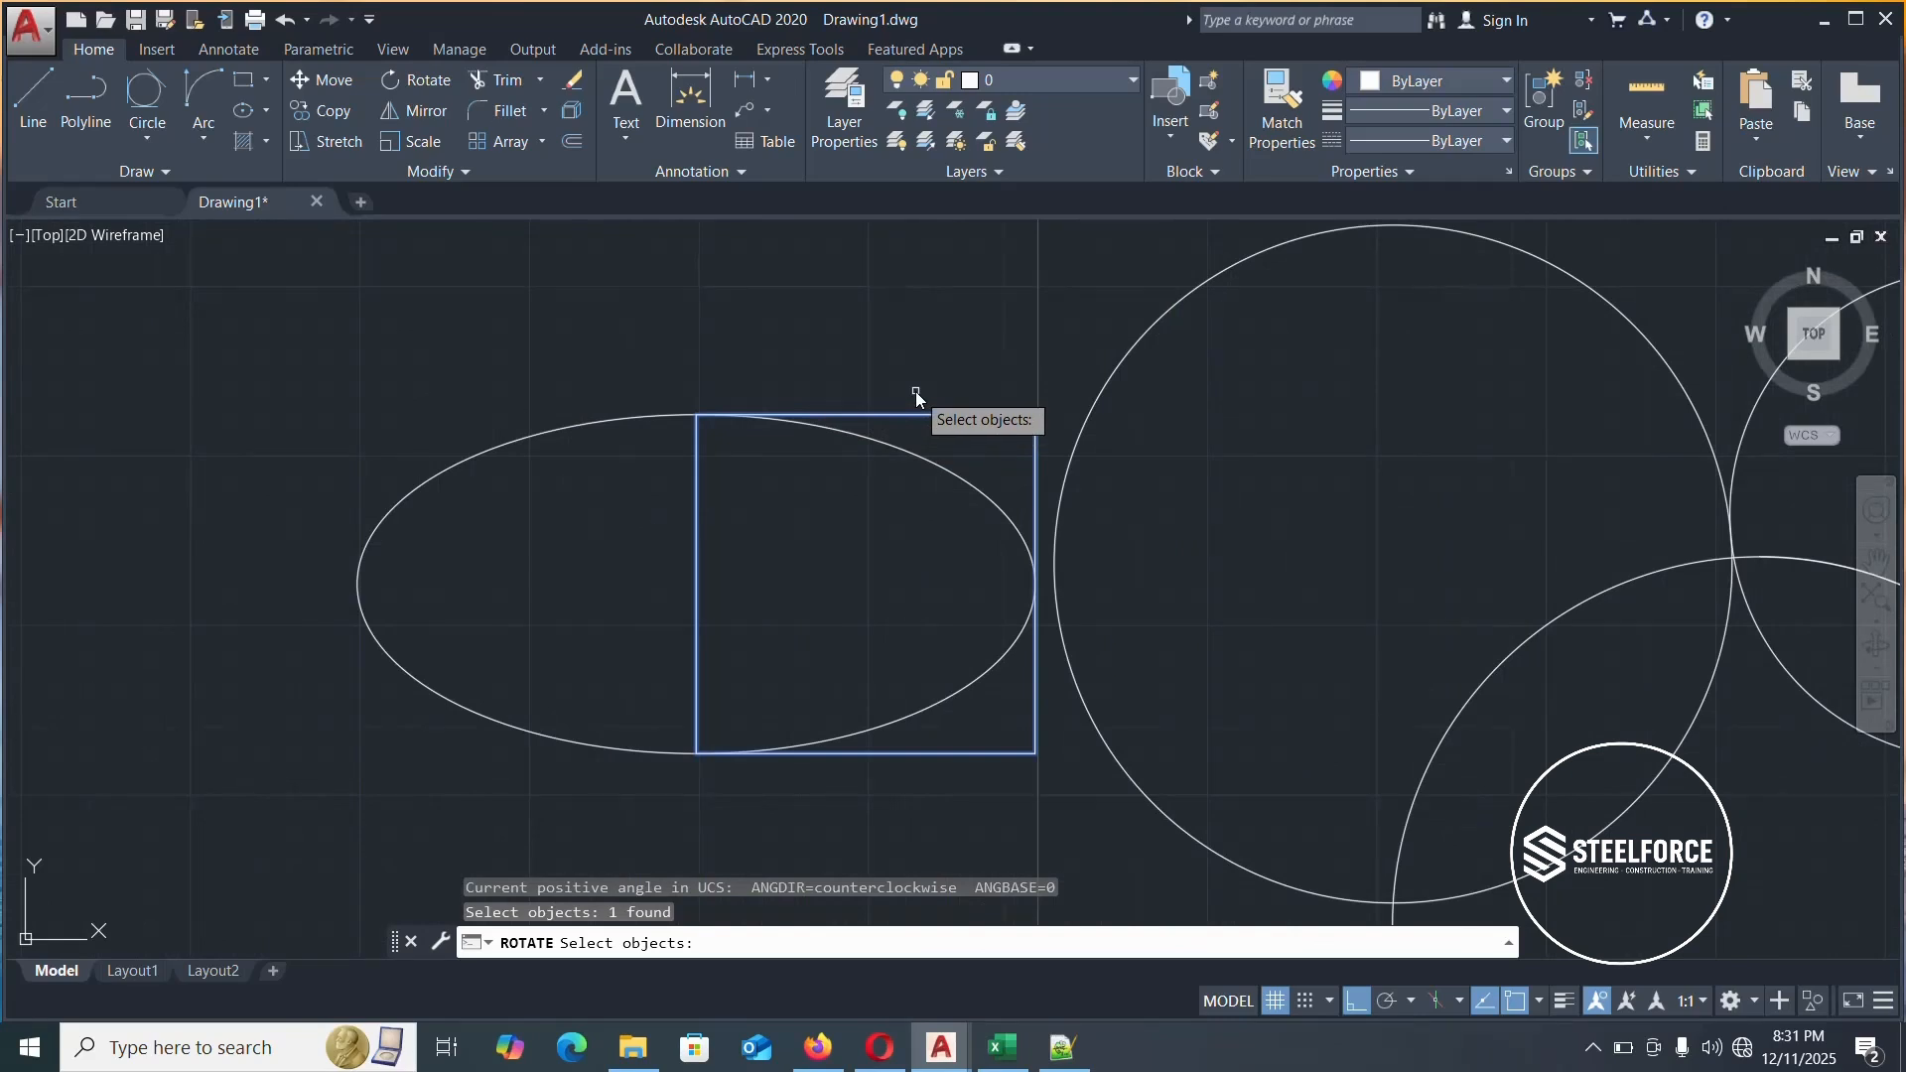
{"action": "key", "text": "Return"}
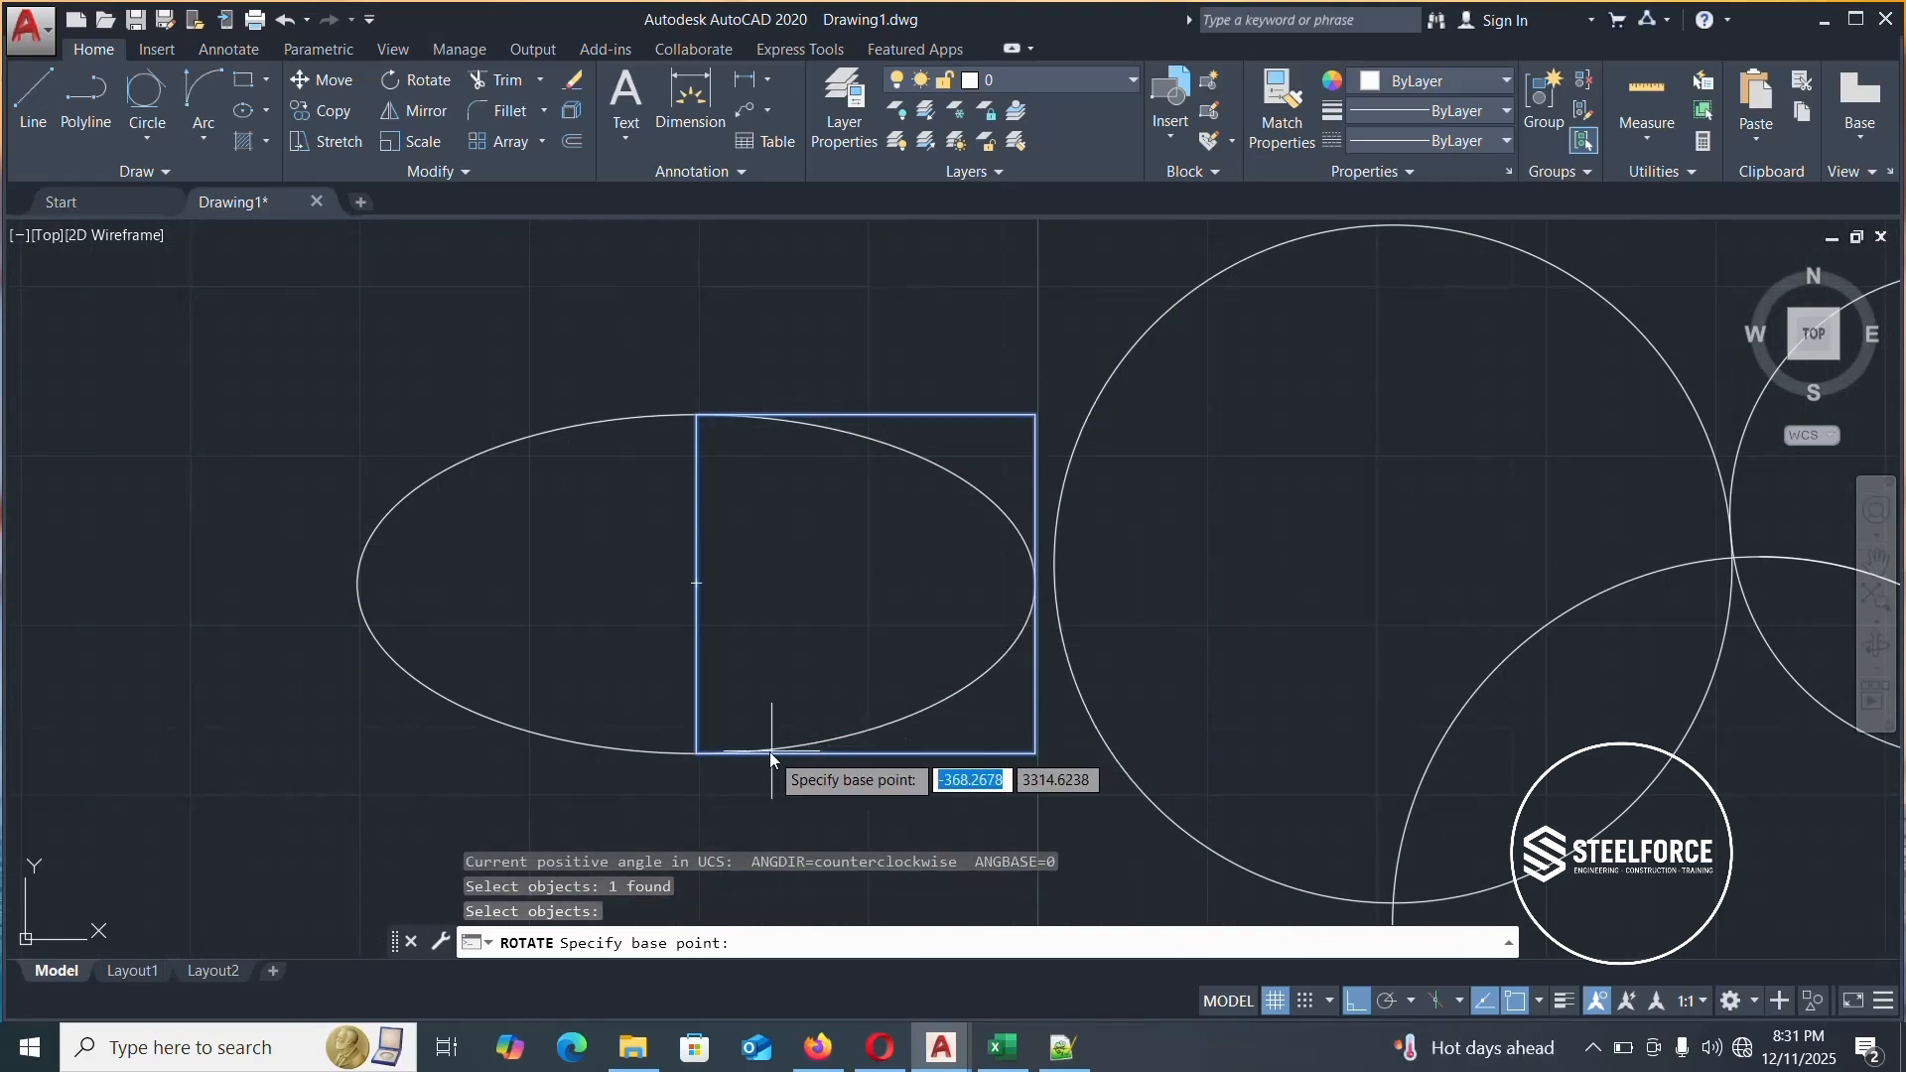
{"action": "scroll", "coordinate": [869, 357], "scroll_direction": "down", "scroll_amount": 2}
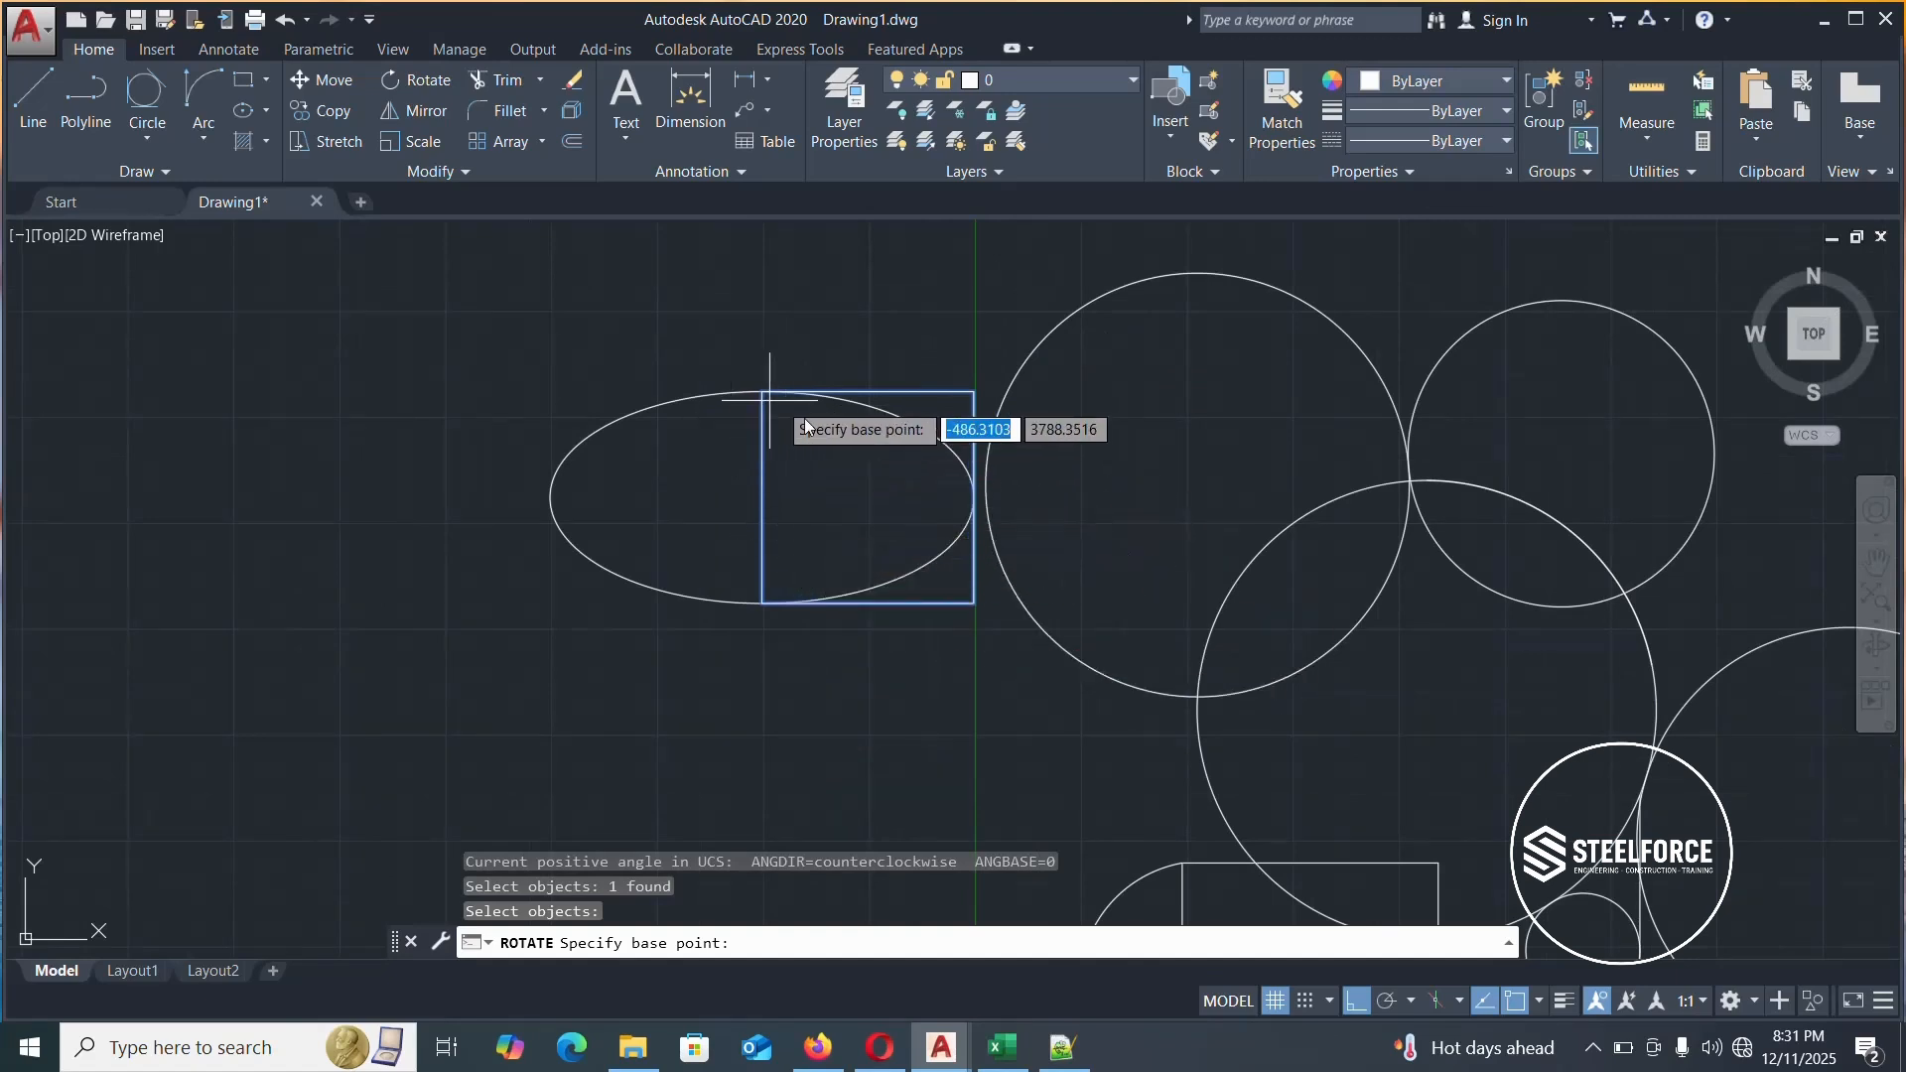
{"action": "left_click", "coordinate": [762, 603]}
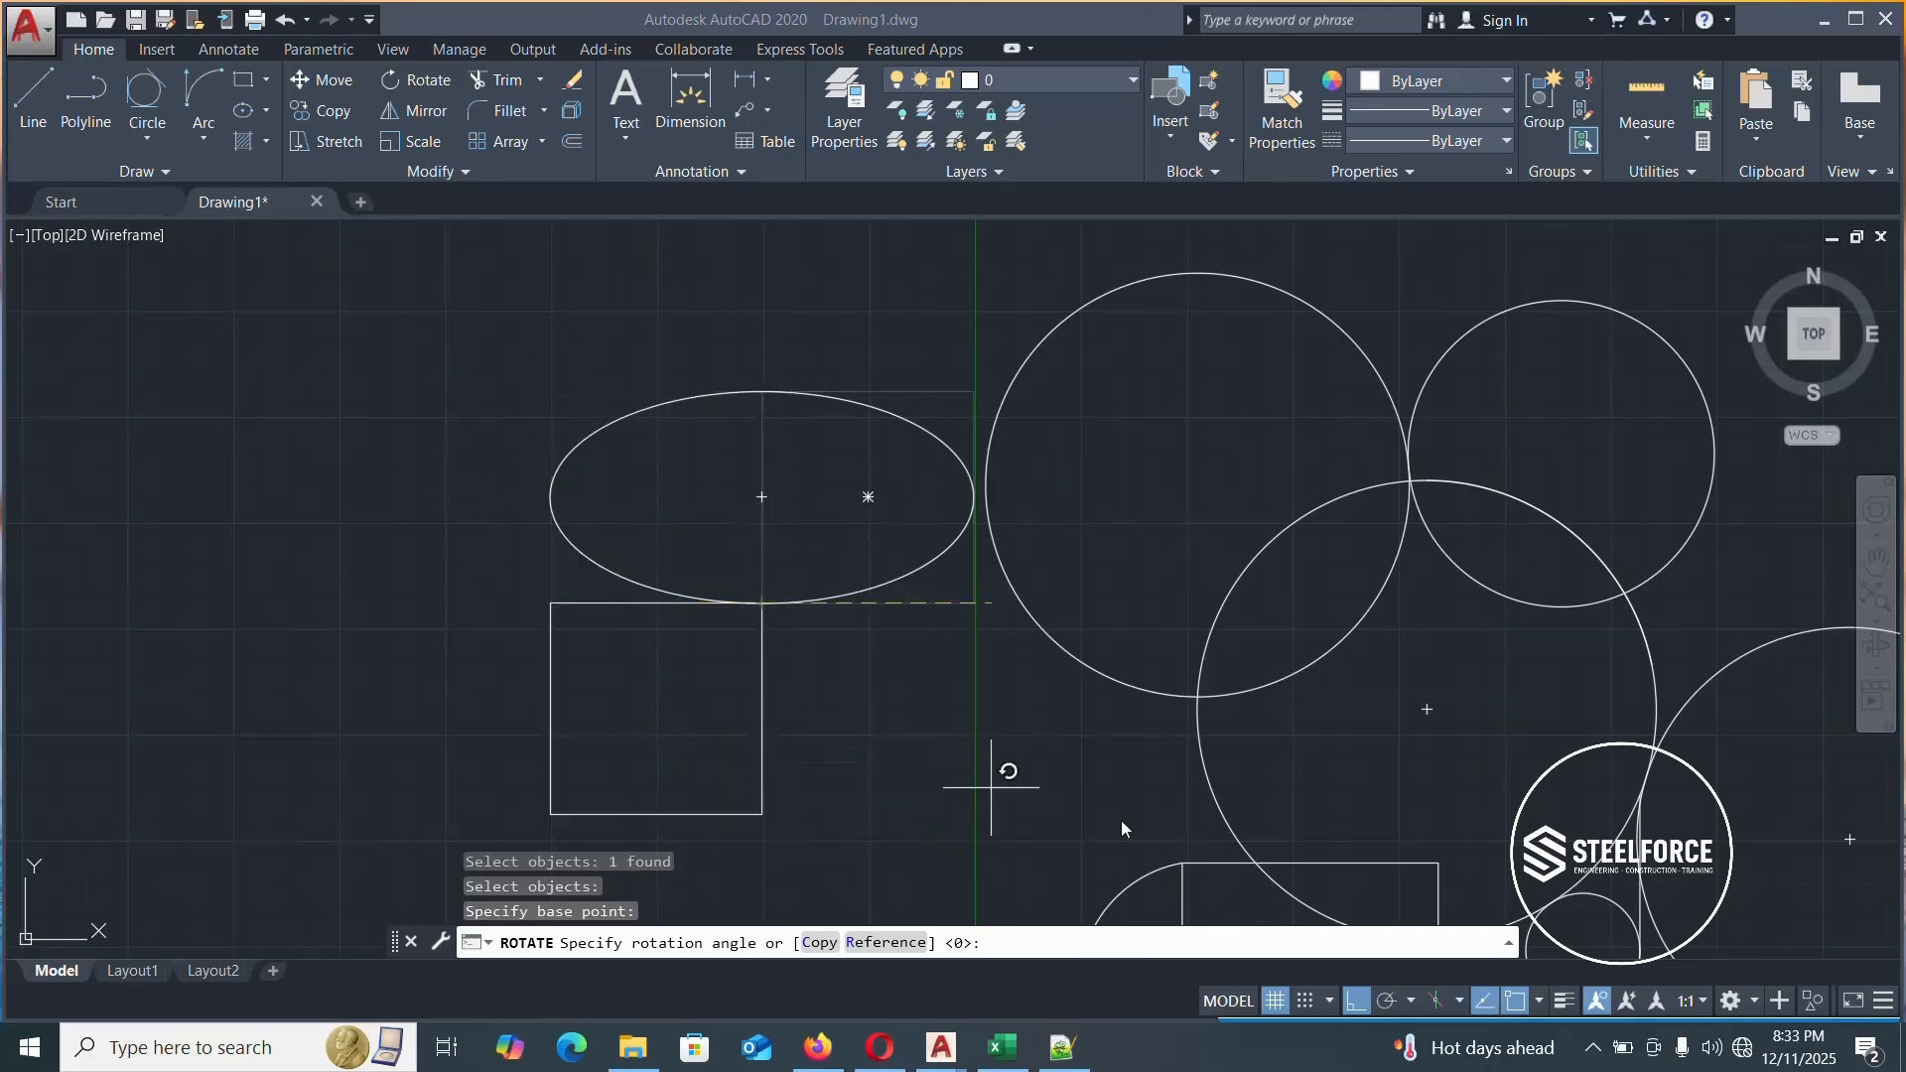
{"action": "left_click", "coordinate": [1356, 1003]}
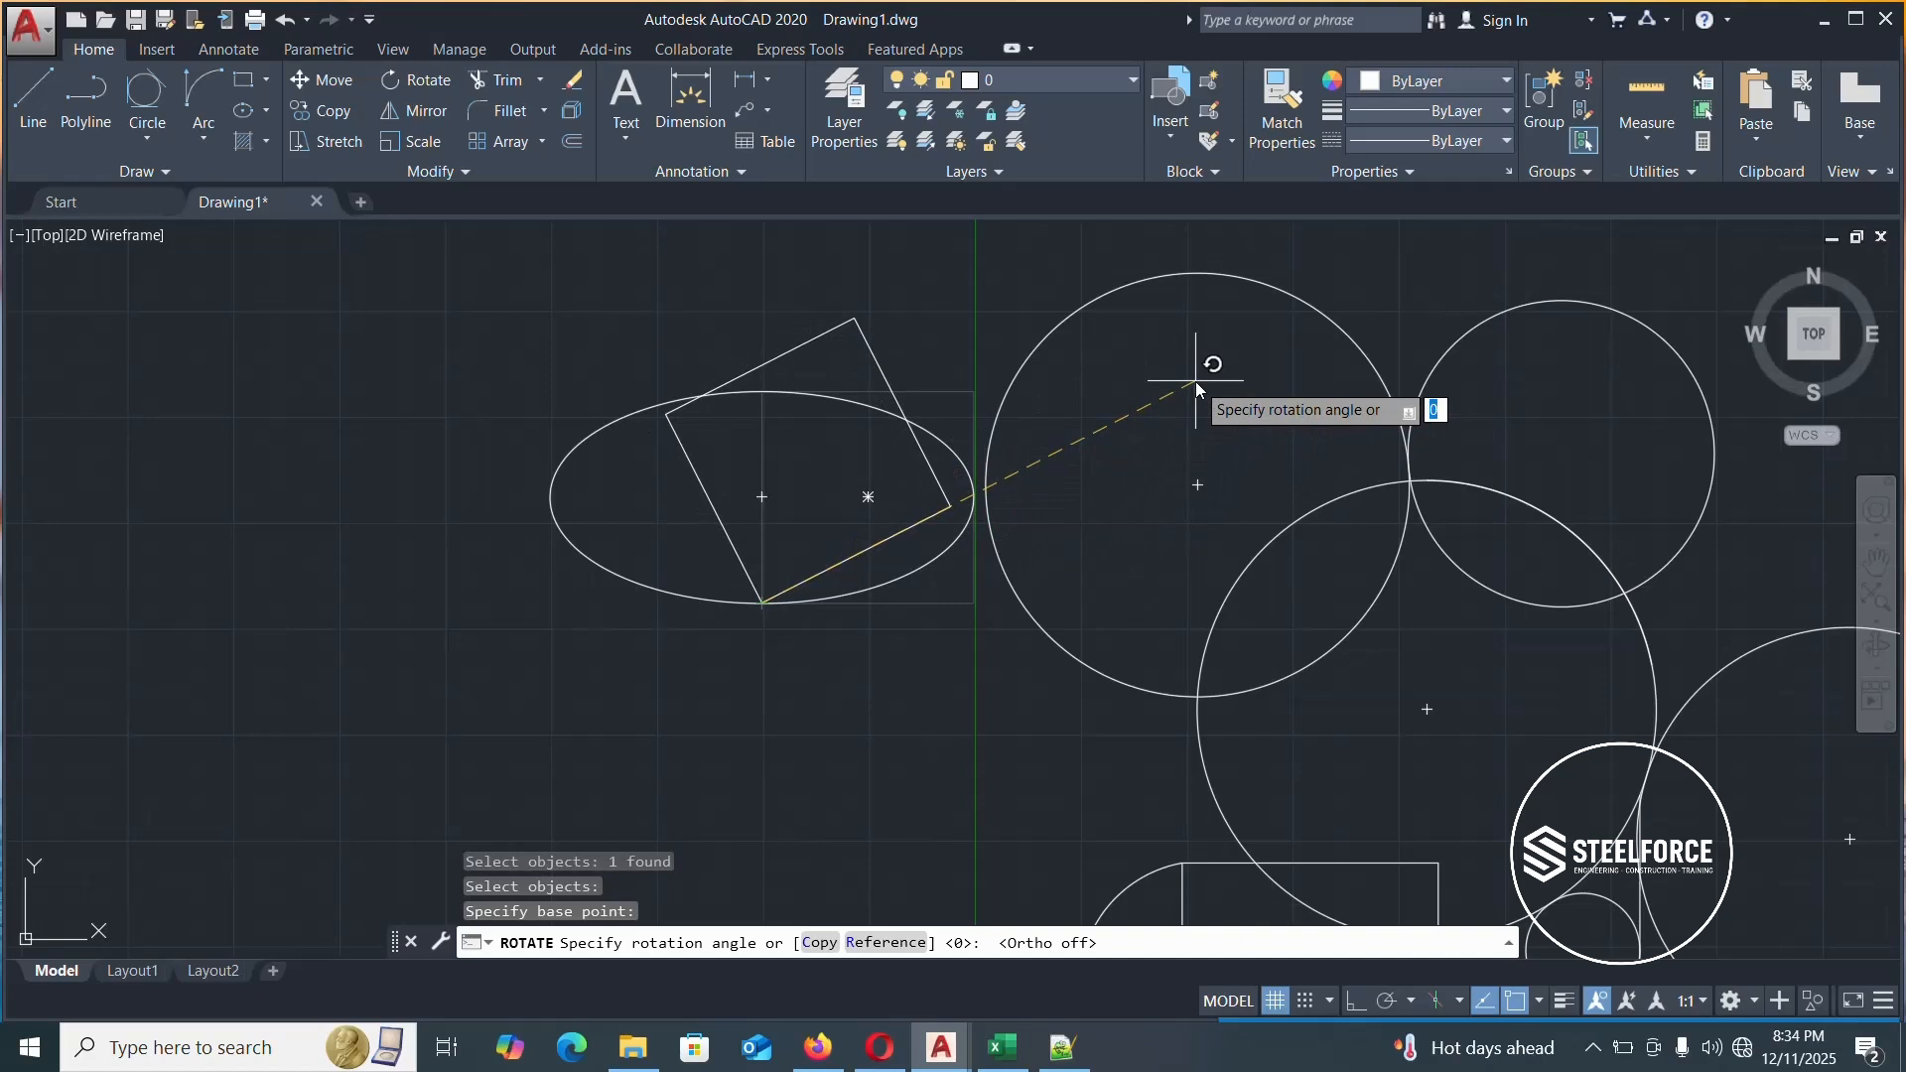
{"action": "type", "text": "30"}
{"action": "key", "text": "Return"}
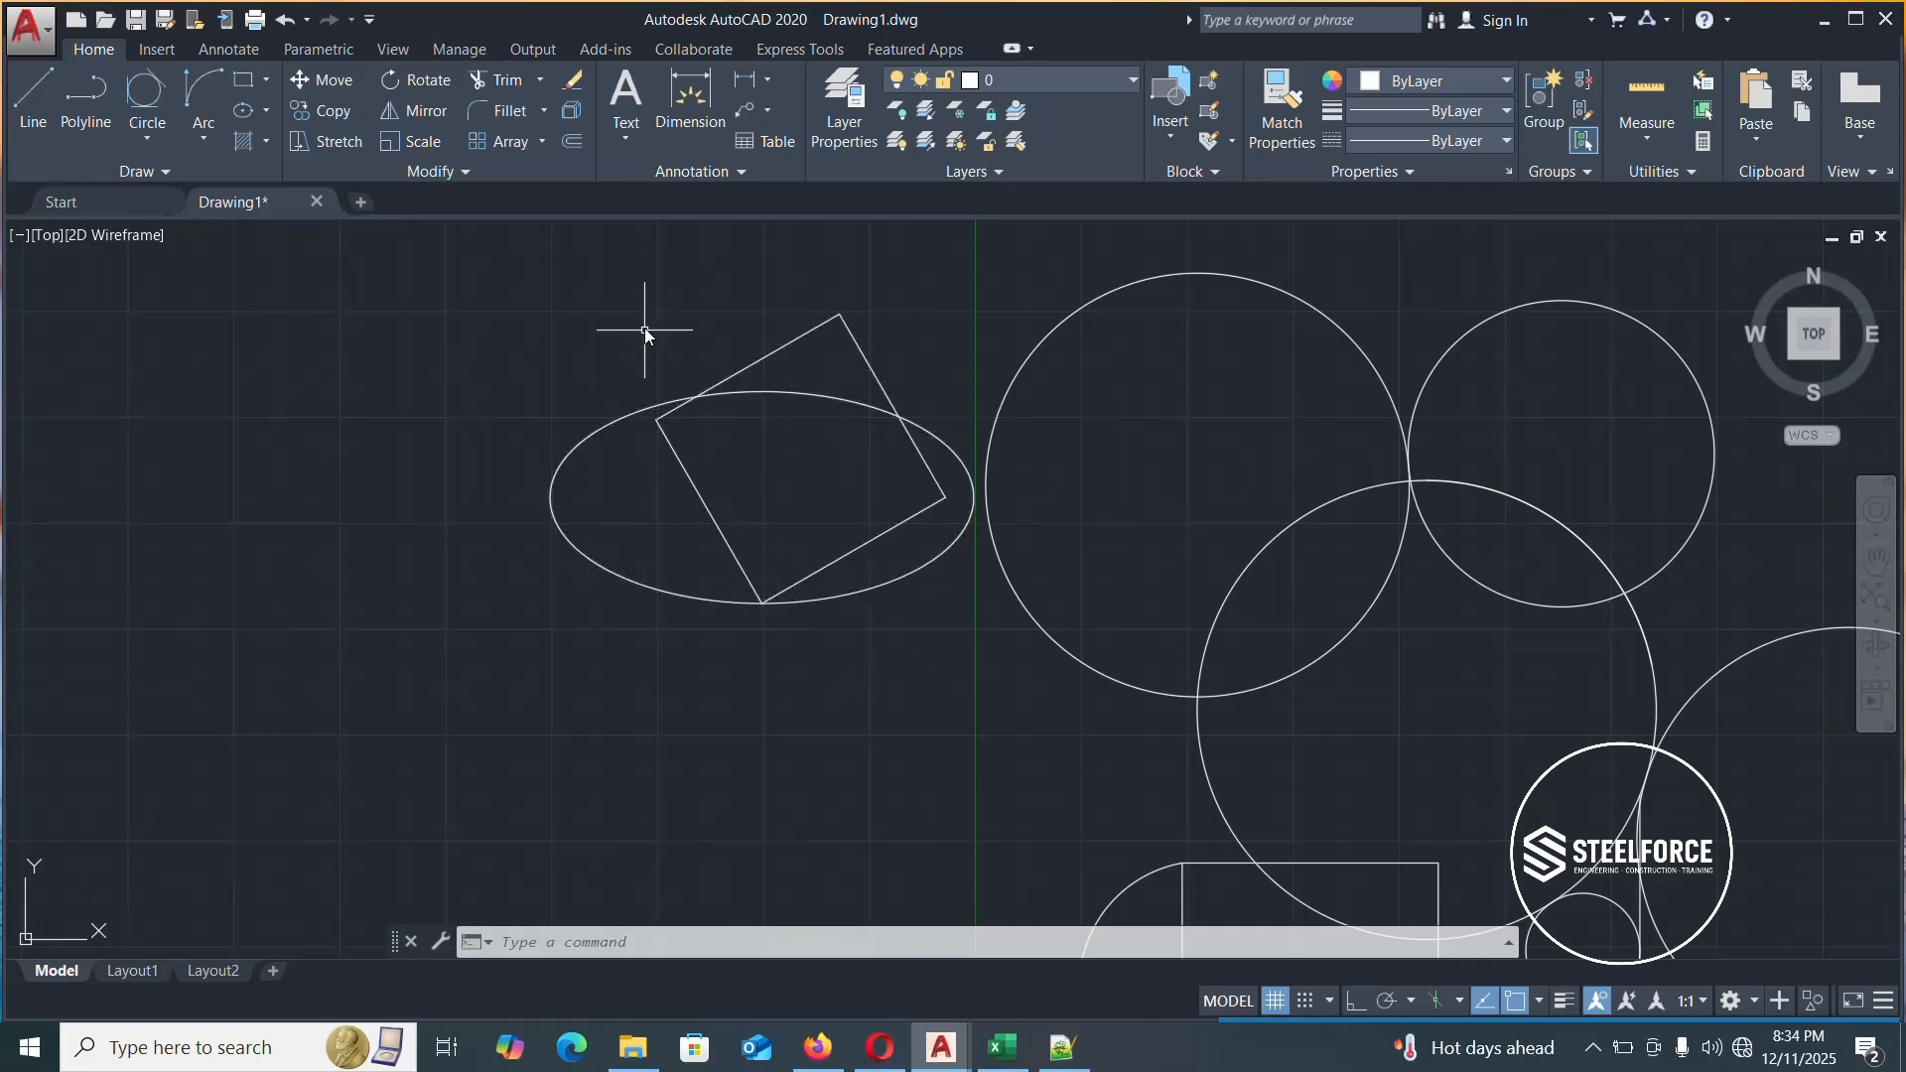
Mirror the rotated square across a vertical line just left of it, with Ortho on, keeping the source object
{"action": "left_click", "coordinate": [411, 110]}
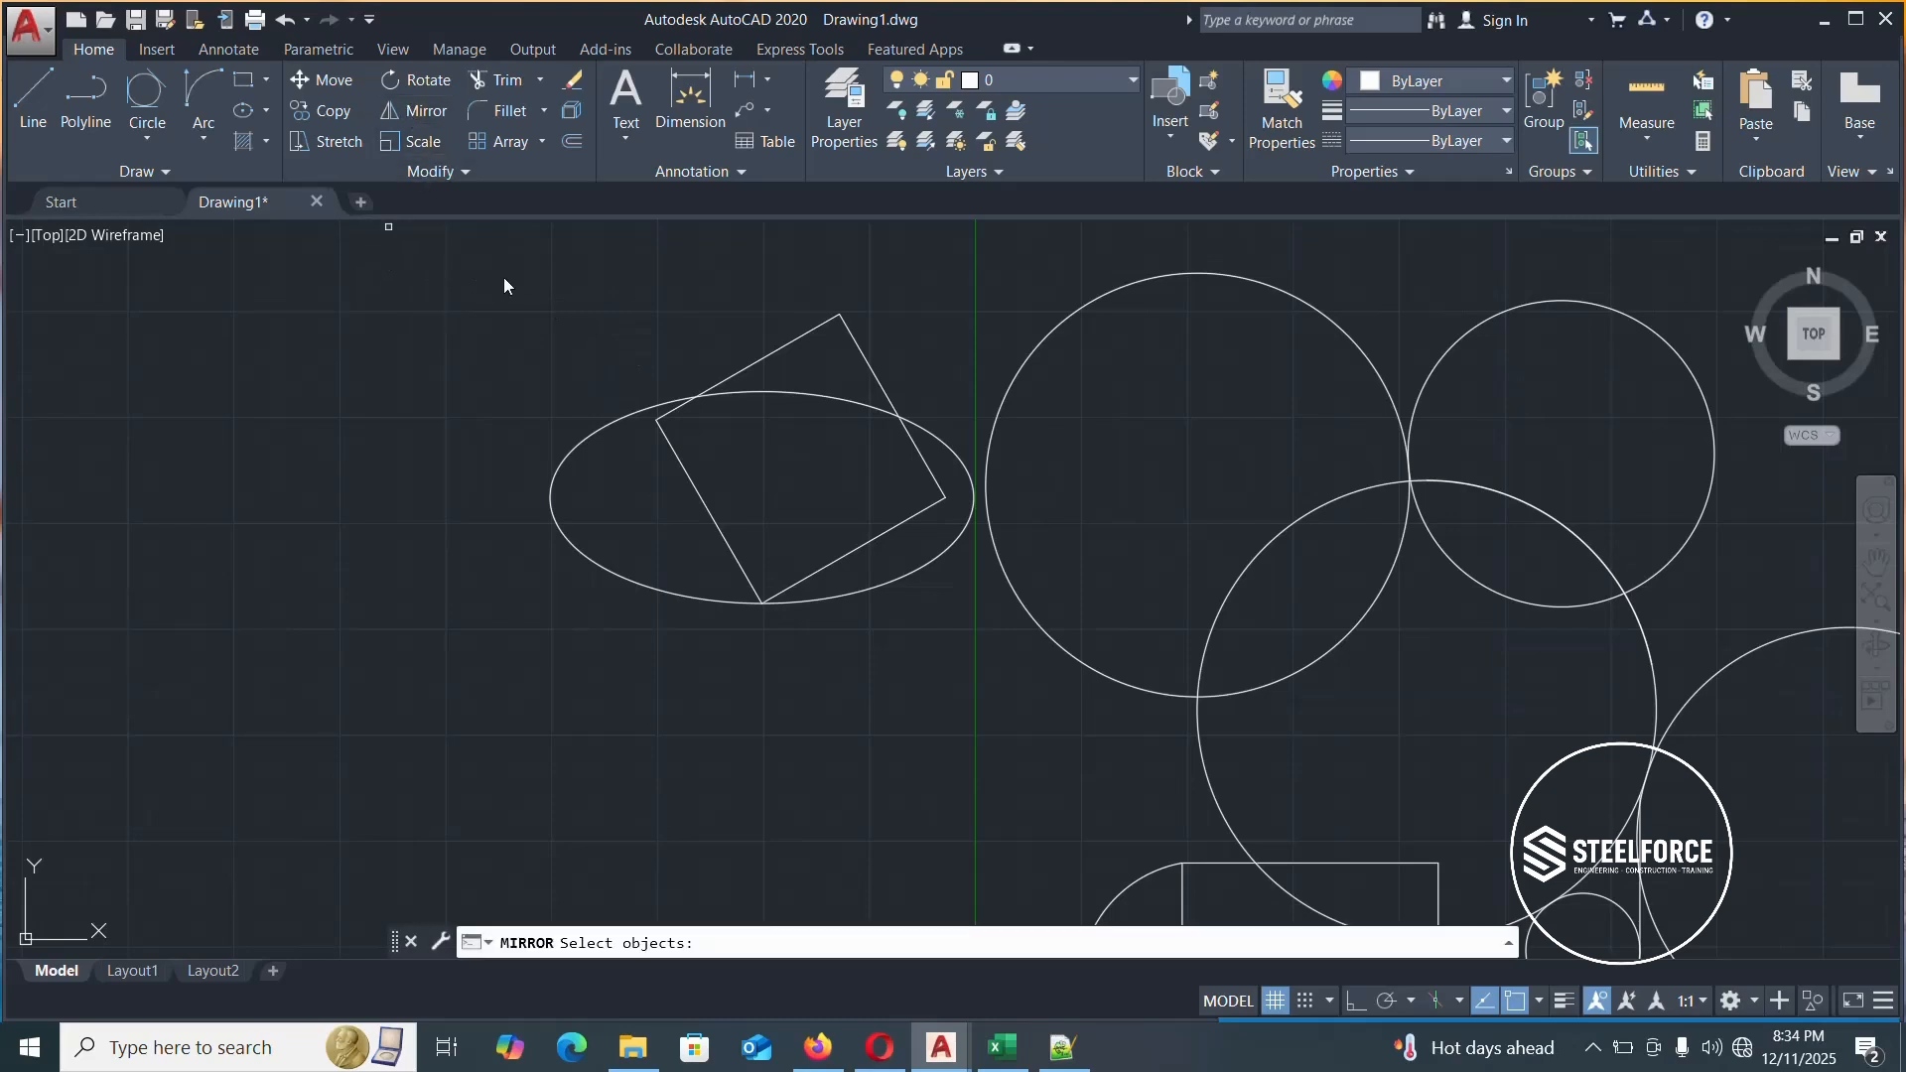
{"action": "left_click", "coordinate": [692, 485]}
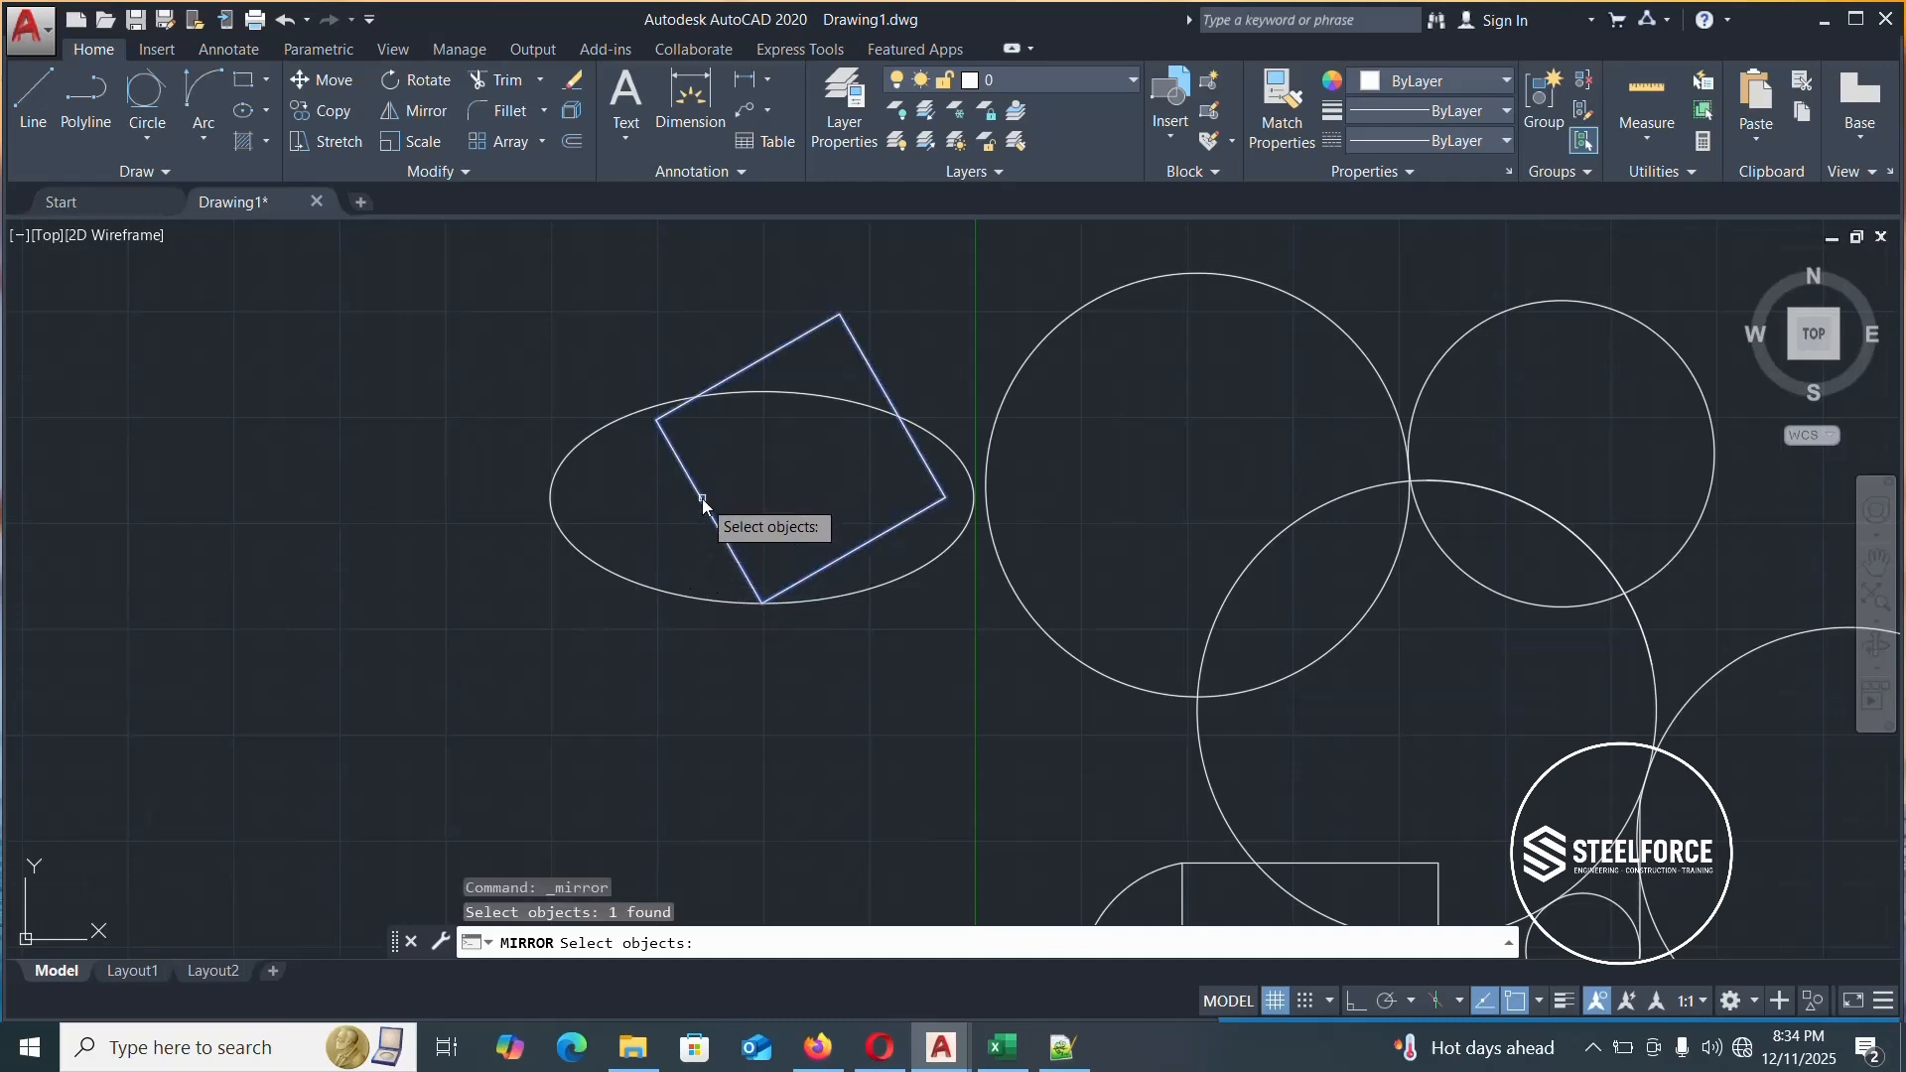
{"action": "key", "text": "Return"}
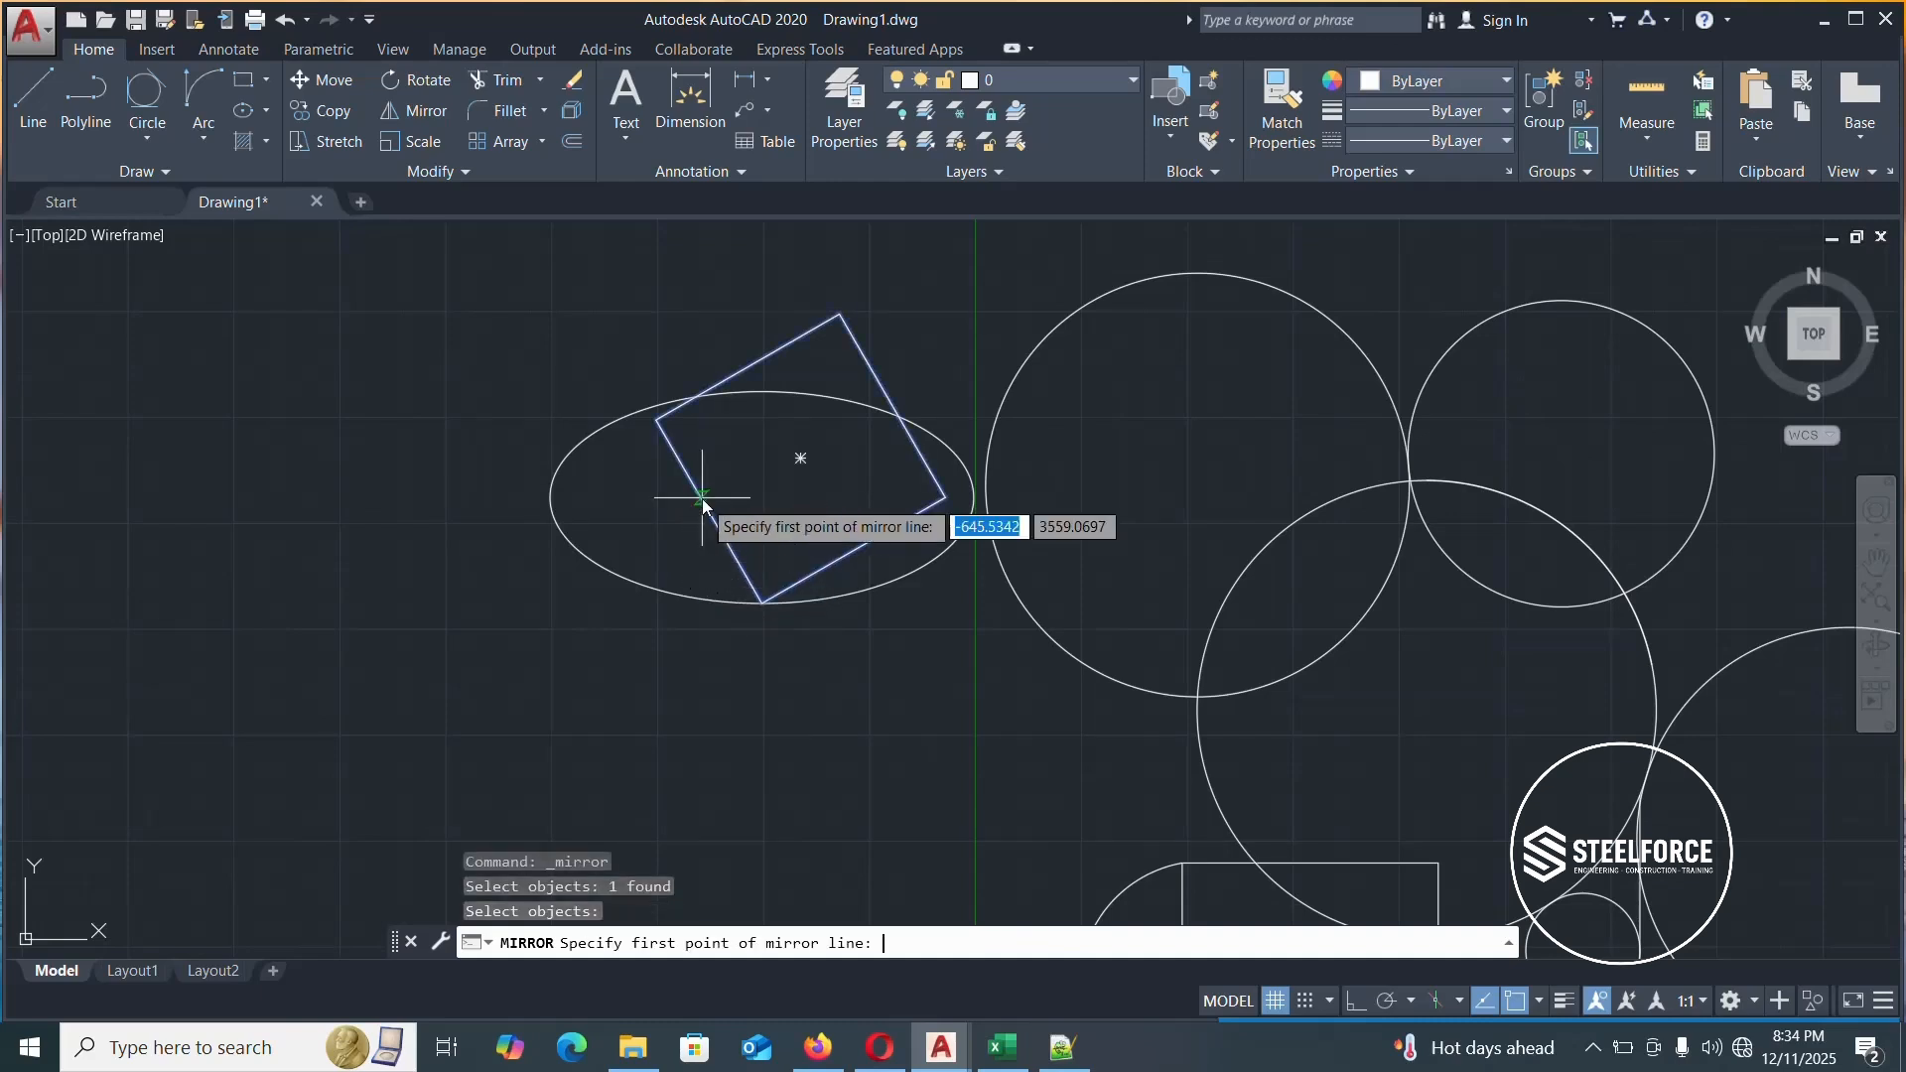
{"action": "left_click", "coordinate": [609, 624]}
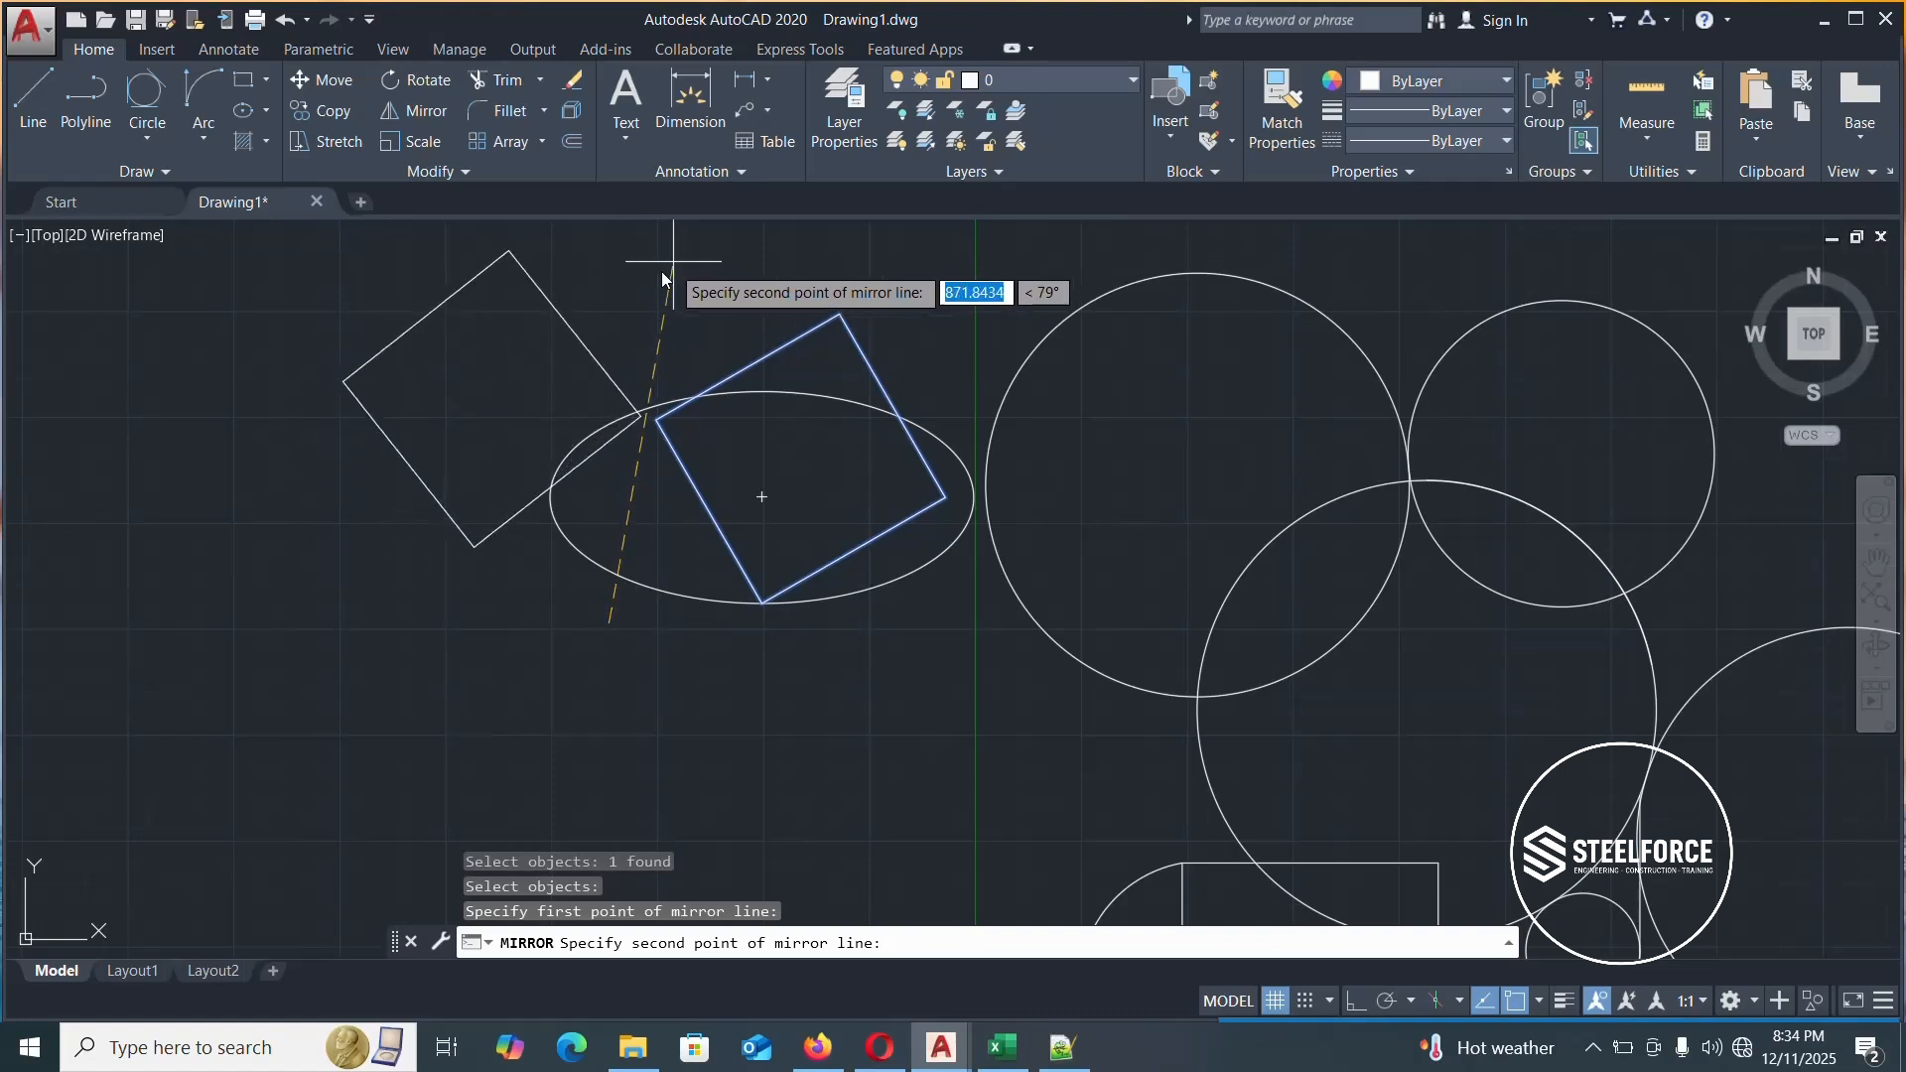
{"action": "left_click", "coordinate": [1352, 998]}
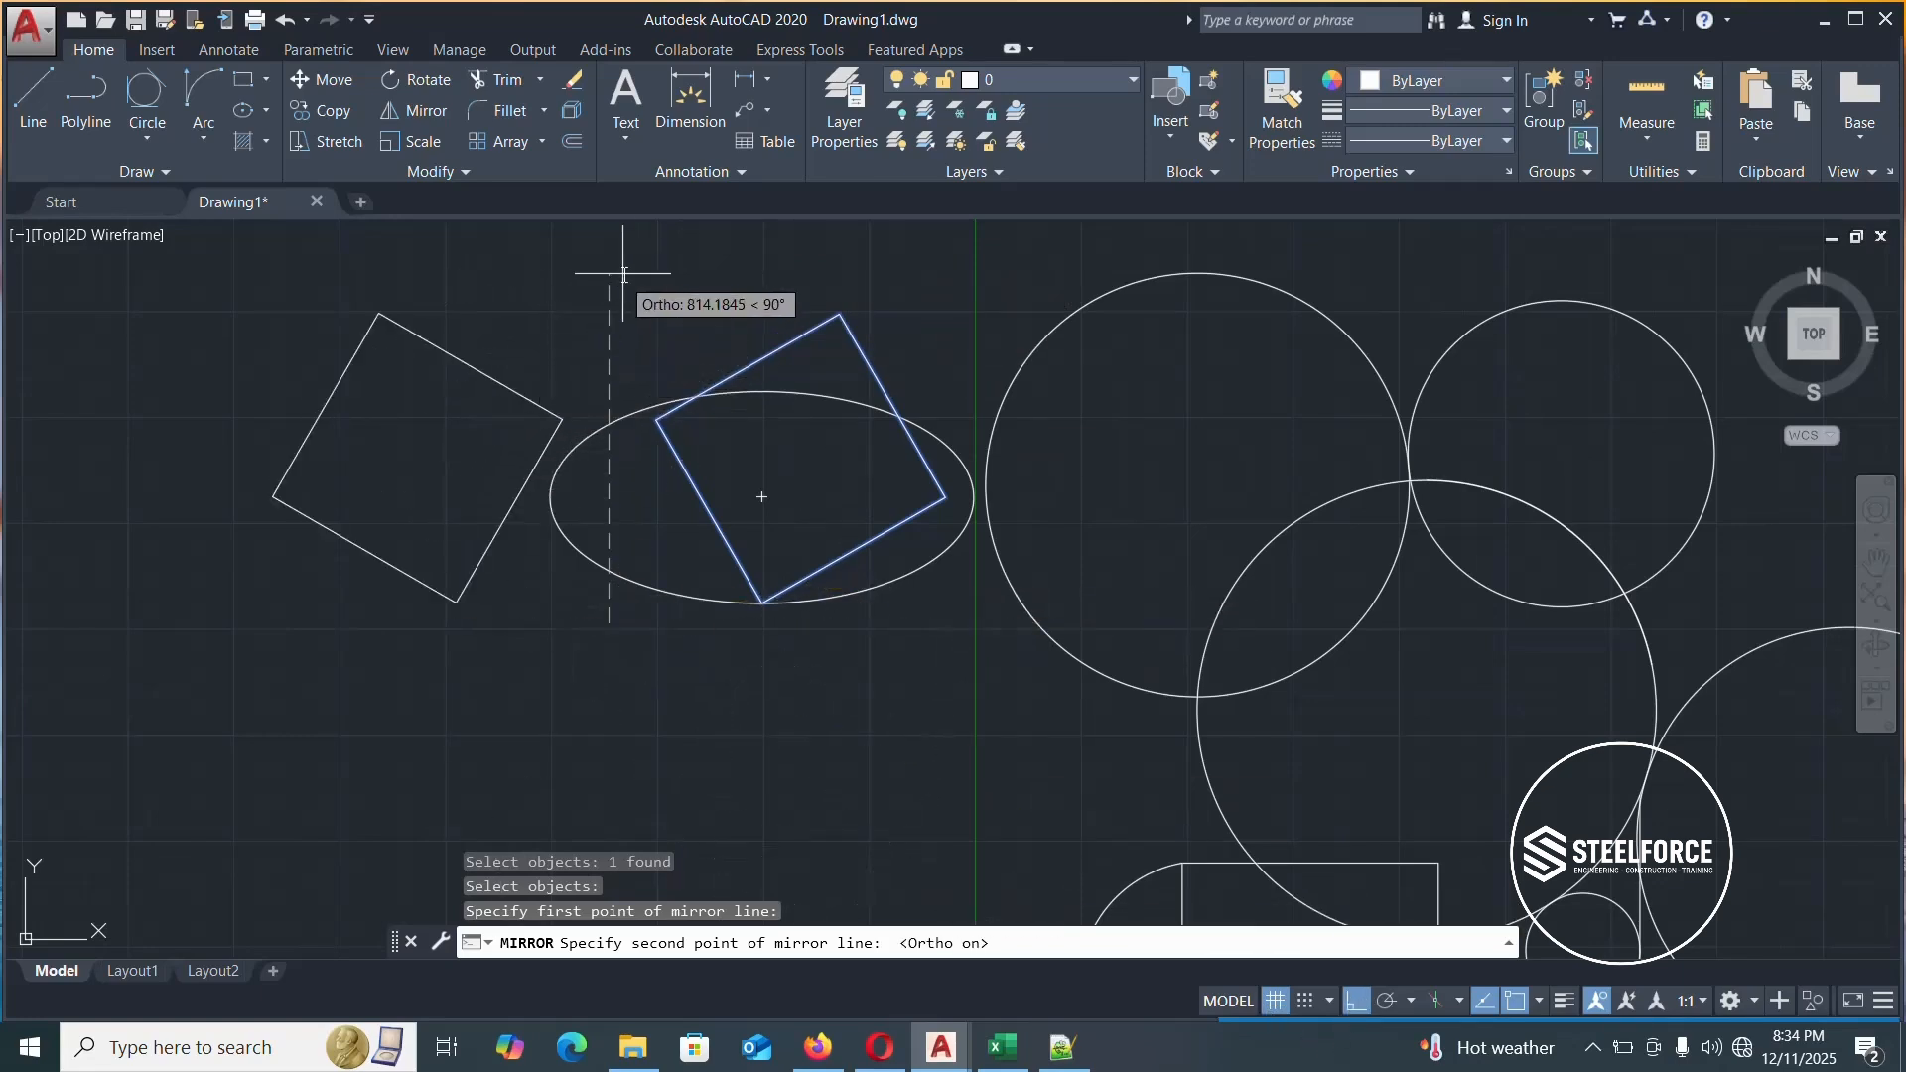
{"action": "left_click", "coordinate": [629, 262]}
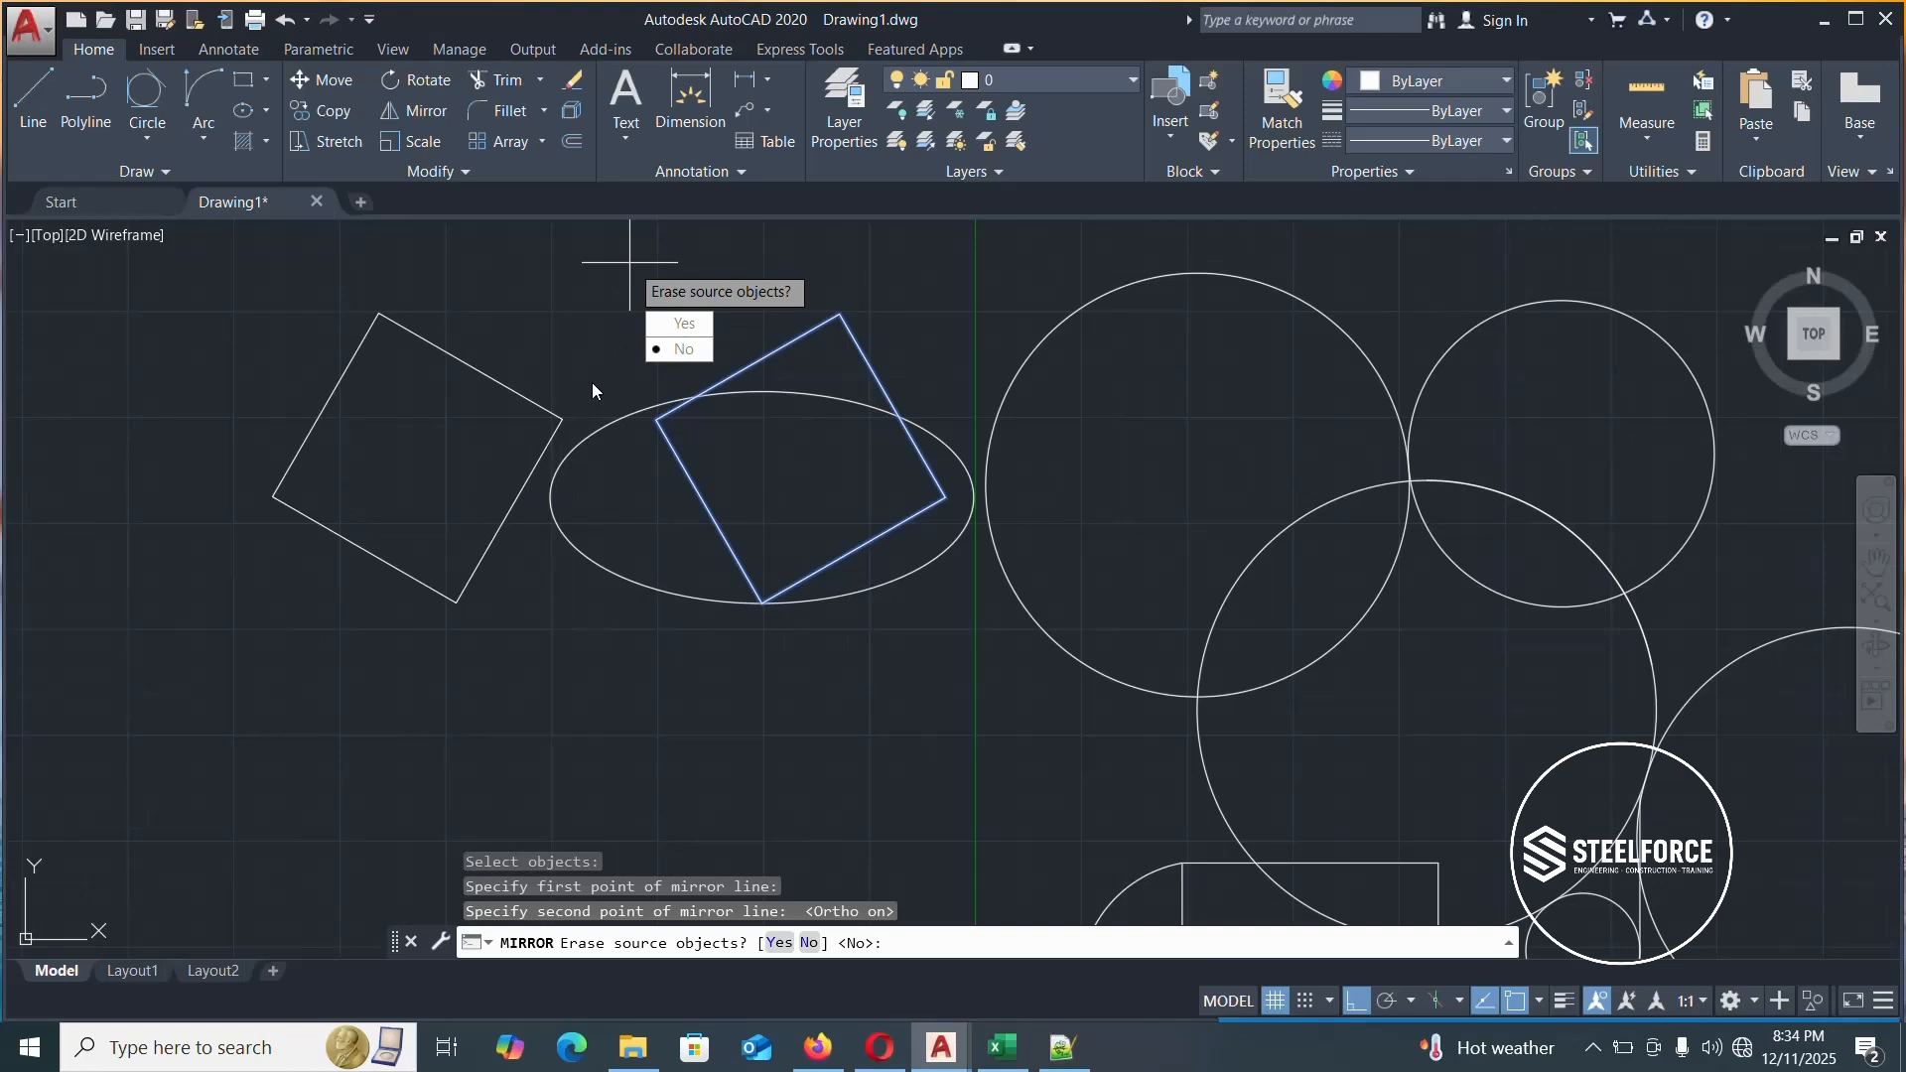
{"action": "key", "text": "Return"}
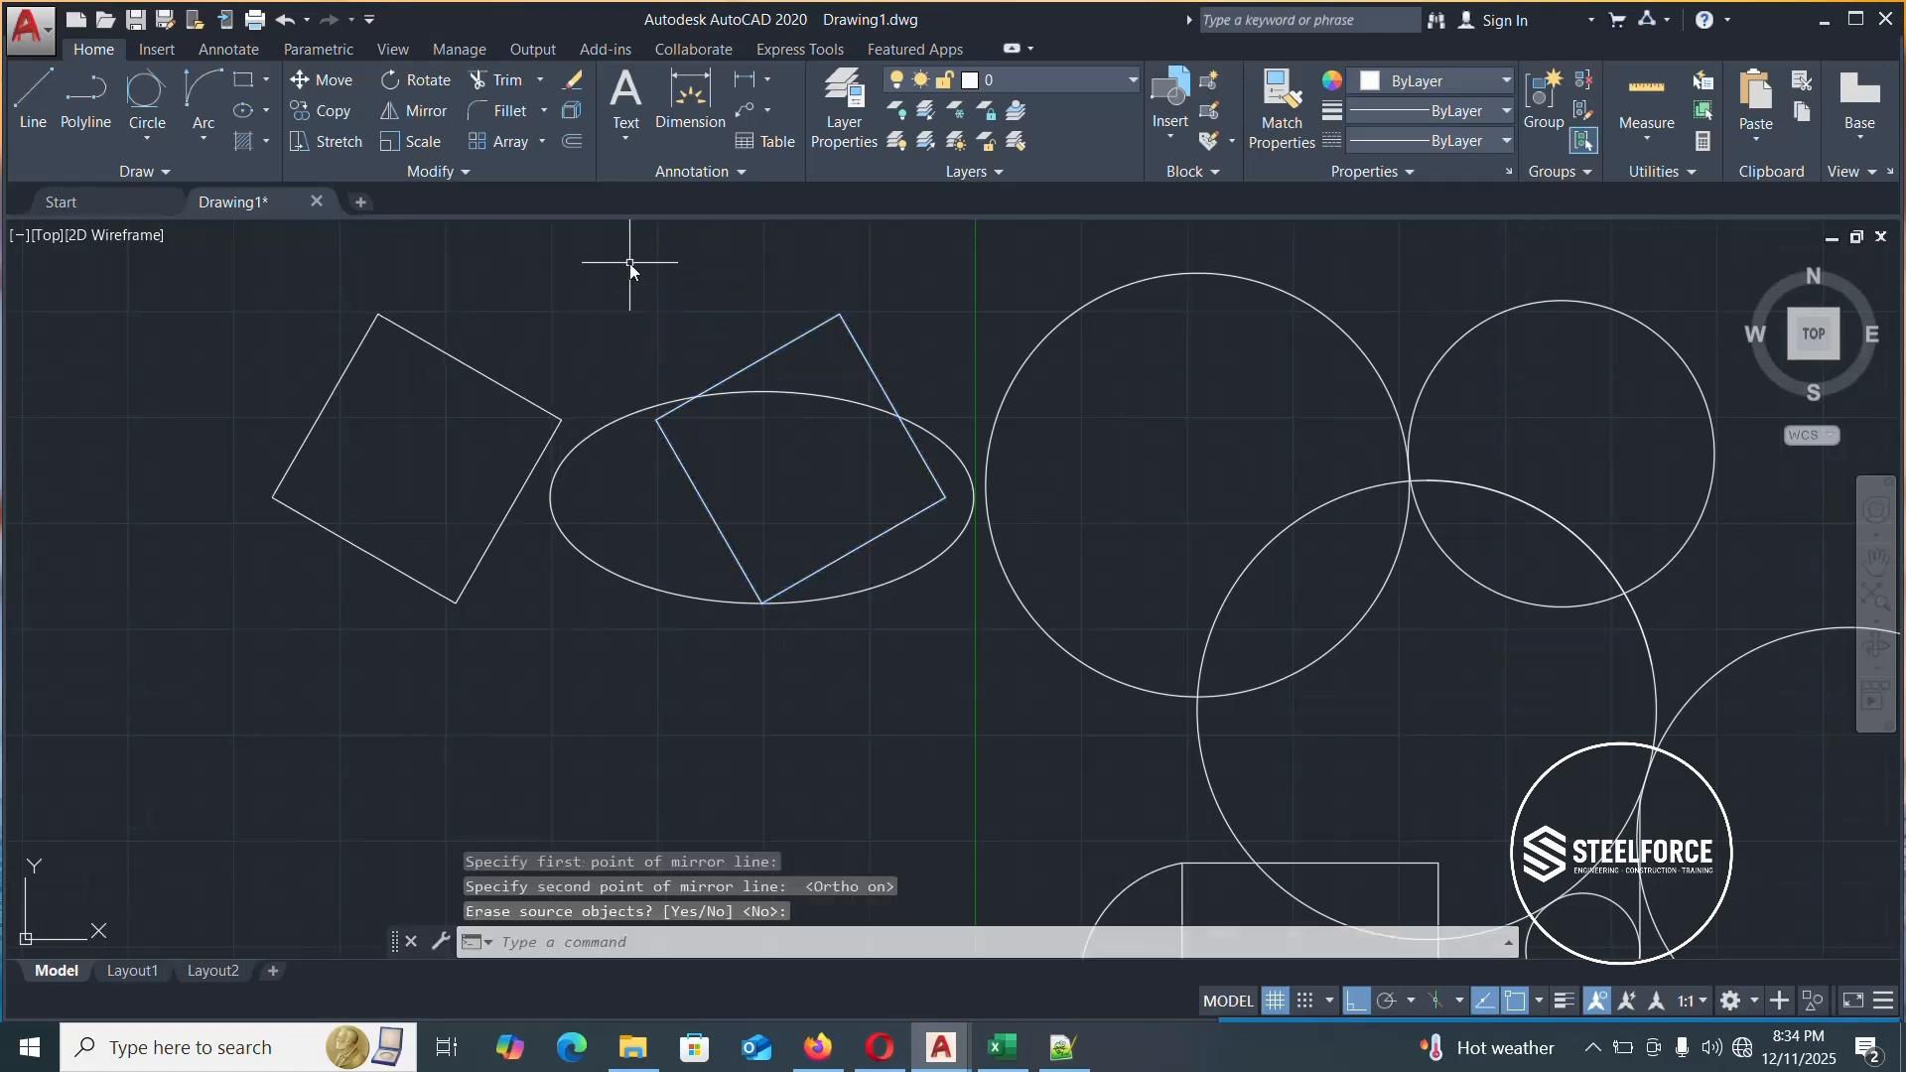
Mirror the leftmost square downward across a horizontal line just below it, keeping the source object
{"action": "left_click", "coordinate": [526, 539]}
{"action": "left_click", "coordinate": [361, 603]}
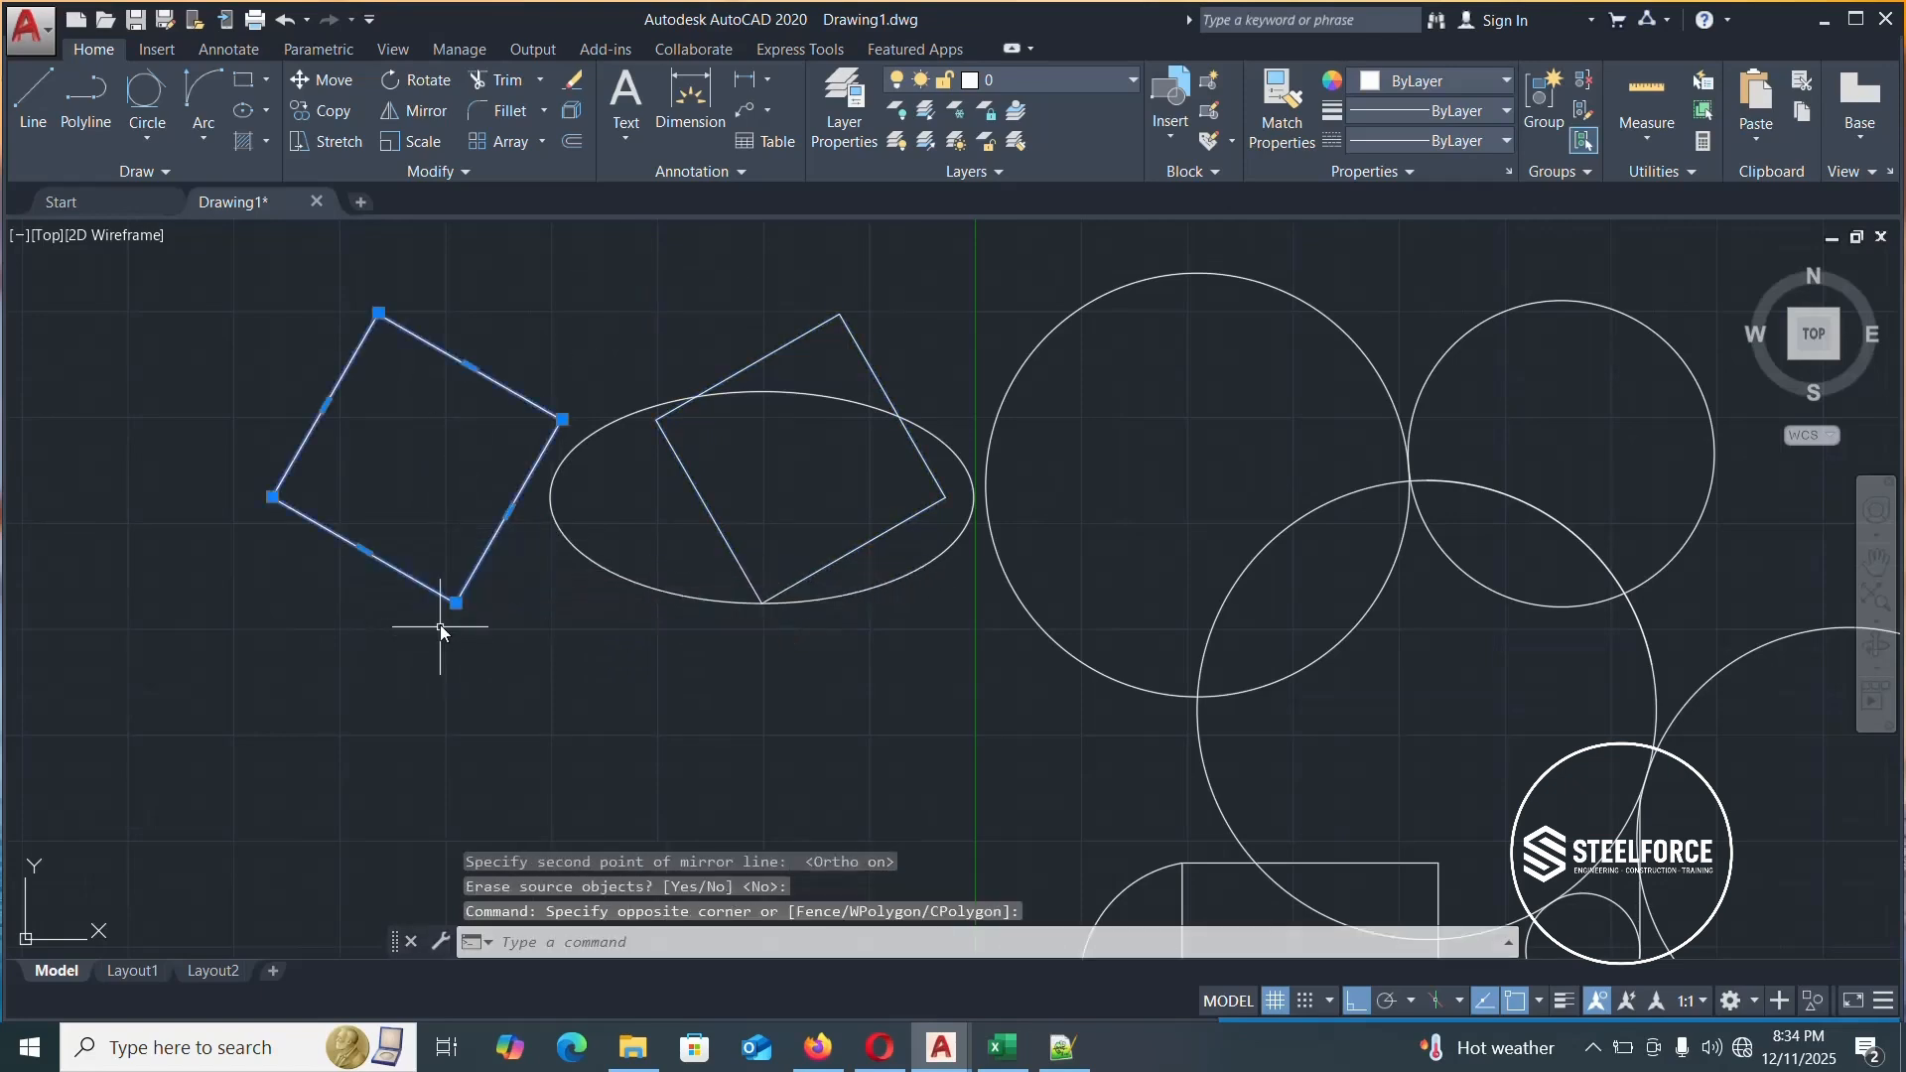
{"action": "left_click", "coordinate": [412, 112]}
{"action": "left_click", "coordinate": [241, 665]}
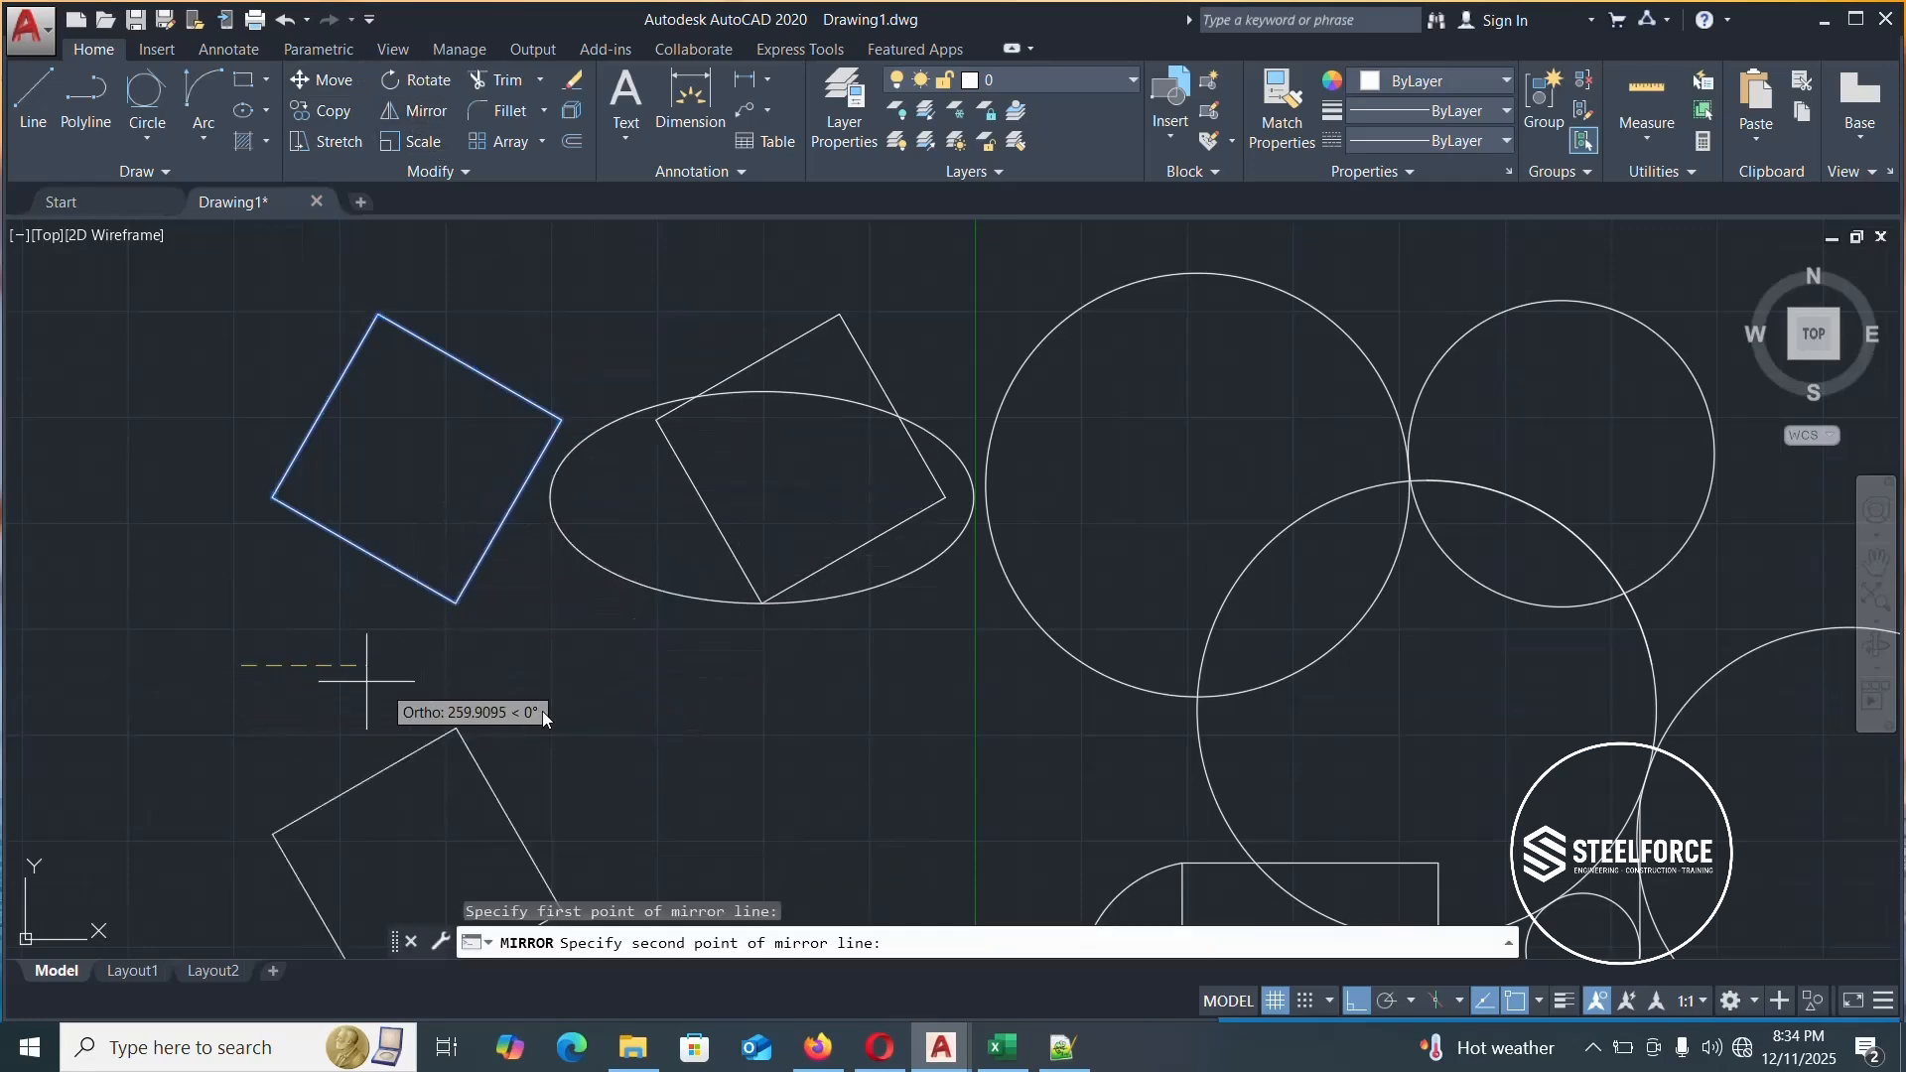
{"action": "left_click", "coordinate": [834, 675]}
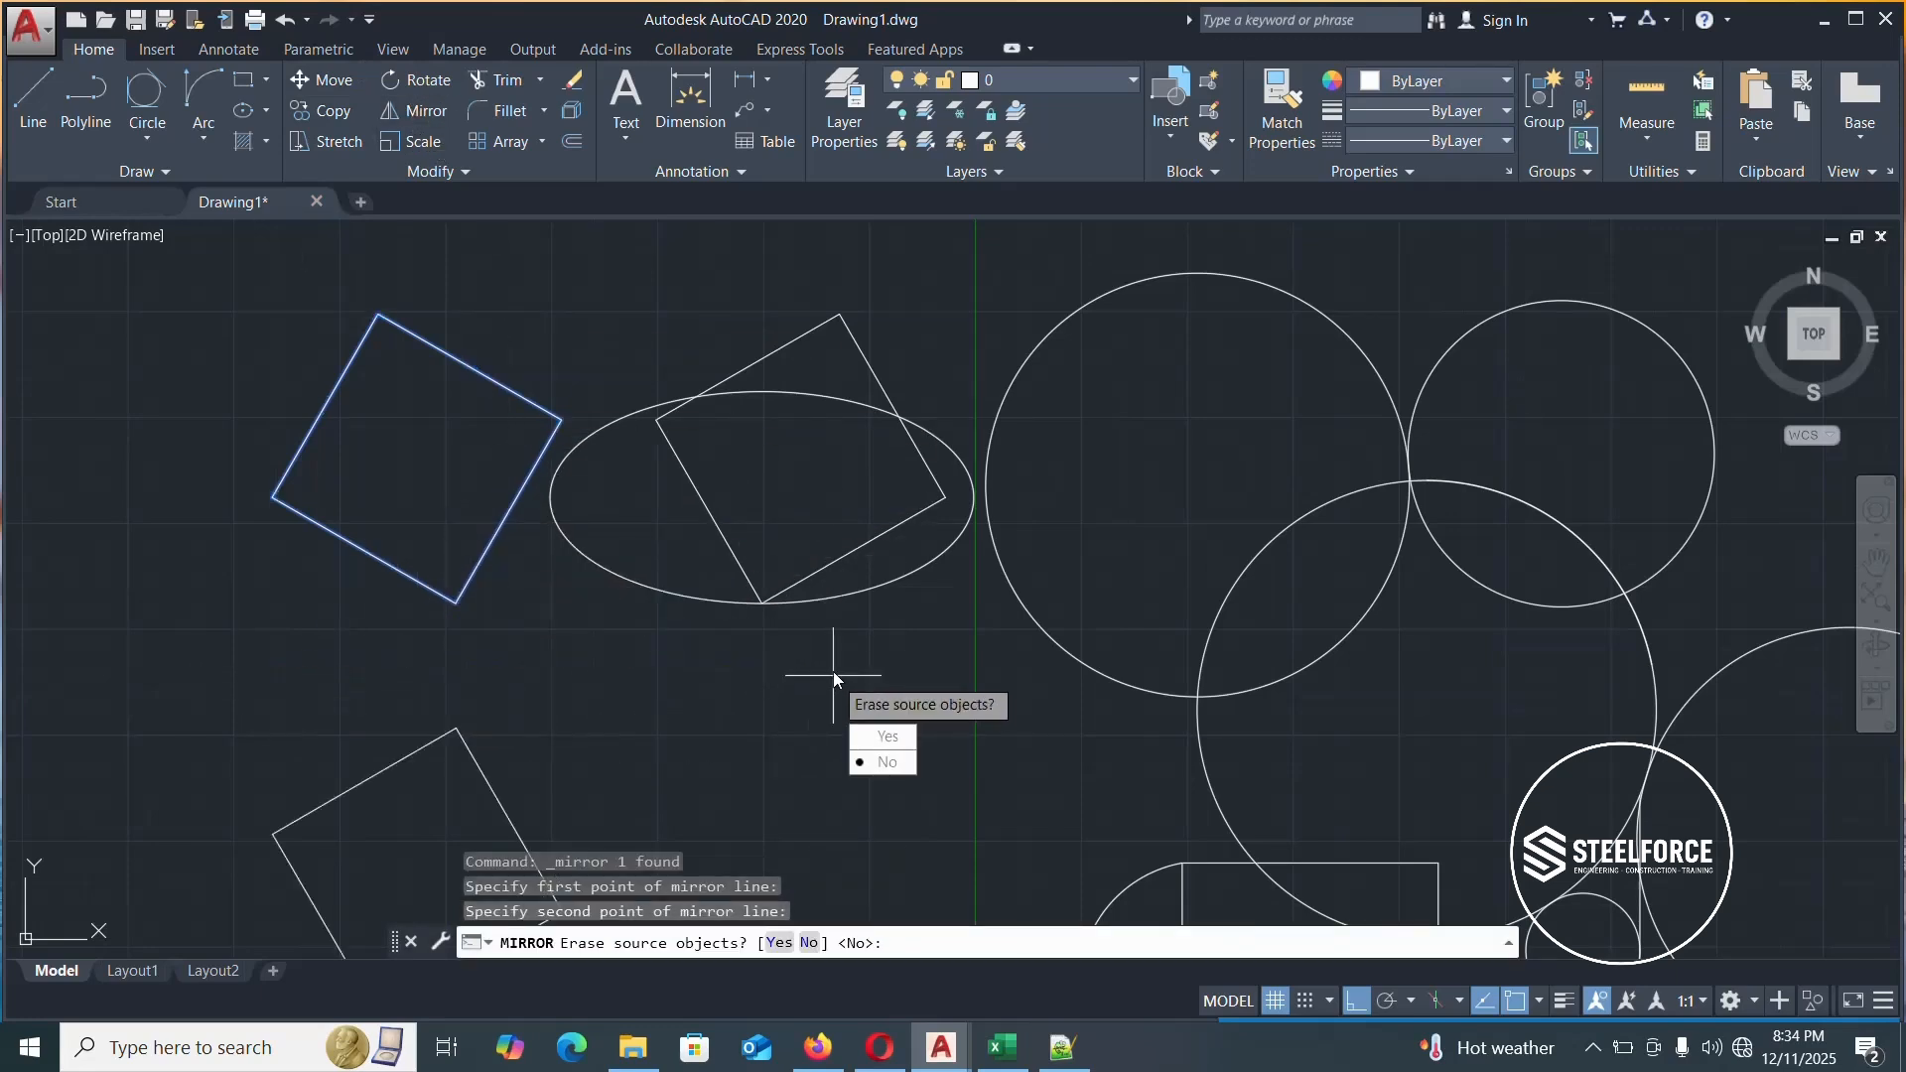
{"action": "key", "text": "Return"}
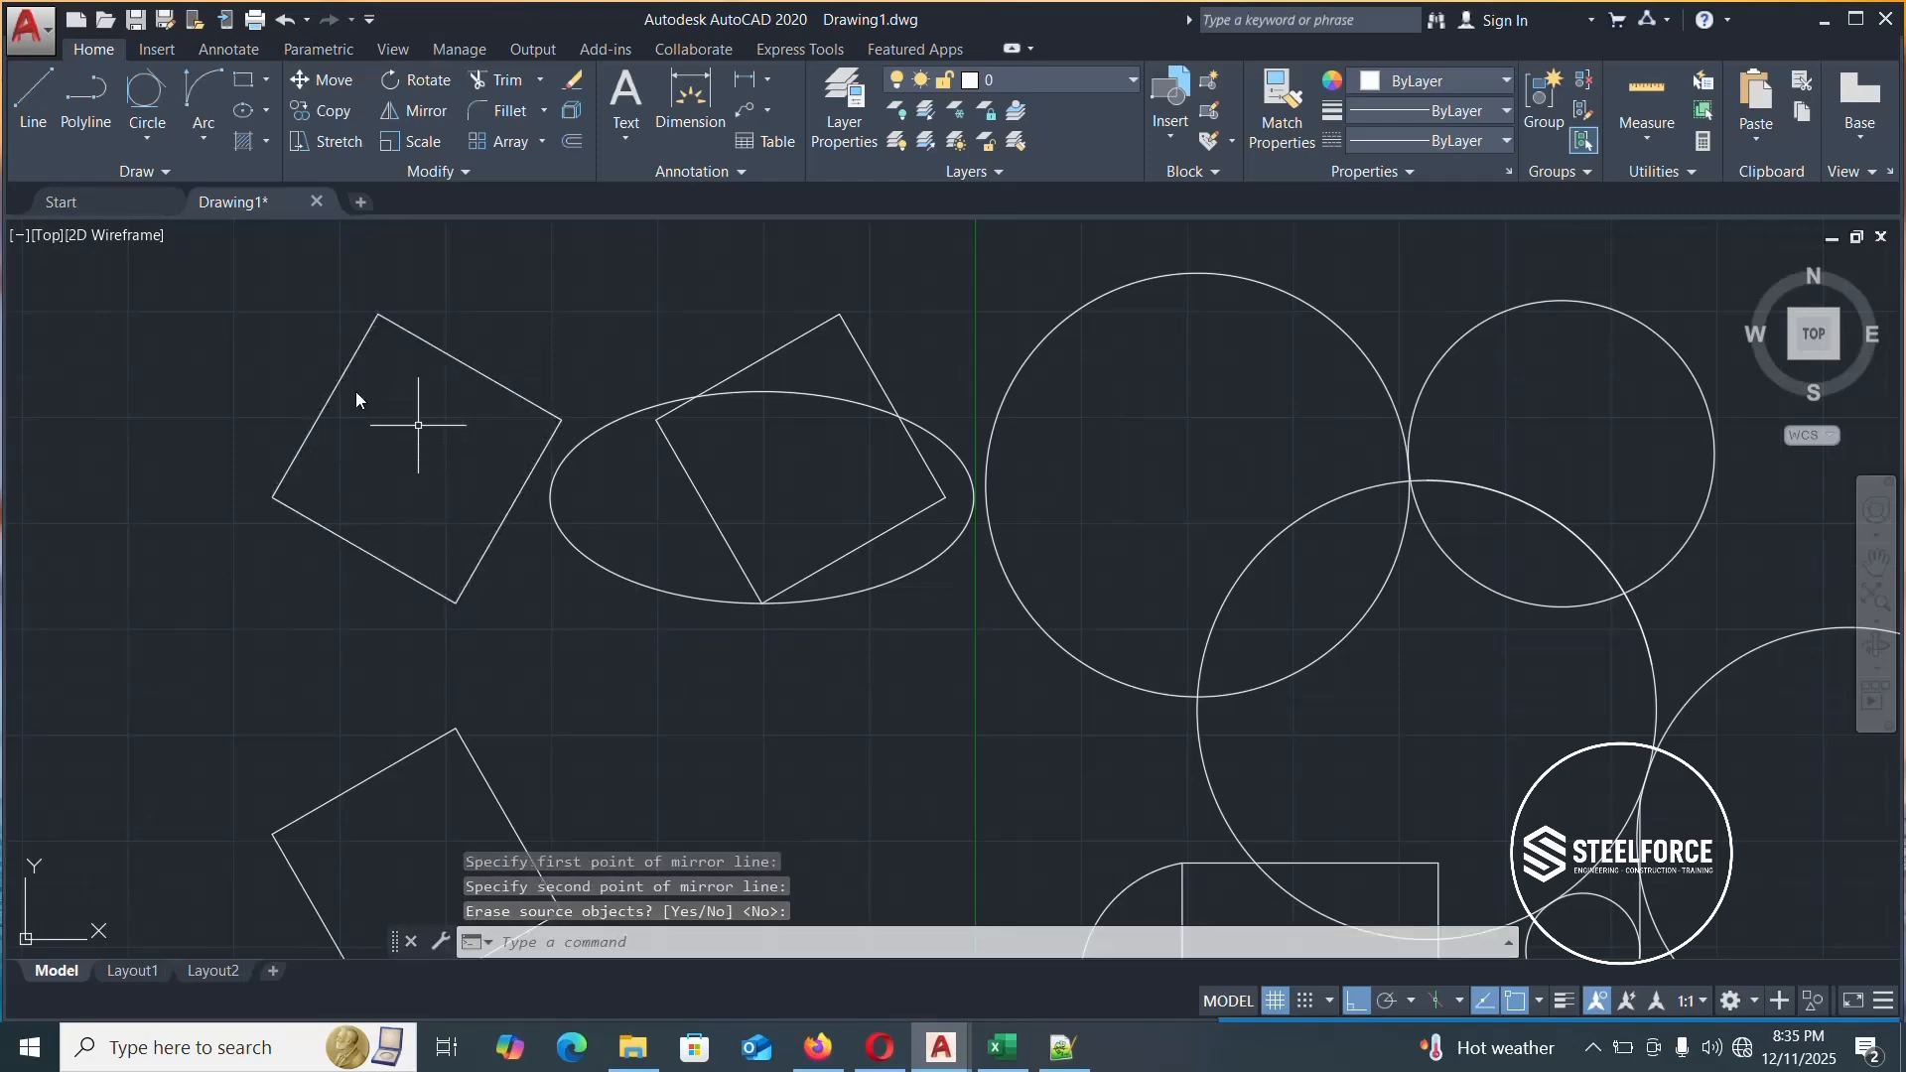
Scale the upper-left tilted square about its centre by a factor of 500
{"action": "scroll", "coordinate": [460, 310], "scroll_direction": "down", "scroll_amount": 3}
{"action": "scroll", "coordinate": [484, 328], "scroll_direction": "up", "scroll_amount": 5}
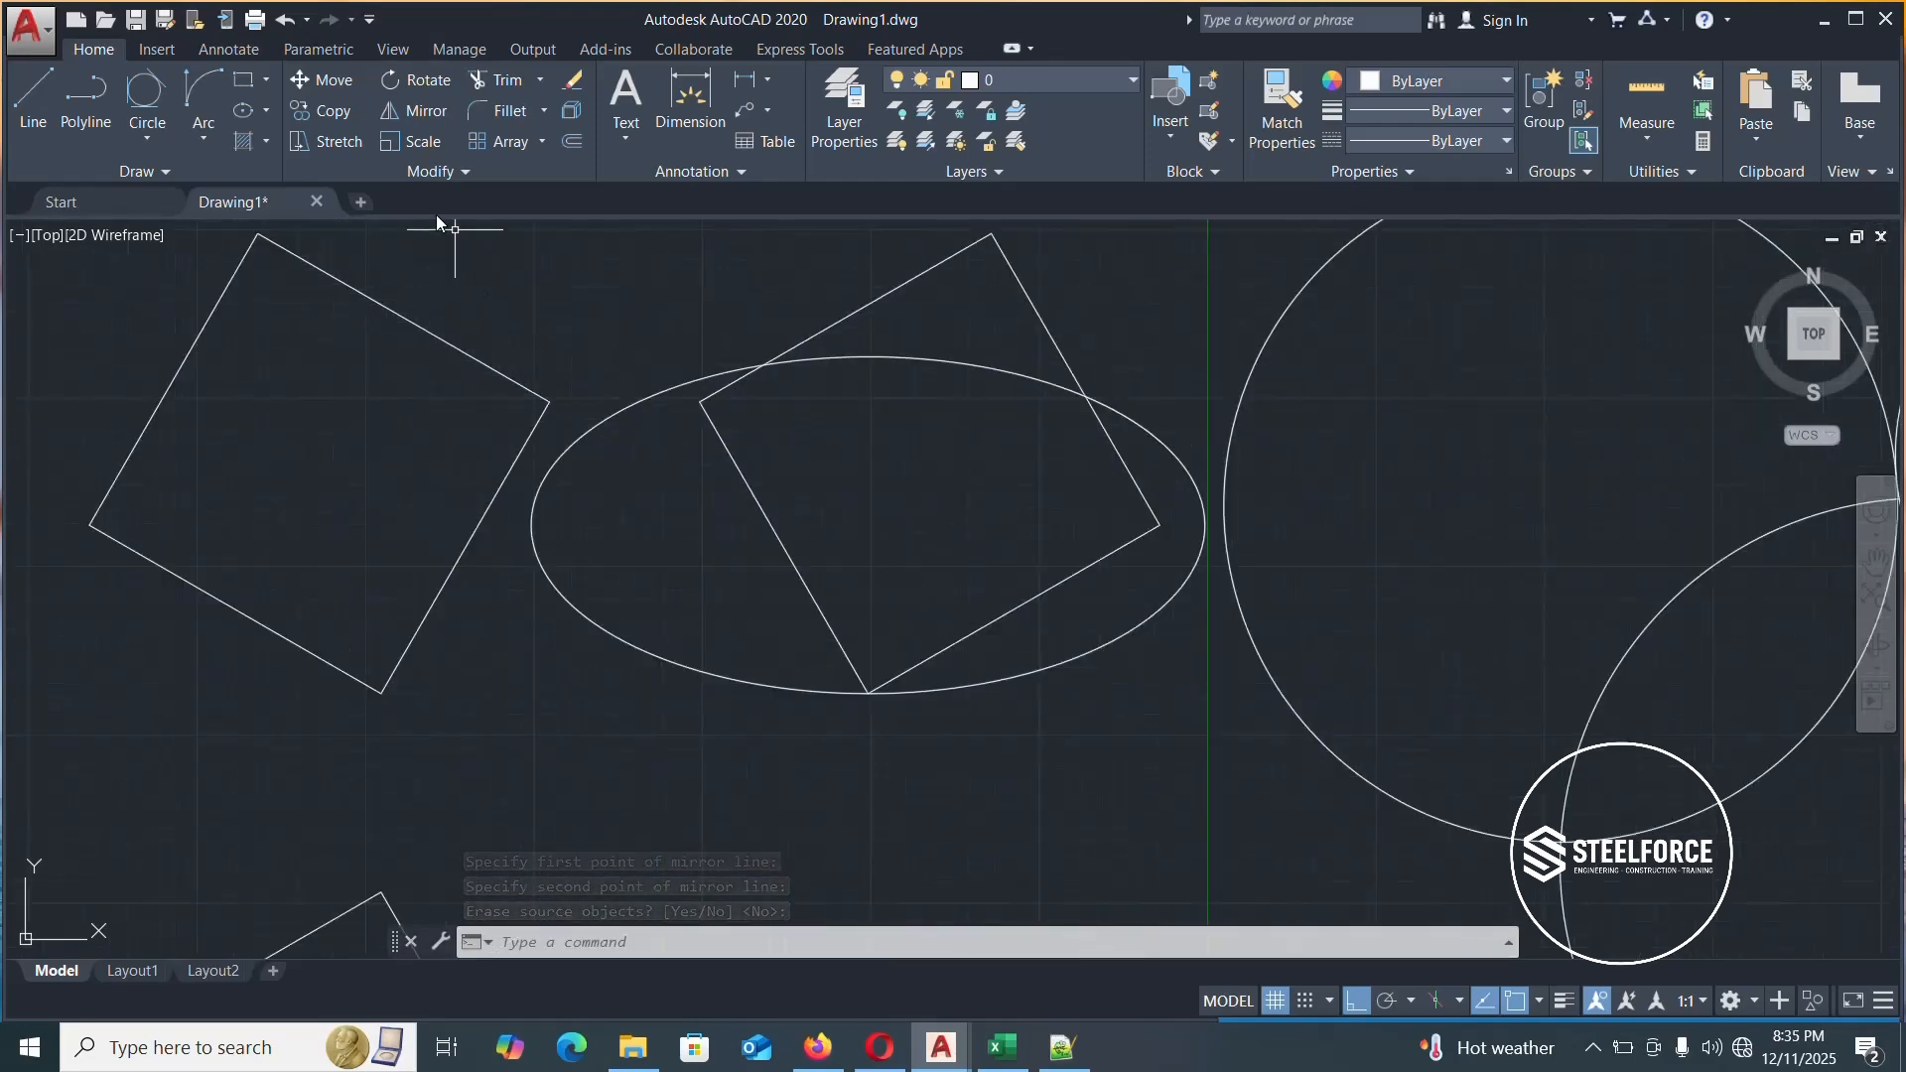
{"action": "scroll", "coordinate": [455, 228], "scroll_direction": "down", "scroll_amount": 2}
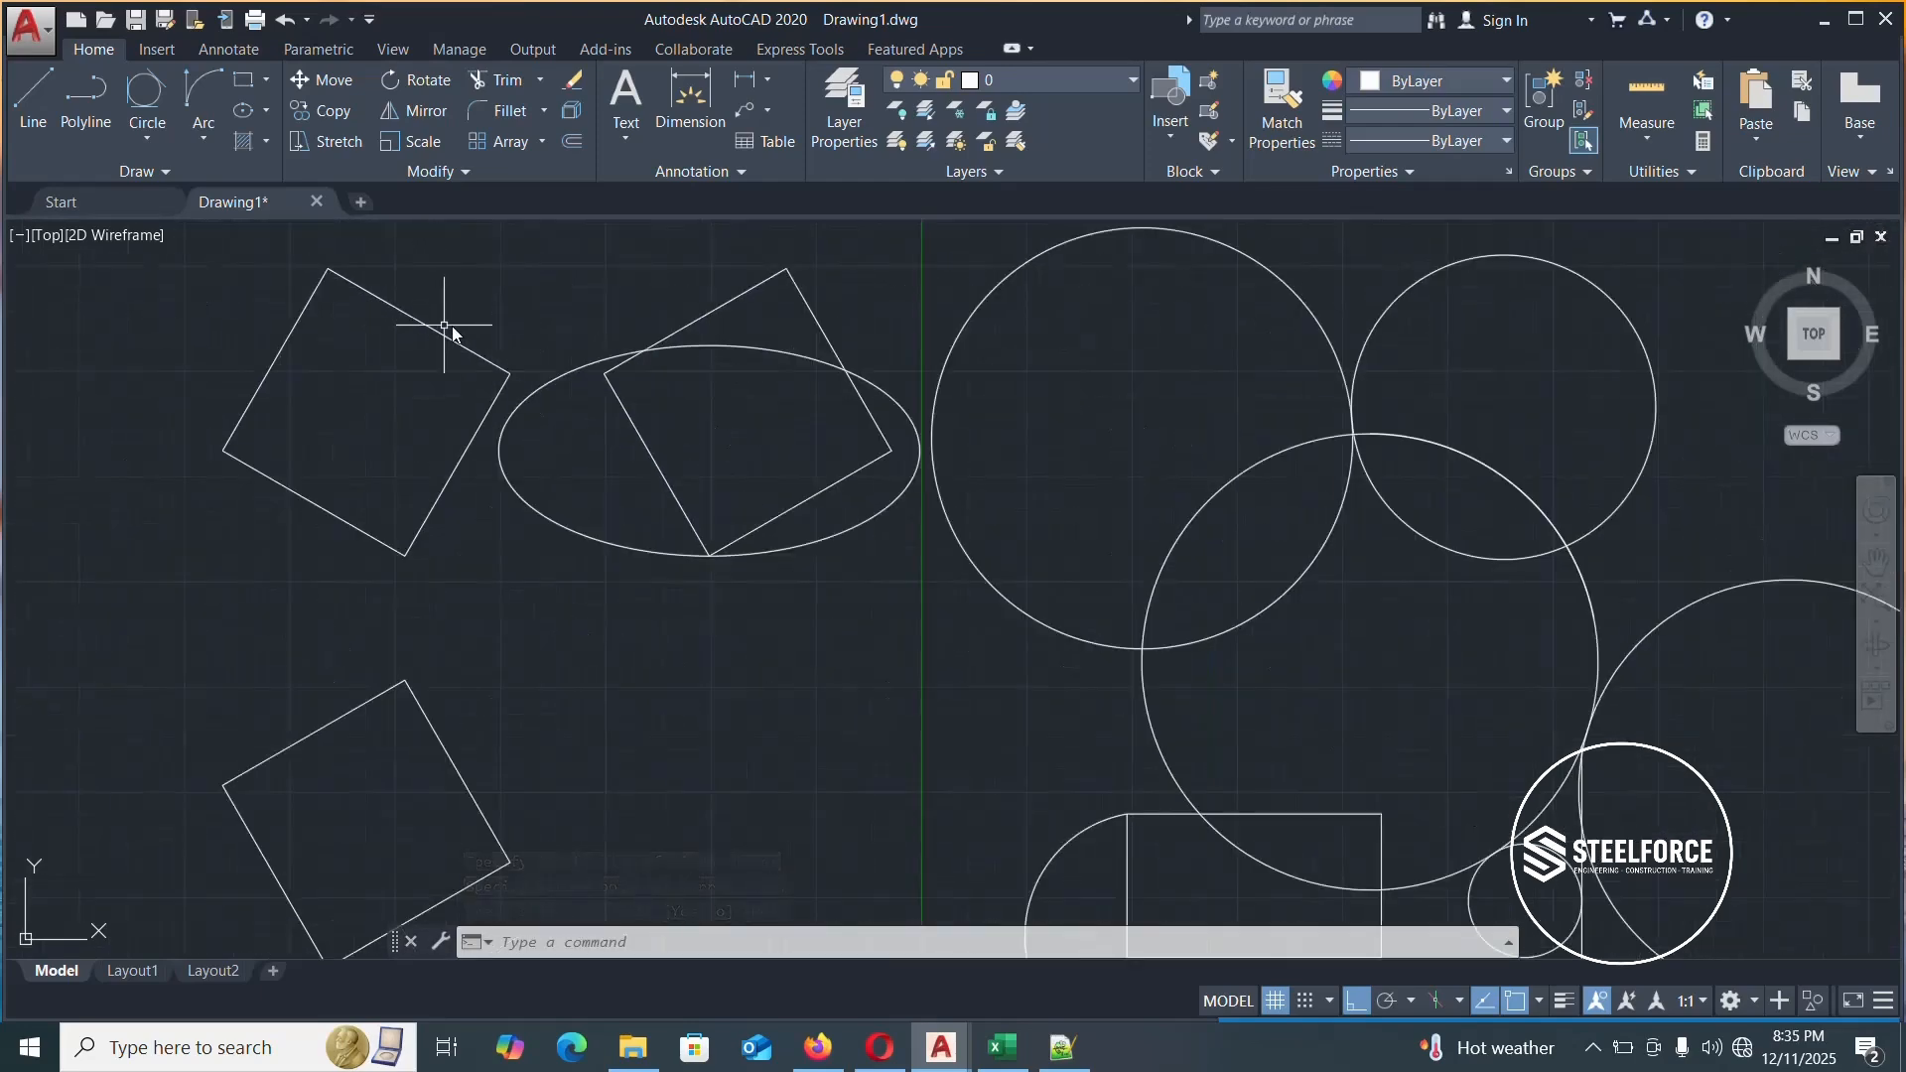
{"action": "left_click", "coordinate": [415, 140]}
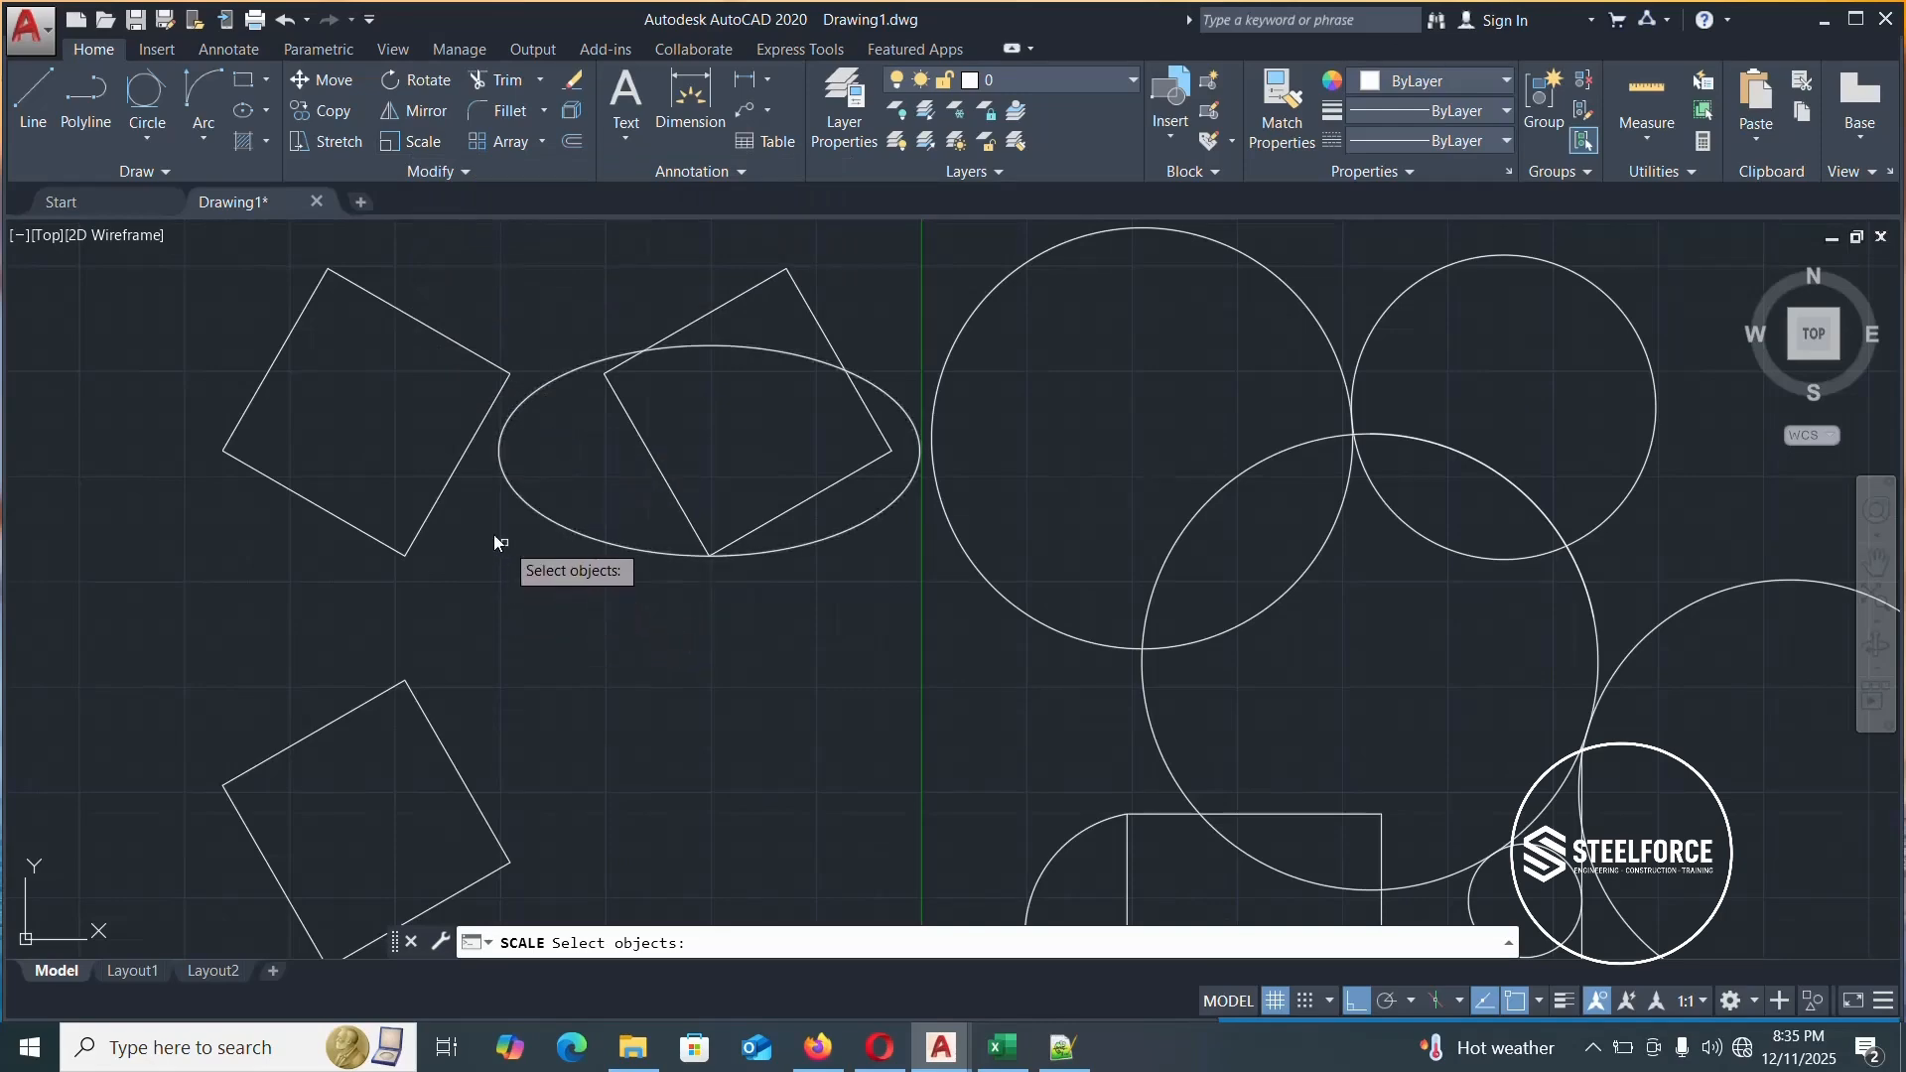
{"action": "left_click", "coordinate": [432, 514]}
{"action": "scroll", "coordinate": [853, 585], "scroll_direction": "down", "scroll_amount": 3}
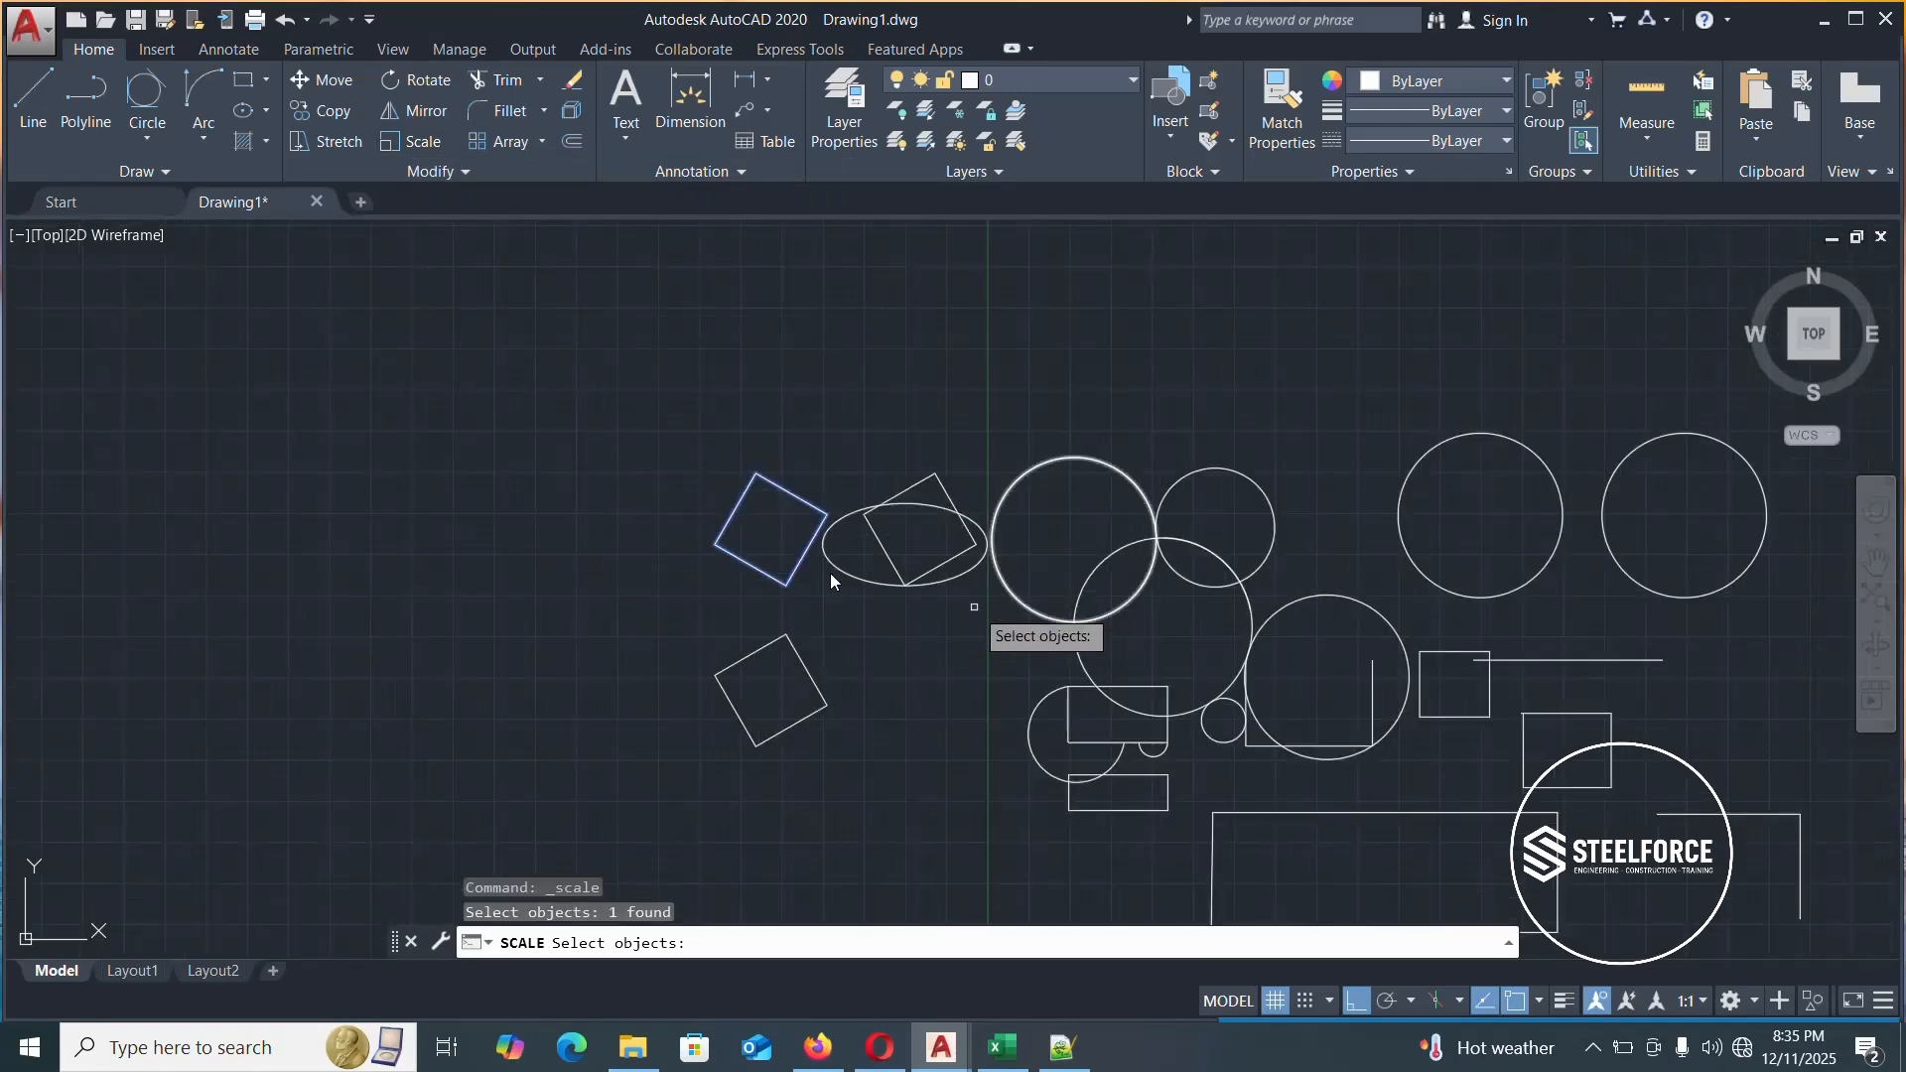
{"action": "scroll", "coordinate": [718, 526], "scroll_direction": "up", "scroll_amount": 5}
{"action": "scroll", "coordinate": [658, 502], "scroll_direction": "down", "scroll_amount": 2}
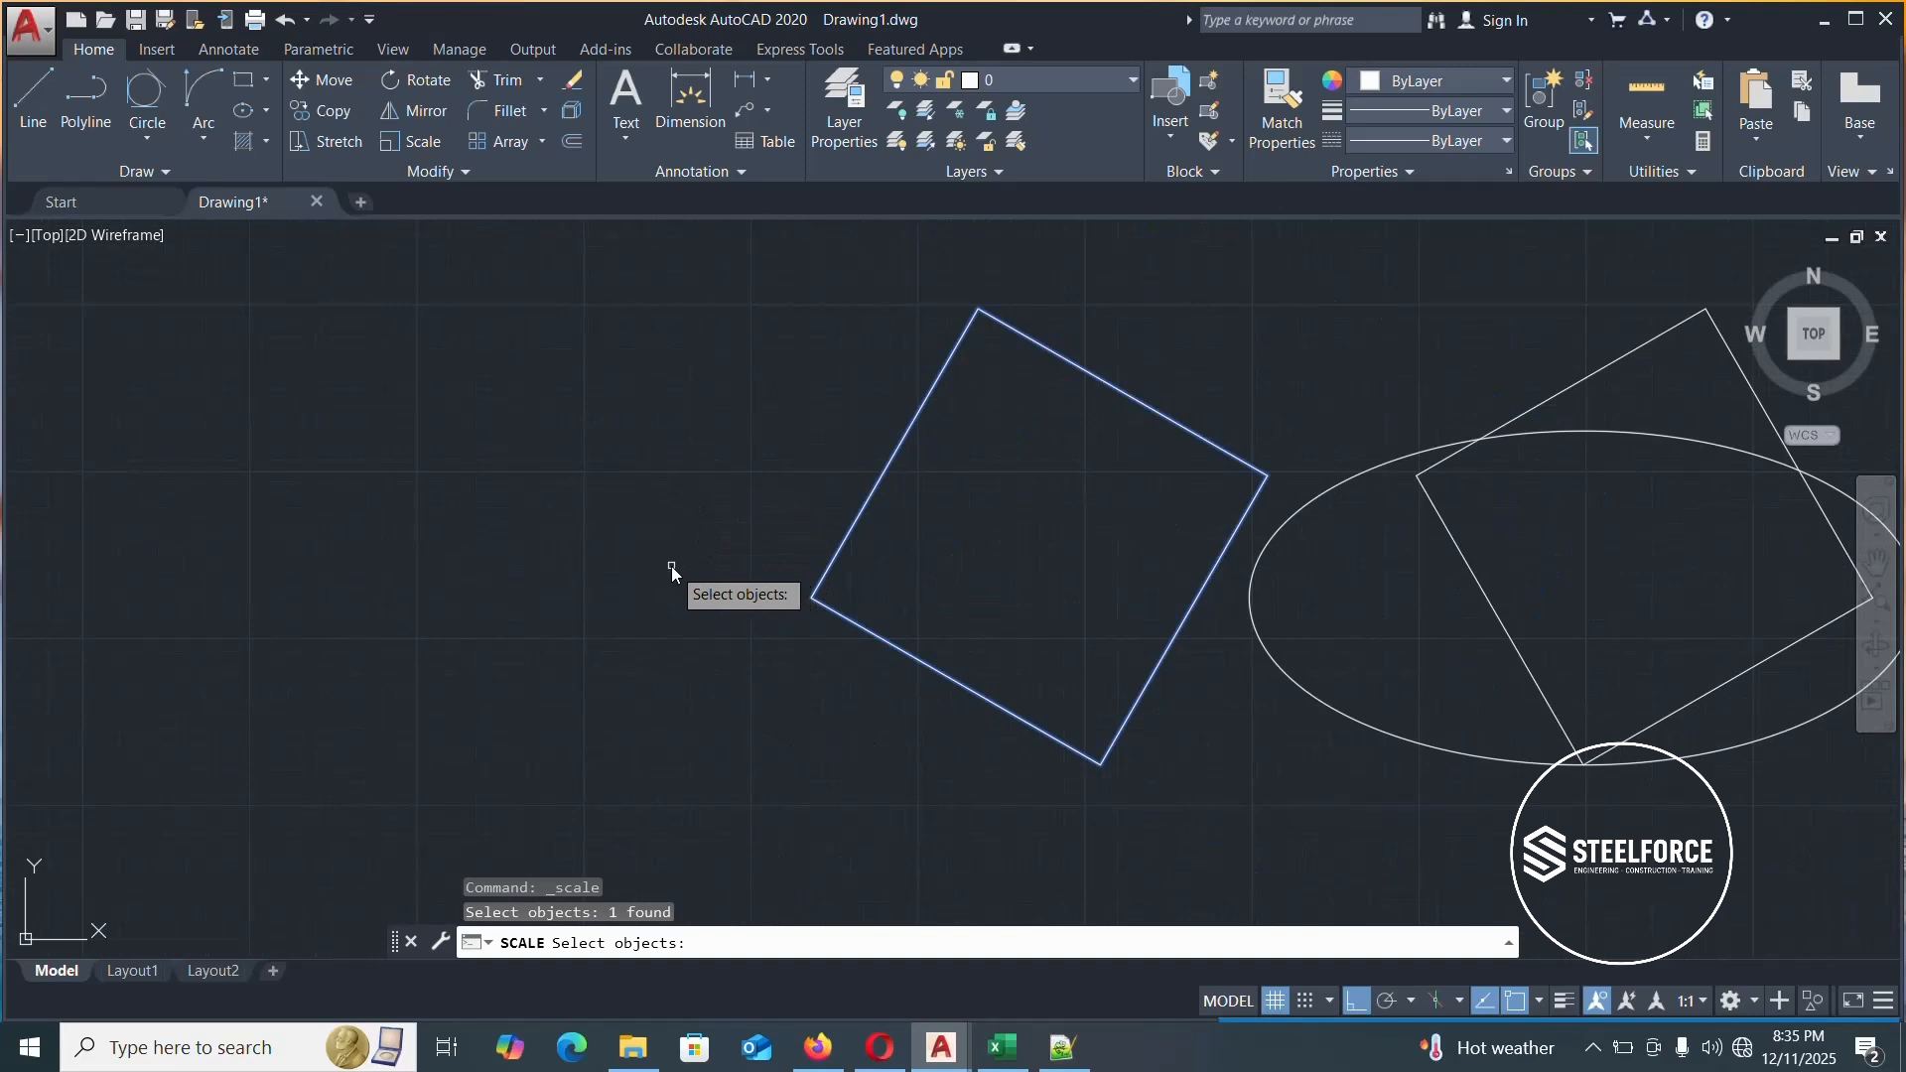
{"action": "scroll", "coordinate": [560, 511], "scroll_direction": "down", "scroll_amount": 2}
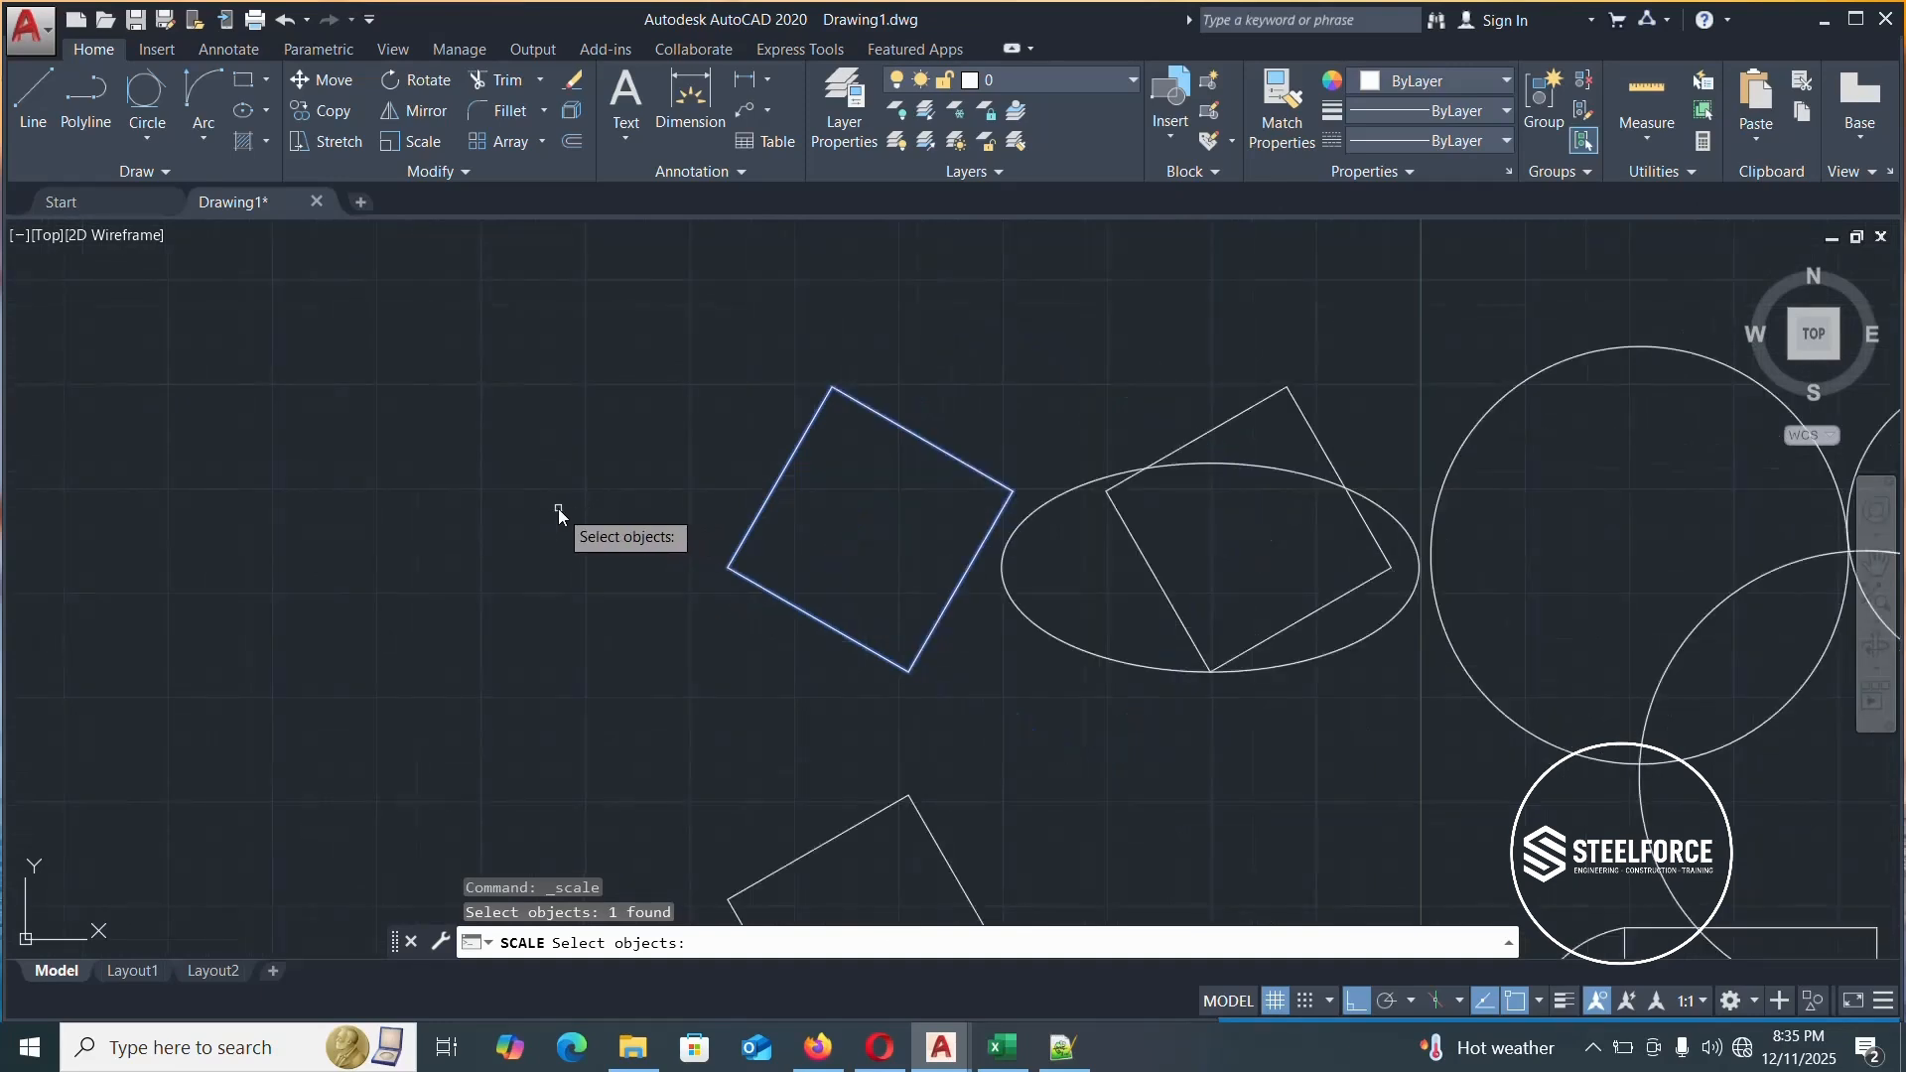
{"action": "key", "text": "Return"}
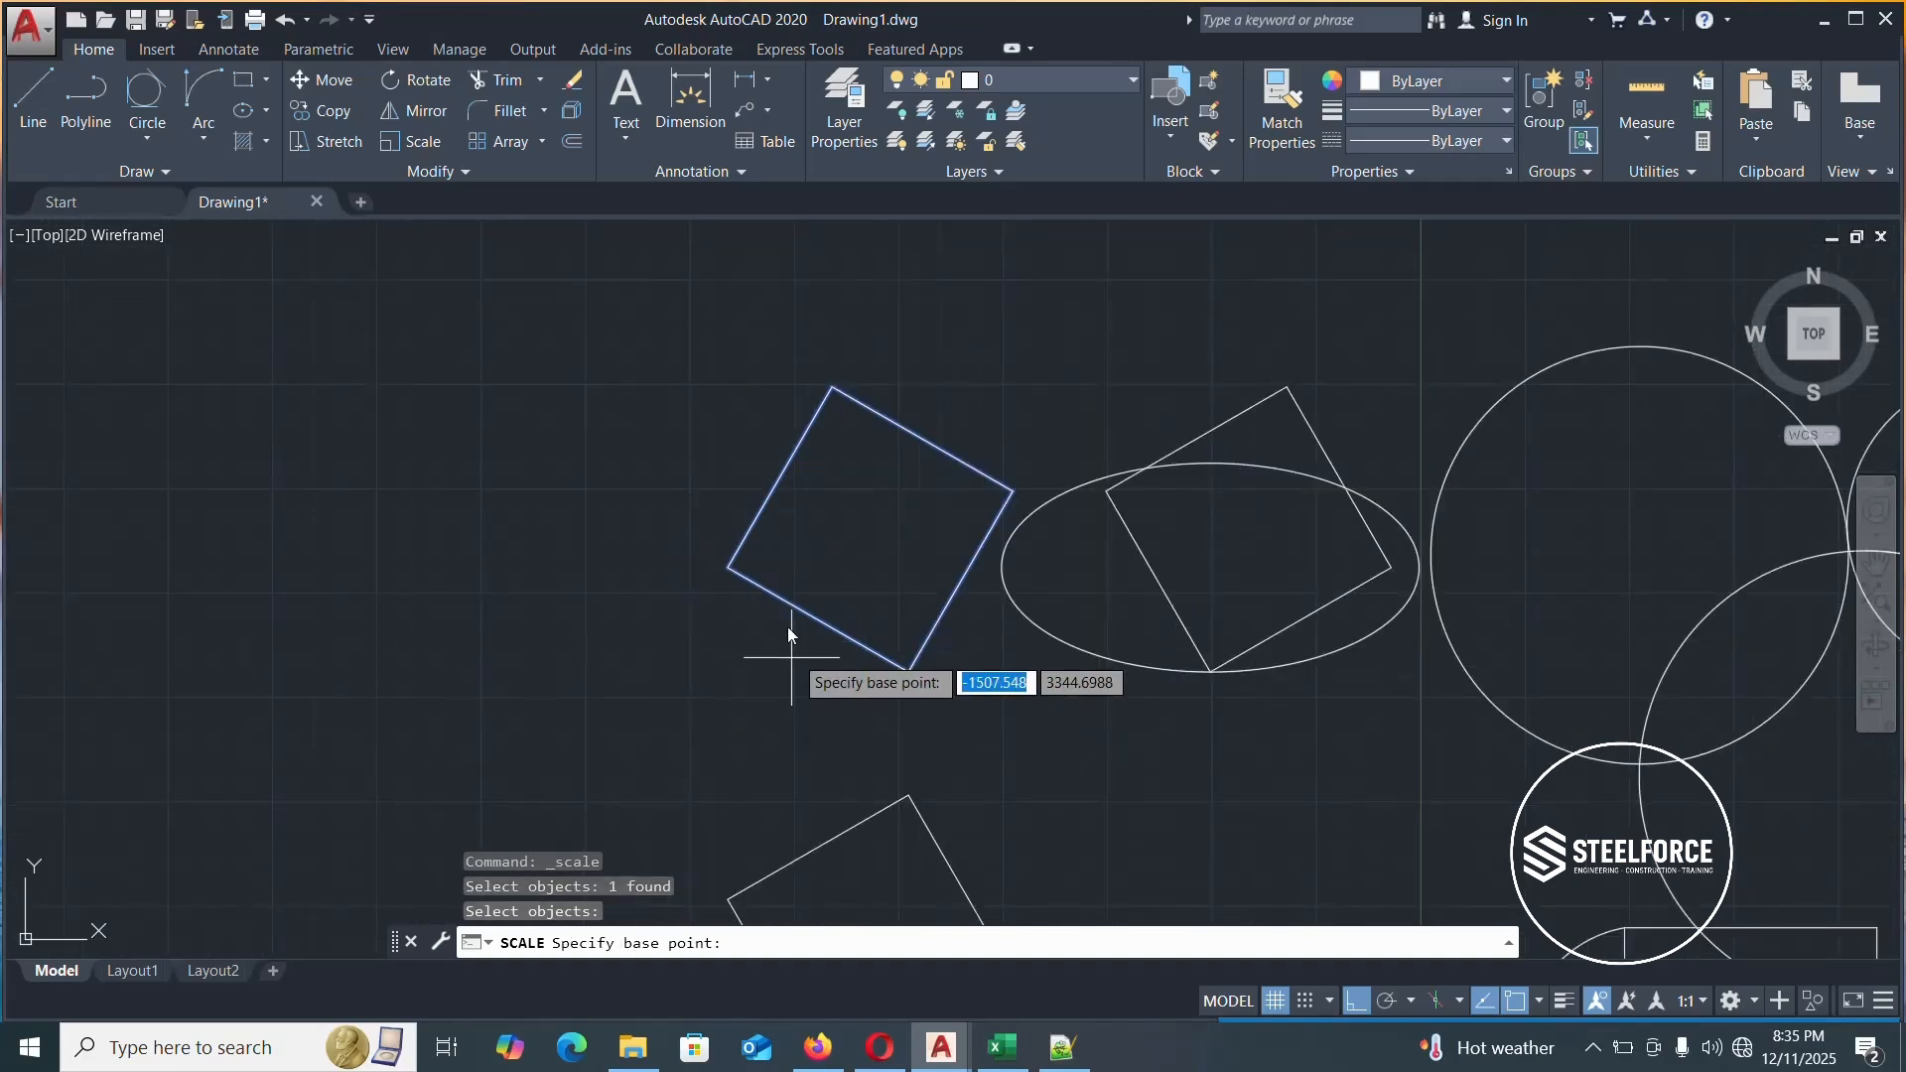
{"action": "left_click", "coordinate": [875, 528]}
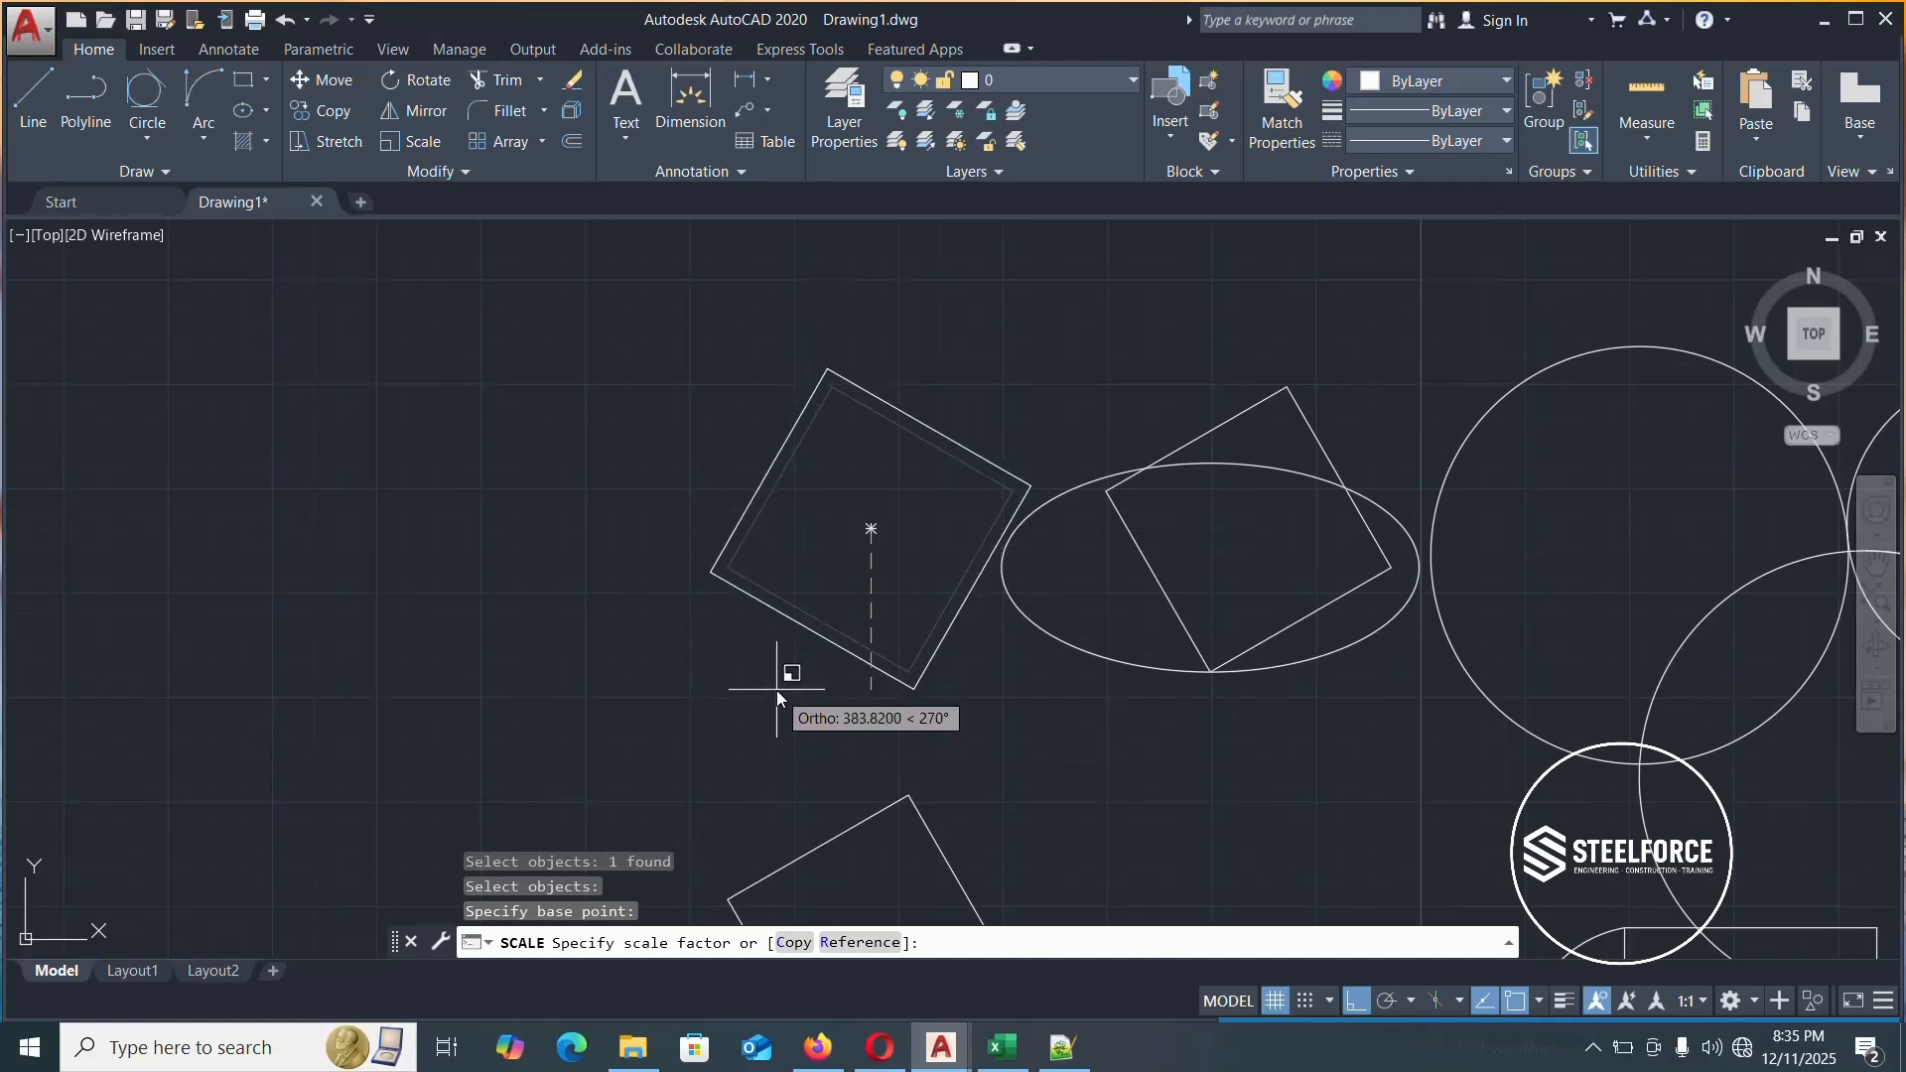
{"action": "type", "text": "500"}
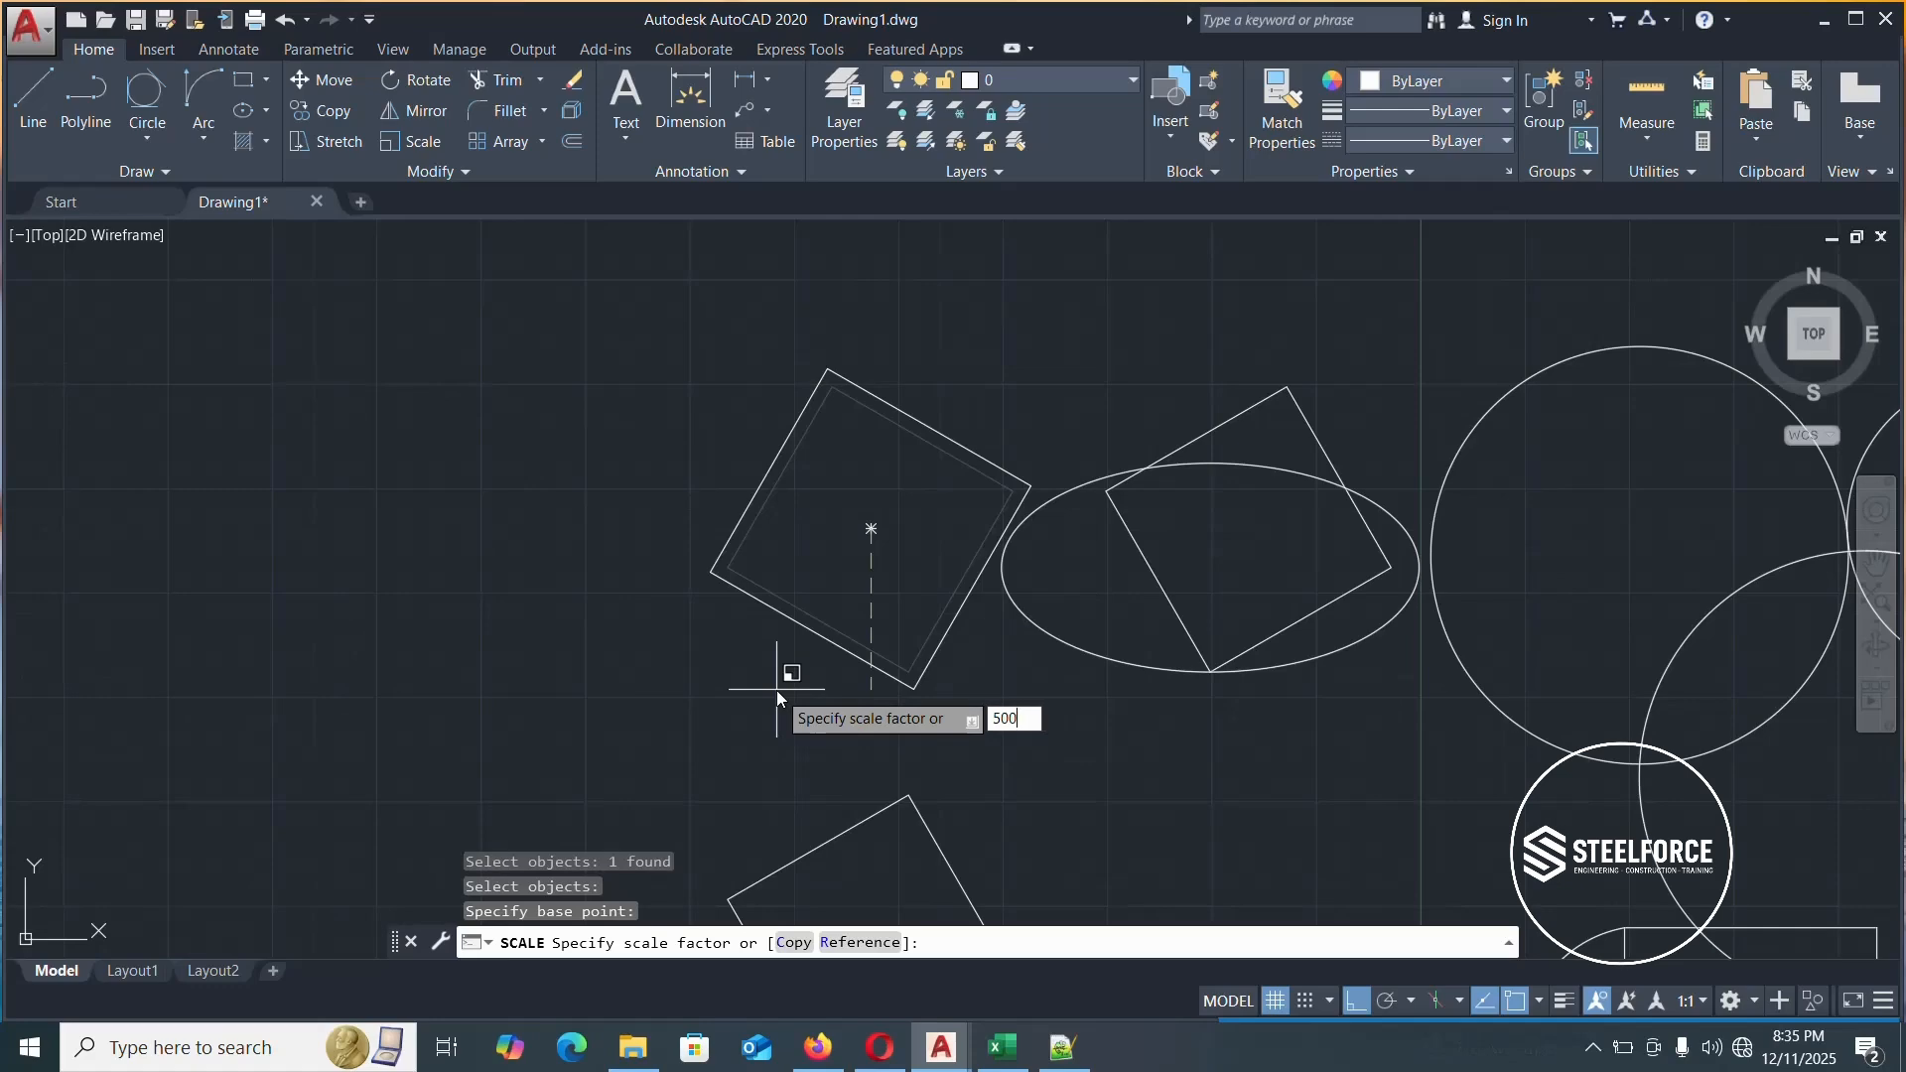
{"action": "key", "text": "Return"}
Examine the scaled square's full outline and compare its size with the other objects near the origin
{"action": "scroll", "coordinate": [711, 634], "scroll_direction": "down", "scroll_amount": 15}
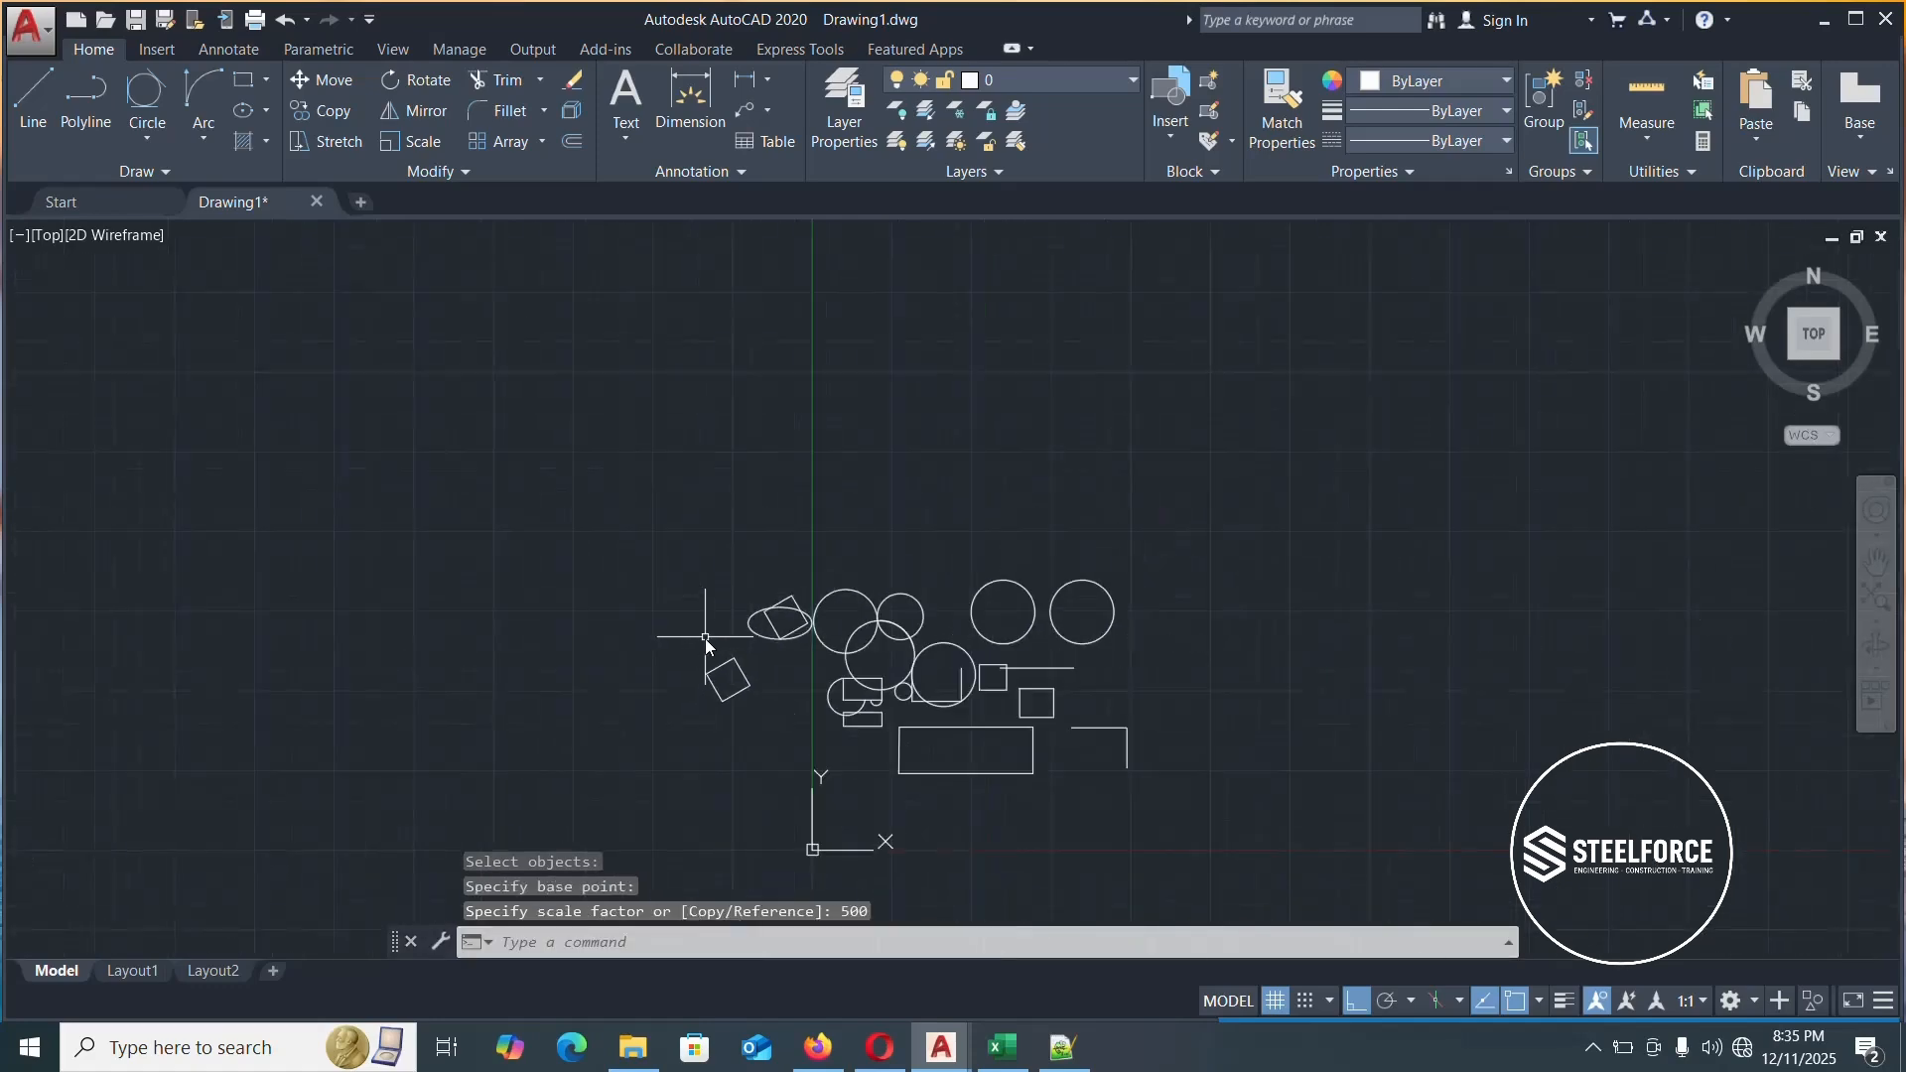
{"action": "scroll", "coordinate": [711, 635], "scroll_direction": "down", "scroll_amount": 2}
{"action": "scroll", "coordinate": [711, 634], "scroll_direction": "up", "scroll_amount": 2}
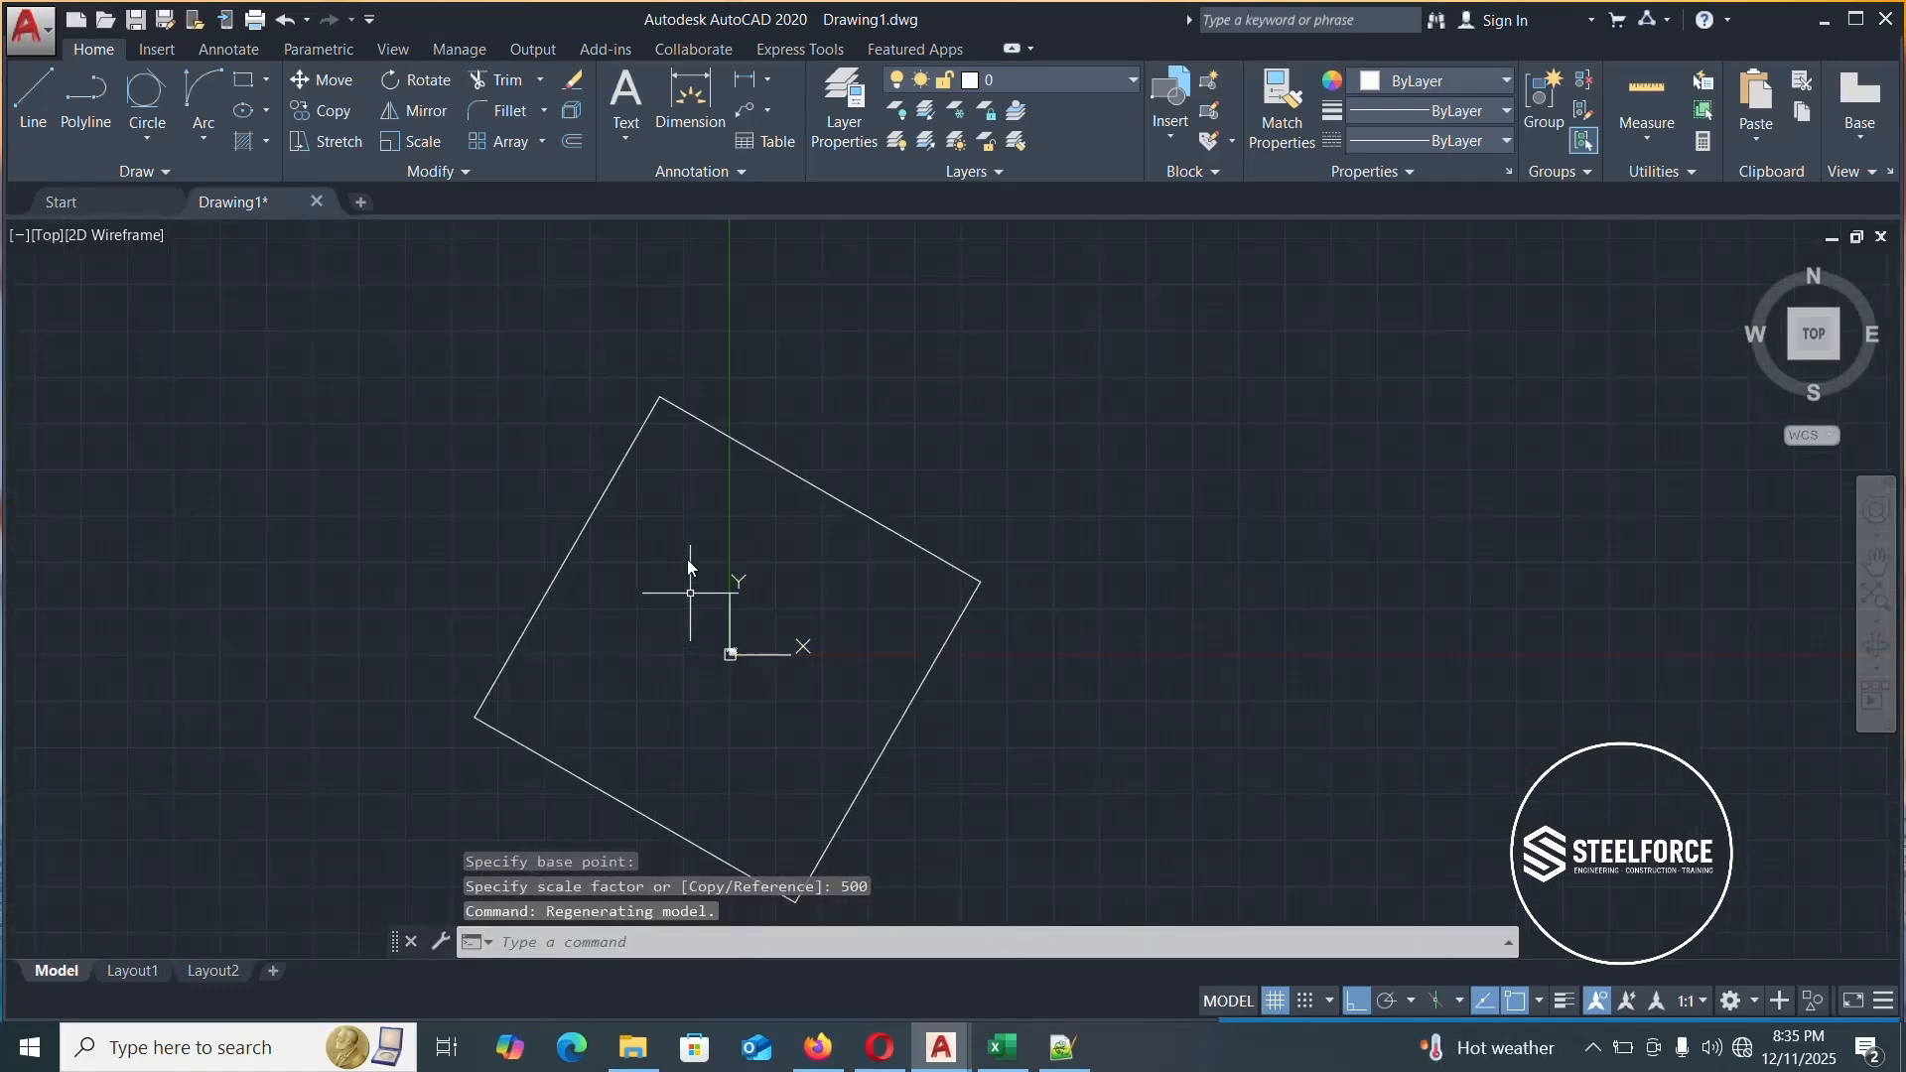
{"action": "scroll", "coordinate": [735, 660], "scroll_direction": "down", "scroll_amount": 3}
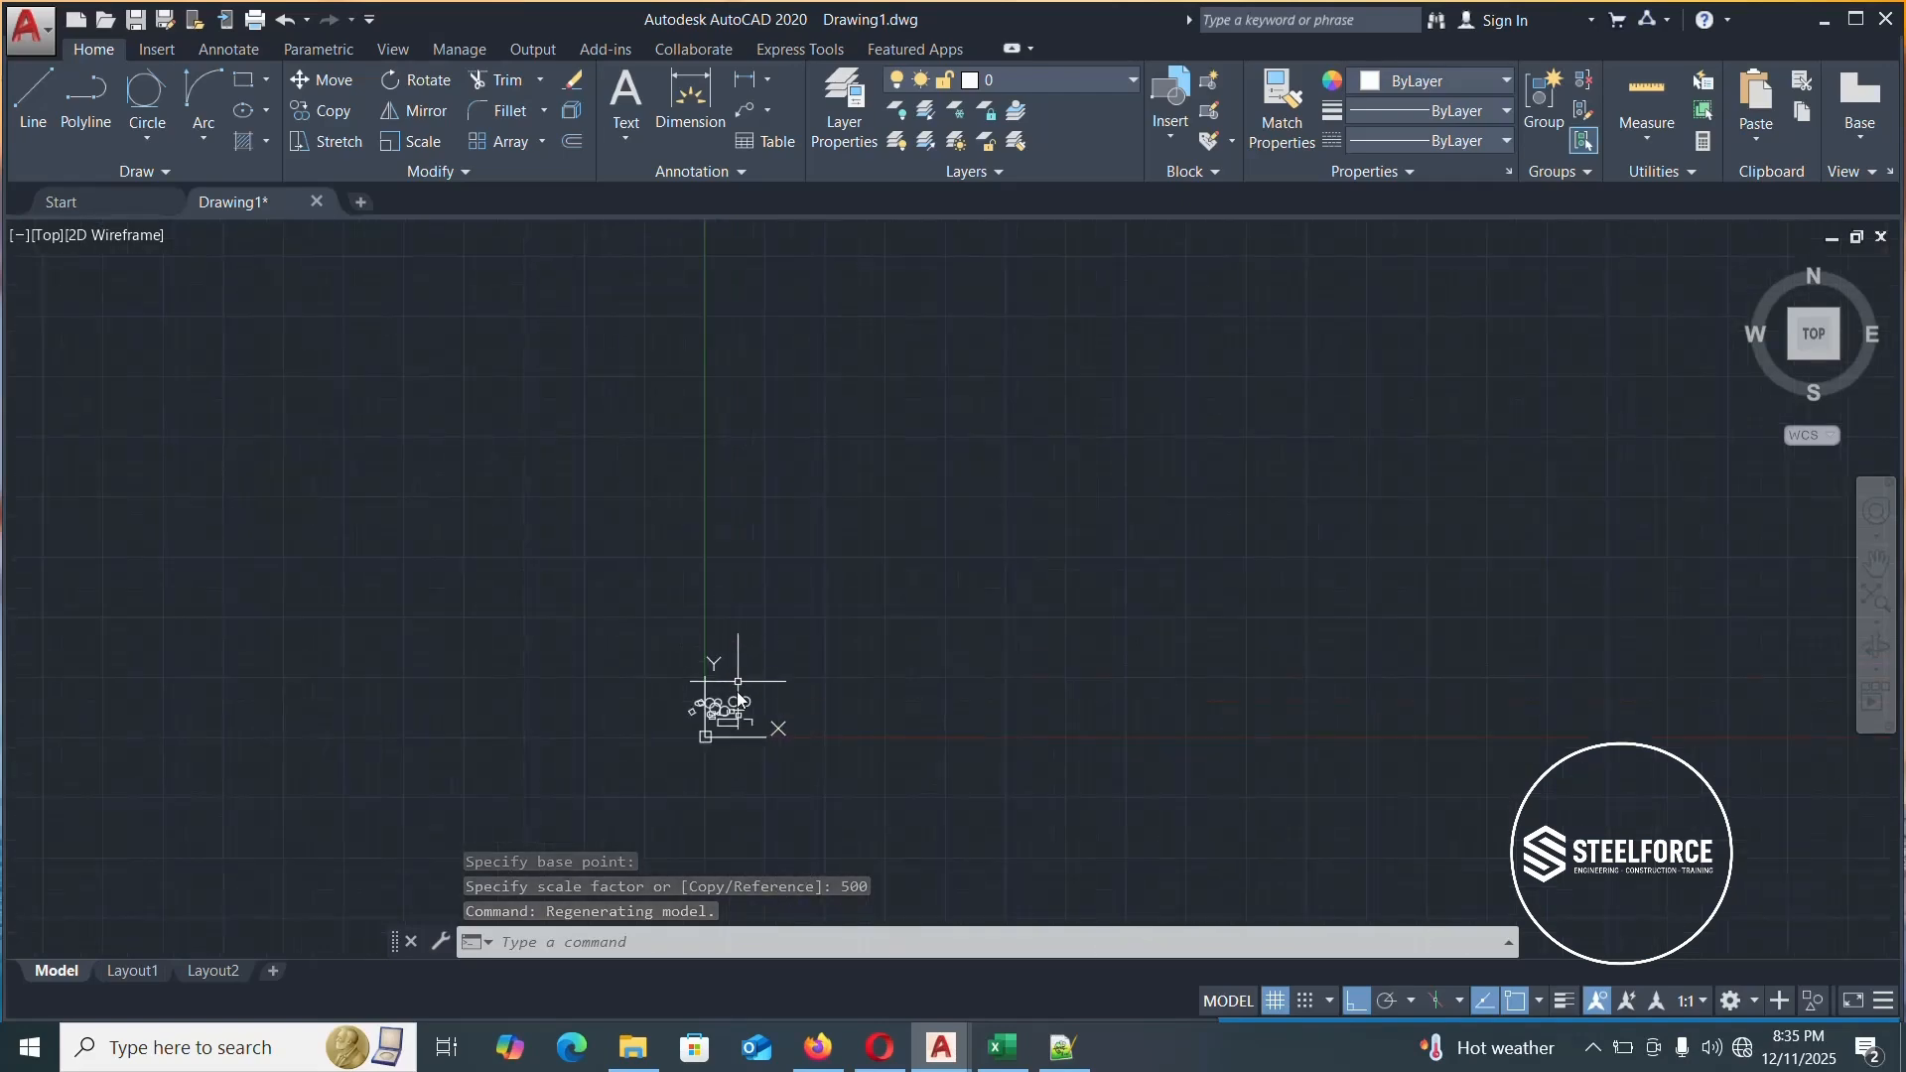
{"action": "scroll", "coordinate": [740, 665], "scroll_direction": "up", "scroll_amount": 3}
{"action": "scroll", "coordinate": [750, 673], "scroll_direction": "up", "scroll_amount": 10}
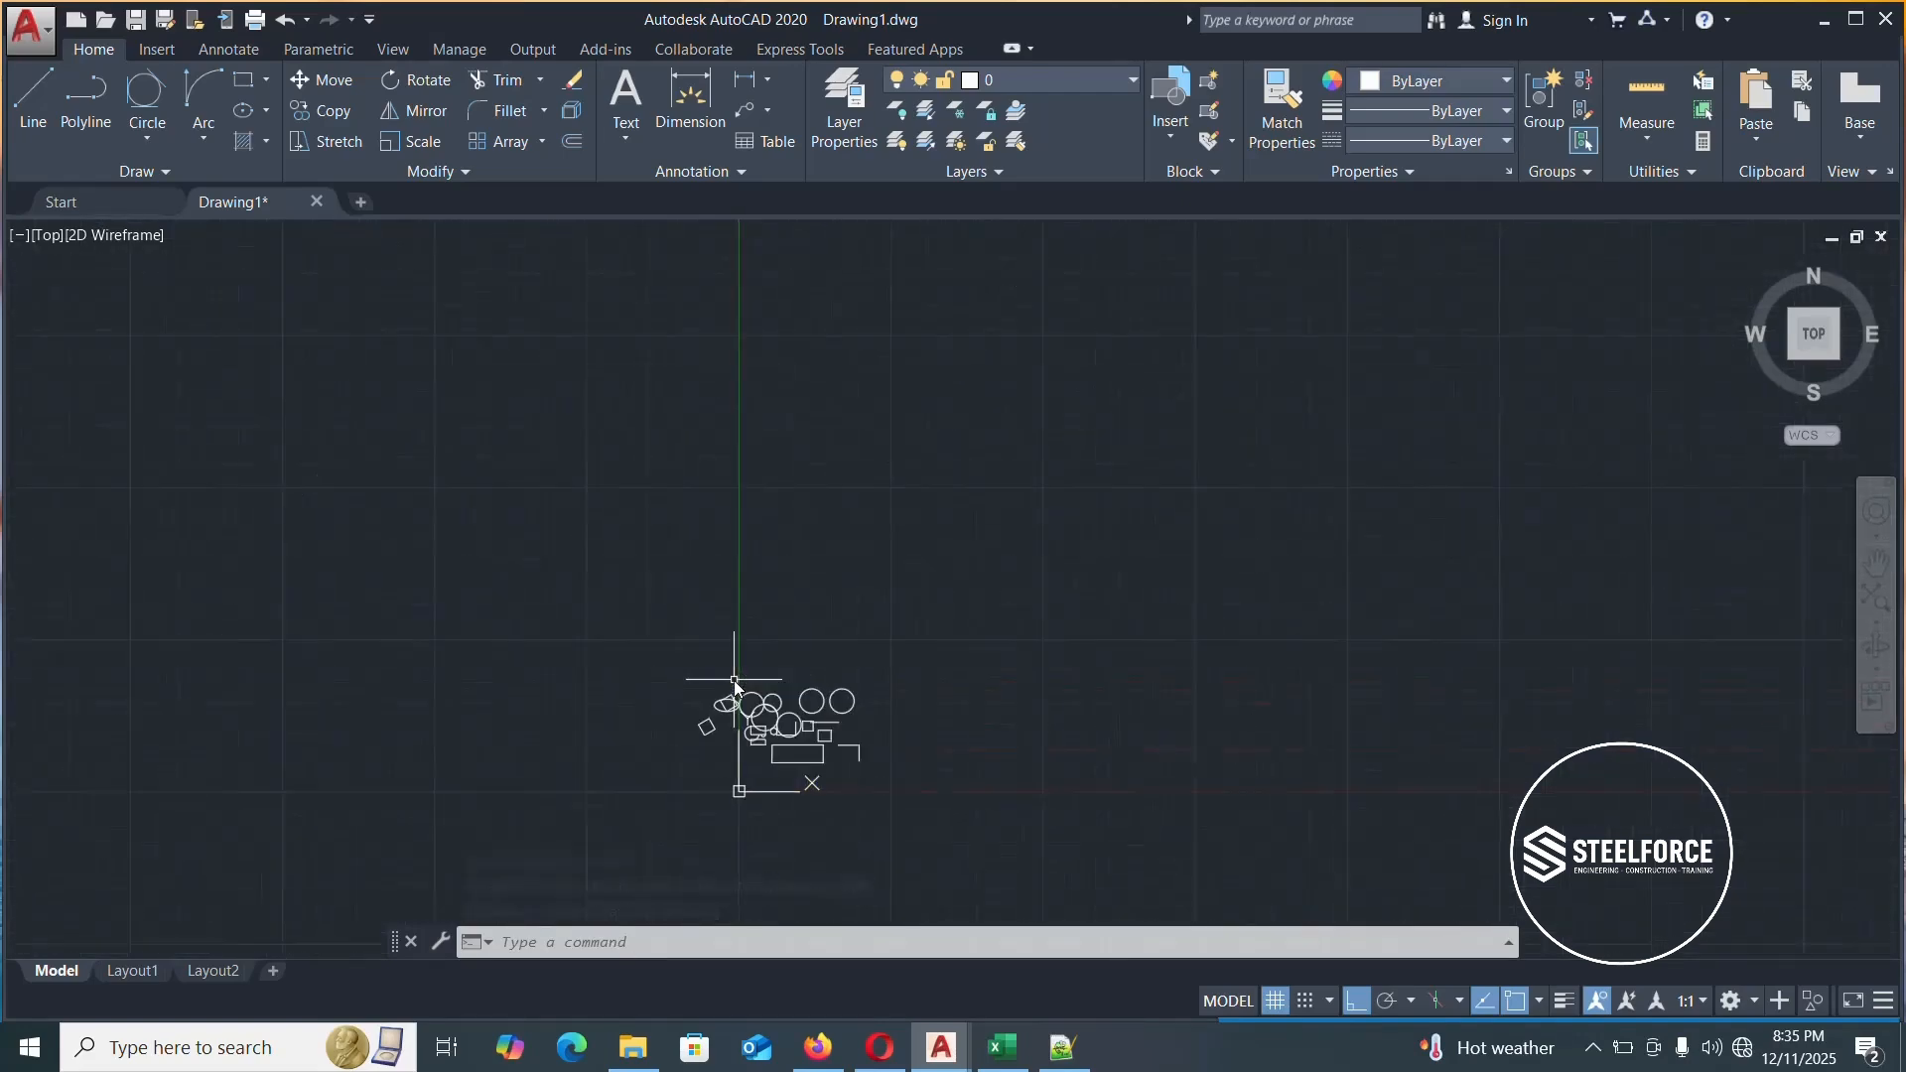
{"action": "scroll", "coordinate": [723, 699], "scroll_direction": "down", "scroll_amount": 6}
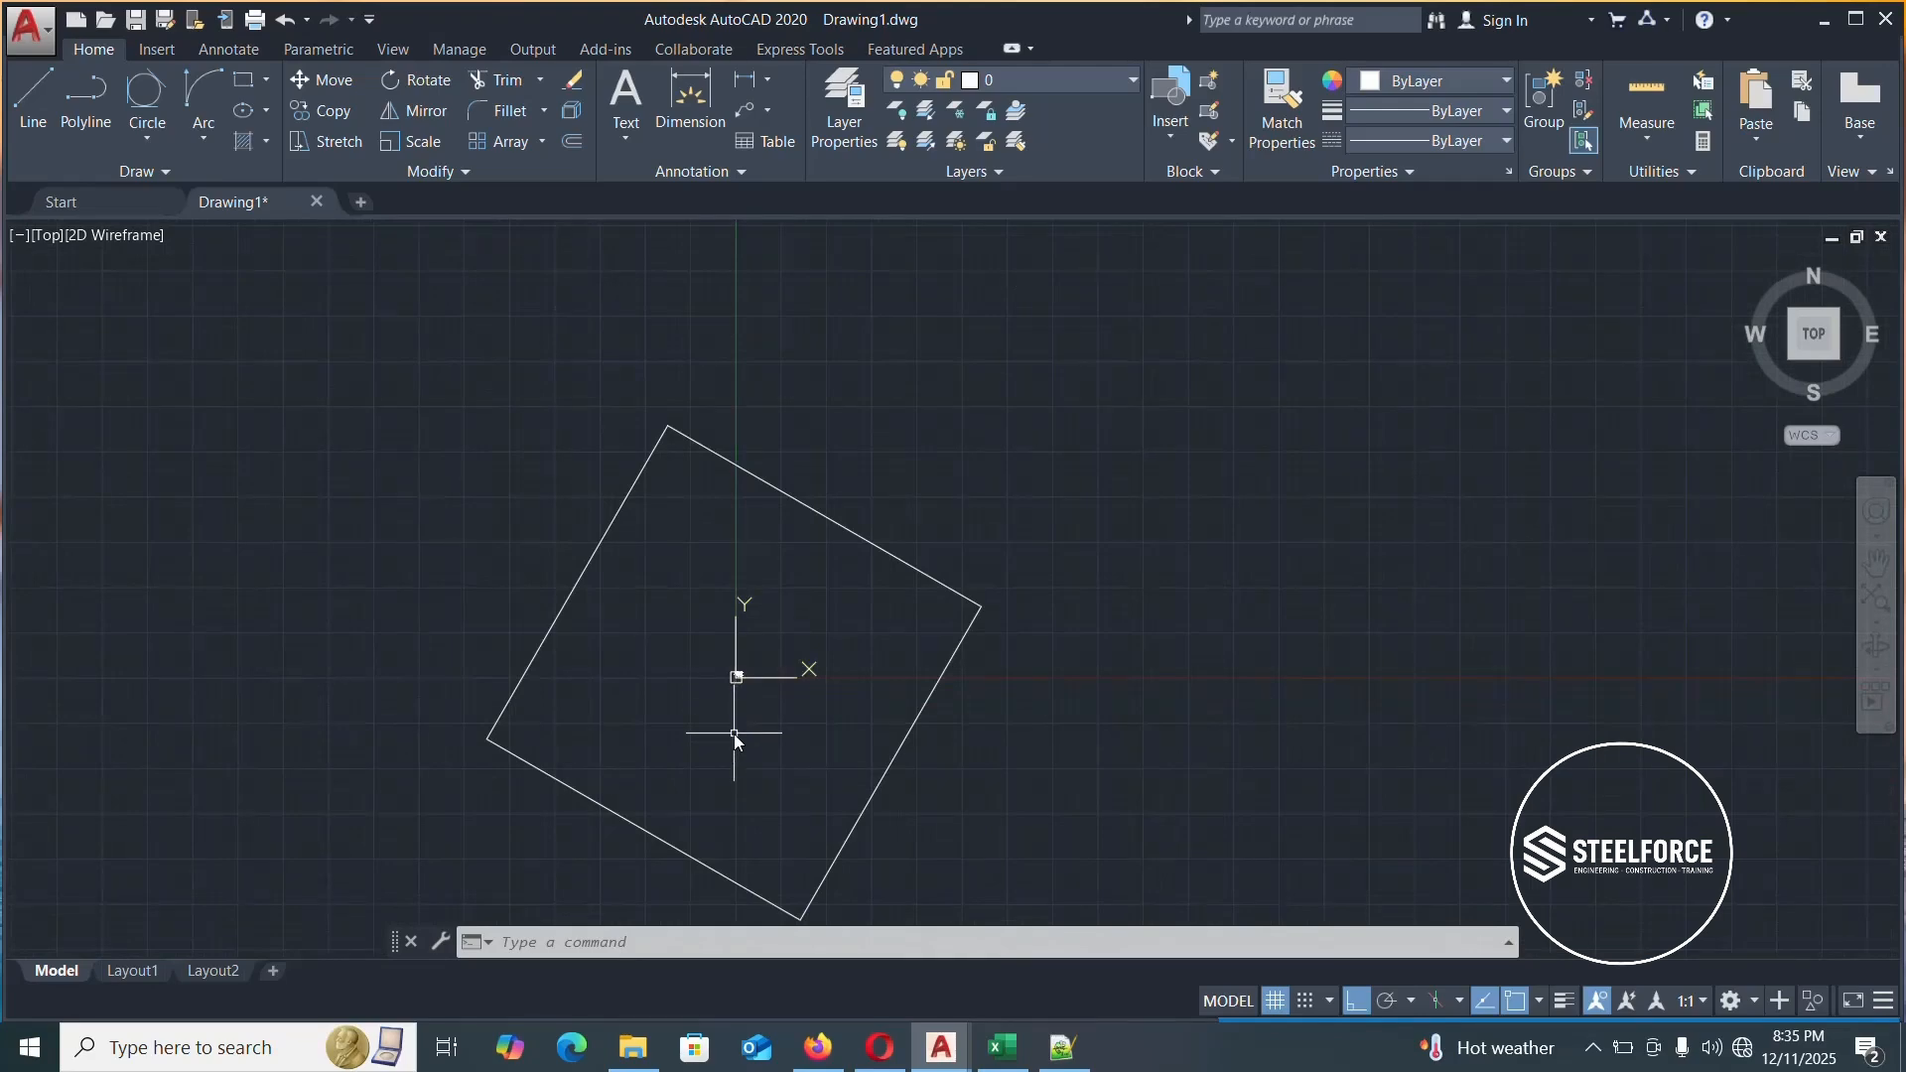
{"action": "scroll", "coordinate": [615, 604], "scroll_direction": "up", "scroll_amount": 4}
{"action": "scroll", "coordinate": [740, 625], "scroll_direction": "down", "scroll_amount": 2}
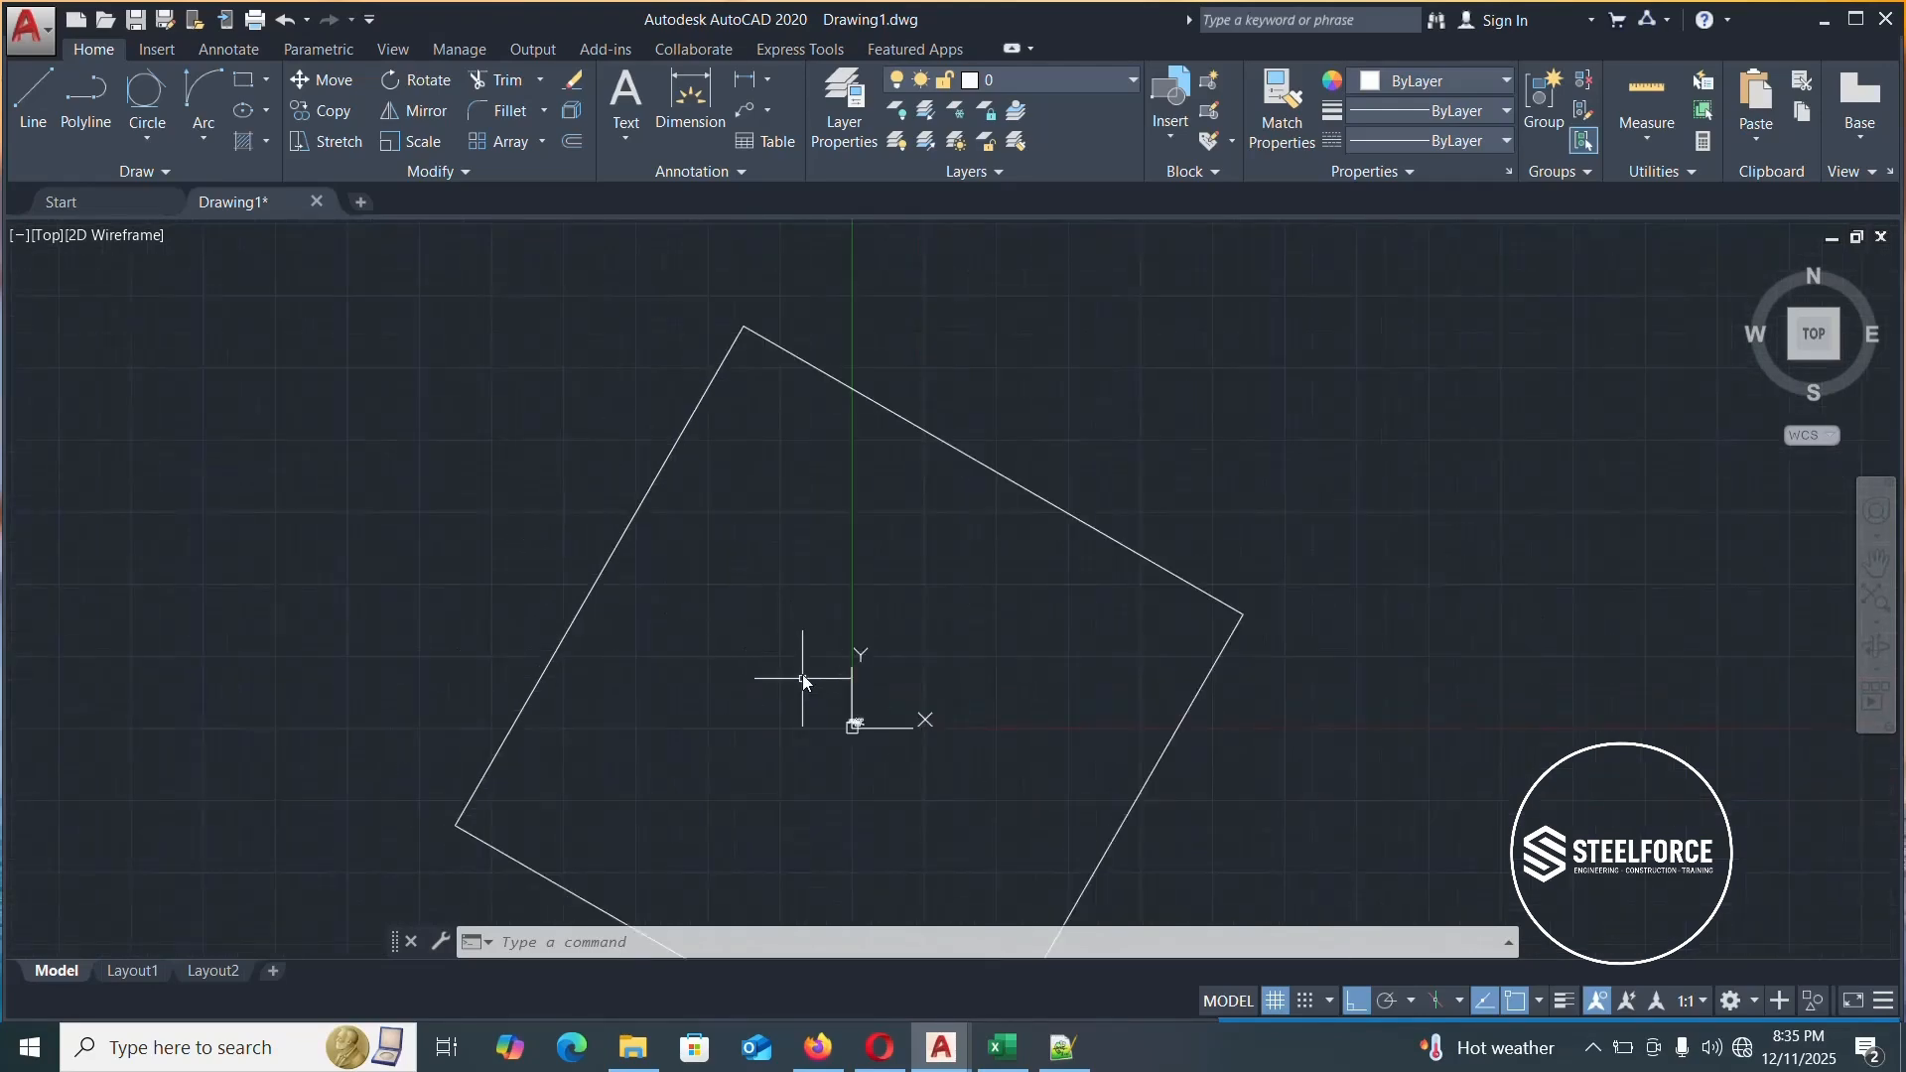
Locate and examine the tilted square that overlaps the ellipse, comparing it with the surrounding objects
{"action": "scroll", "coordinate": [802, 678], "scroll_direction": "up", "scroll_amount": 10}
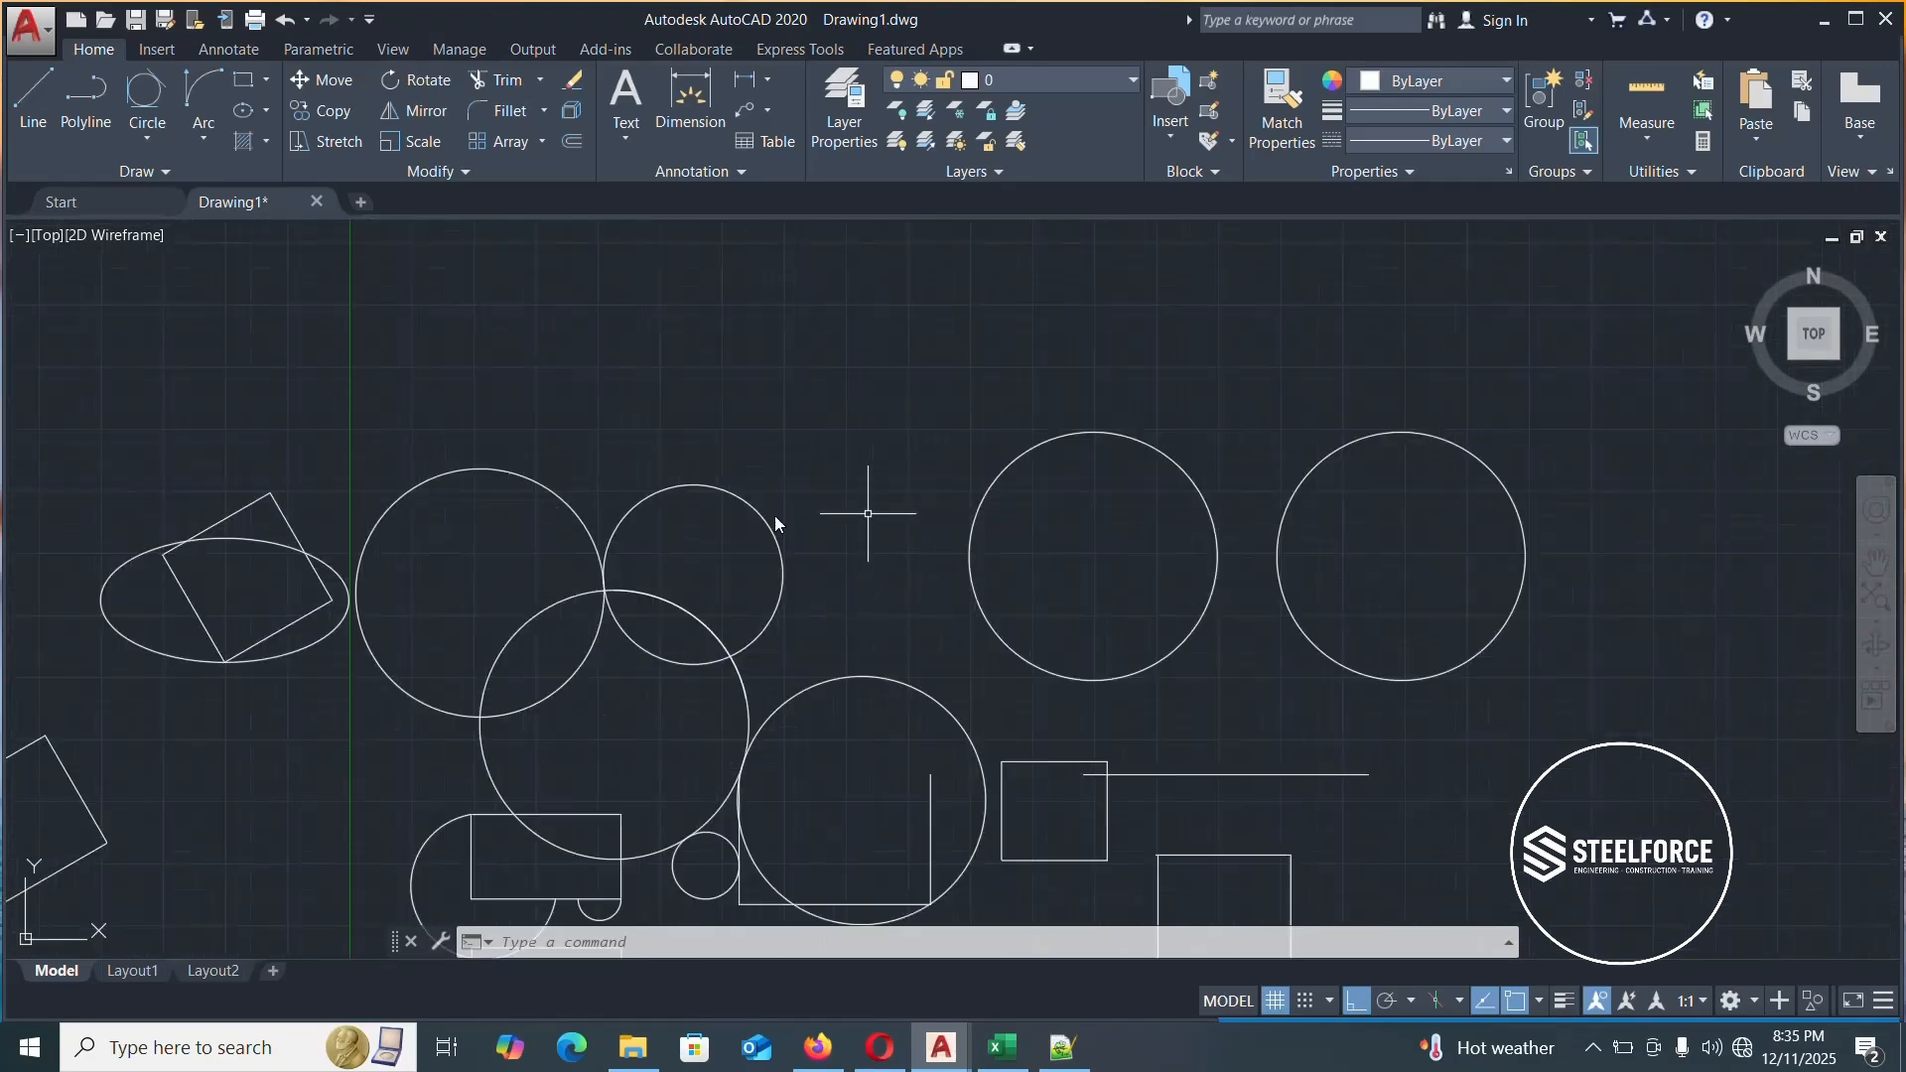
{"action": "scroll", "coordinate": [516, 474], "scroll_direction": "down", "scroll_amount": 2}
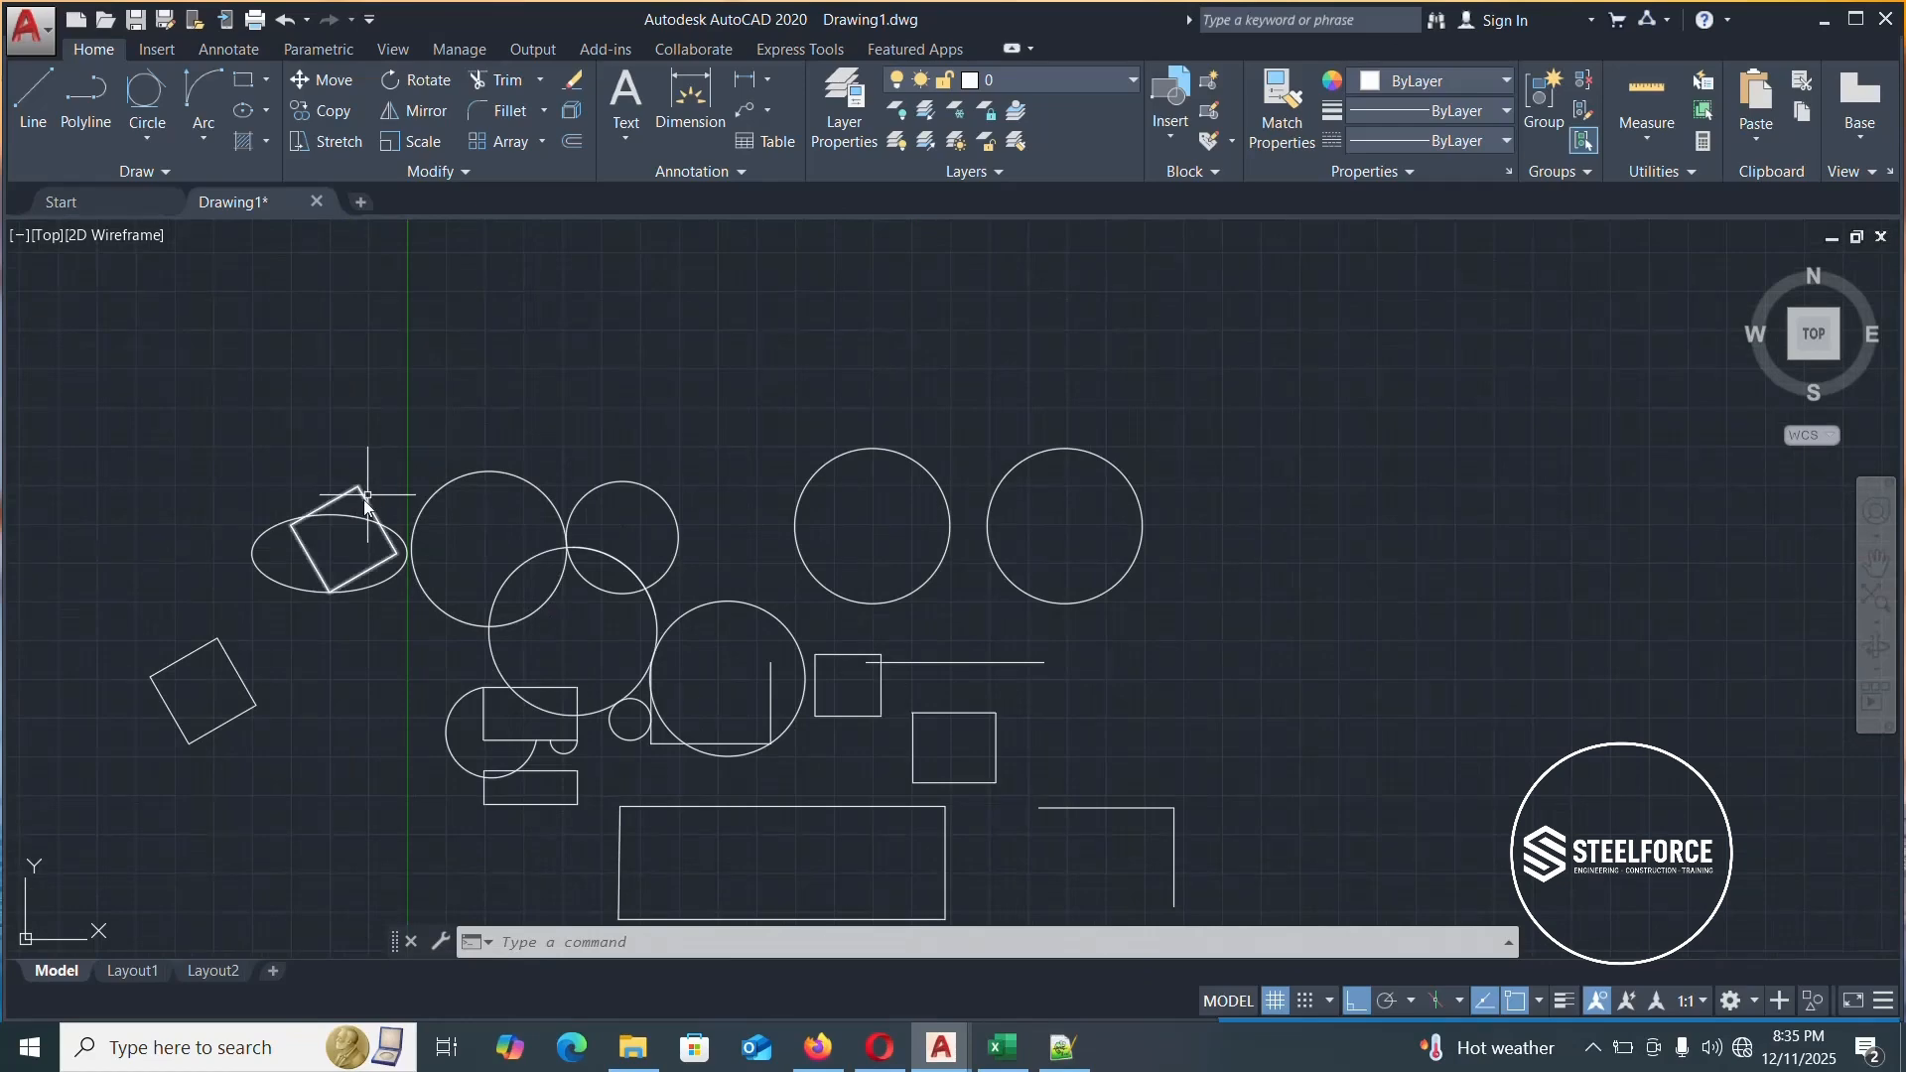
{"action": "scroll", "coordinate": [366, 496], "scroll_direction": "down", "scroll_amount": 2}
{"action": "scroll", "coordinate": [492, 550], "scroll_direction": "up", "scroll_amount": 8}
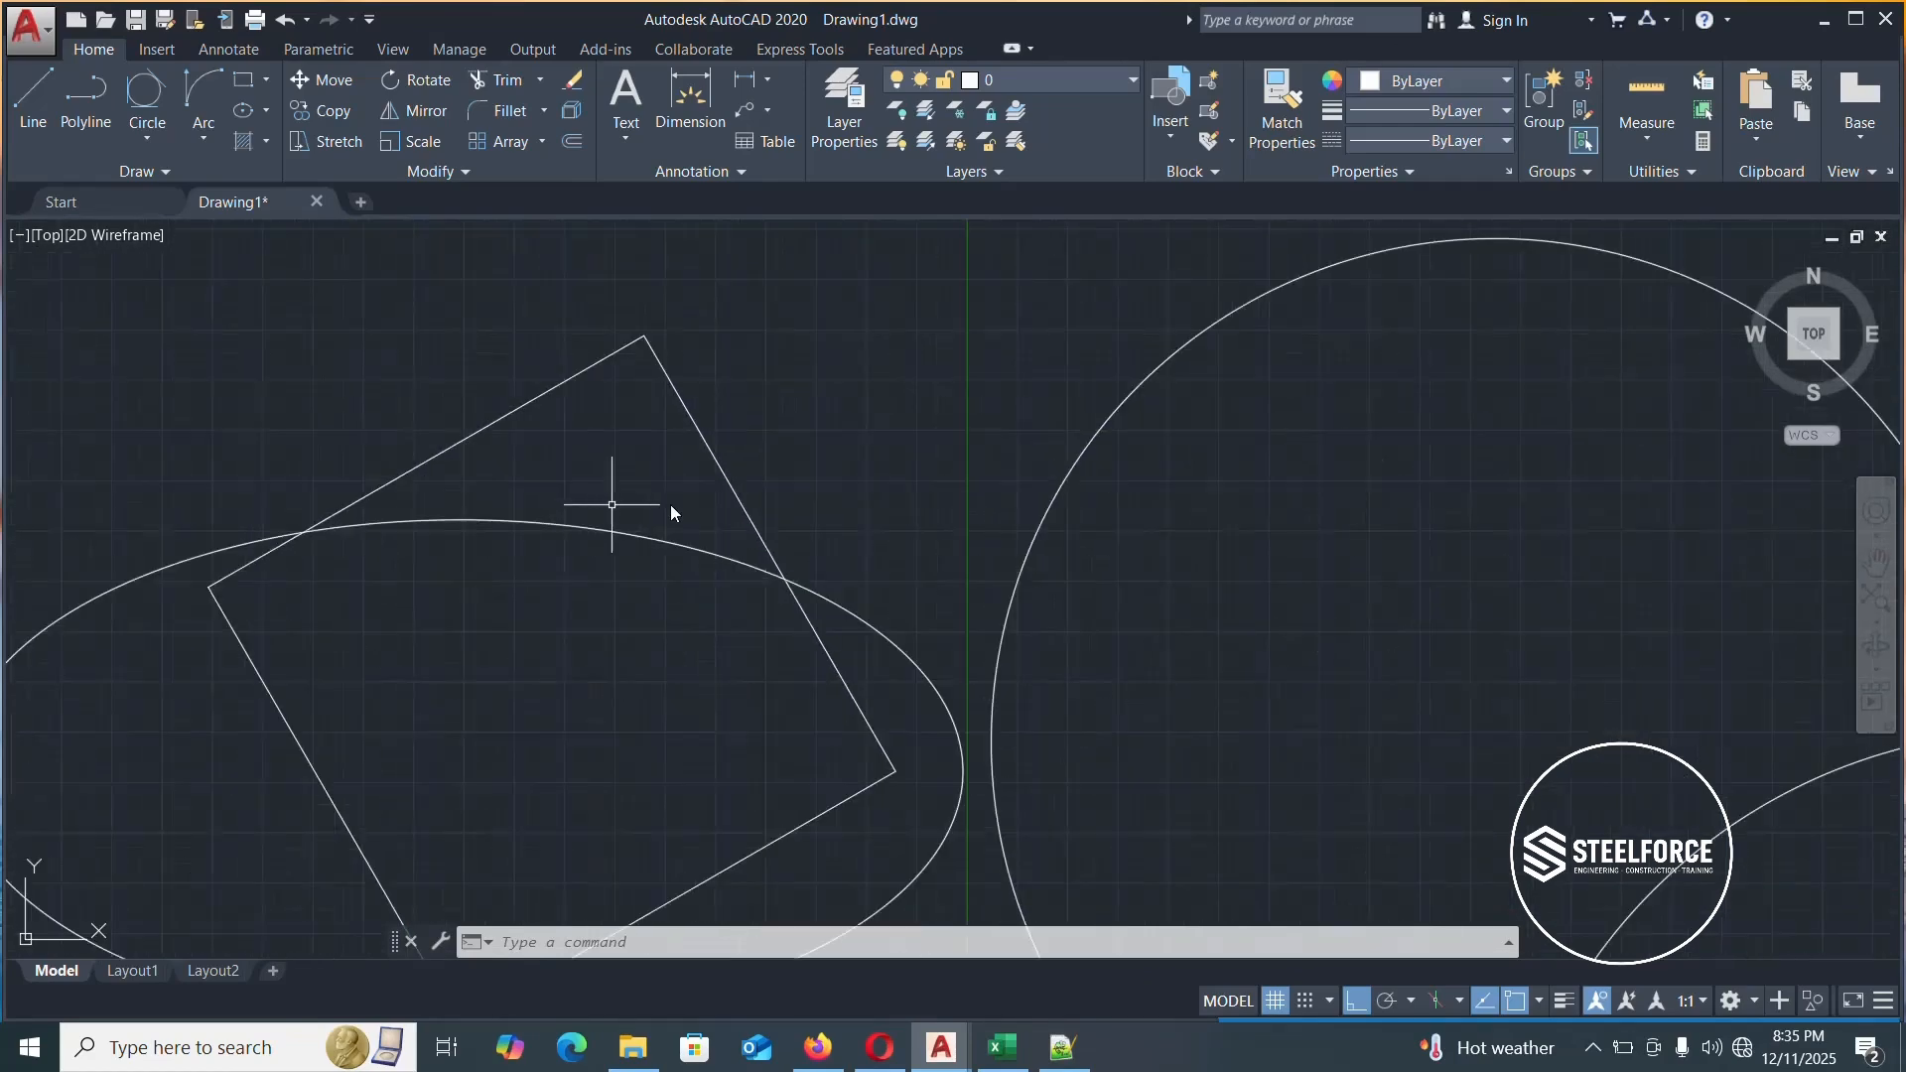
{"action": "scroll", "coordinate": [711, 498], "scroll_direction": "down", "scroll_amount": 2}
{"action": "left_click", "coordinate": [718, 490]}
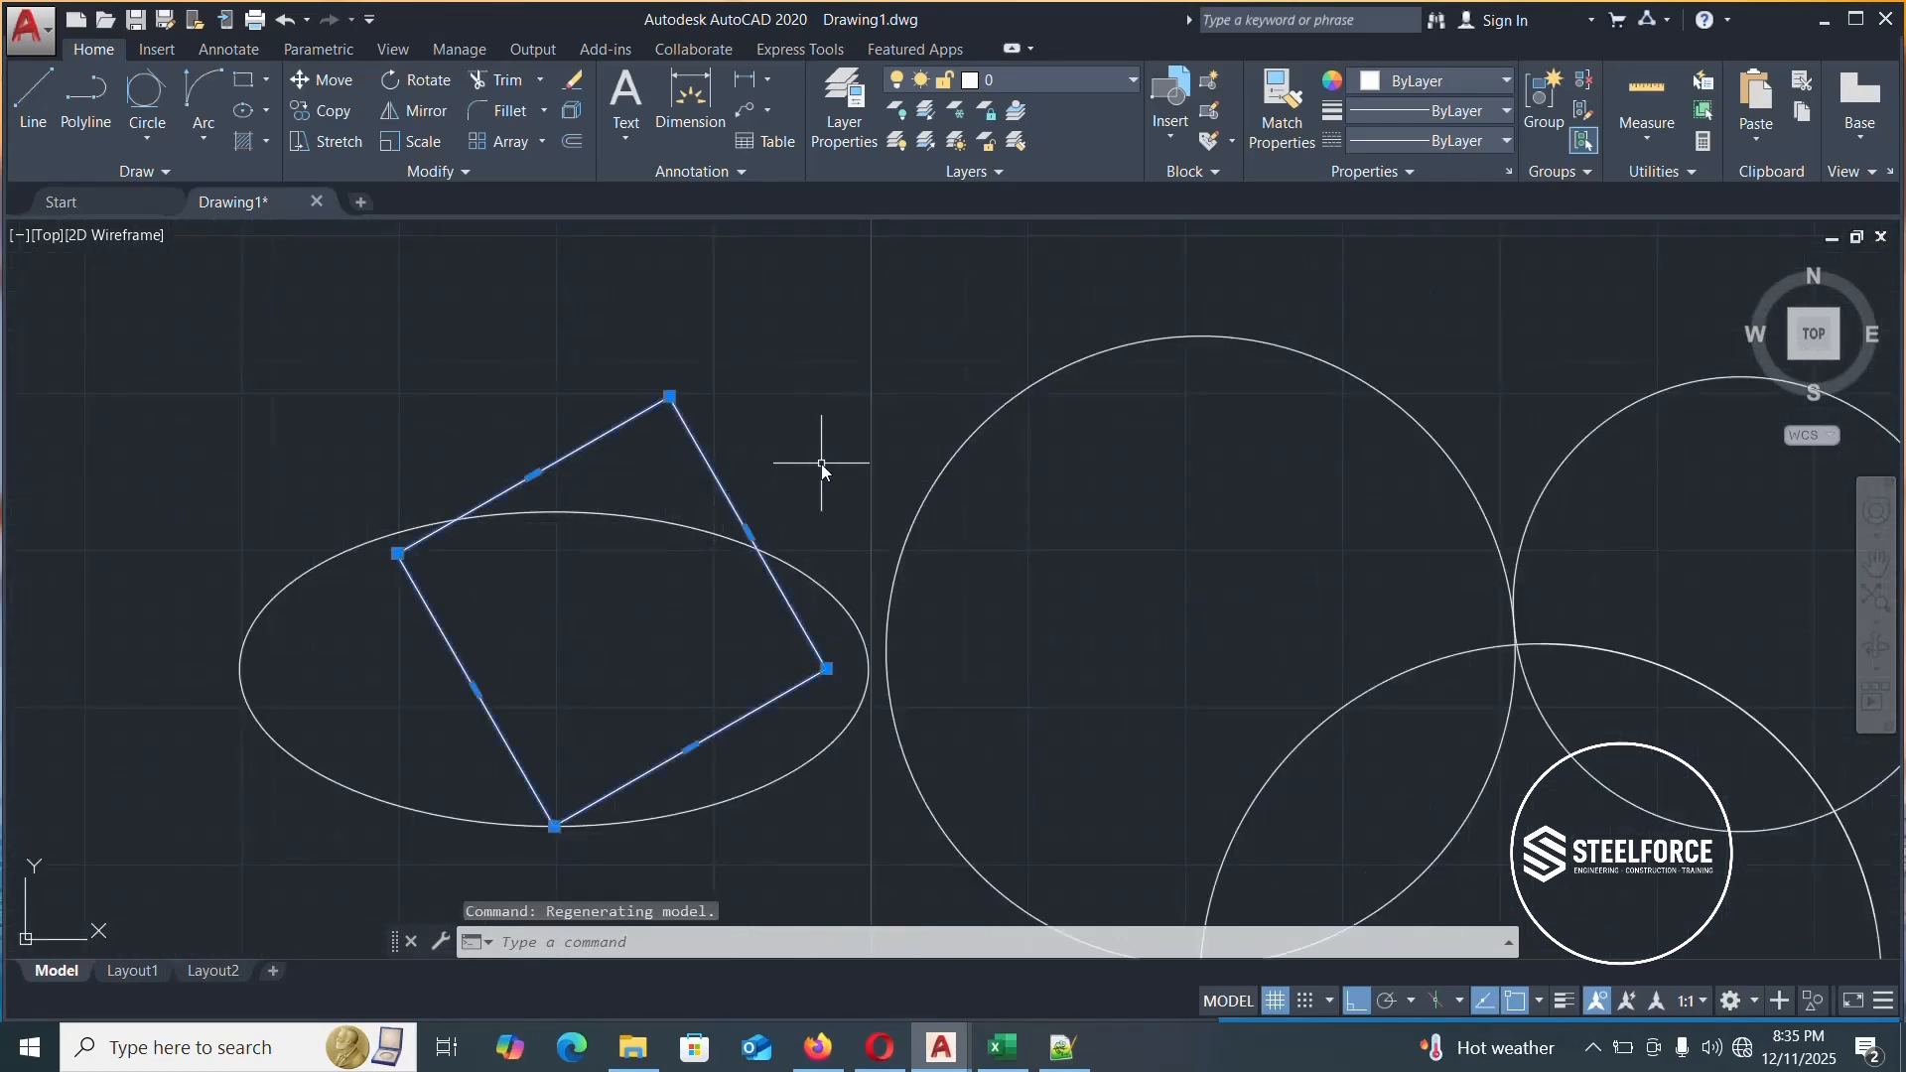
{"action": "key", "text": "Escape"}
{"action": "key", "text": "Escape"}
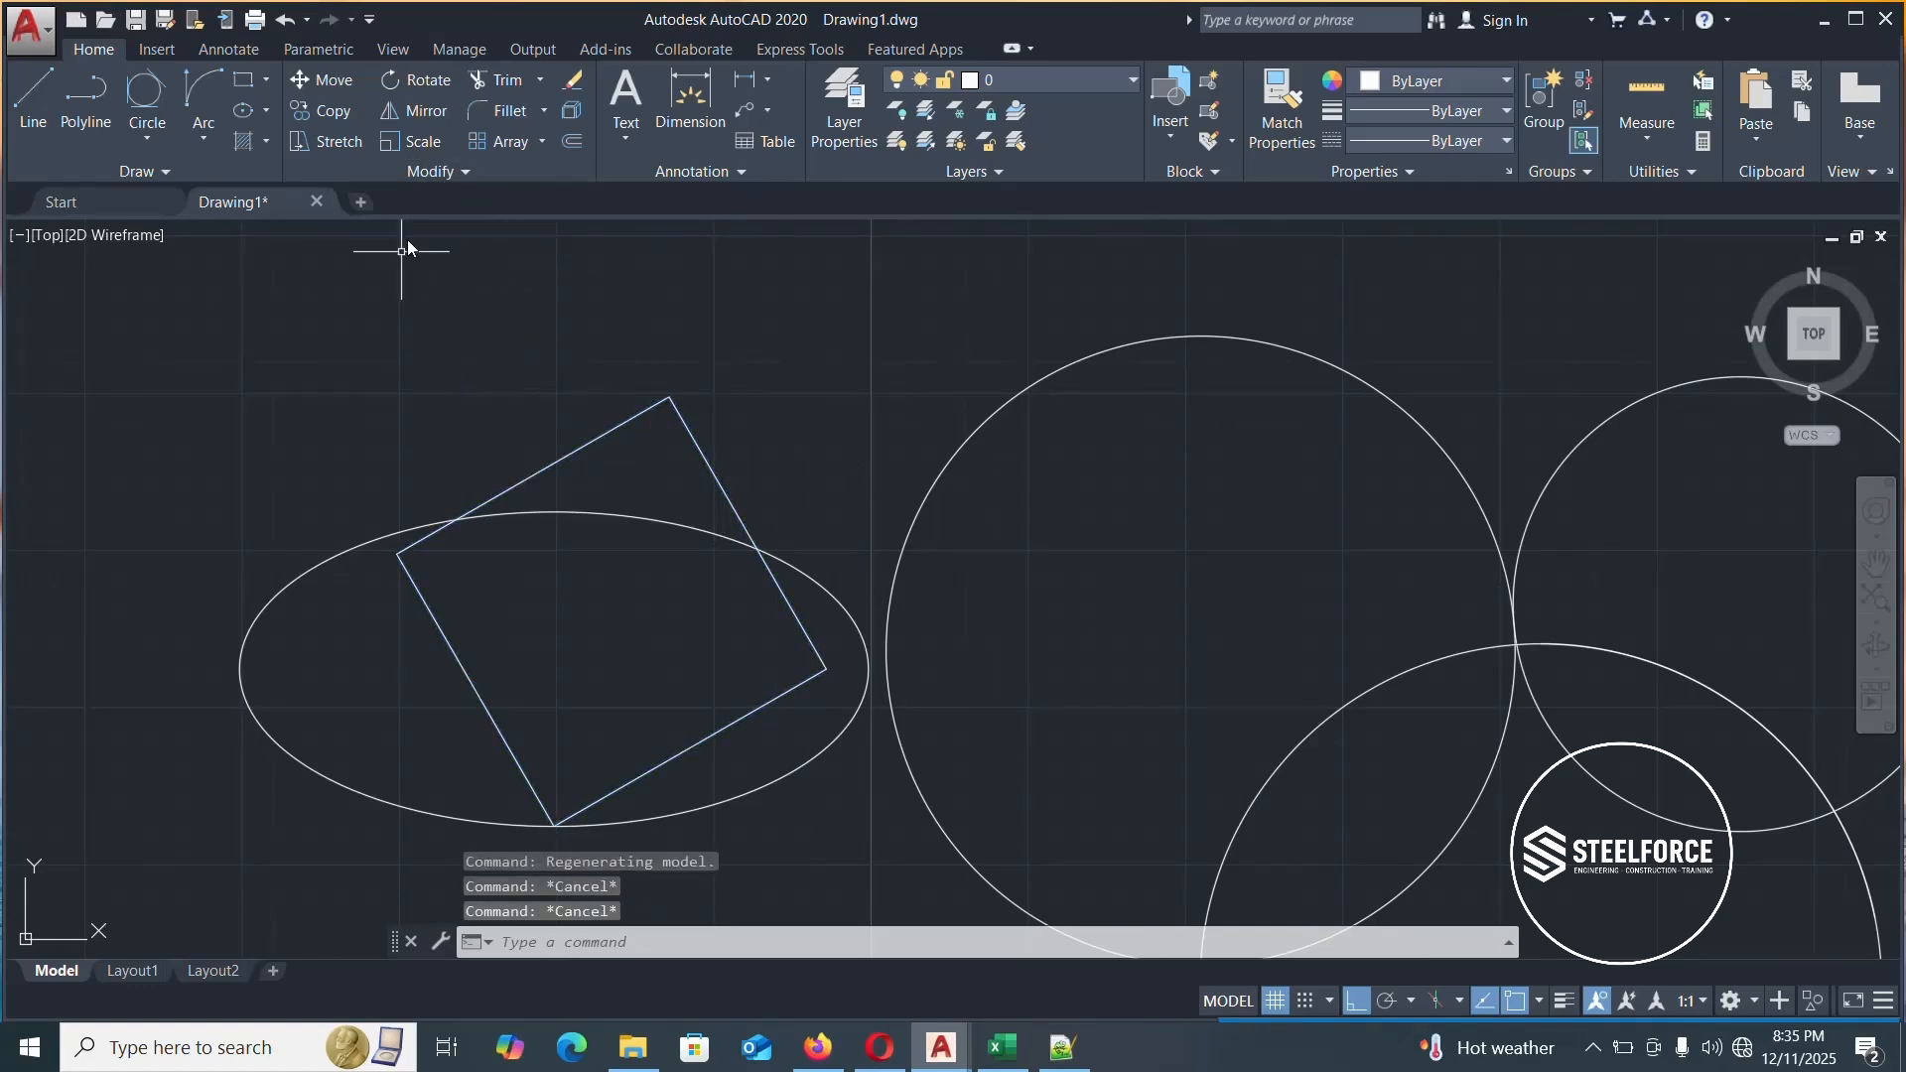
Scale the tilted square overlapping the ellipse about its centre by a factor of 1
{"action": "left_click", "coordinate": [421, 143]}
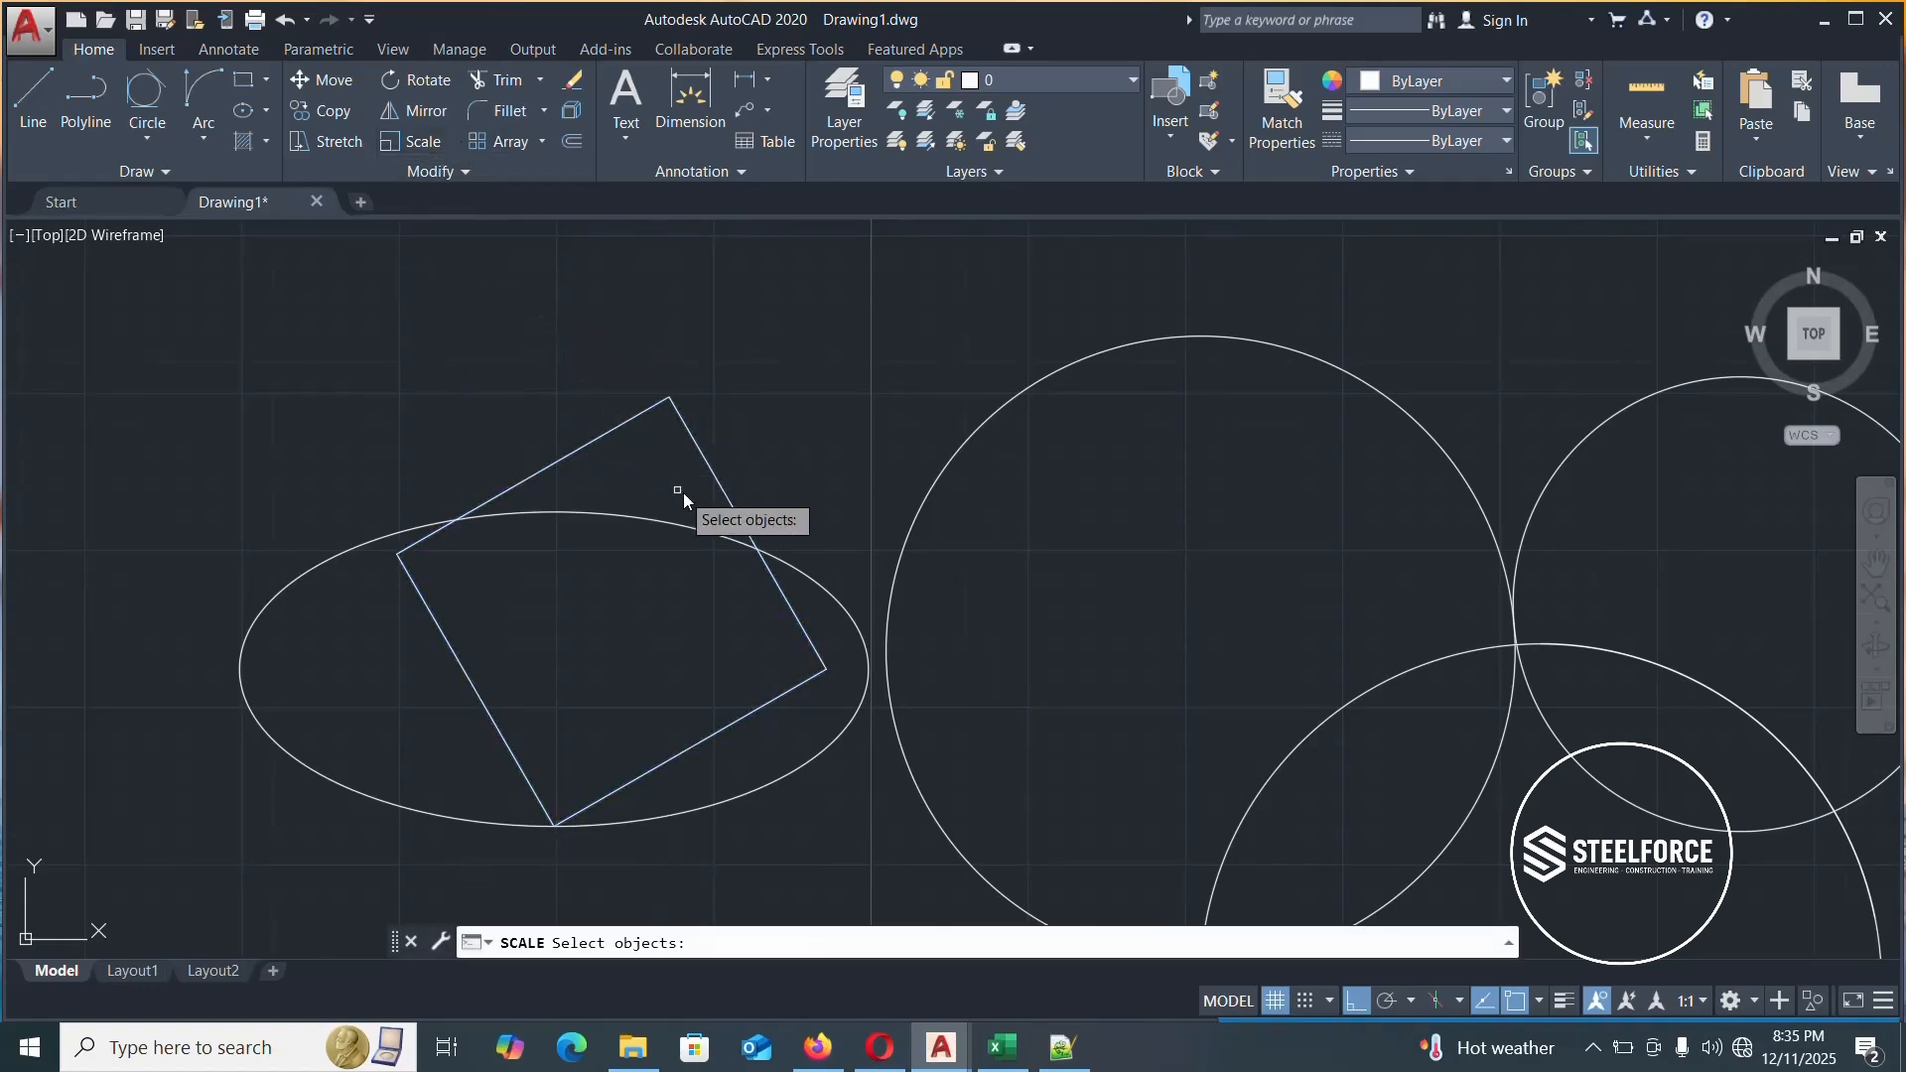
{"action": "left_click", "coordinate": [707, 461]}
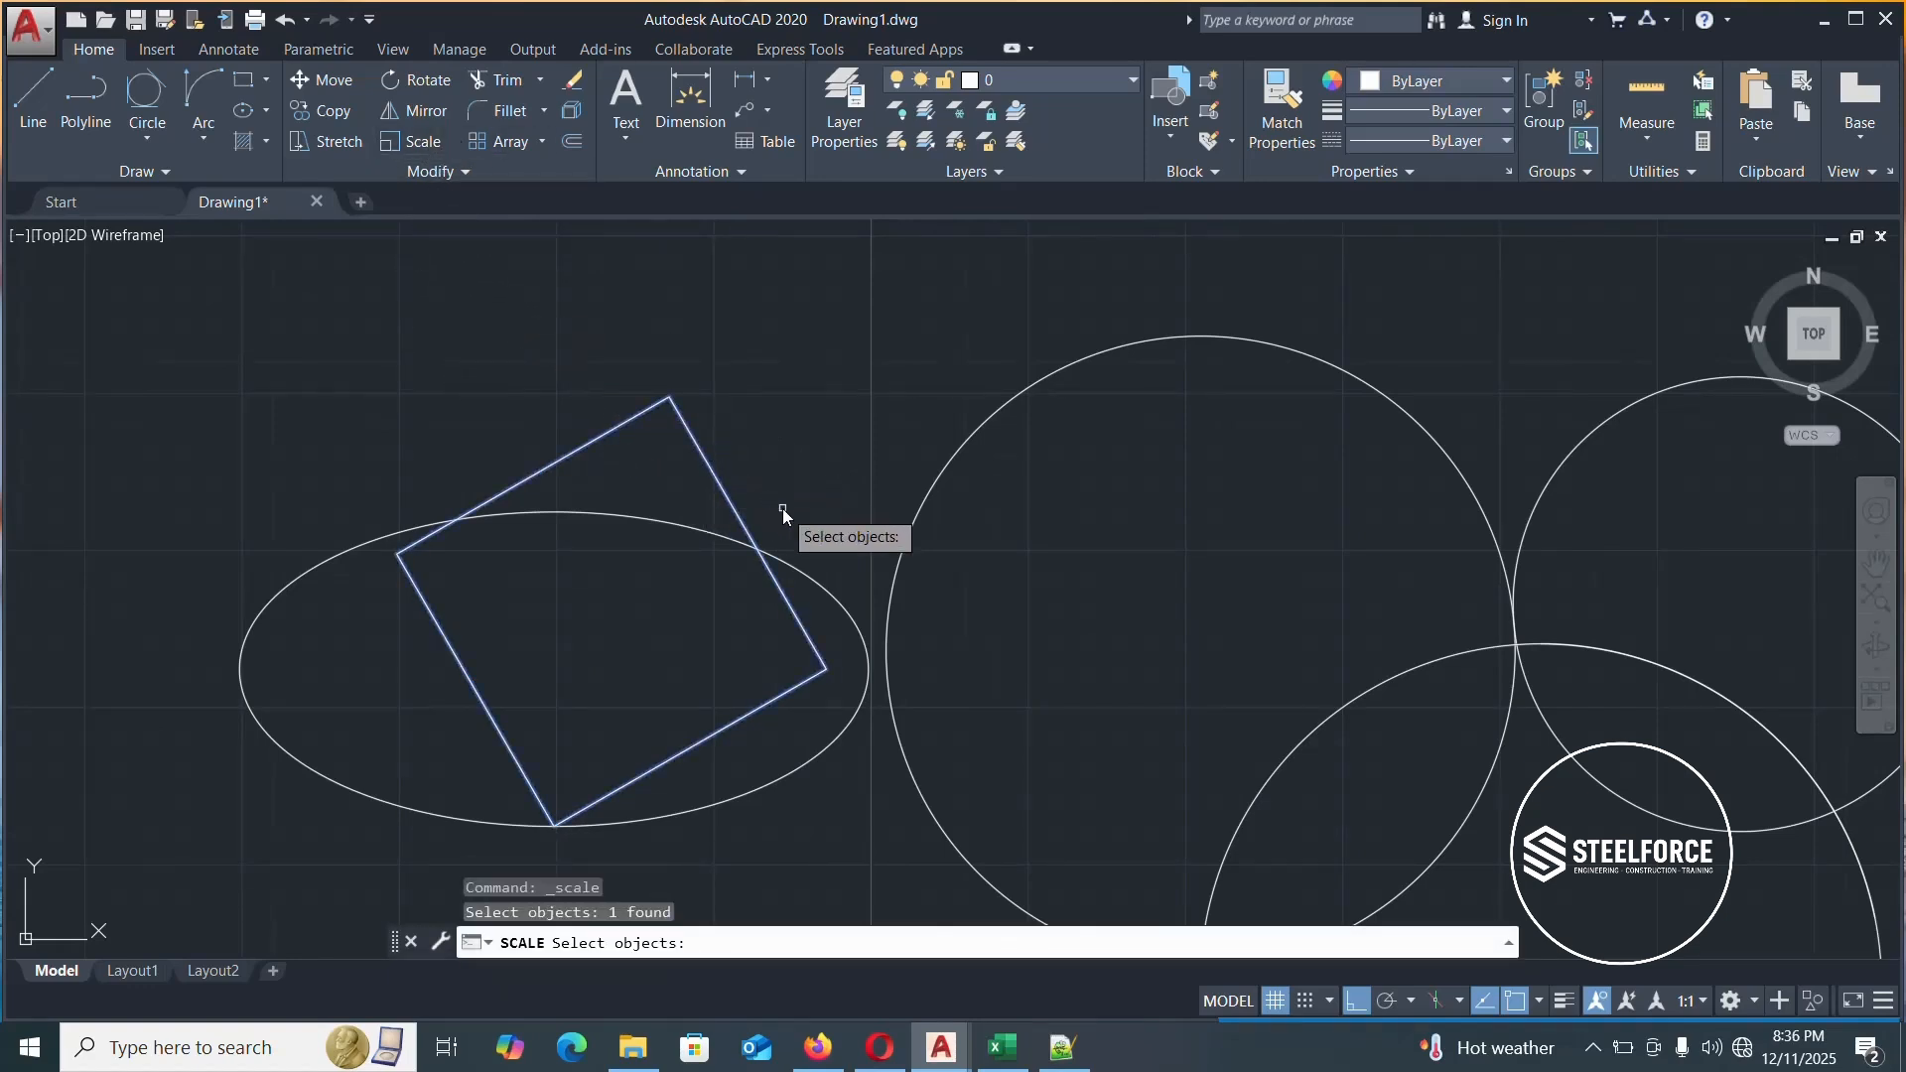
{"action": "key", "text": "Return"}
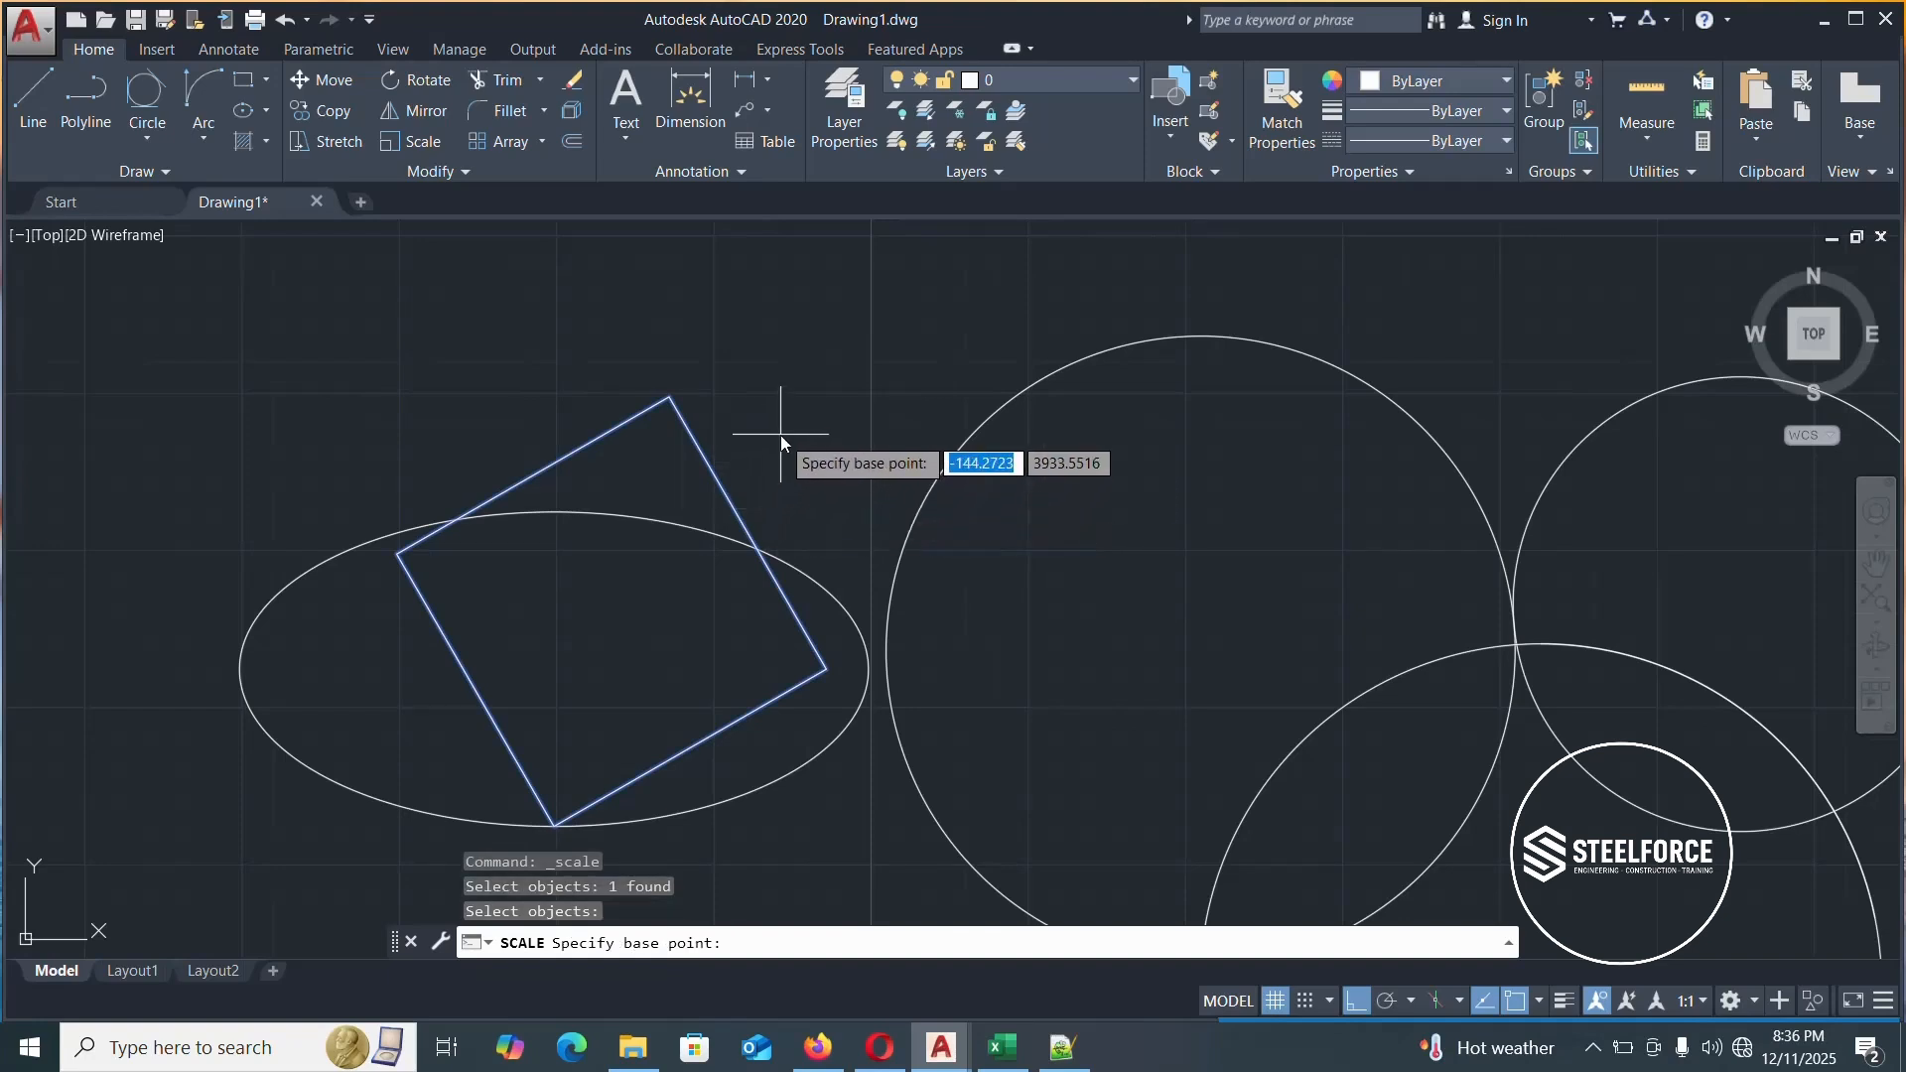
{"action": "left_click", "coordinate": [614, 609]}
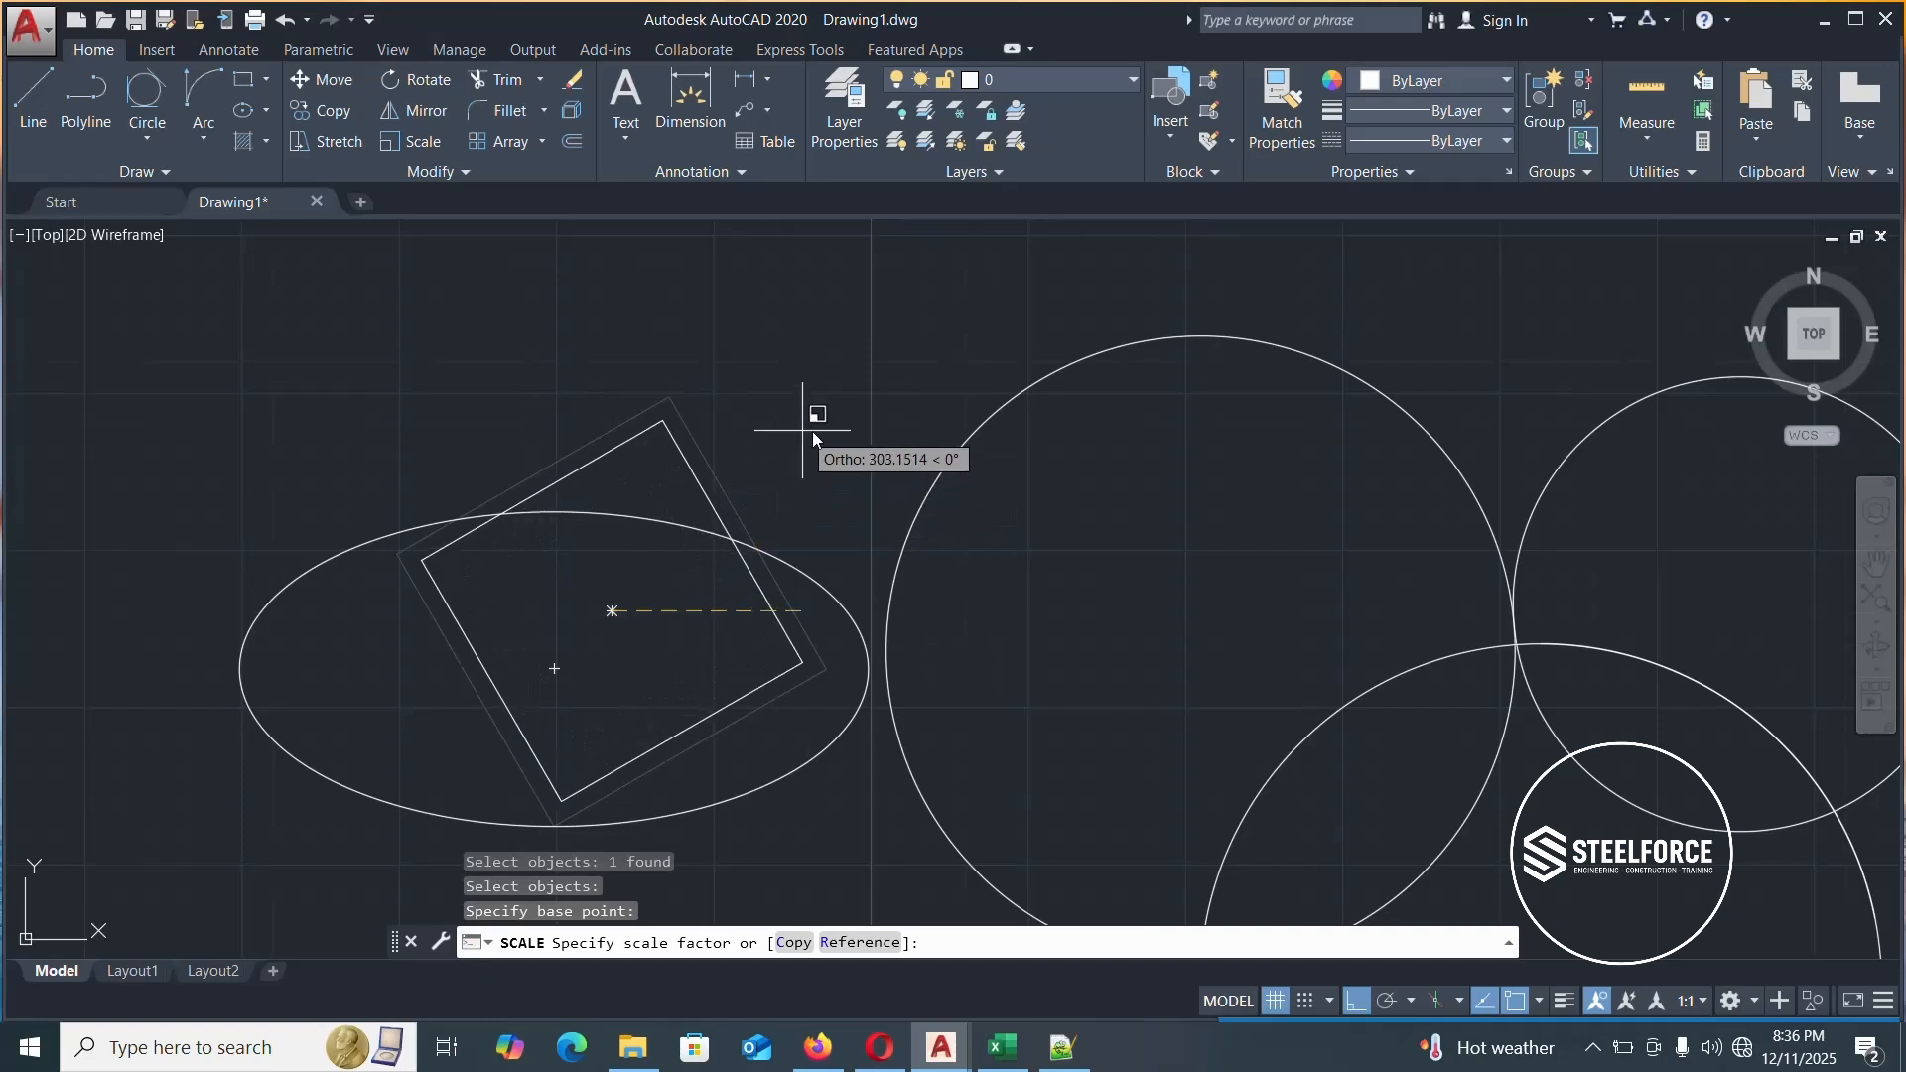
{"action": "type", "text": "1"}
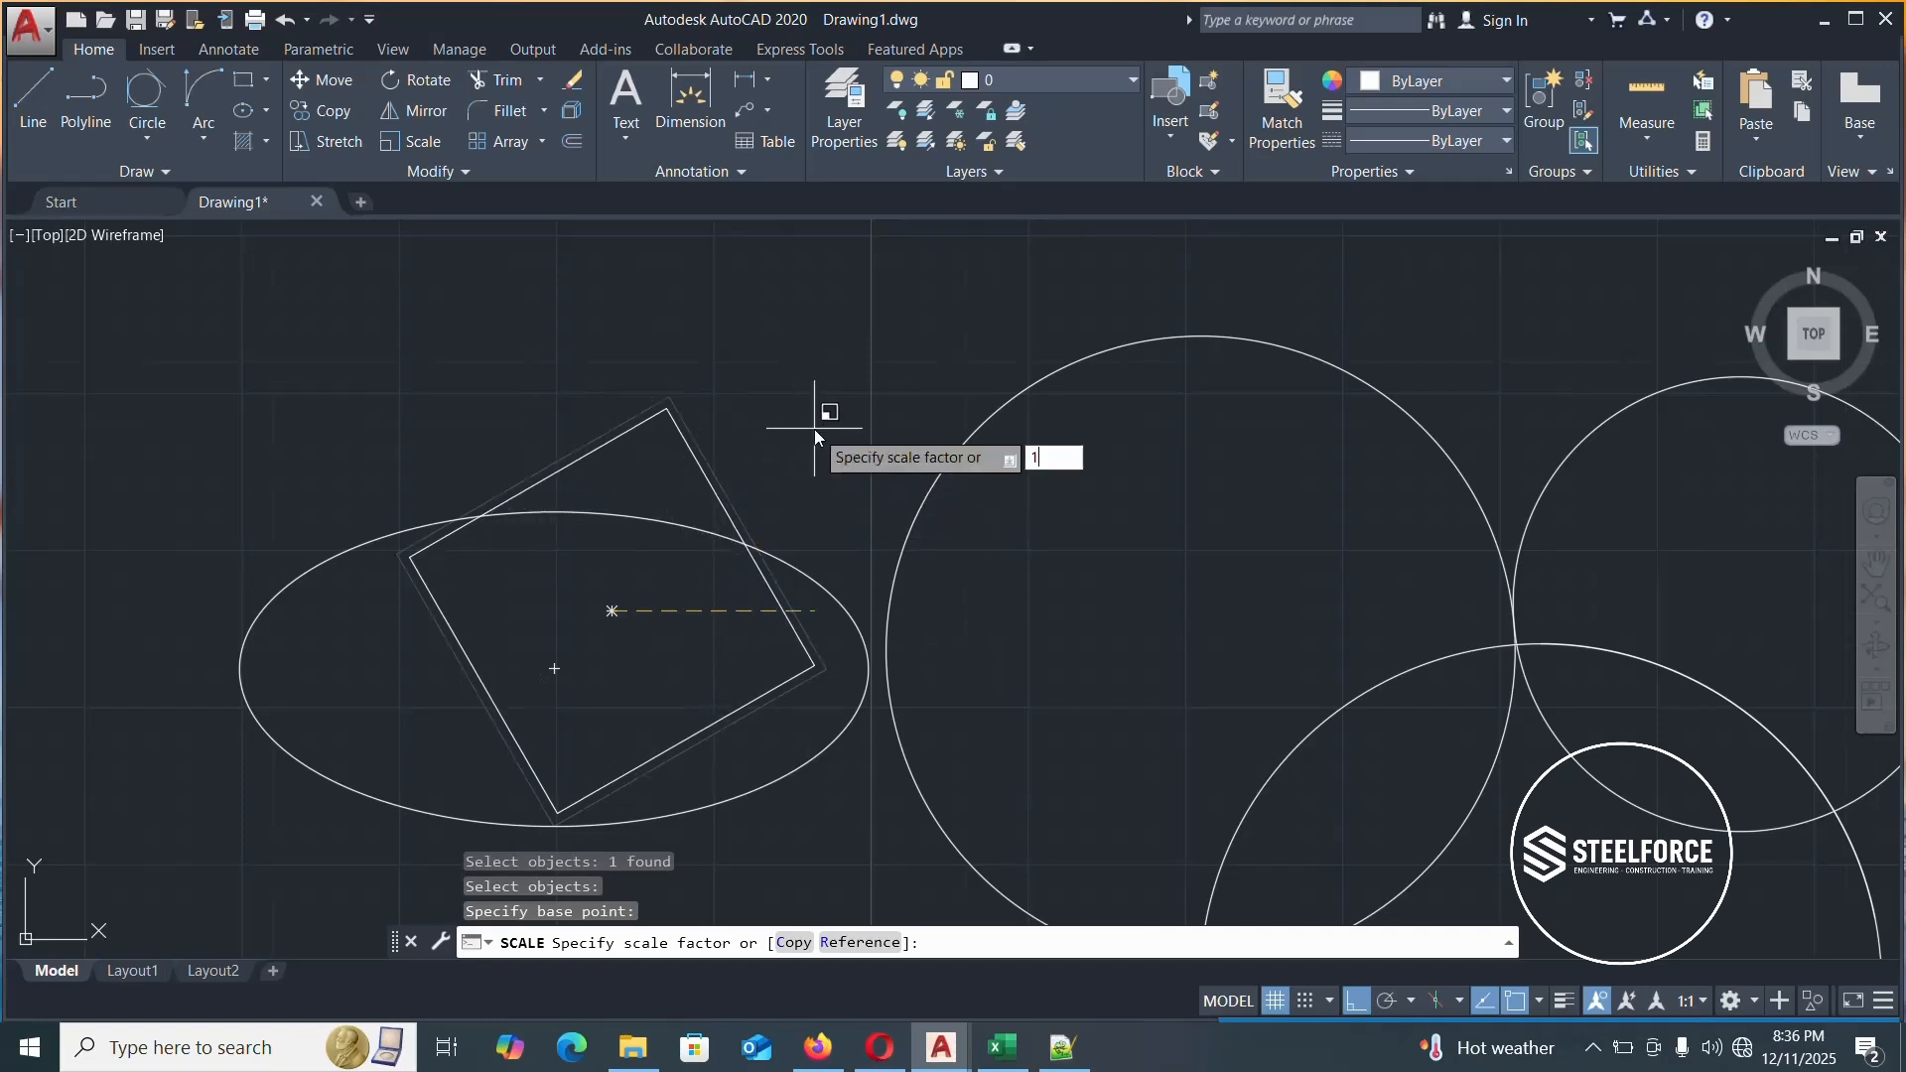
{"action": "key", "text": "Return"}
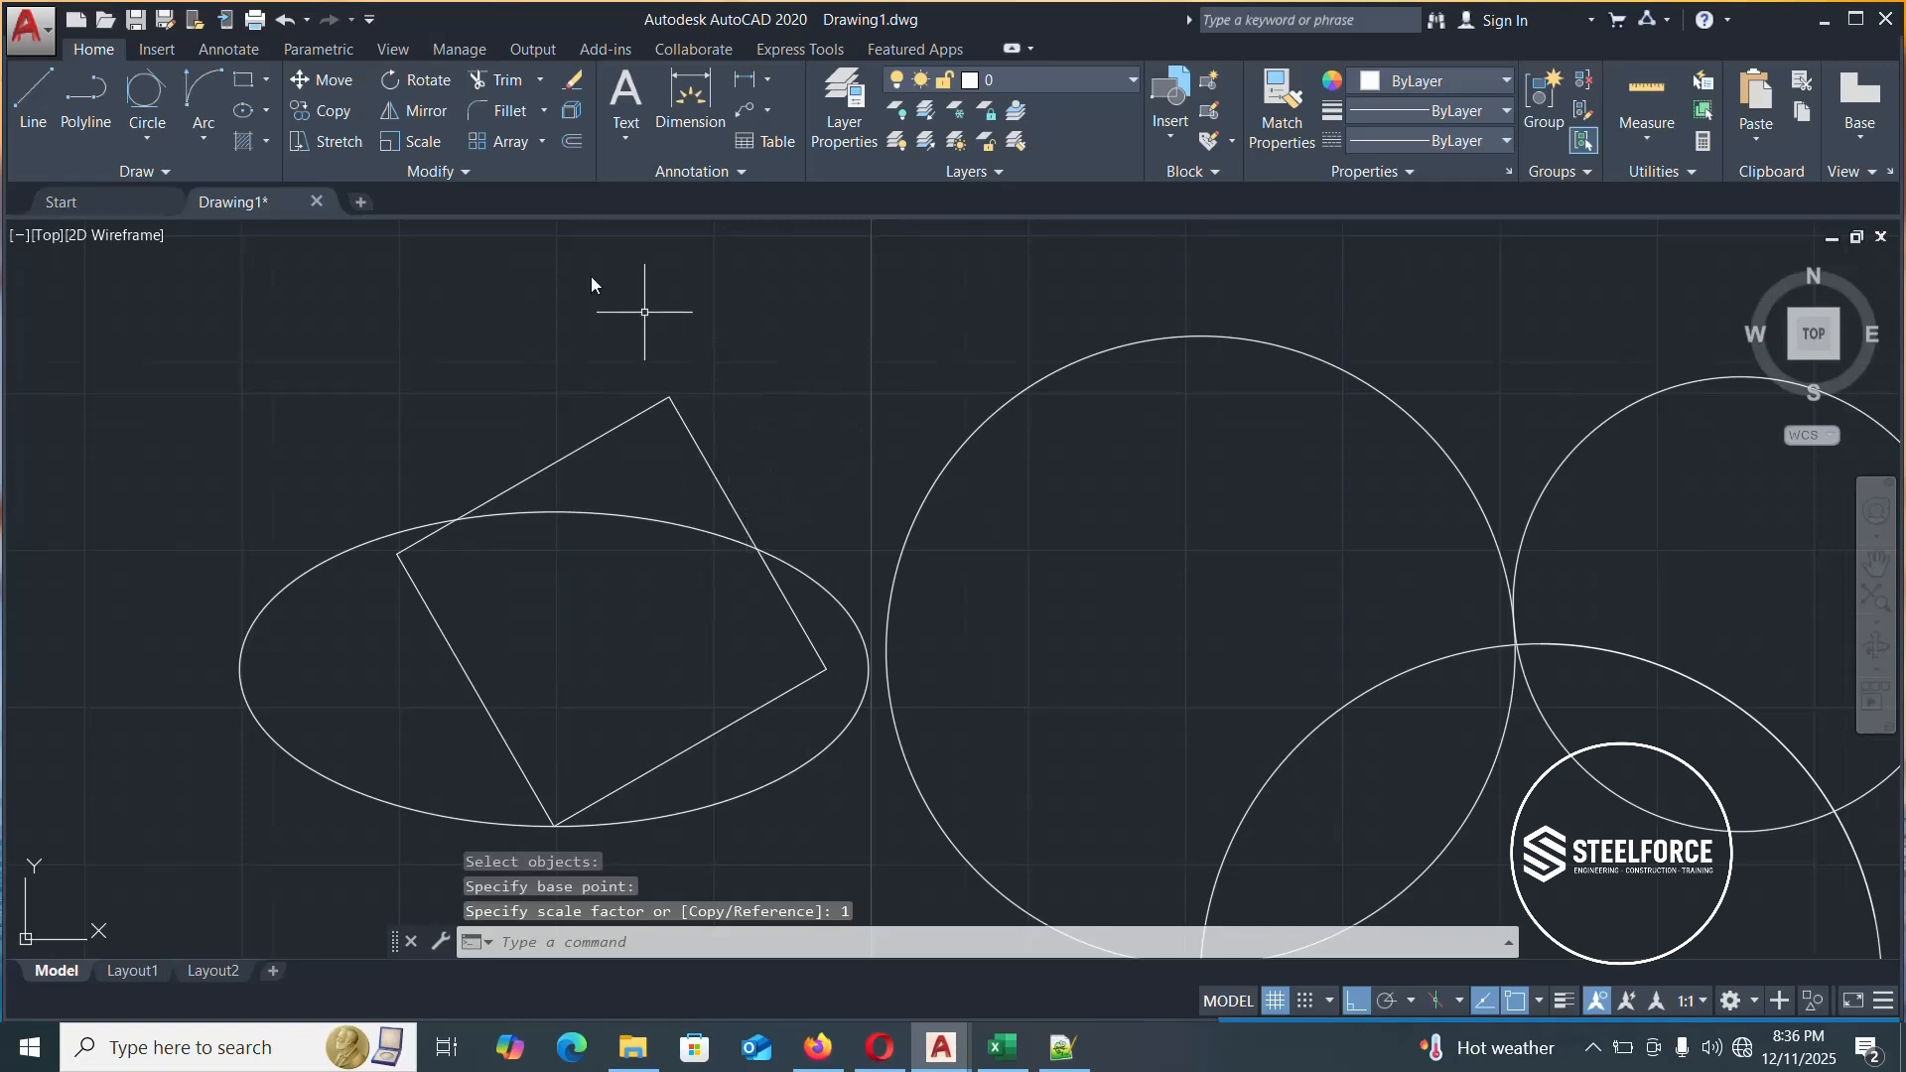
Scale the tilted square over the ellipse about its centre by a factor of 2
{"action": "left_click", "coordinate": [415, 141]}
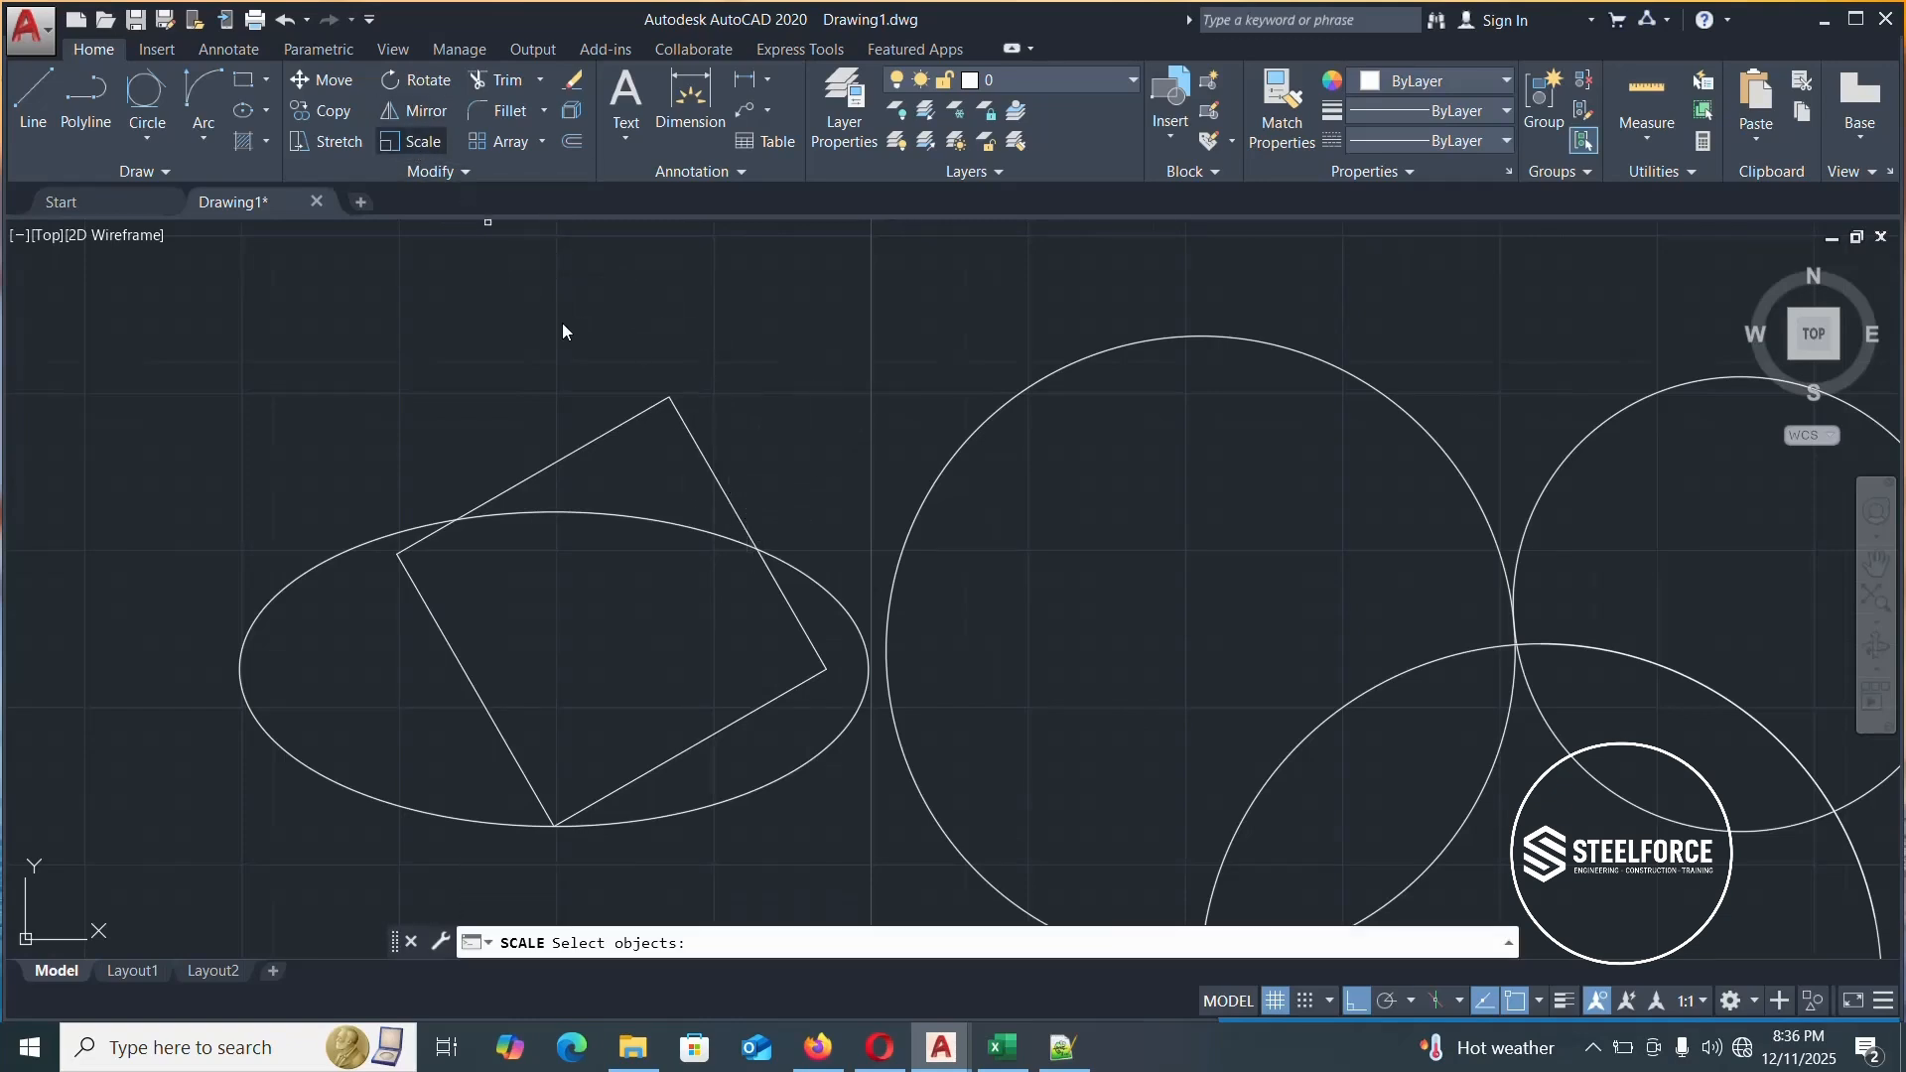
{"action": "left_click", "coordinate": [703, 462]}
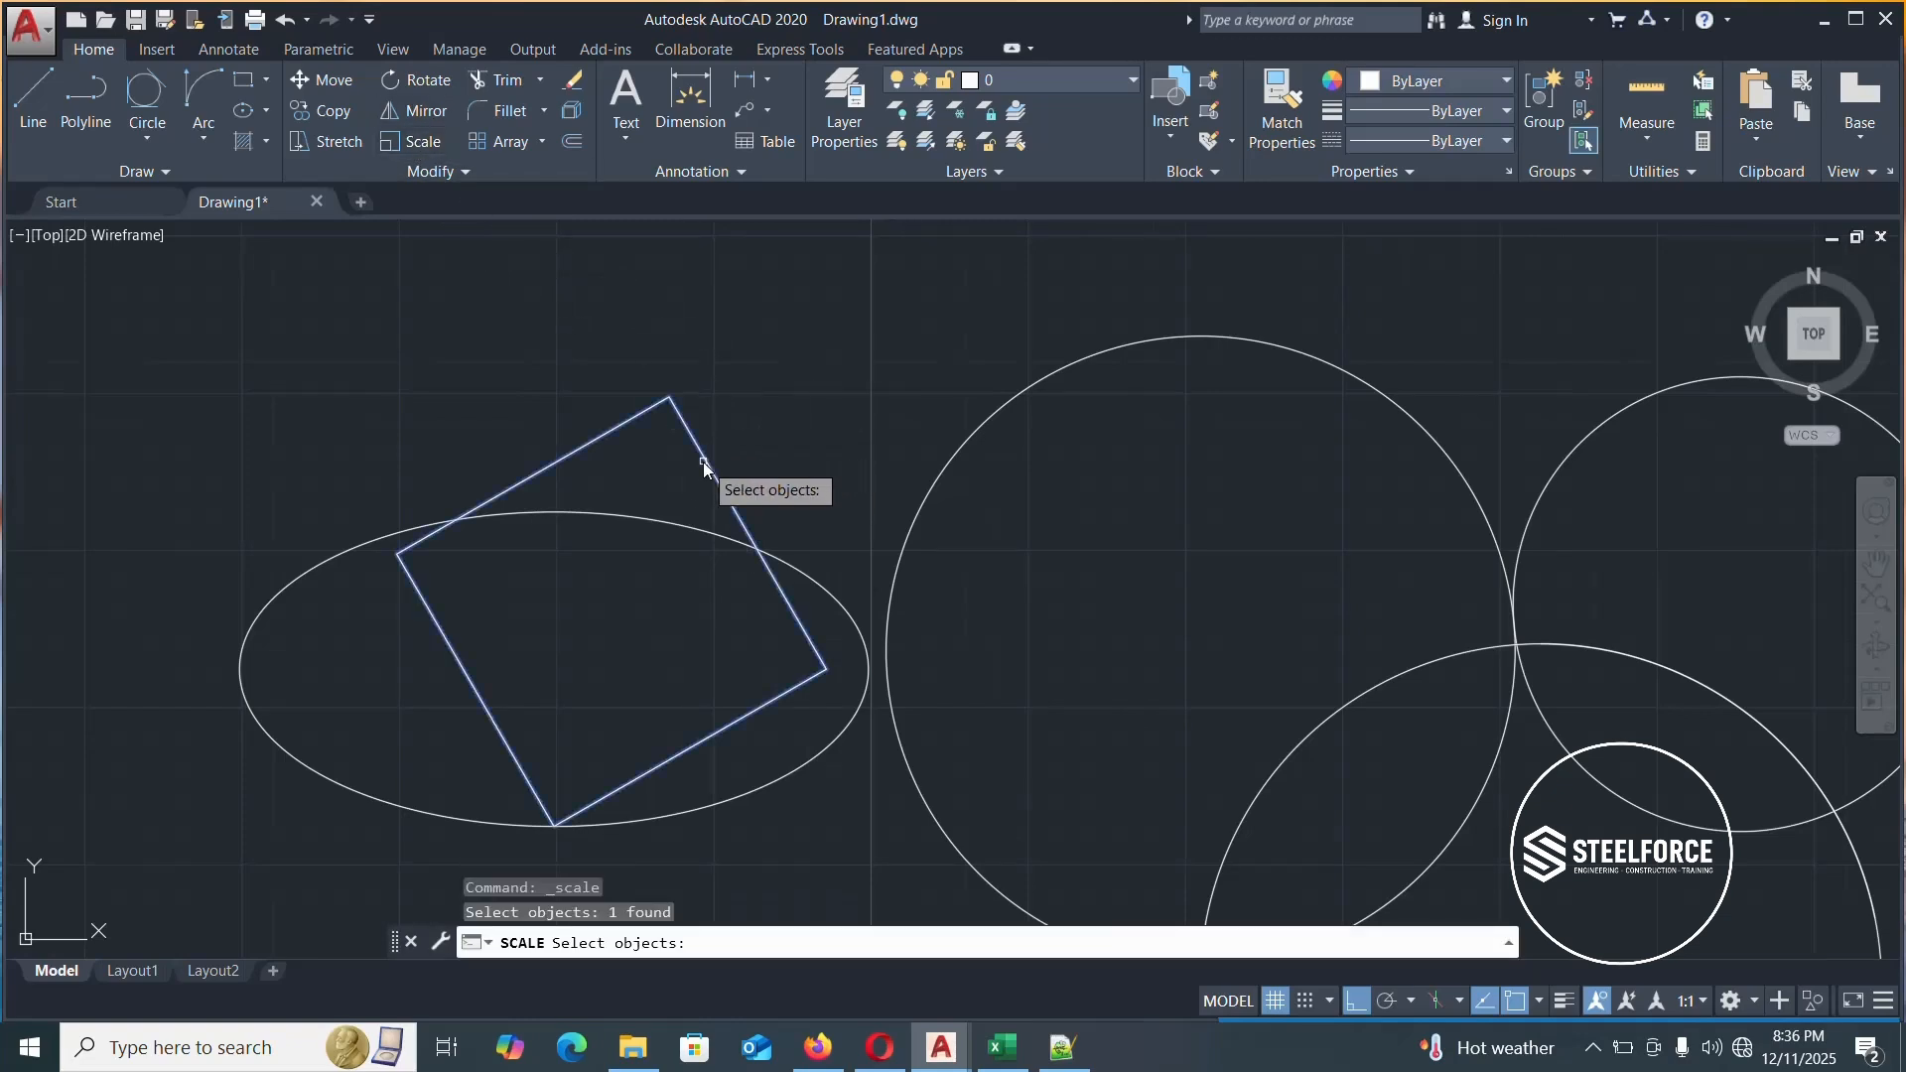
{"action": "key", "text": "Return"}
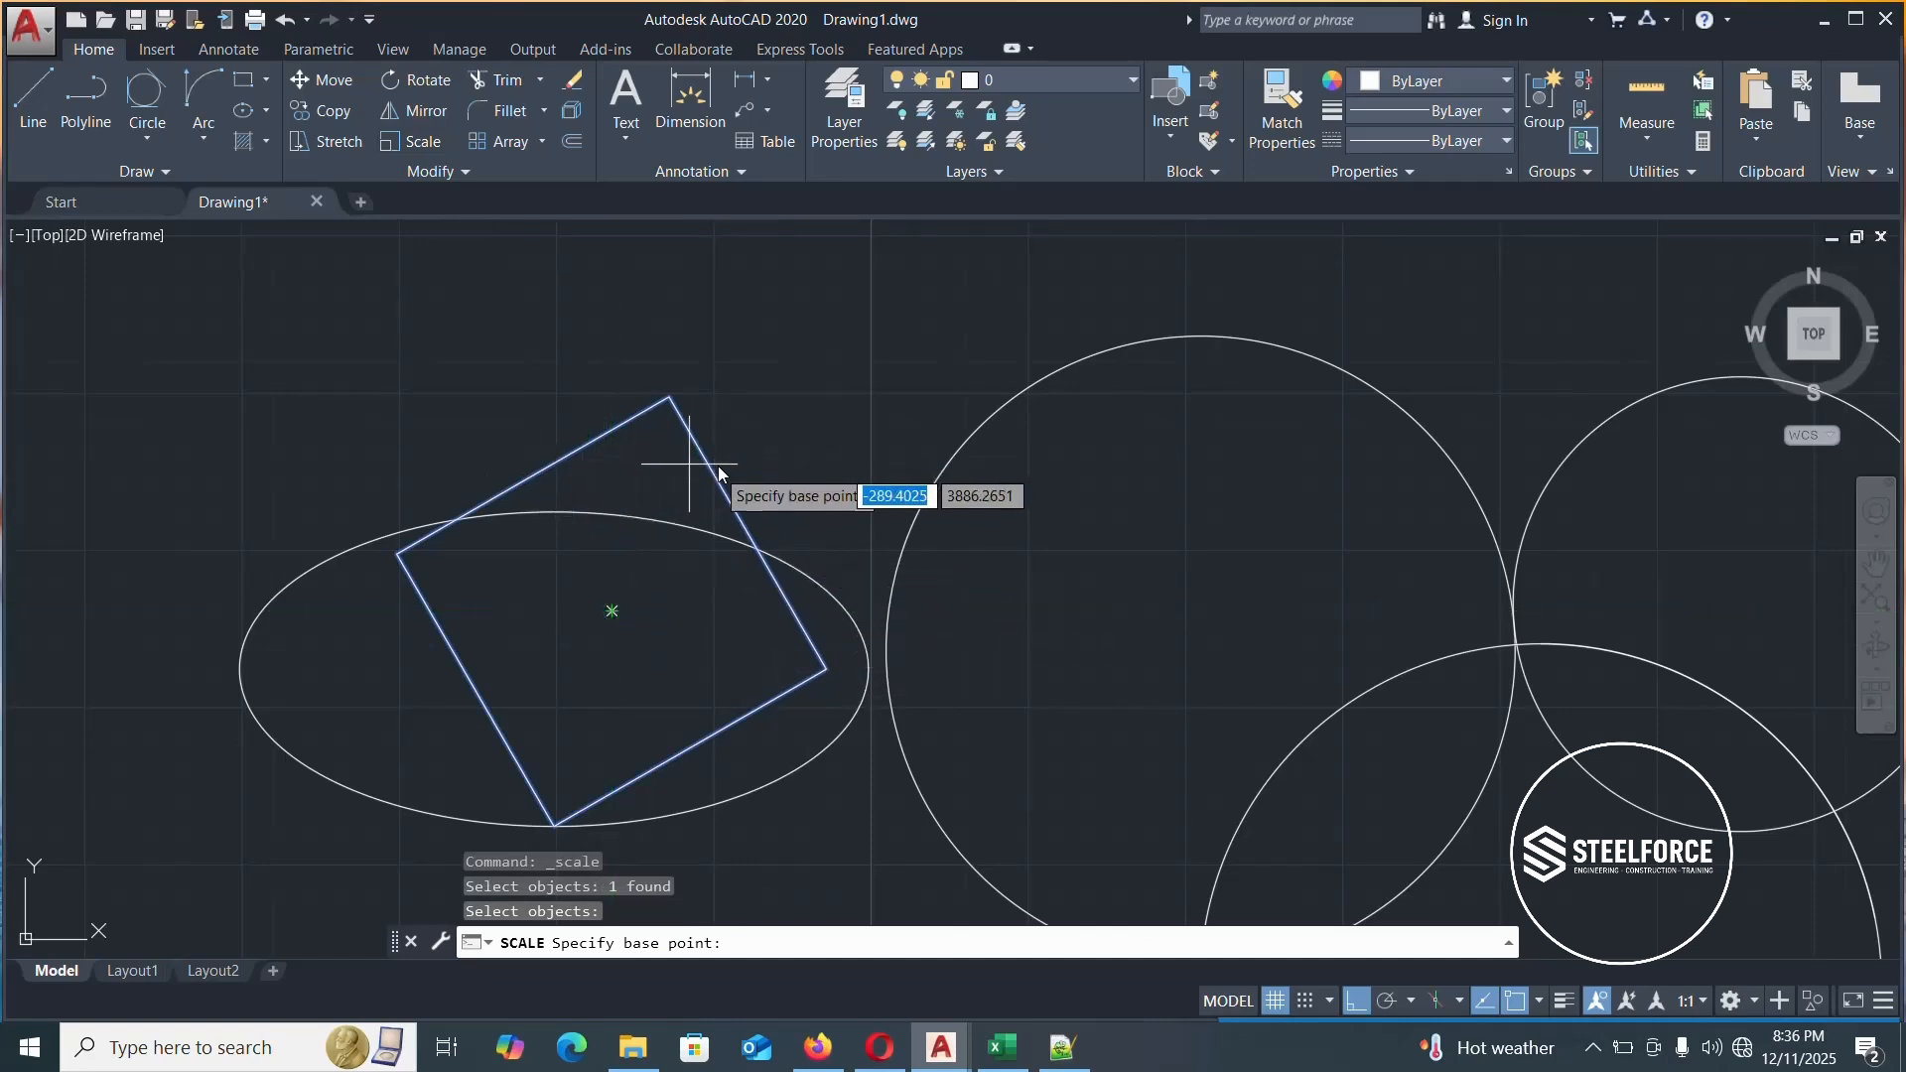
{"action": "left_click", "coordinate": [612, 615]}
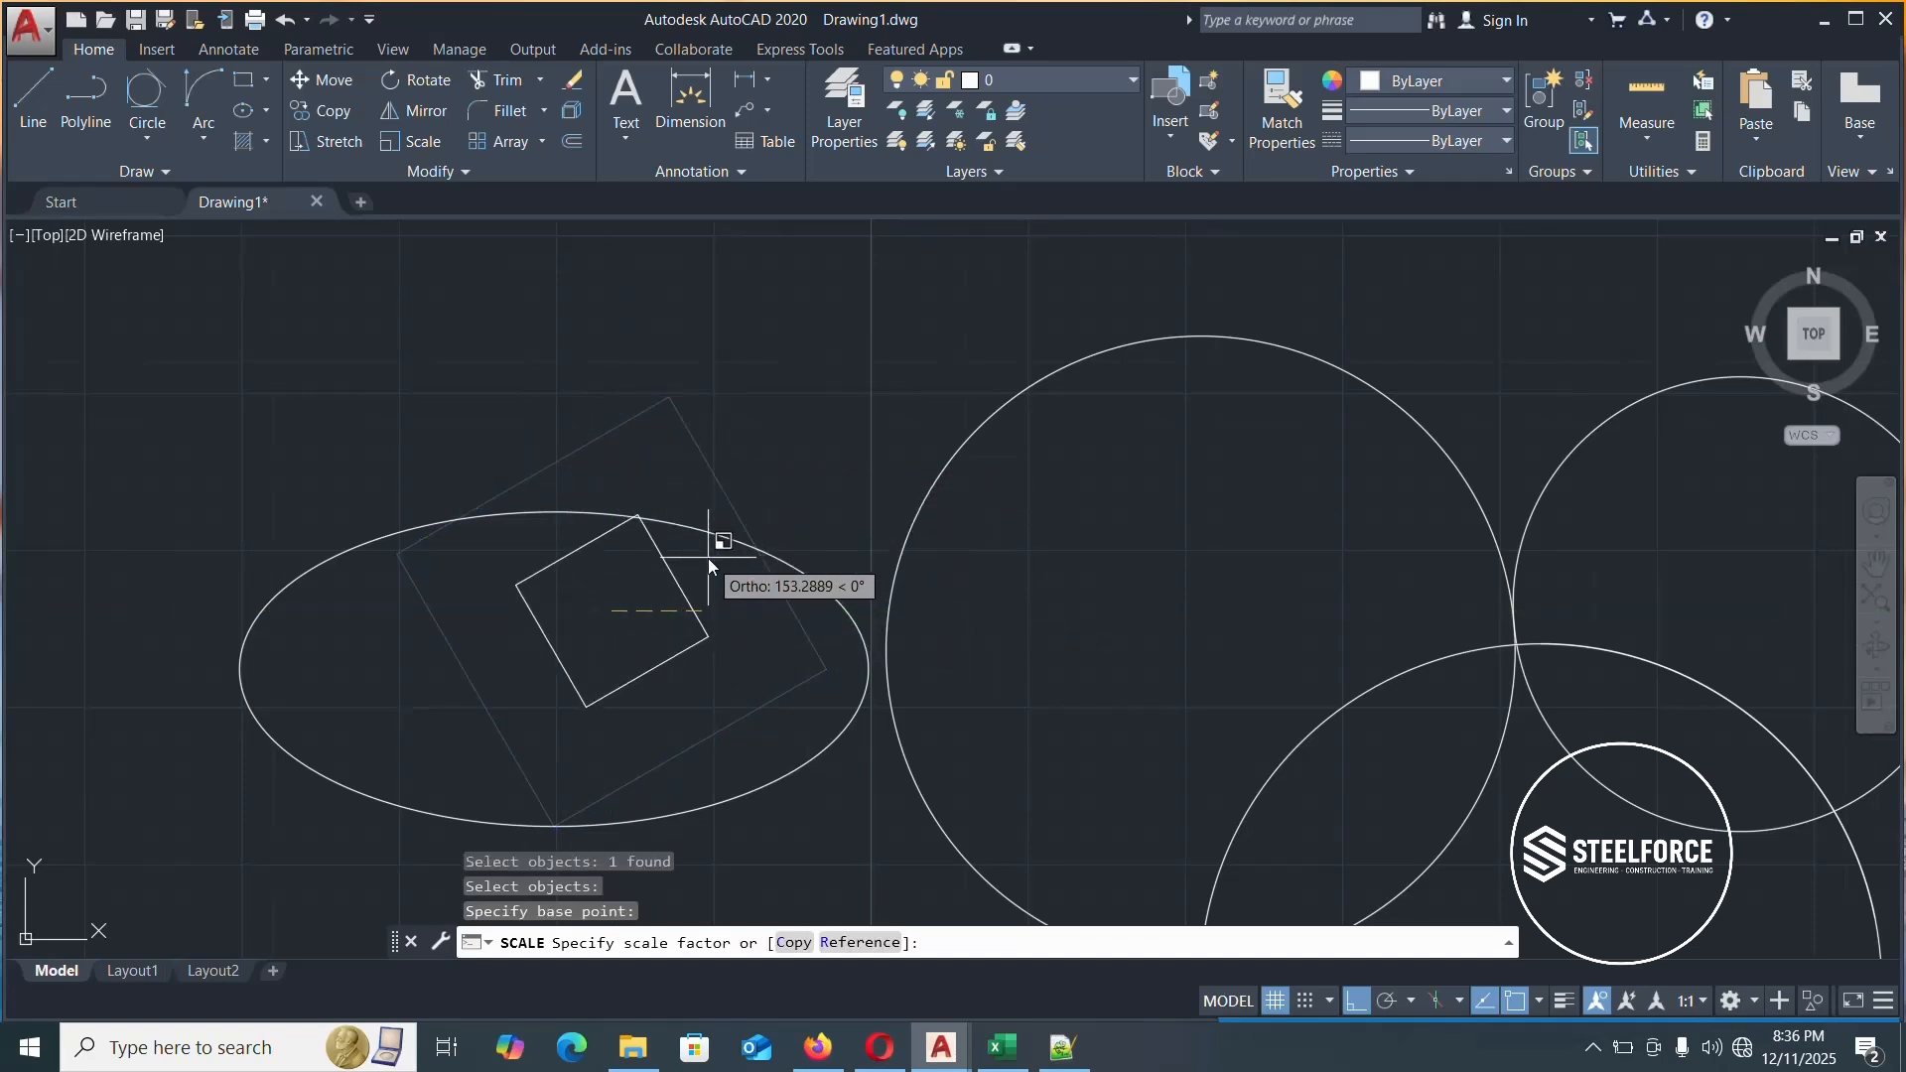
{"action": "type", "text": "2"}
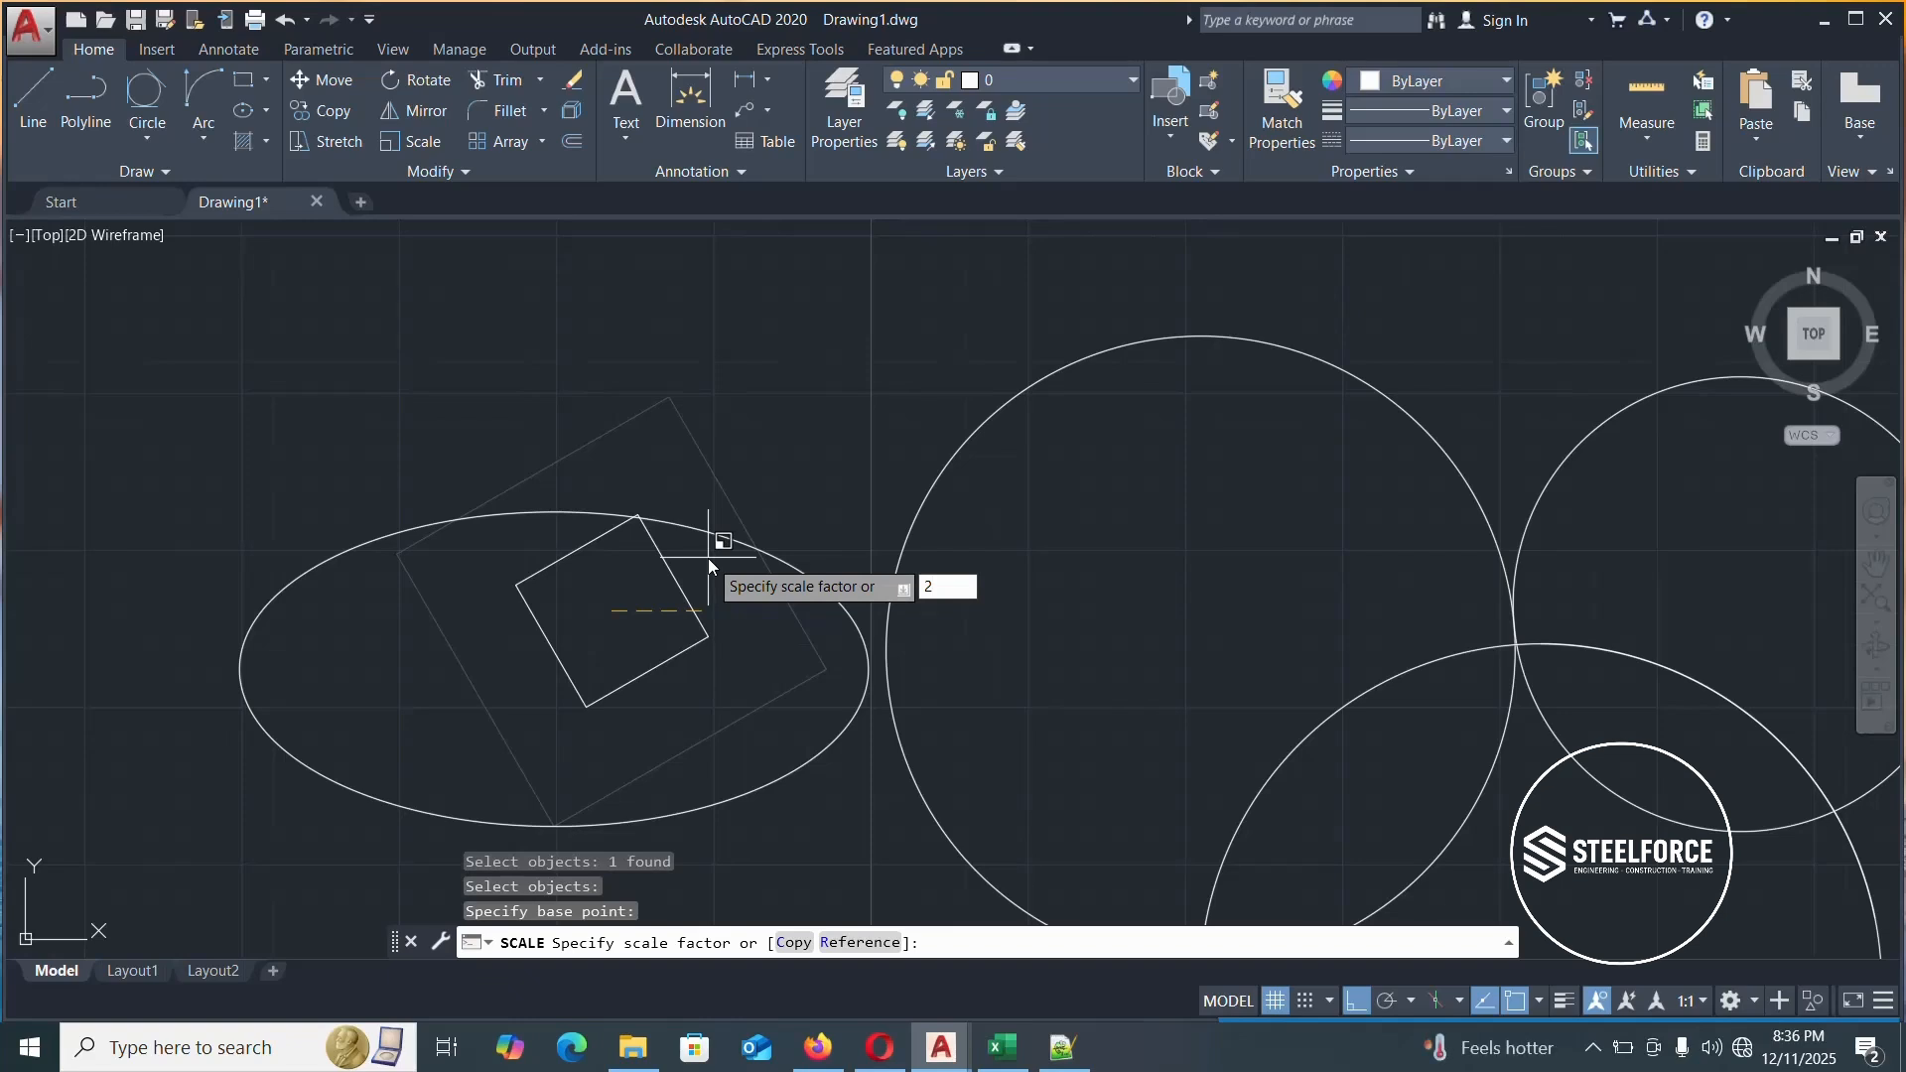
{"action": "key", "text": "Return"}
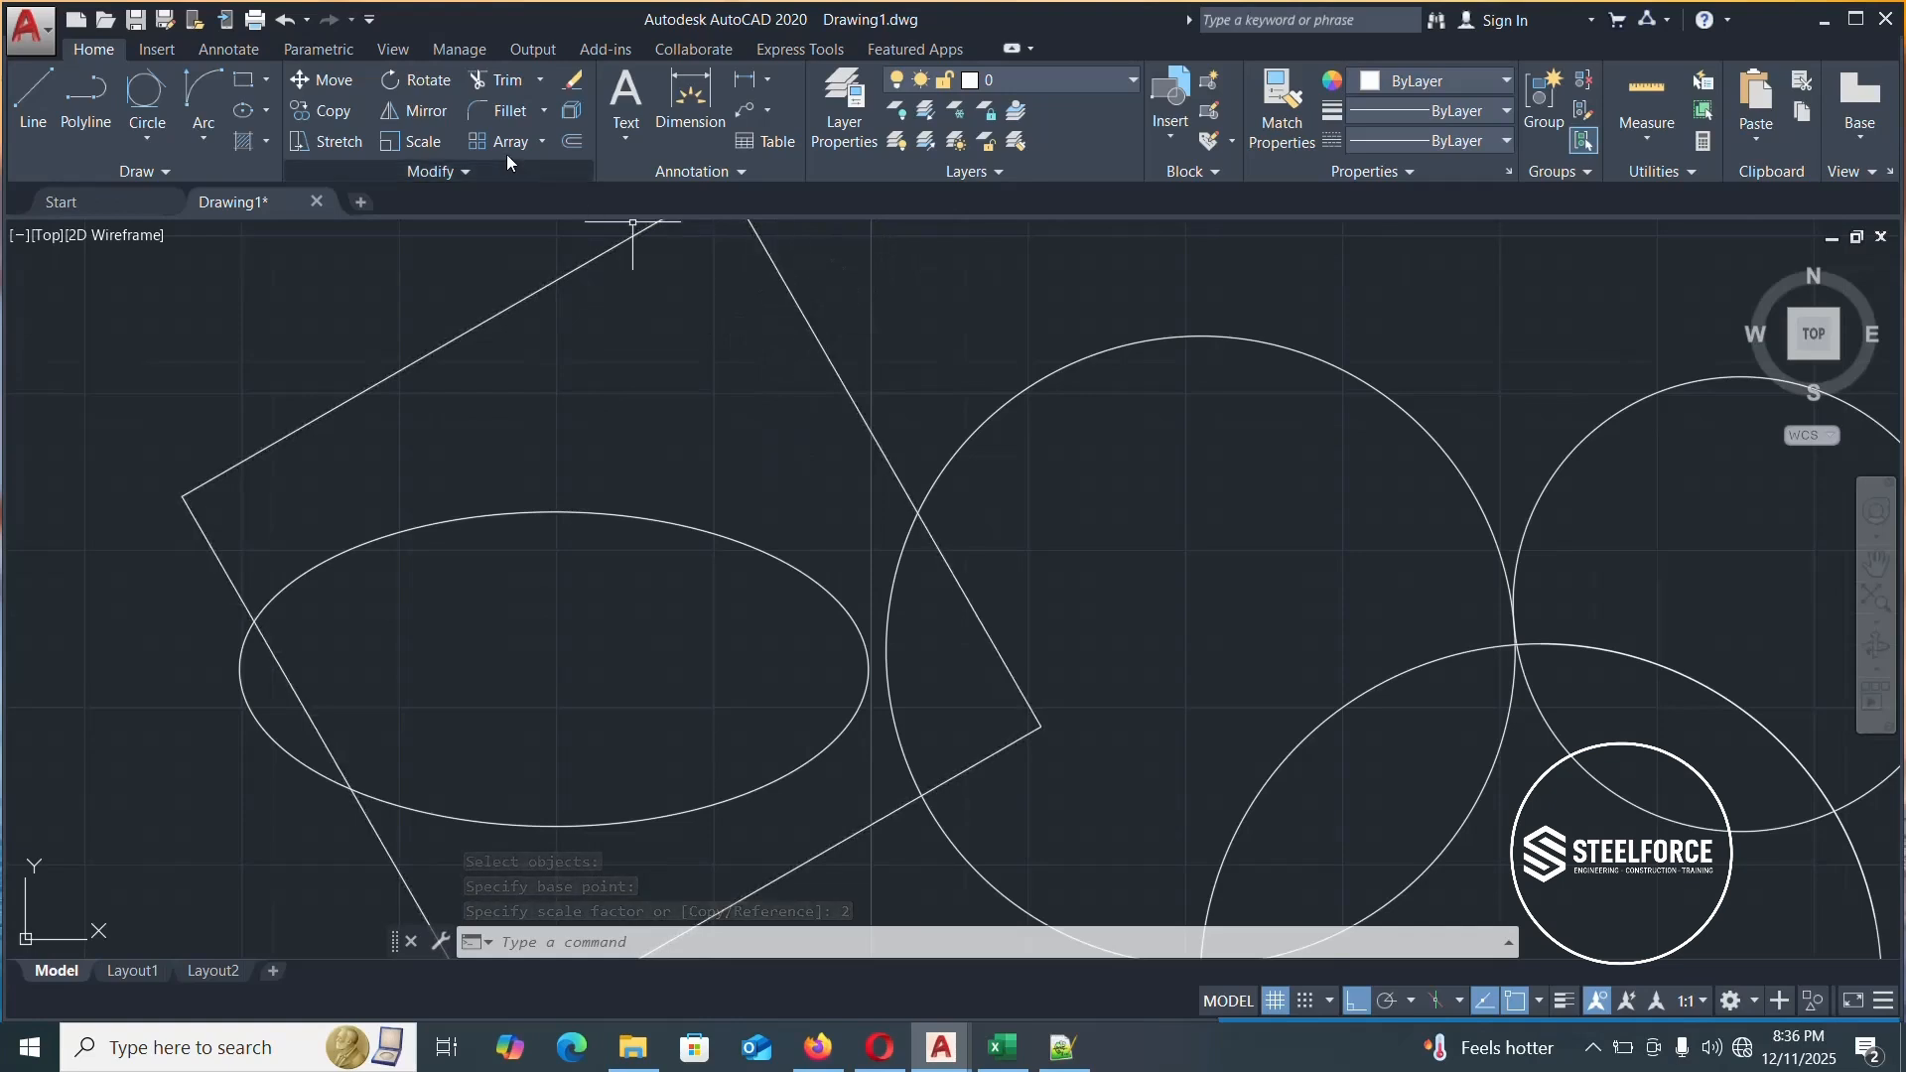
Scale the enlarged tilted square around the ellipse about its centre by a factor of 0.5
{"action": "left_click", "coordinate": [420, 142]}
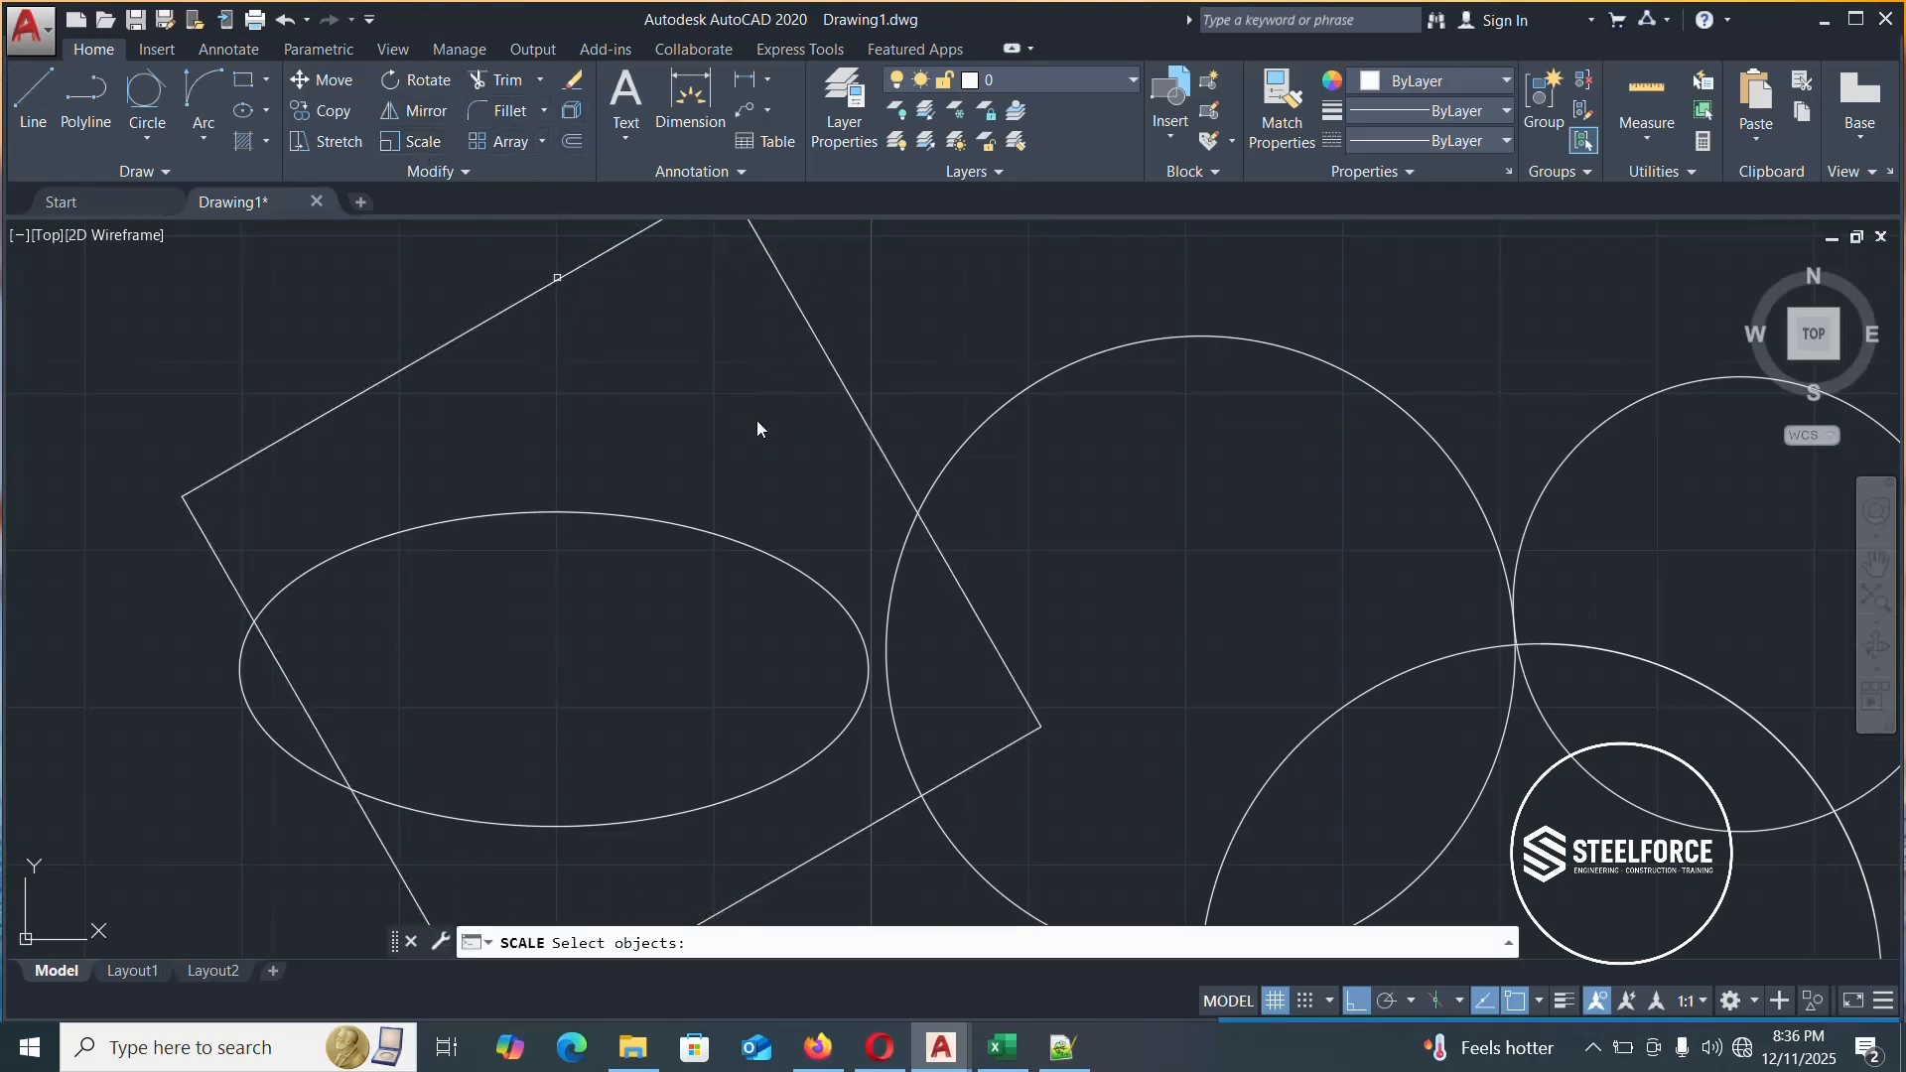
{"action": "left_click", "coordinate": [832, 361]}
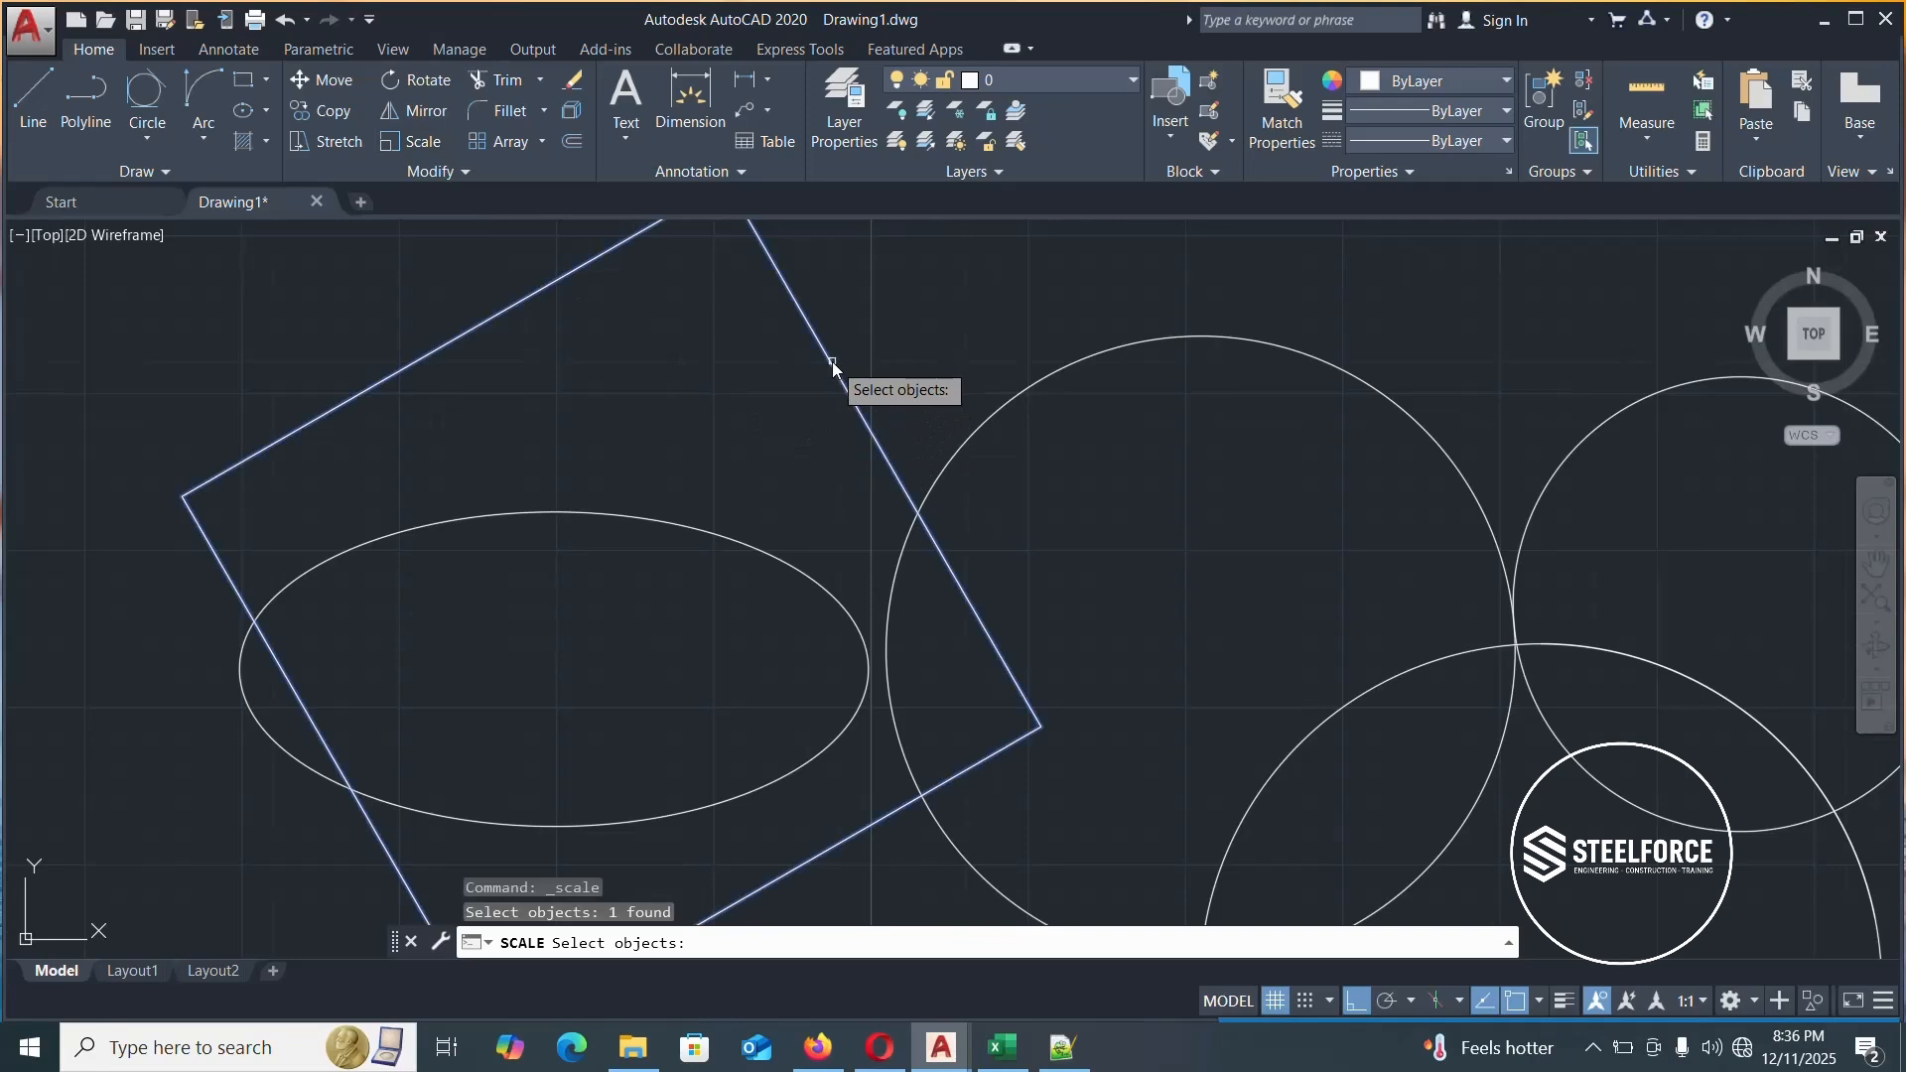
{"action": "key", "text": "Return"}
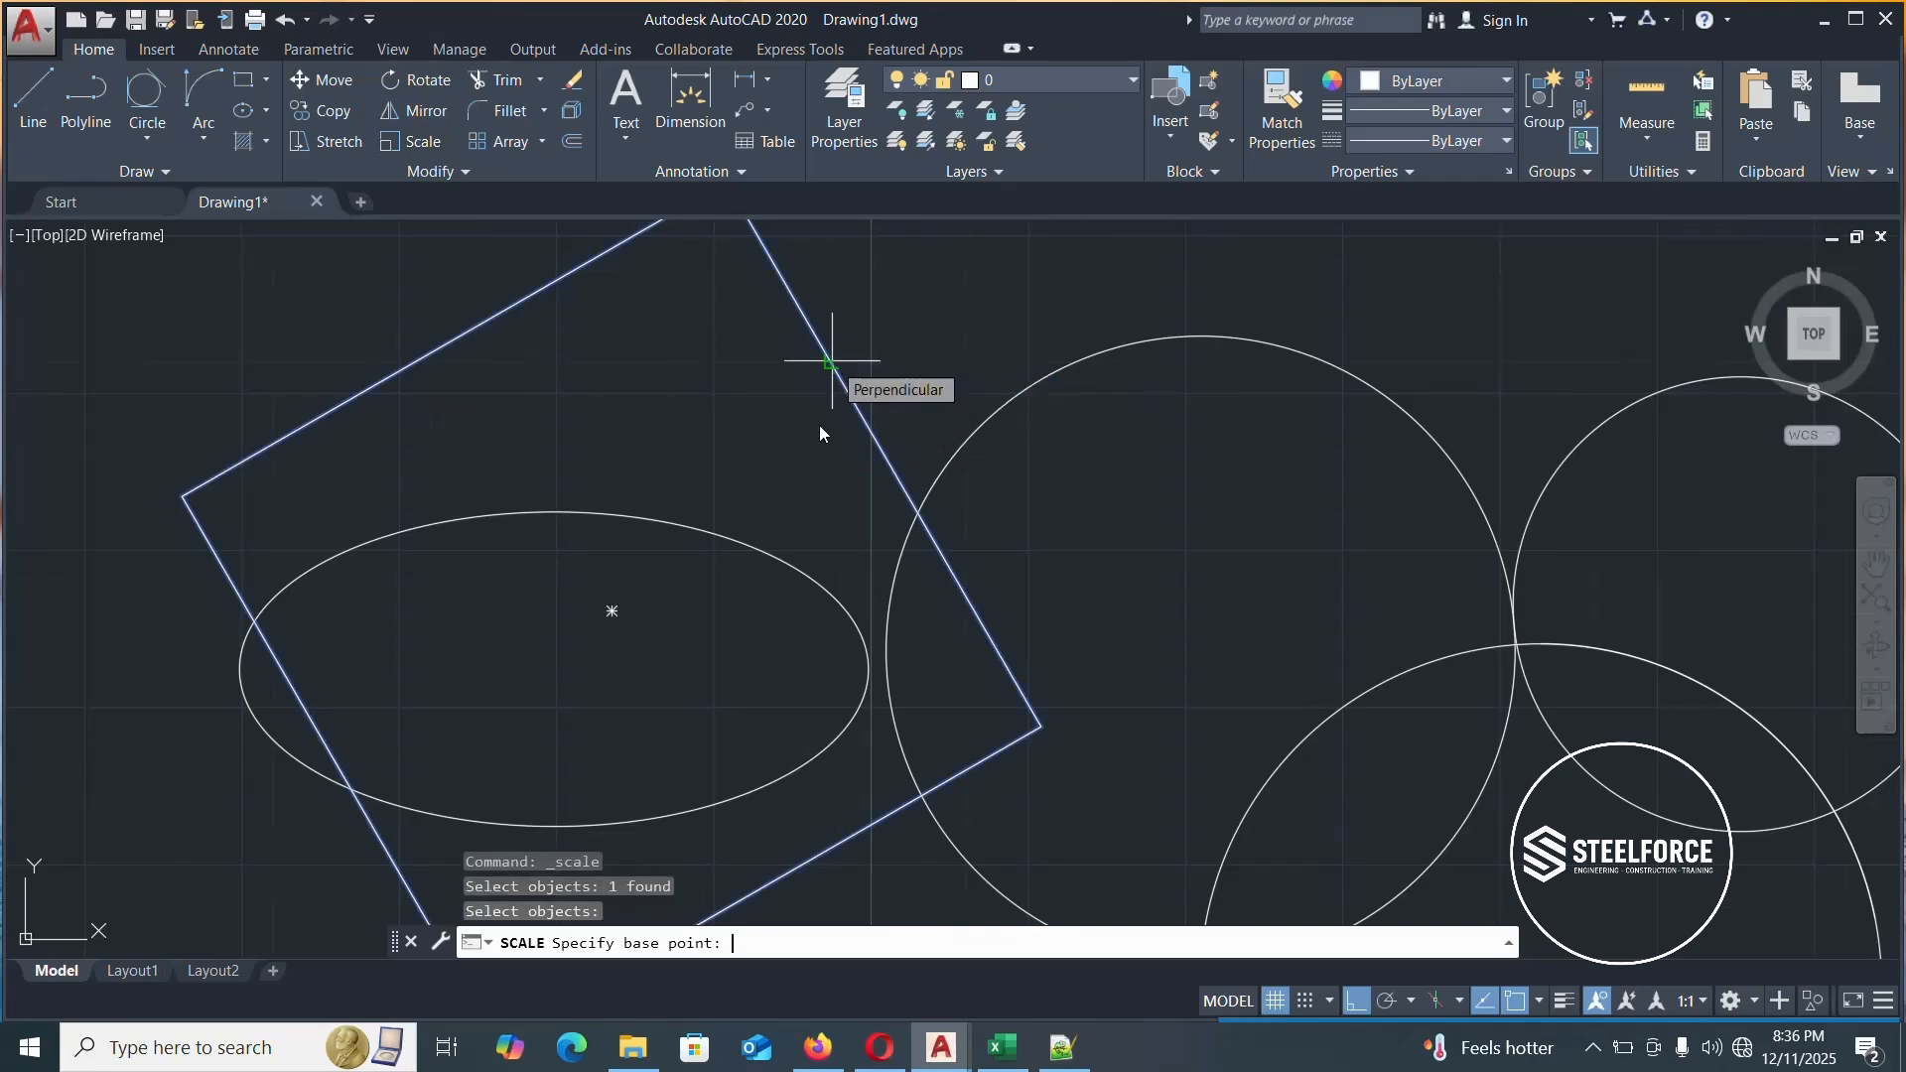
{"action": "left_click", "coordinate": [611, 610]}
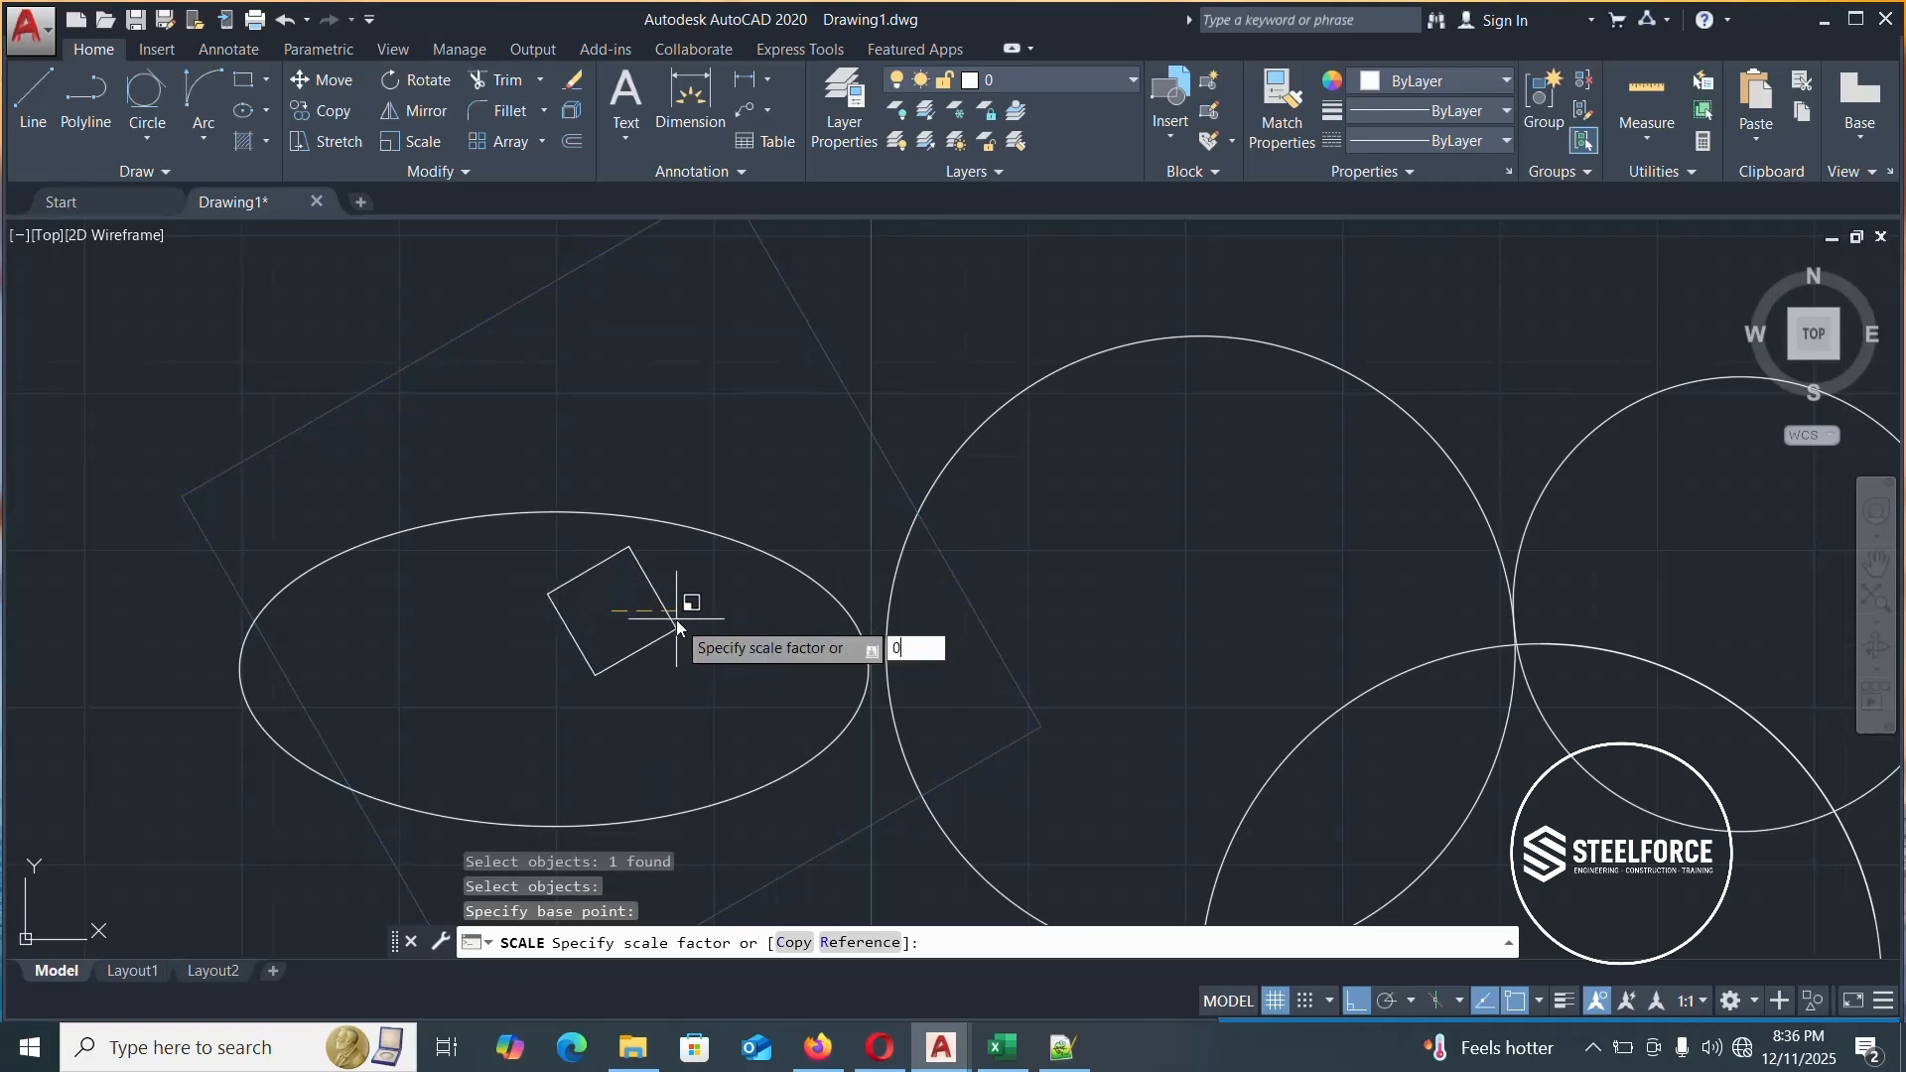
{"action": "type", "text": "0.5"}
{"action": "key", "text": "Return"}
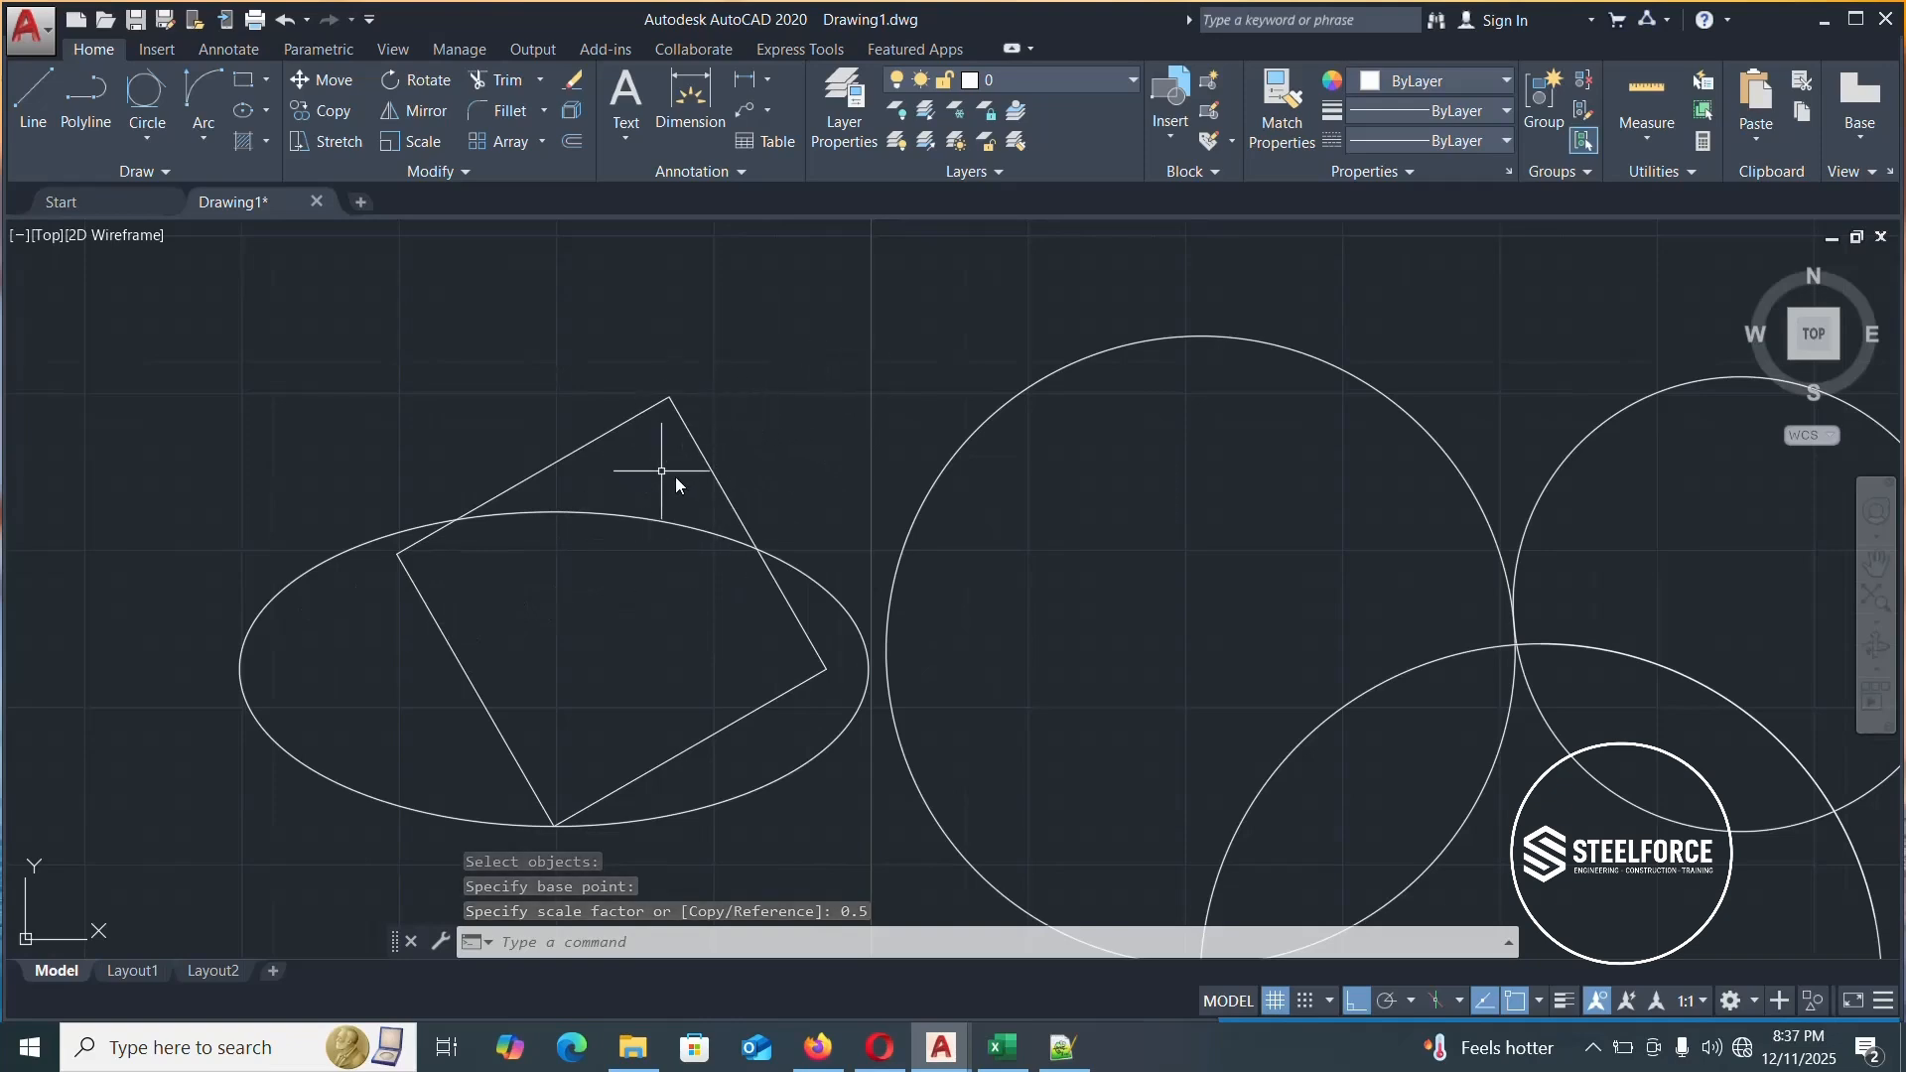
{"action": "left_click", "coordinate": [405, 140]}
{"action": "left_click", "coordinate": [681, 422]}
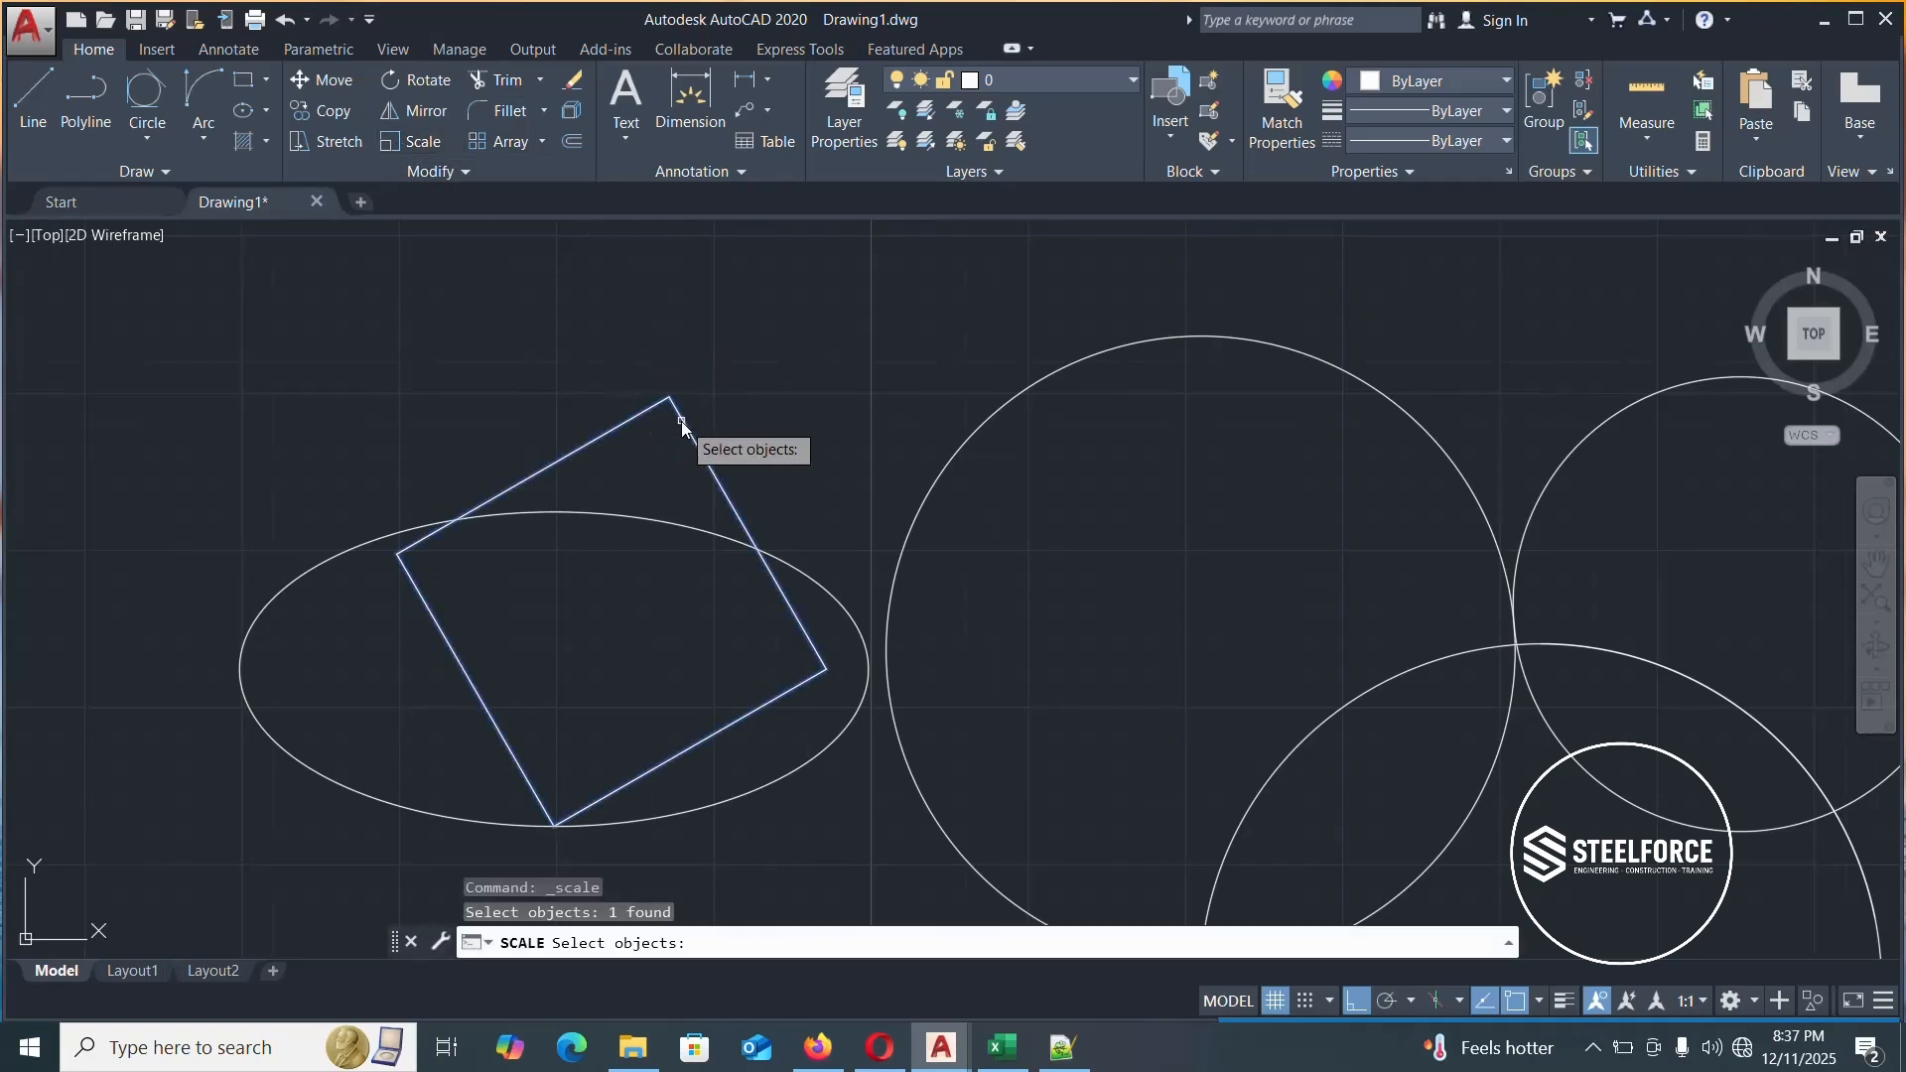
{"action": "key", "text": "Return"}
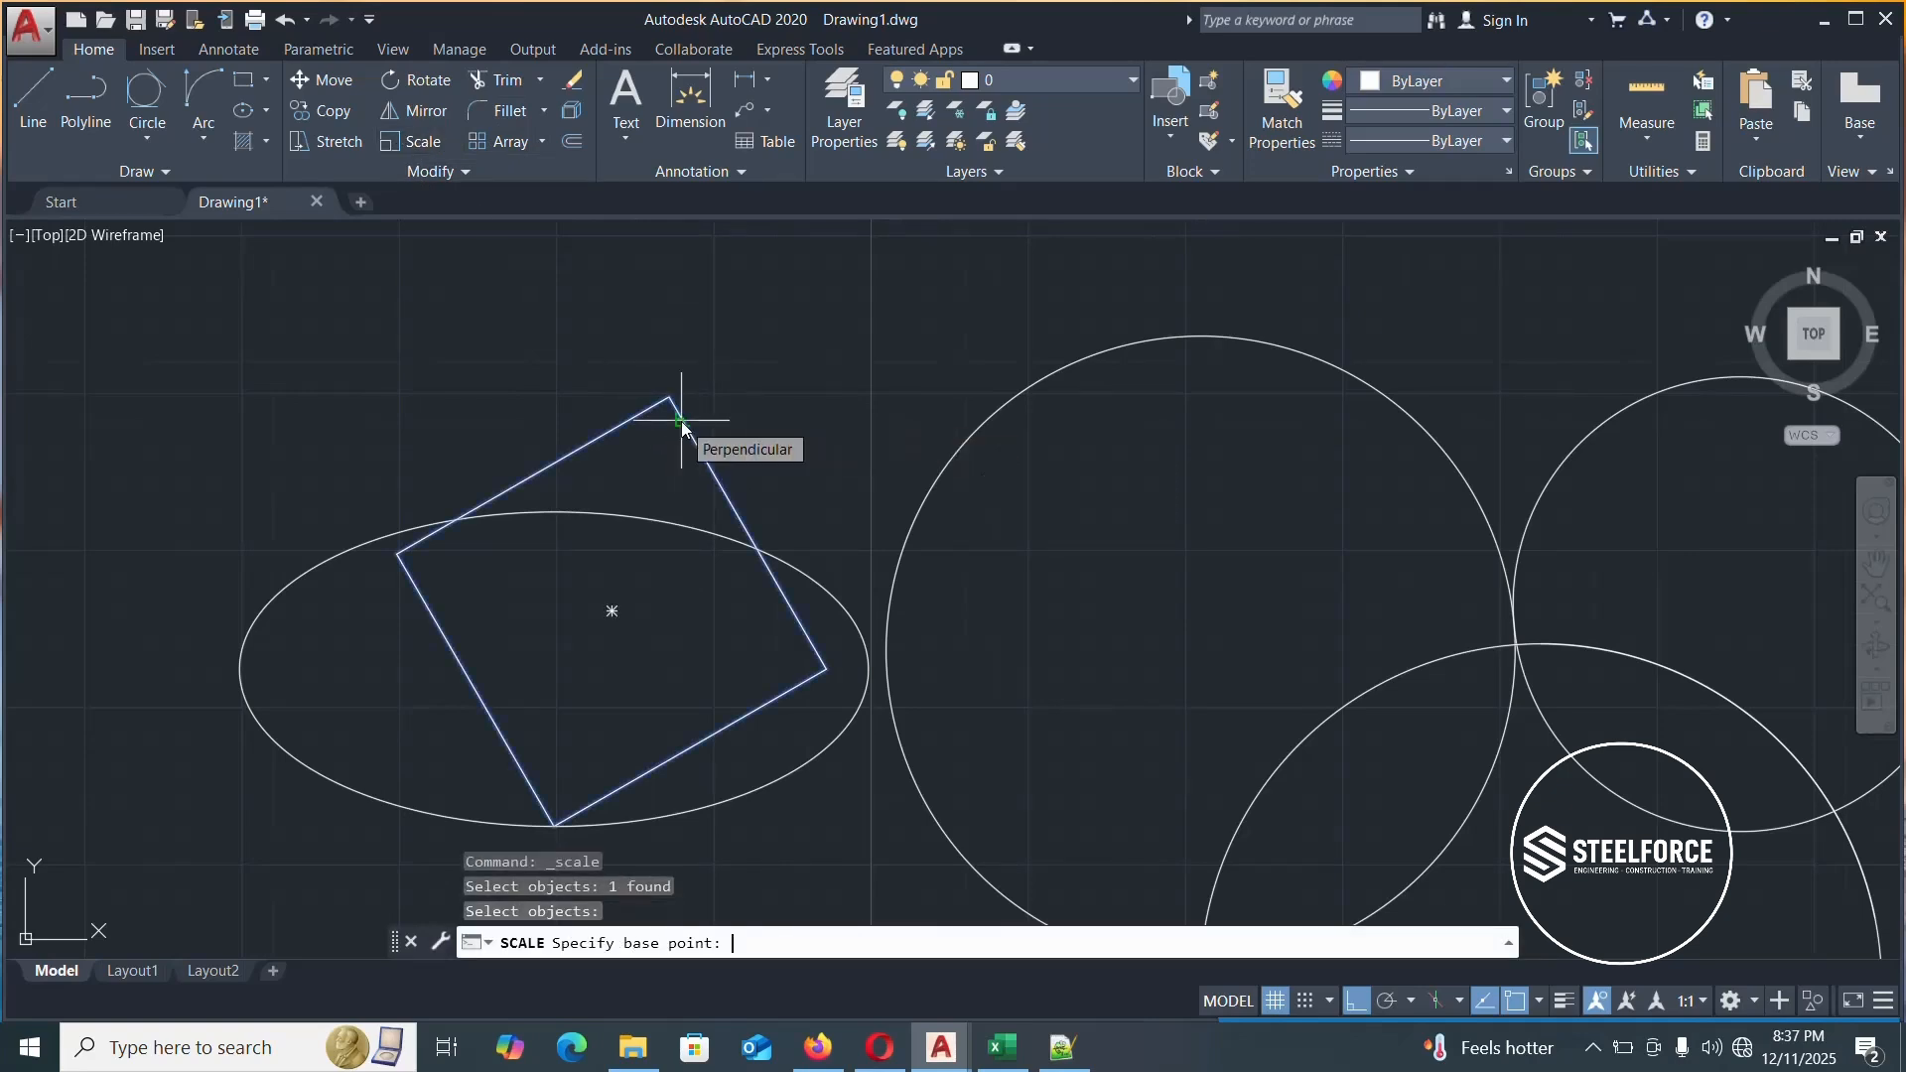
{"action": "type", "text": "0."}
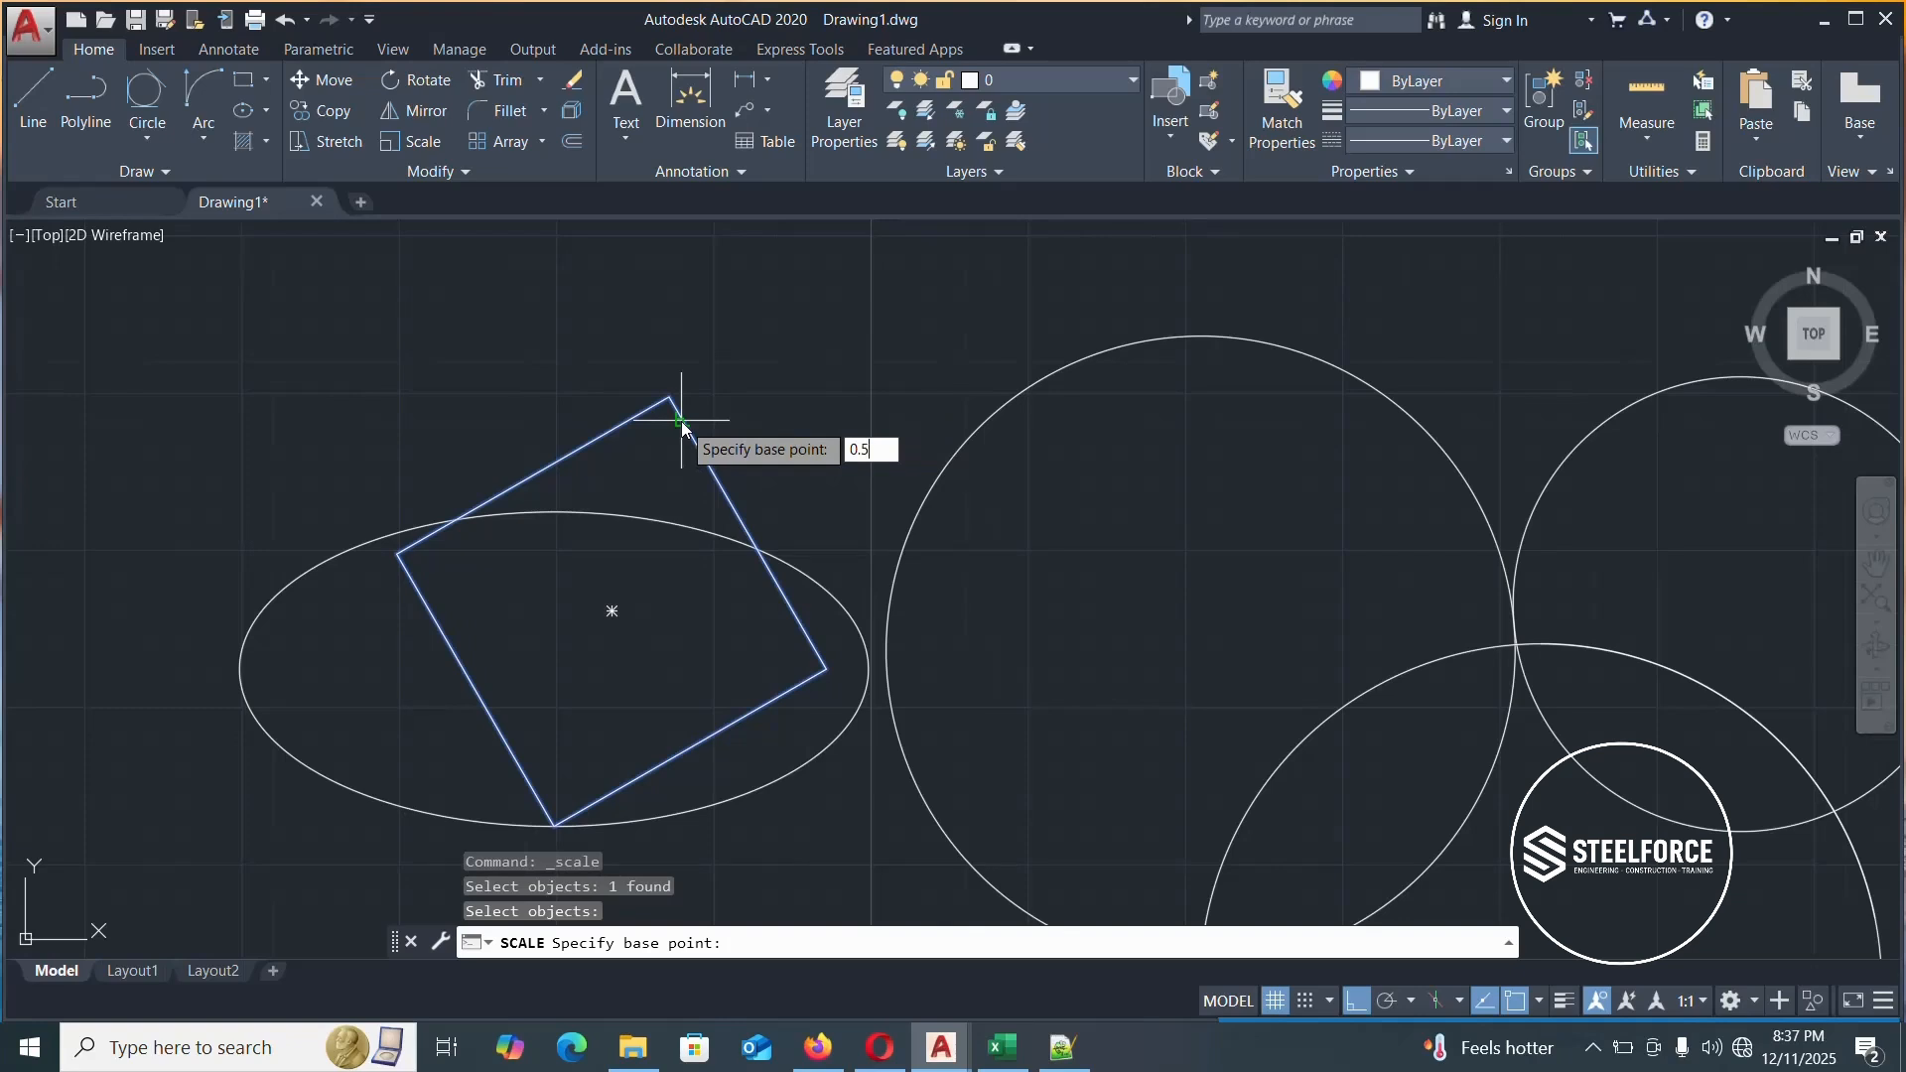
{"action": "type", "text": "5"}
{"action": "key", "text": "Return"}
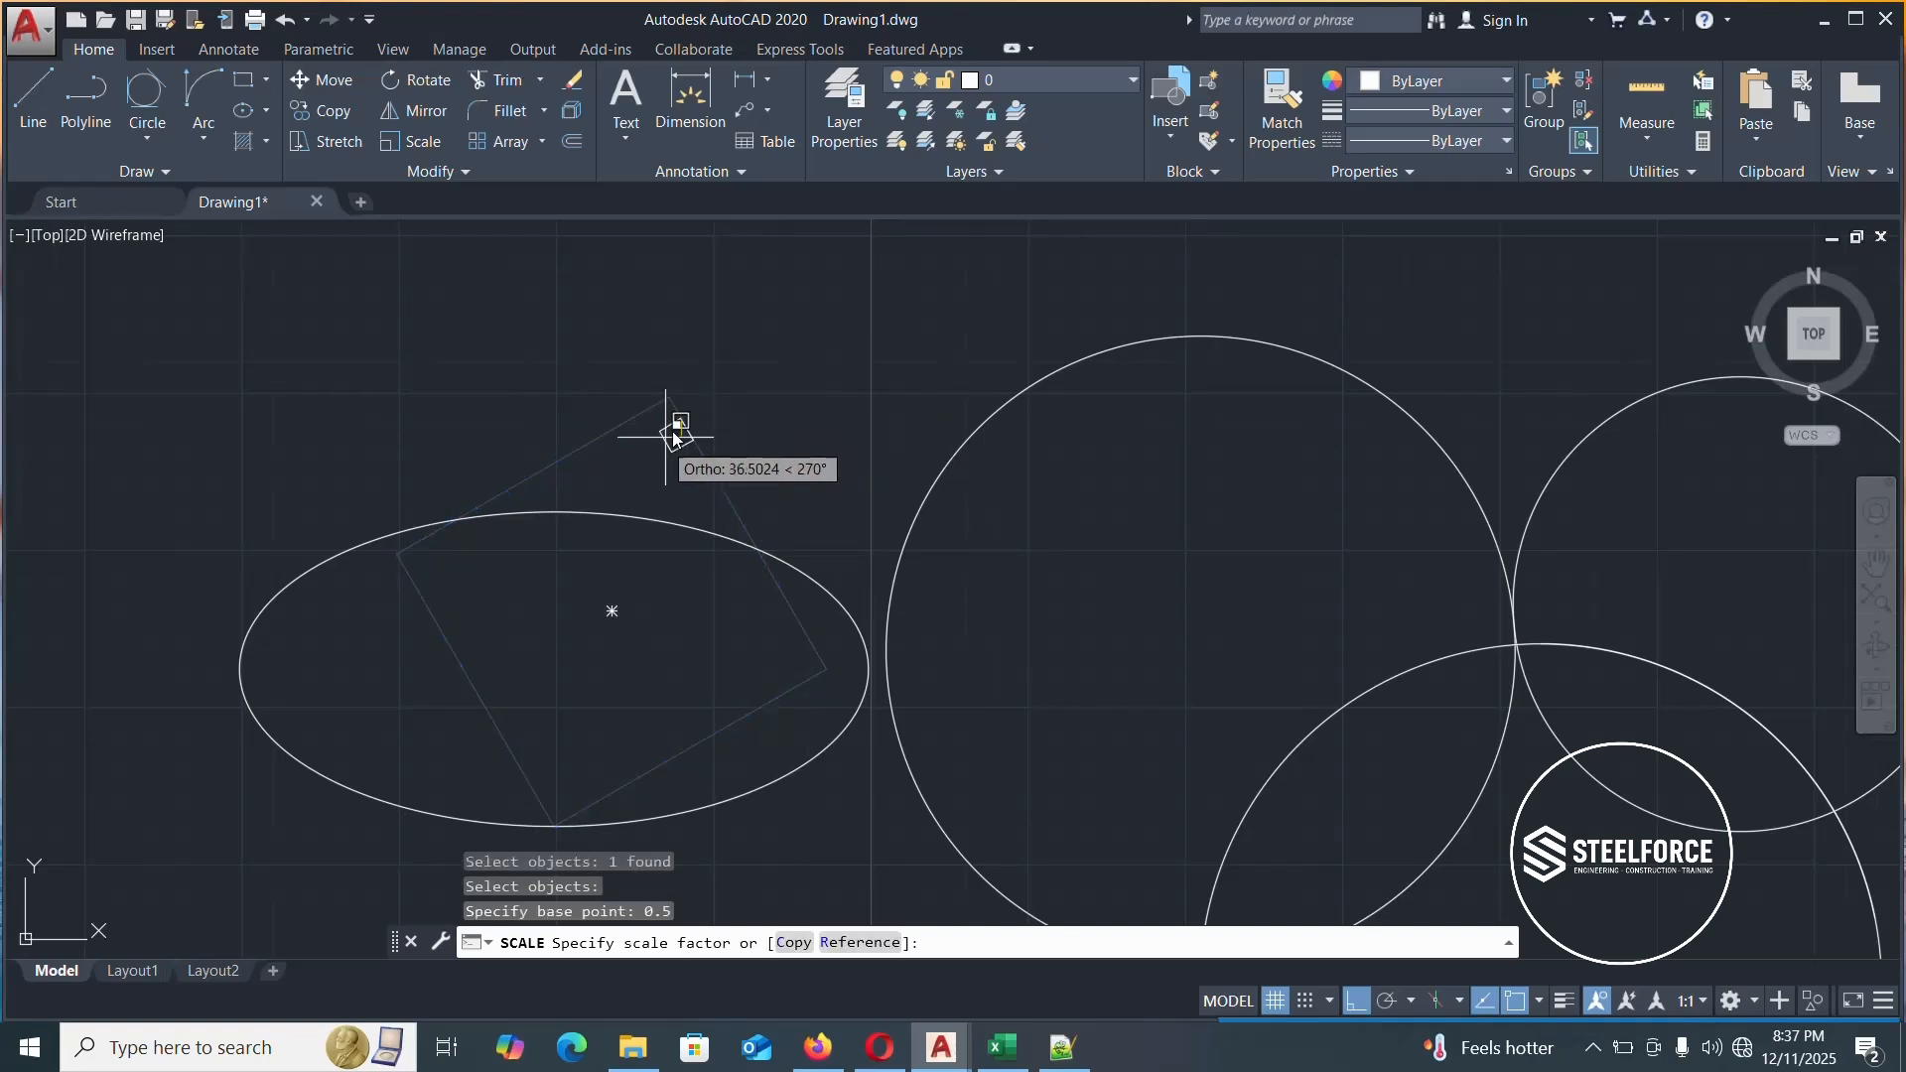
{"action": "key", "text": "Escape"}
{"action": "key", "text": "Escape"}
{"action": "key", "text": "Escape"}
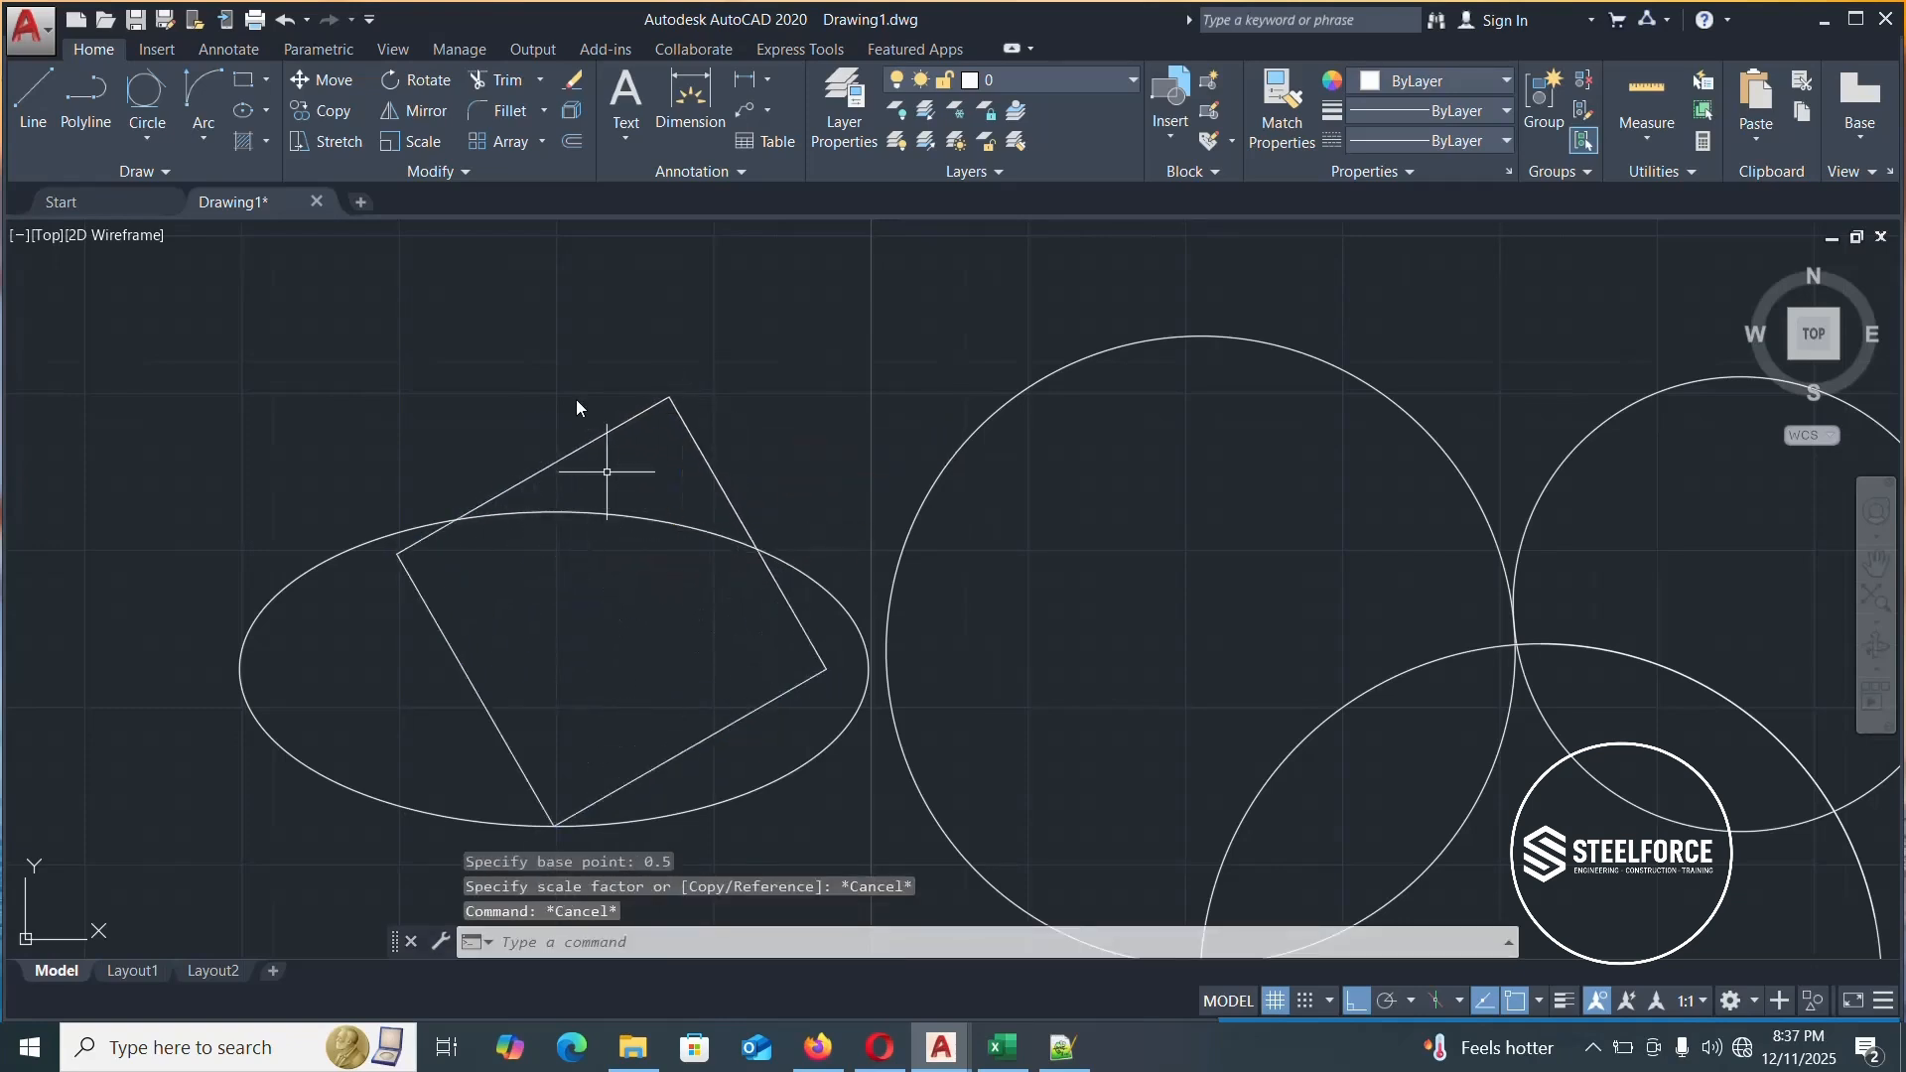
Scale the tilted square overlapping the ellipse once more about its centre by a factor of 0.5
{"action": "left_click", "coordinate": [433, 141]}
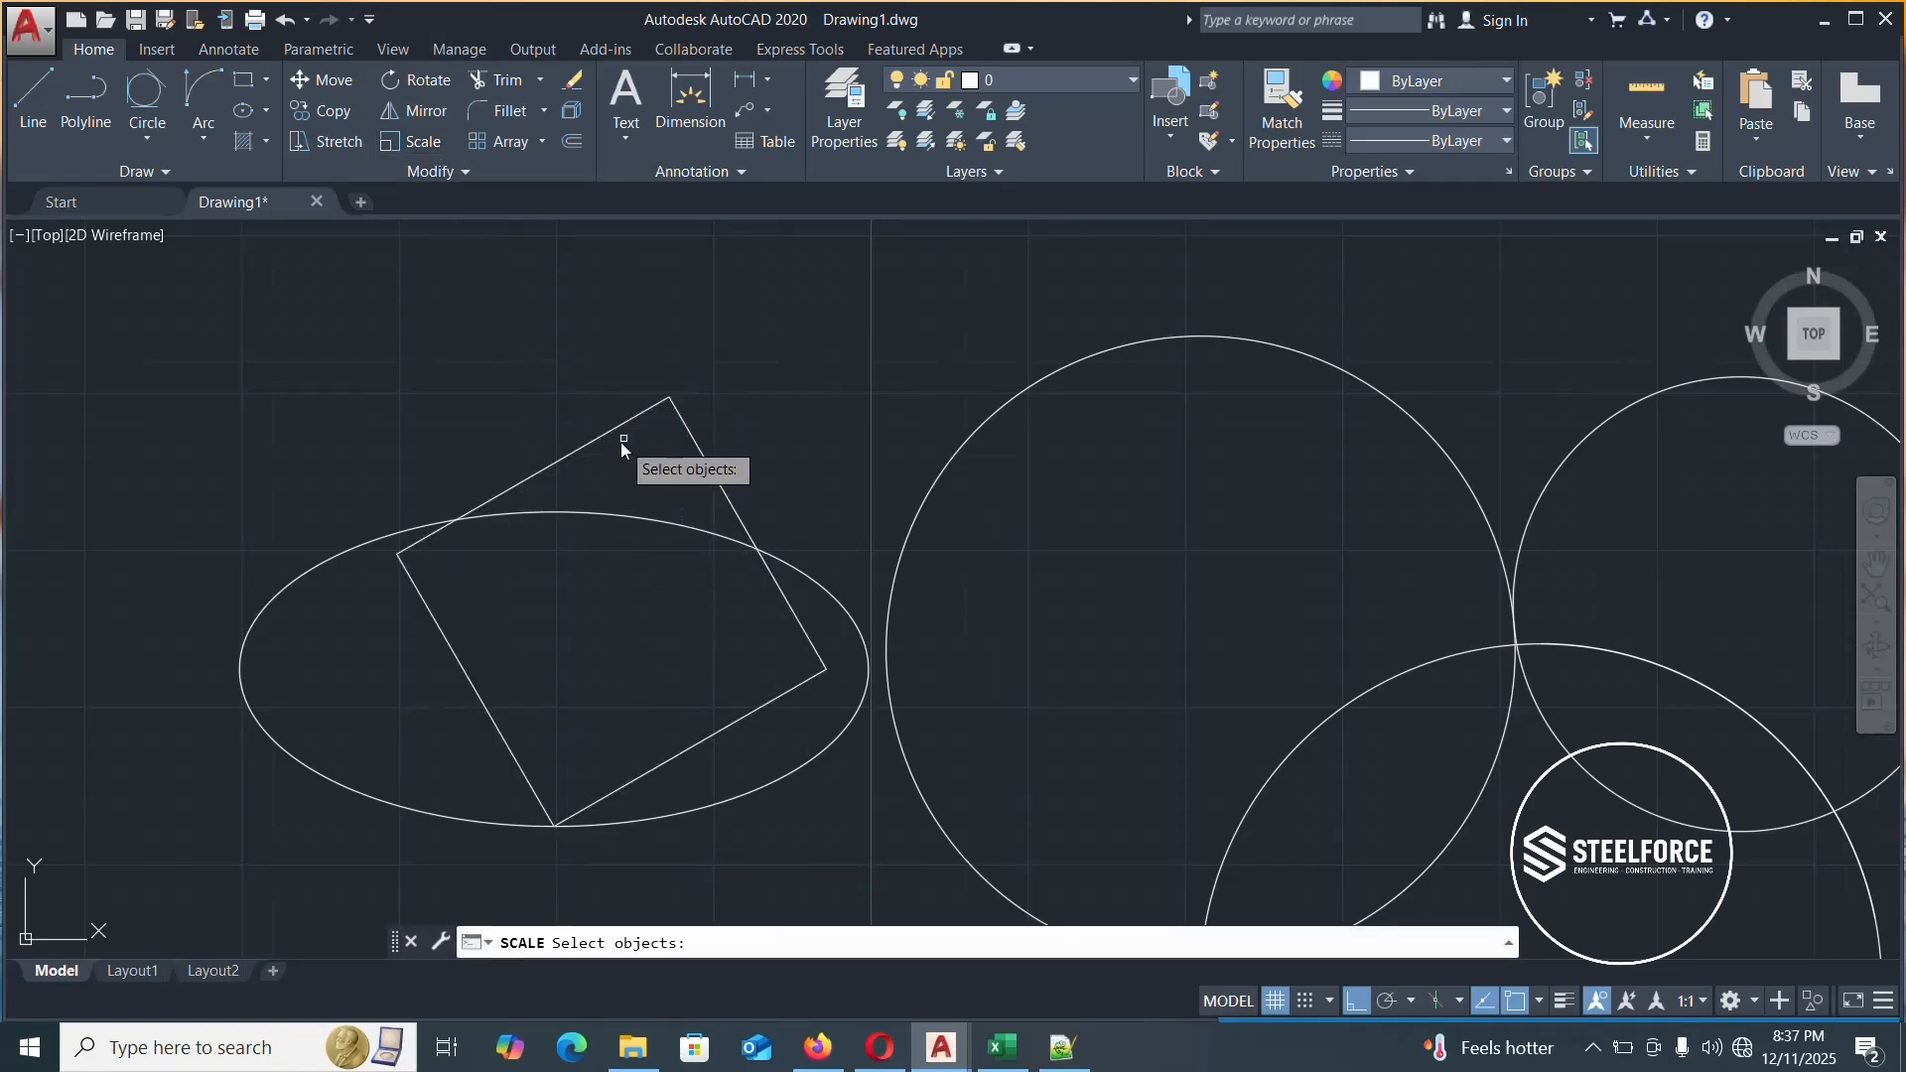
{"action": "left_click", "coordinate": [610, 432]}
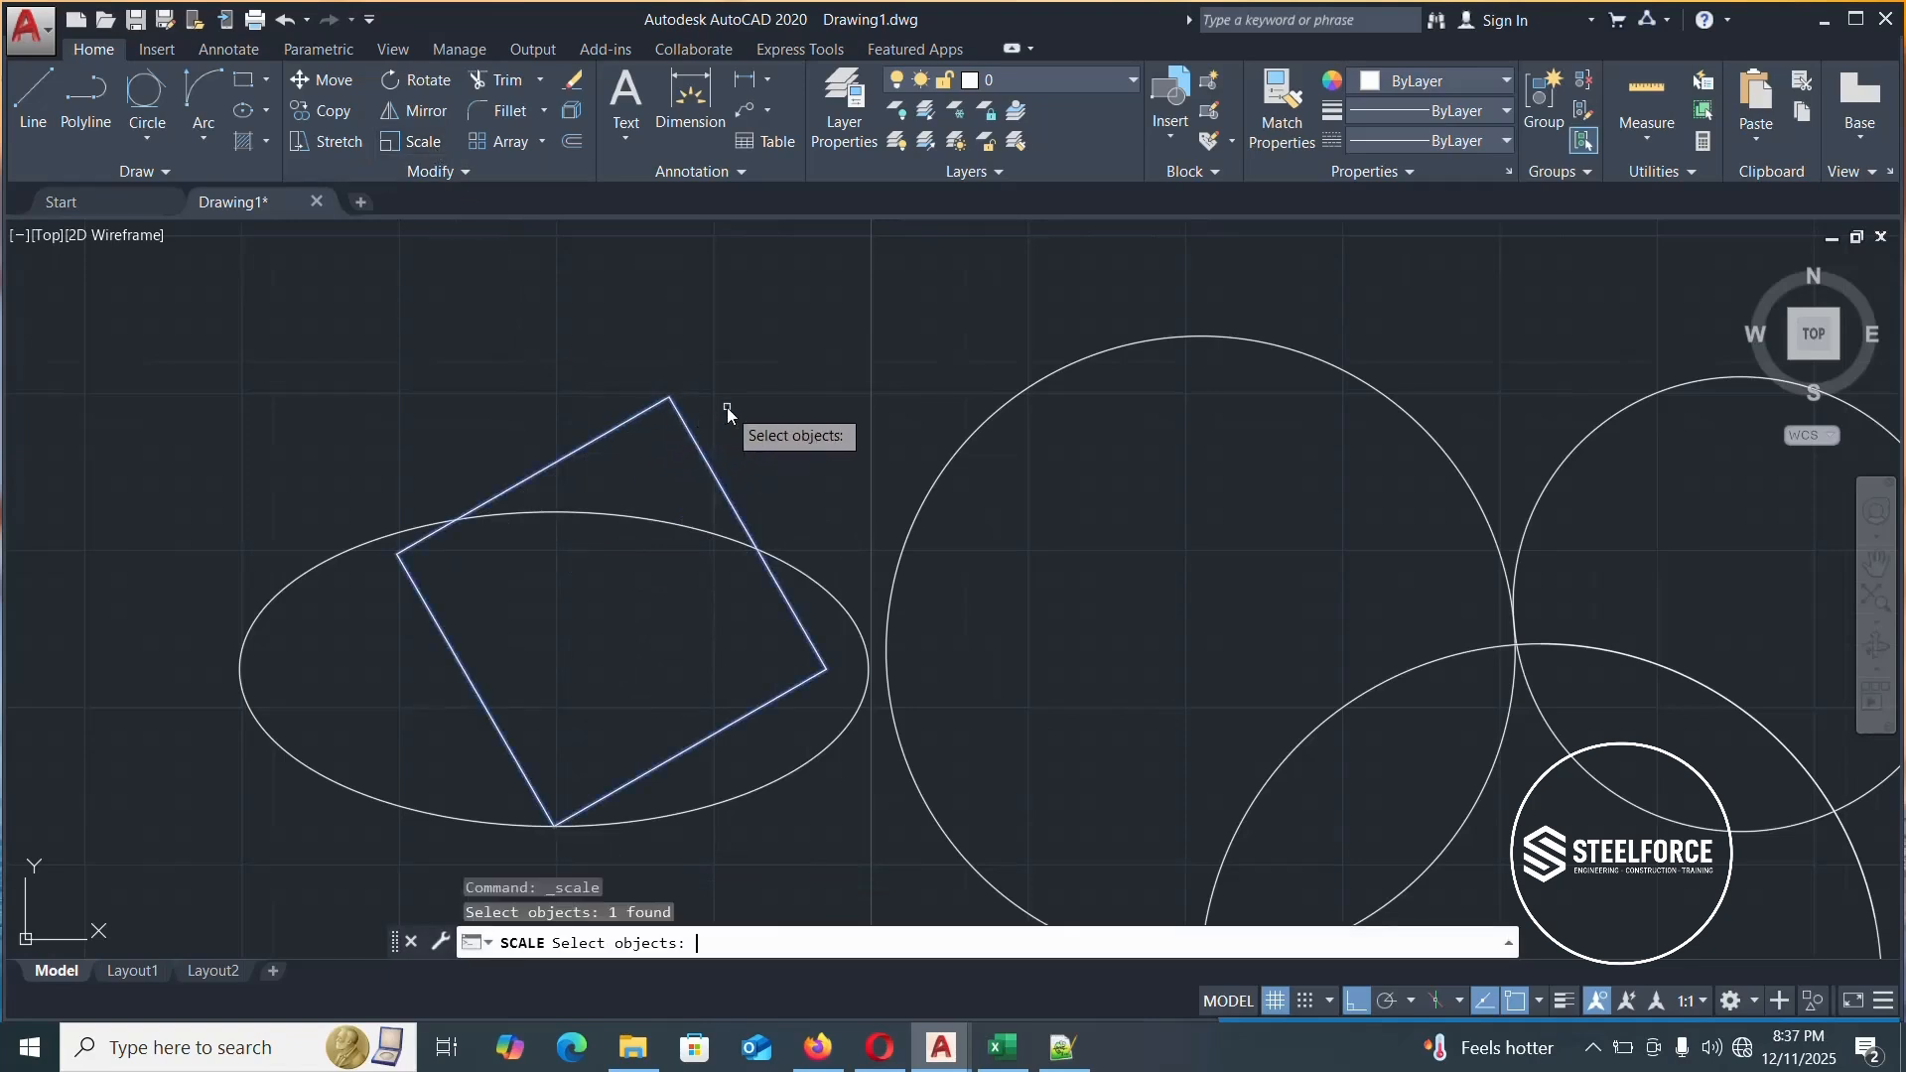
{"action": "key", "text": "Return"}
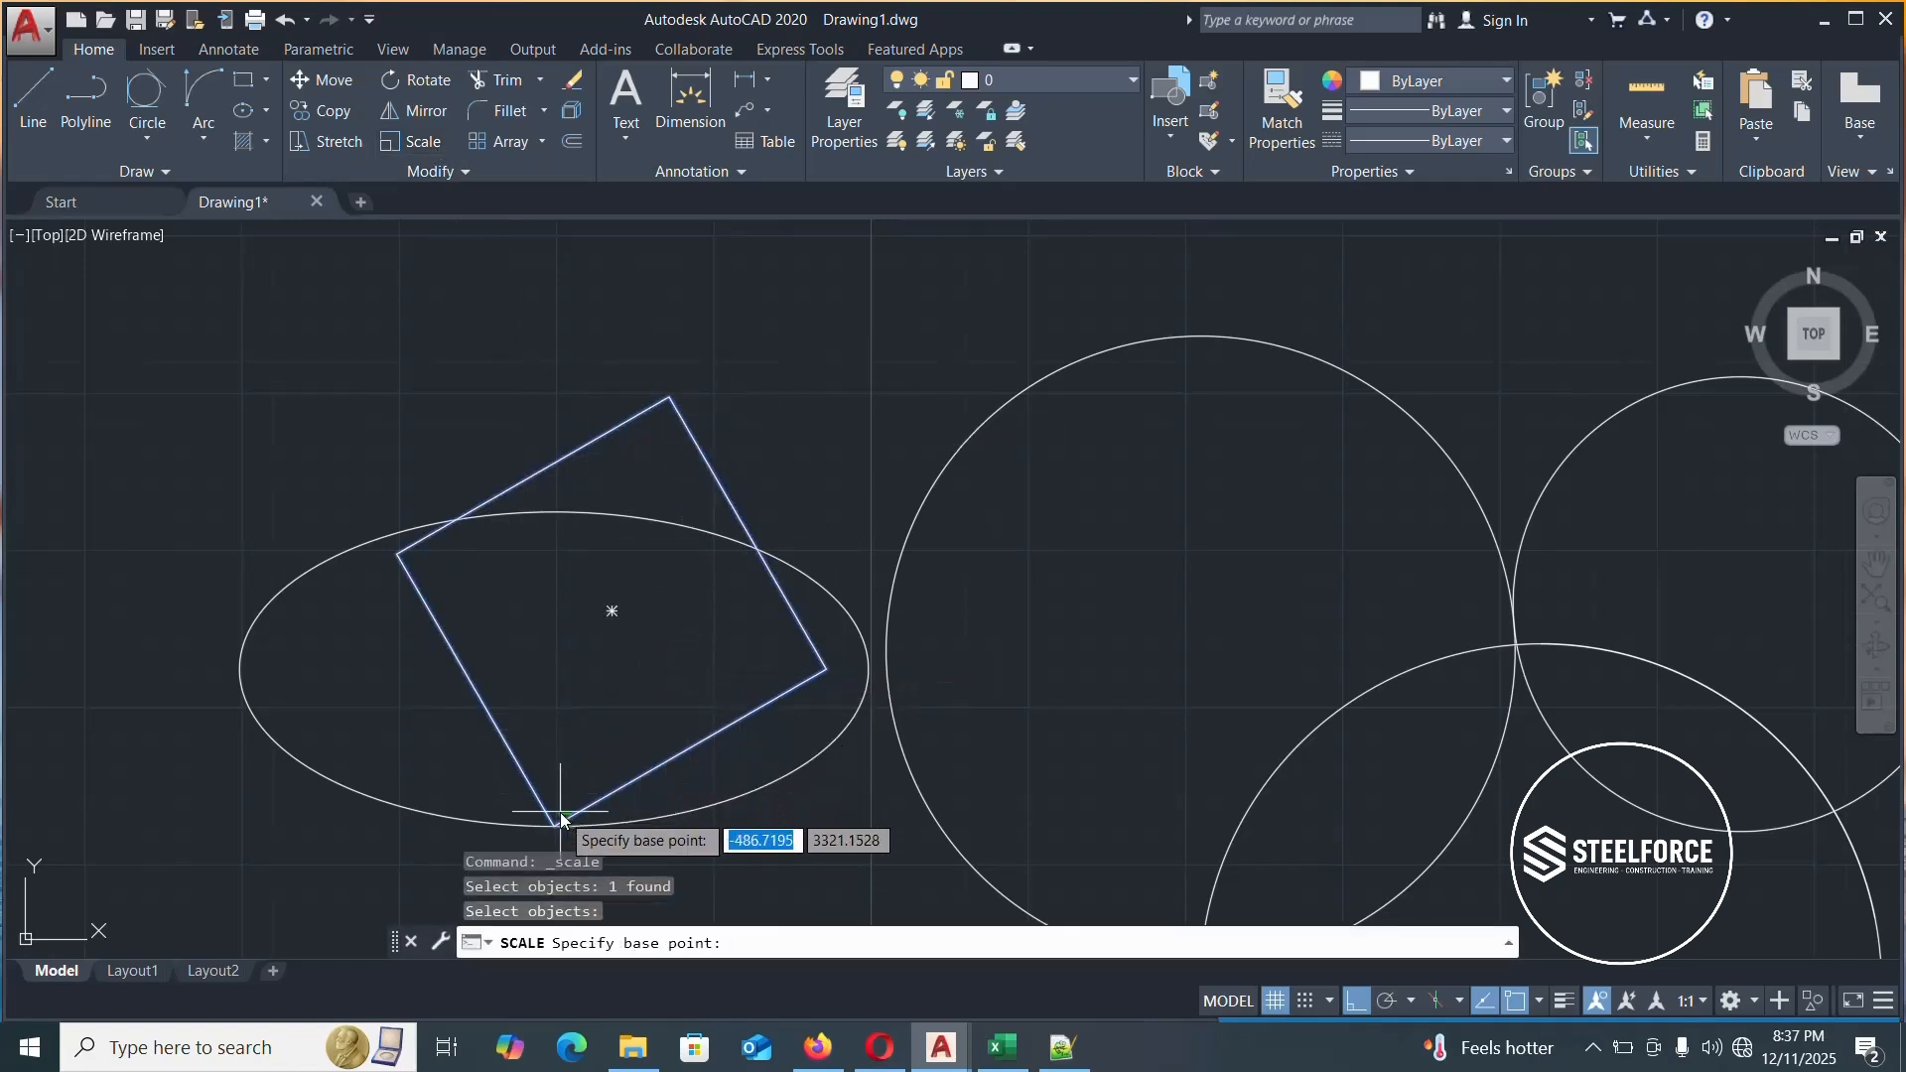
{"action": "left_click", "coordinate": [614, 609]}
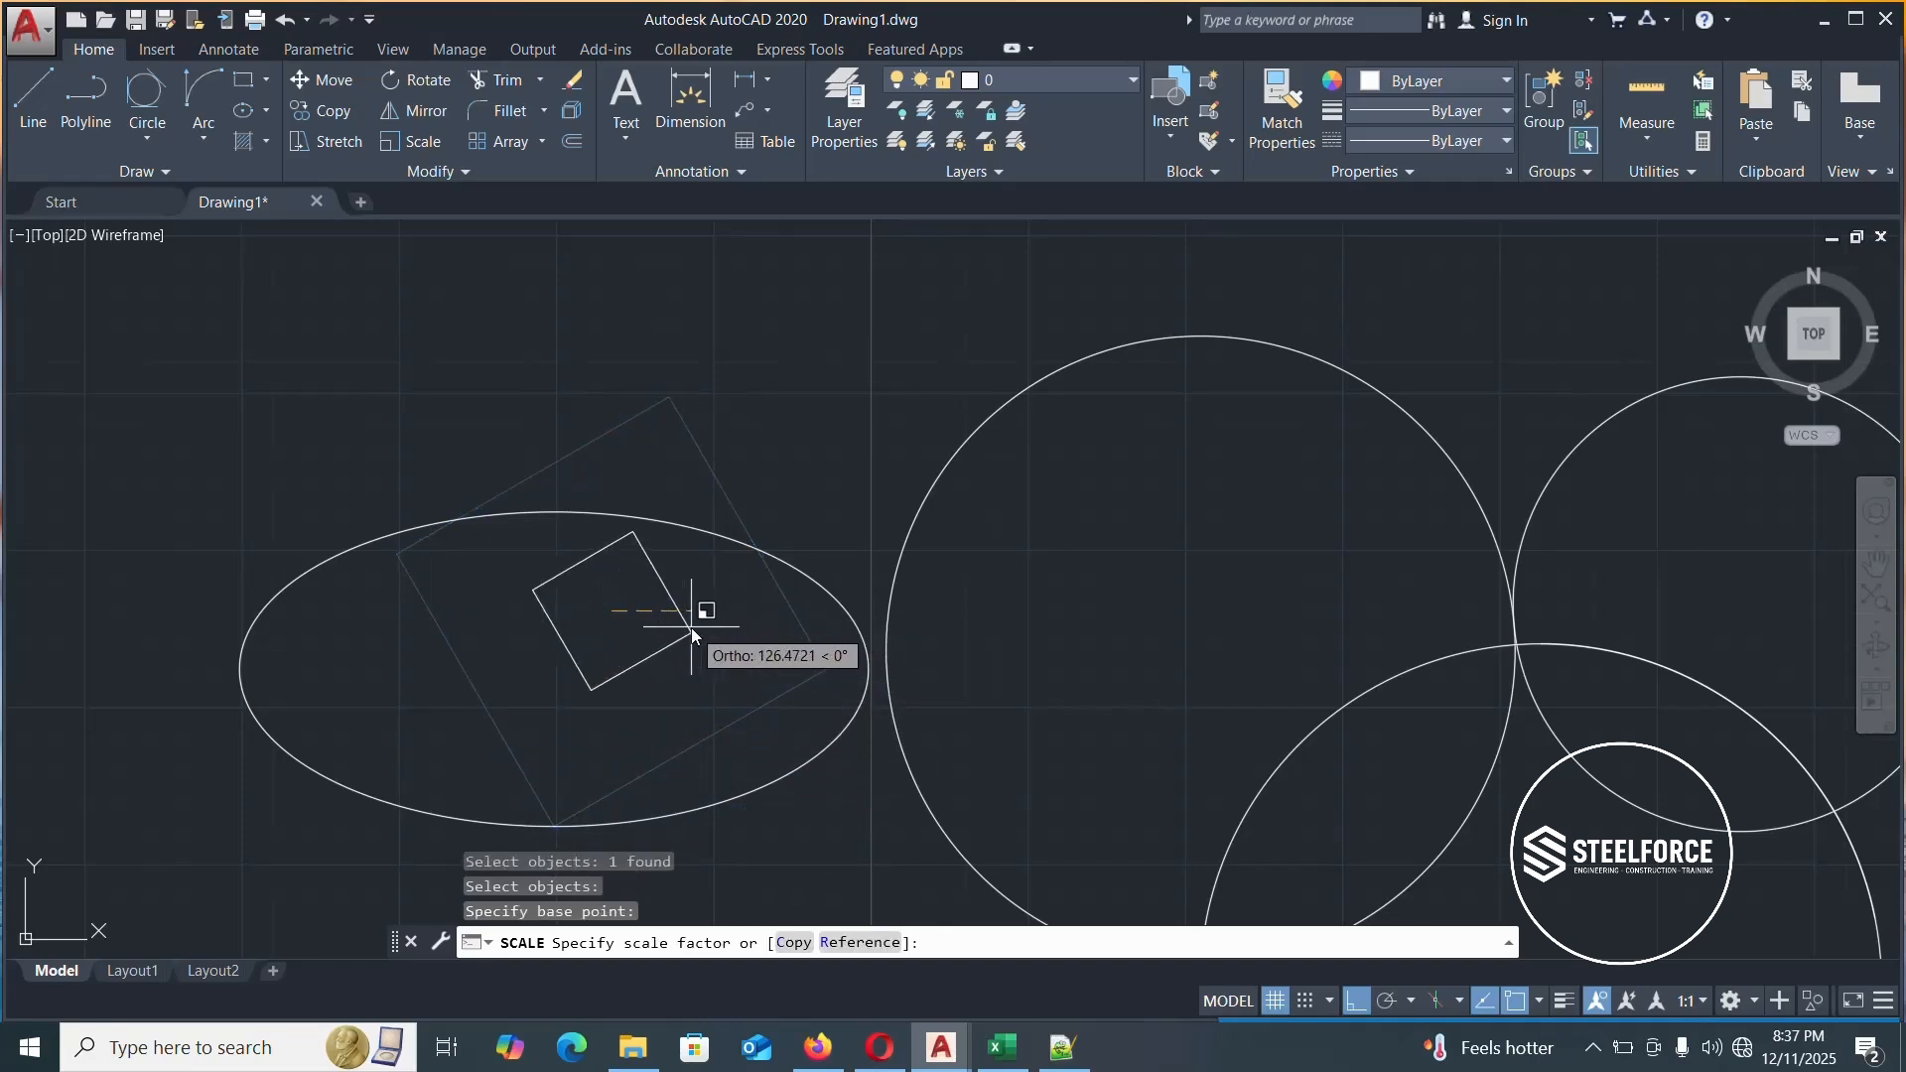
{"action": "type", "text": "0.5"}
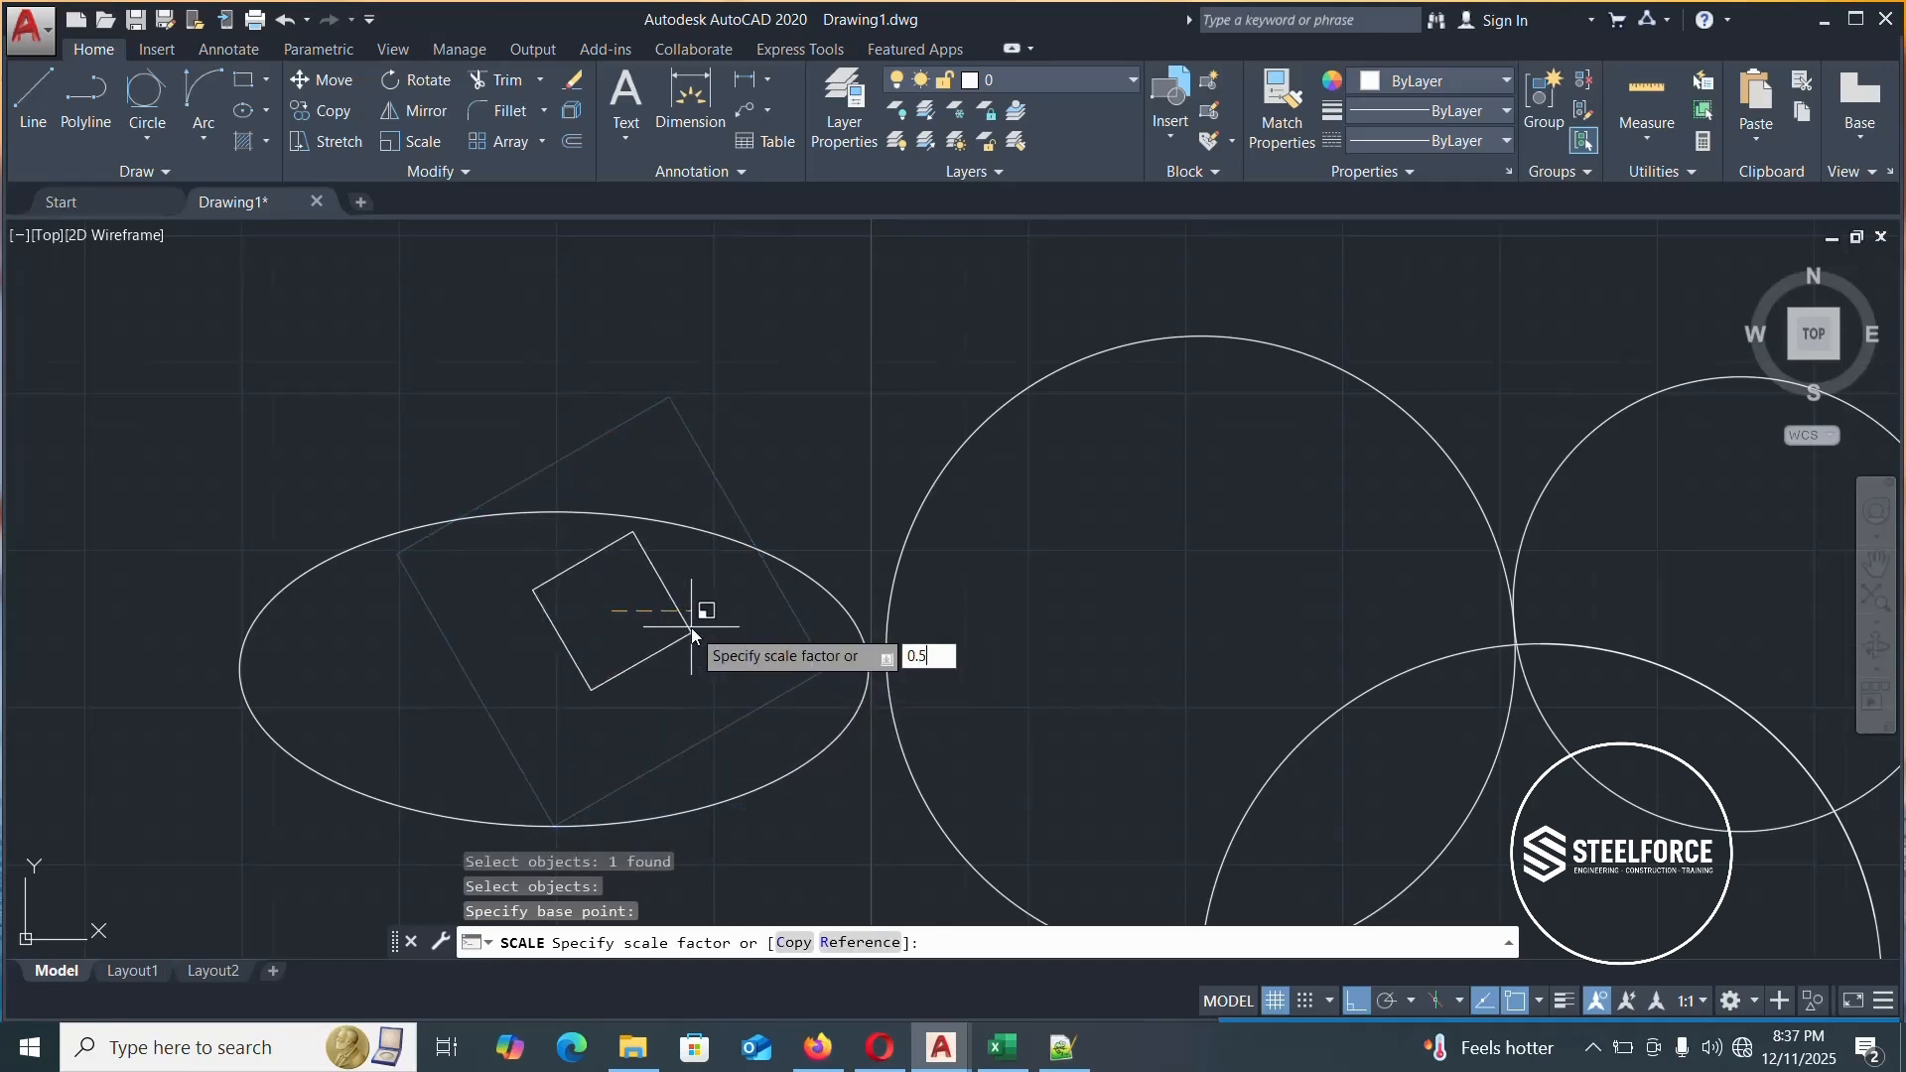
{"action": "key", "text": "Return"}
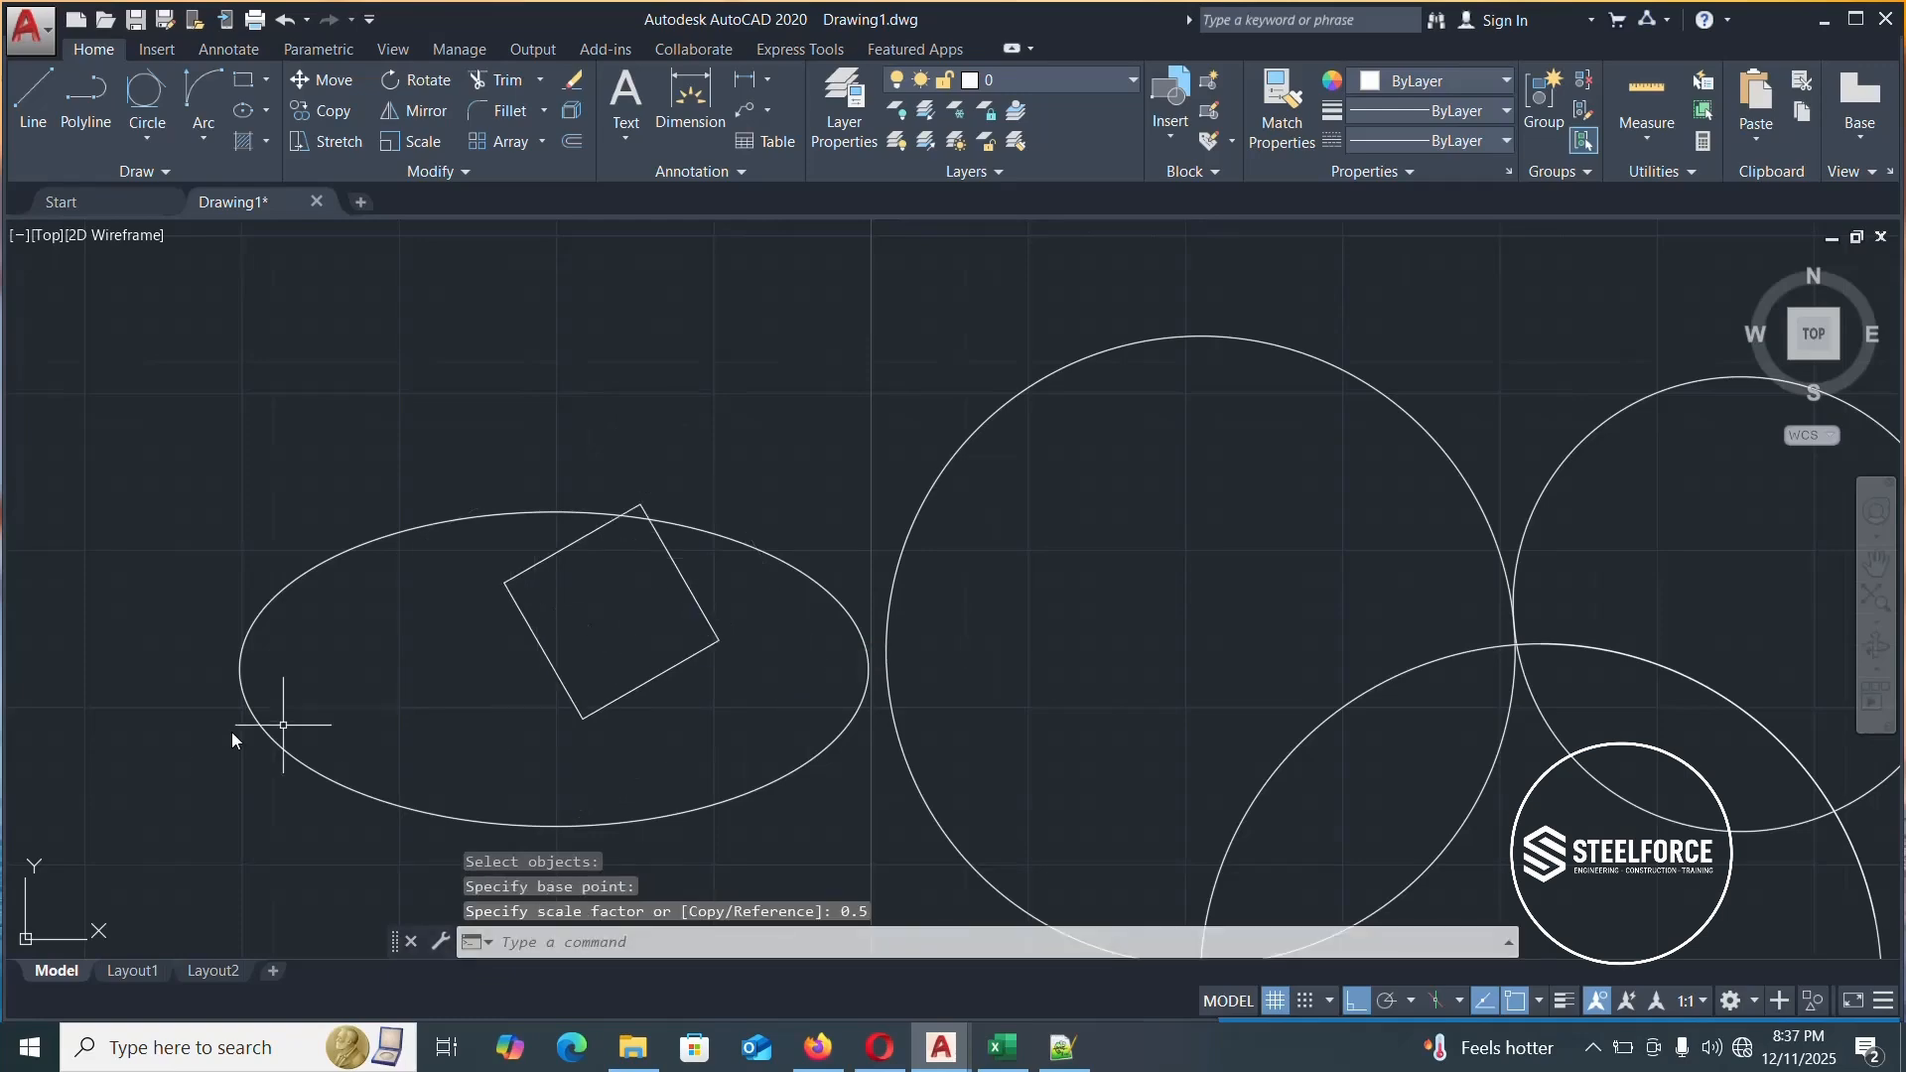
{"action": "scroll", "coordinate": [469, 655], "scroll_direction": "down", "scroll_amount": 4}
{"action": "scroll", "coordinate": [532, 625], "scroll_direction": "up", "scroll_amount": 6}
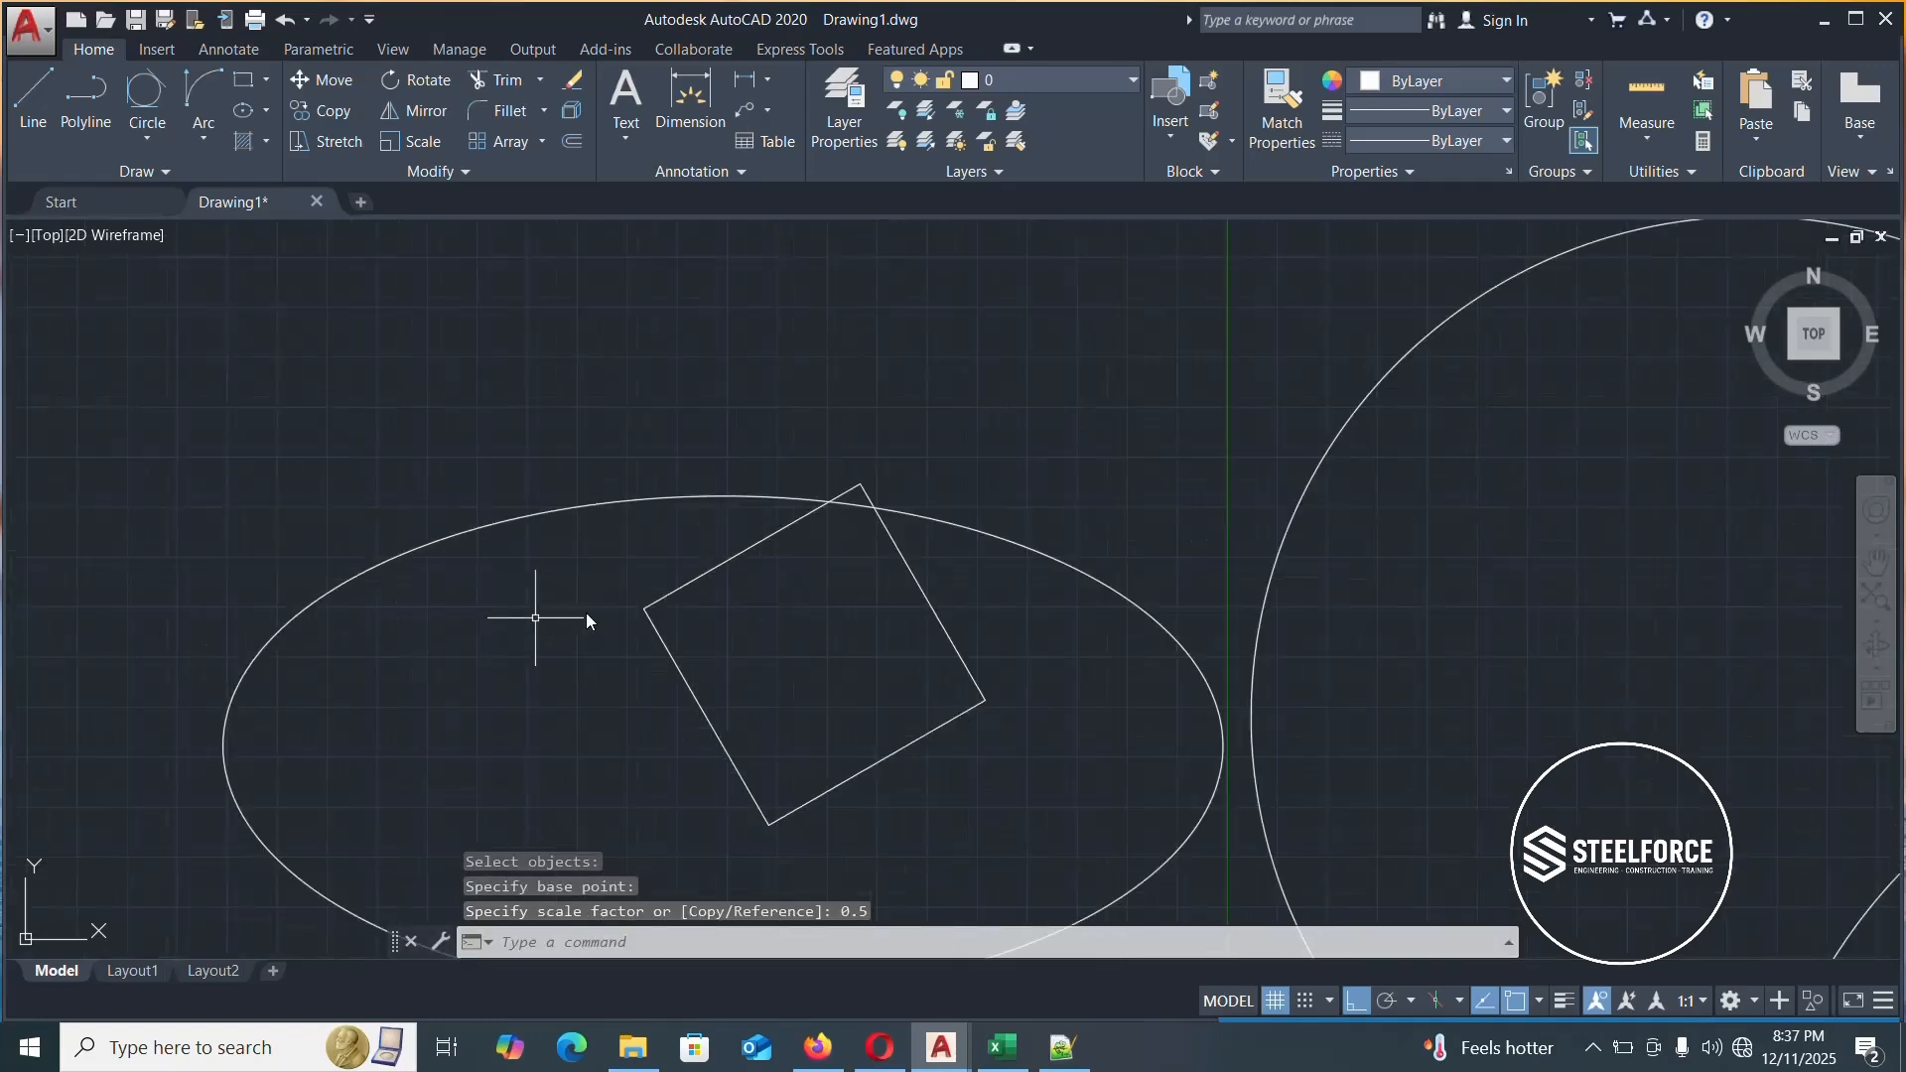
{"action": "scroll", "coordinate": [532, 625], "scroll_direction": "down", "scroll_amount": 10}
{"action": "scroll", "coordinate": [681, 536], "scroll_direction": "up", "scroll_amount": 10}
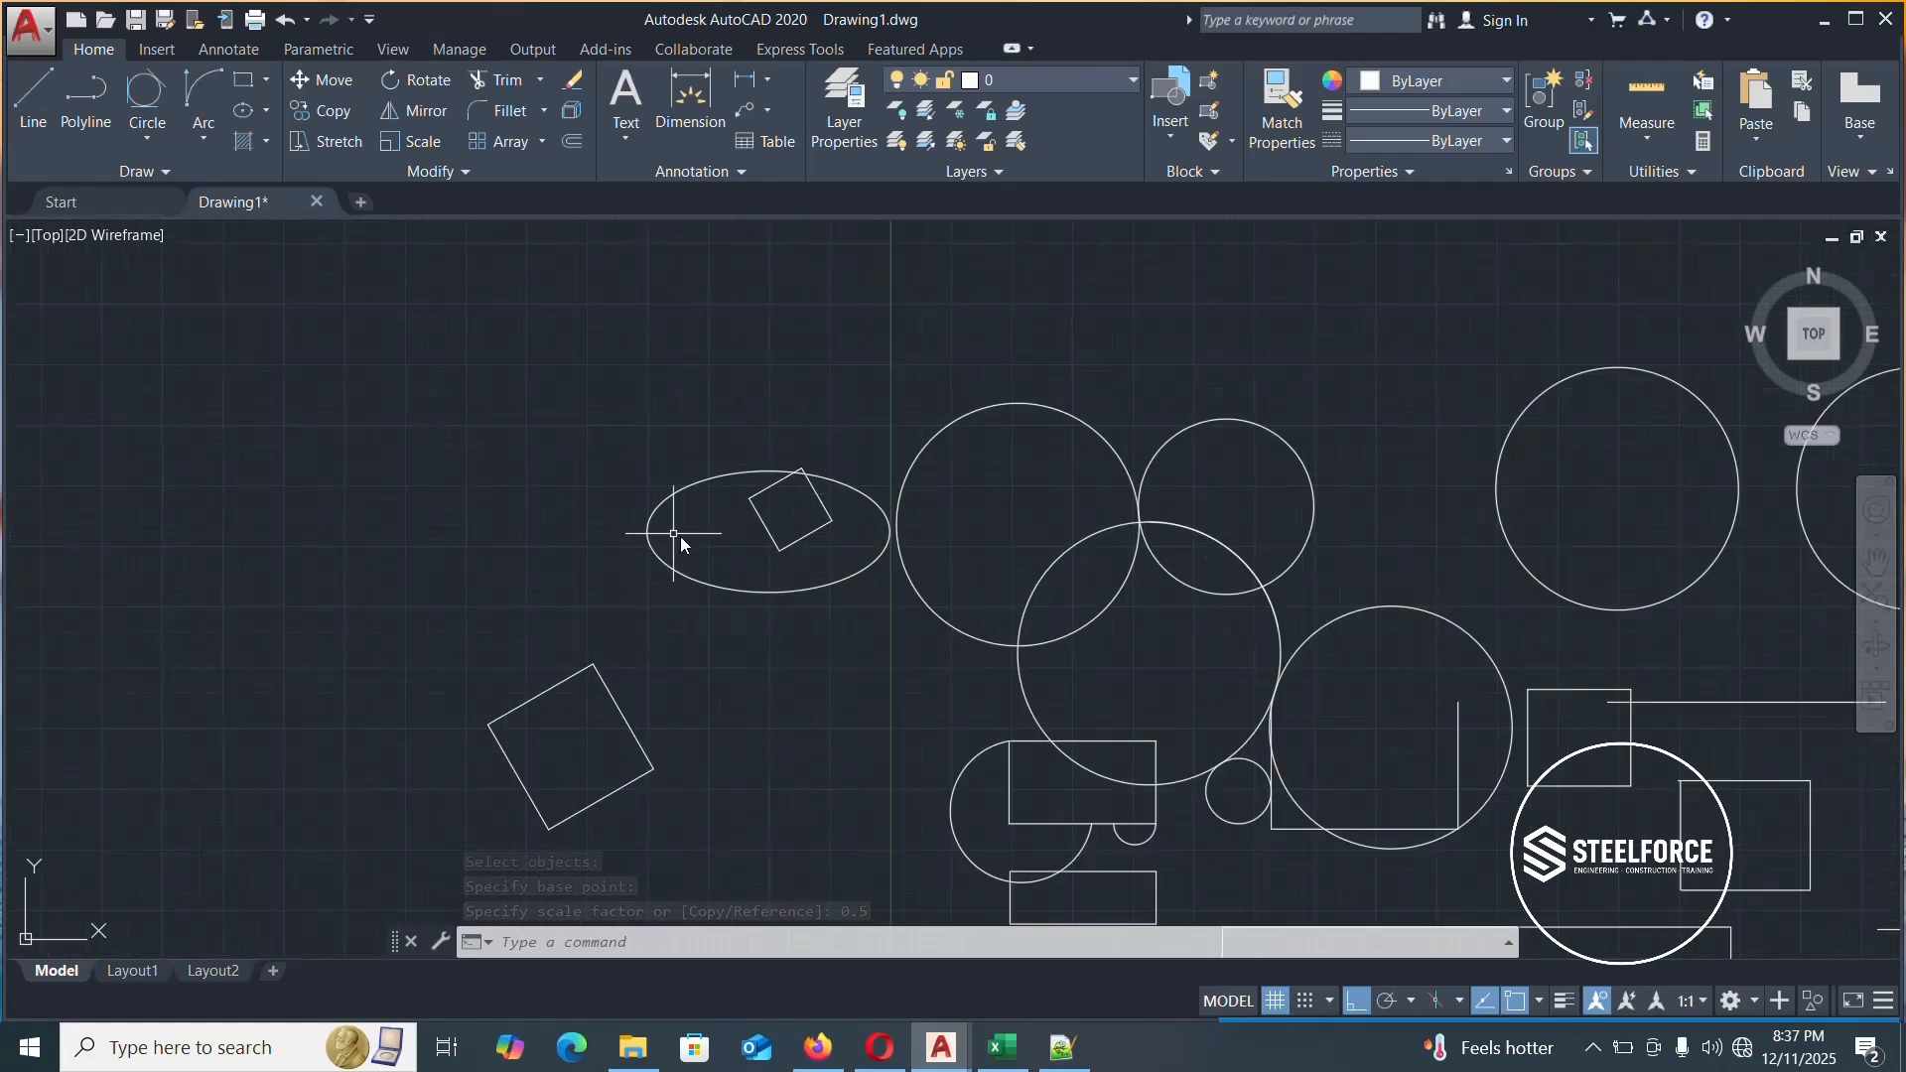
{"action": "scroll", "coordinate": [454, 484], "scroll_direction": "down", "scroll_amount": 2}
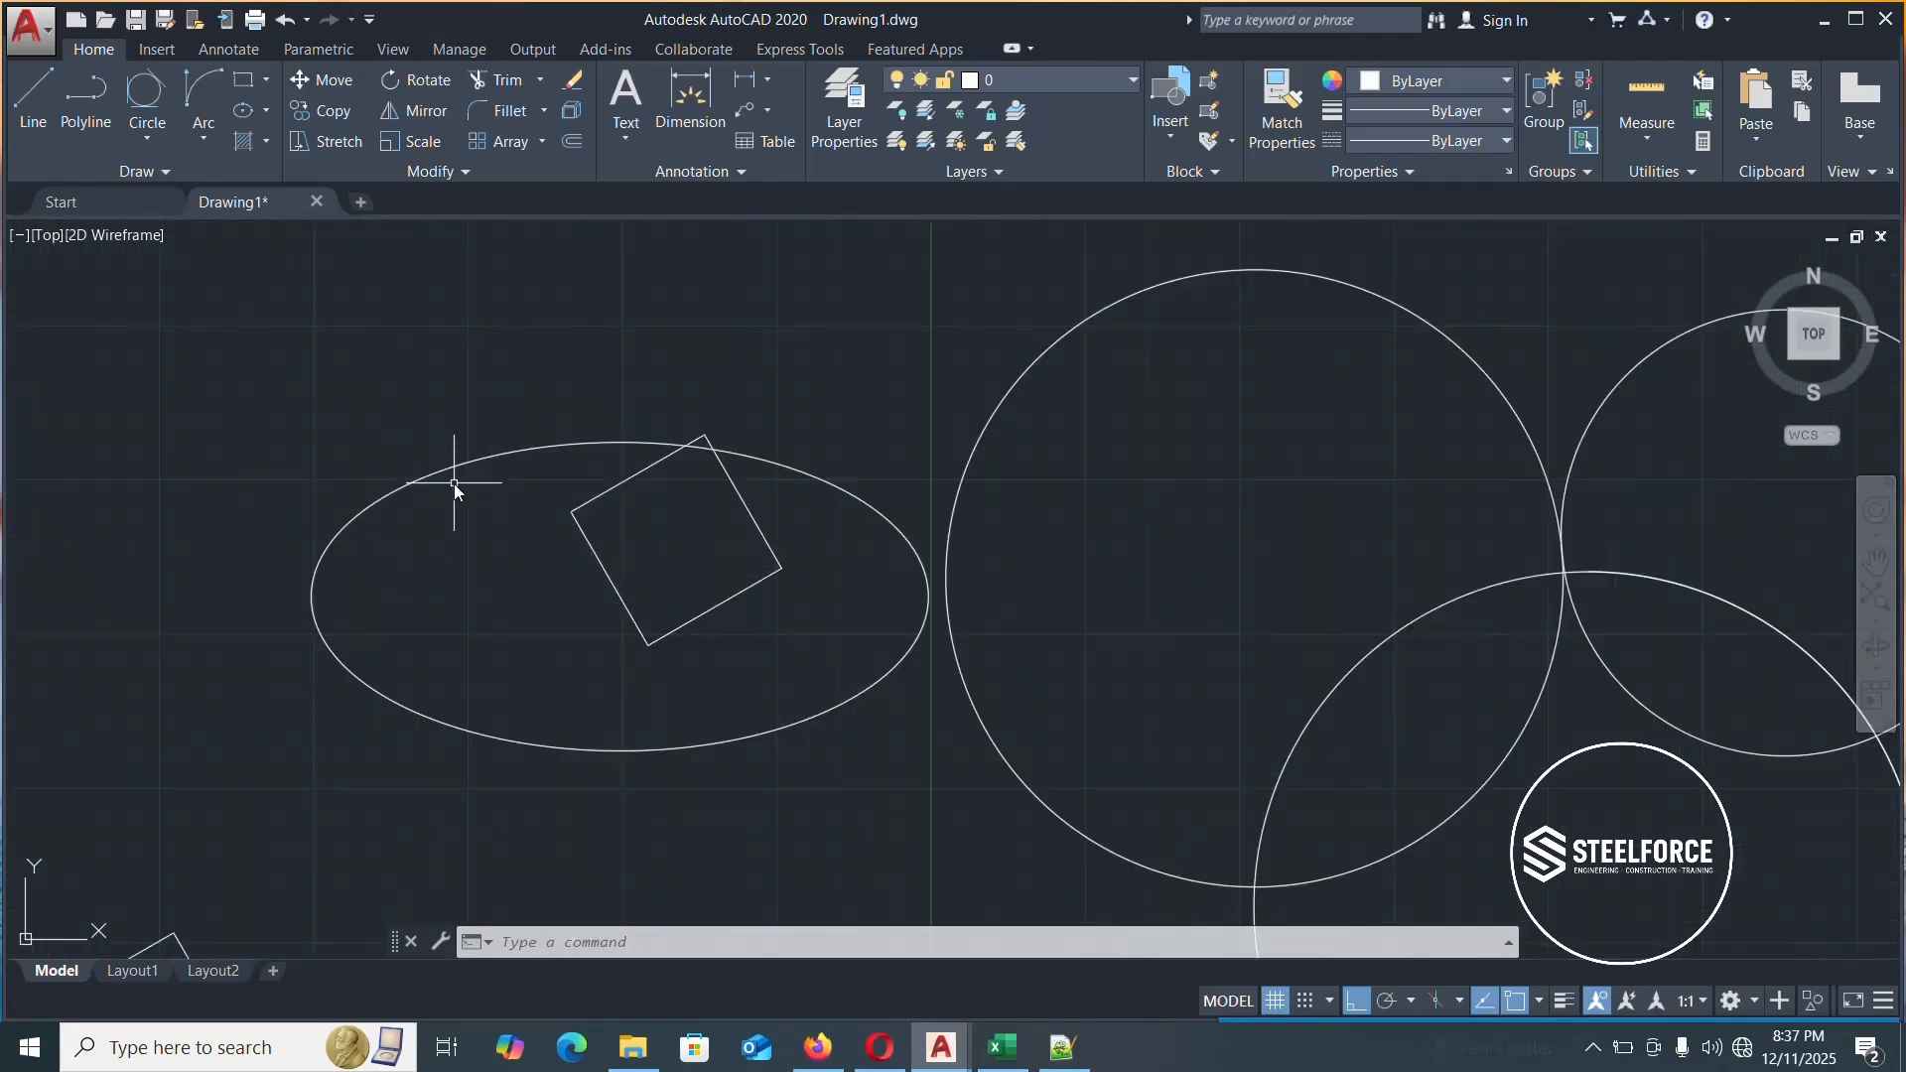
{"action": "scroll", "coordinate": [660, 496], "scroll_direction": "up", "scroll_amount": 5}
{"action": "scroll", "coordinate": [611, 474], "scroll_direction": "down", "scroll_amount": 3}
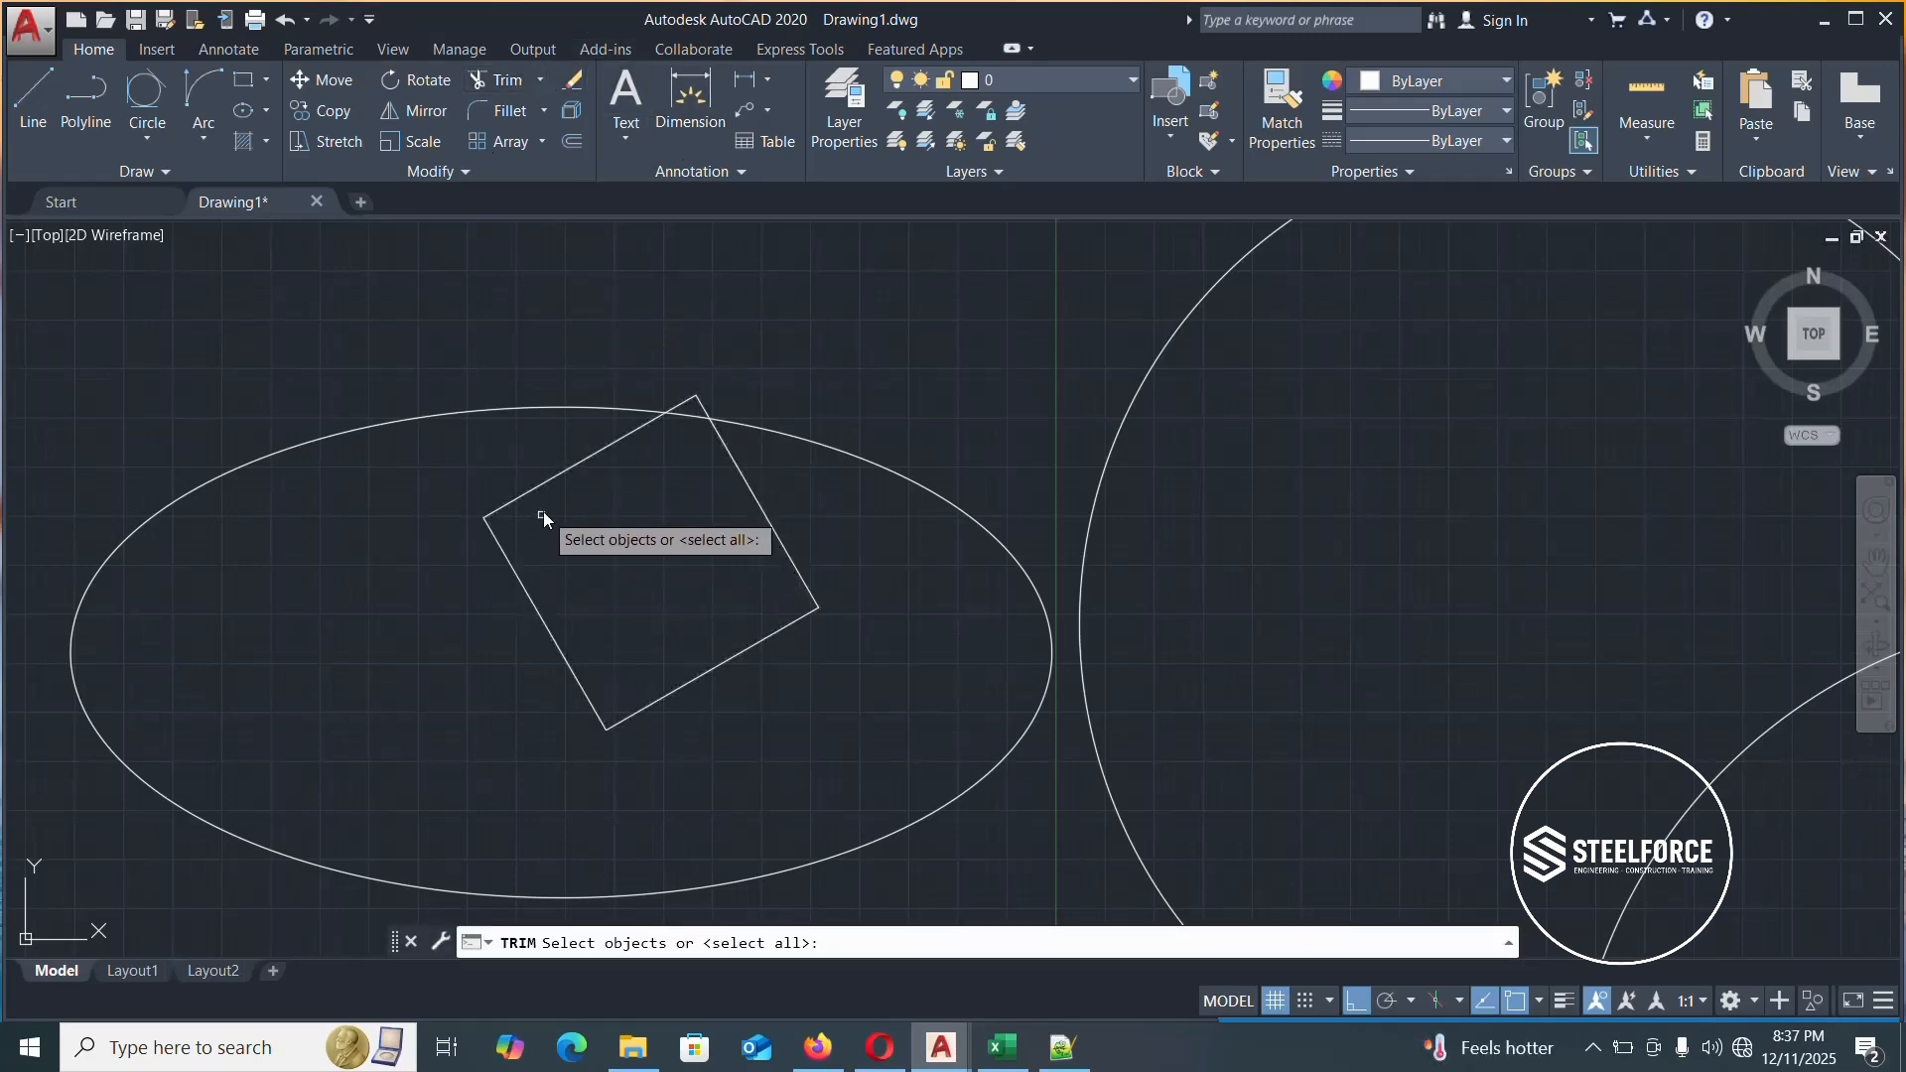
{"action": "scroll", "coordinate": [544, 510], "scroll_direction": "down", "scroll_amount": 2}
{"action": "scroll", "coordinate": [562, 501], "scroll_direction": "up", "scroll_amount": 2}
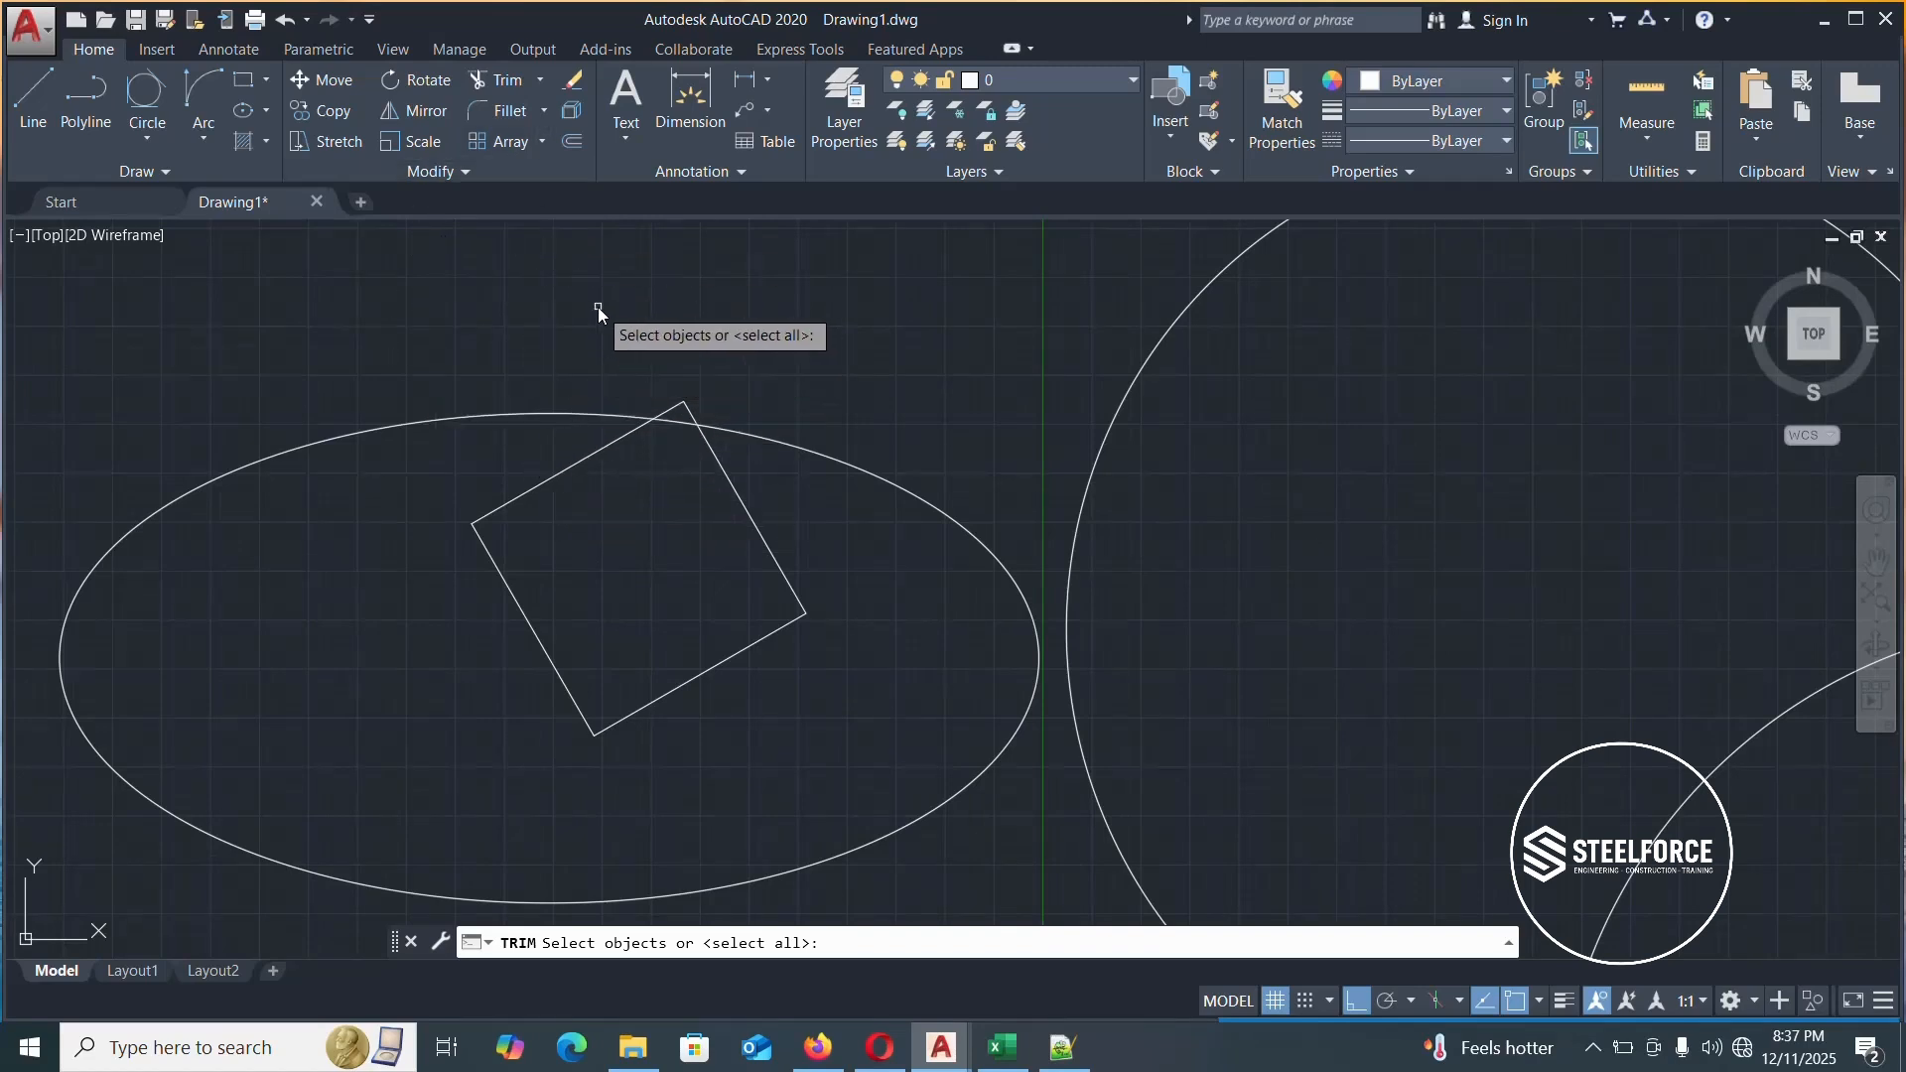
{"action": "key", "text": "Escape"}
{"action": "key", "text": "Escape"}
{"action": "key", "text": "Escape"}
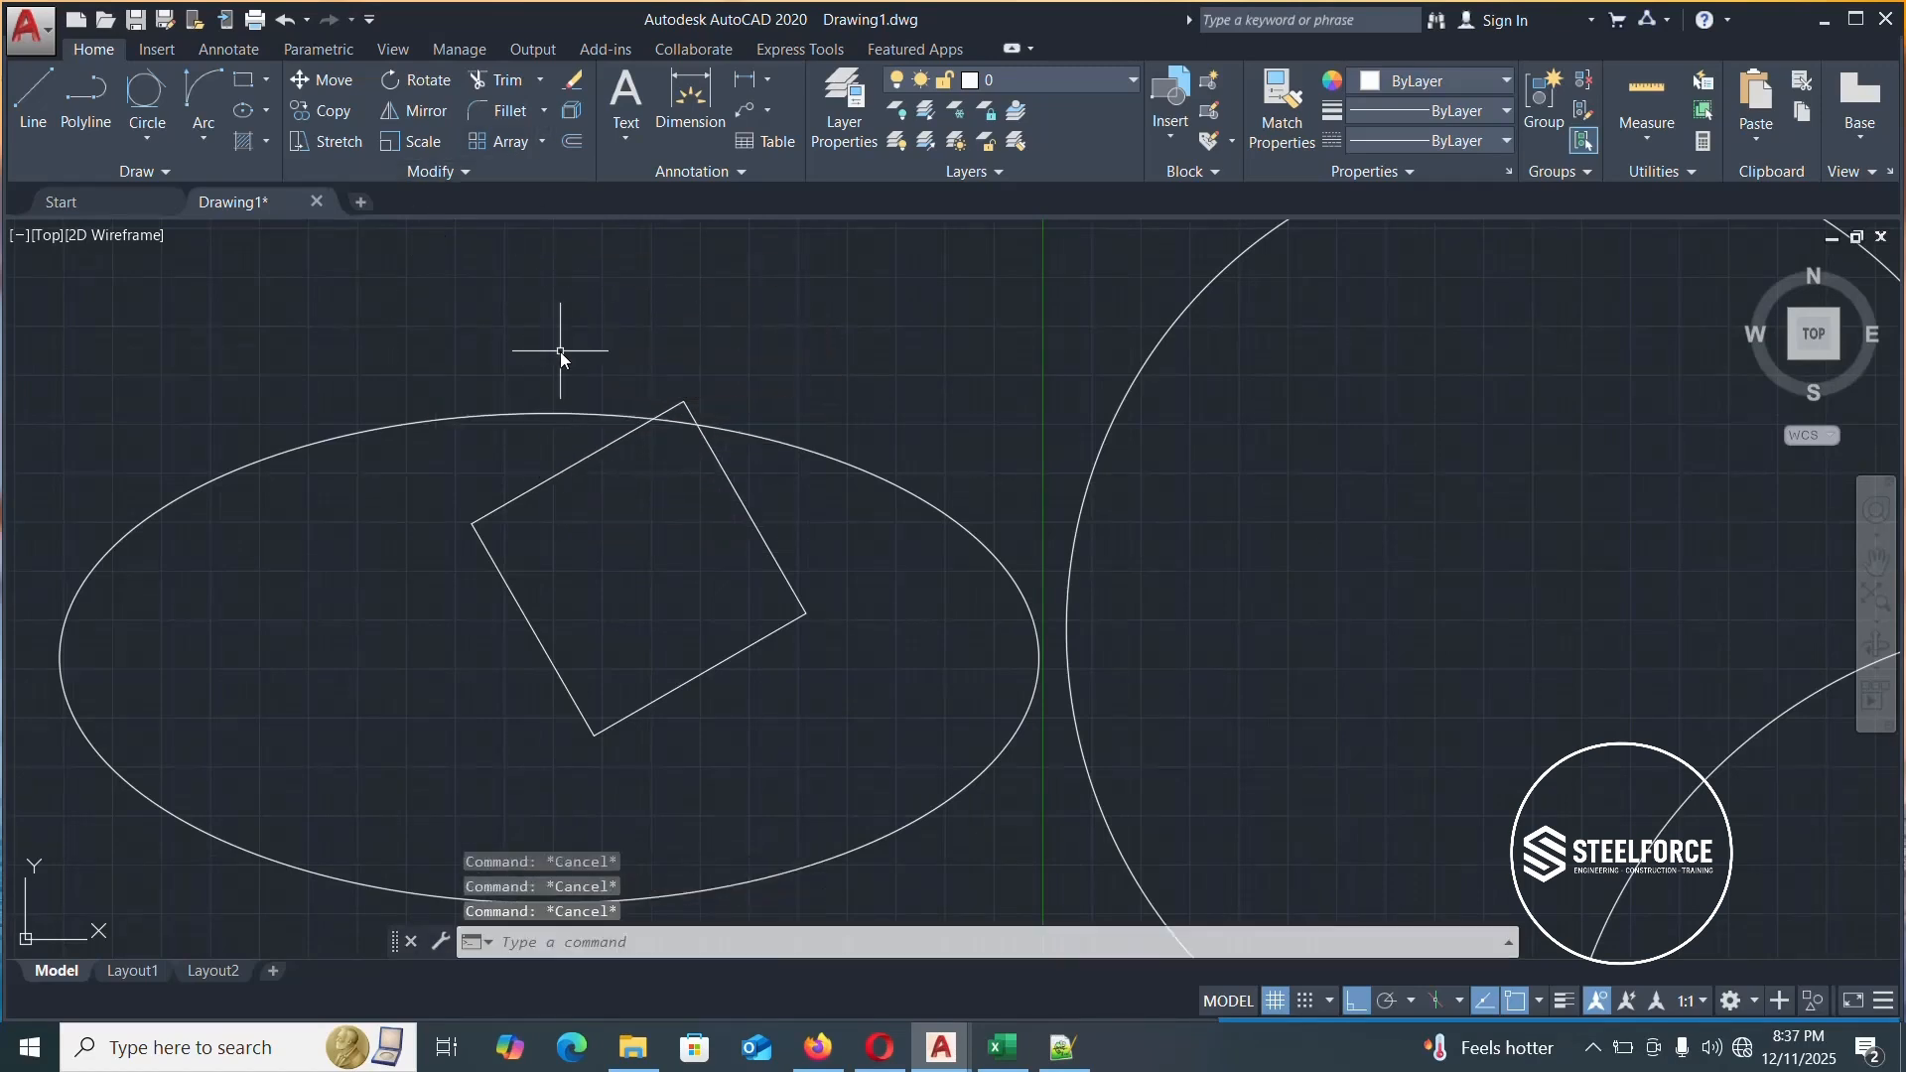
Trim the tilted square against the ellipse using all objects as cutting edges, removing all but its upper-left side inside the ellipse
{"action": "left_click", "coordinate": [505, 79]}
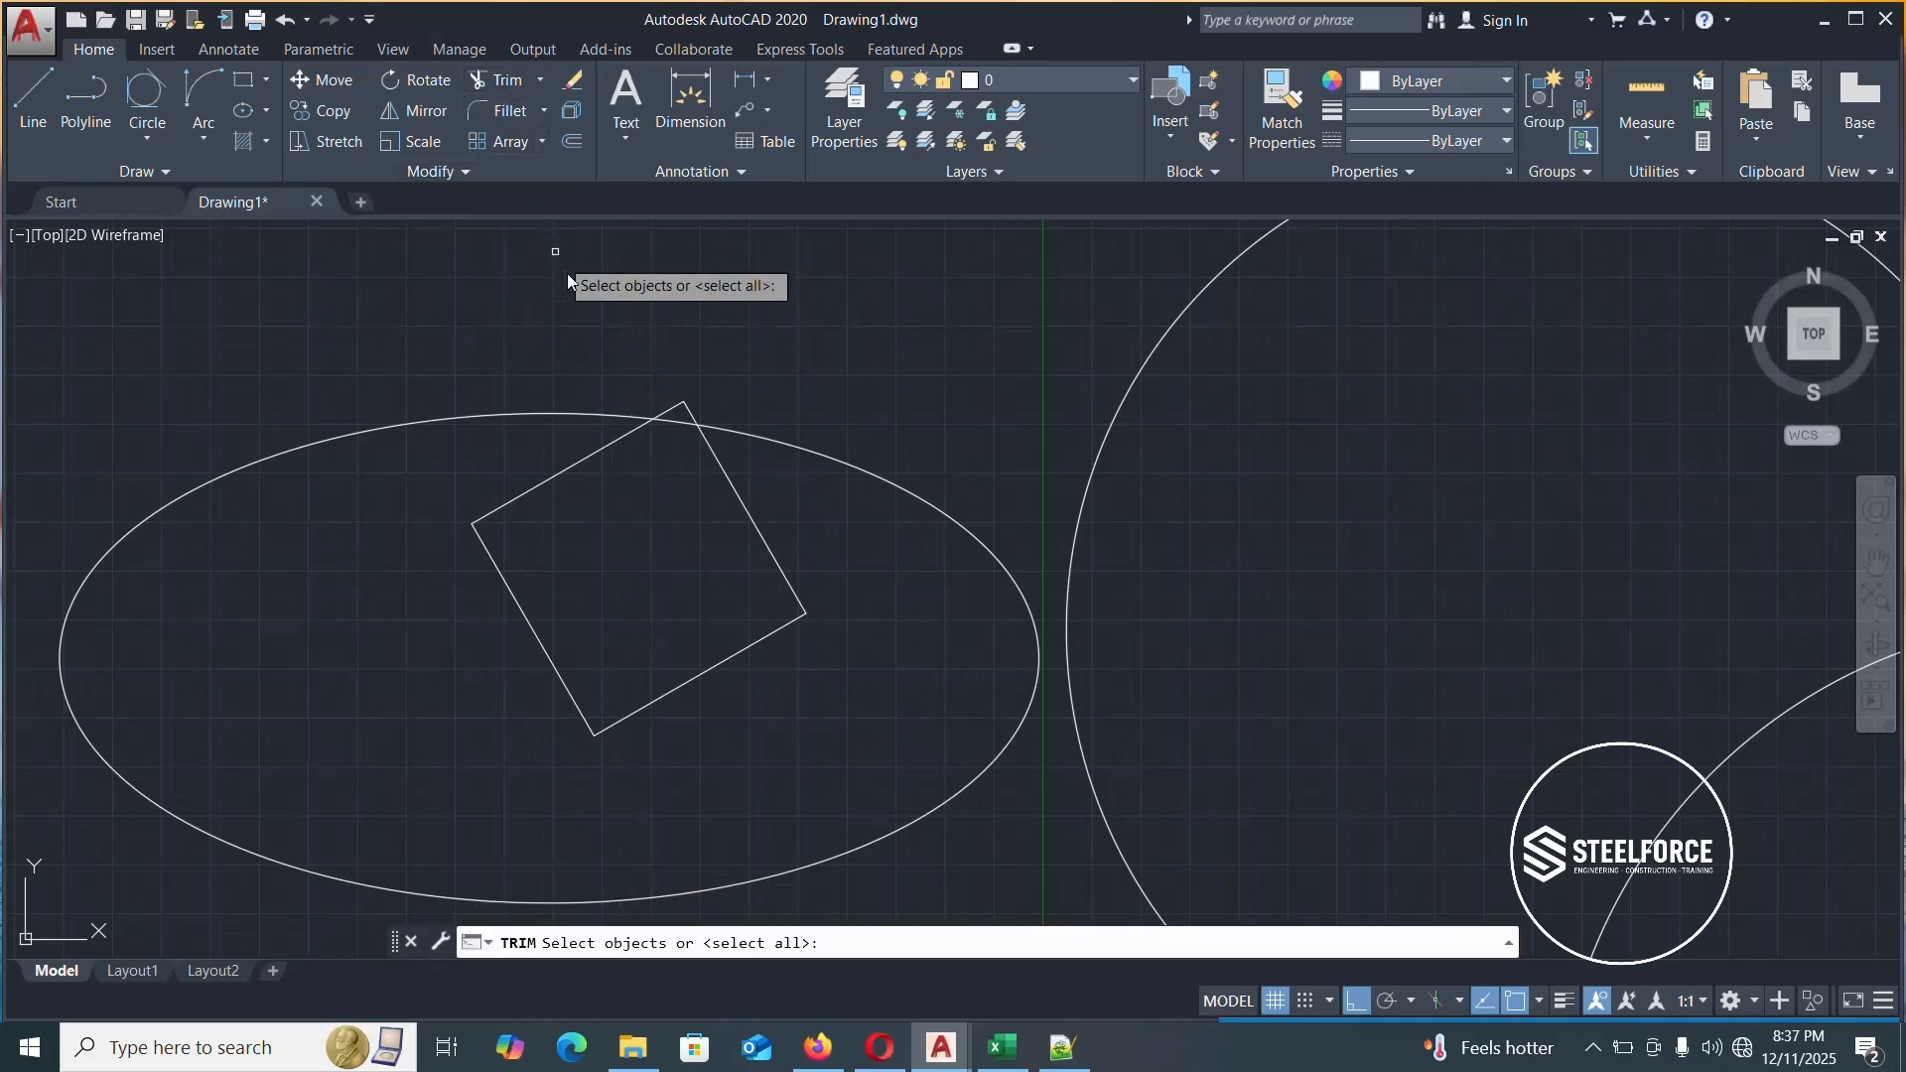
{"action": "key", "text": "Return"}
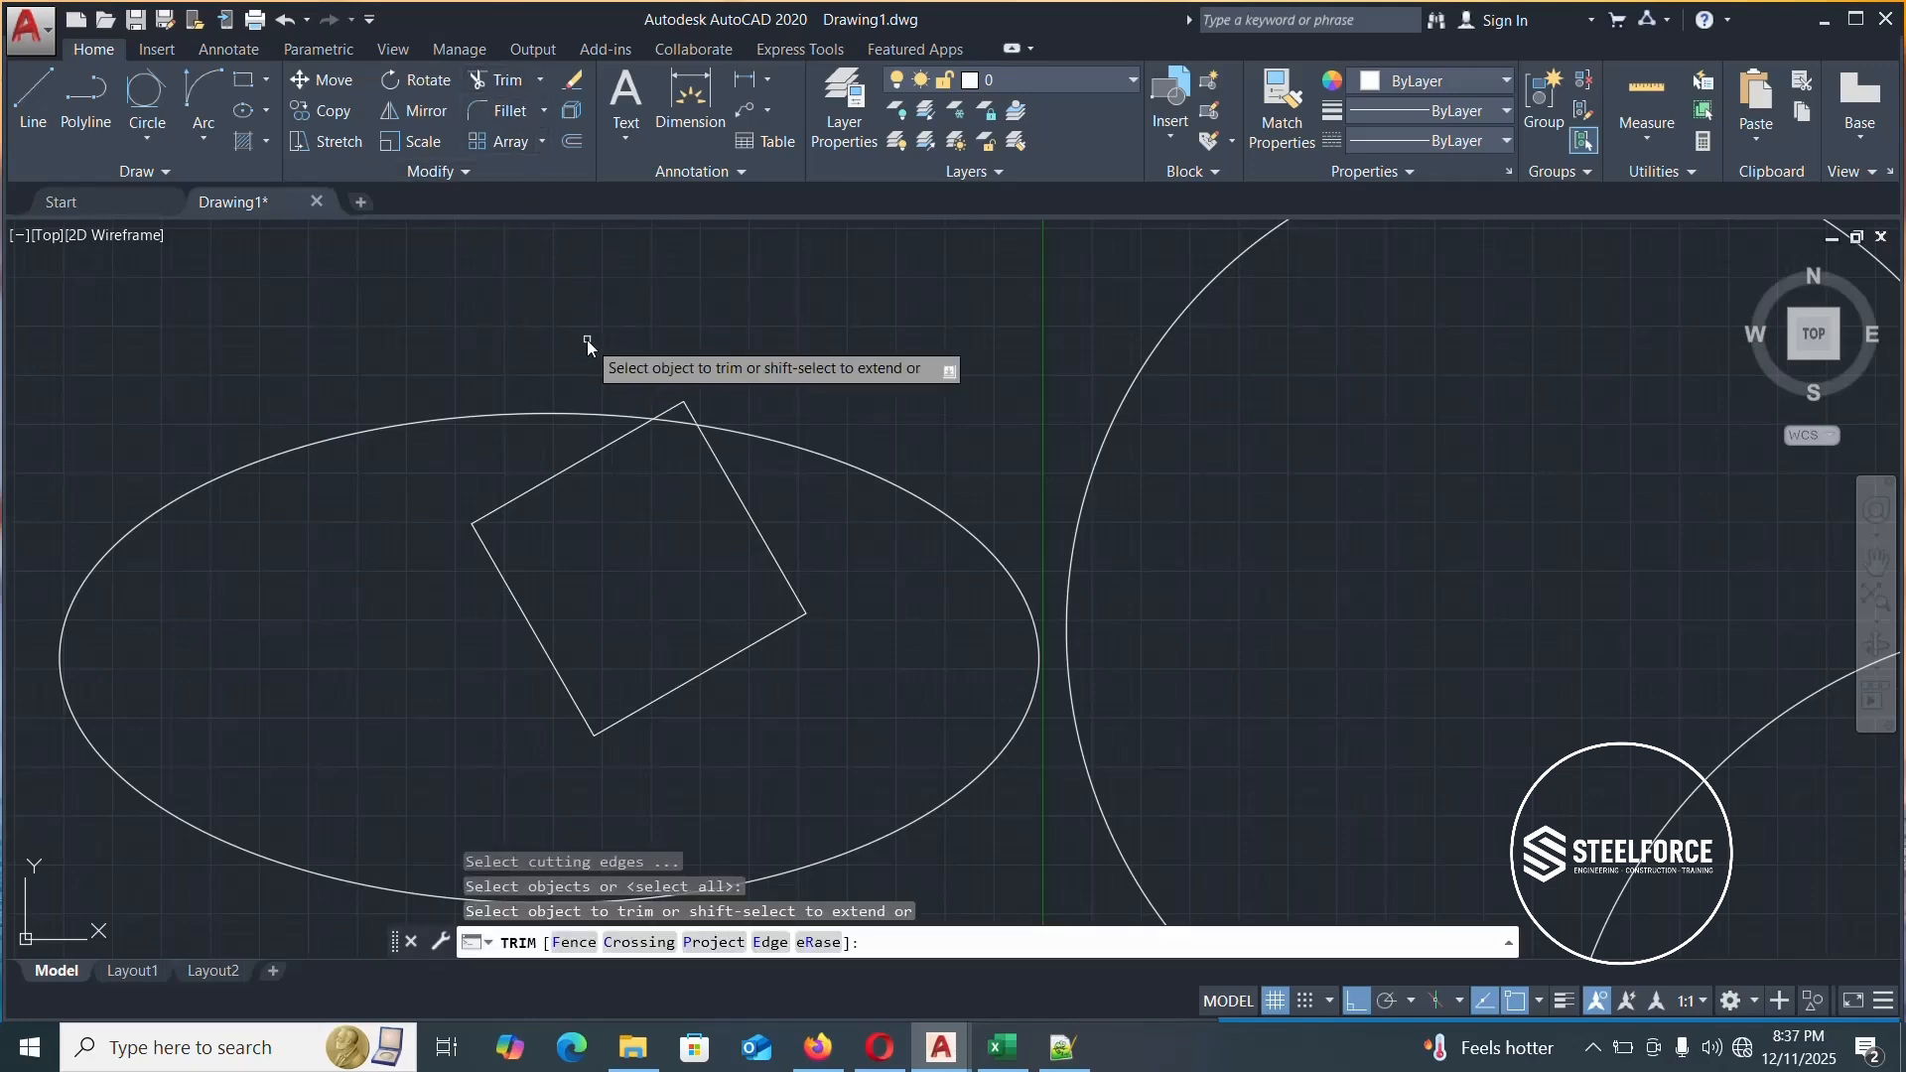
{"action": "left_click", "coordinate": [671, 408]}
{"action": "left_click", "coordinate": [689, 409]}
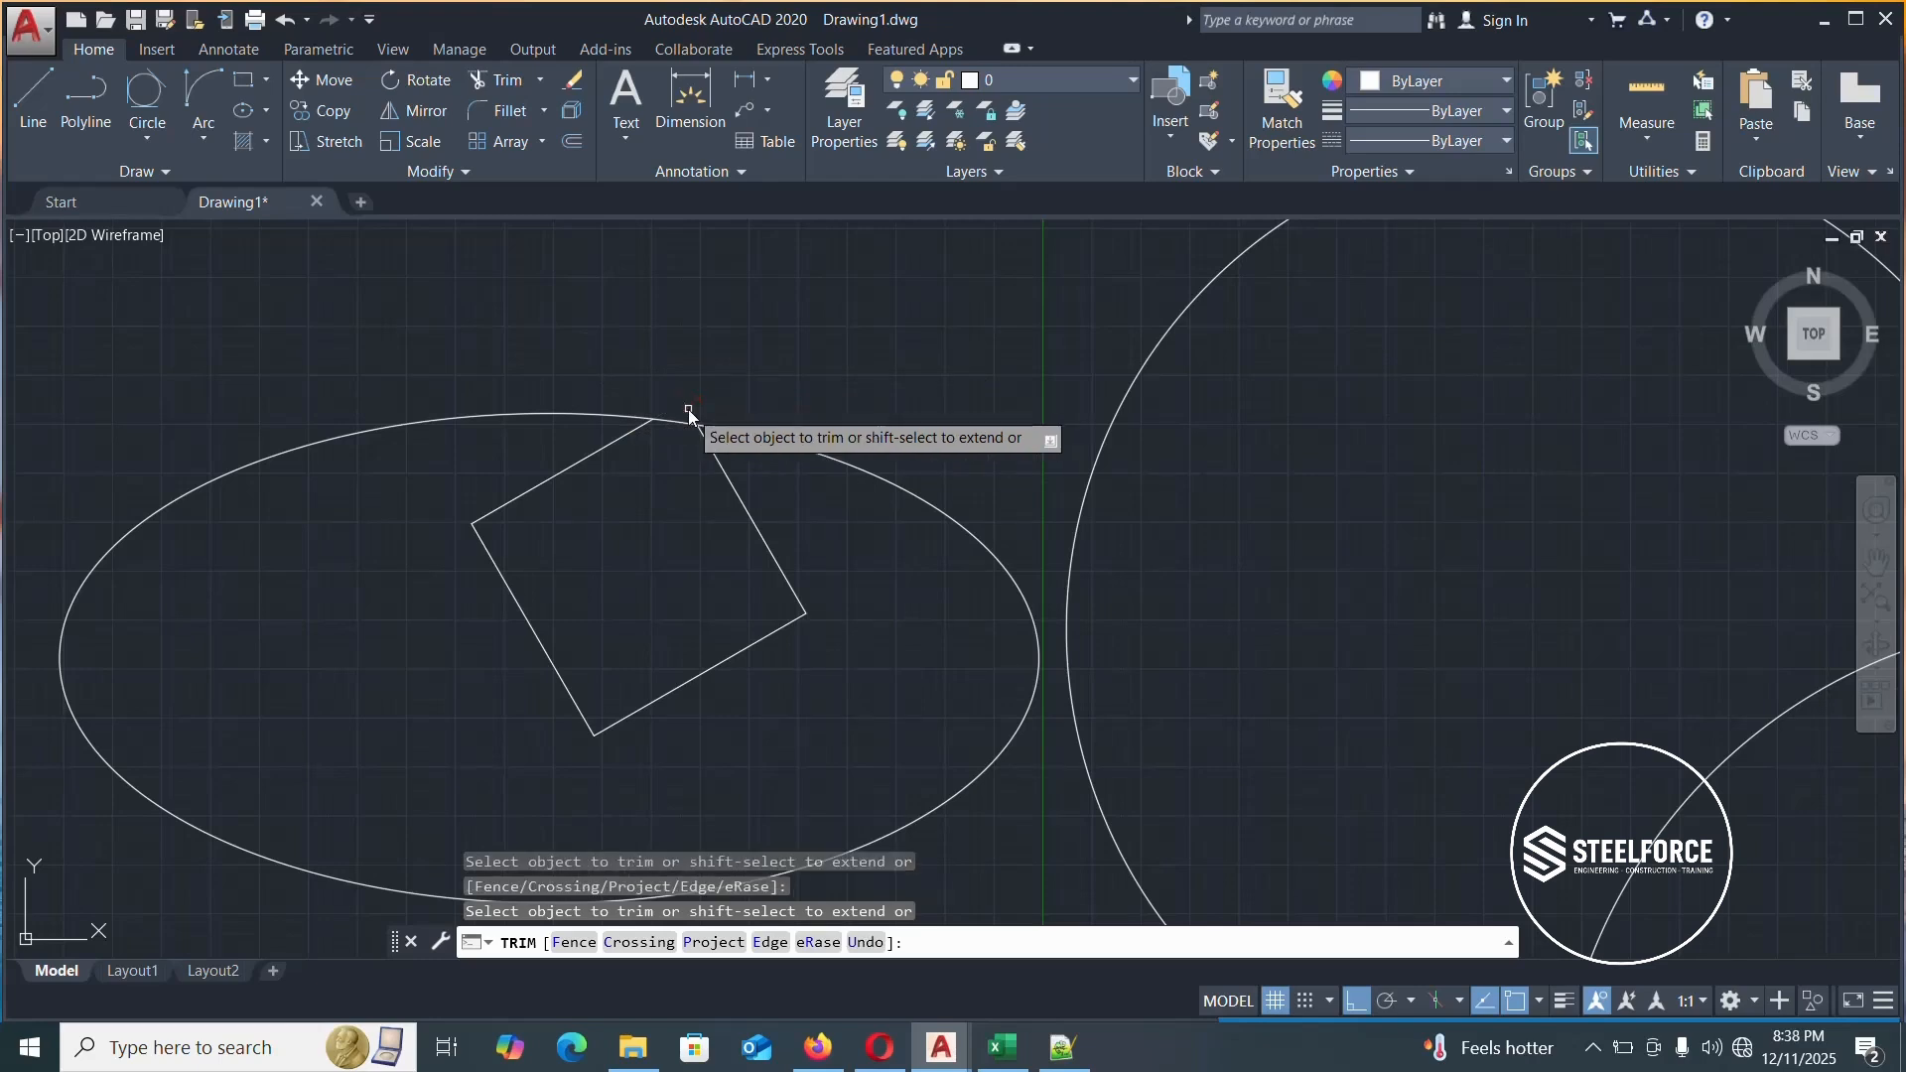
{"action": "left_click", "coordinate": [708, 446]}
{"action": "left_click", "coordinate": [754, 638]}
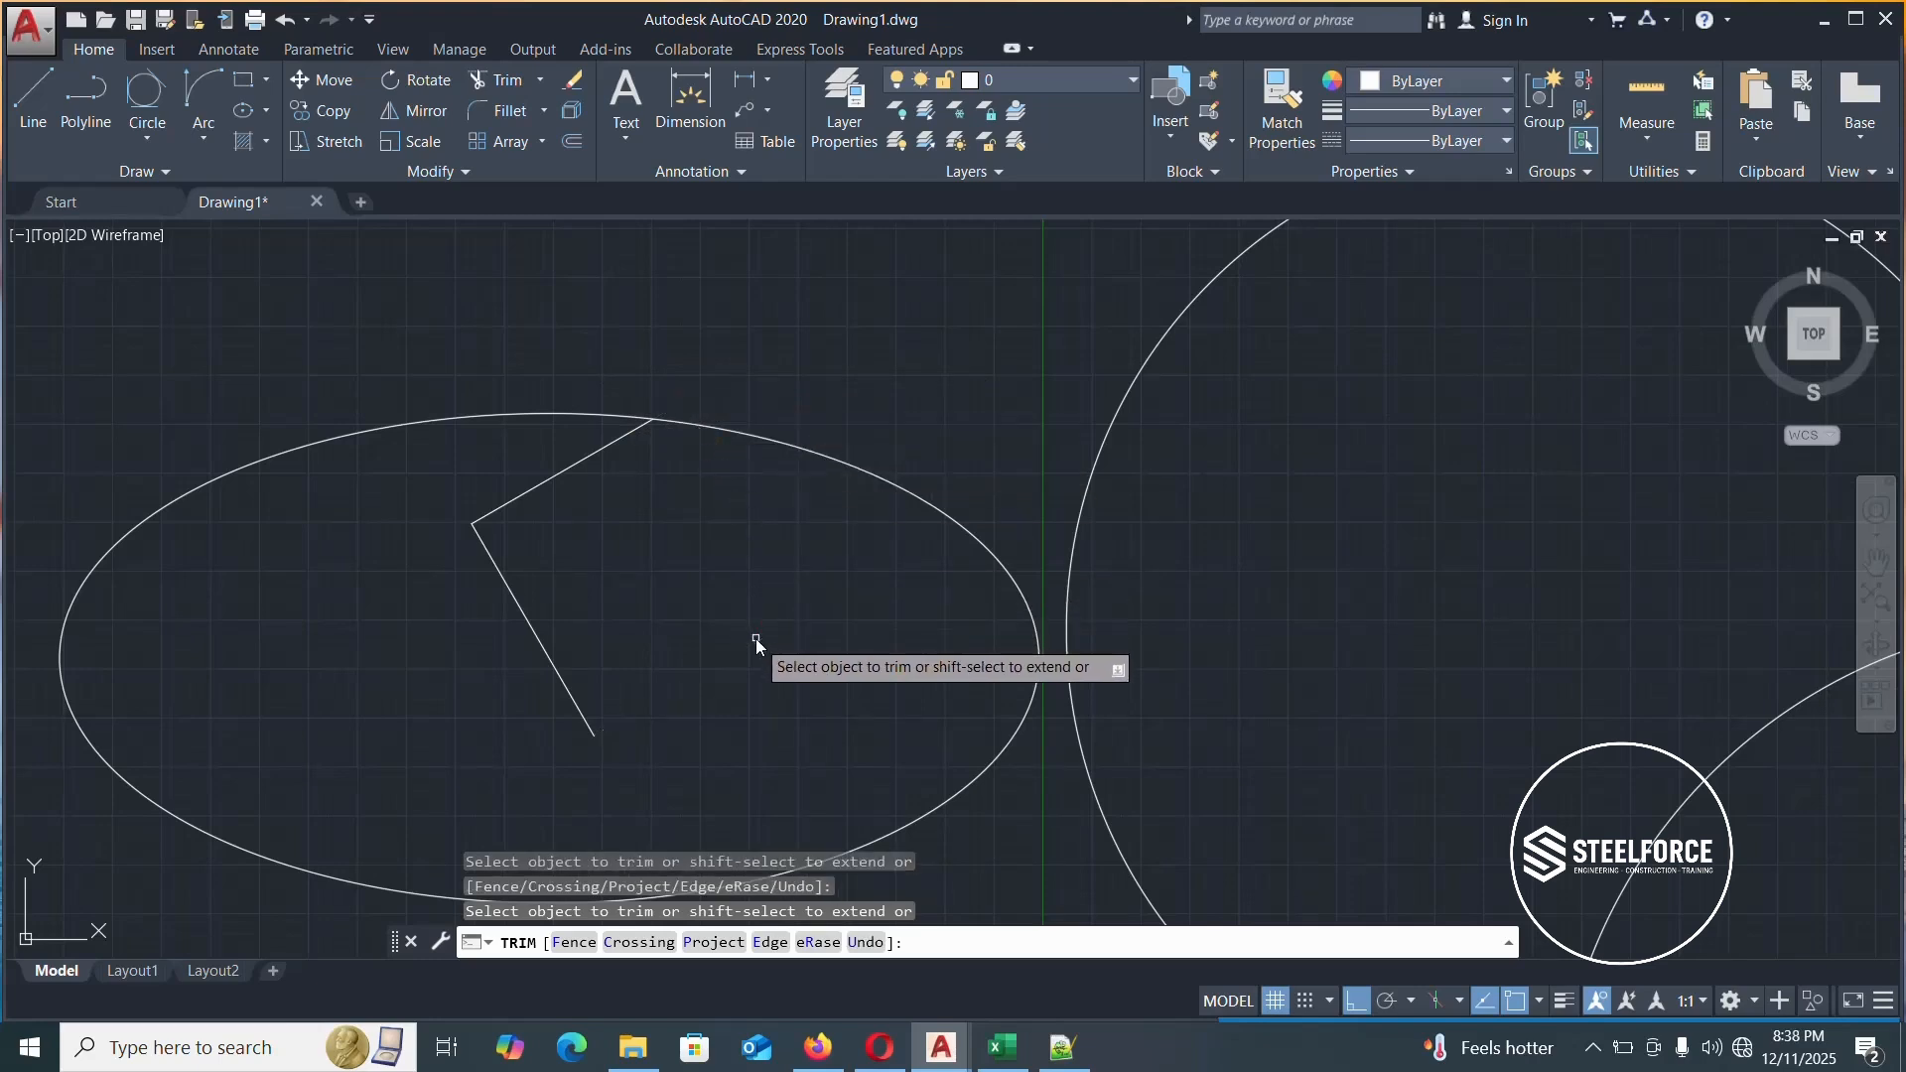
{"action": "left_click", "coordinate": [576, 700]}
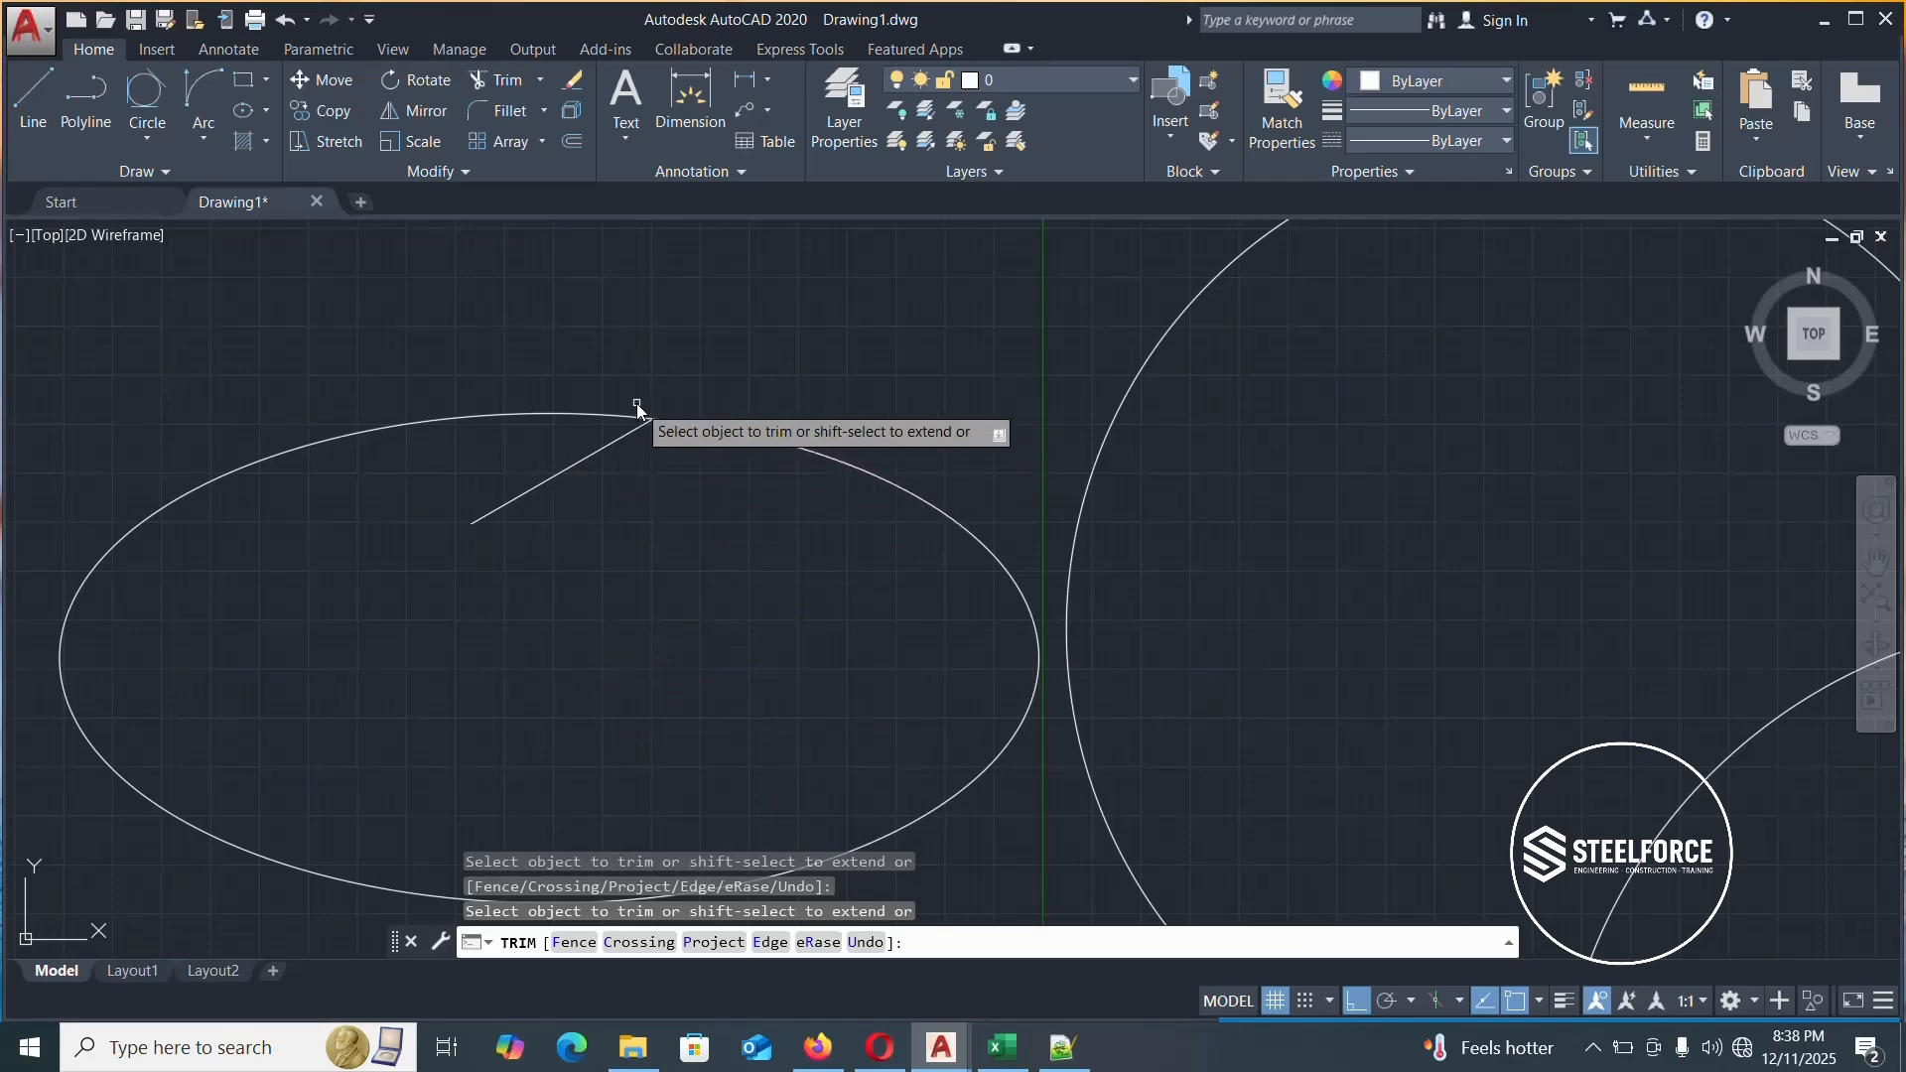
Trim the two upper circles' arcs and the small rectangle's corner edges that lie inside the large central circle
{"action": "scroll", "coordinate": [623, 503], "scroll_direction": "down", "scroll_amount": 6}
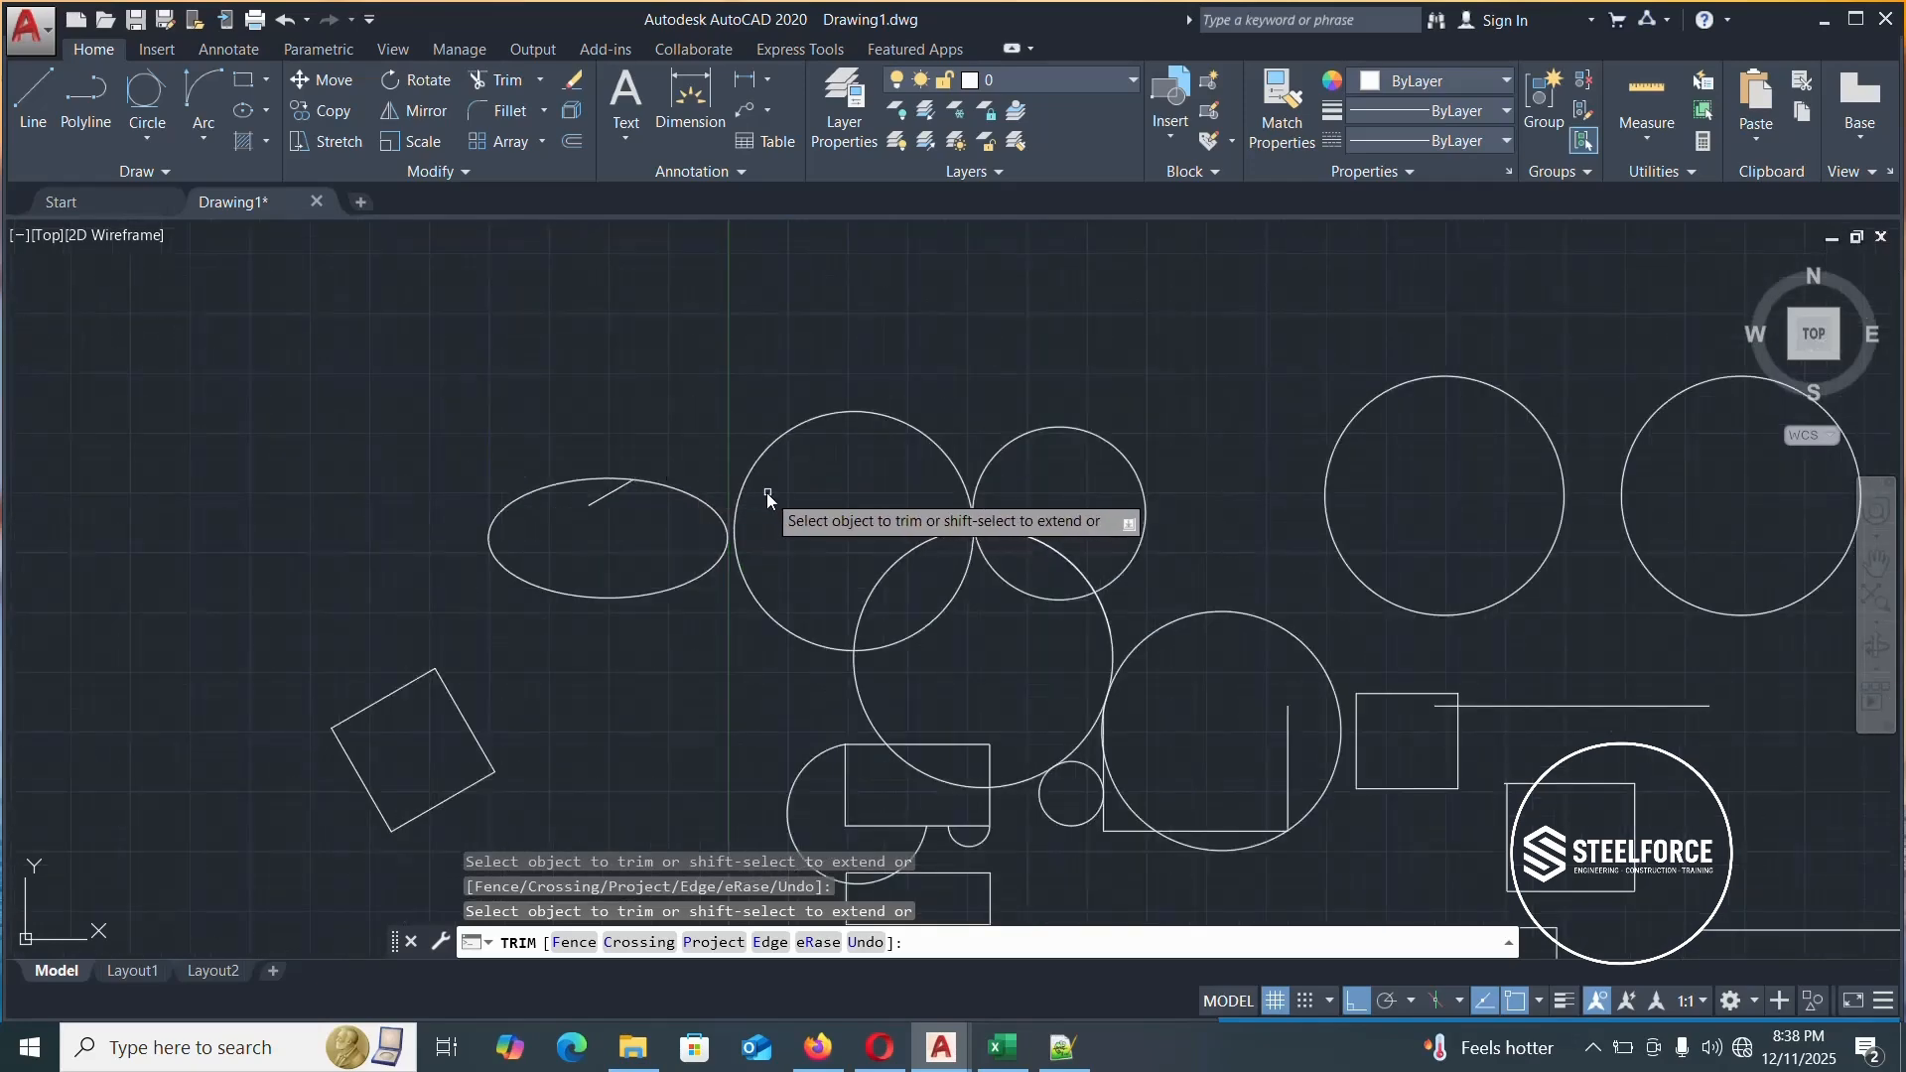
{"action": "left_click", "coordinate": [978, 532]}
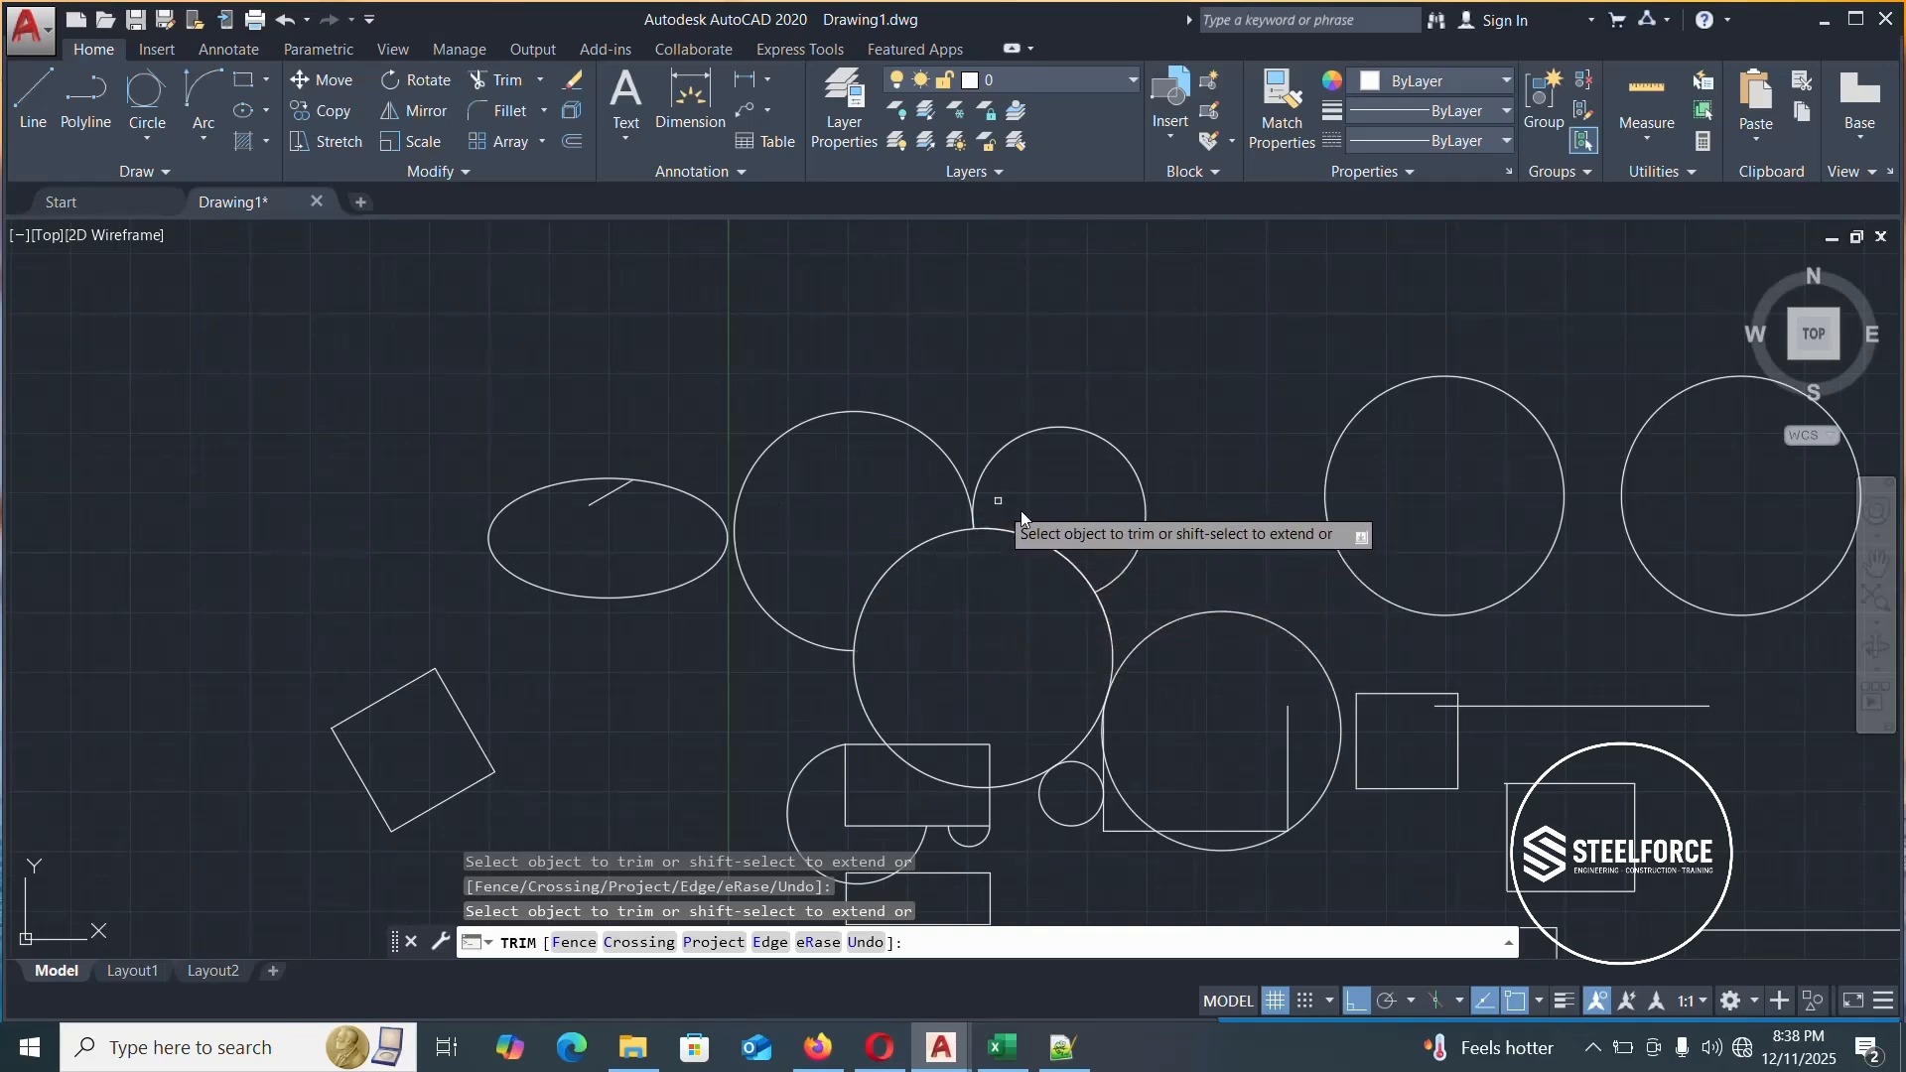
{"action": "left_click", "coordinate": [961, 746]}
{"action": "left_click", "coordinate": [987, 762]}
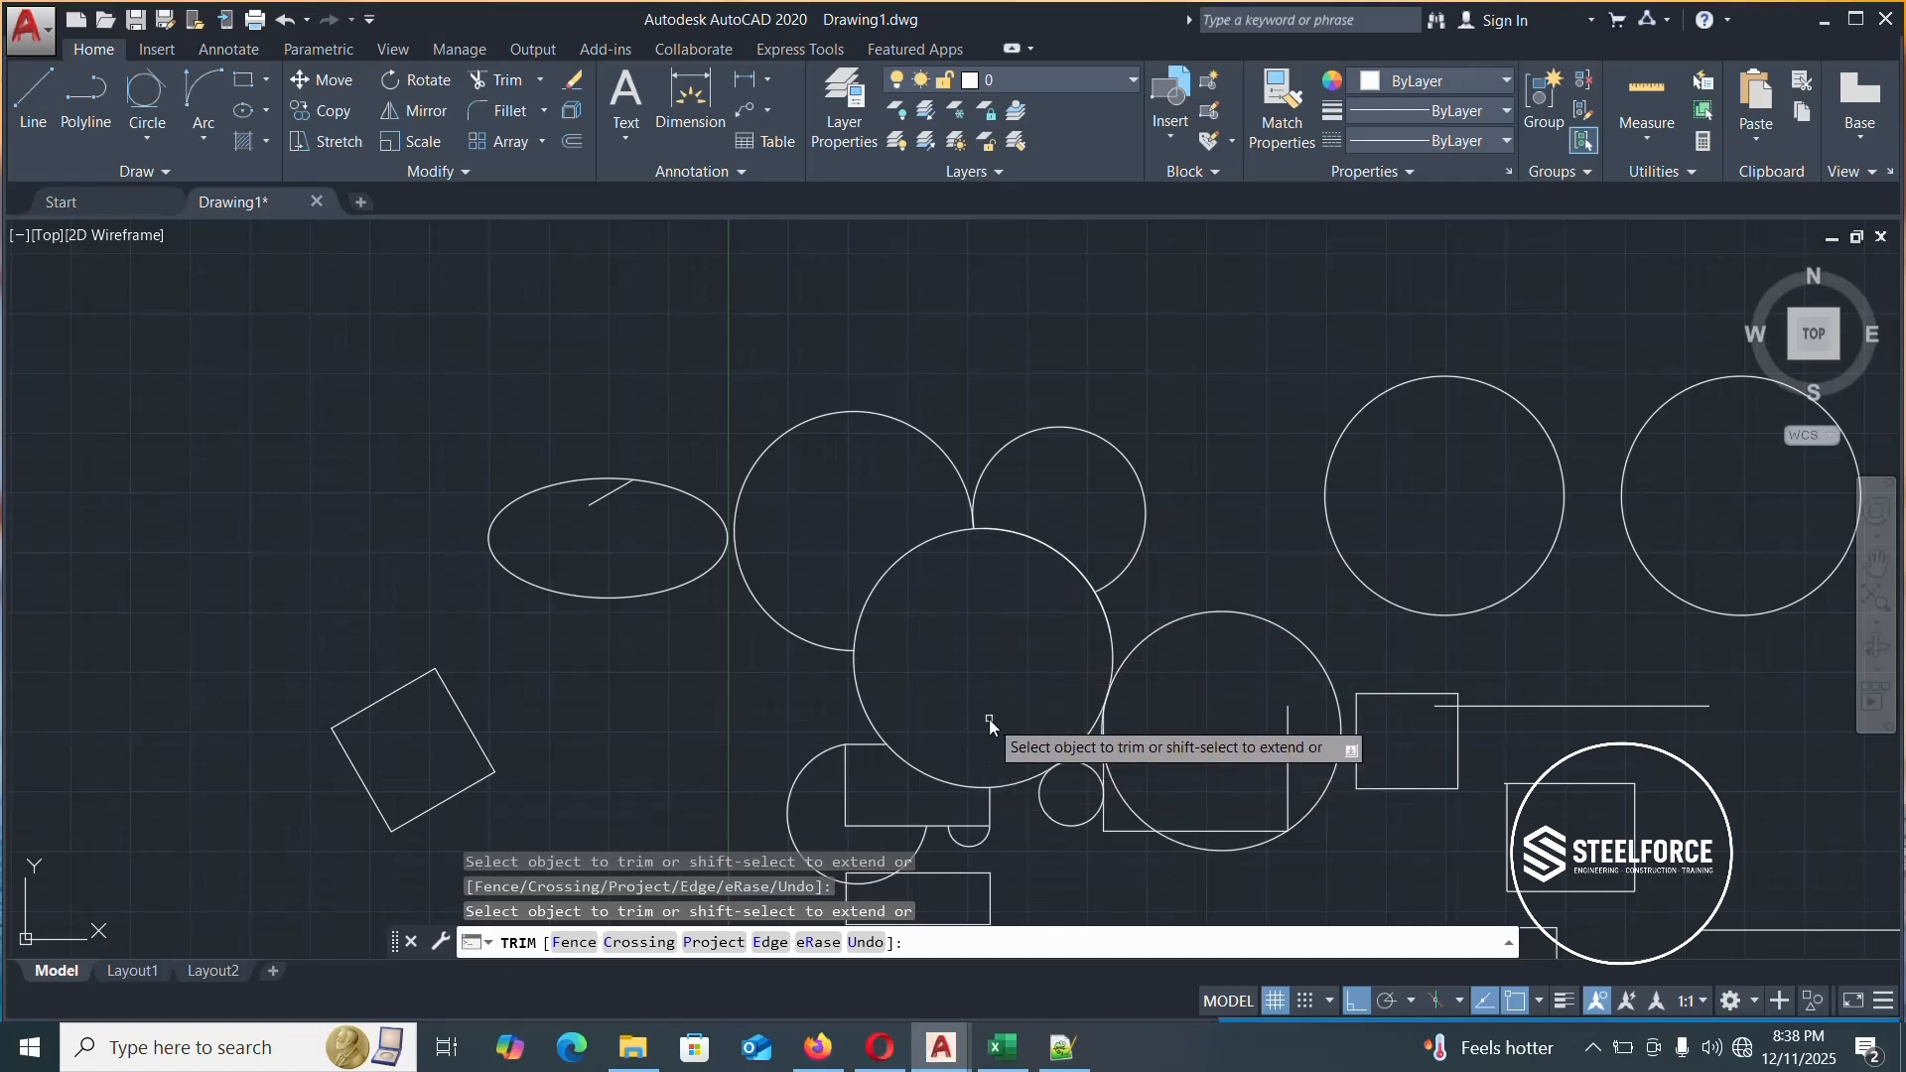
{"action": "key", "text": "Return"}
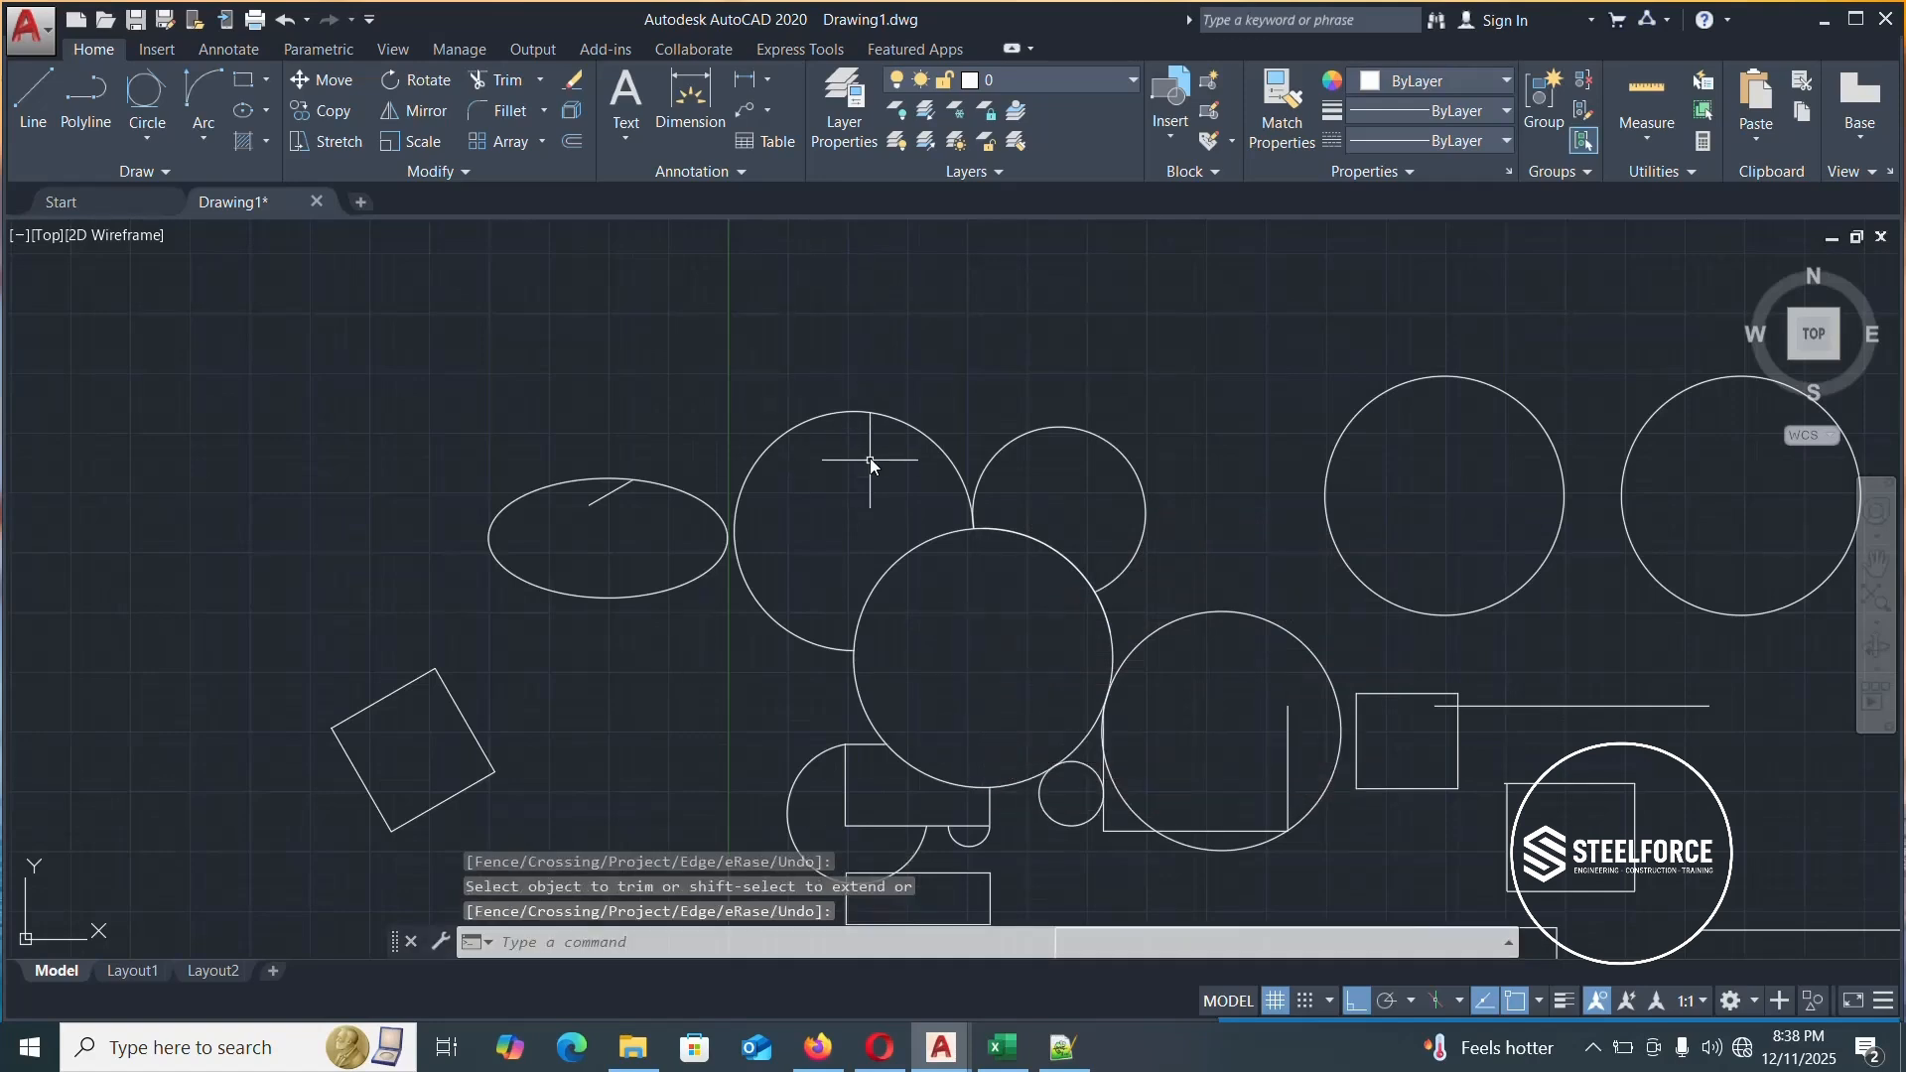
Create a rectangular array of the small circle touching the large central circle, with 4 columns and 3 rows
{"action": "scroll", "coordinate": [870, 459], "scroll_direction": "down", "scroll_amount": 2}
{"action": "scroll", "coordinate": [891, 445], "scroll_direction": "up", "scroll_amount": 2}
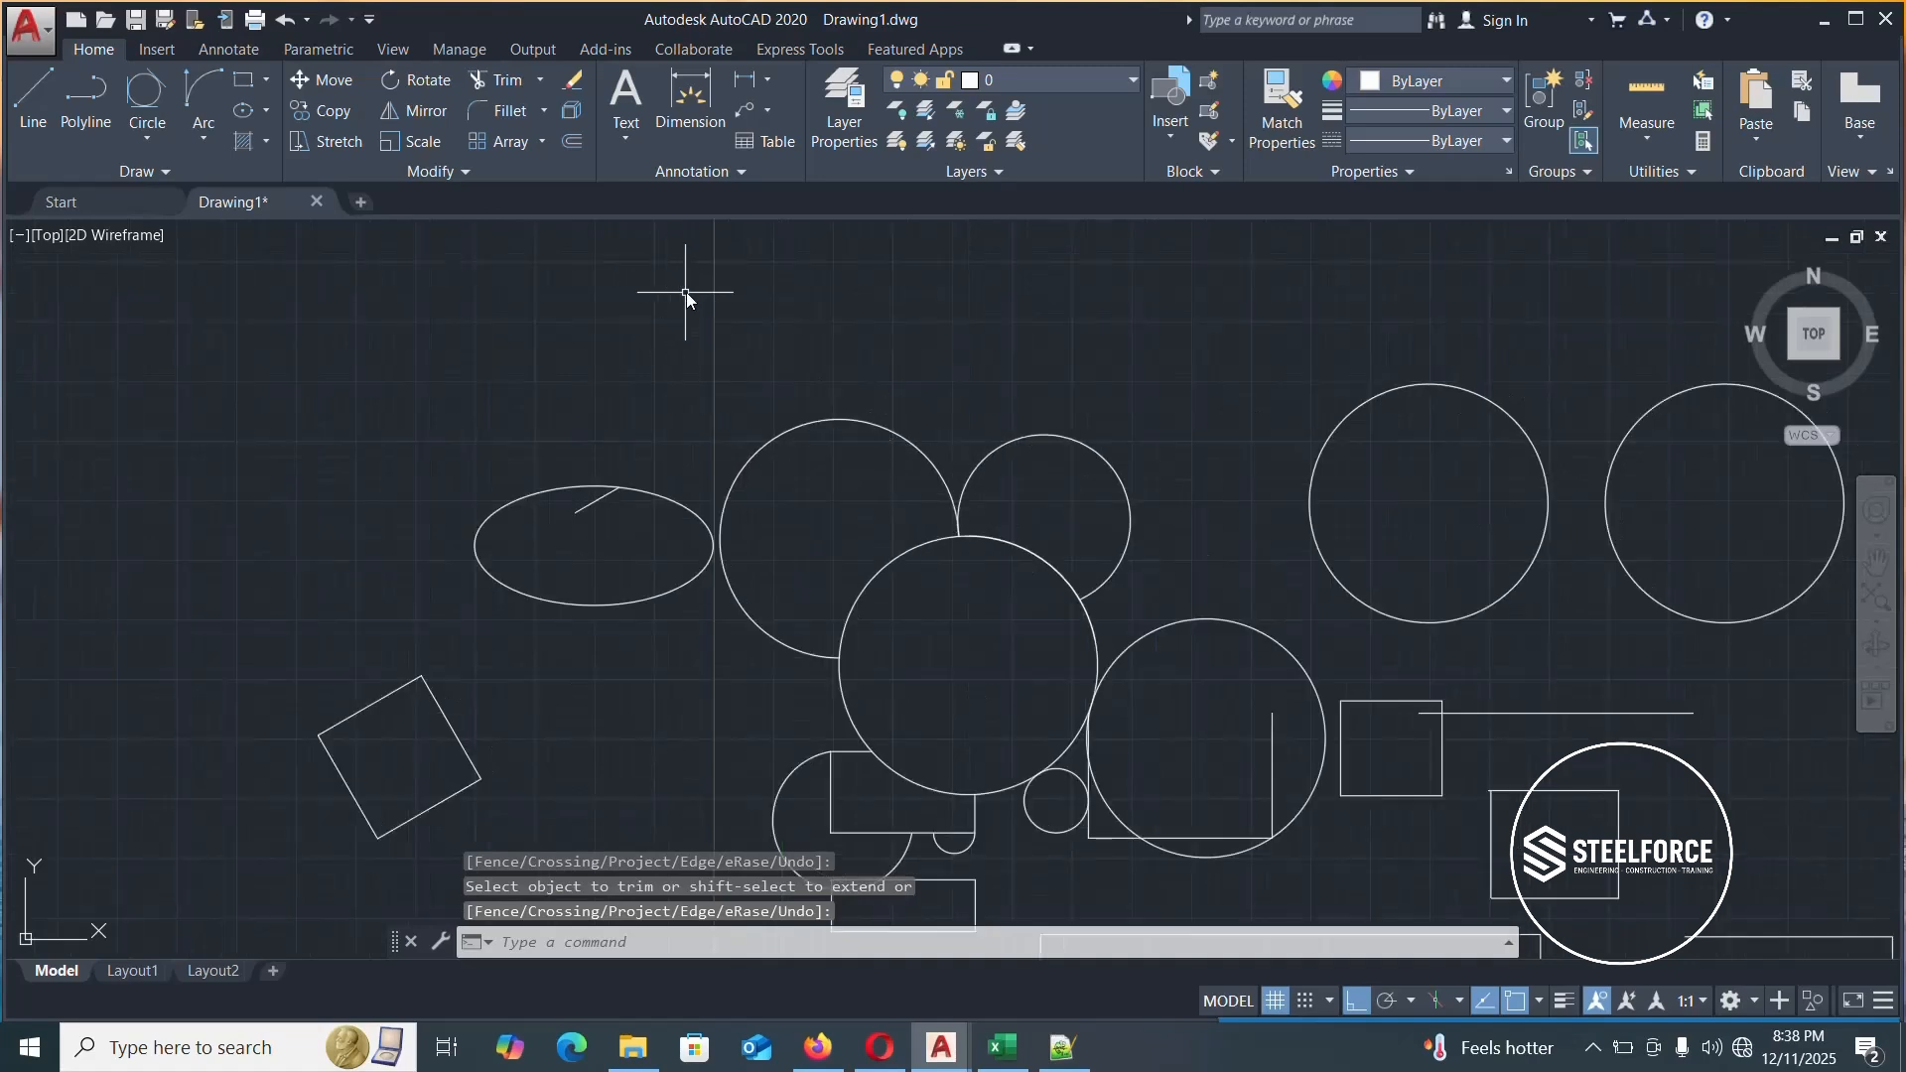
{"action": "scroll", "coordinate": [714, 303], "scroll_direction": "up", "scroll_amount": 2}
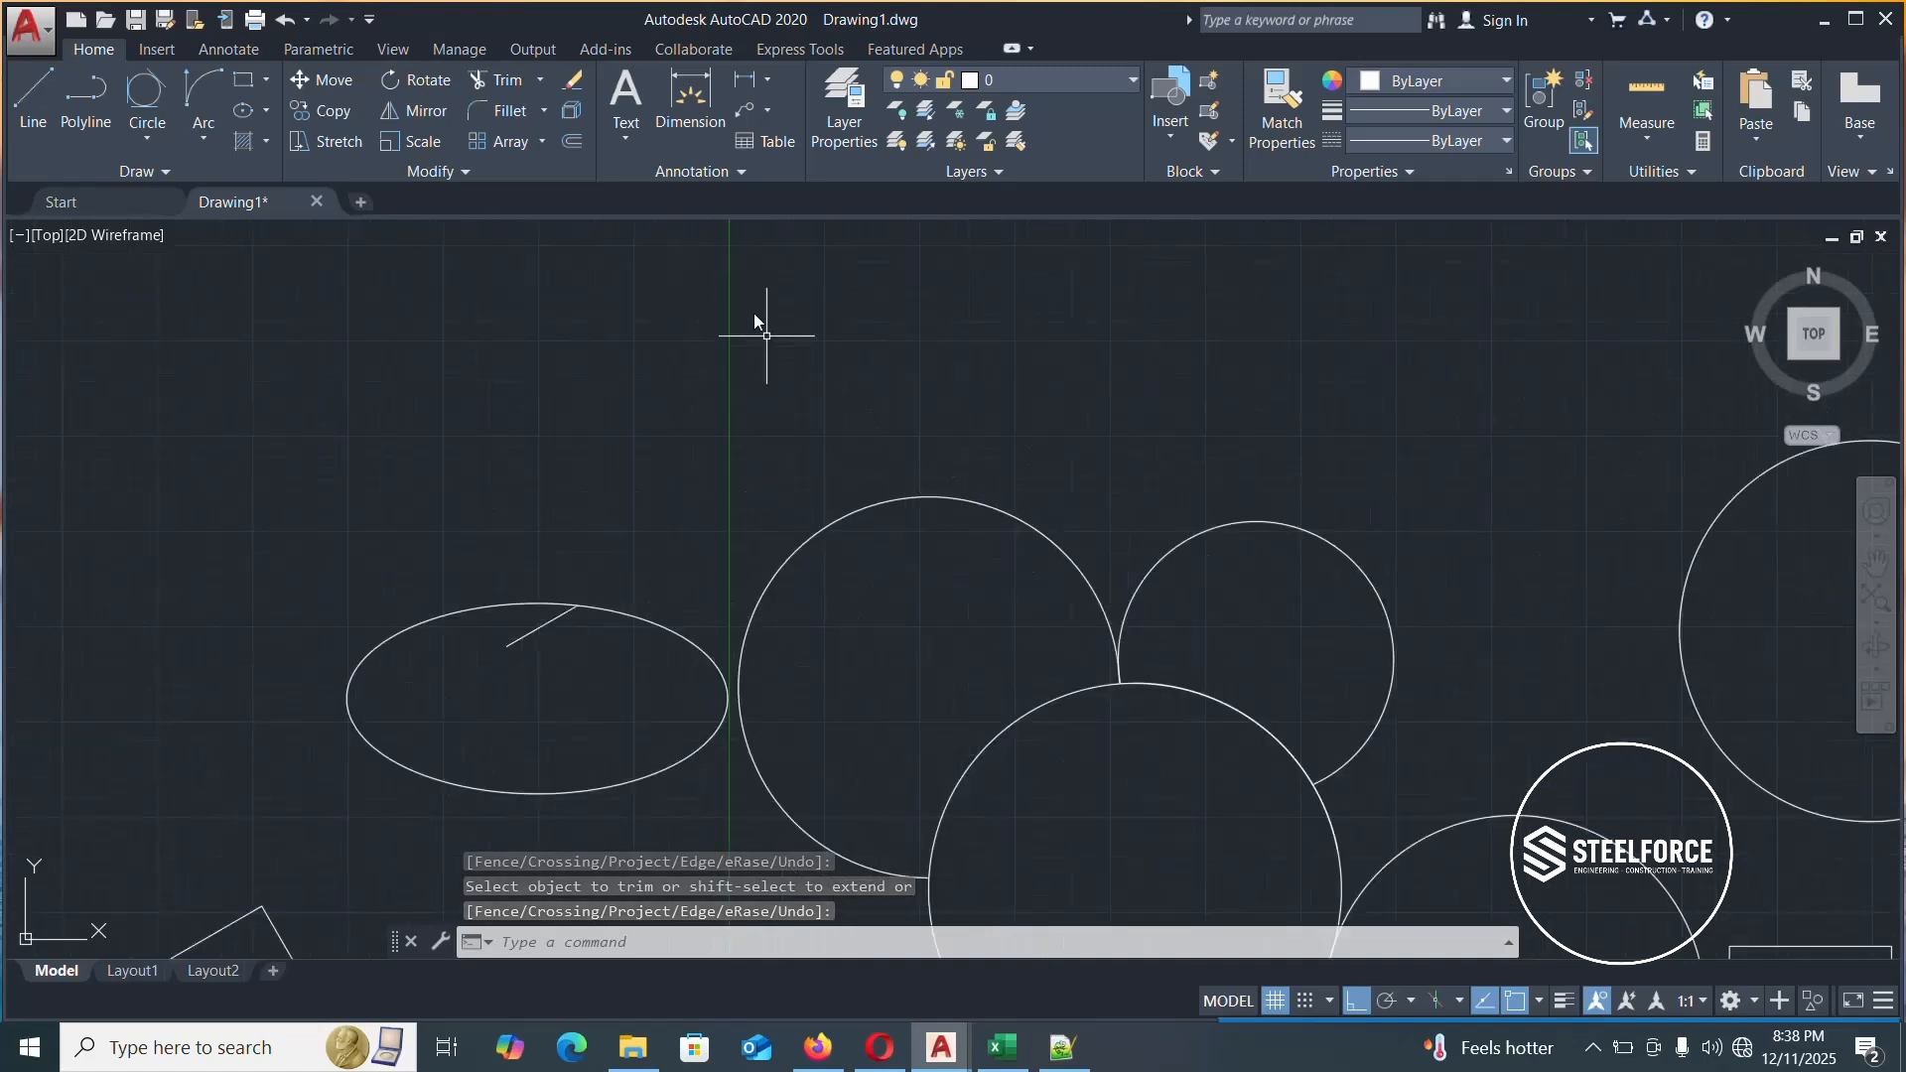
{"action": "left_click", "coordinate": [514, 141]}
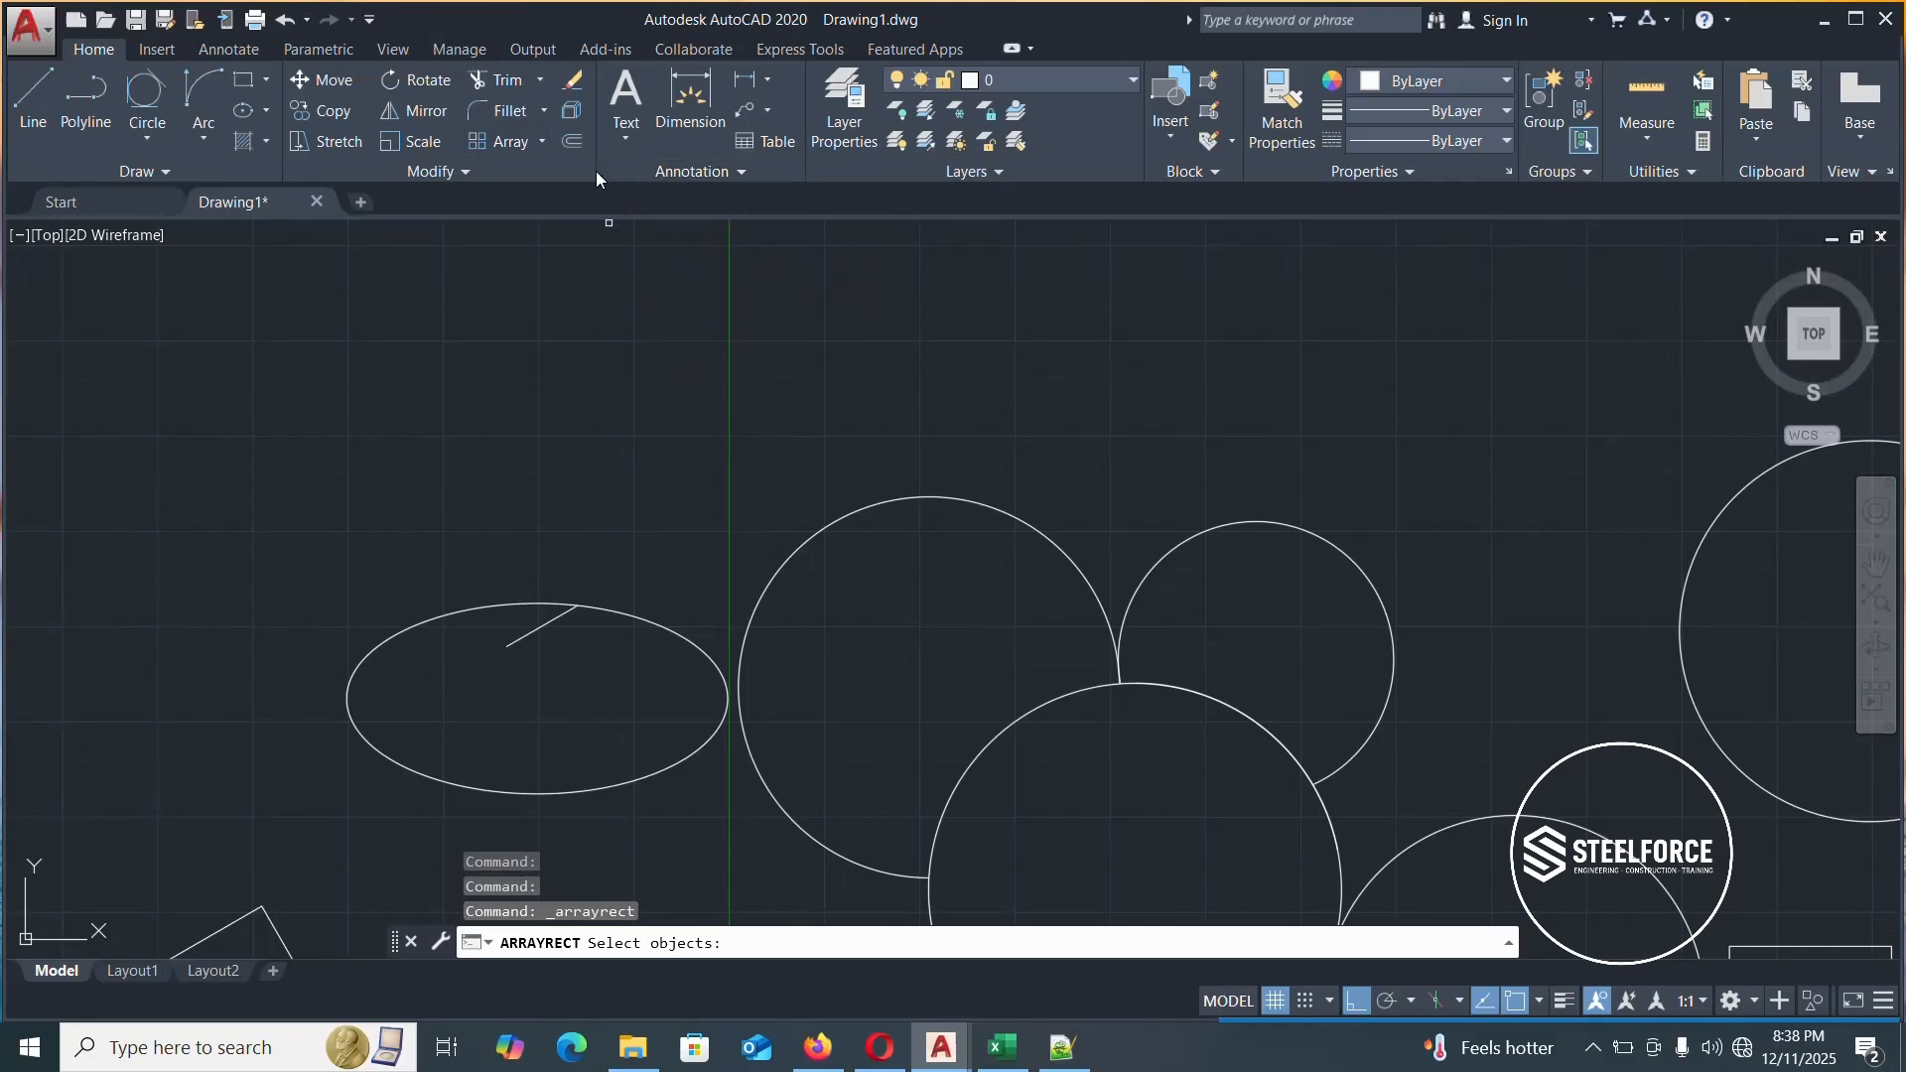
{"action": "scroll", "coordinate": [709, 383], "scroll_direction": "down", "scroll_amount": 4}
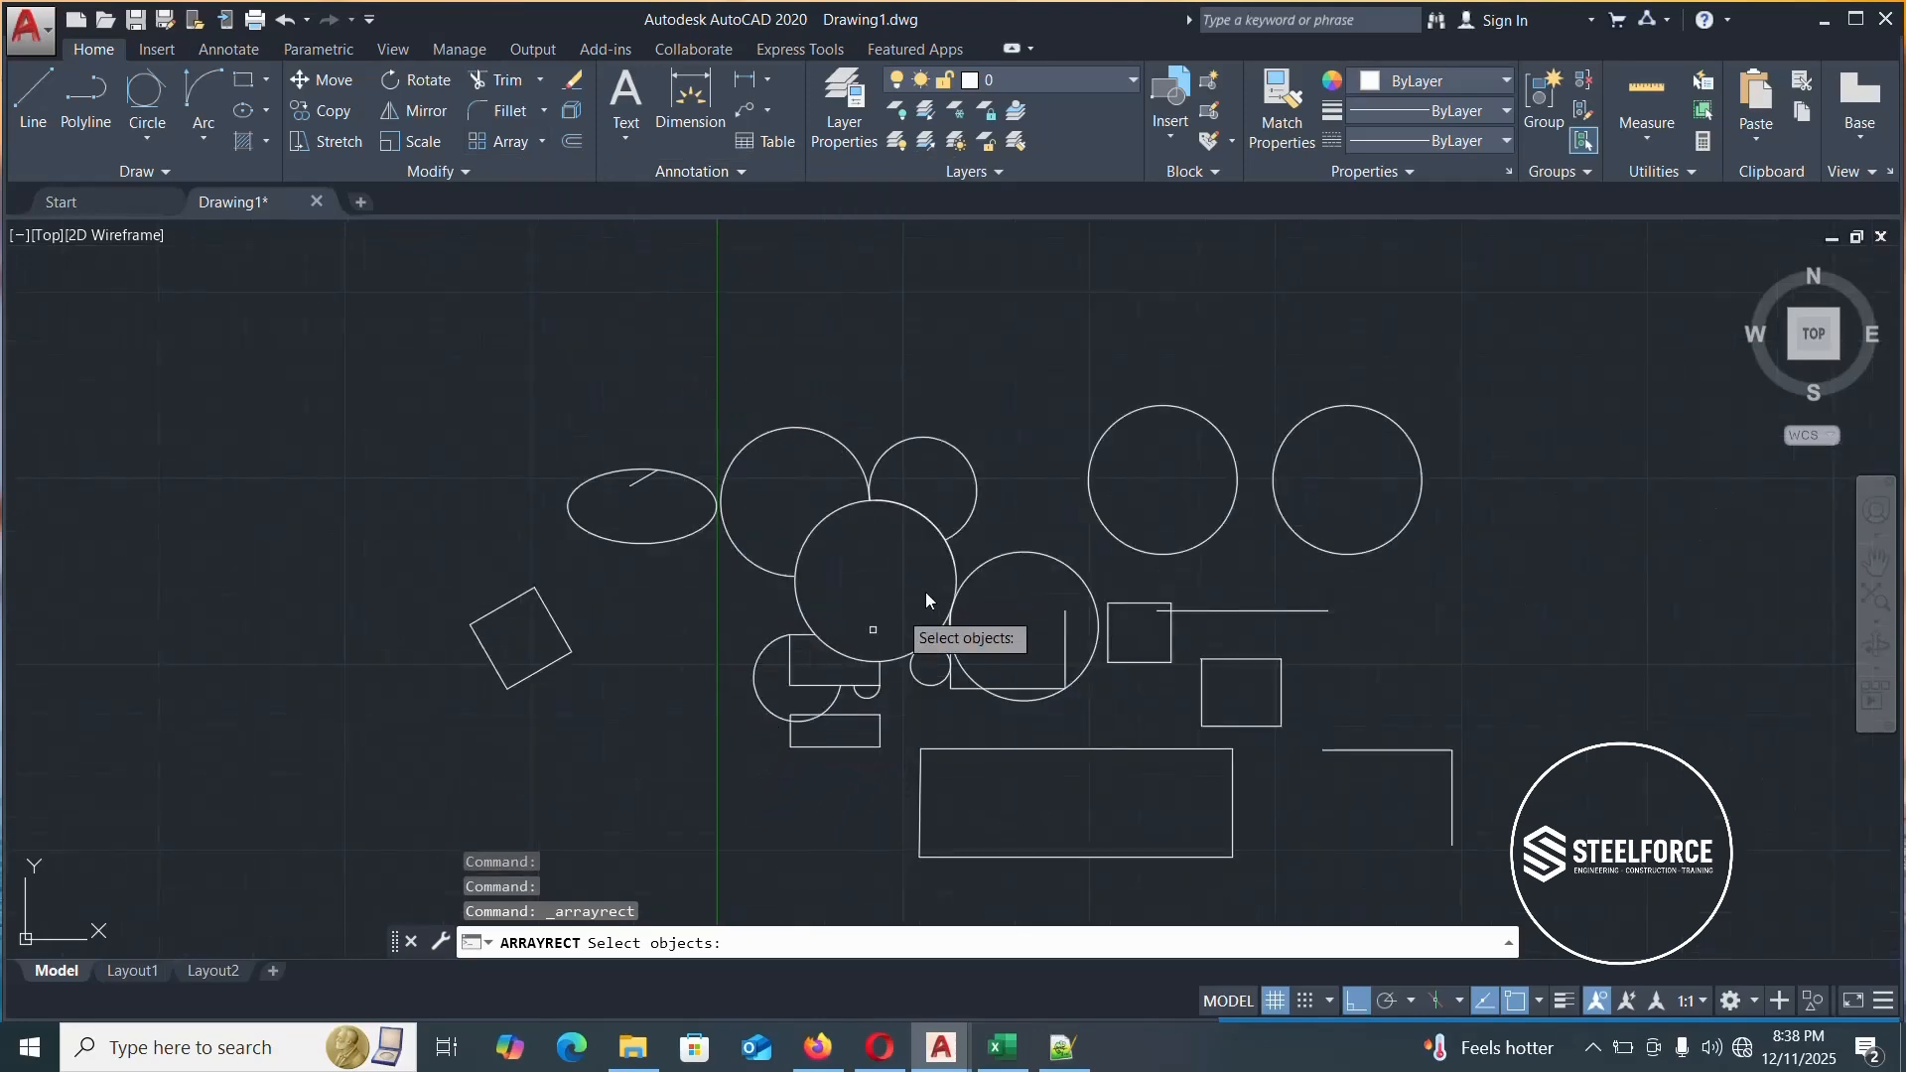
{"action": "scroll", "coordinate": [933, 610], "scroll_direction": "down", "scroll_amount": 2}
{"action": "scroll", "coordinate": [959, 687], "scroll_direction": "up", "scroll_amount": 8}
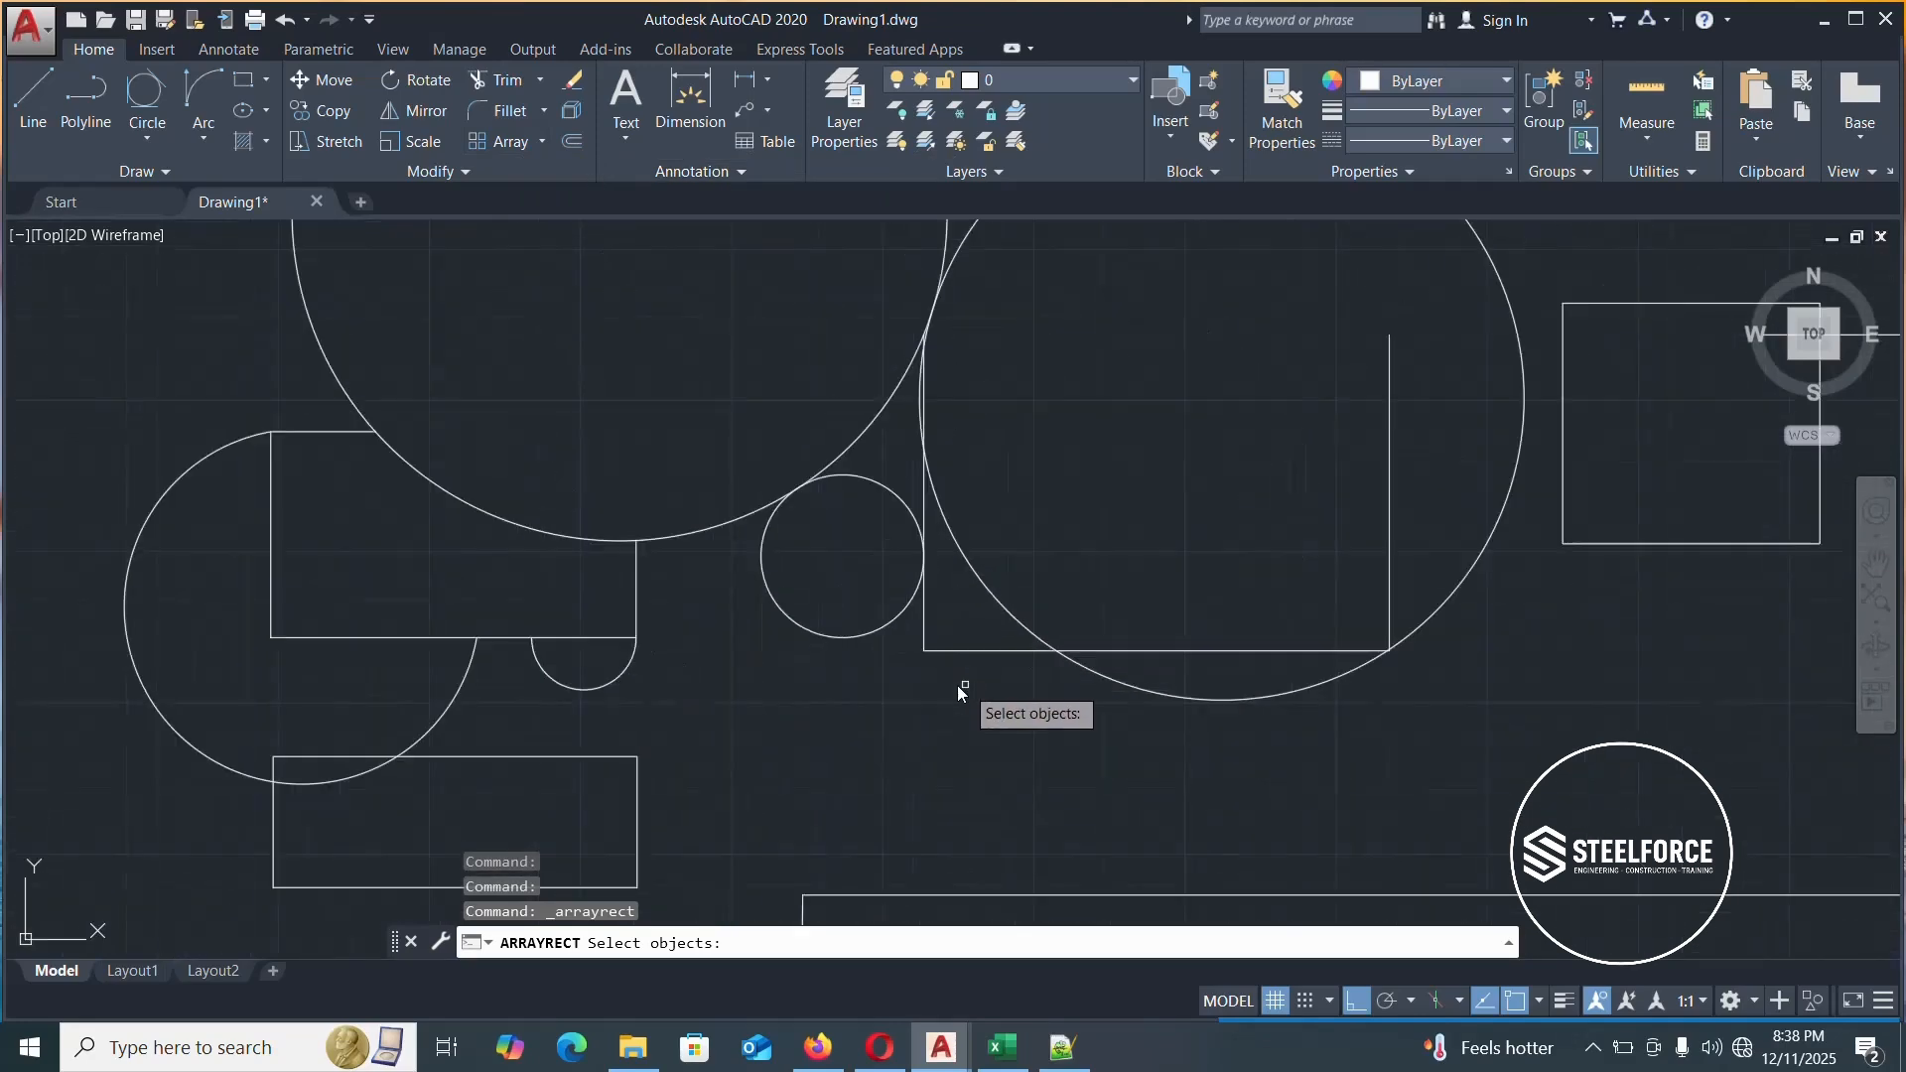
{"action": "left_click", "coordinate": [819, 635]}
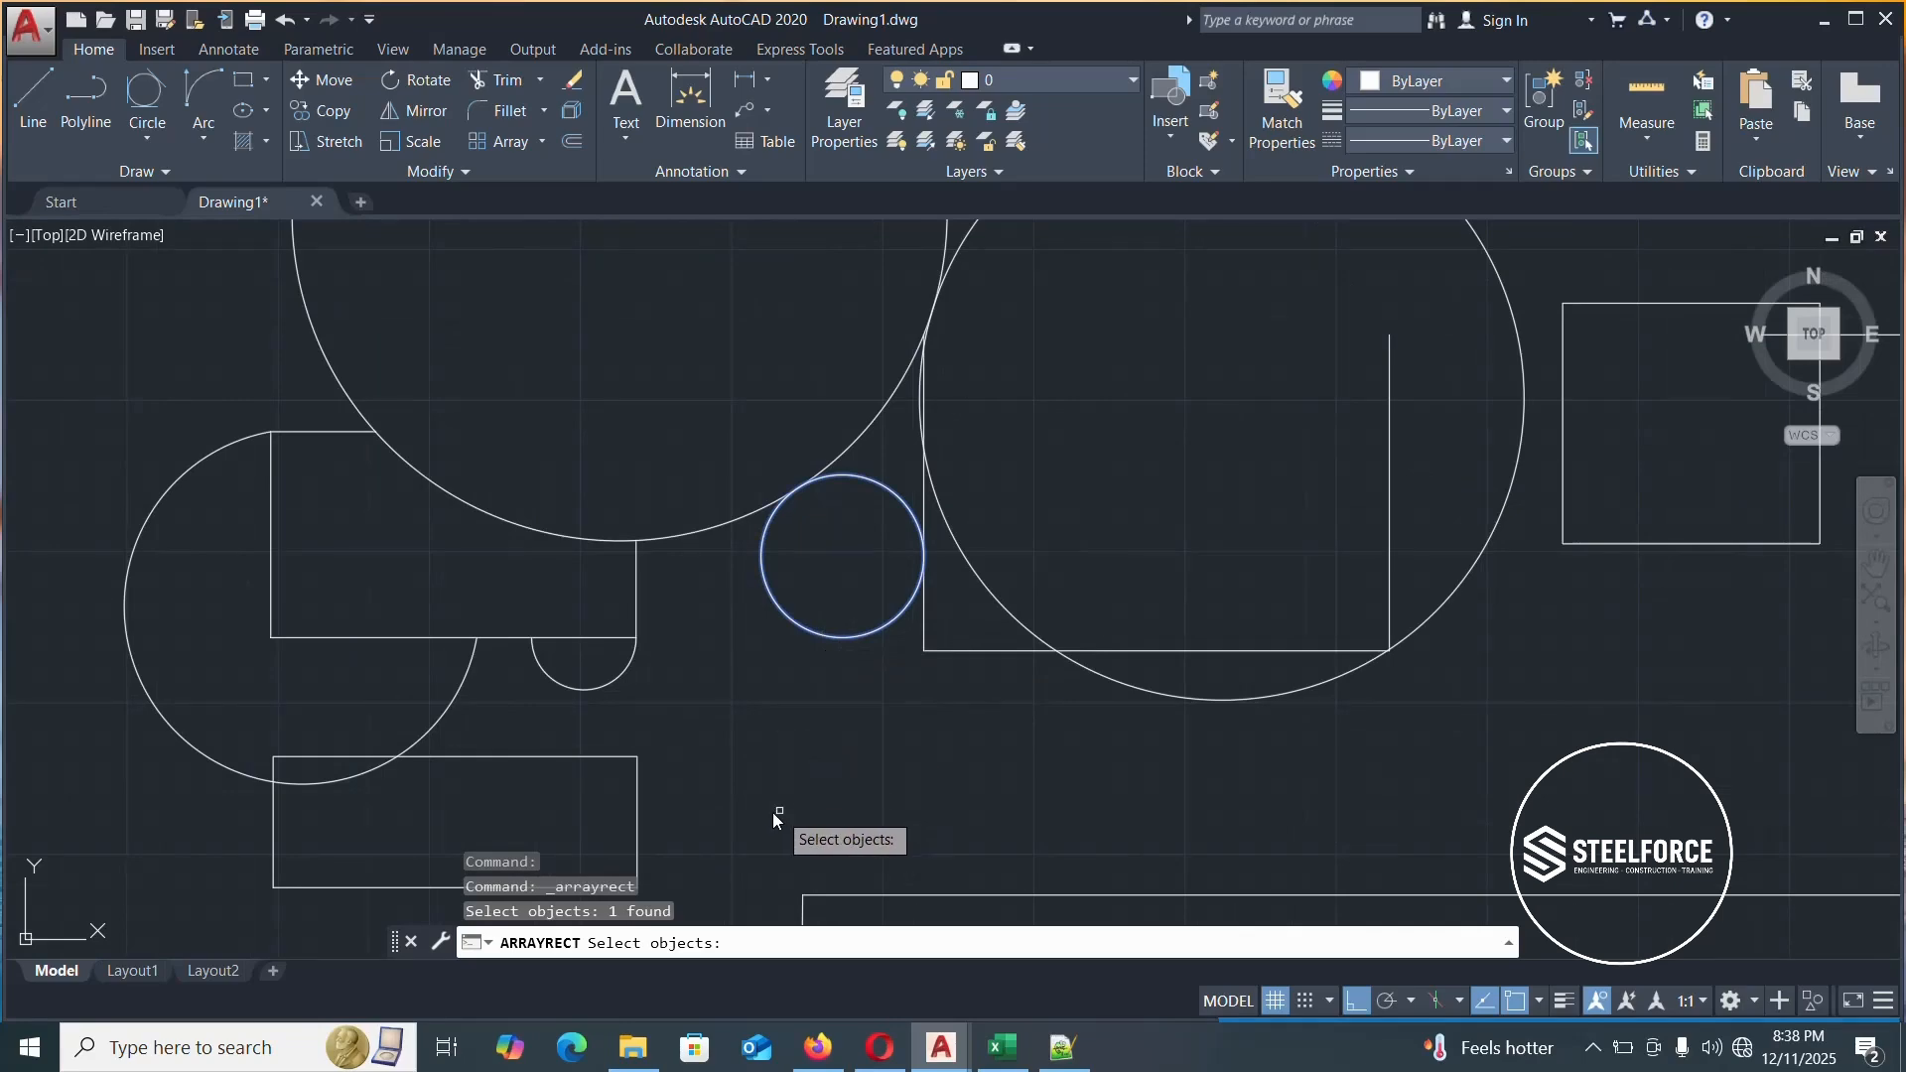
{"action": "key", "text": "Return"}
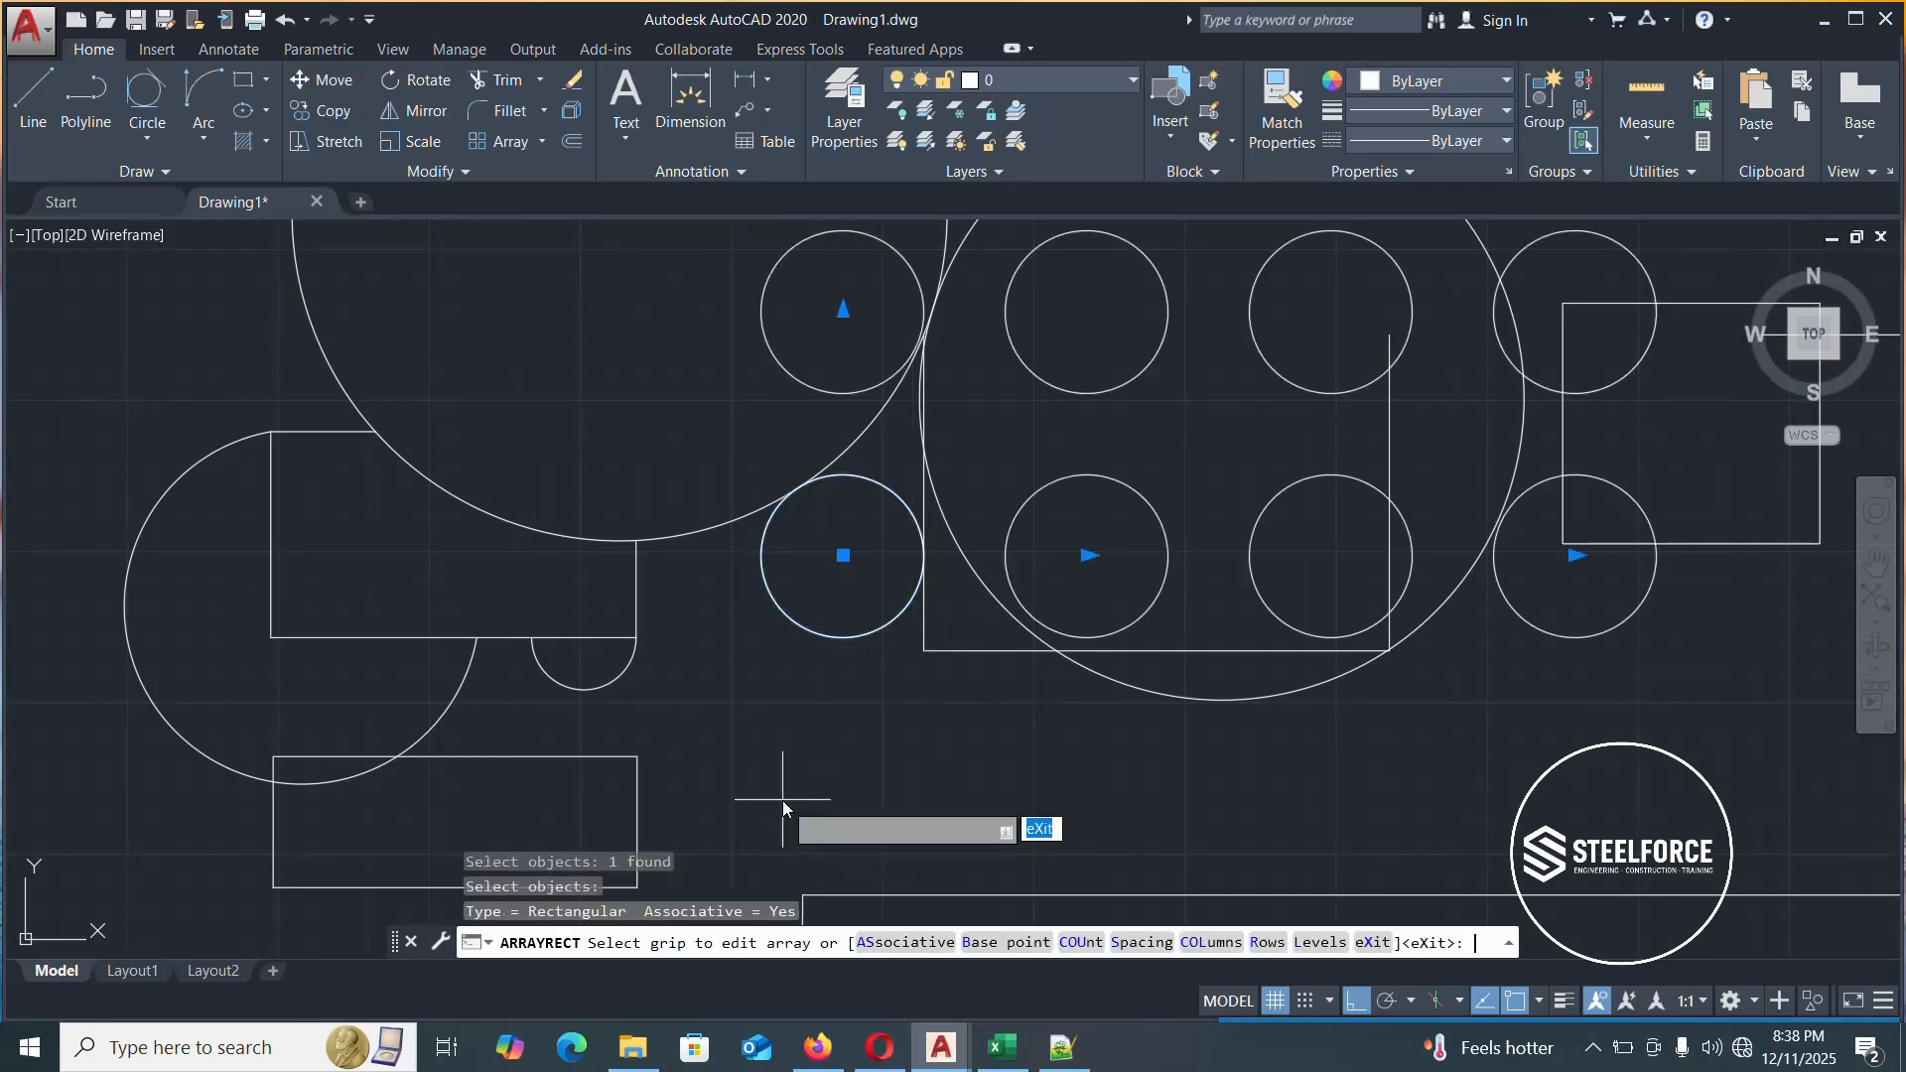
Examine the layout of the small circle's rectangular array against the surrounding shapes, both close up and from afar
{"action": "scroll", "coordinate": [856, 664], "scroll_direction": "down", "scroll_amount": 4}
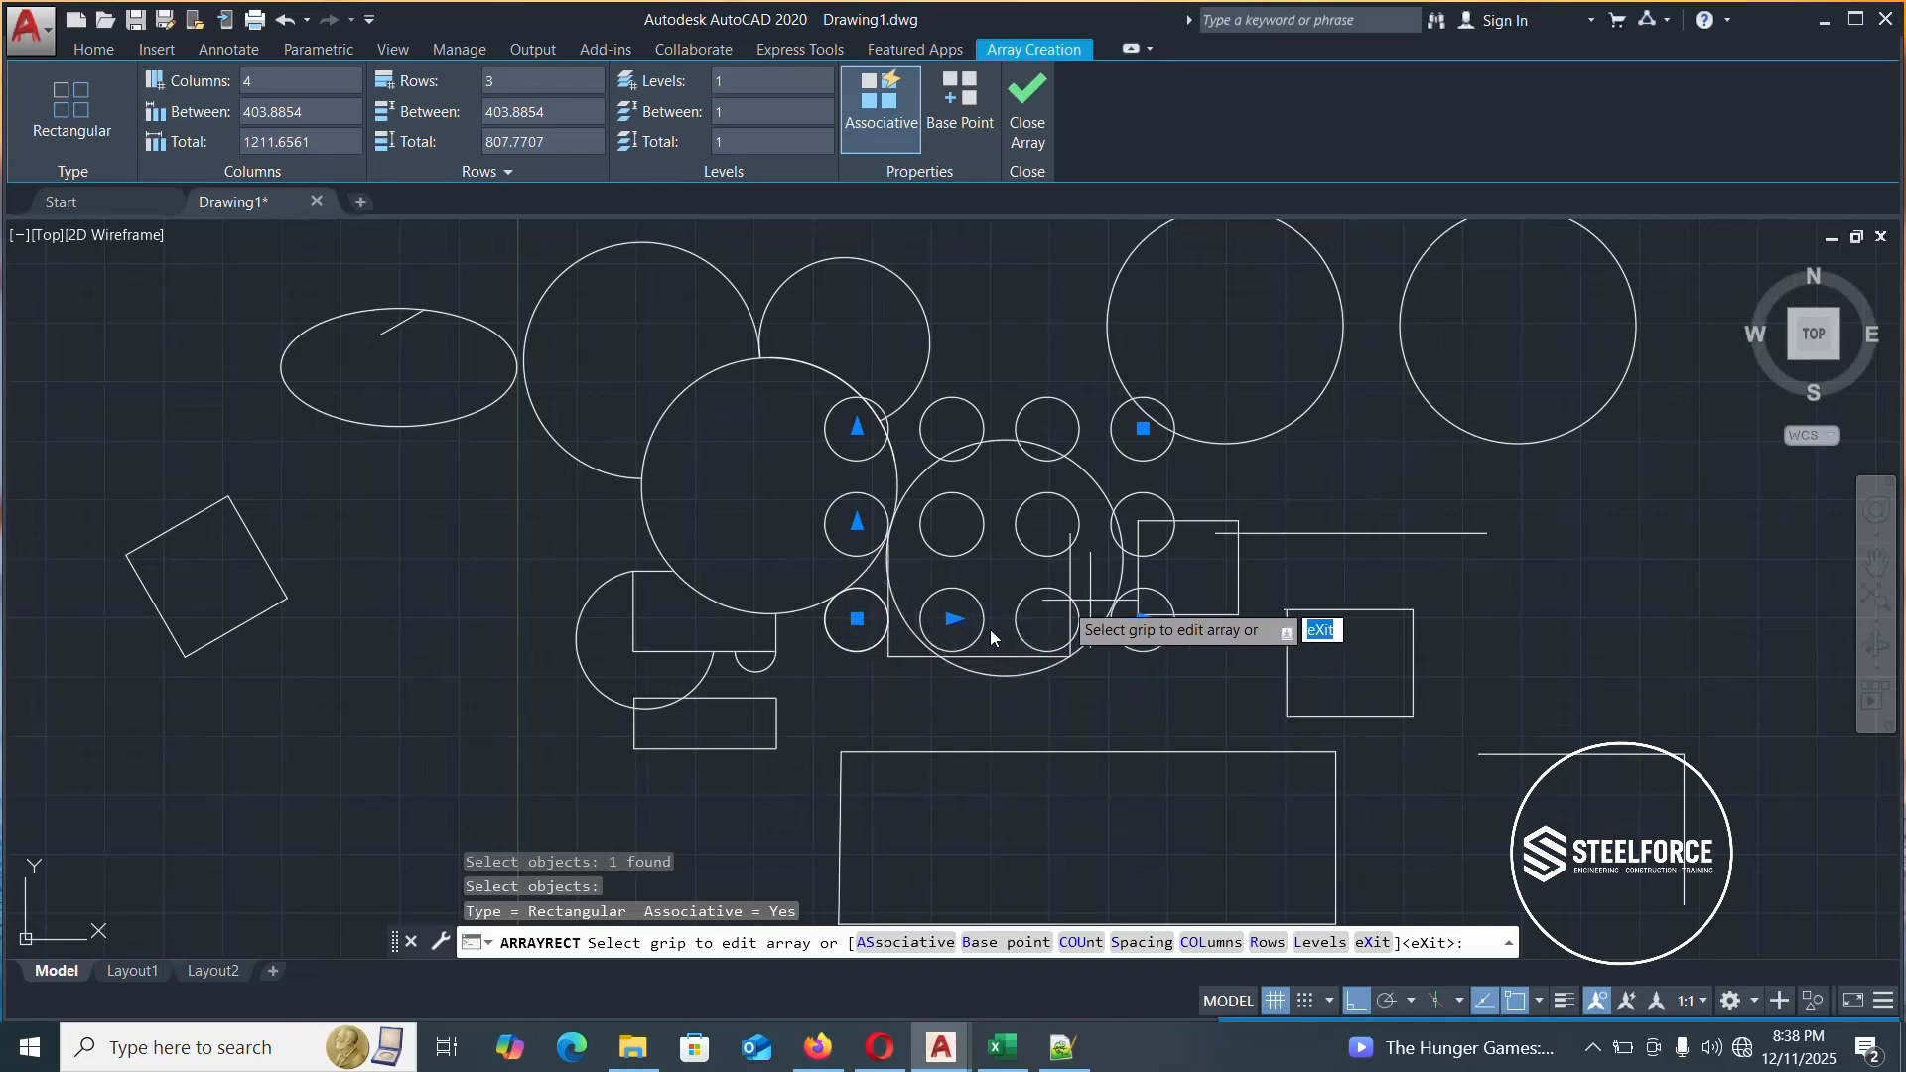
{"action": "scroll", "coordinate": [1138, 585], "scroll_direction": "up", "scroll_amount": 5}
{"action": "scroll", "coordinate": [1063, 609], "scroll_direction": "down", "scroll_amount": 6}
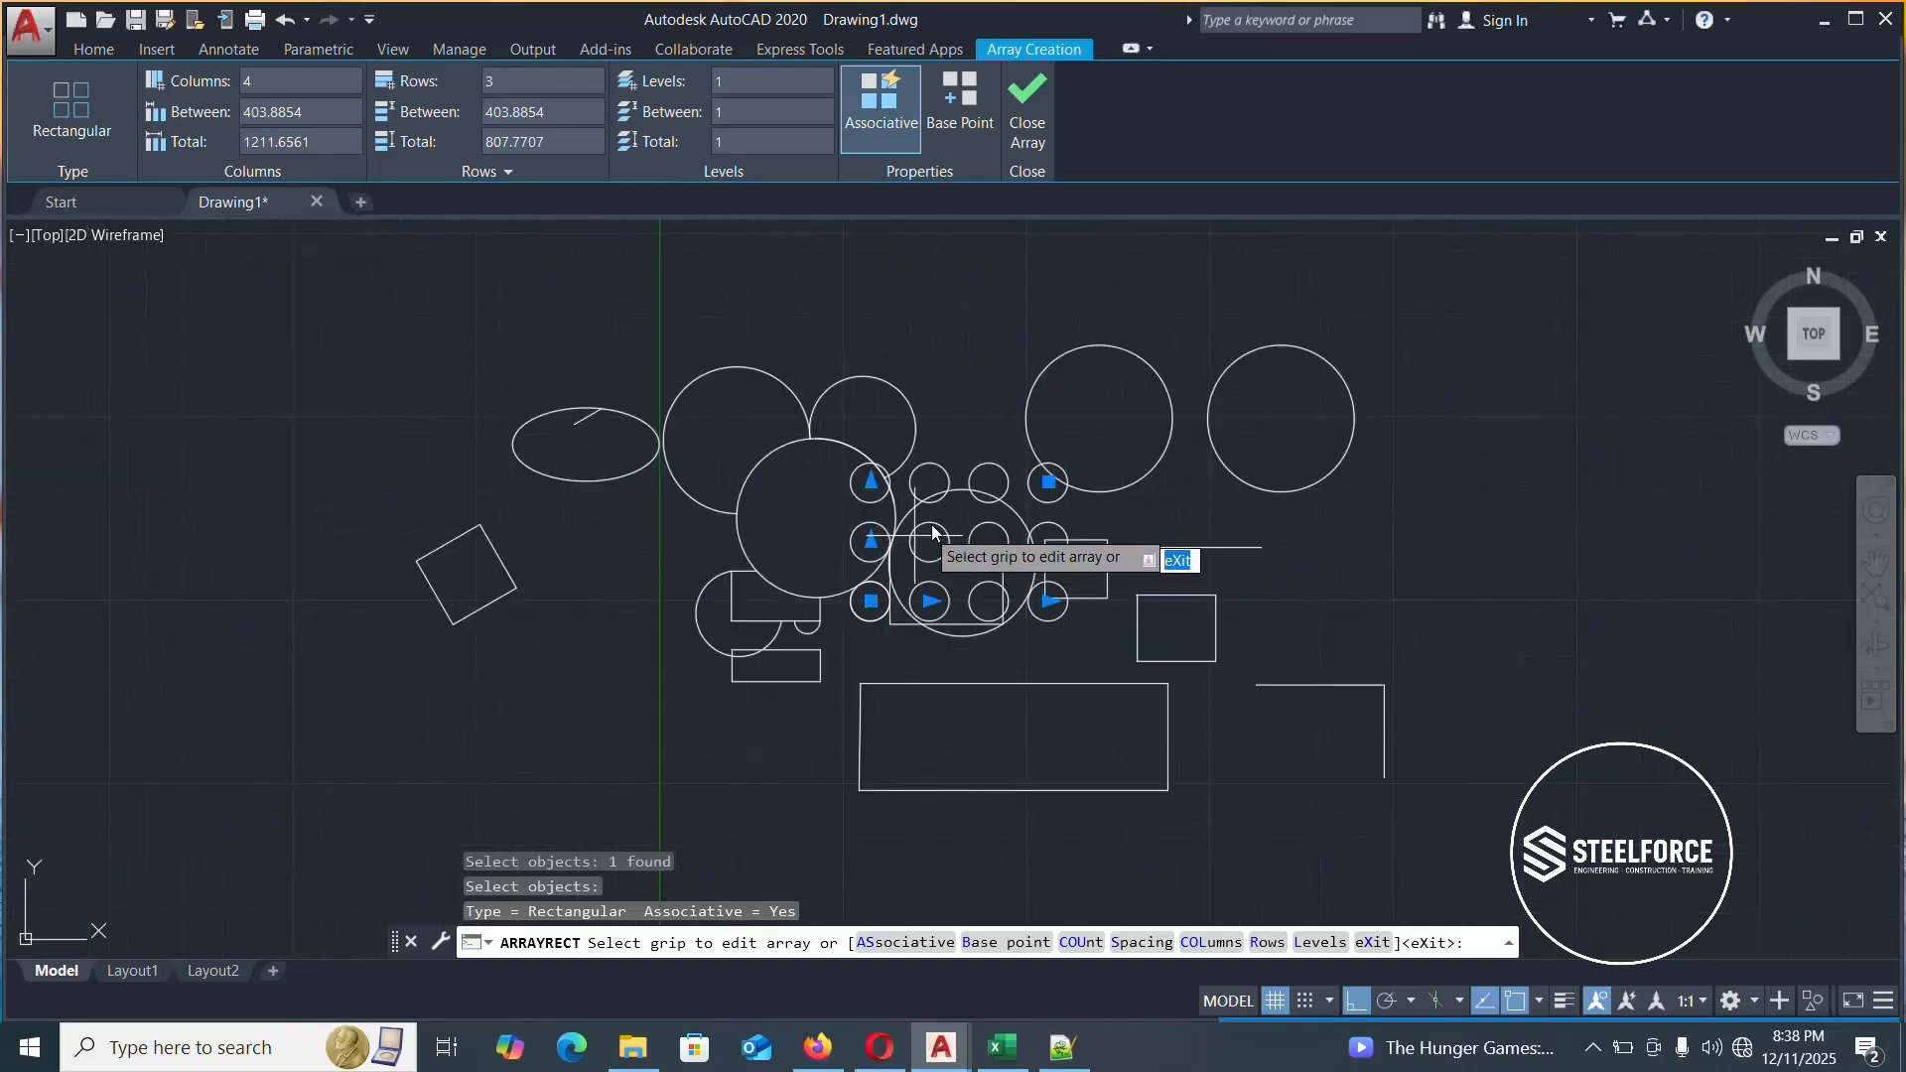
{"action": "scroll", "coordinate": [933, 526], "scroll_direction": "up", "scroll_amount": 4}
{"action": "scroll", "coordinate": [735, 446], "scroll_direction": "up", "scroll_amount": 2}
{"action": "scroll", "coordinate": [814, 443], "scroll_direction": "down", "scroll_amount": 4}
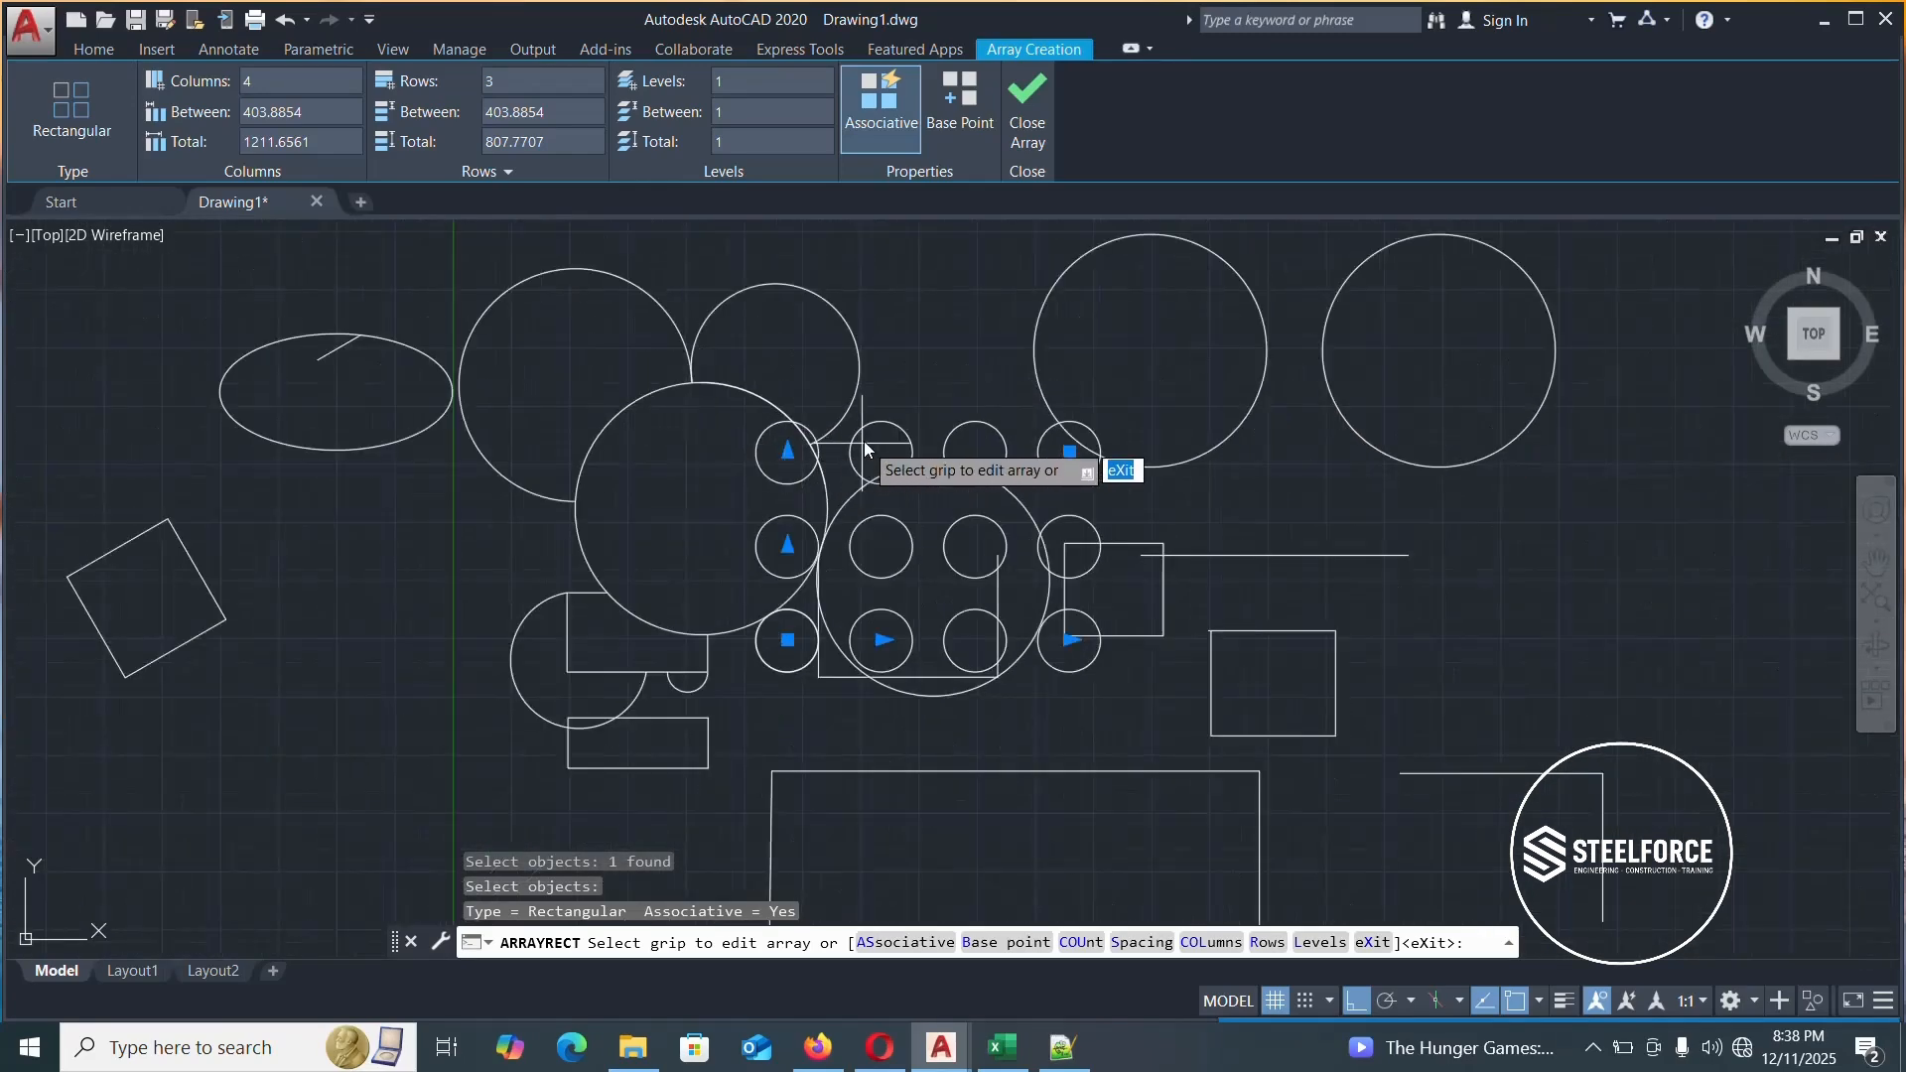
{"action": "scroll", "coordinate": [881, 443], "scroll_direction": "up", "scroll_amount": 2}
{"action": "scroll", "coordinate": [898, 466], "scroll_direction": "down", "scroll_amount": 4}
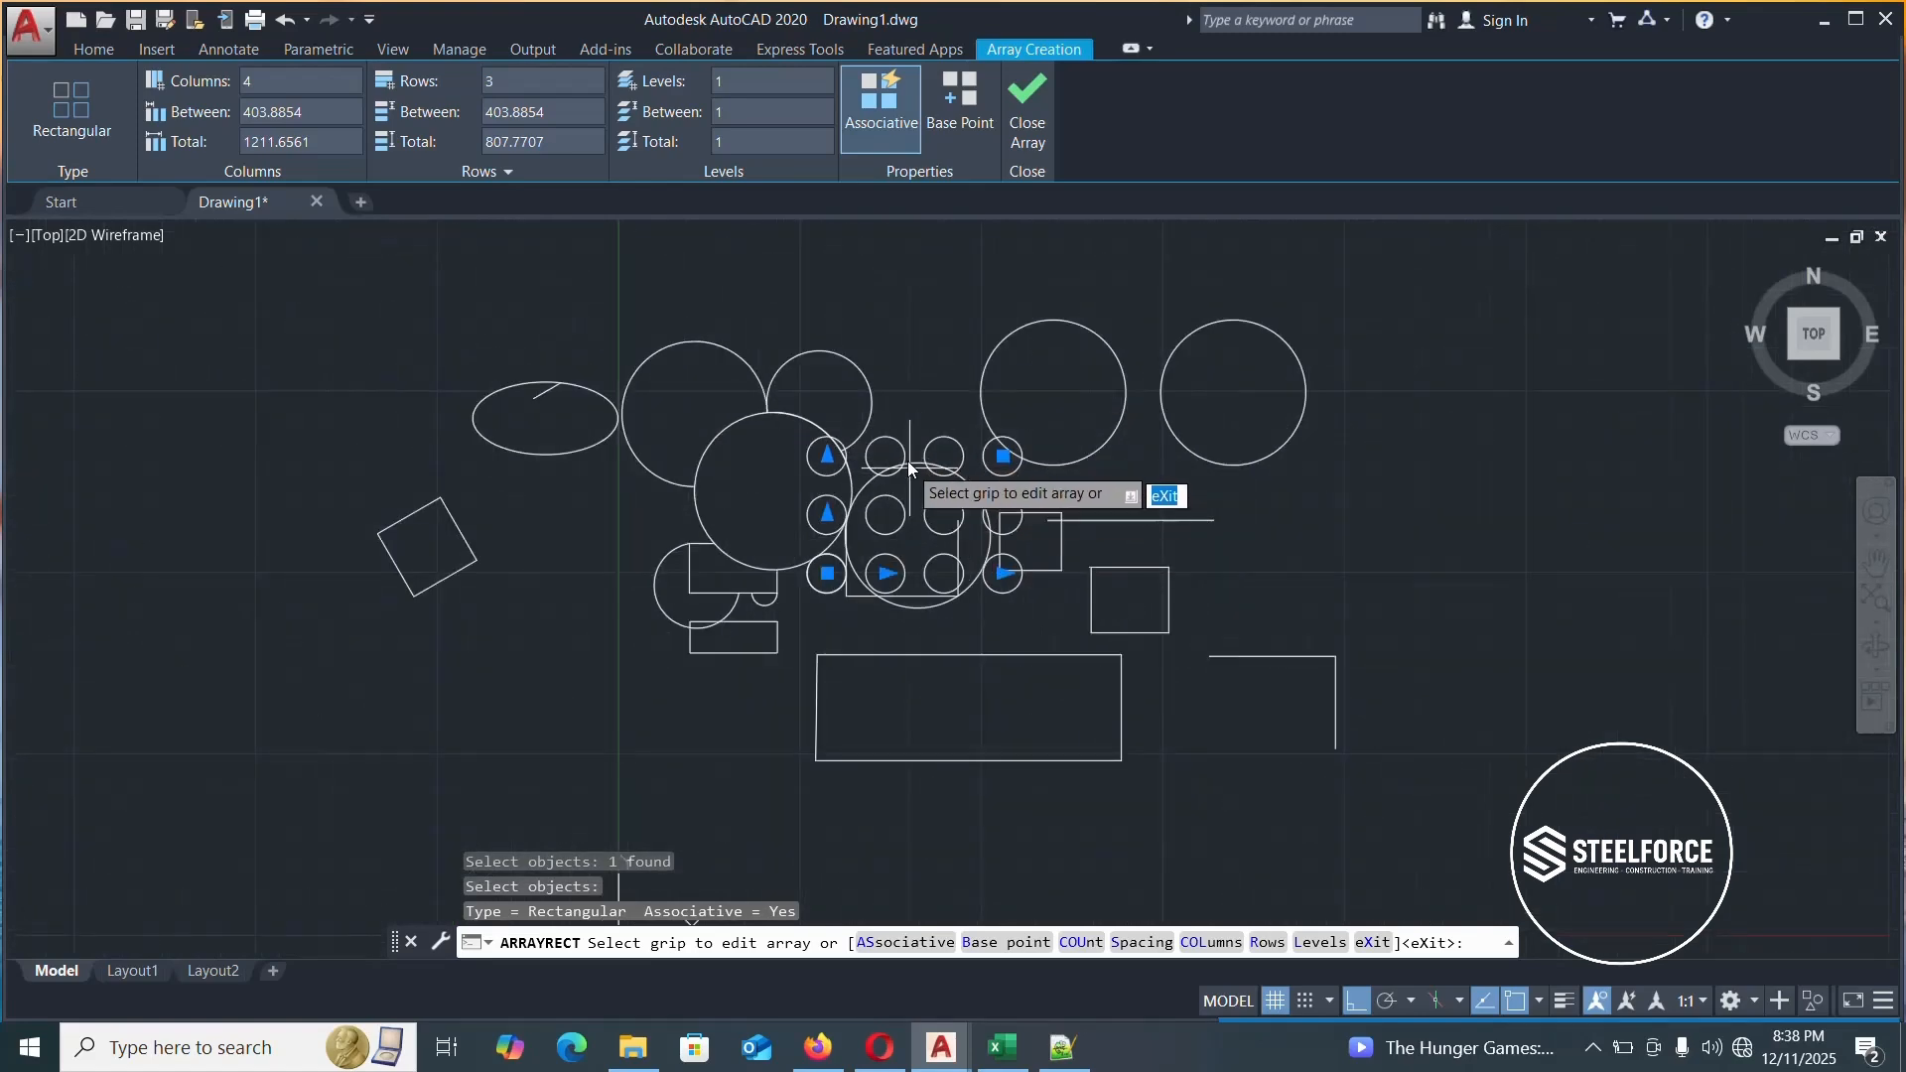
{"action": "scroll", "coordinate": [913, 471], "scroll_direction": "up", "scroll_amount": 4}
{"action": "scroll", "coordinate": [920, 473], "scroll_direction": "down", "scroll_amount": 4}
{"action": "scroll", "coordinate": [963, 536], "scroll_direction": "up", "scroll_amount": 4}
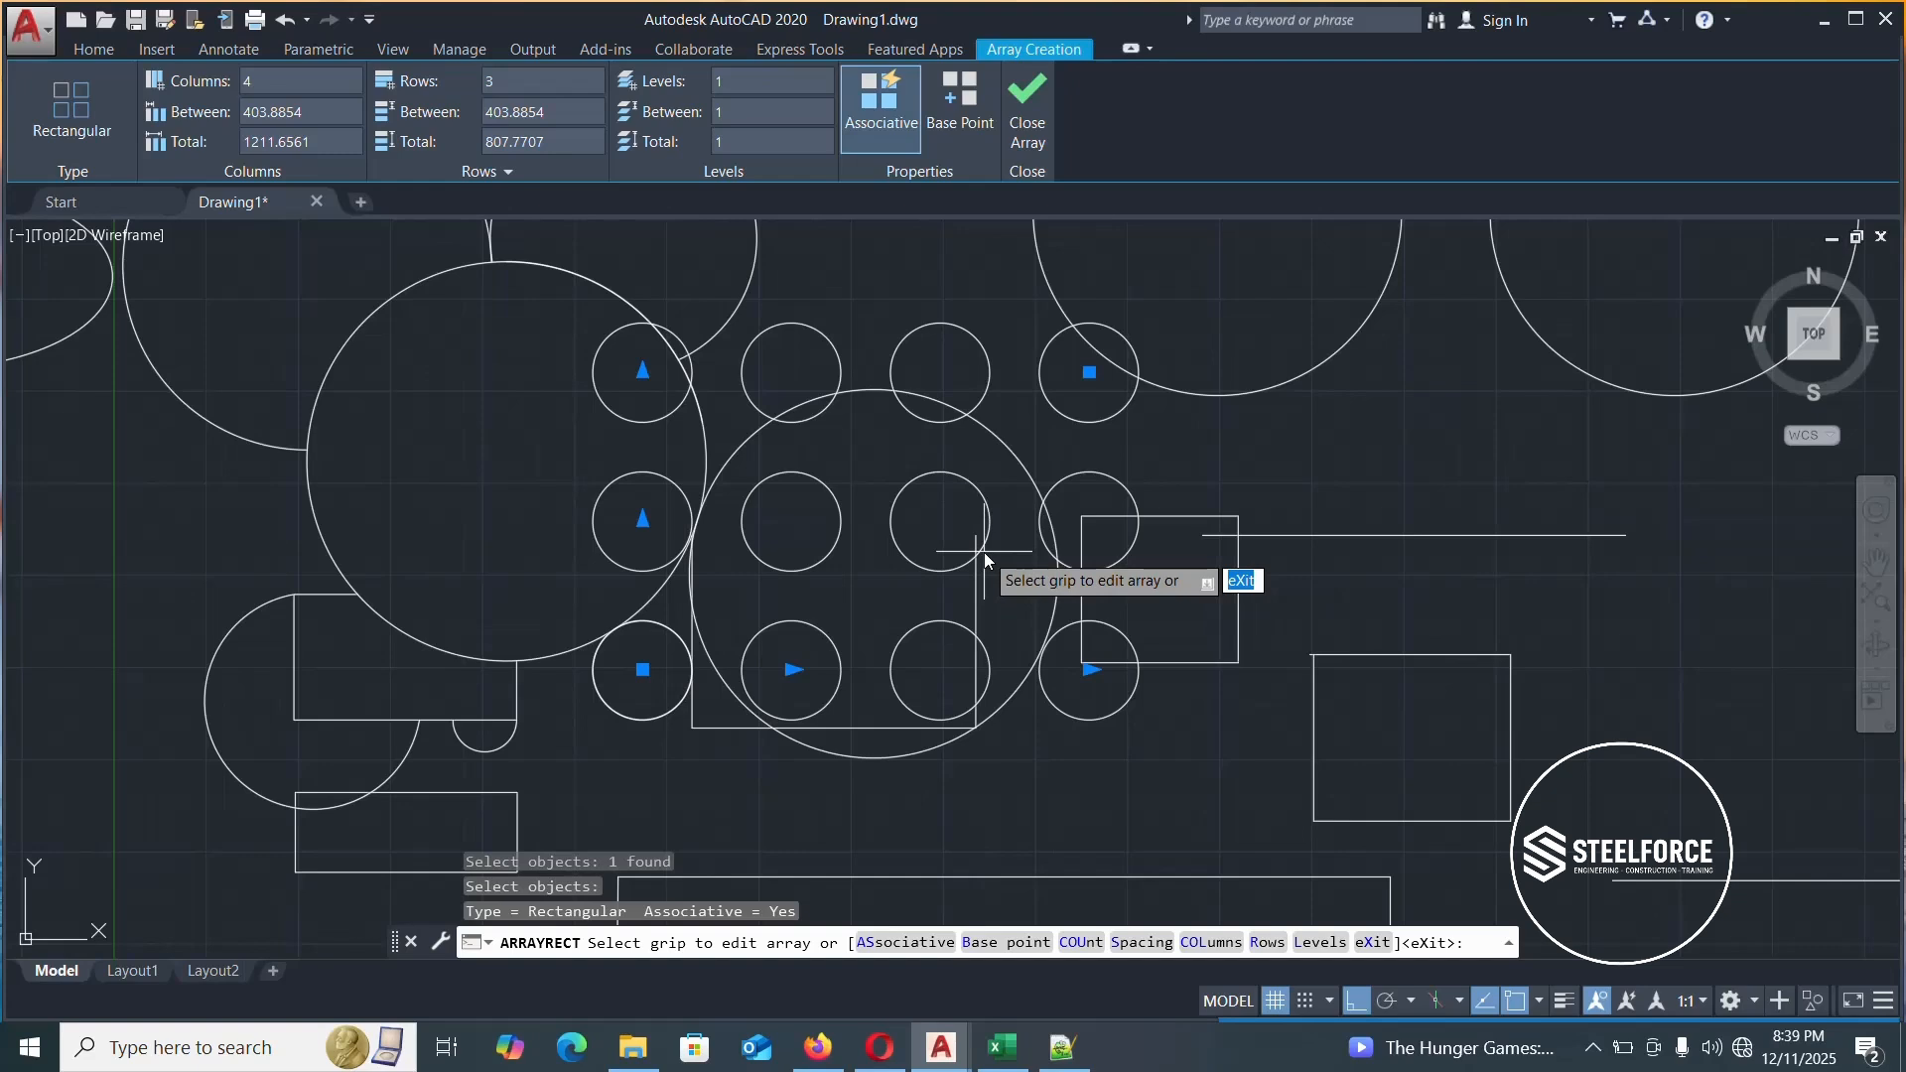
Set the circle array's row spacing to 300 and finish the array
{"action": "left_click", "coordinate": [642, 518]}
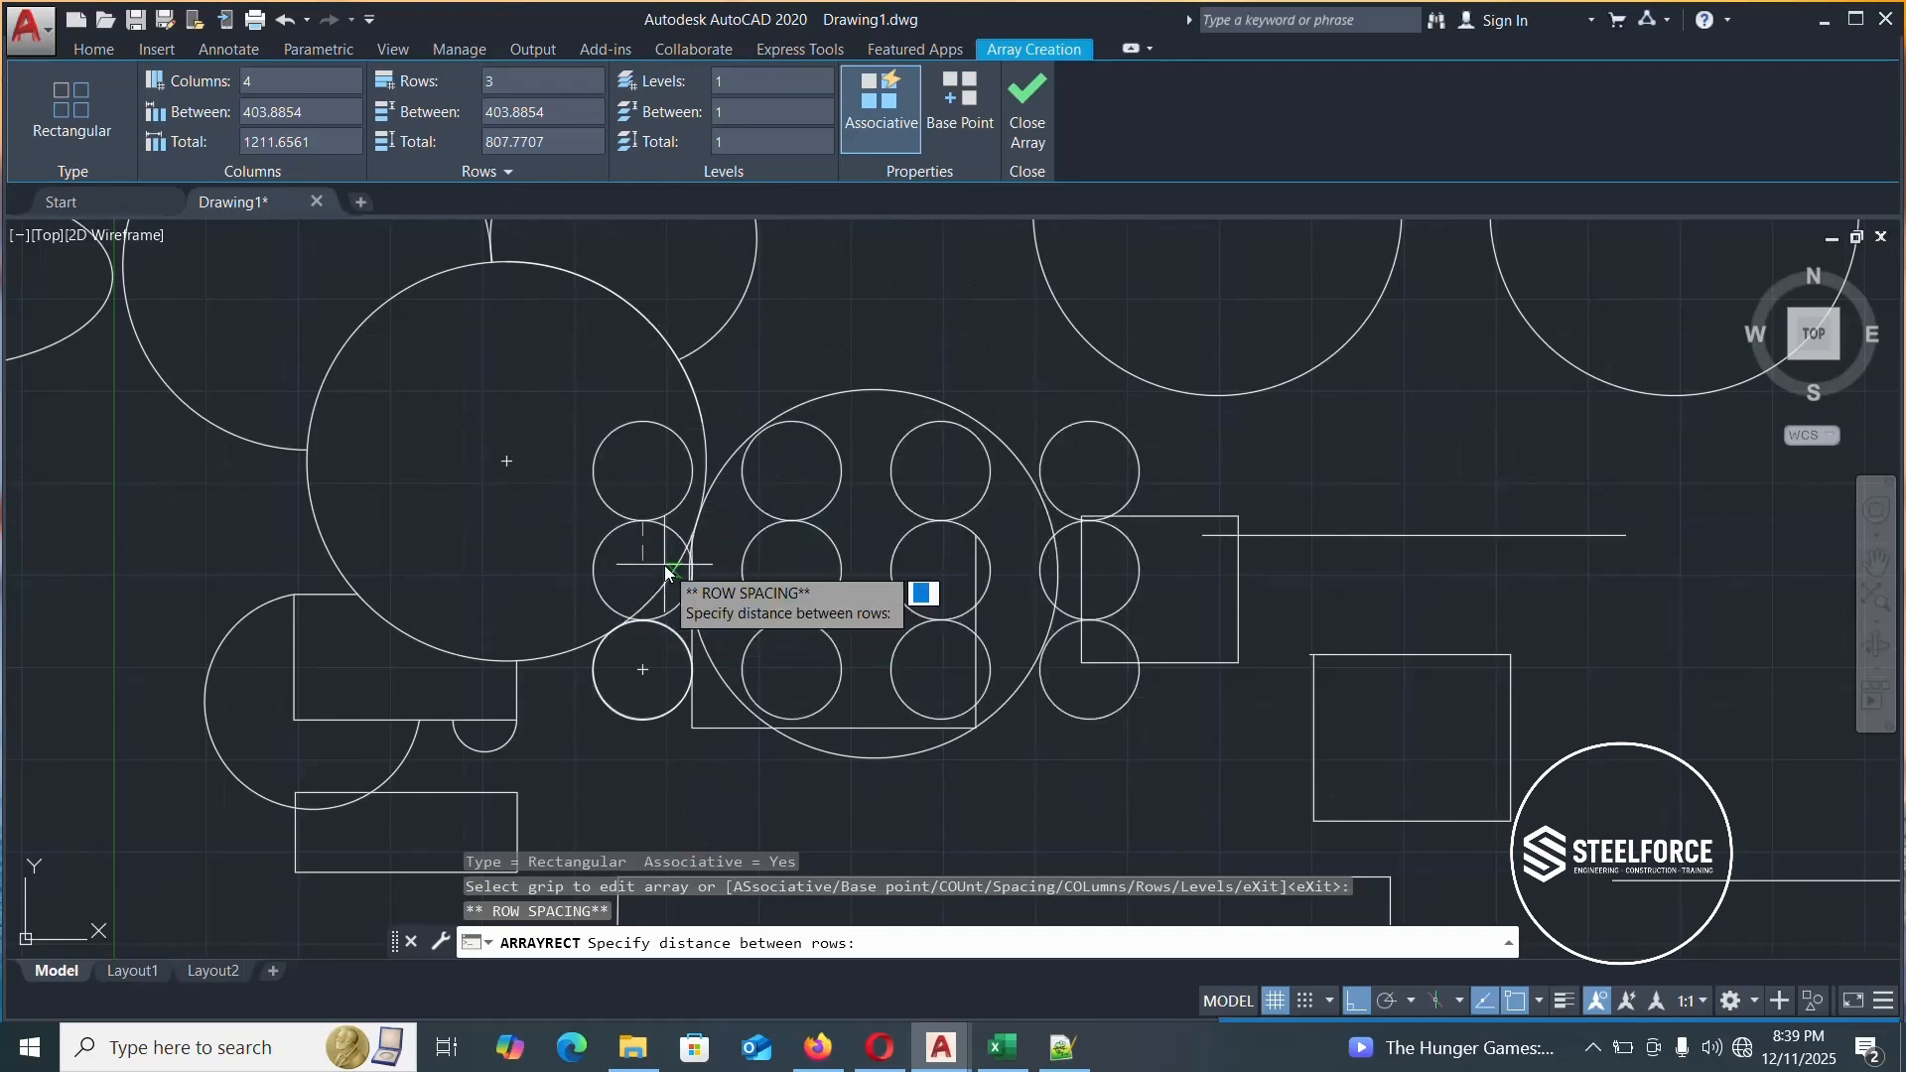
{"action": "scroll", "coordinate": [667, 565], "scroll_direction": "down", "scroll_amount": 2}
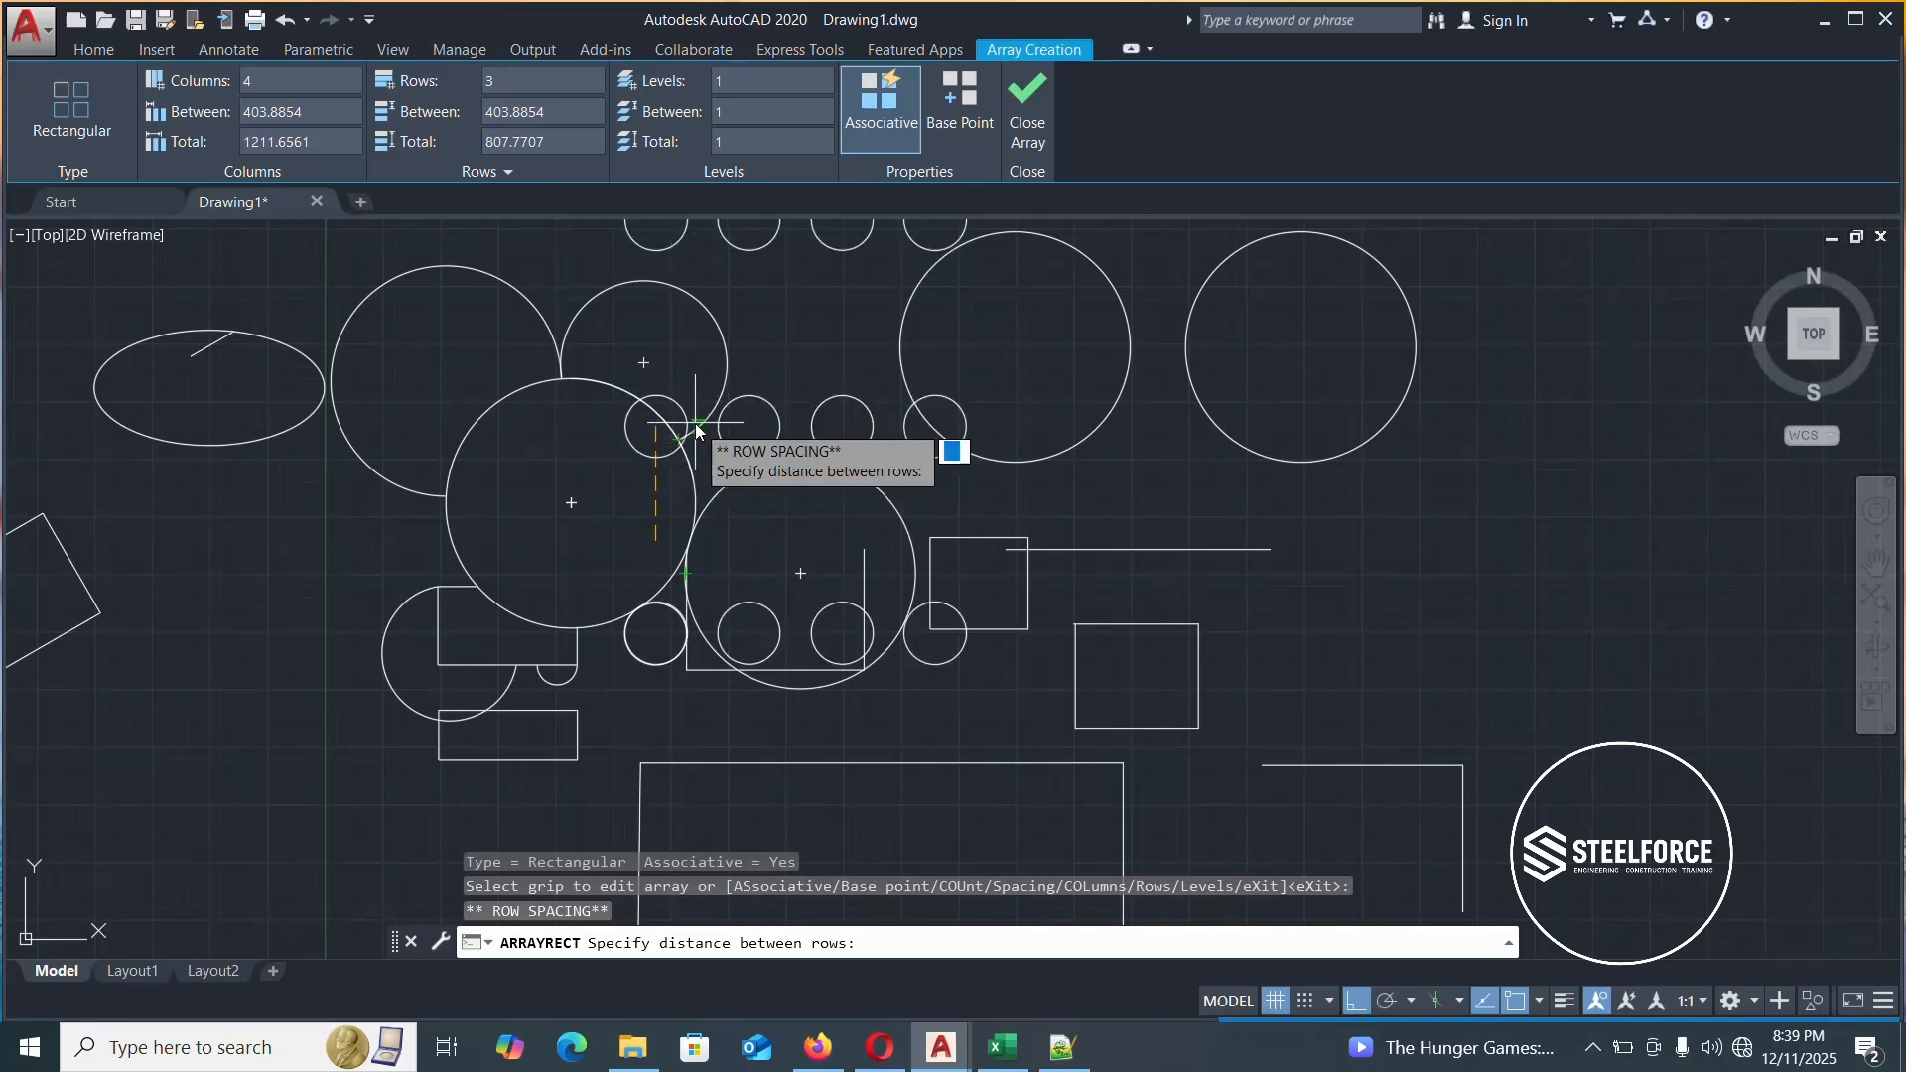
{"action": "type", "text": "300"}
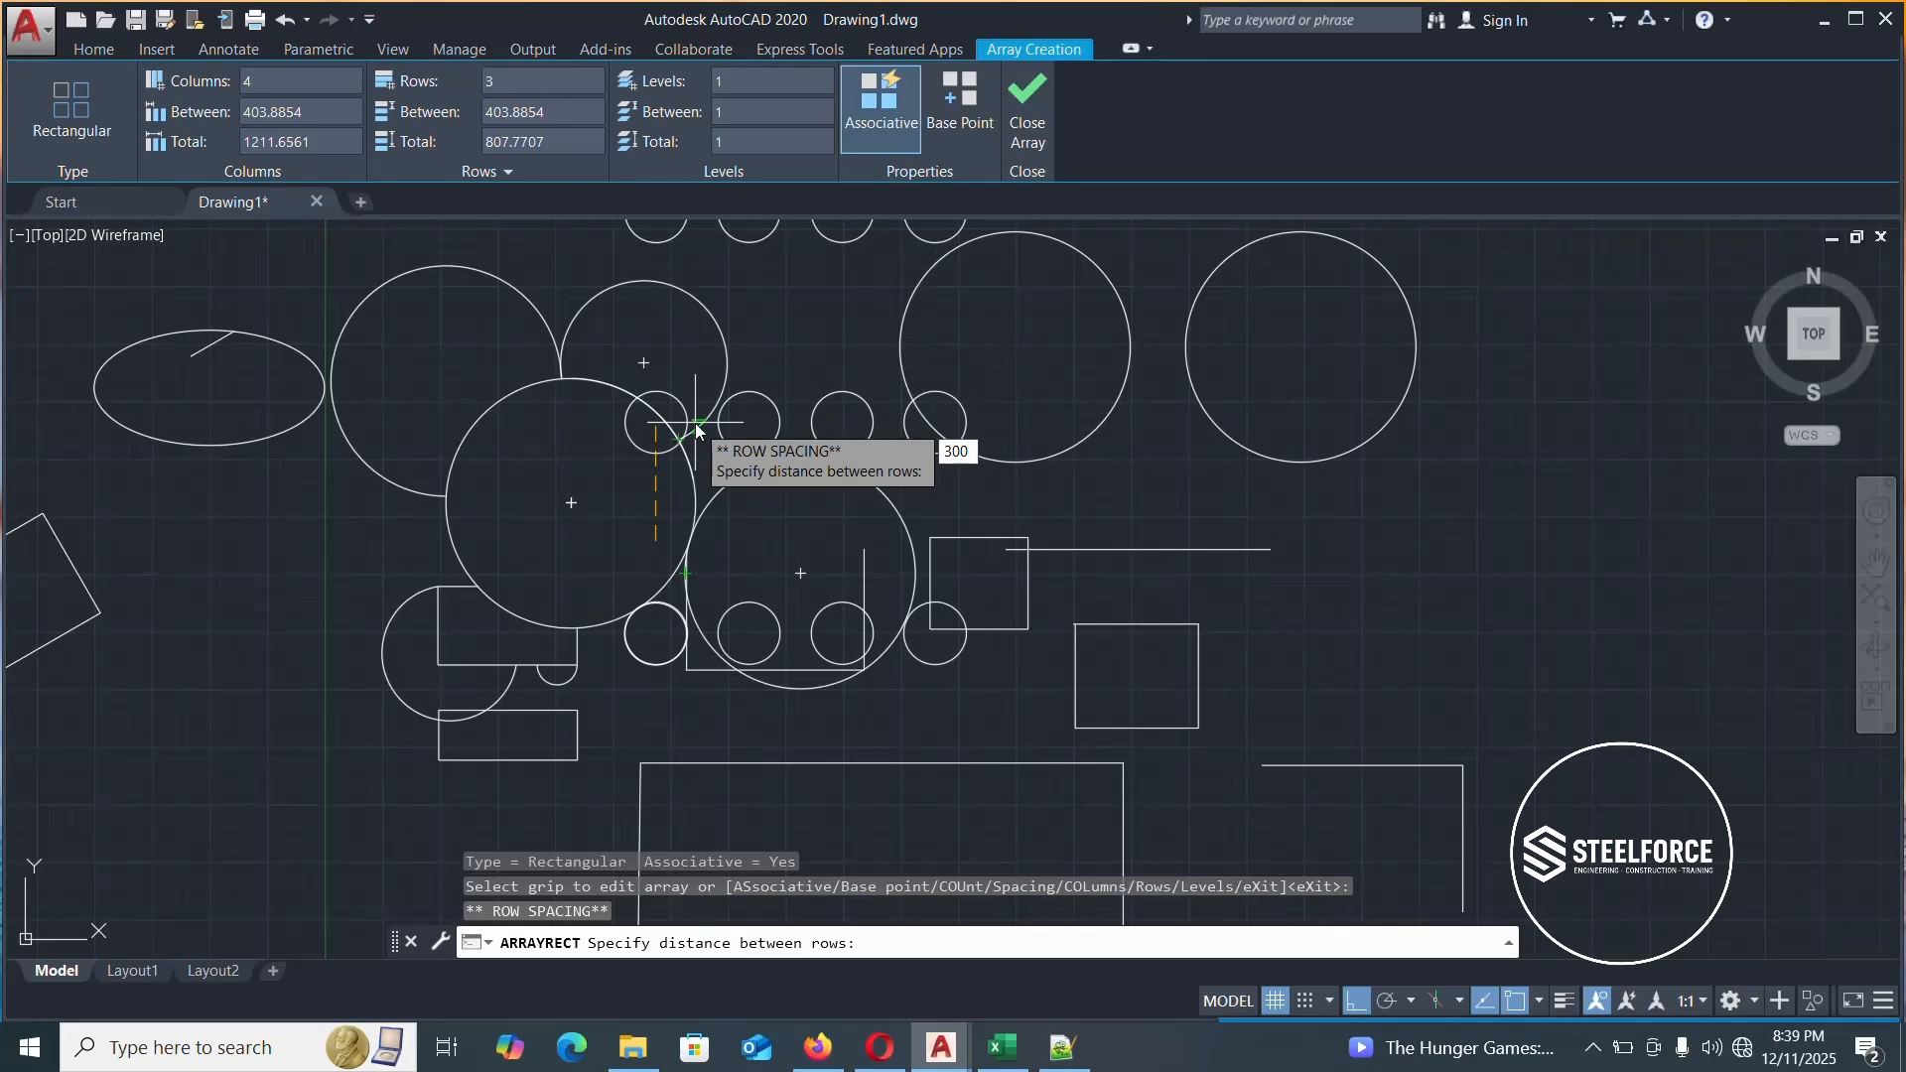
{"action": "key", "text": "Return"}
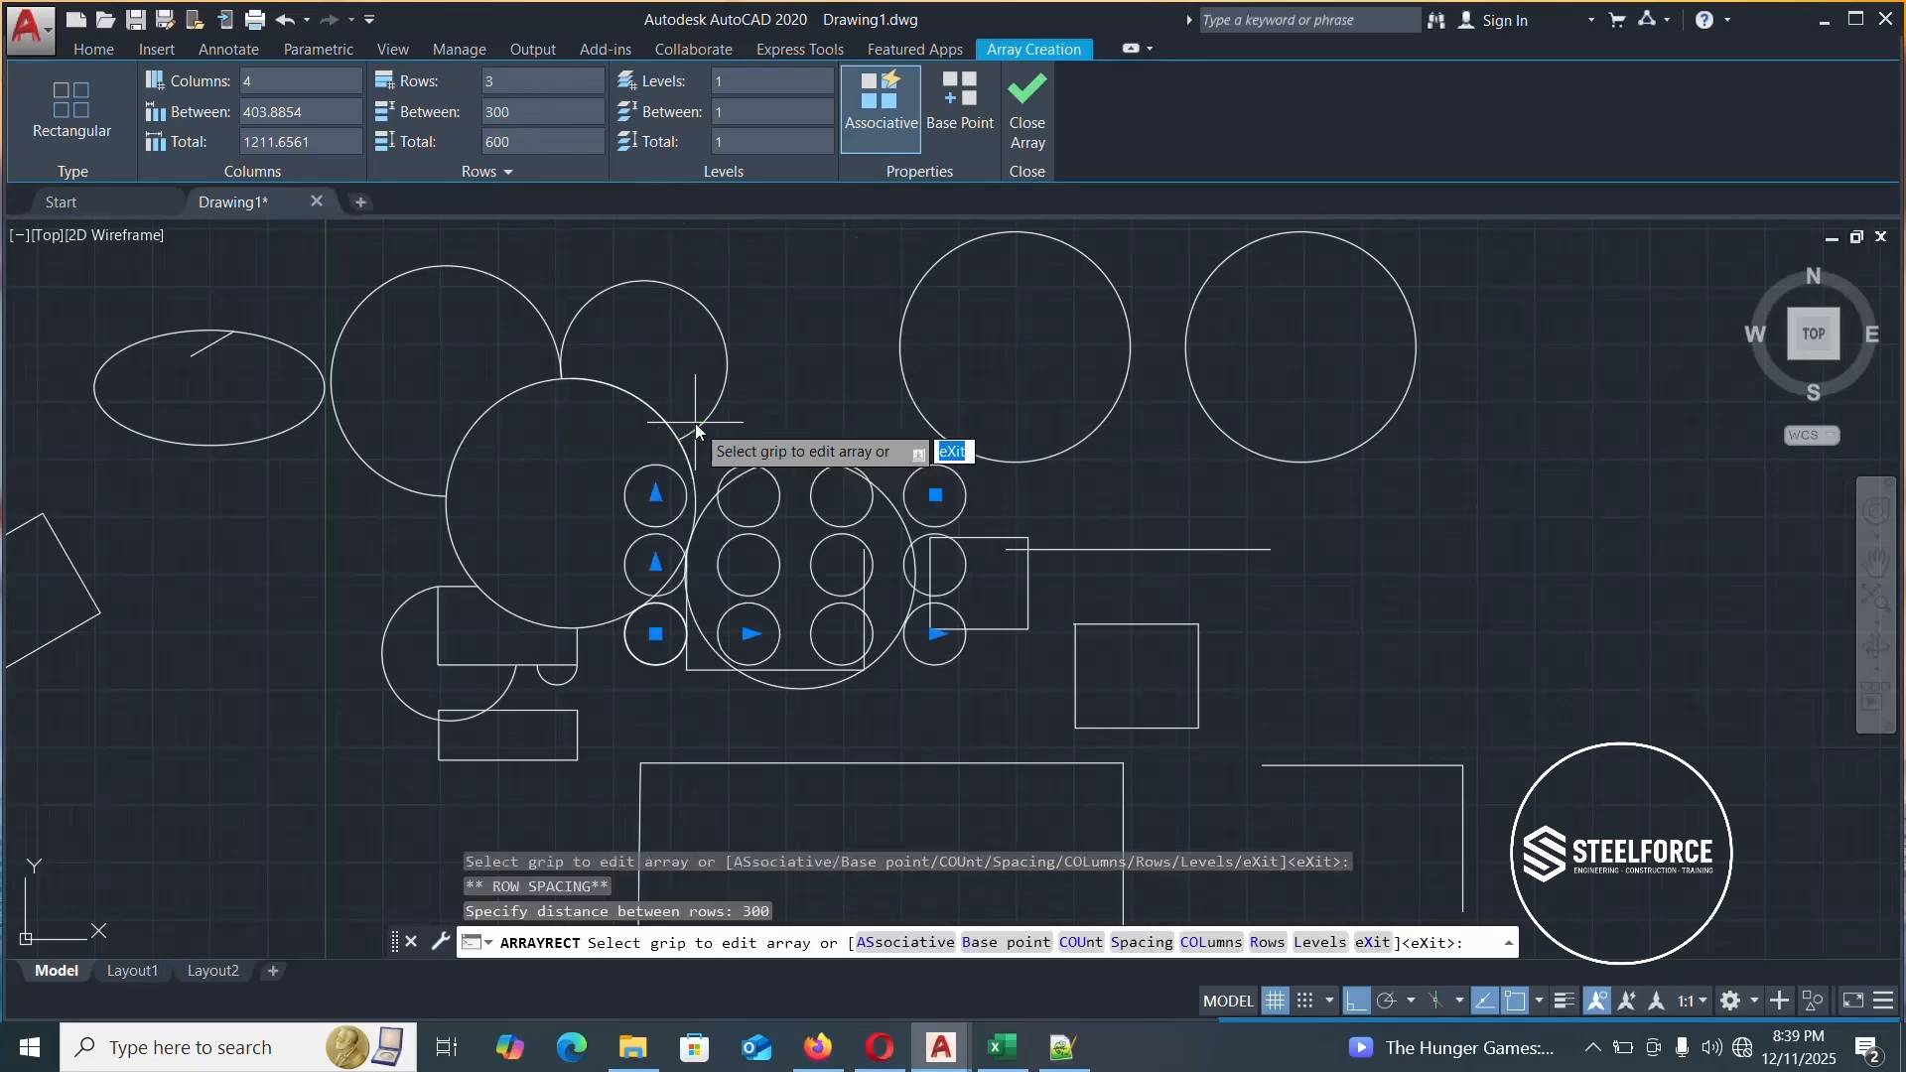
{"action": "scroll", "coordinate": [636, 611], "scroll_direction": "down", "scroll_amount": 2}
{"action": "scroll", "coordinate": [649, 625], "scroll_direction": "up", "scroll_amount": 8}
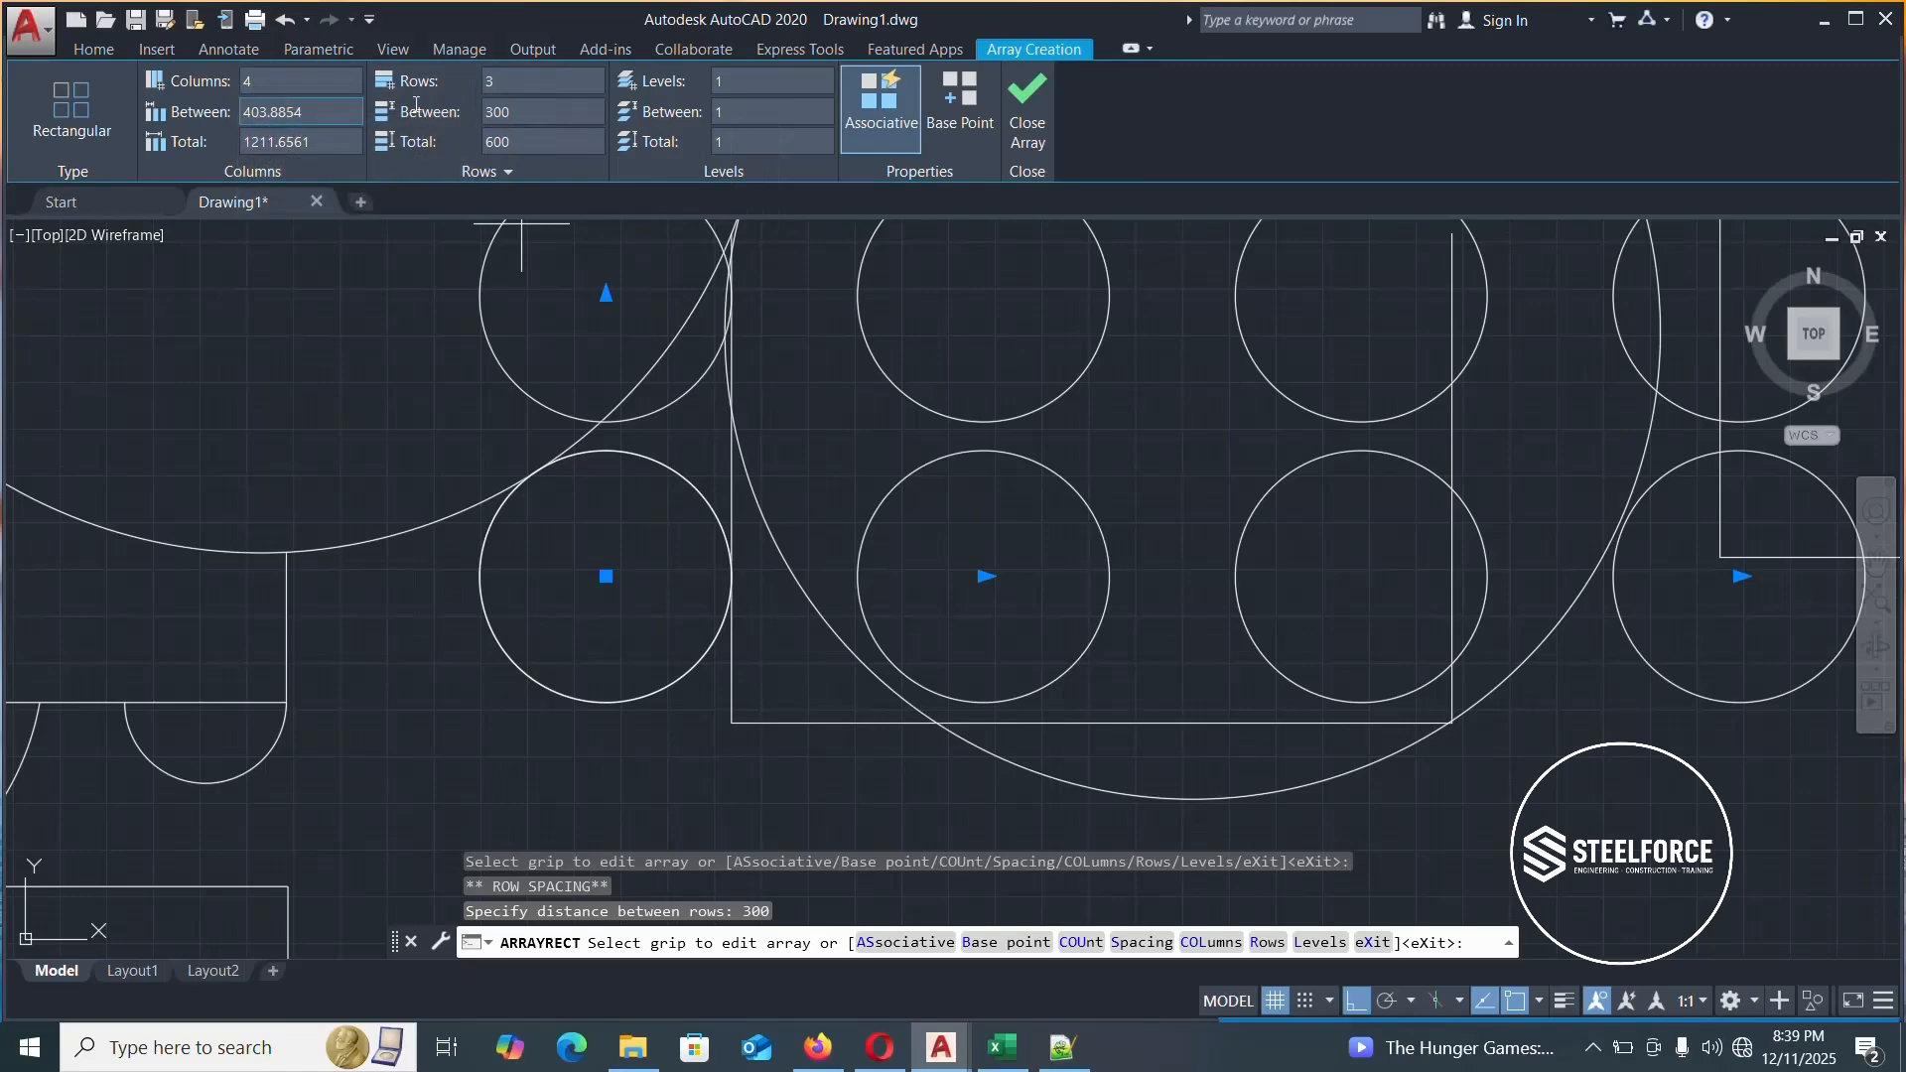
{"action": "left_click", "coordinate": [1022, 121]}
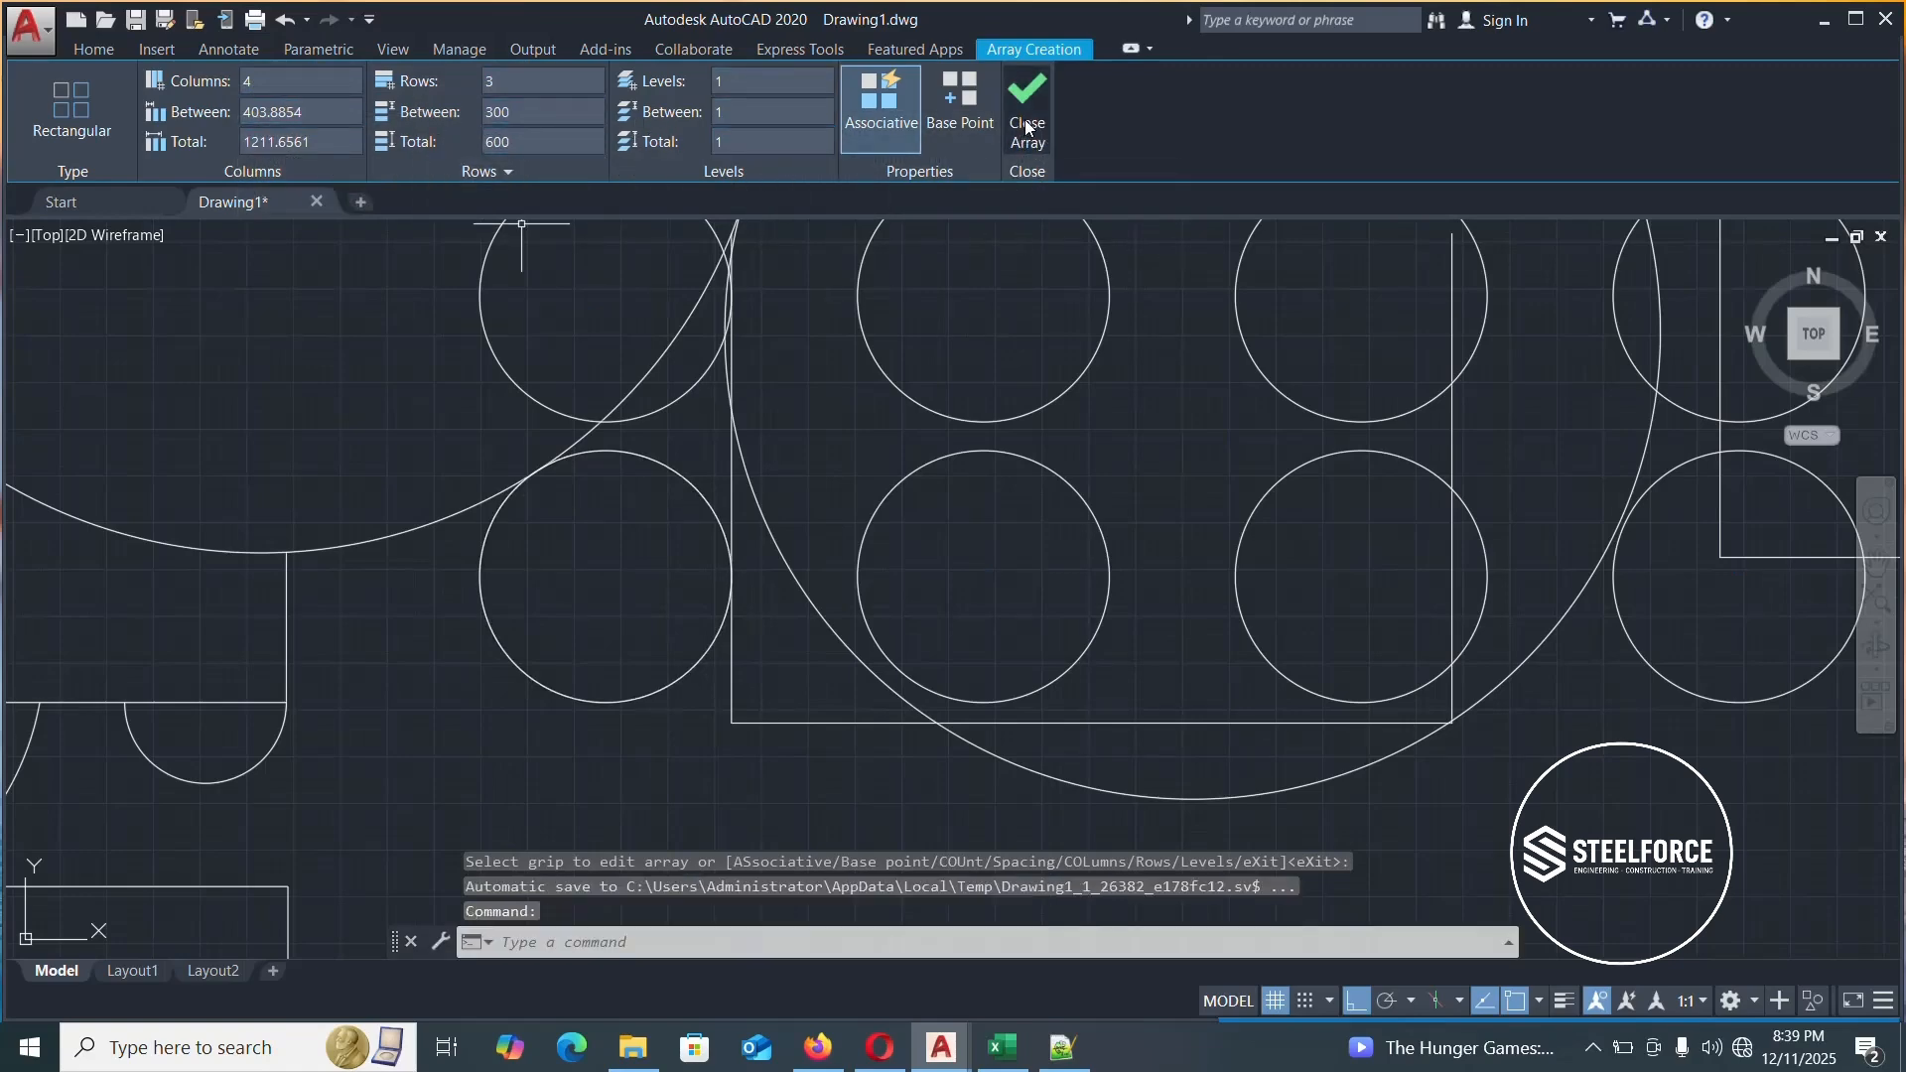
Try to fillet the upper-right corner of the small rectangle below the trimmed shapes using its top and right edges
{"action": "scroll", "coordinate": [874, 439], "scroll_direction": "down", "scroll_amount": 4}
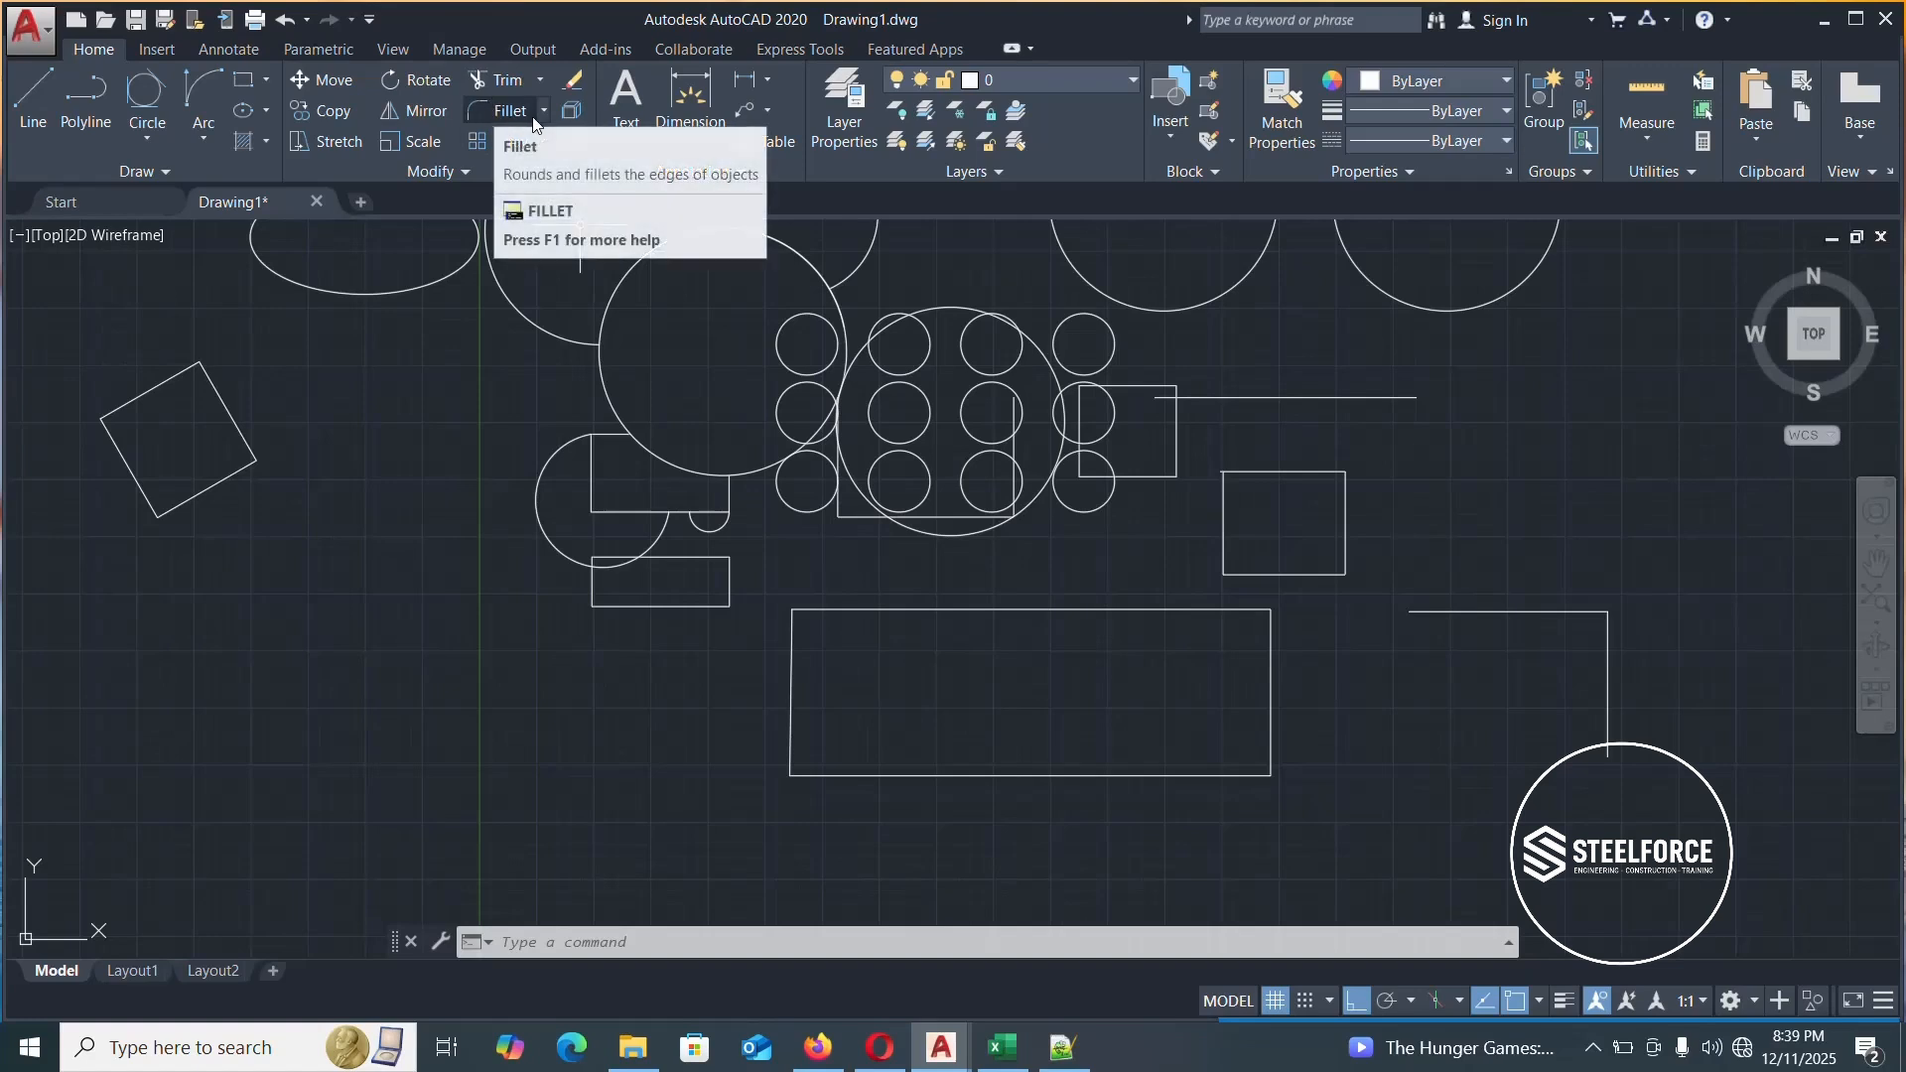
{"action": "left_click", "coordinate": [498, 112]}
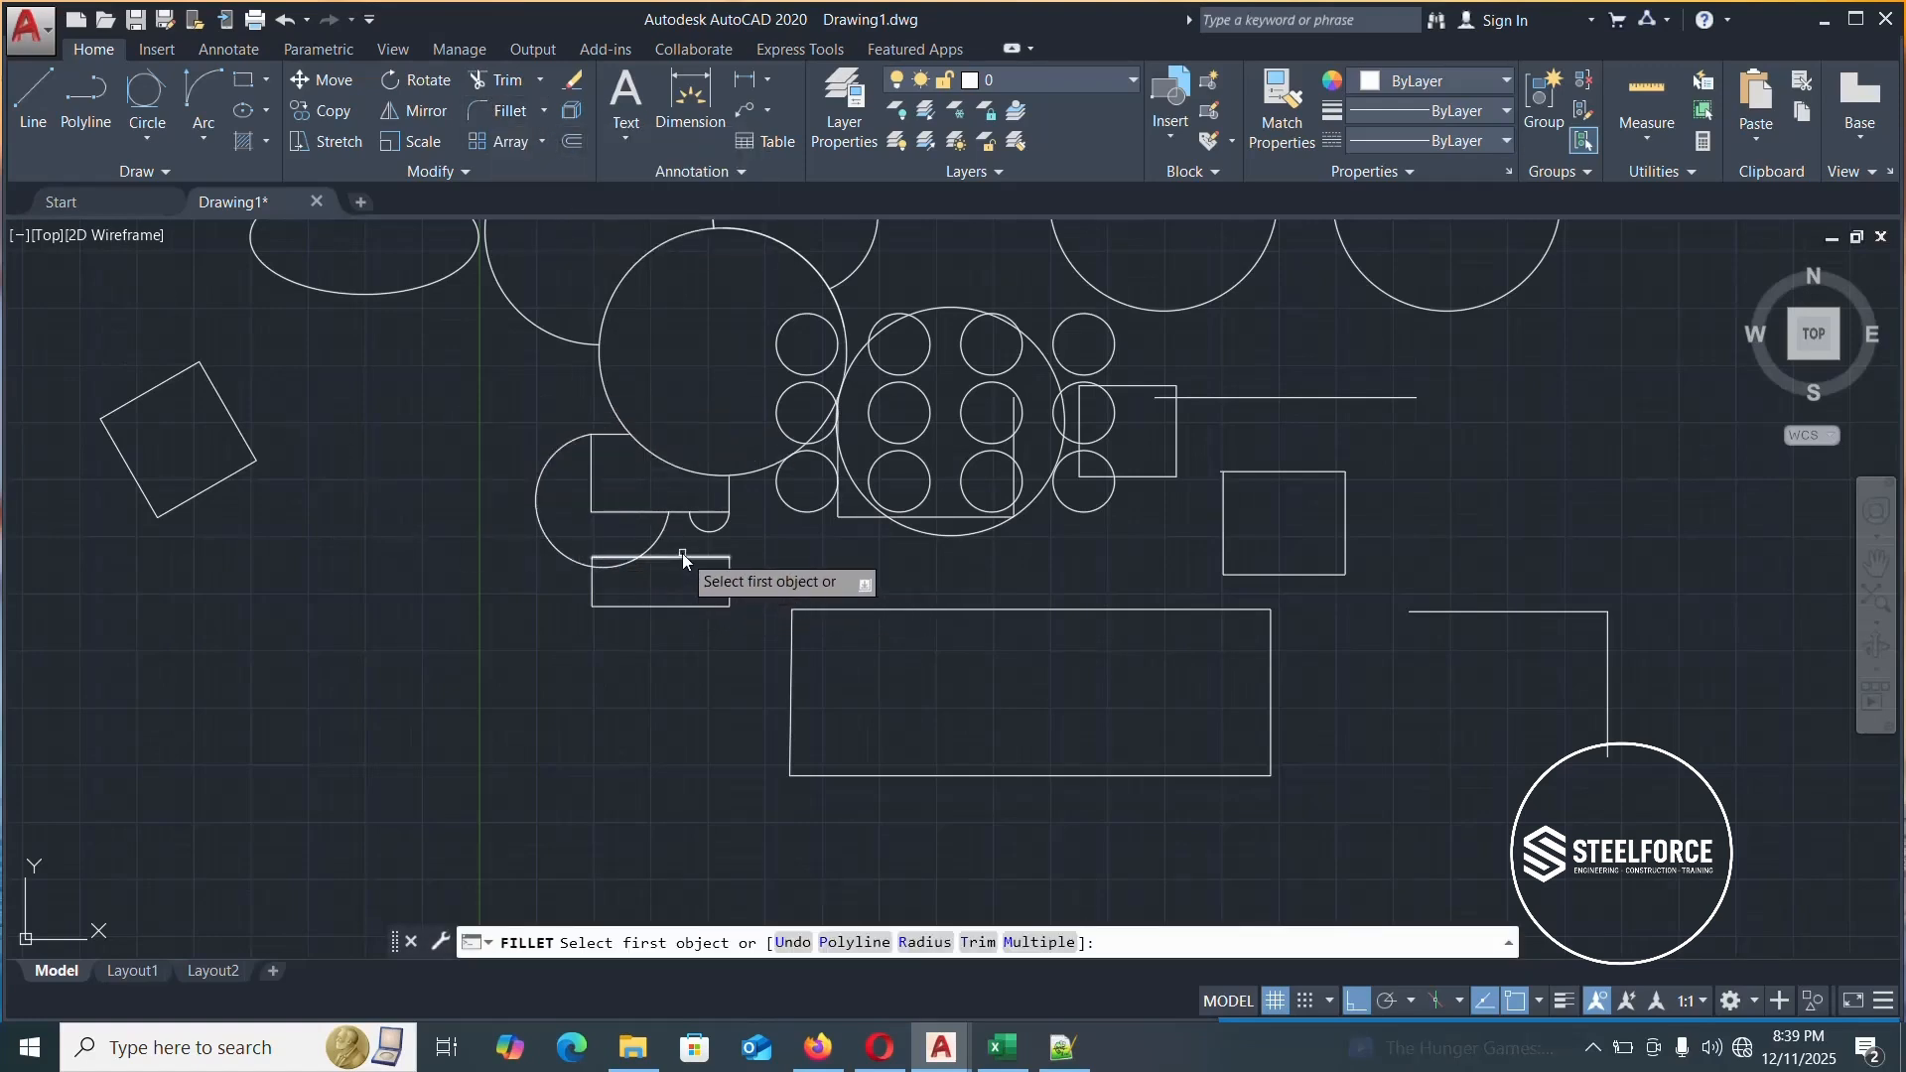
{"action": "scroll", "coordinate": [688, 570], "scroll_direction": "up", "scroll_amount": 3}
{"action": "scroll", "coordinate": [706, 586], "scroll_direction": "up", "scroll_amount": 2}
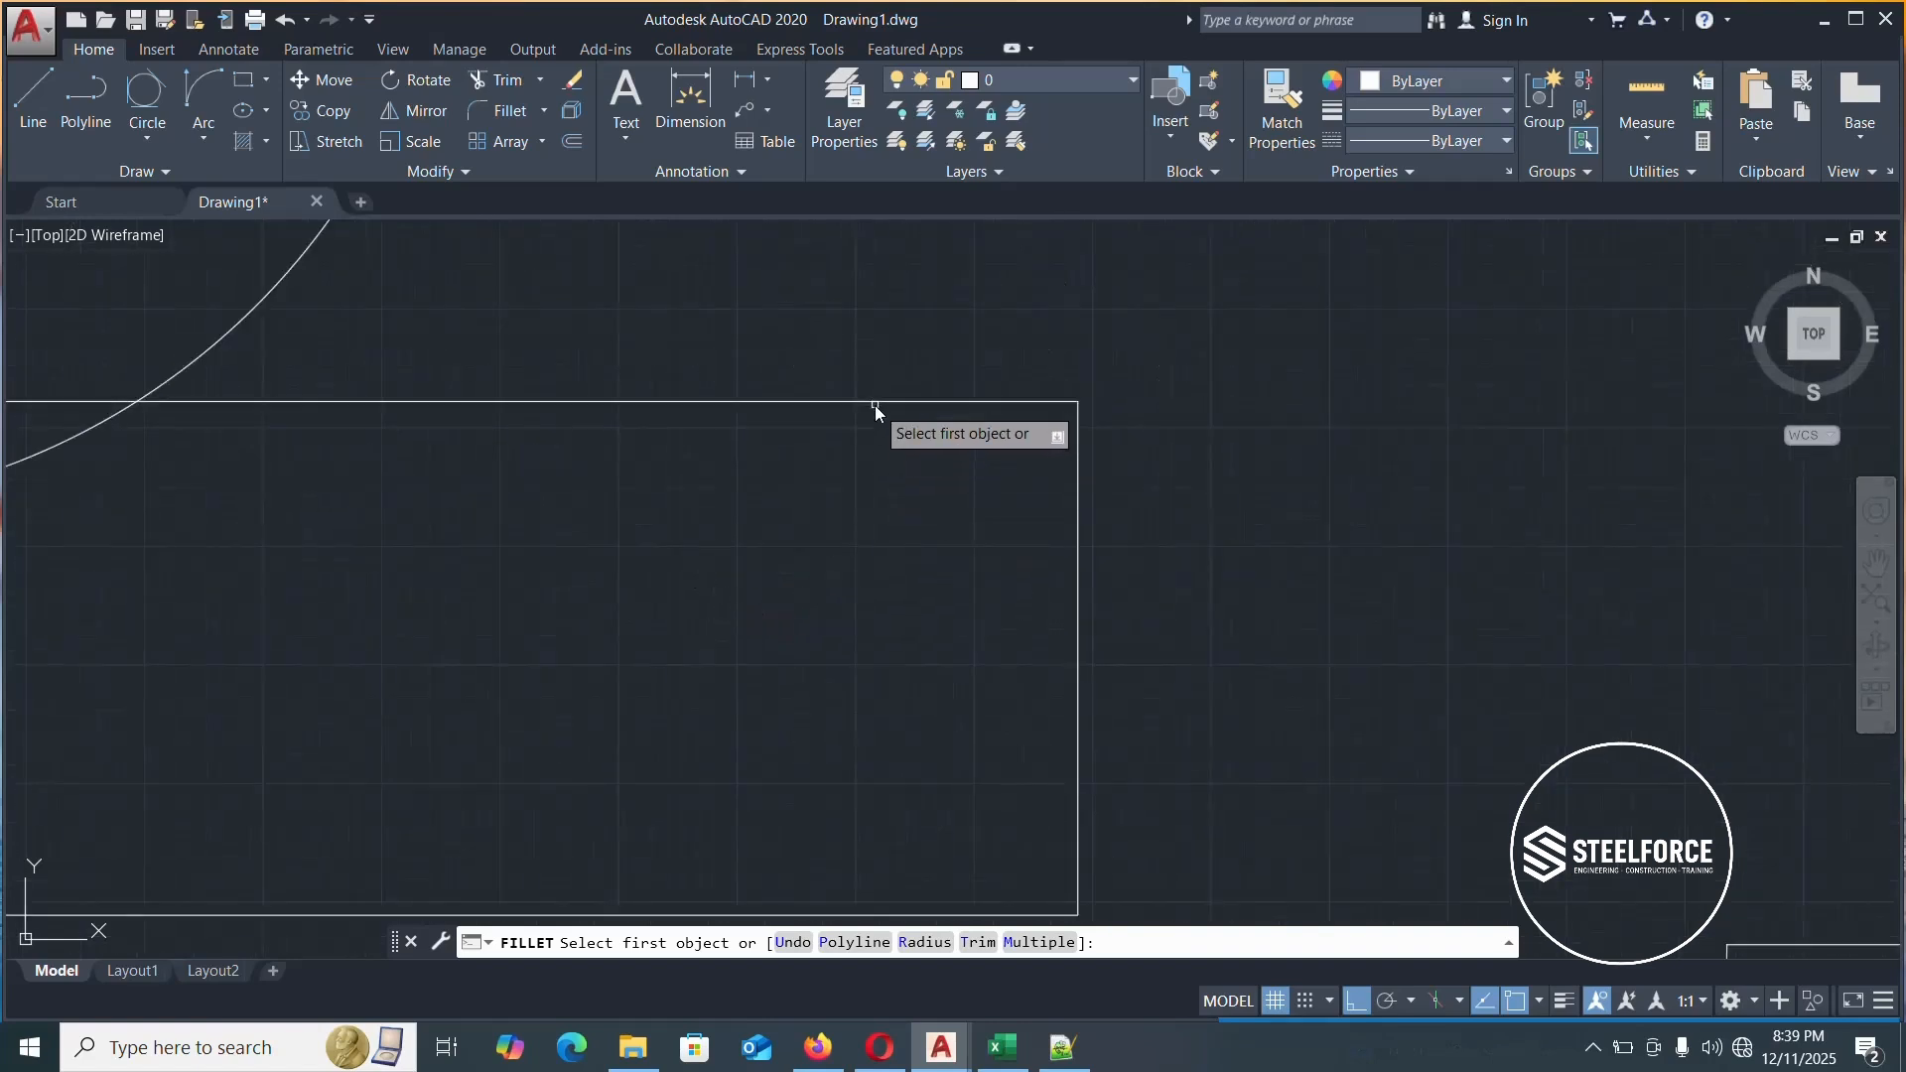
{"action": "left_click", "coordinate": [903, 402]}
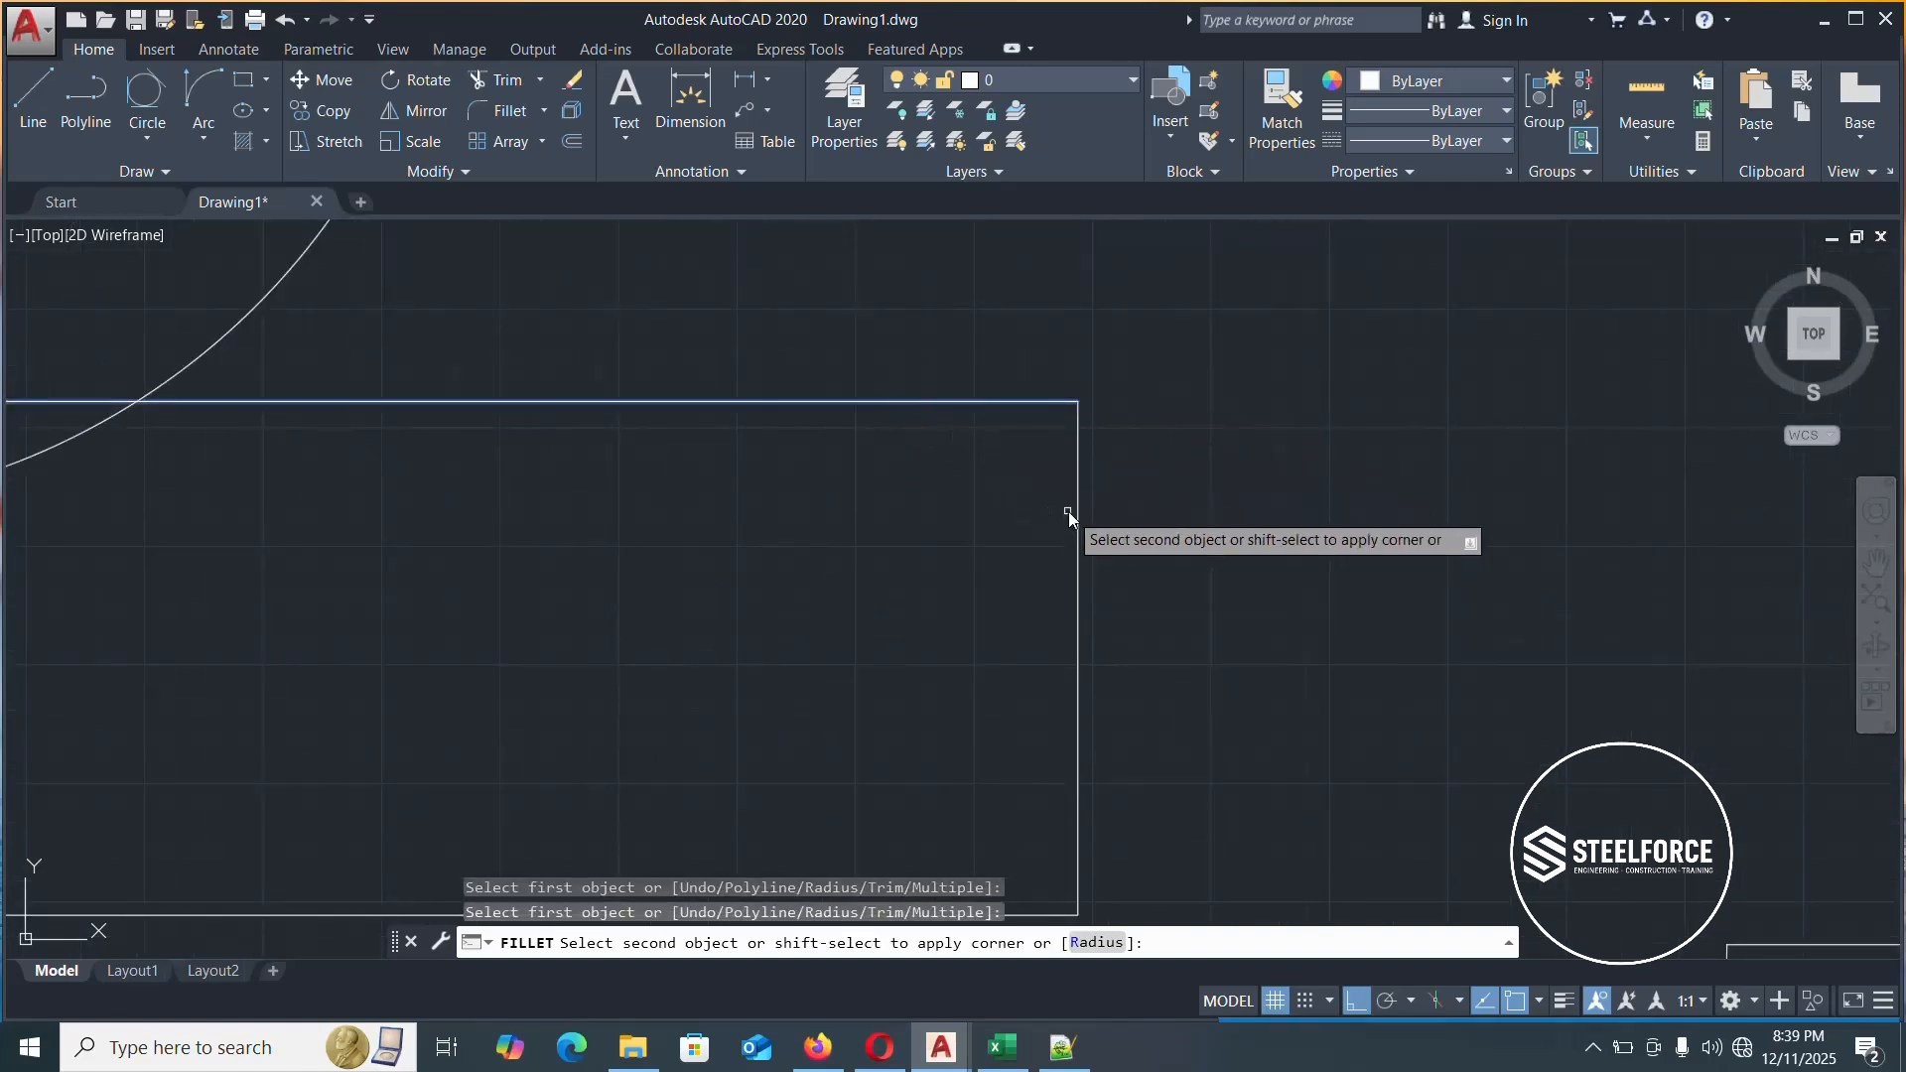
{"action": "left_click", "coordinate": [1076, 516]}
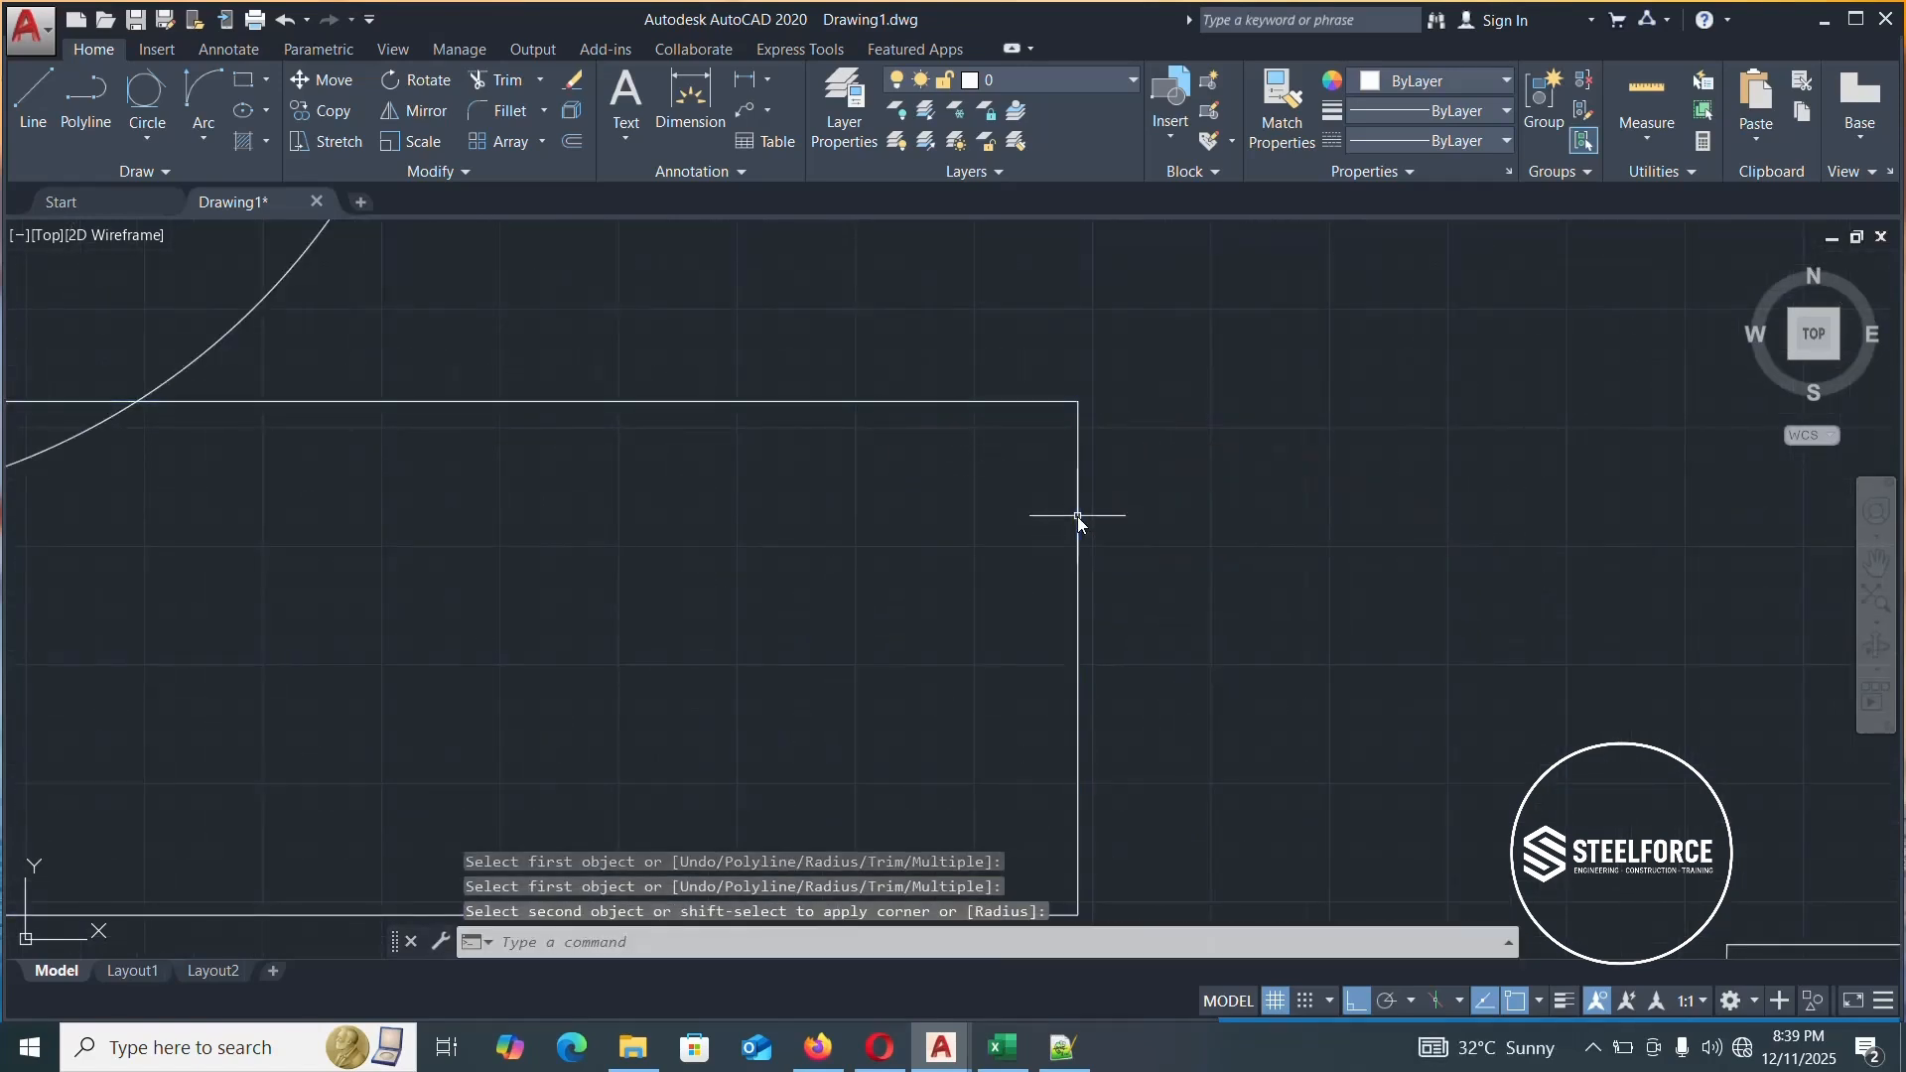
{"action": "key", "text": "Return"}
{"action": "key", "text": "Escape"}
{"action": "key", "text": "Escape"}
{"action": "key", "text": "Escape"}
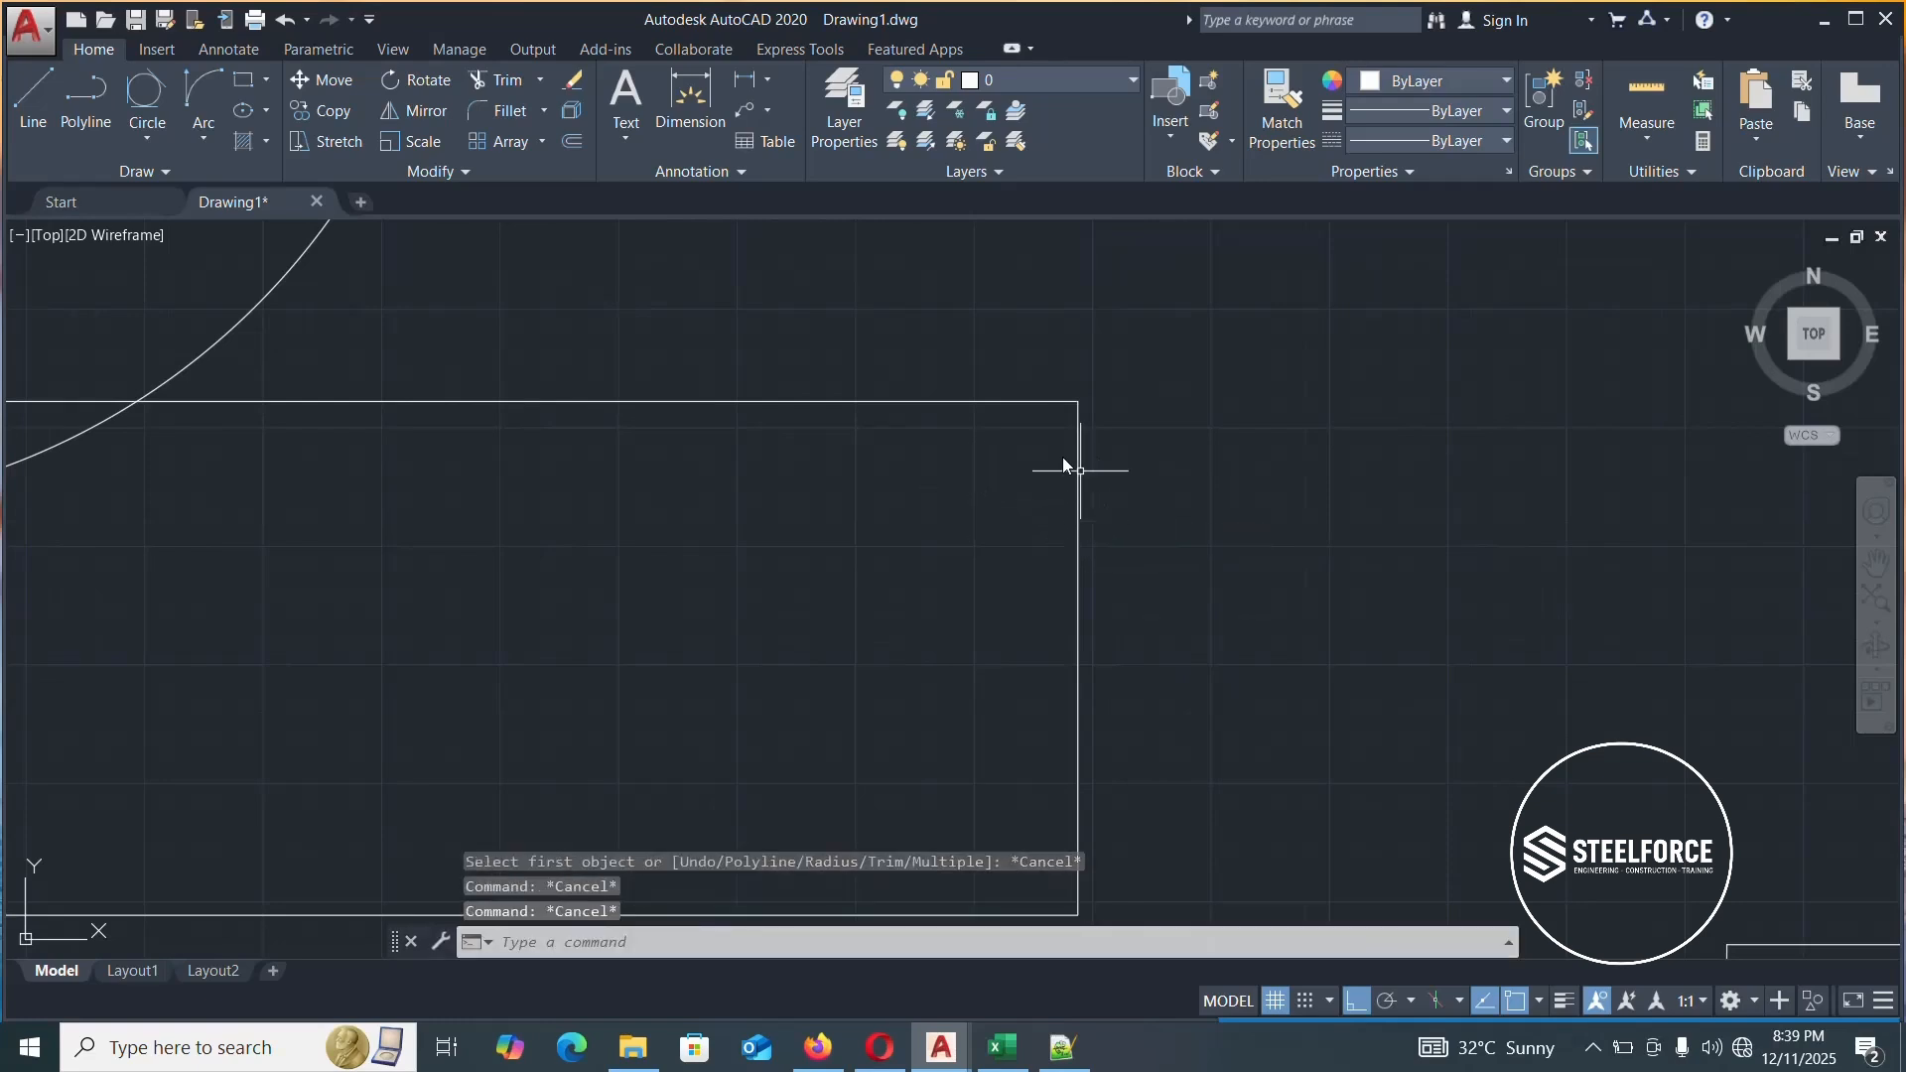
{"action": "scroll", "coordinate": [1104, 401], "scroll_direction": "up", "scroll_amount": 5}
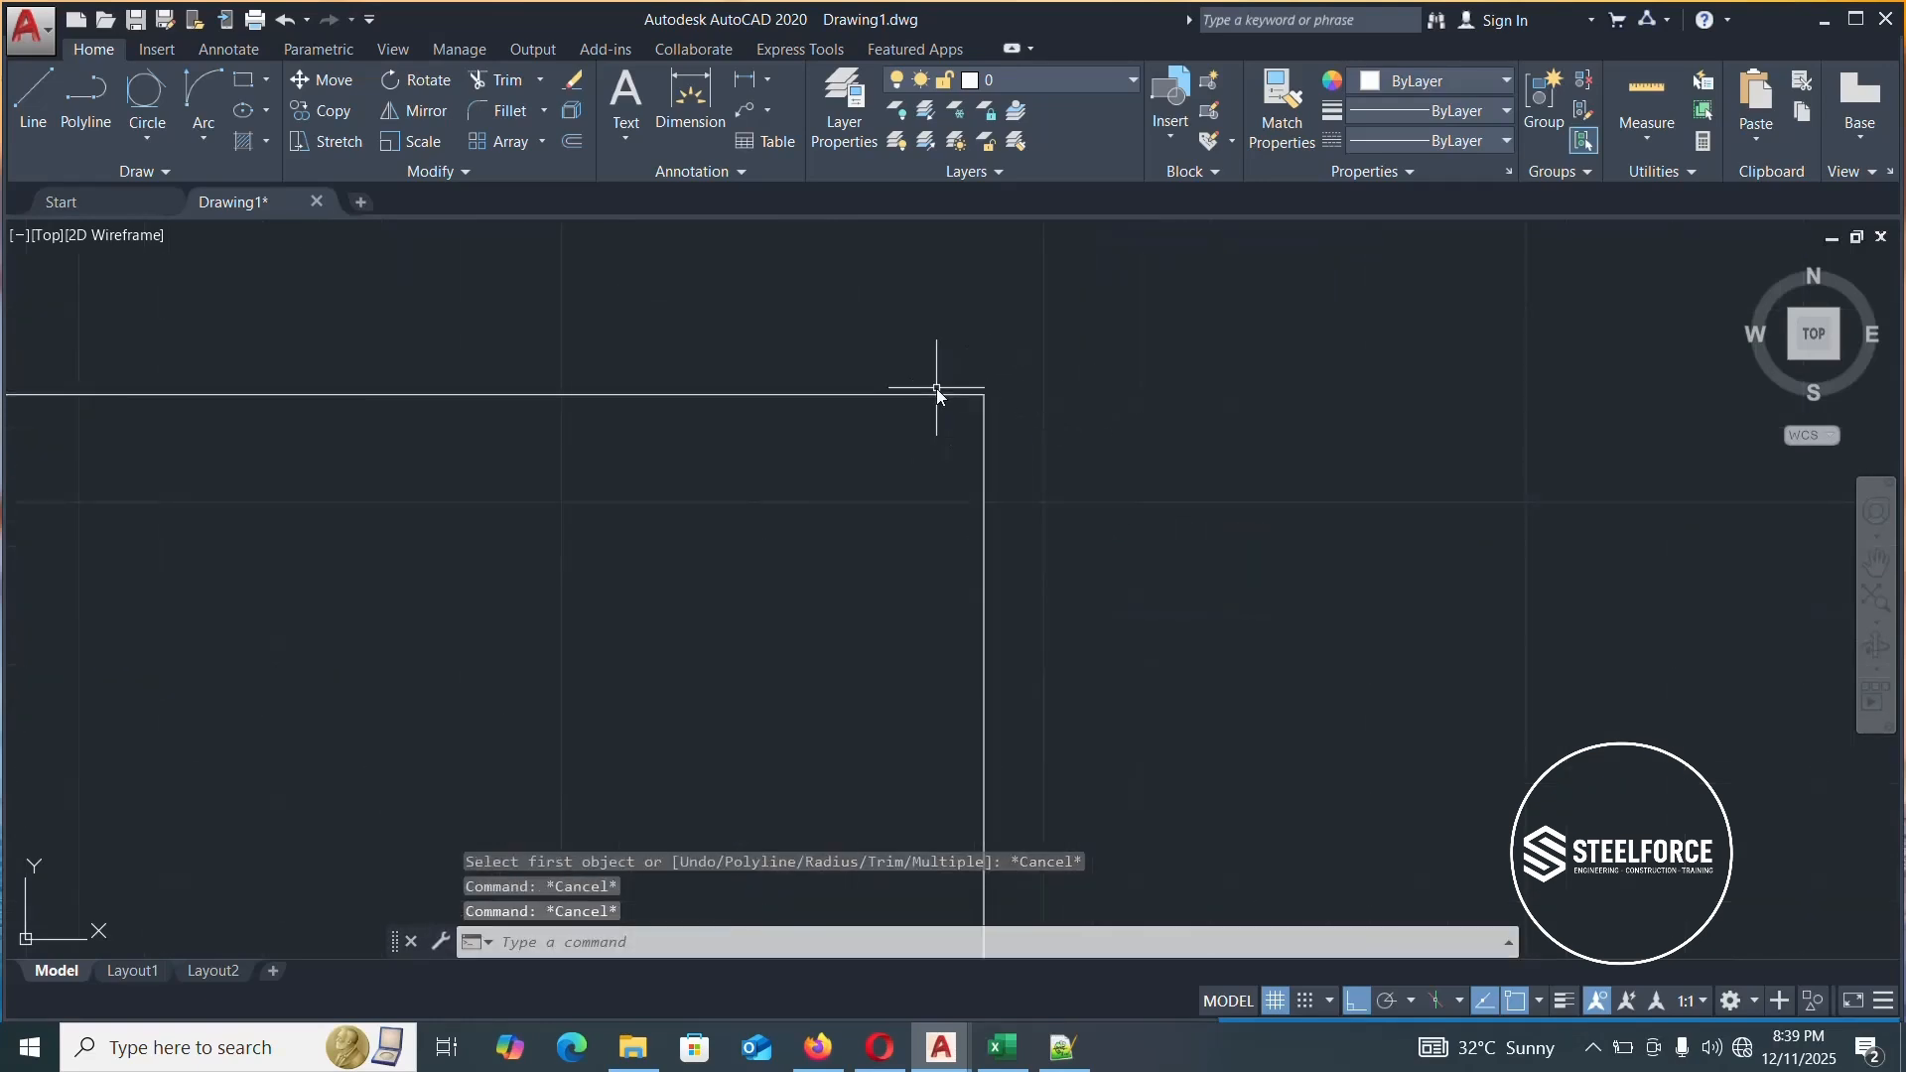
{"action": "left_click", "coordinate": [935, 392]}
{"action": "left_click", "coordinate": [930, 400]}
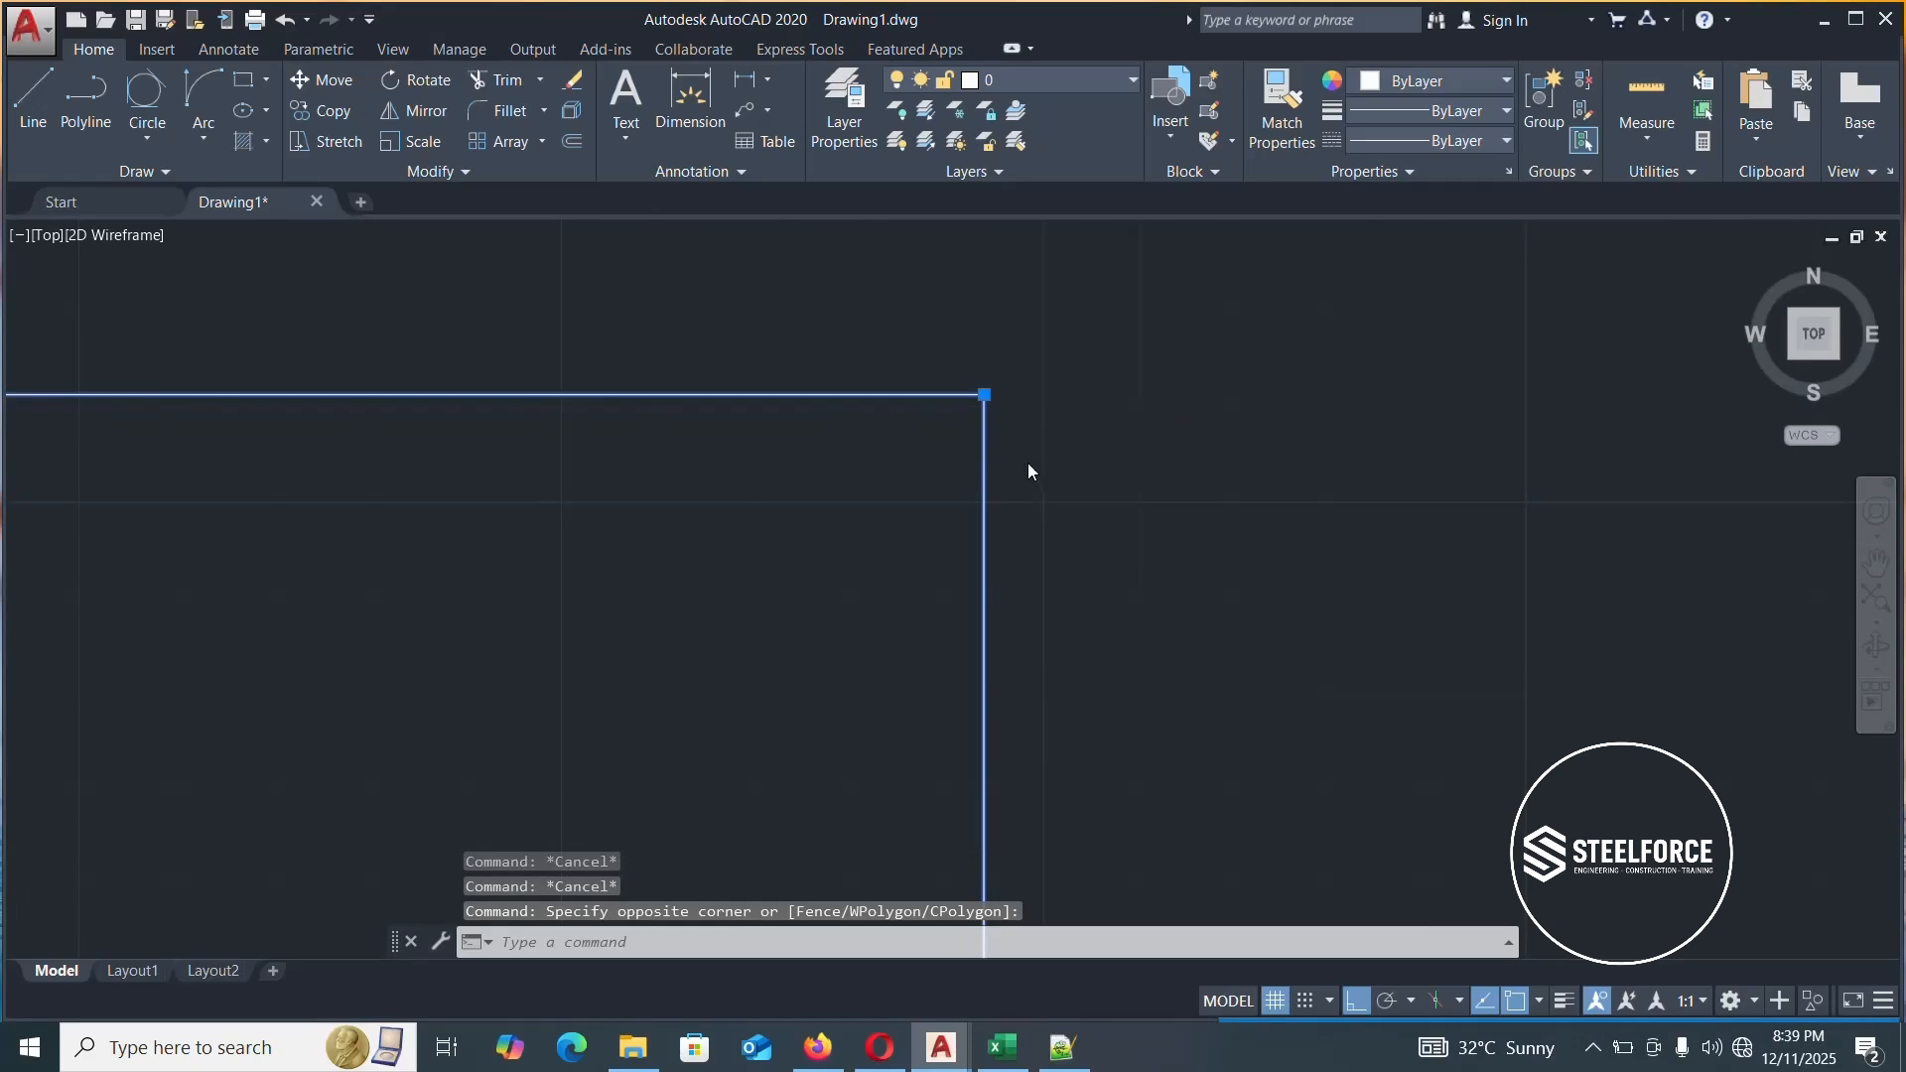
Draw a horizontal line in the empty area to the left of the small lower rectangle
{"action": "scroll", "coordinate": [1027, 462], "scroll_direction": "down", "scroll_amount": 6}
{"action": "scroll", "coordinate": [722, 466], "scroll_direction": "up", "scroll_amount": 4}
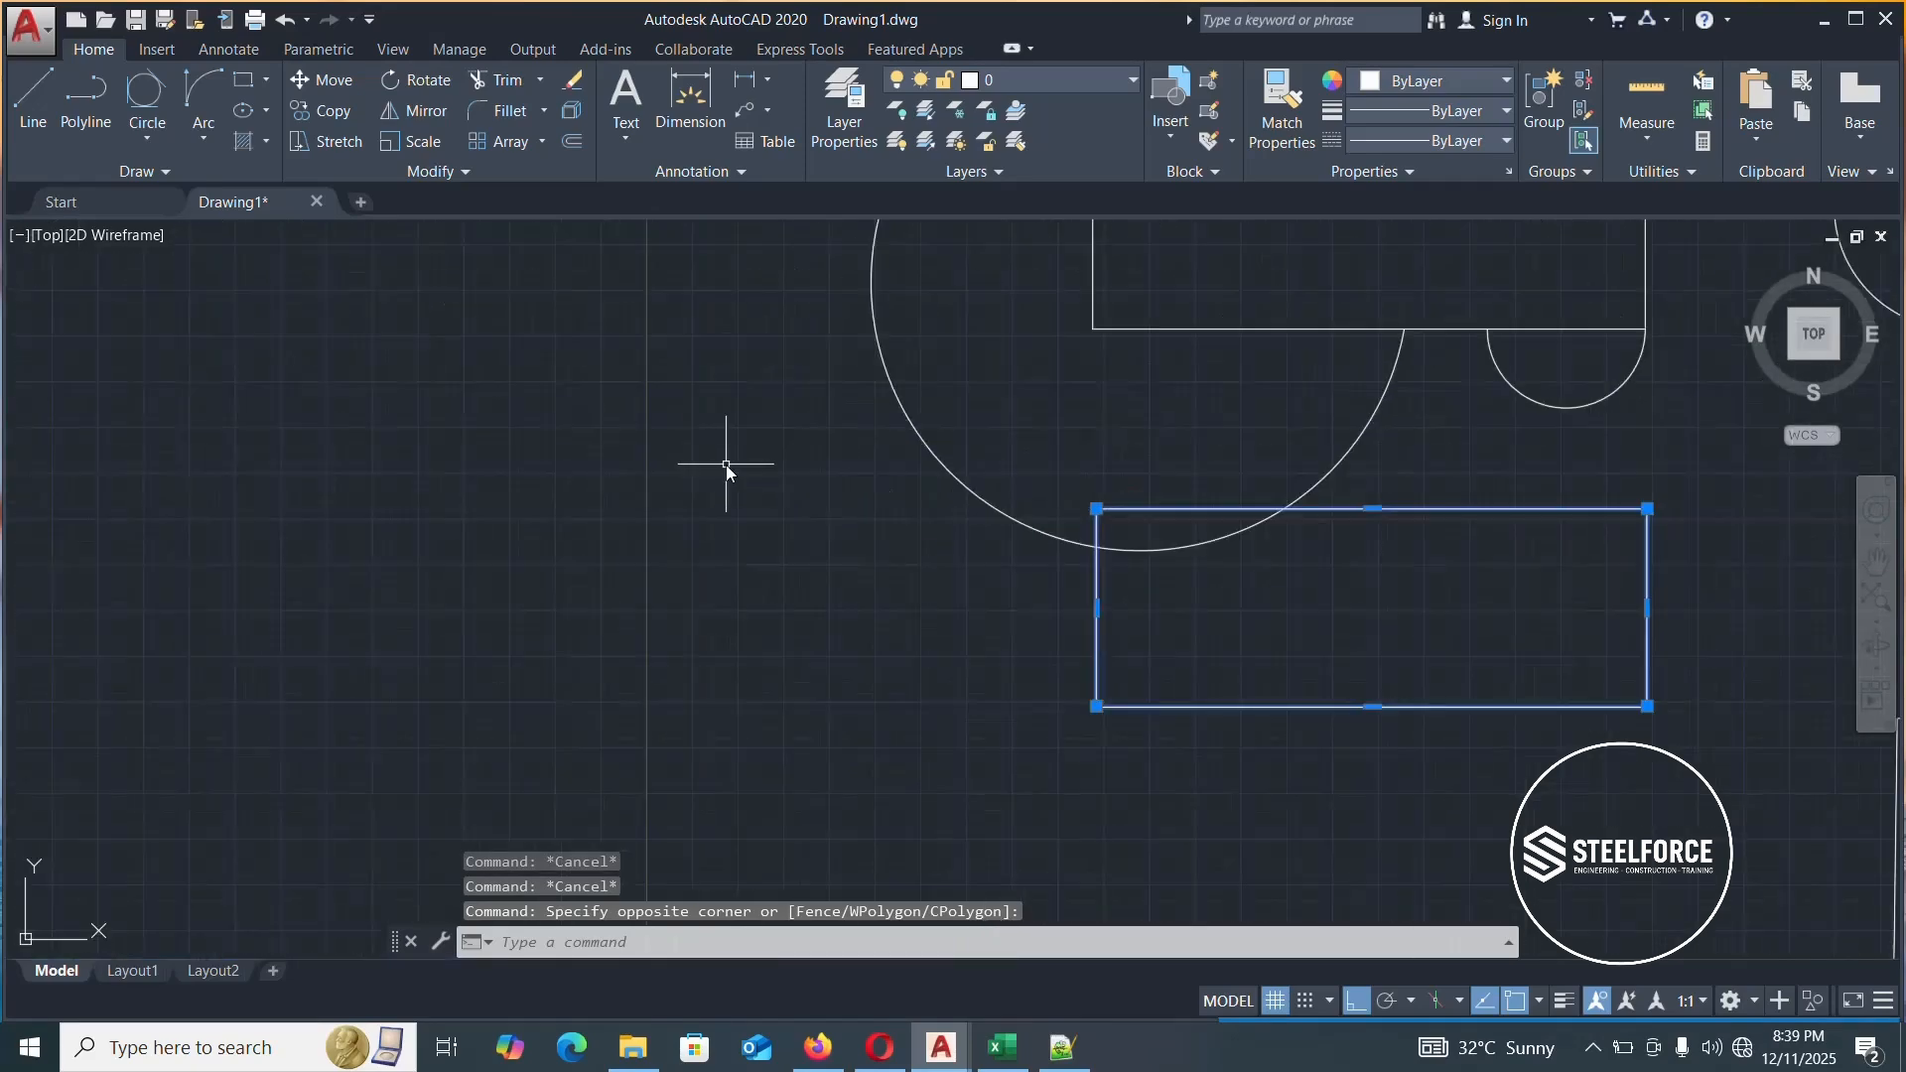
{"action": "type", "text": "l"}
{"action": "key", "text": "Return"}
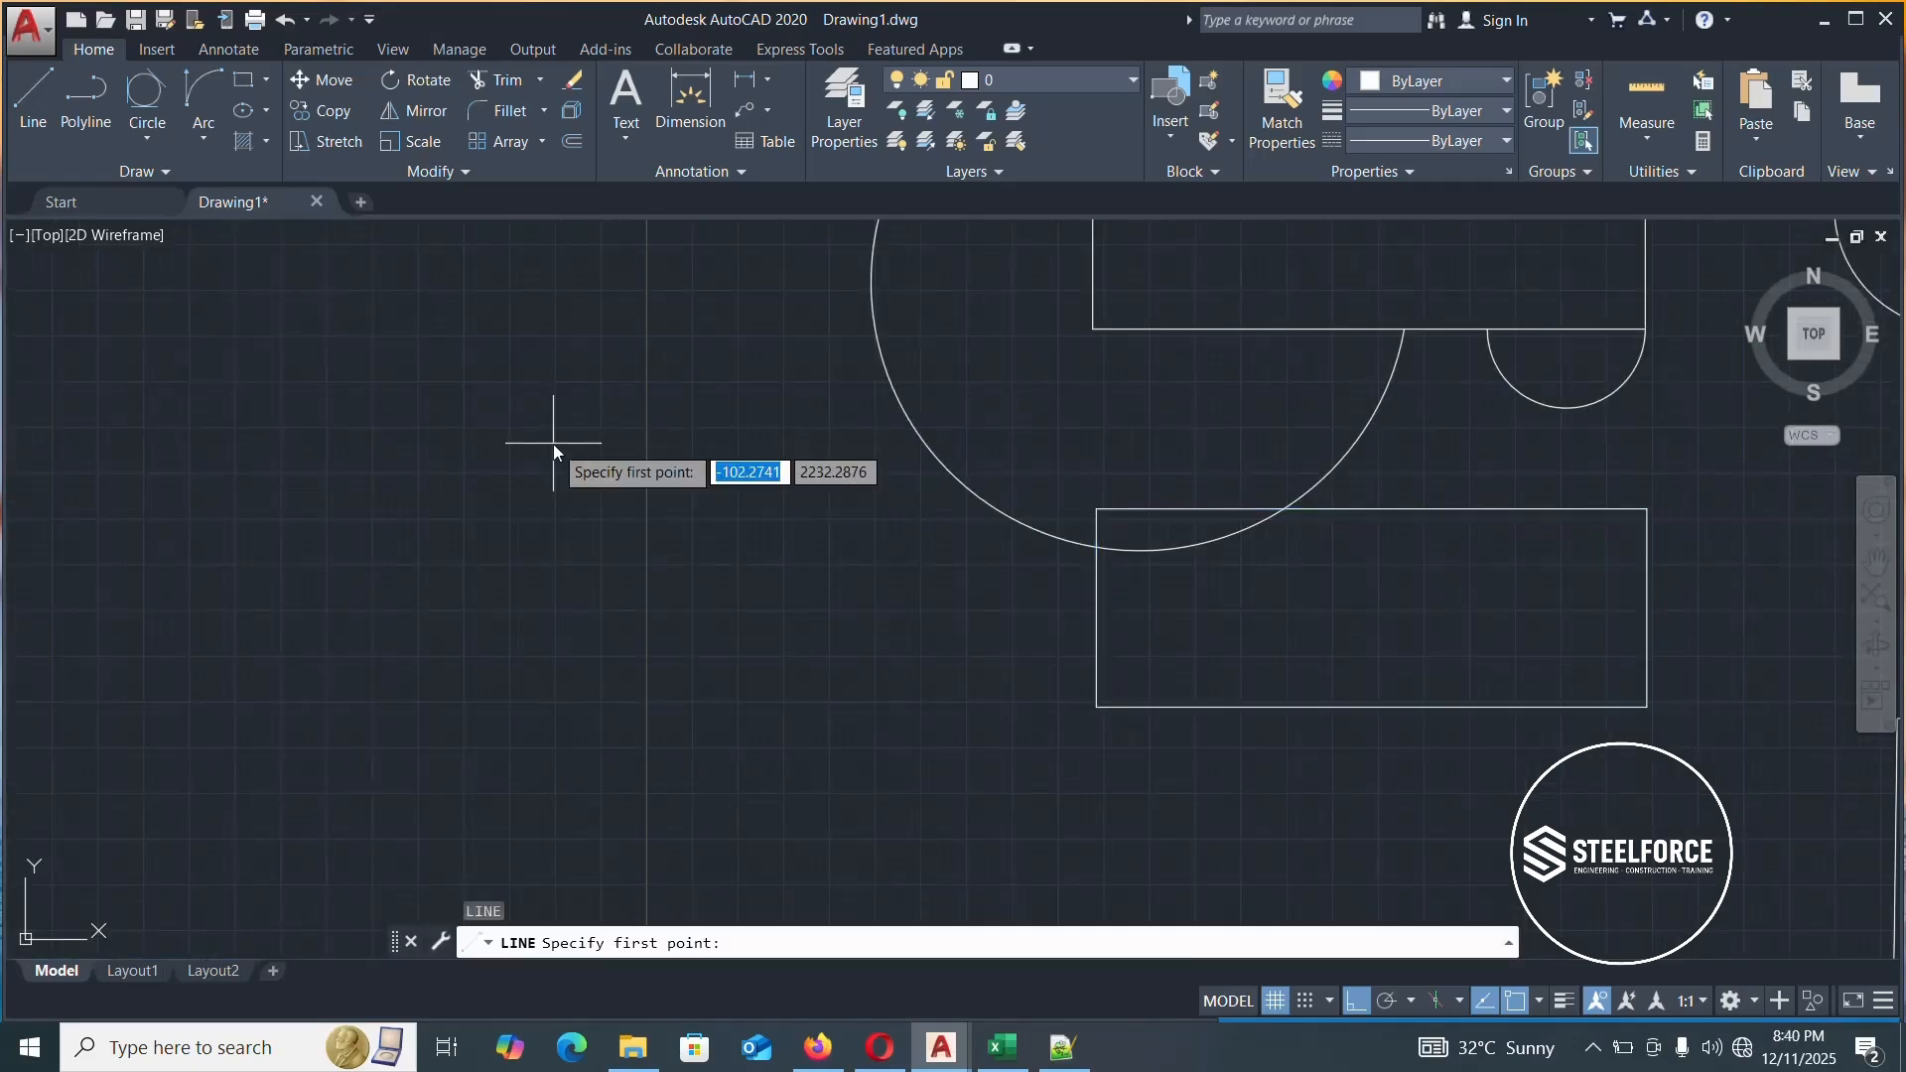
{"action": "left_click", "coordinate": [523, 548]}
{"action": "left_click", "coordinate": [845, 586]}
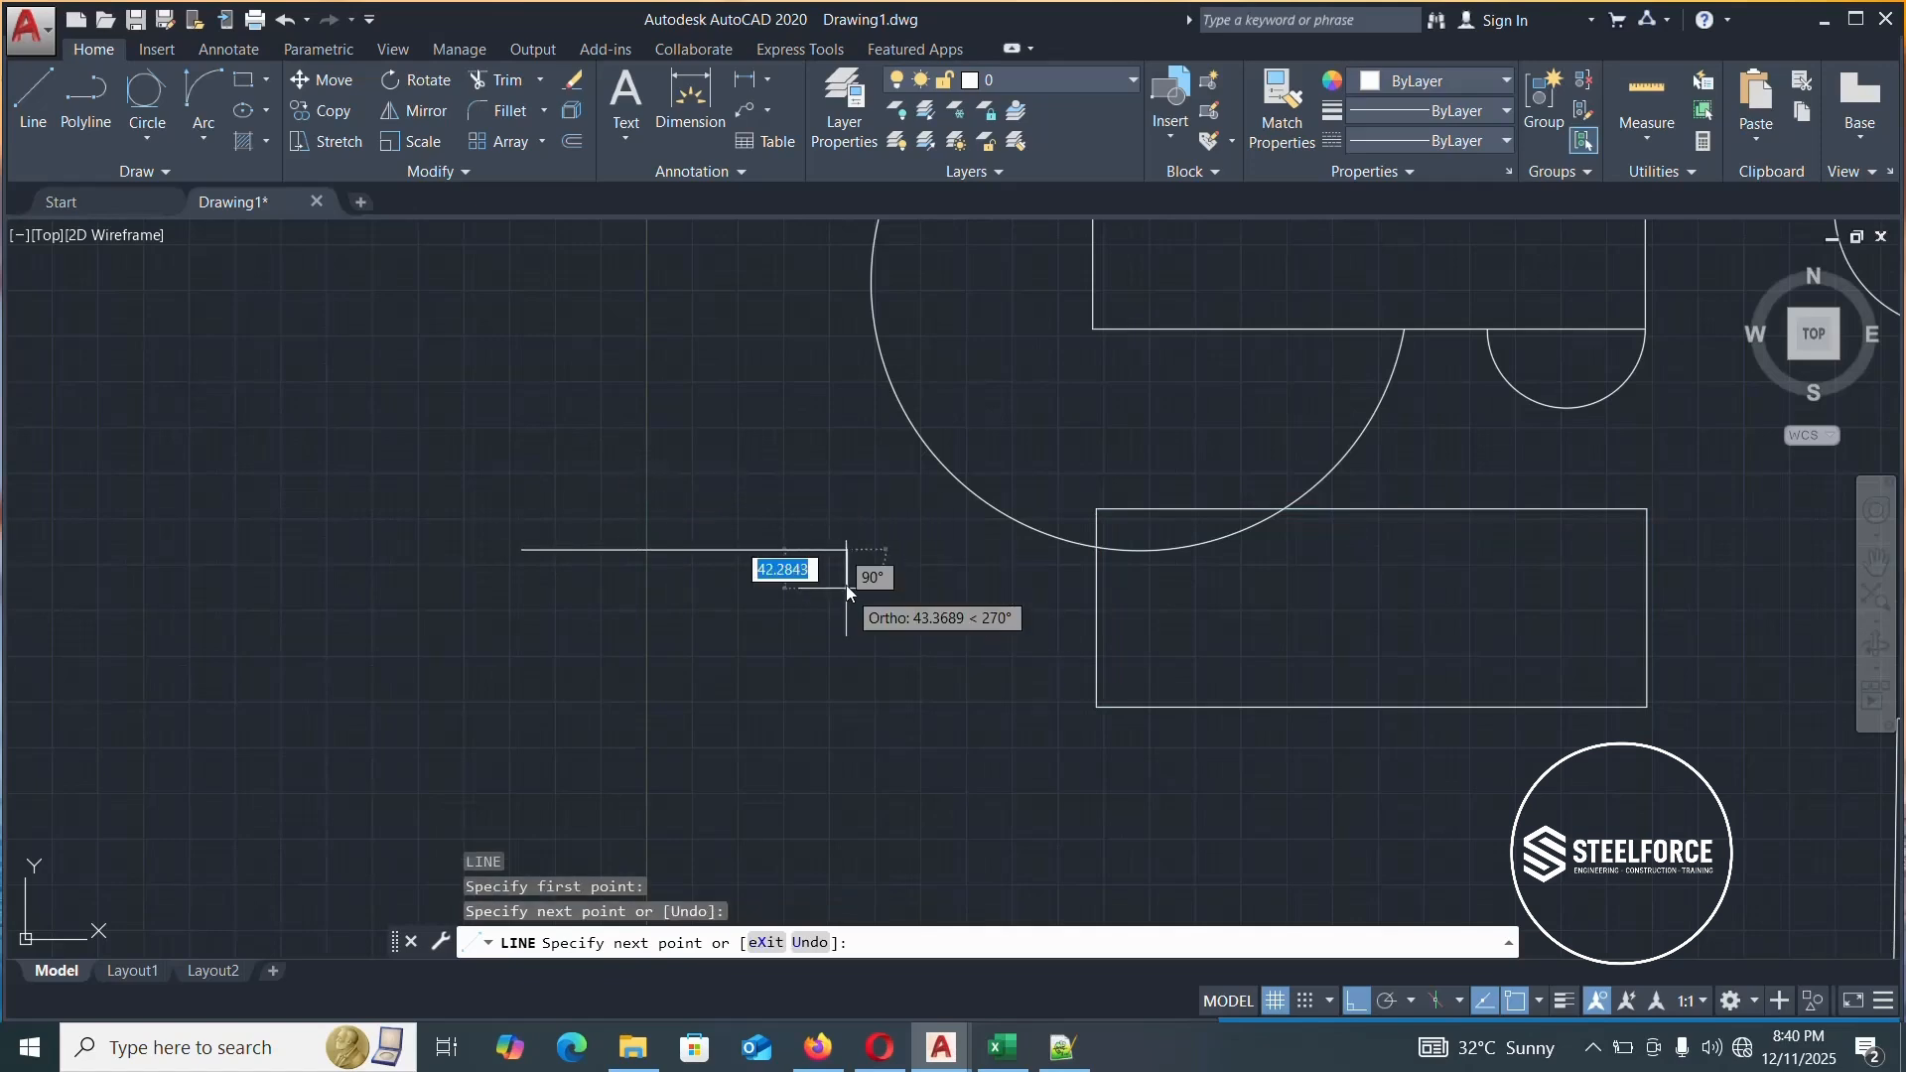
{"action": "key", "text": "Return"}
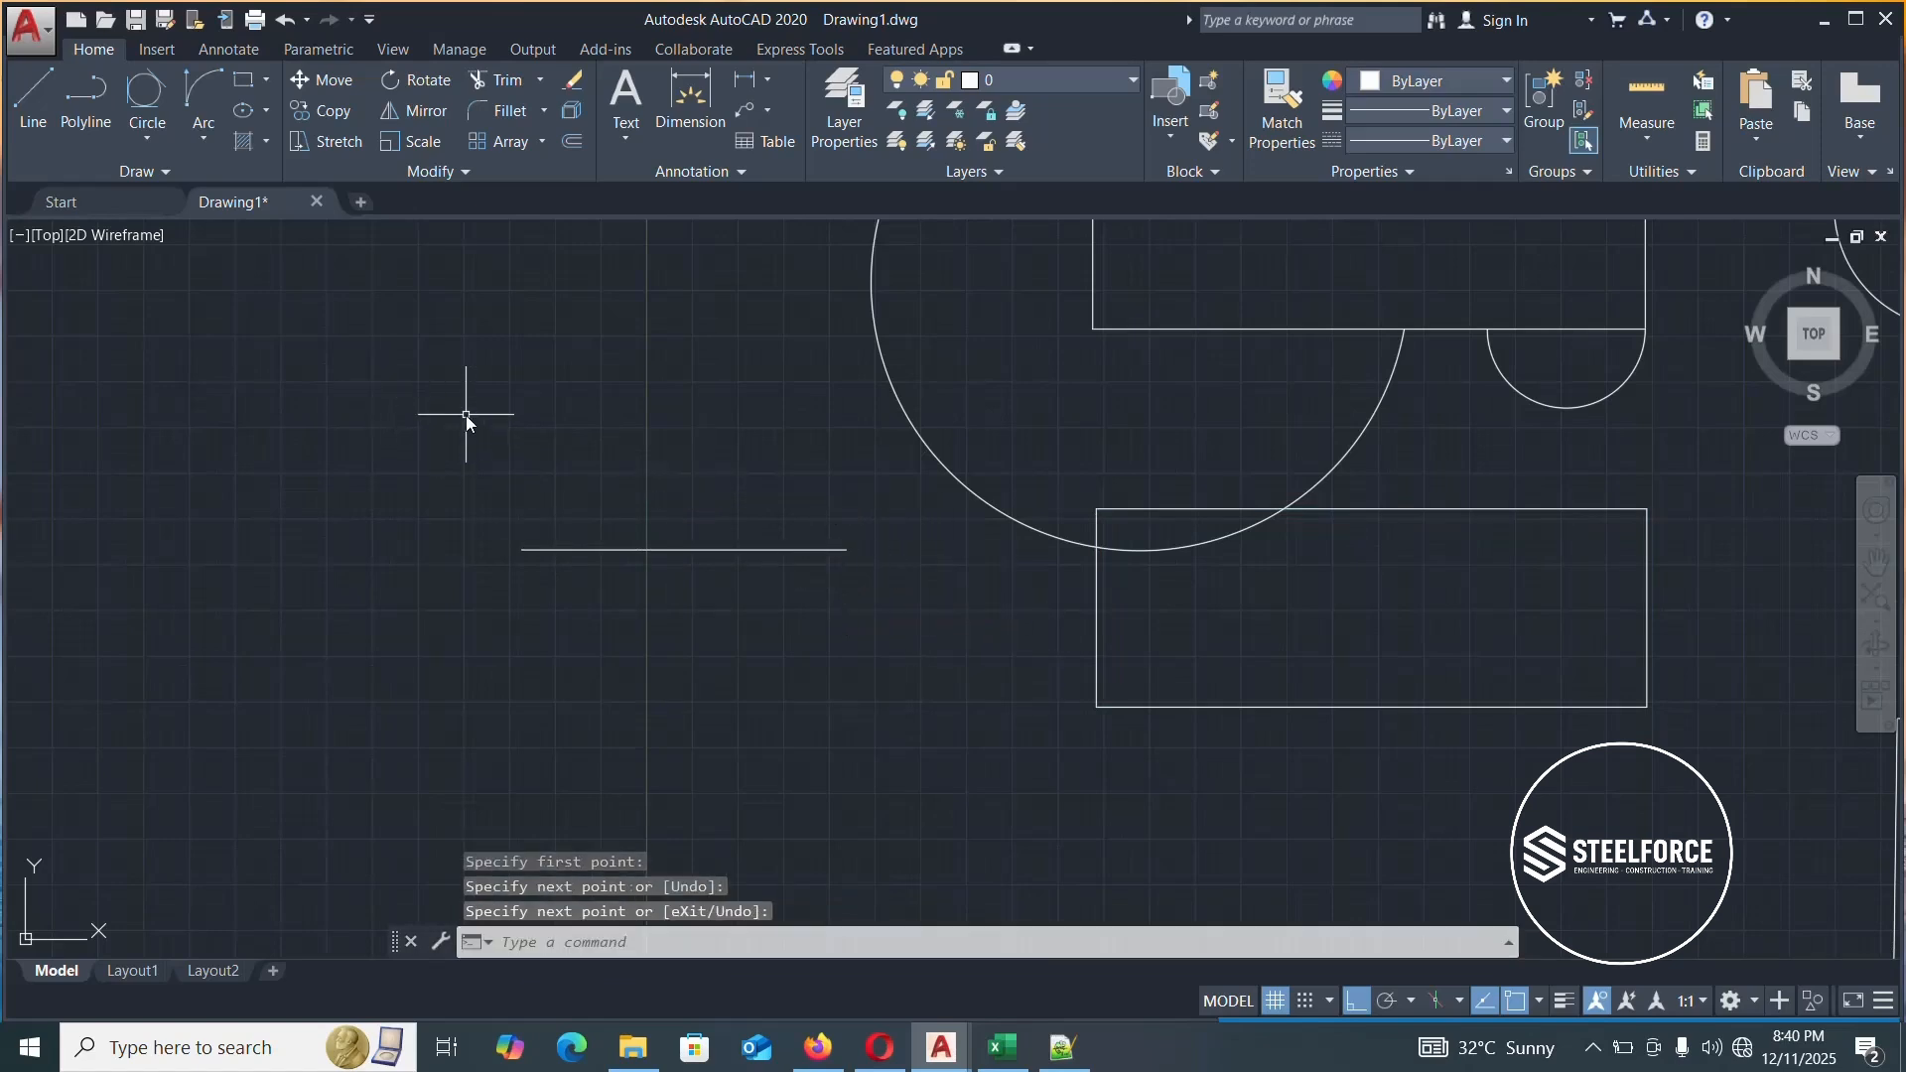
Draw a separate vertical line a short gap above the left end of the new horizontal line
{"action": "type", "text": "l"}
{"action": "key", "text": "Return"}
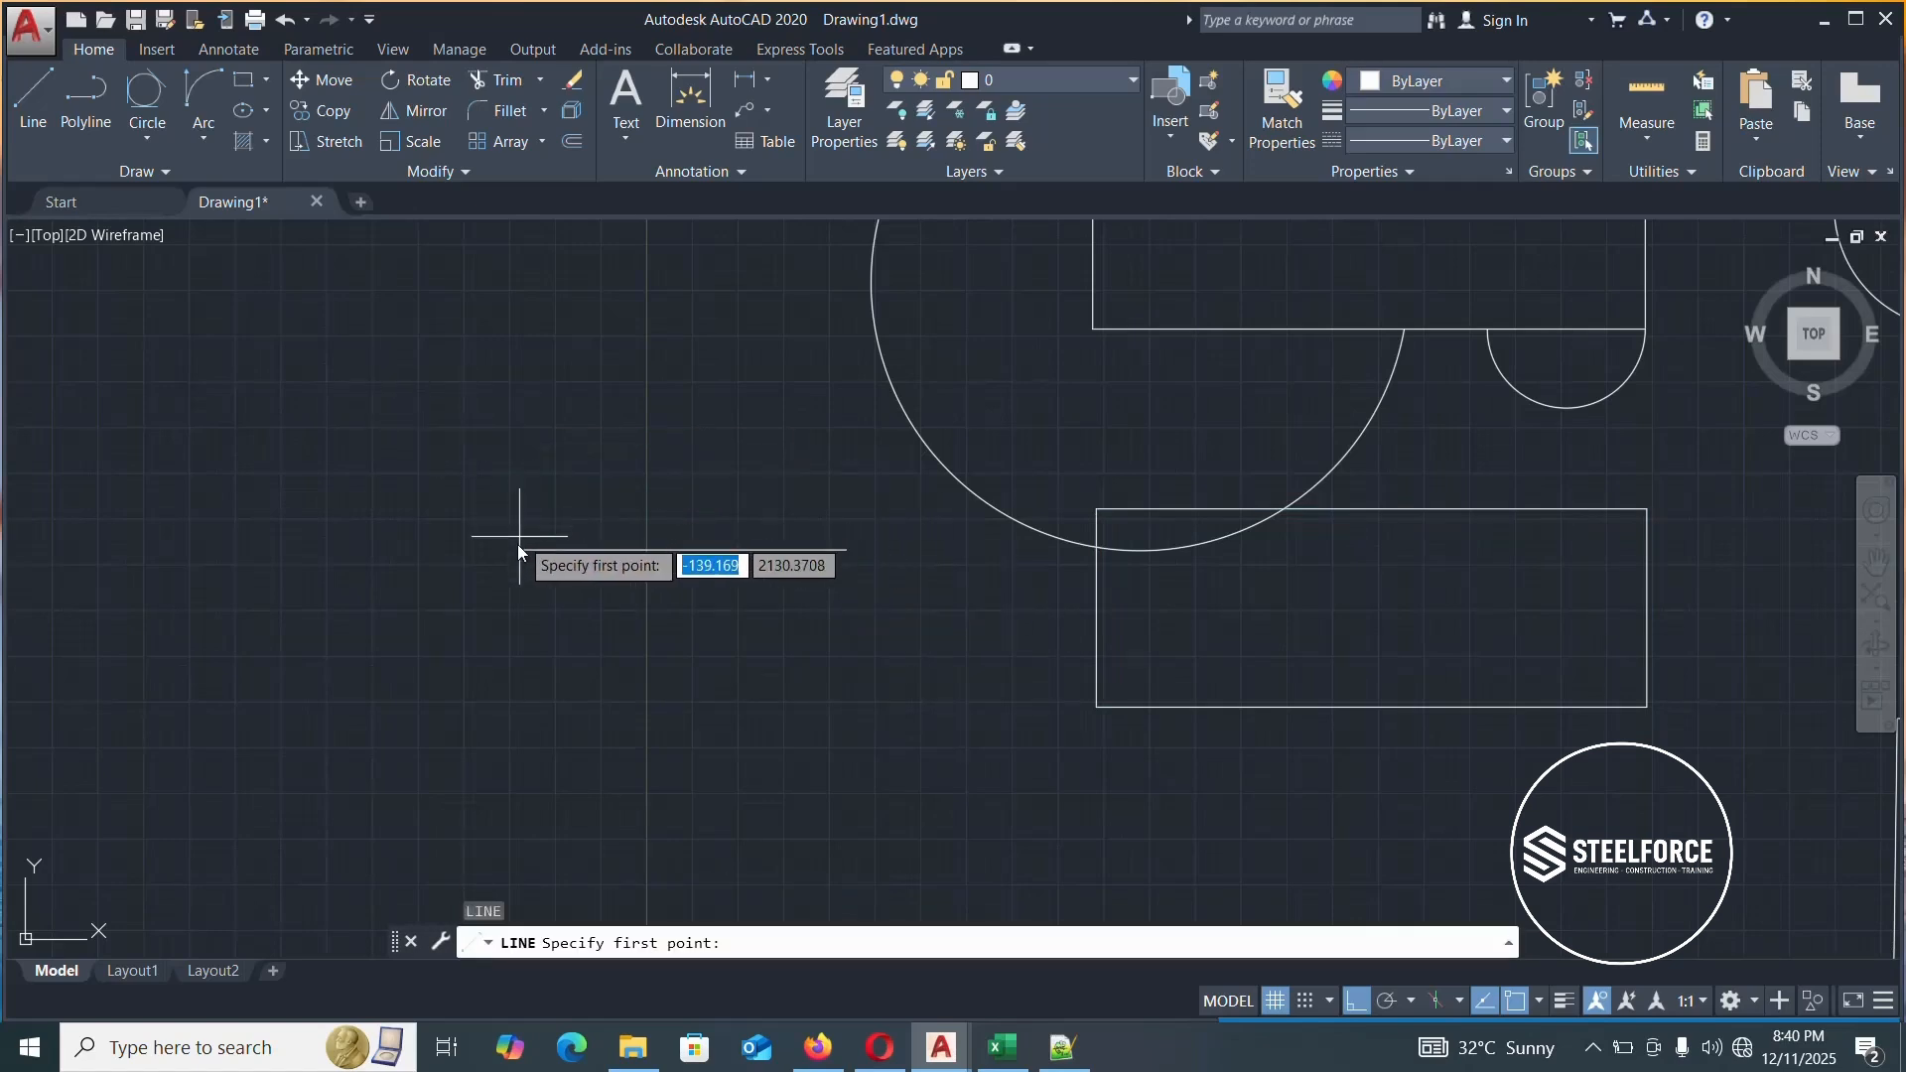
{"action": "left_click", "coordinate": [520, 509]}
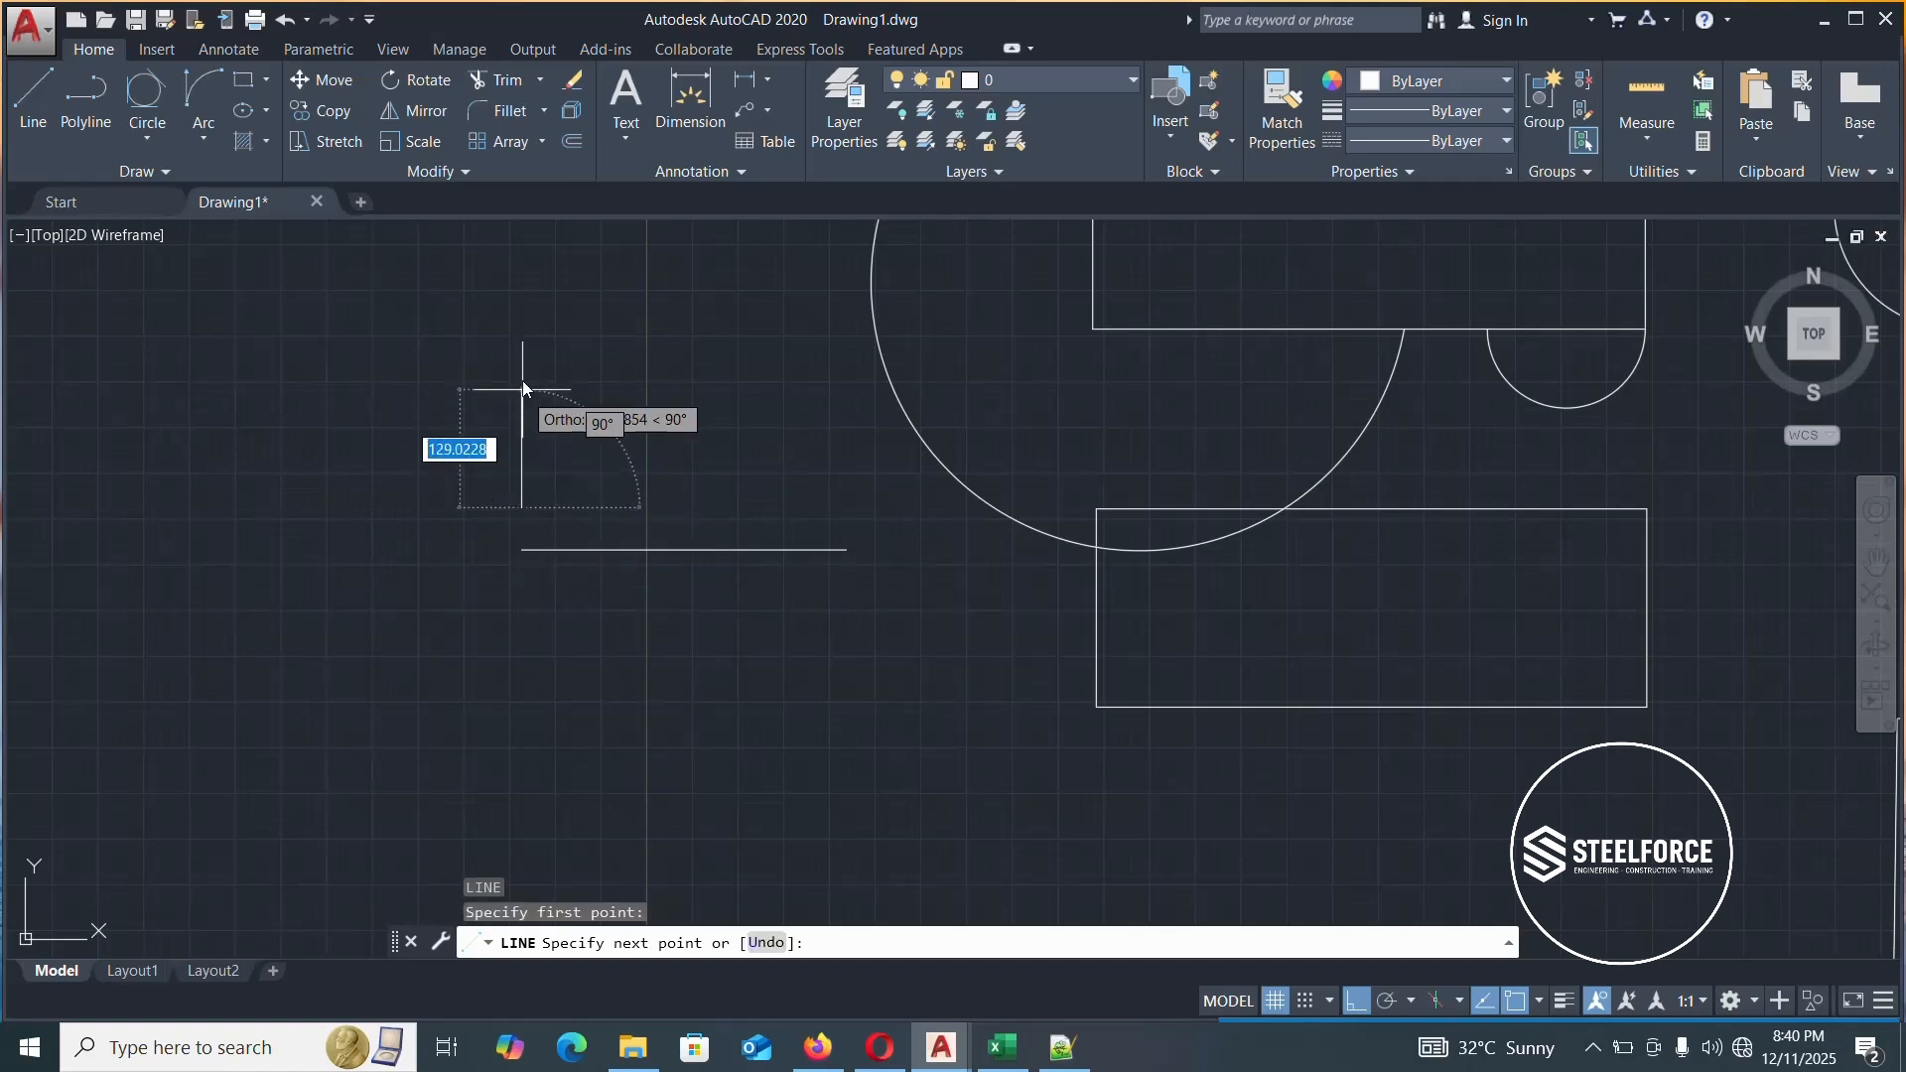
{"action": "key", "text": "Return"}
{"action": "scroll", "coordinate": [524, 361], "scroll_direction": "up", "scroll_amount": 2}
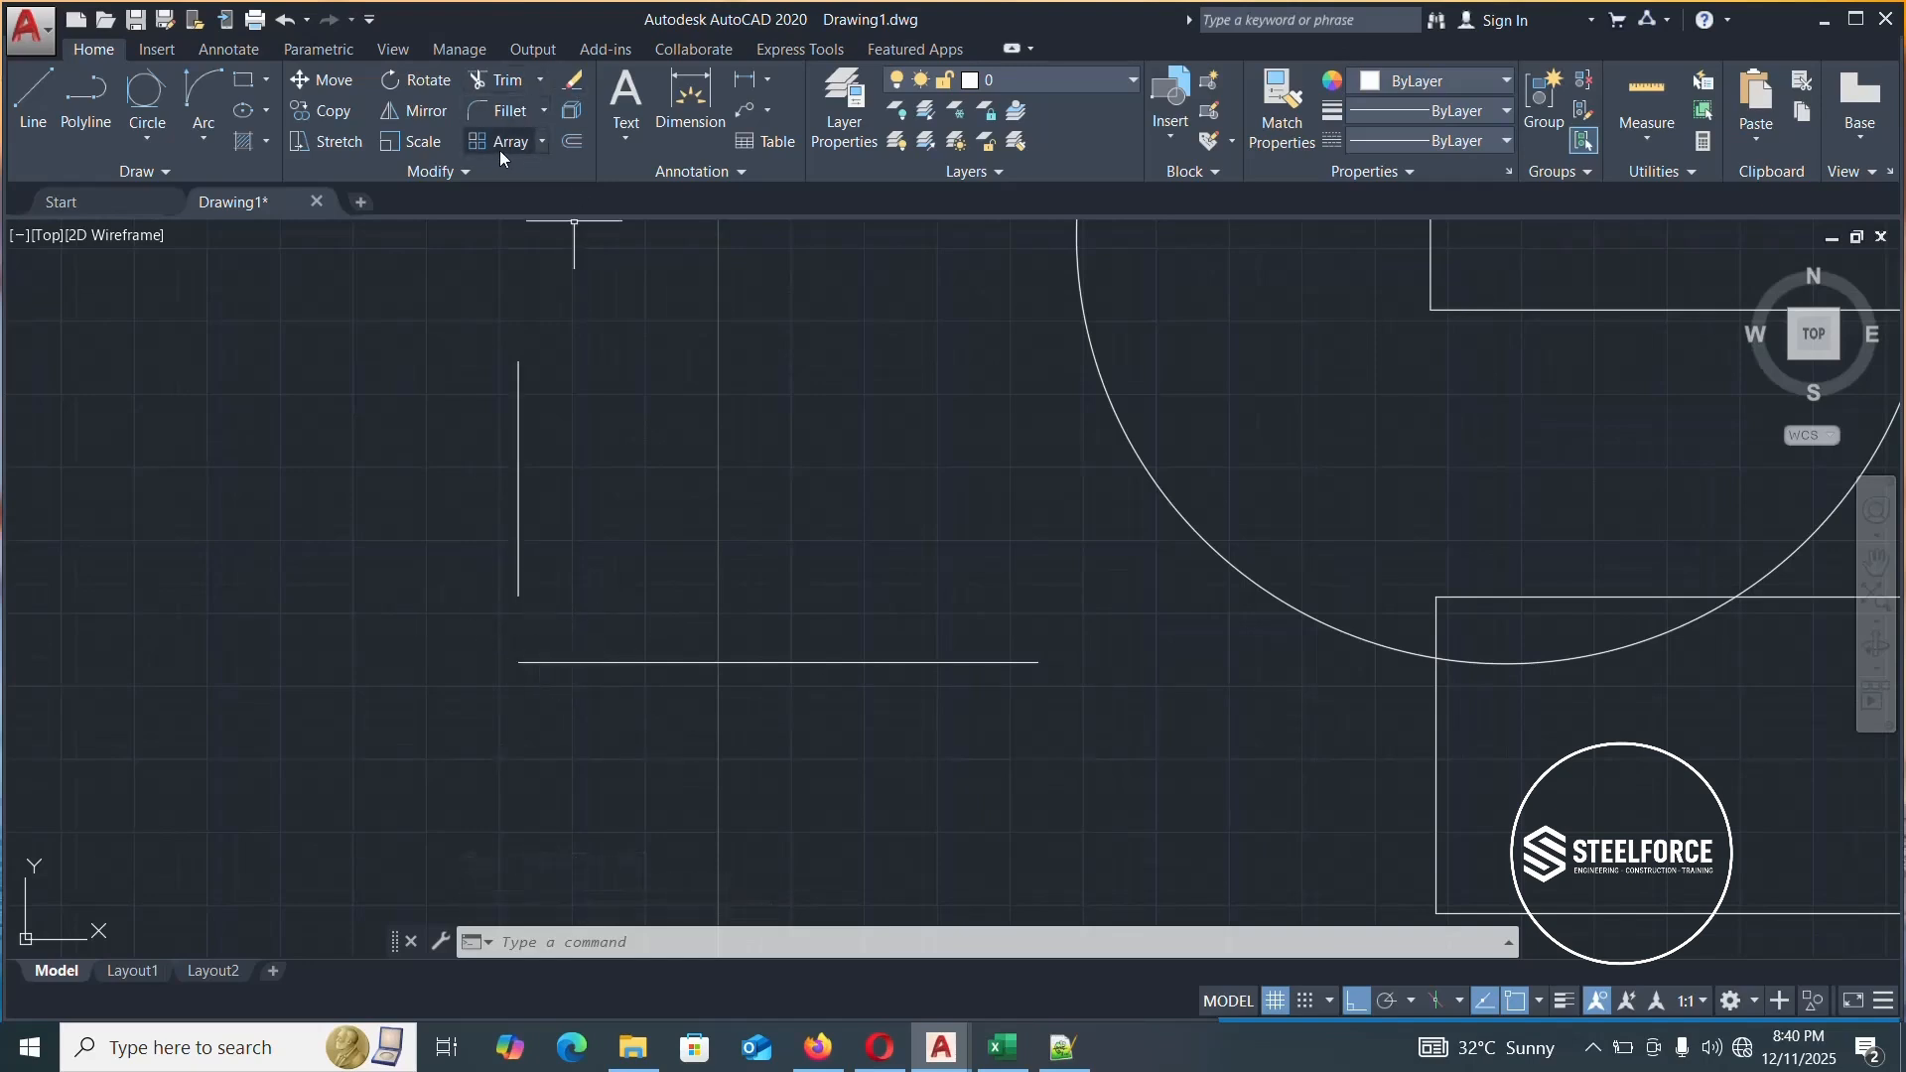
Try to fillet the separate vertical and horizontal lines with a radius of 300
{"action": "left_click", "coordinate": [512, 112]}
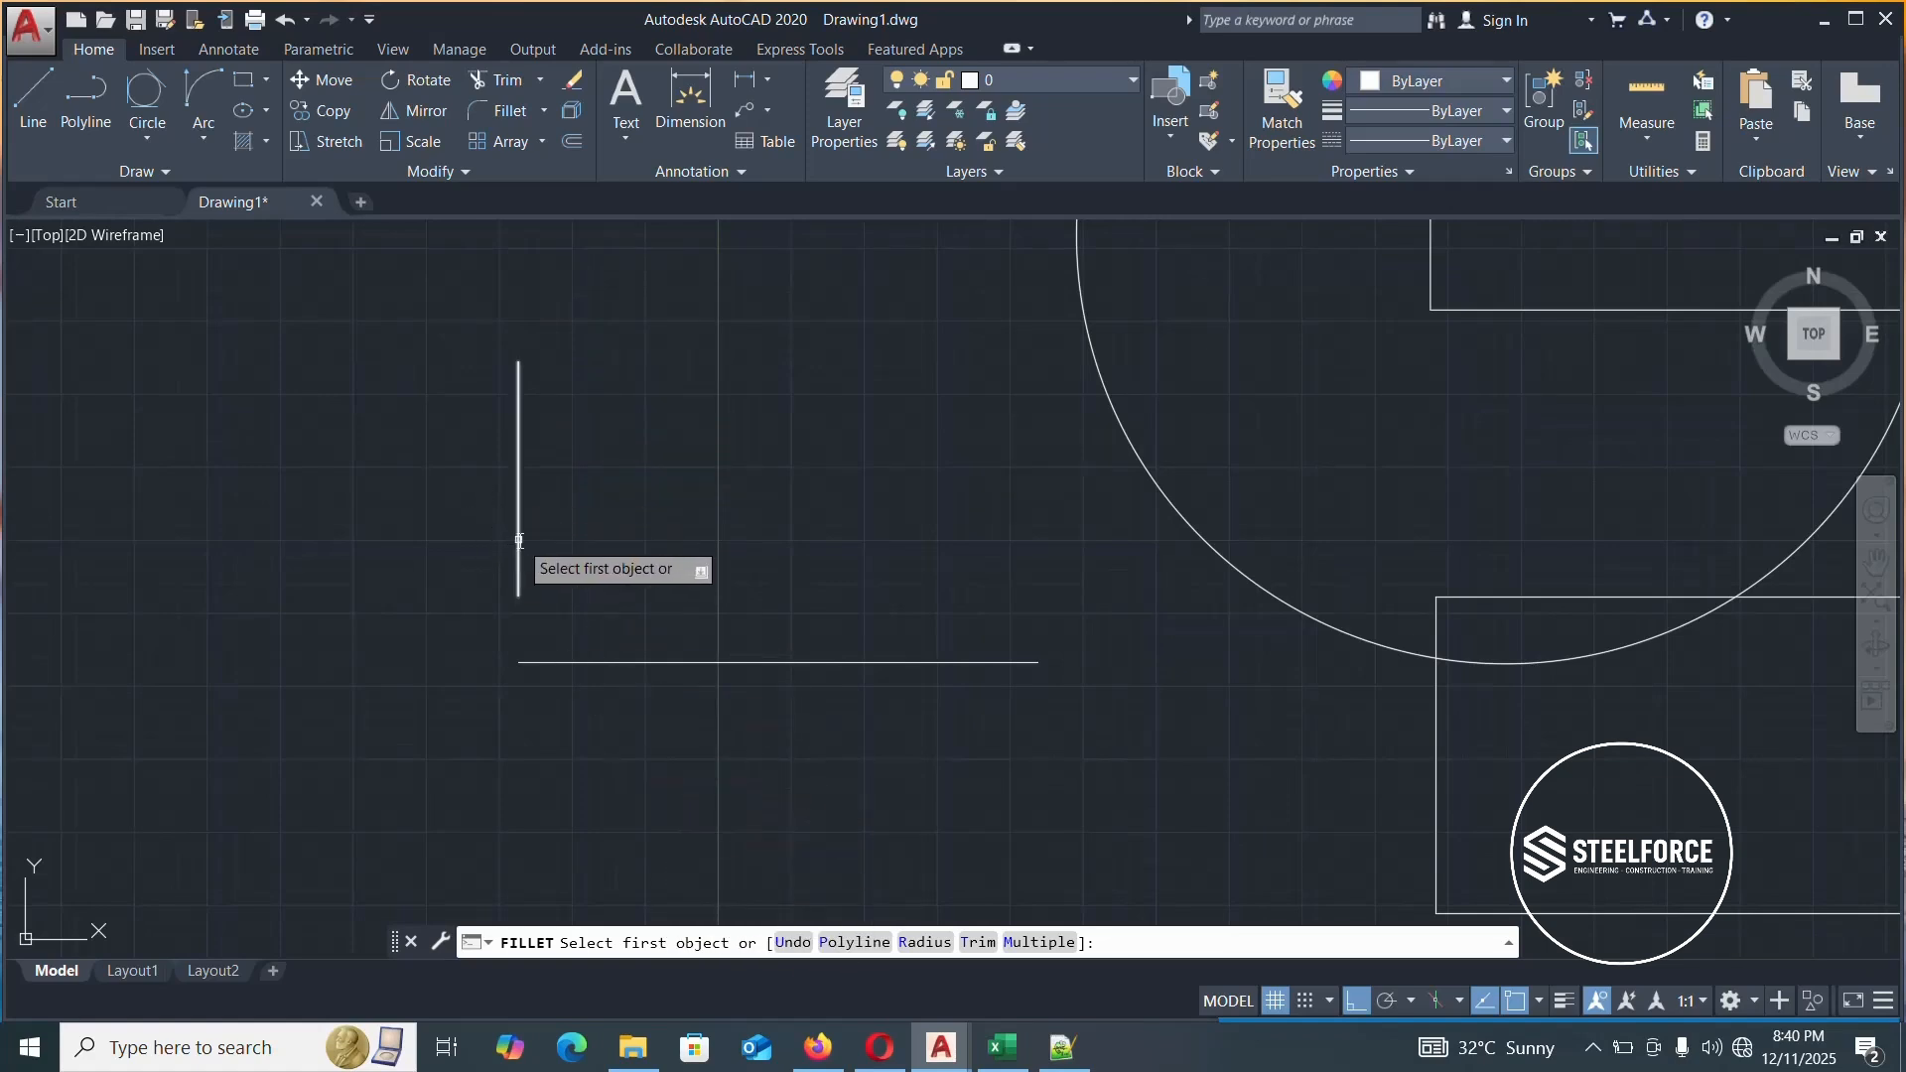
{"action": "left_click", "coordinate": [518, 540]}
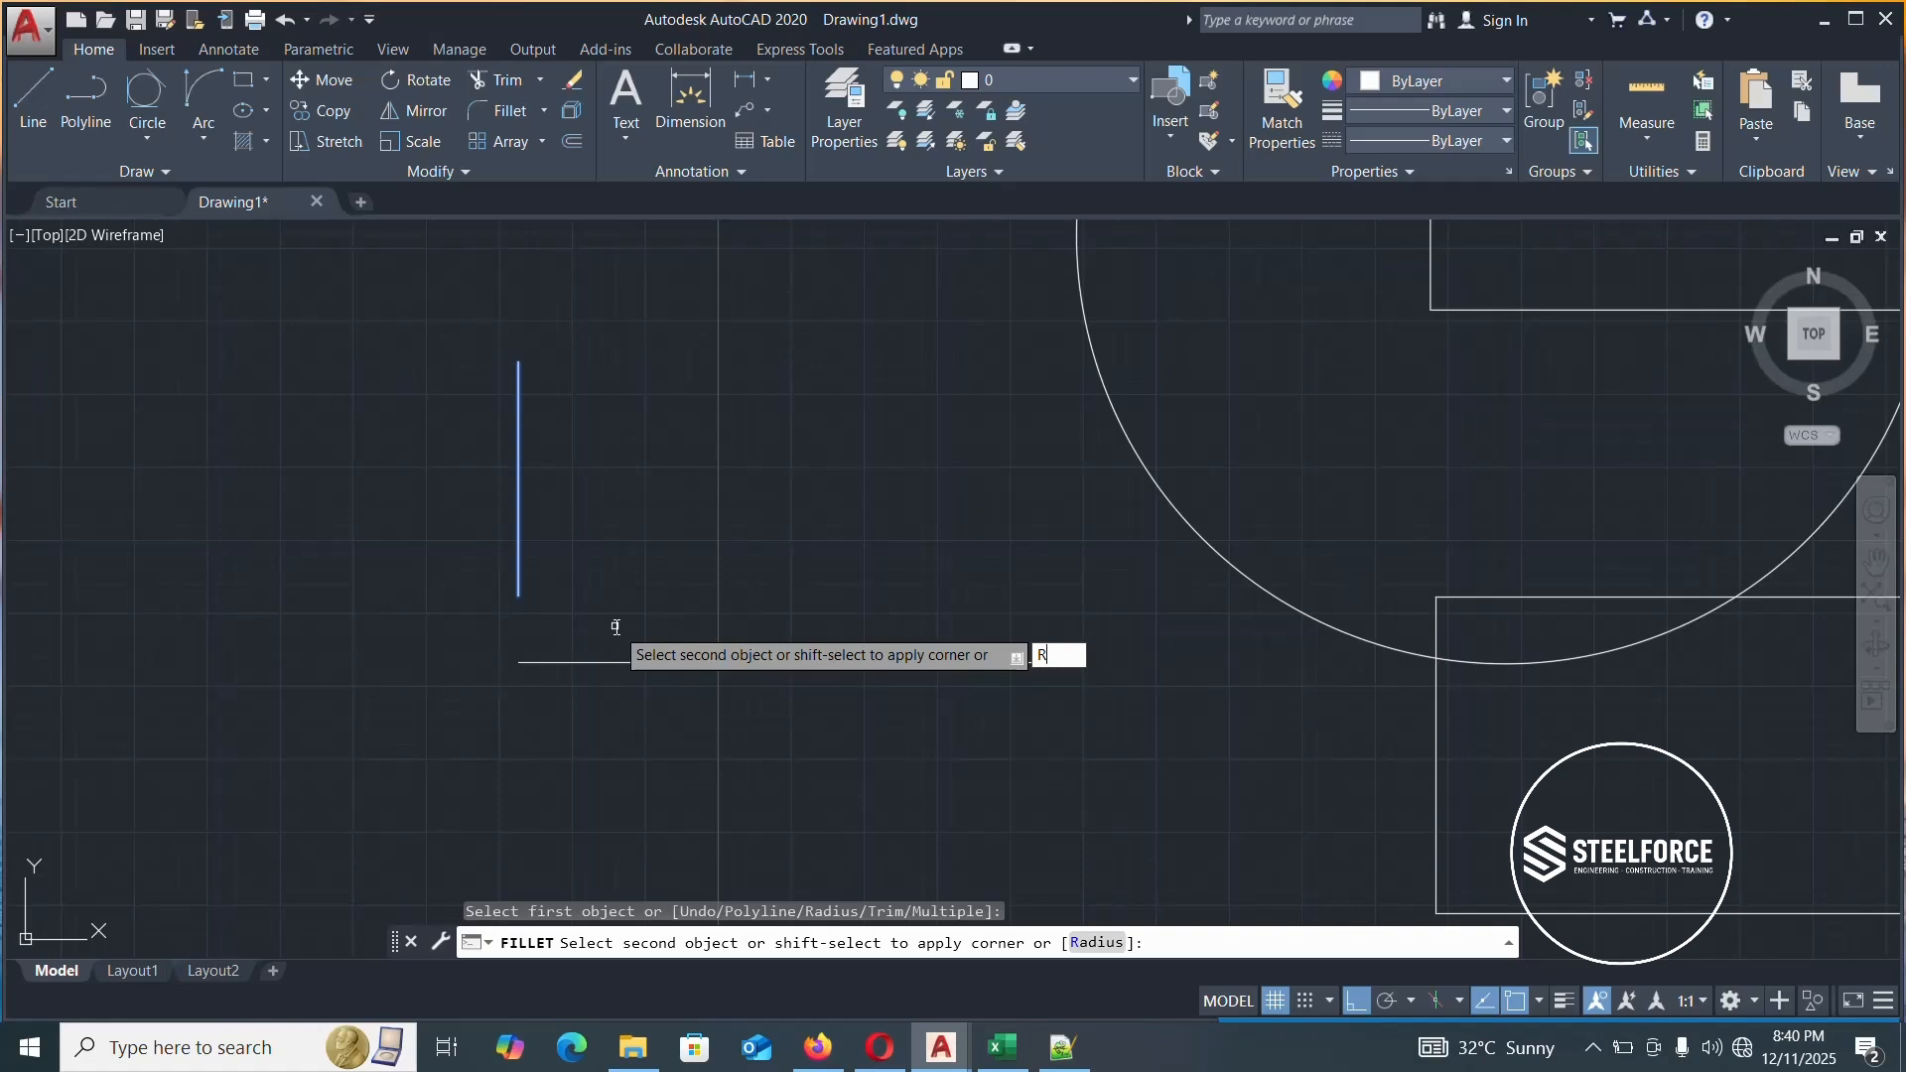
{"action": "key", "text": "Return"}
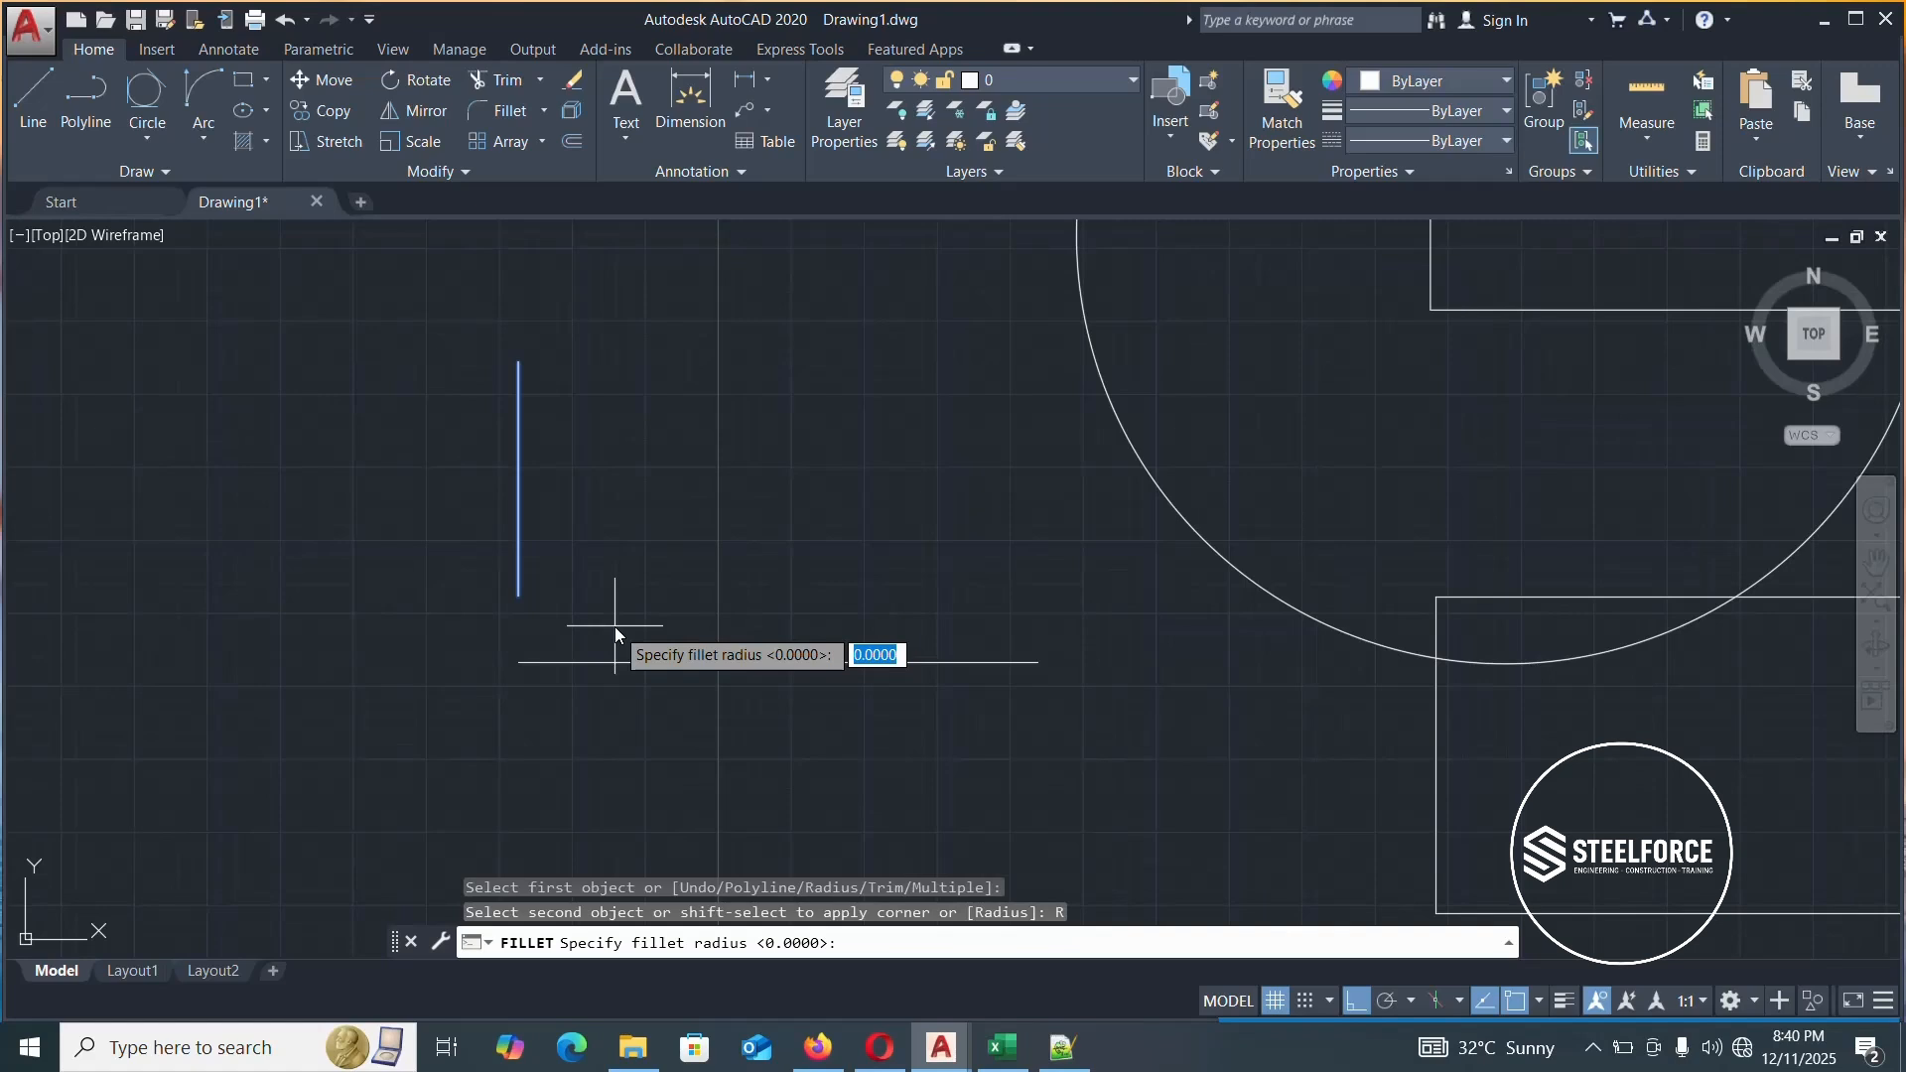
{"action": "type", "text": "300"}
{"action": "key", "text": "Return"}
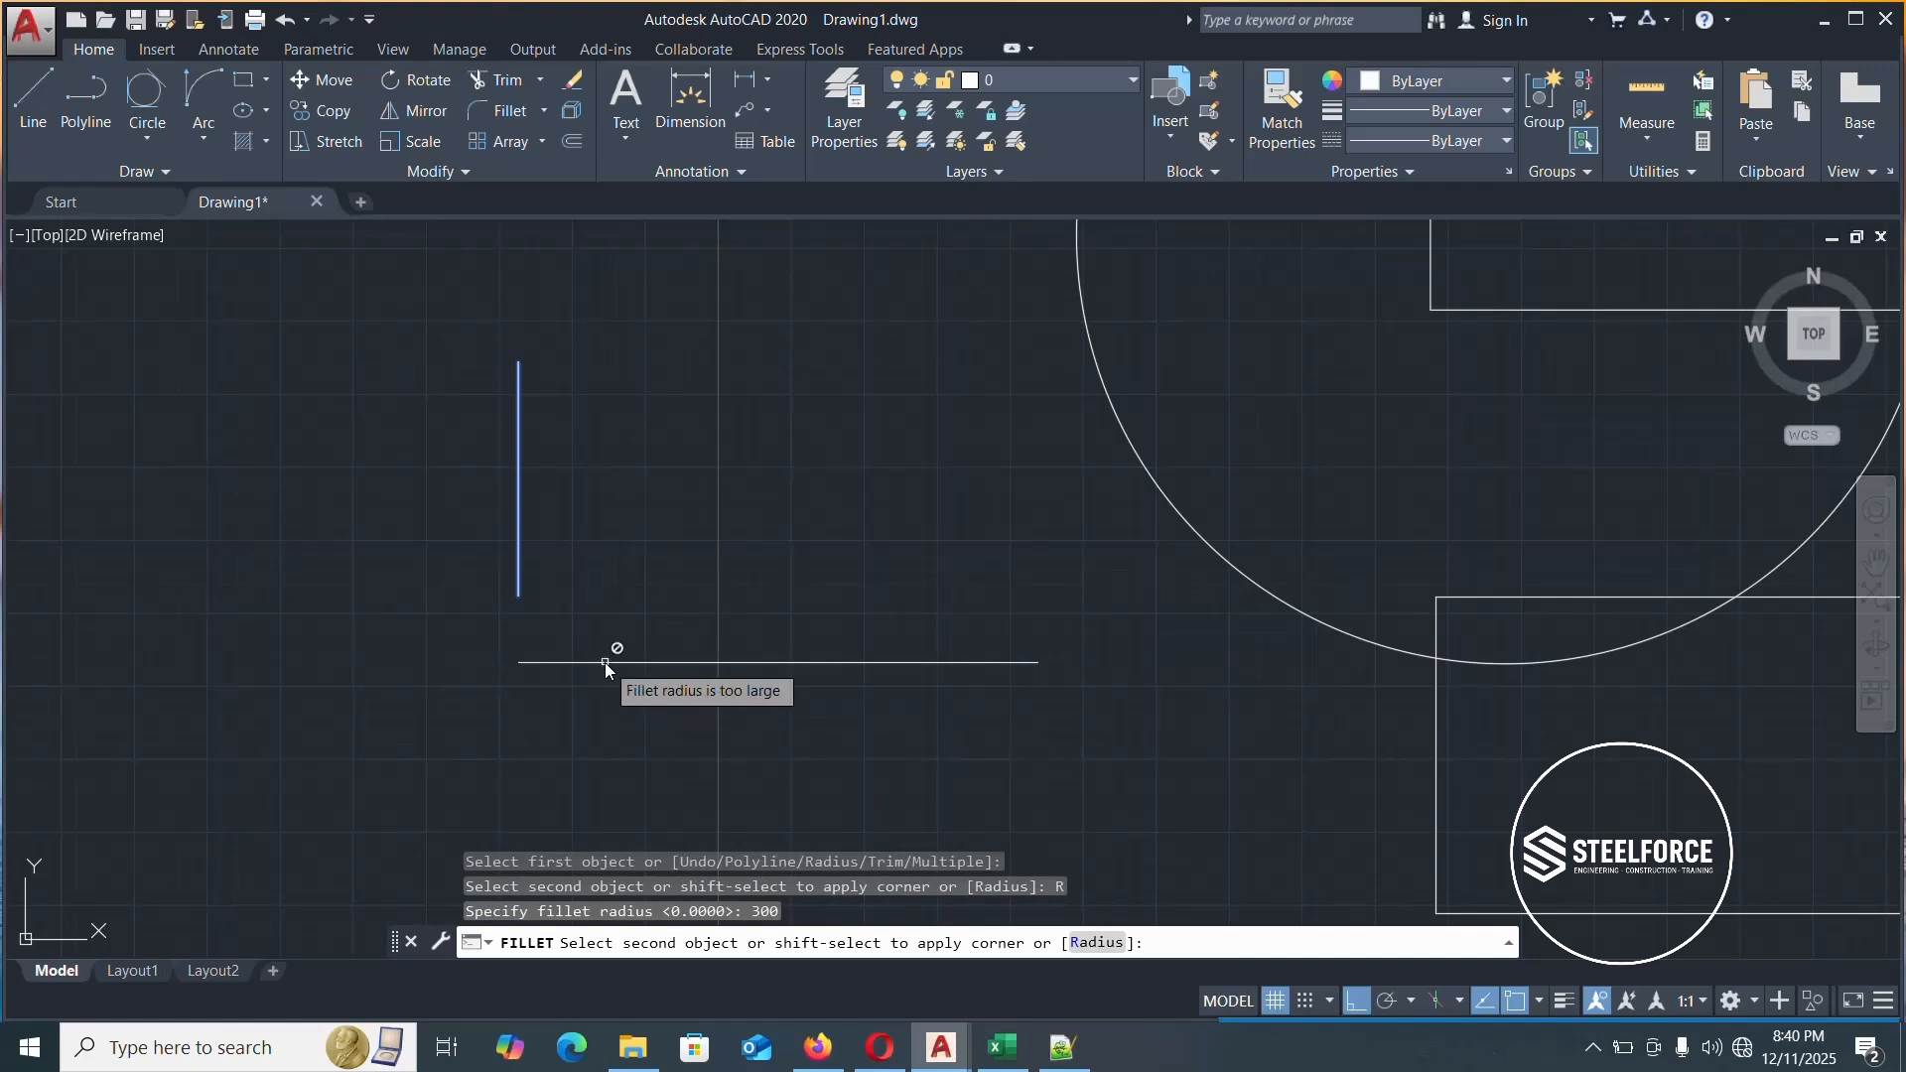
{"action": "key", "text": "Escape"}
{"action": "key", "text": "Escape"}
{"action": "key", "text": "Escape"}
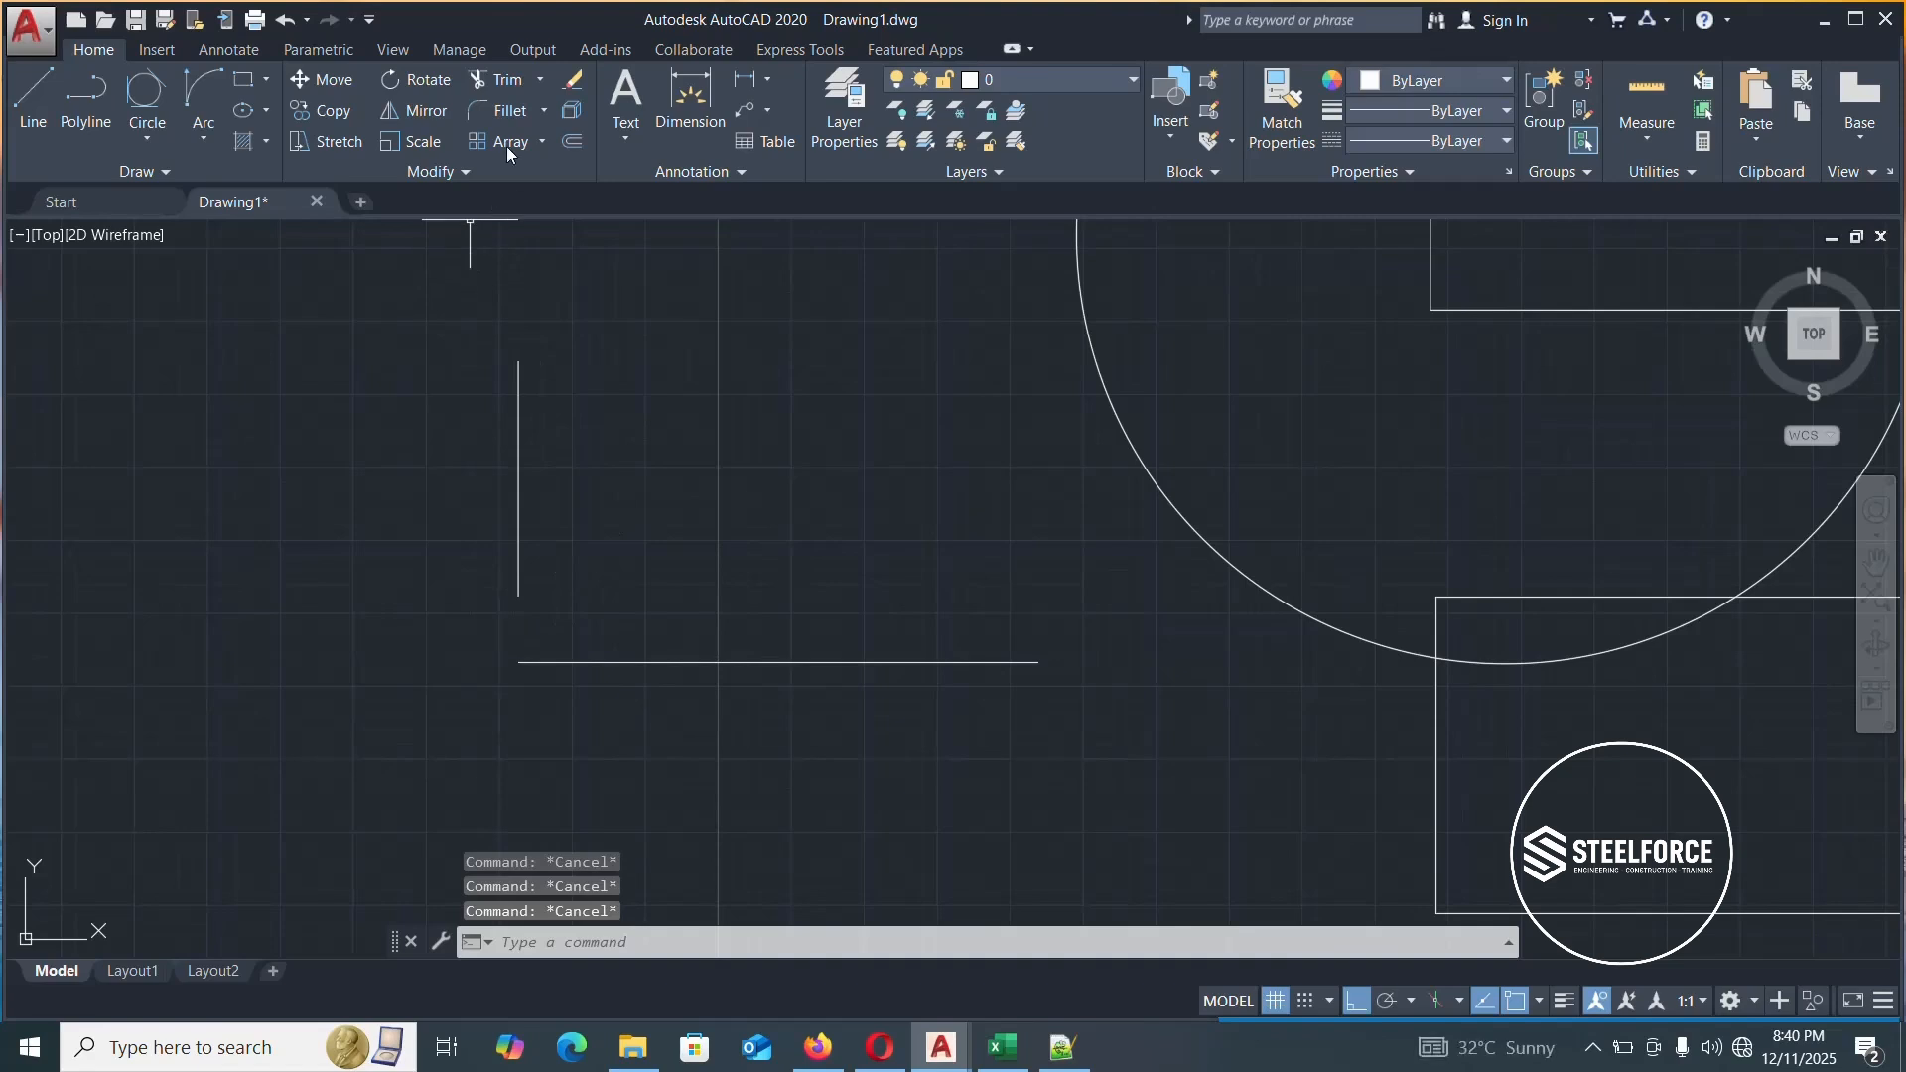
Fillet the separate vertical and horizontal lines with a radius of 100
{"action": "left_click", "coordinate": [496, 109]}
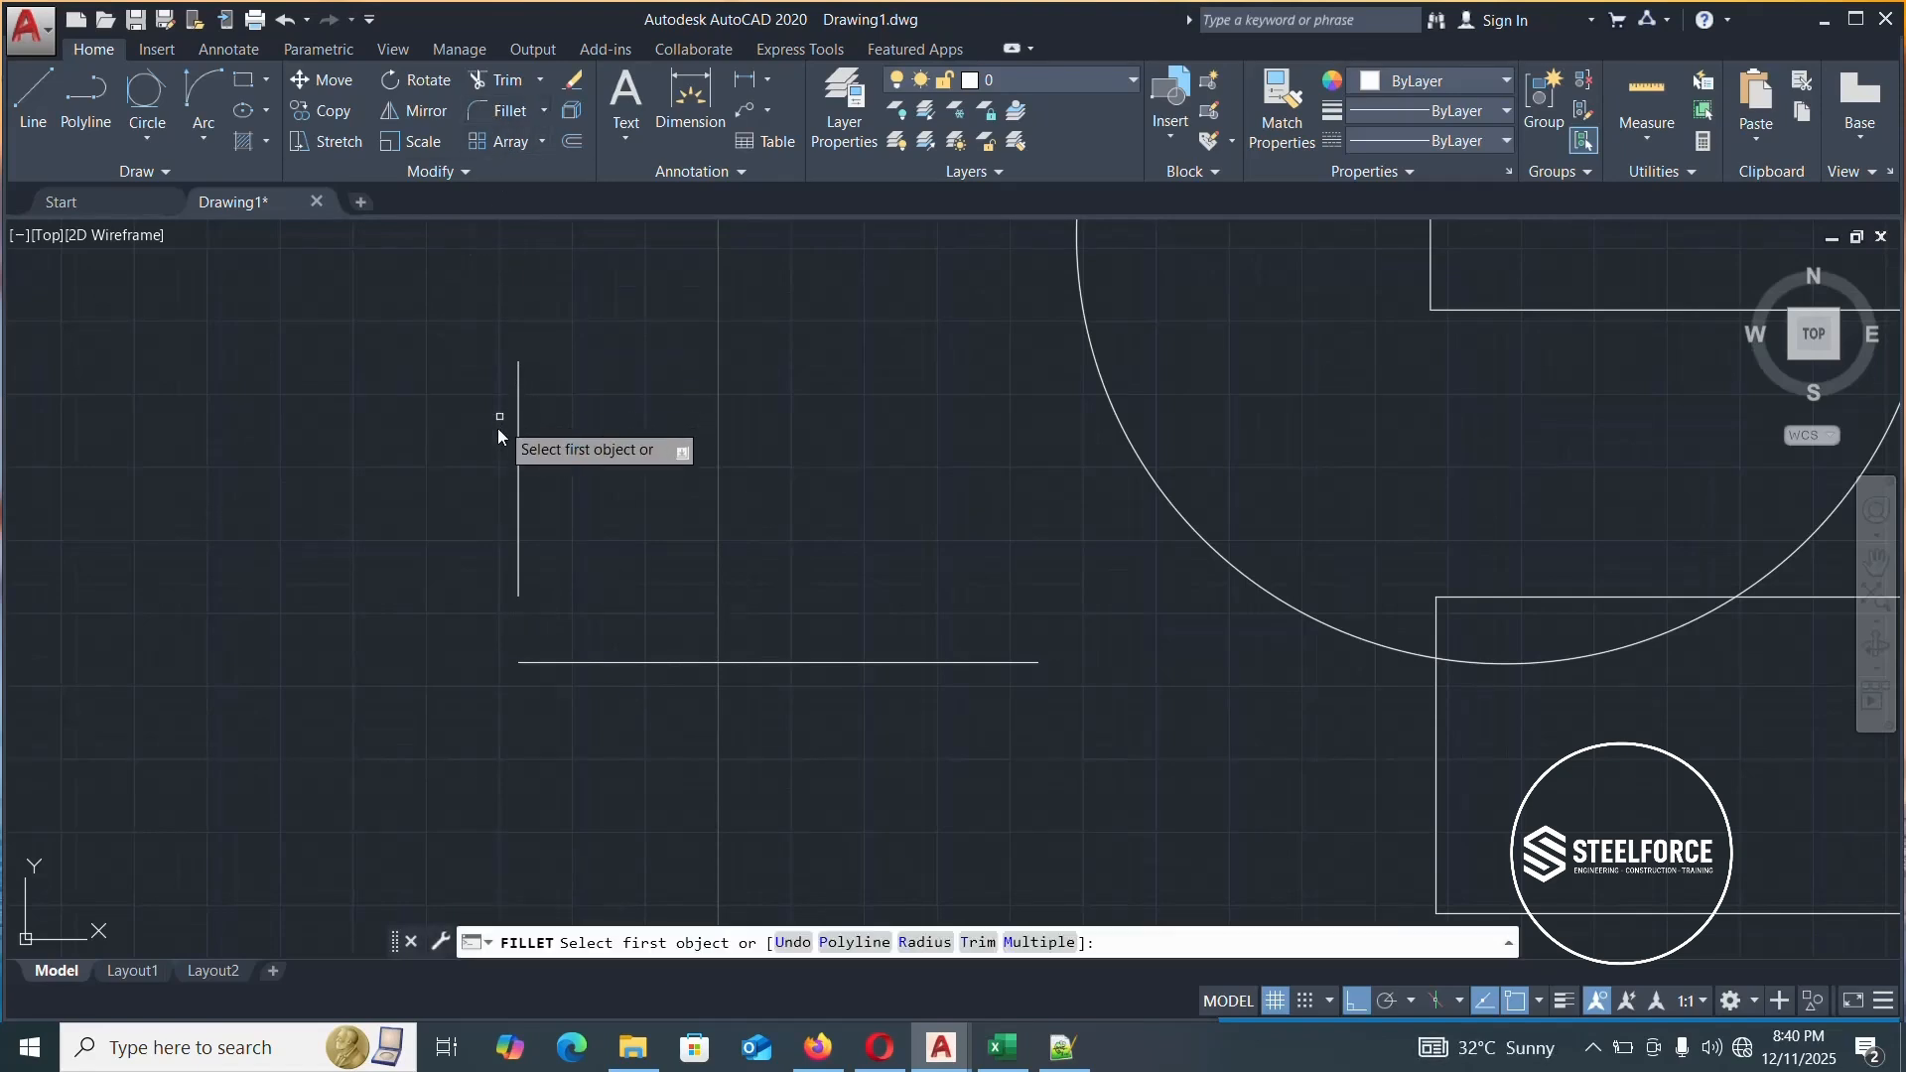
{"action": "left_click", "coordinate": [518, 461]}
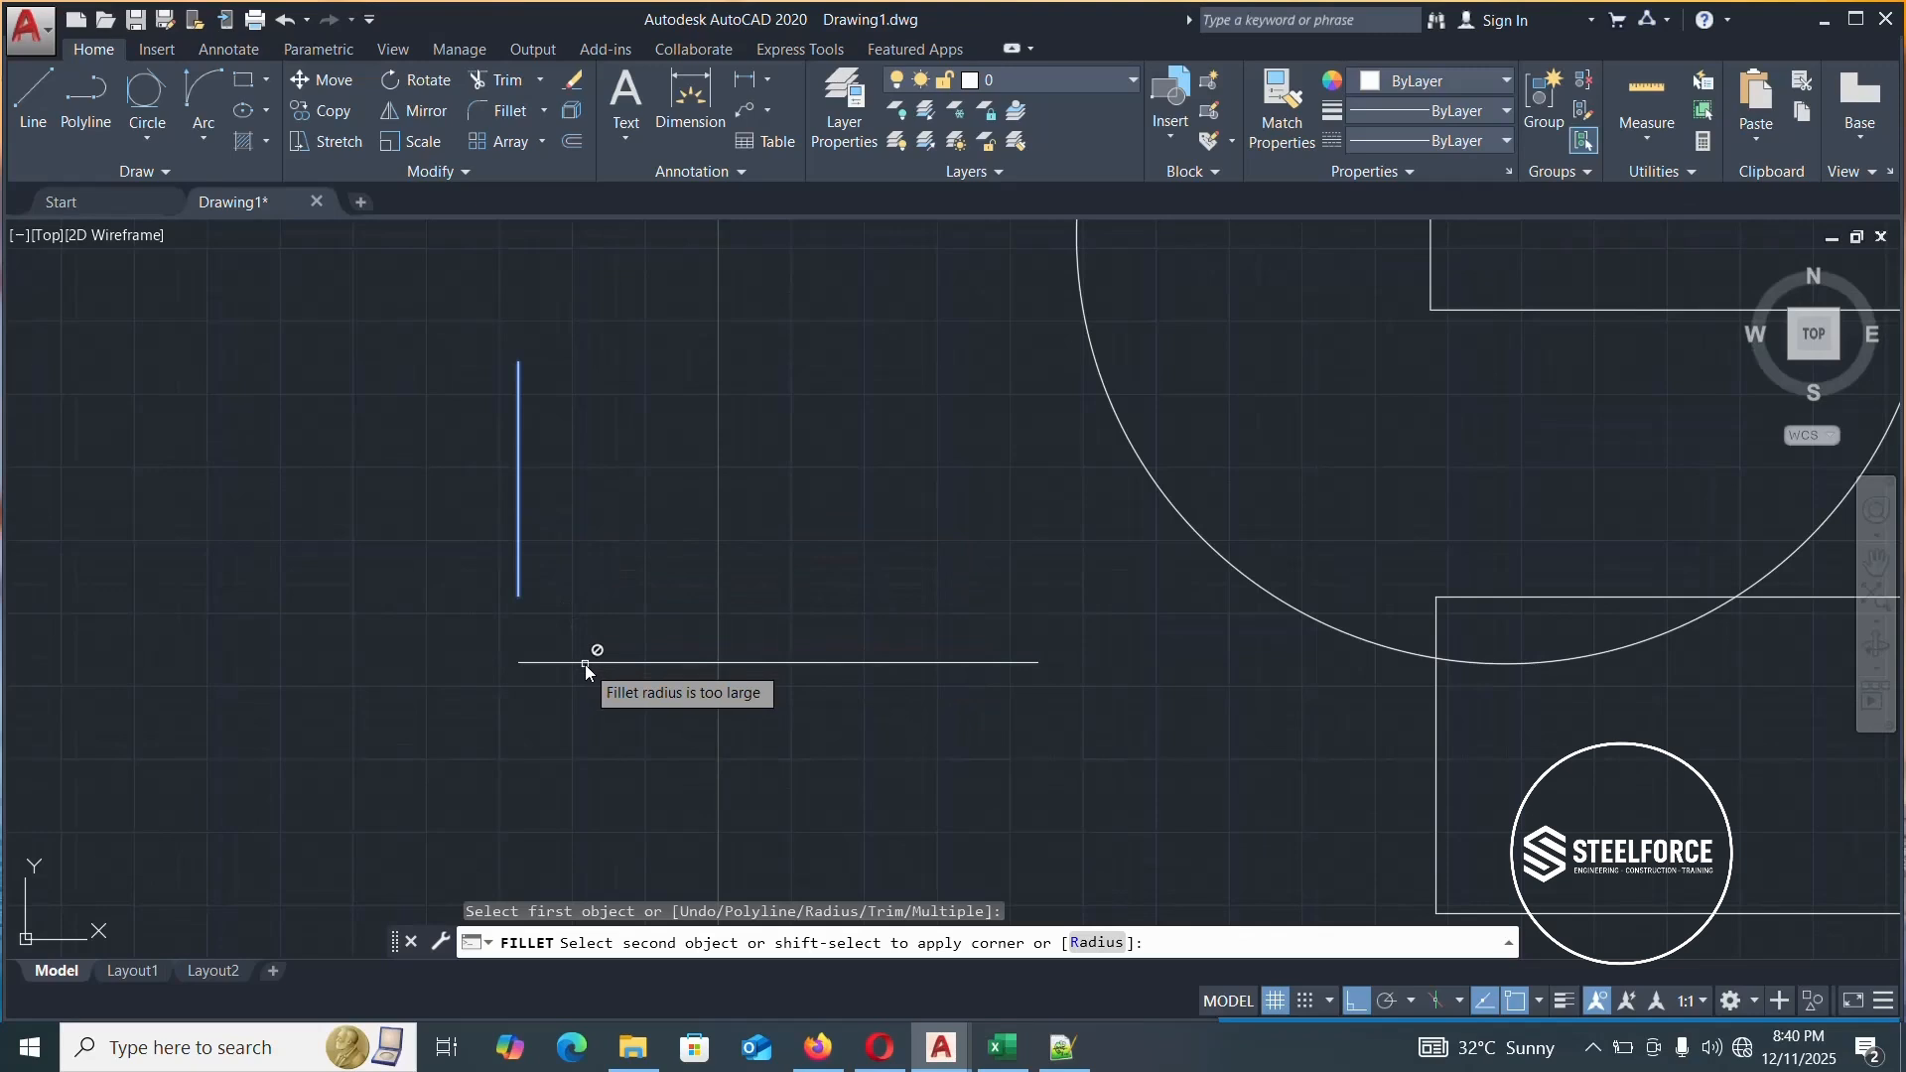
{"action": "type", "text": "R"}
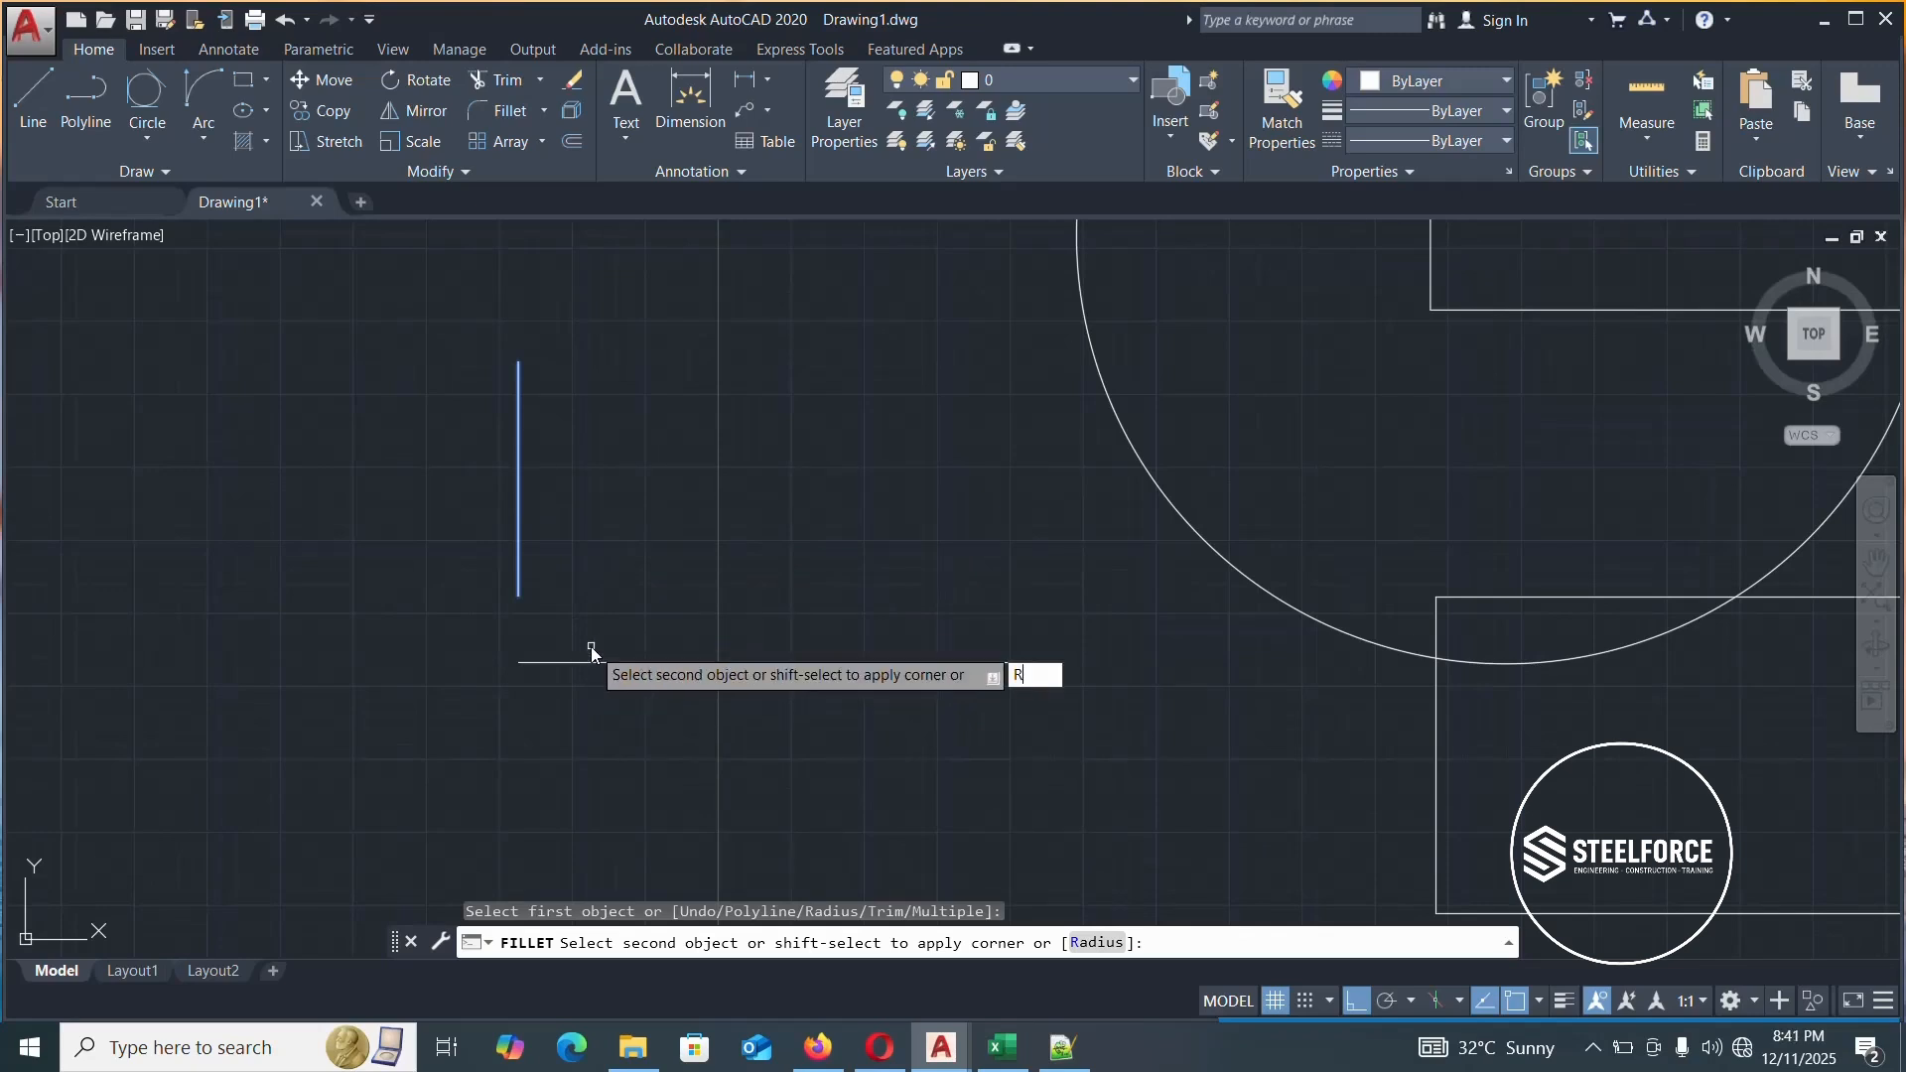
{"action": "key", "text": "Return"}
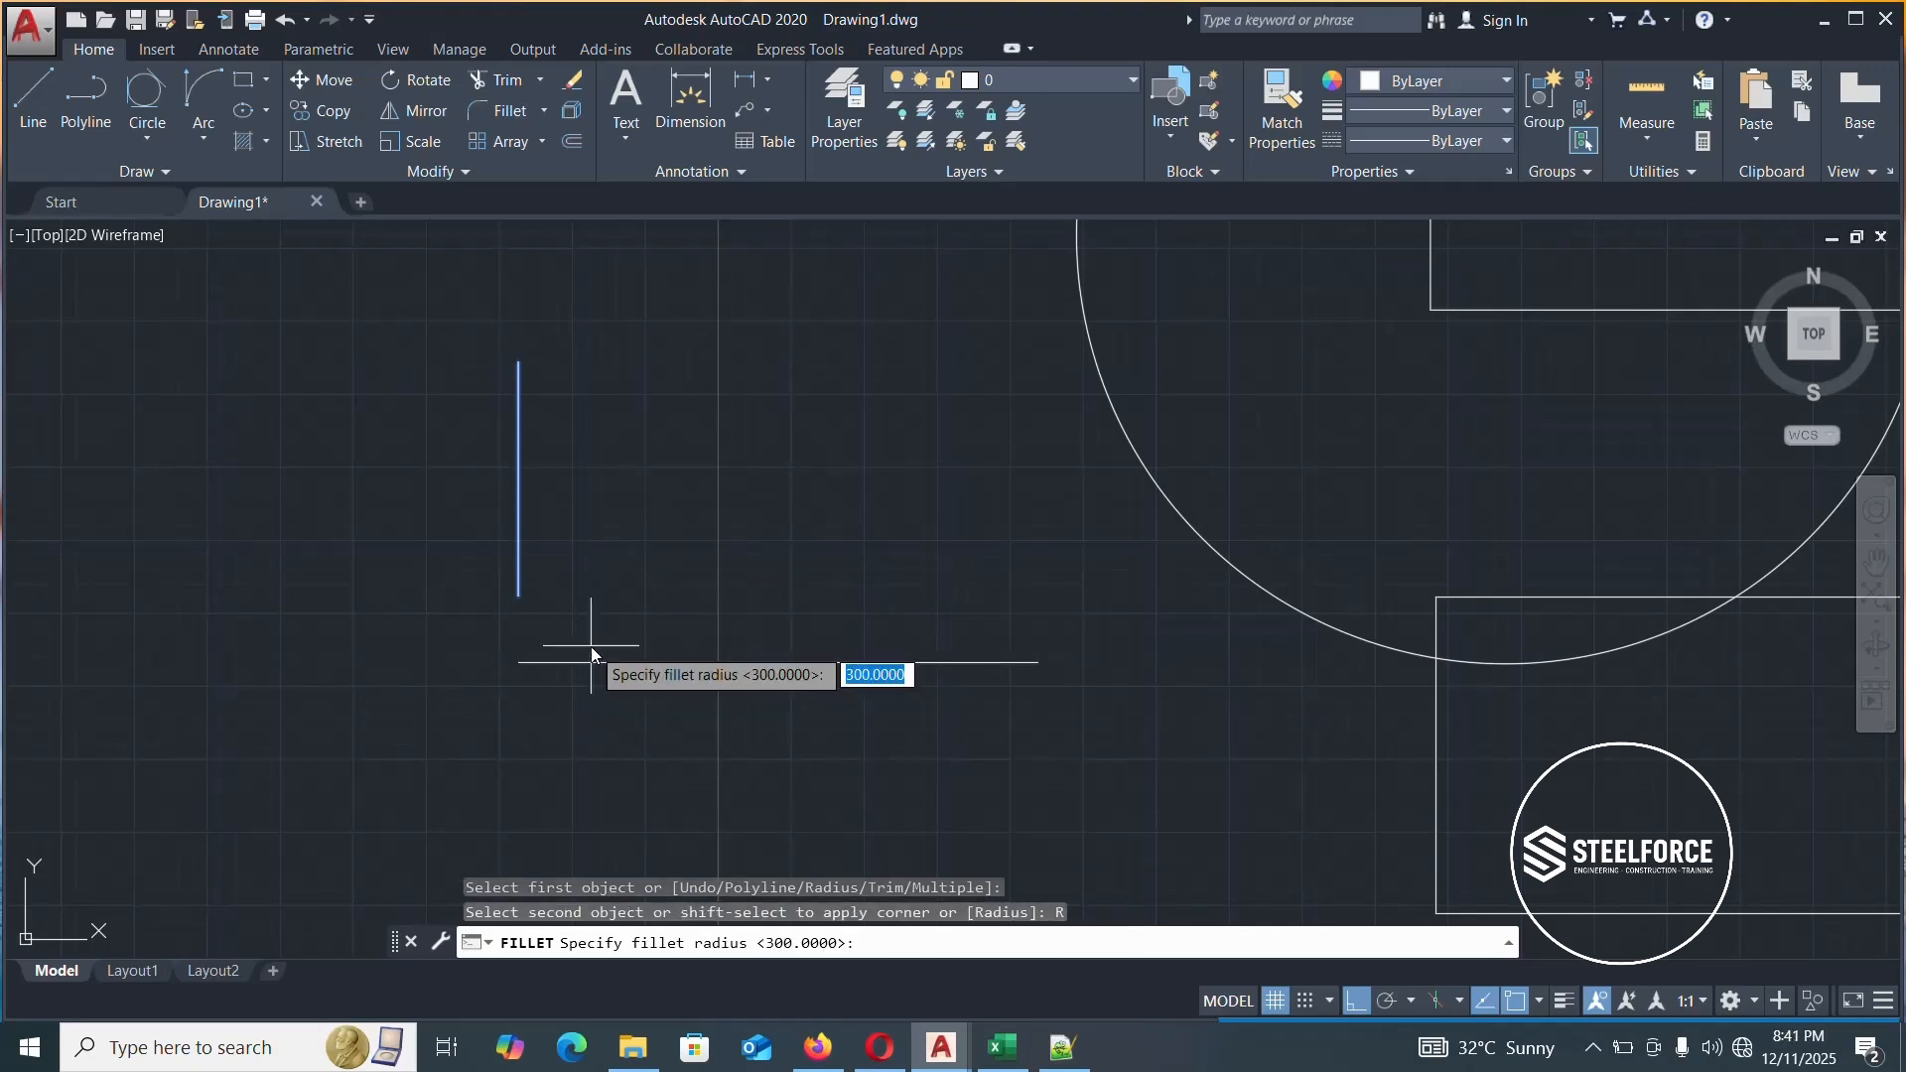
{"action": "type", "text": "100"}
{"action": "key", "text": "Return"}
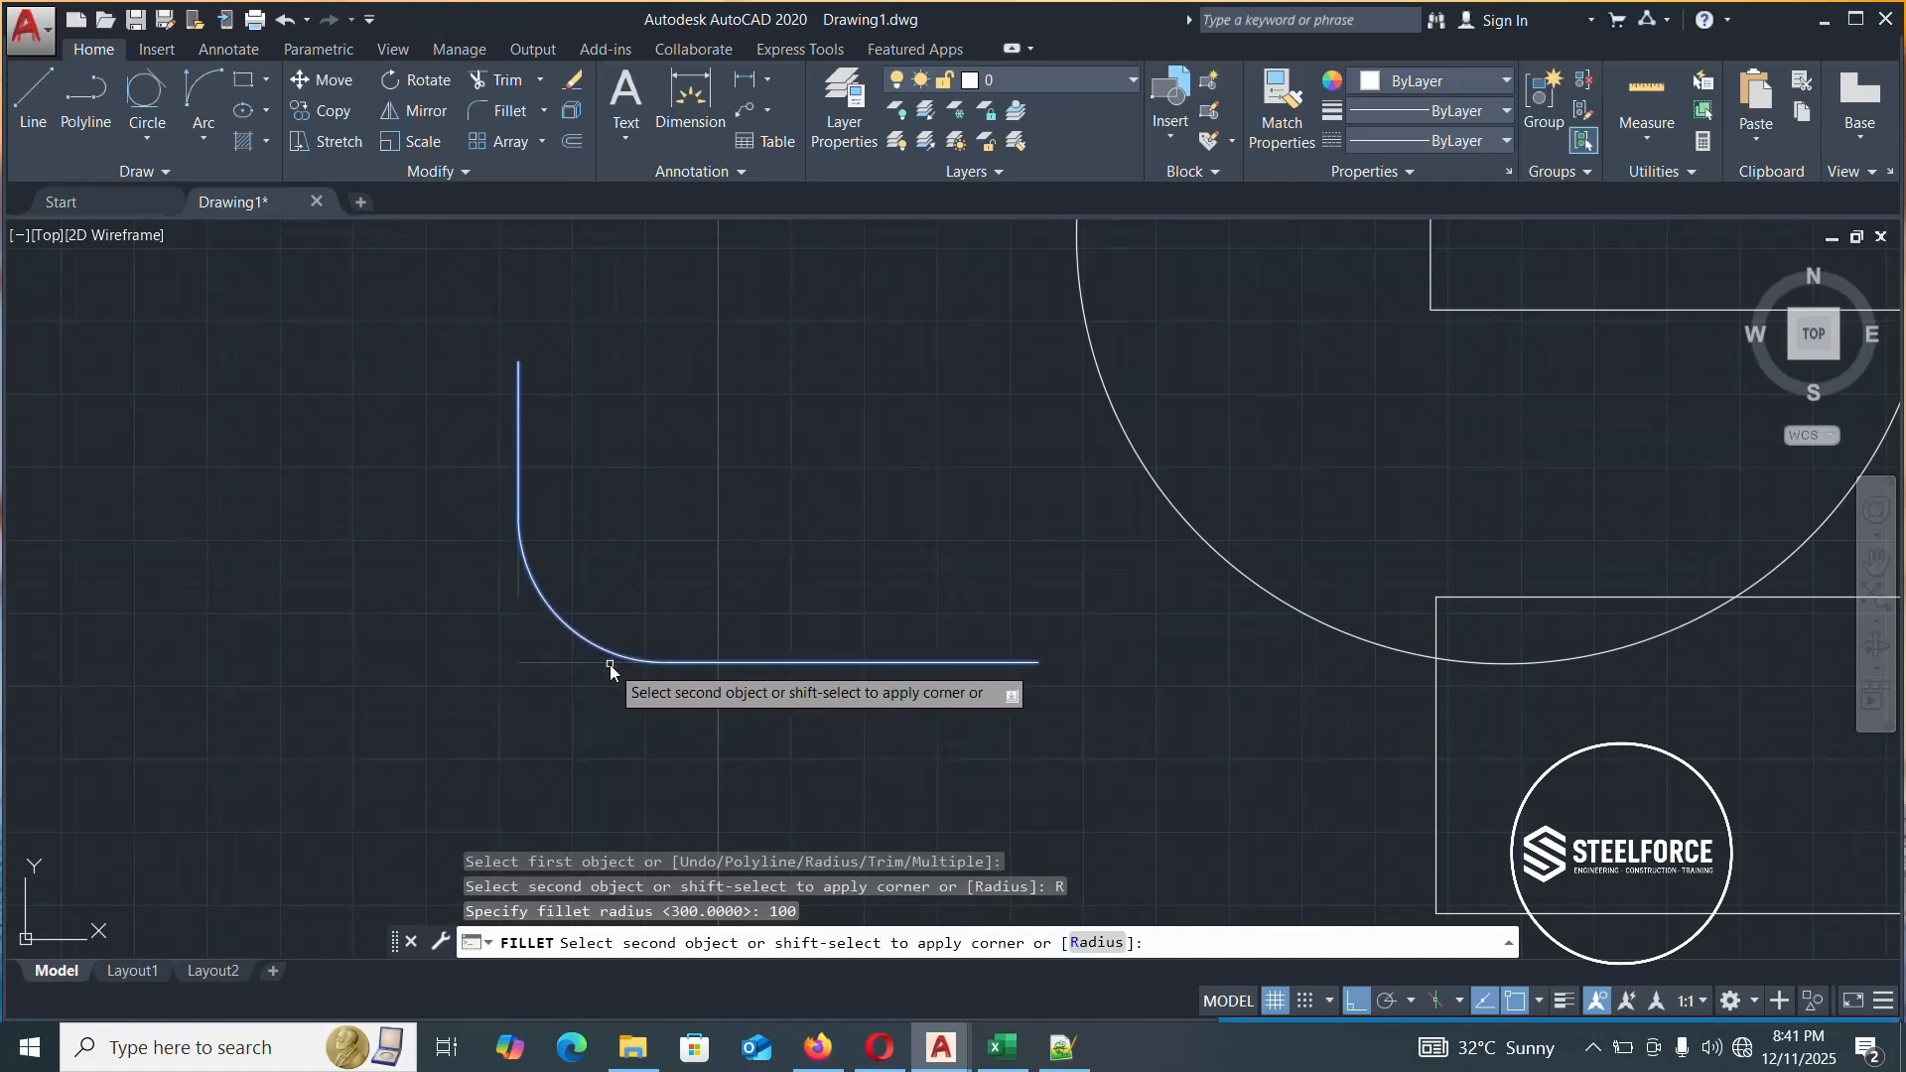
{"action": "left_click", "coordinate": [610, 663]}
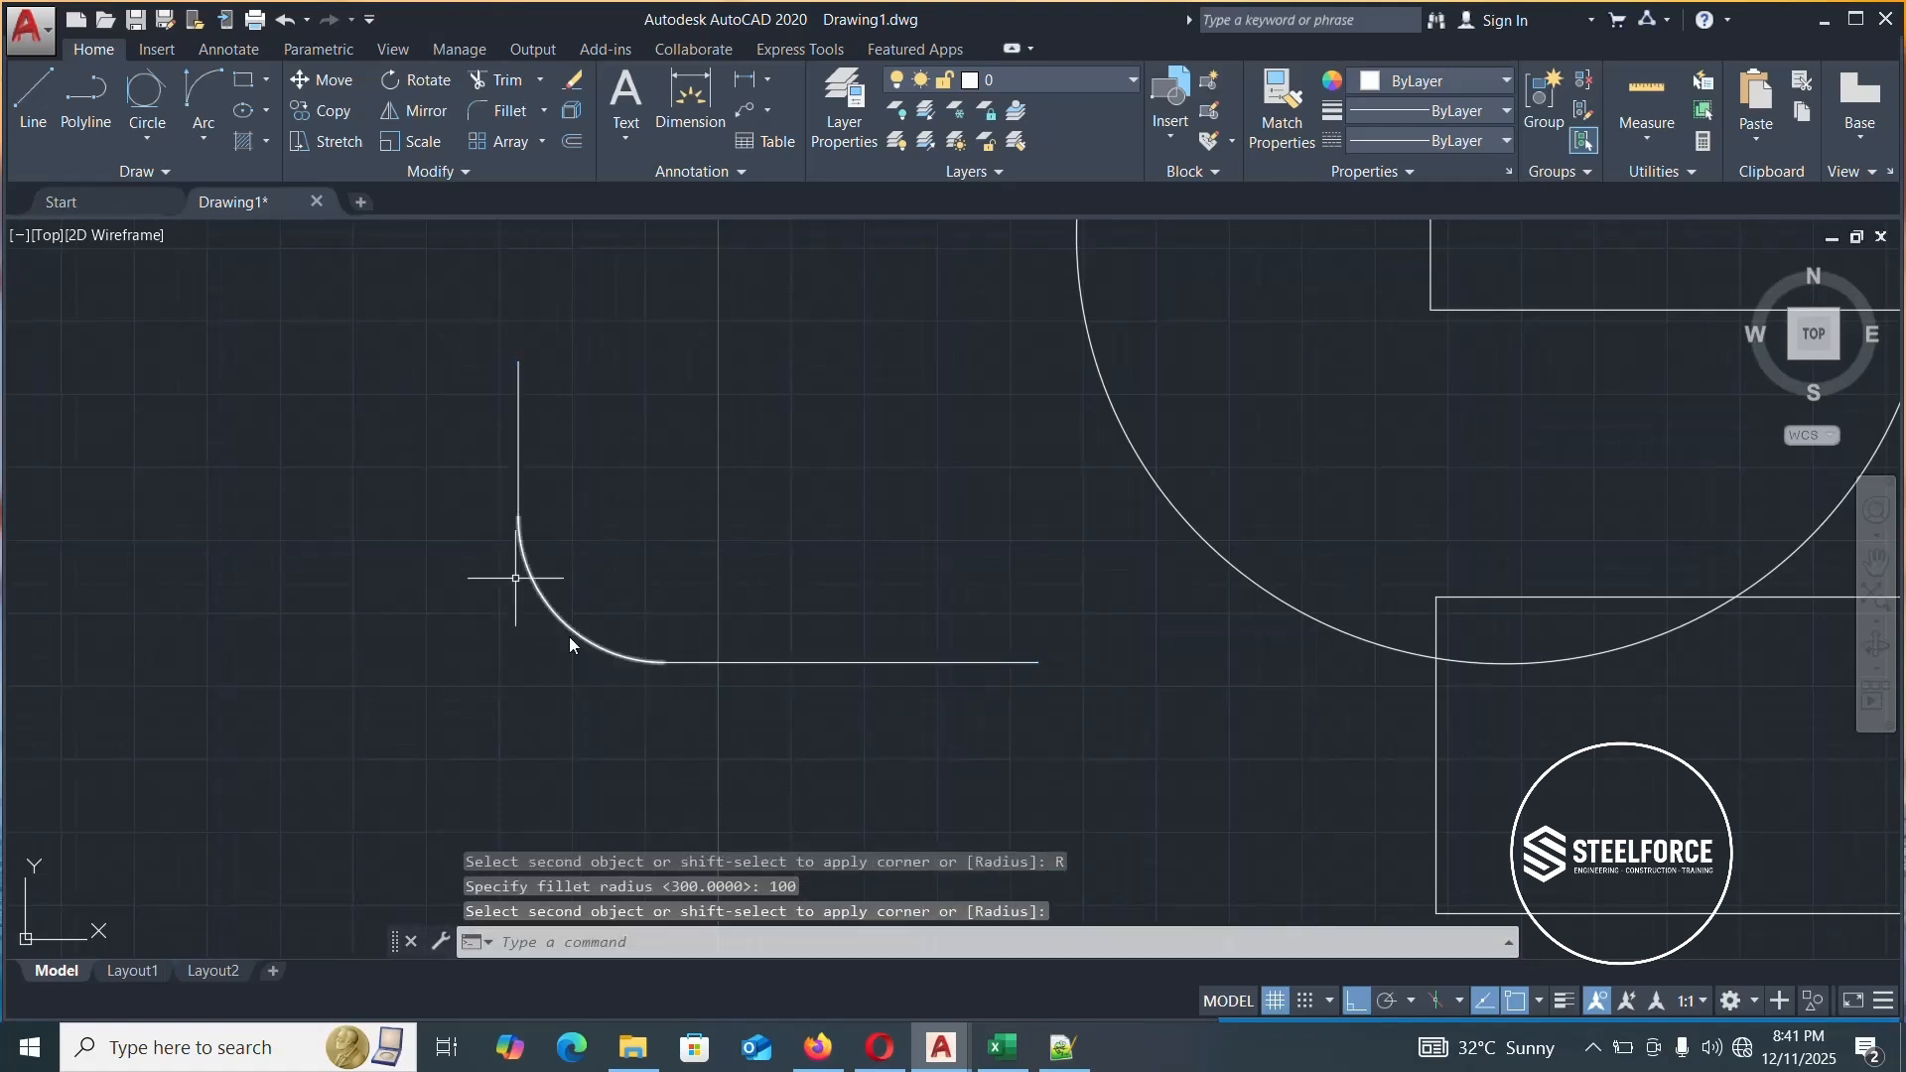
{"action": "key", "text": "Escape"}
{"action": "key", "text": "Escape"}
{"action": "key", "text": "Escape"}
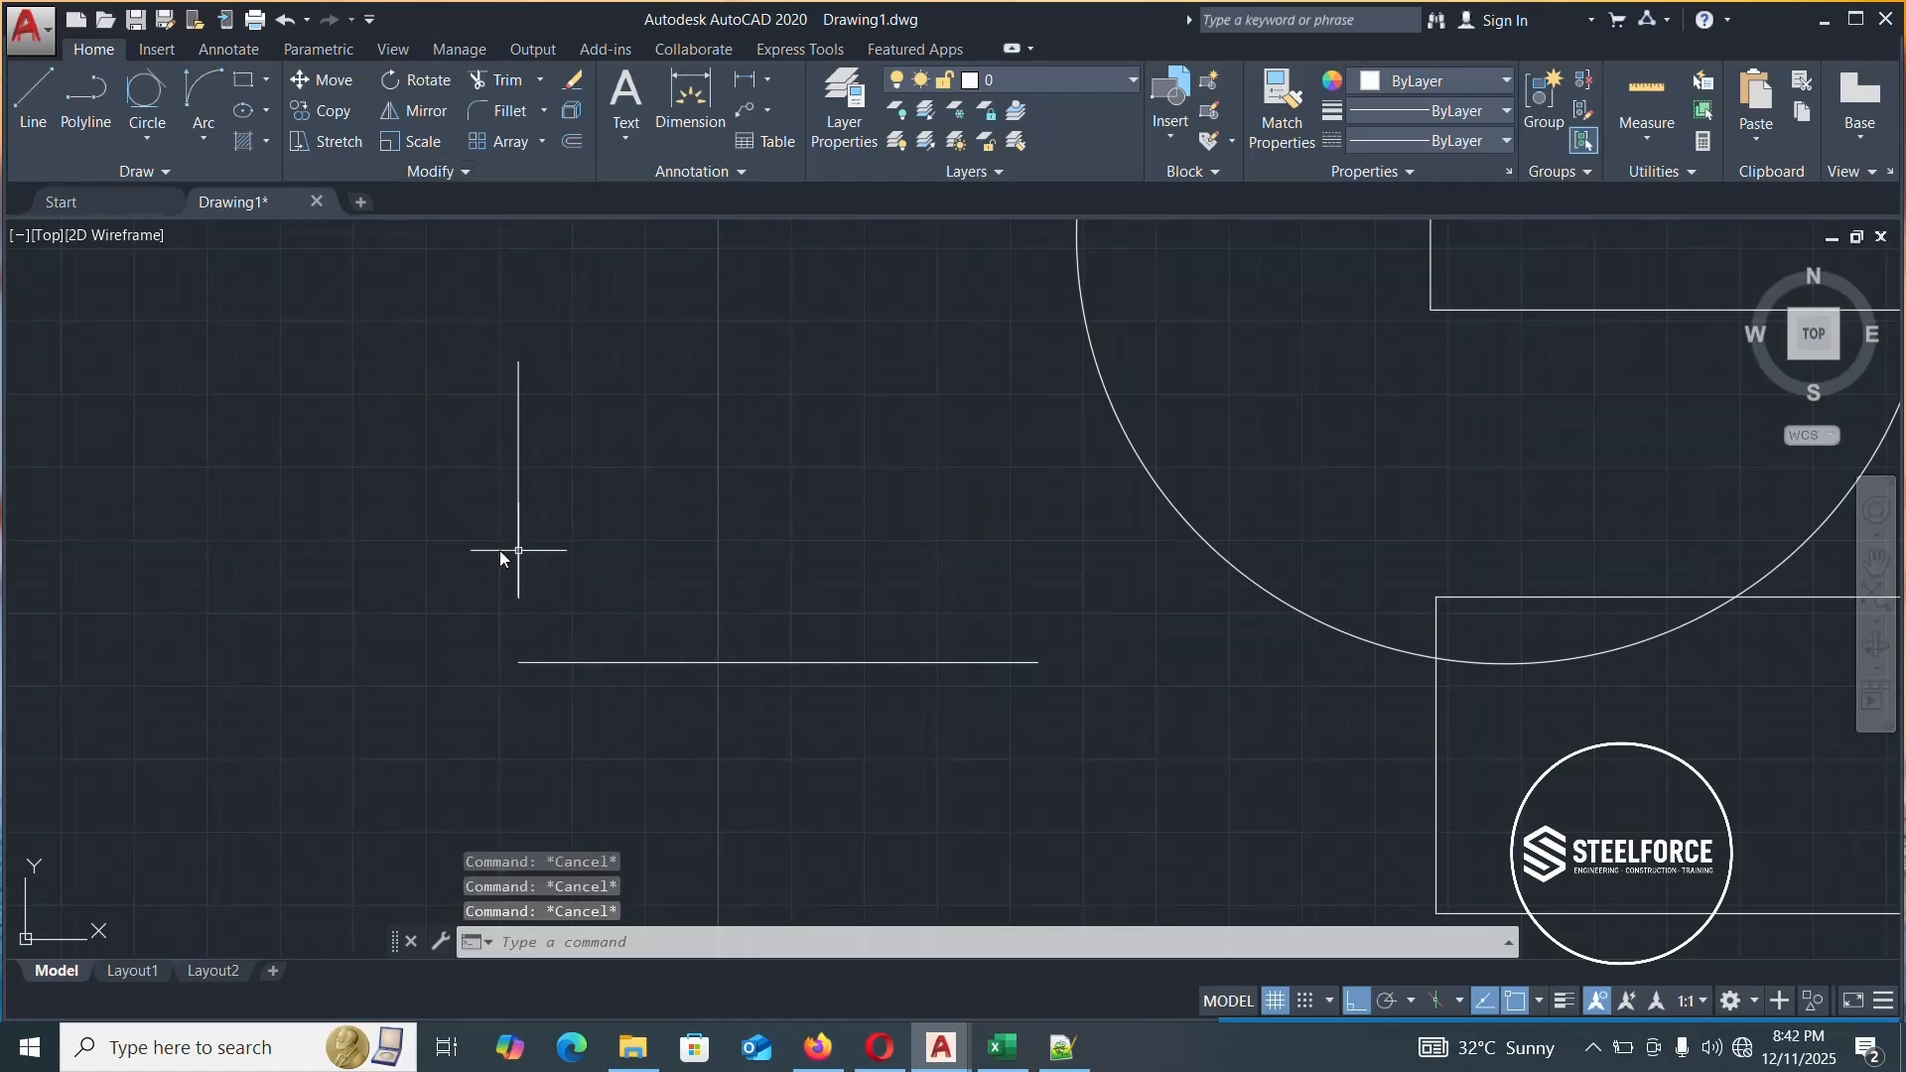
{"action": "scroll", "coordinate": [486, 551], "scroll_direction": "down", "scroll_amount": 8}
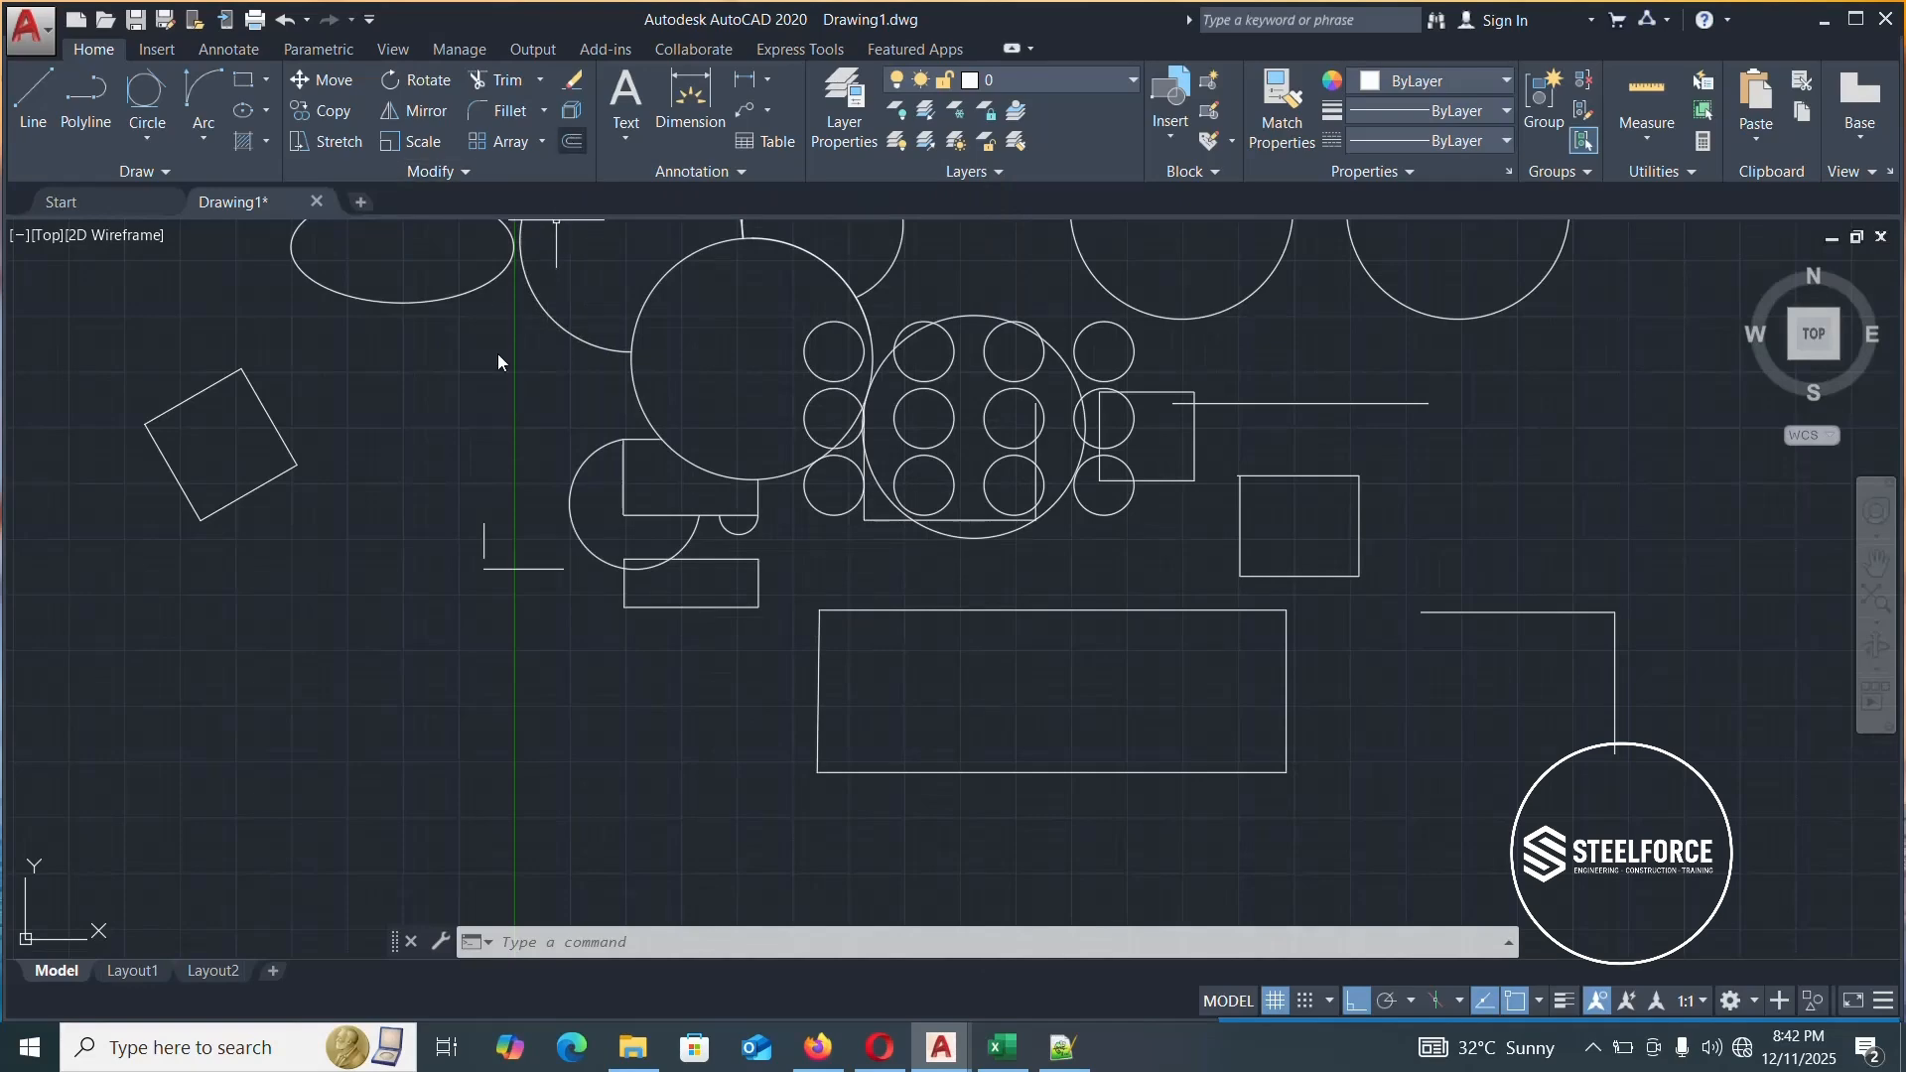
{"action": "scroll", "coordinate": [1024, 605], "scroll_direction": "up", "scroll_amount": 6}
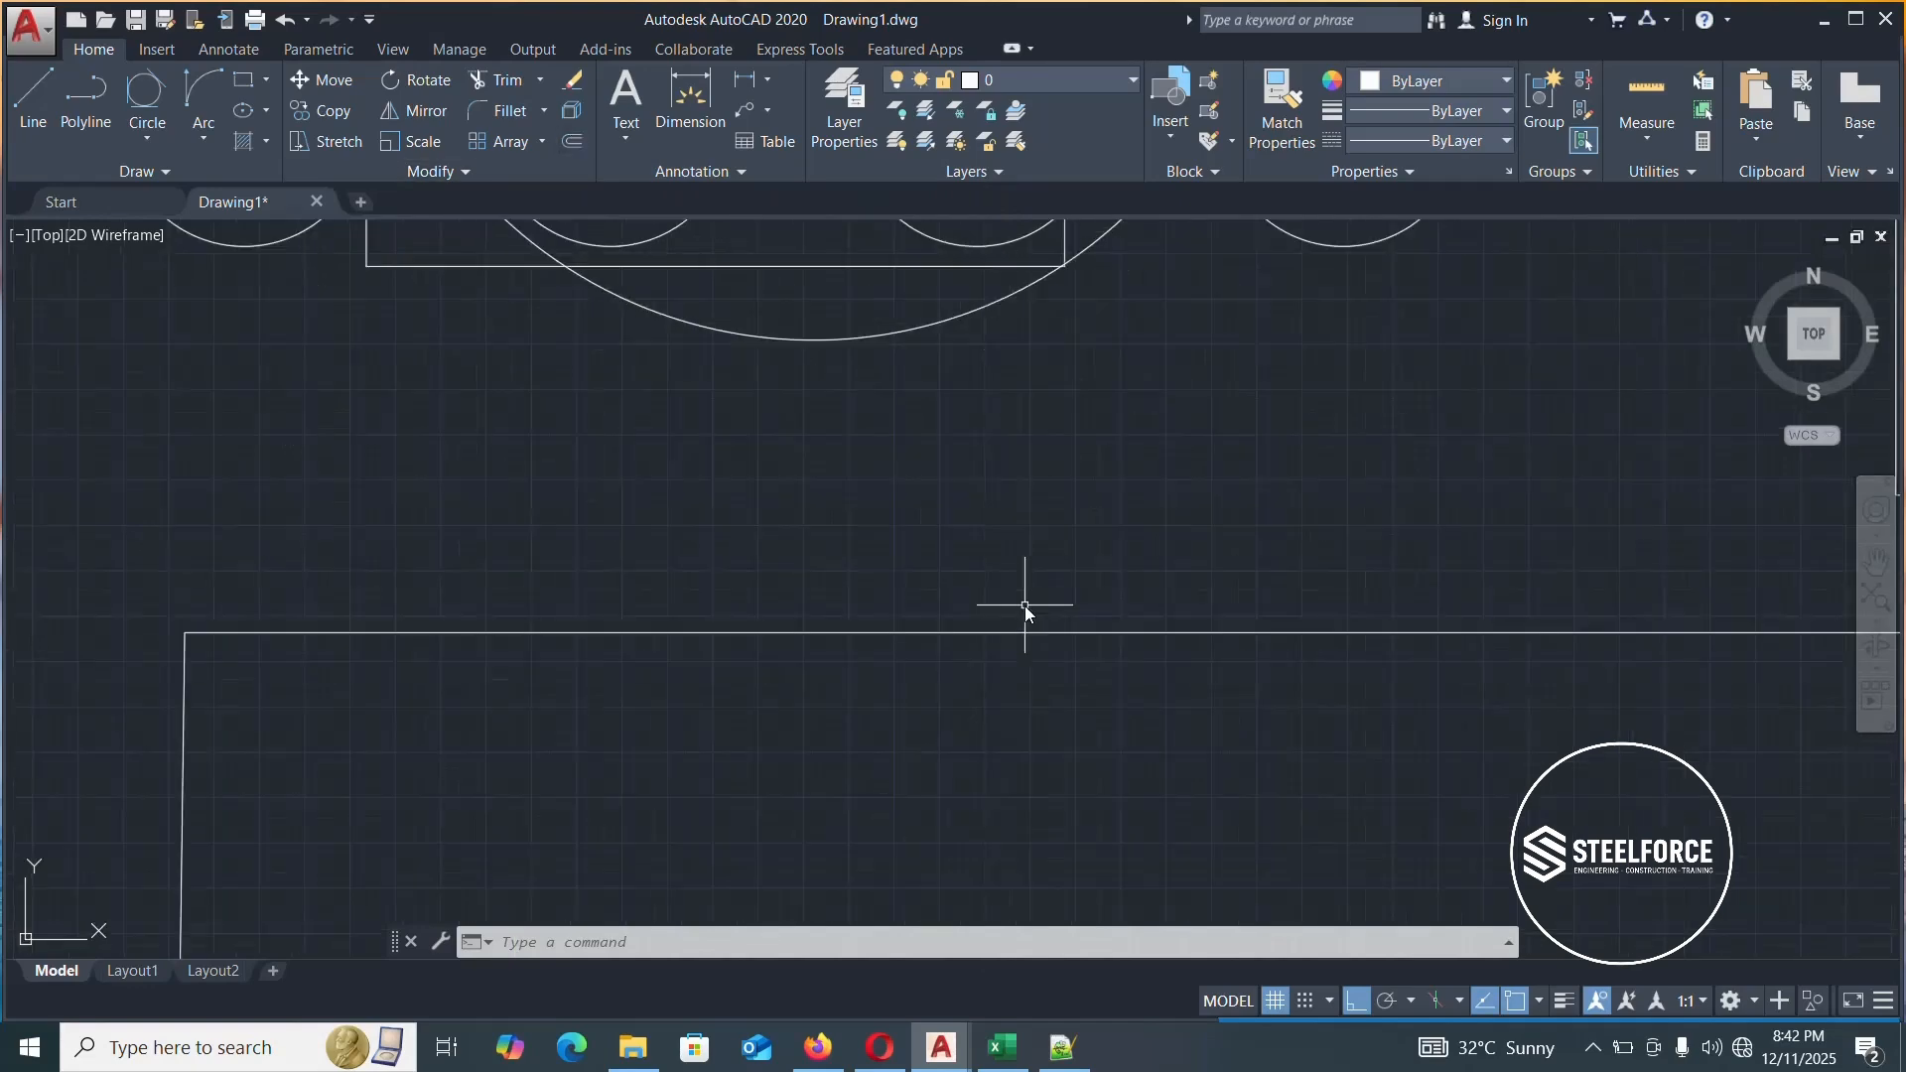
{"action": "scroll", "coordinate": [1028, 600], "scroll_direction": "down", "scroll_amount": 8}
{"action": "scroll", "coordinate": [1028, 599], "scroll_direction": "up", "scroll_amount": 2}
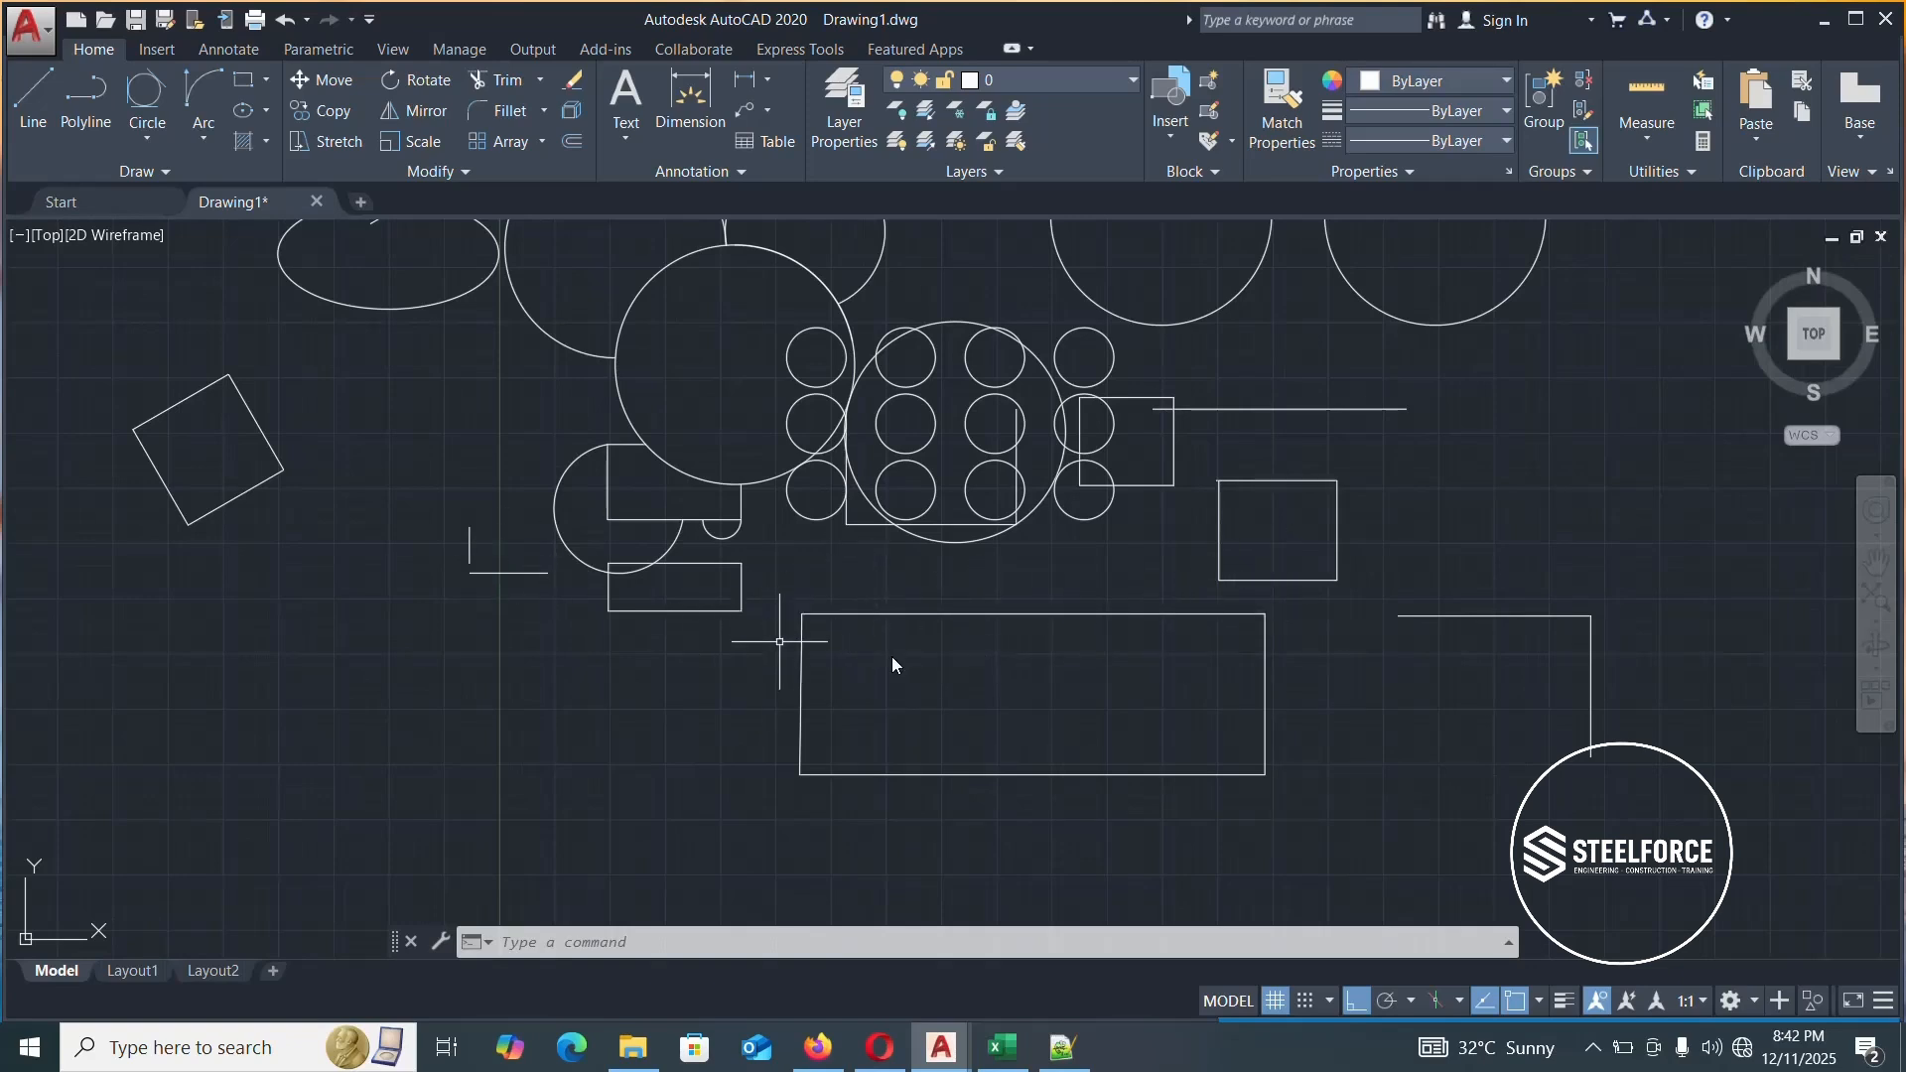
{"action": "left_click", "coordinate": [1309, 600]}
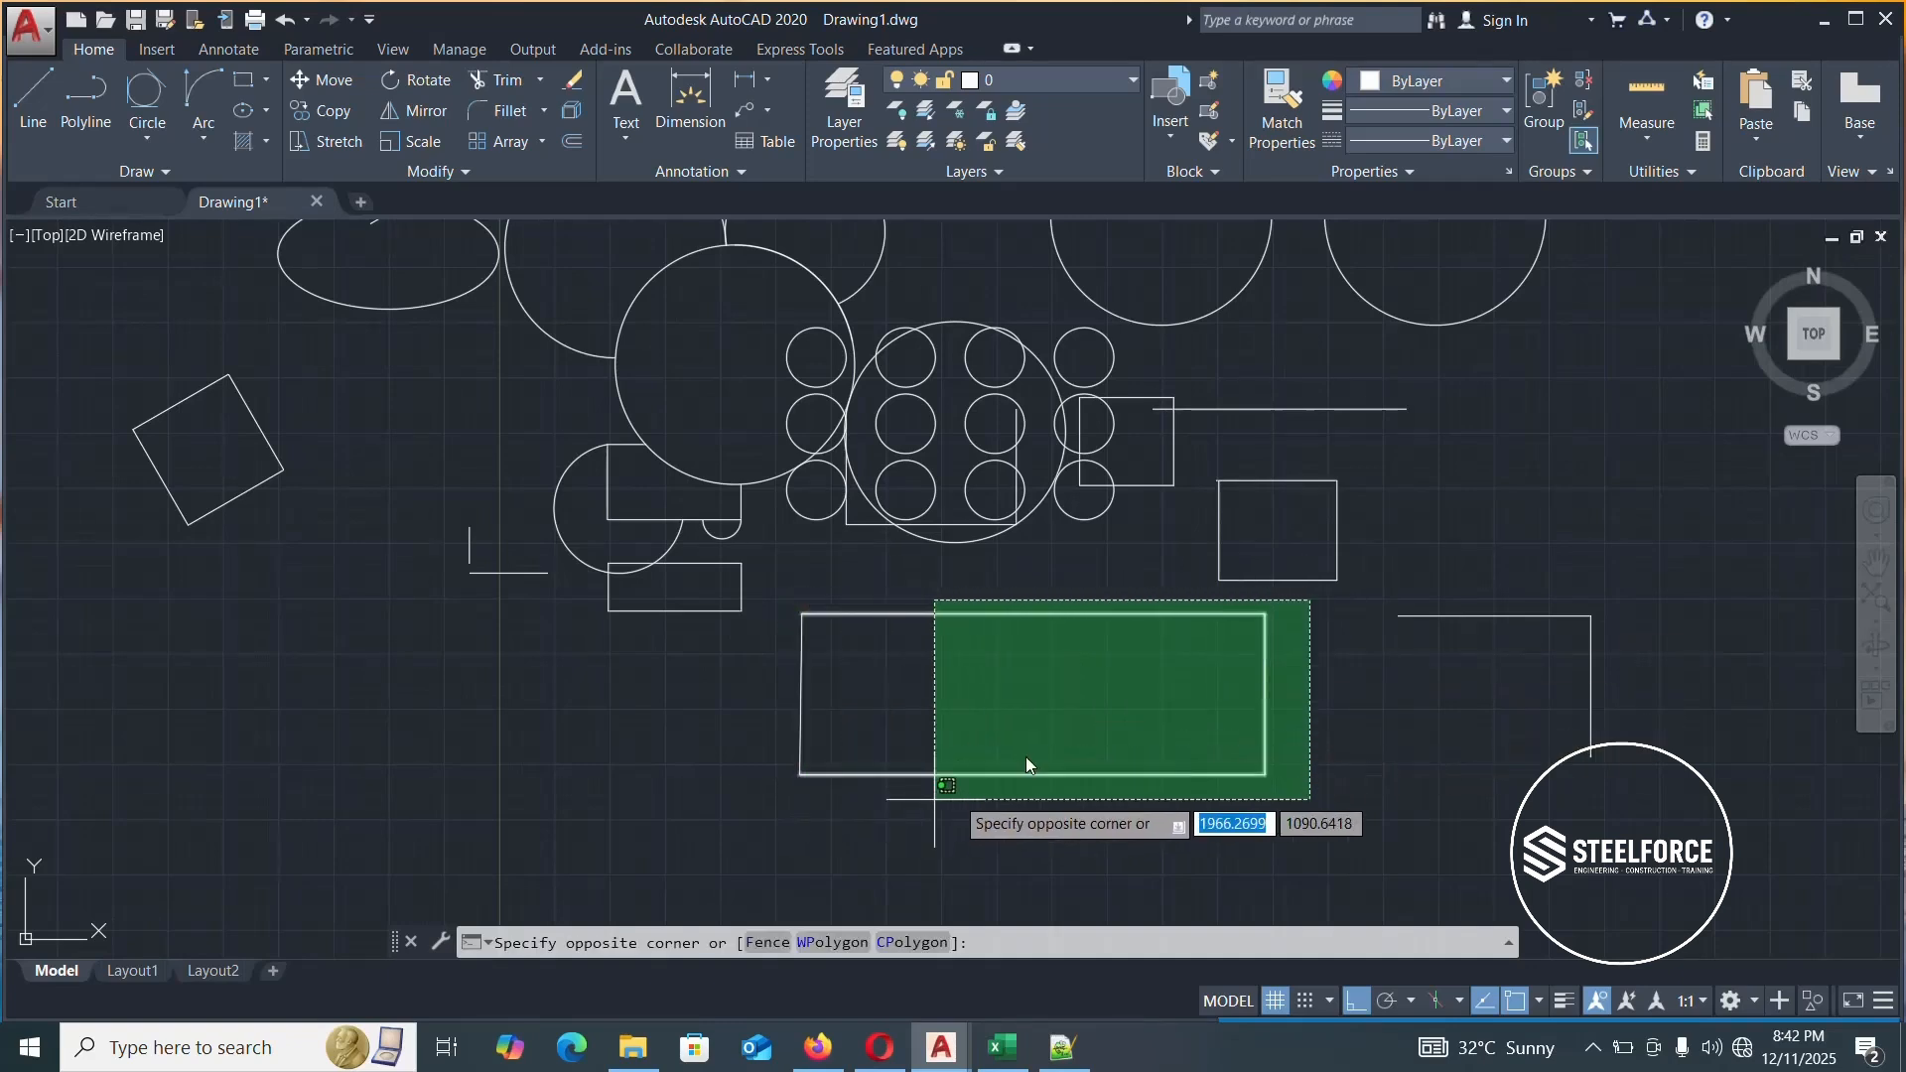
{"action": "key", "text": "Escape"}
{"action": "key", "text": "Escape"}
{"action": "key", "text": "Escape"}
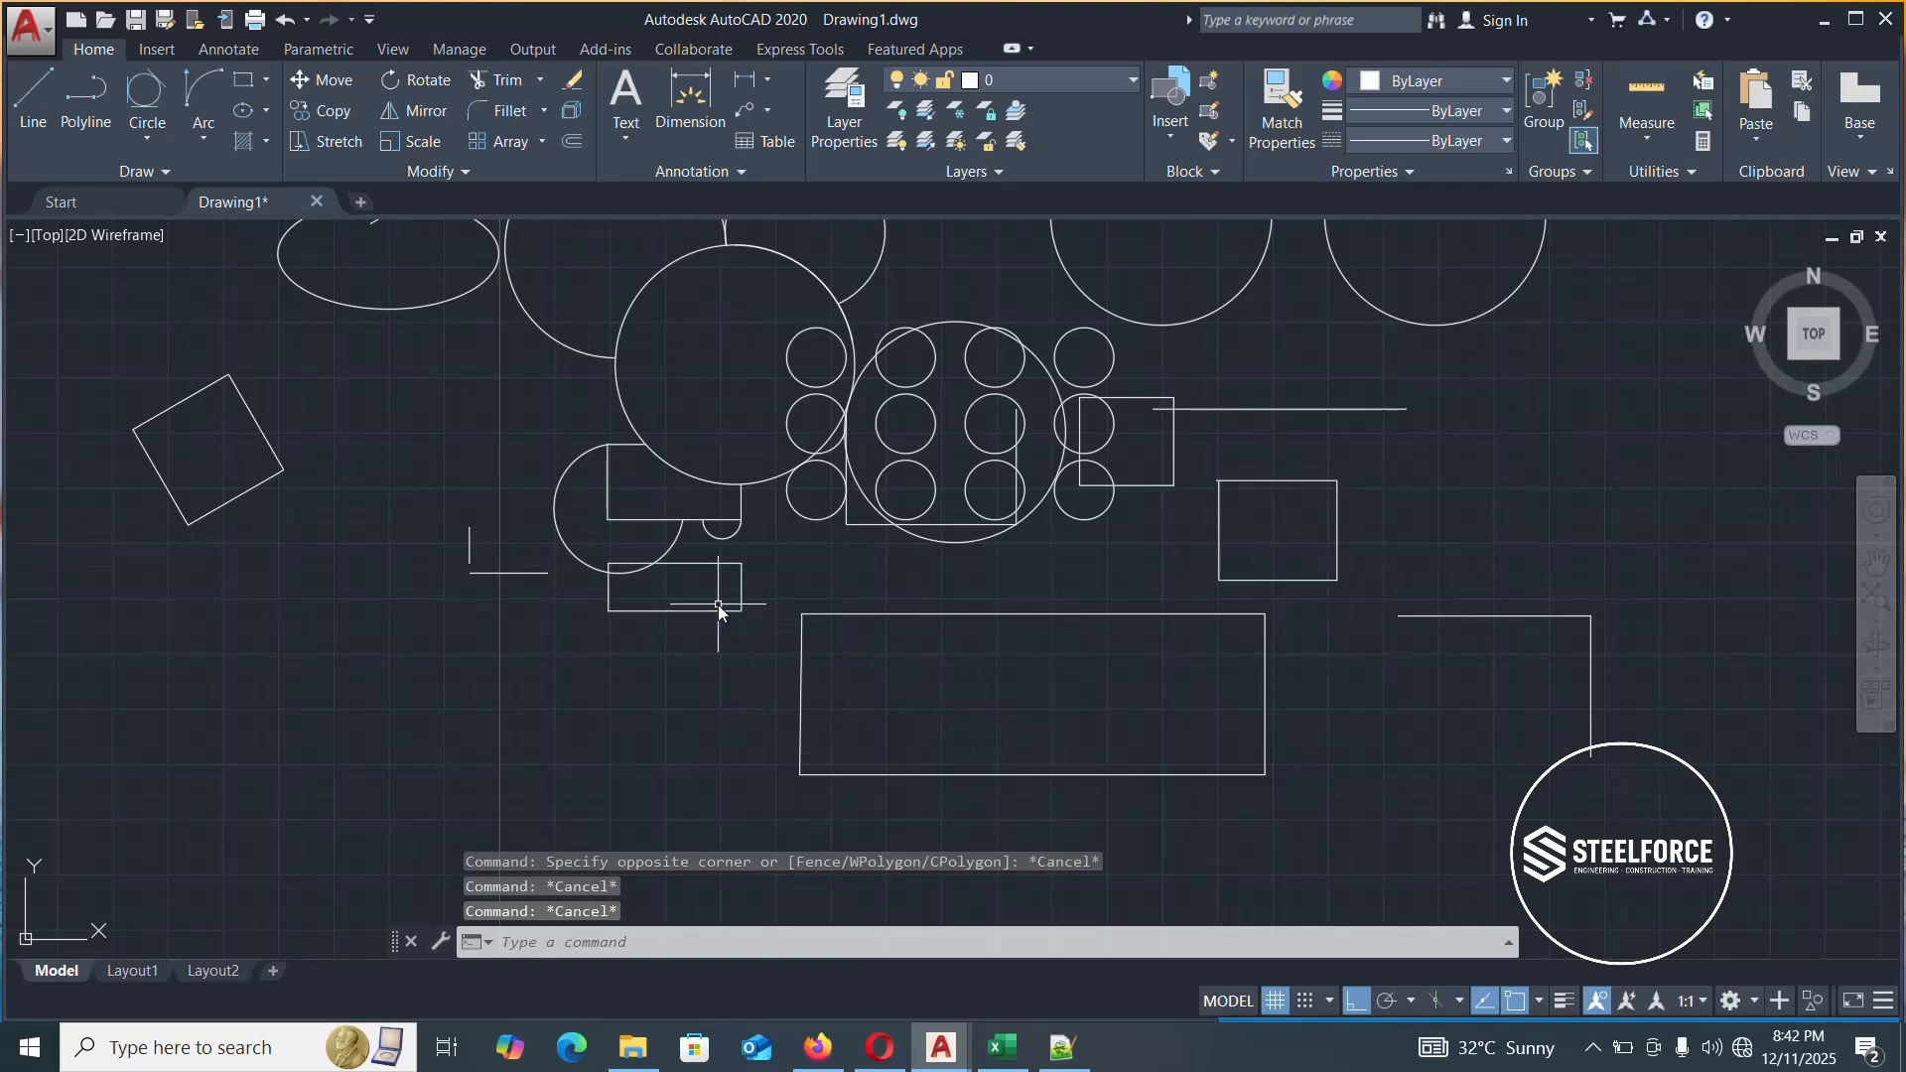
Draw a closed rectangular polyline in the empty area below the large rectangle
{"action": "left_click", "coordinate": [108, 75]}
{"action": "scroll", "coordinate": [893, 446], "scroll_direction": "down", "scroll_amount": 4}
{"action": "scroll", "coordinate": [1012, 586], "scroll_direction": "up", "scroll_amount": 4}
{"action": "scroll", "coordinate": [1045, 644], "scroll_direction": "up", "scroll_amount": 2}
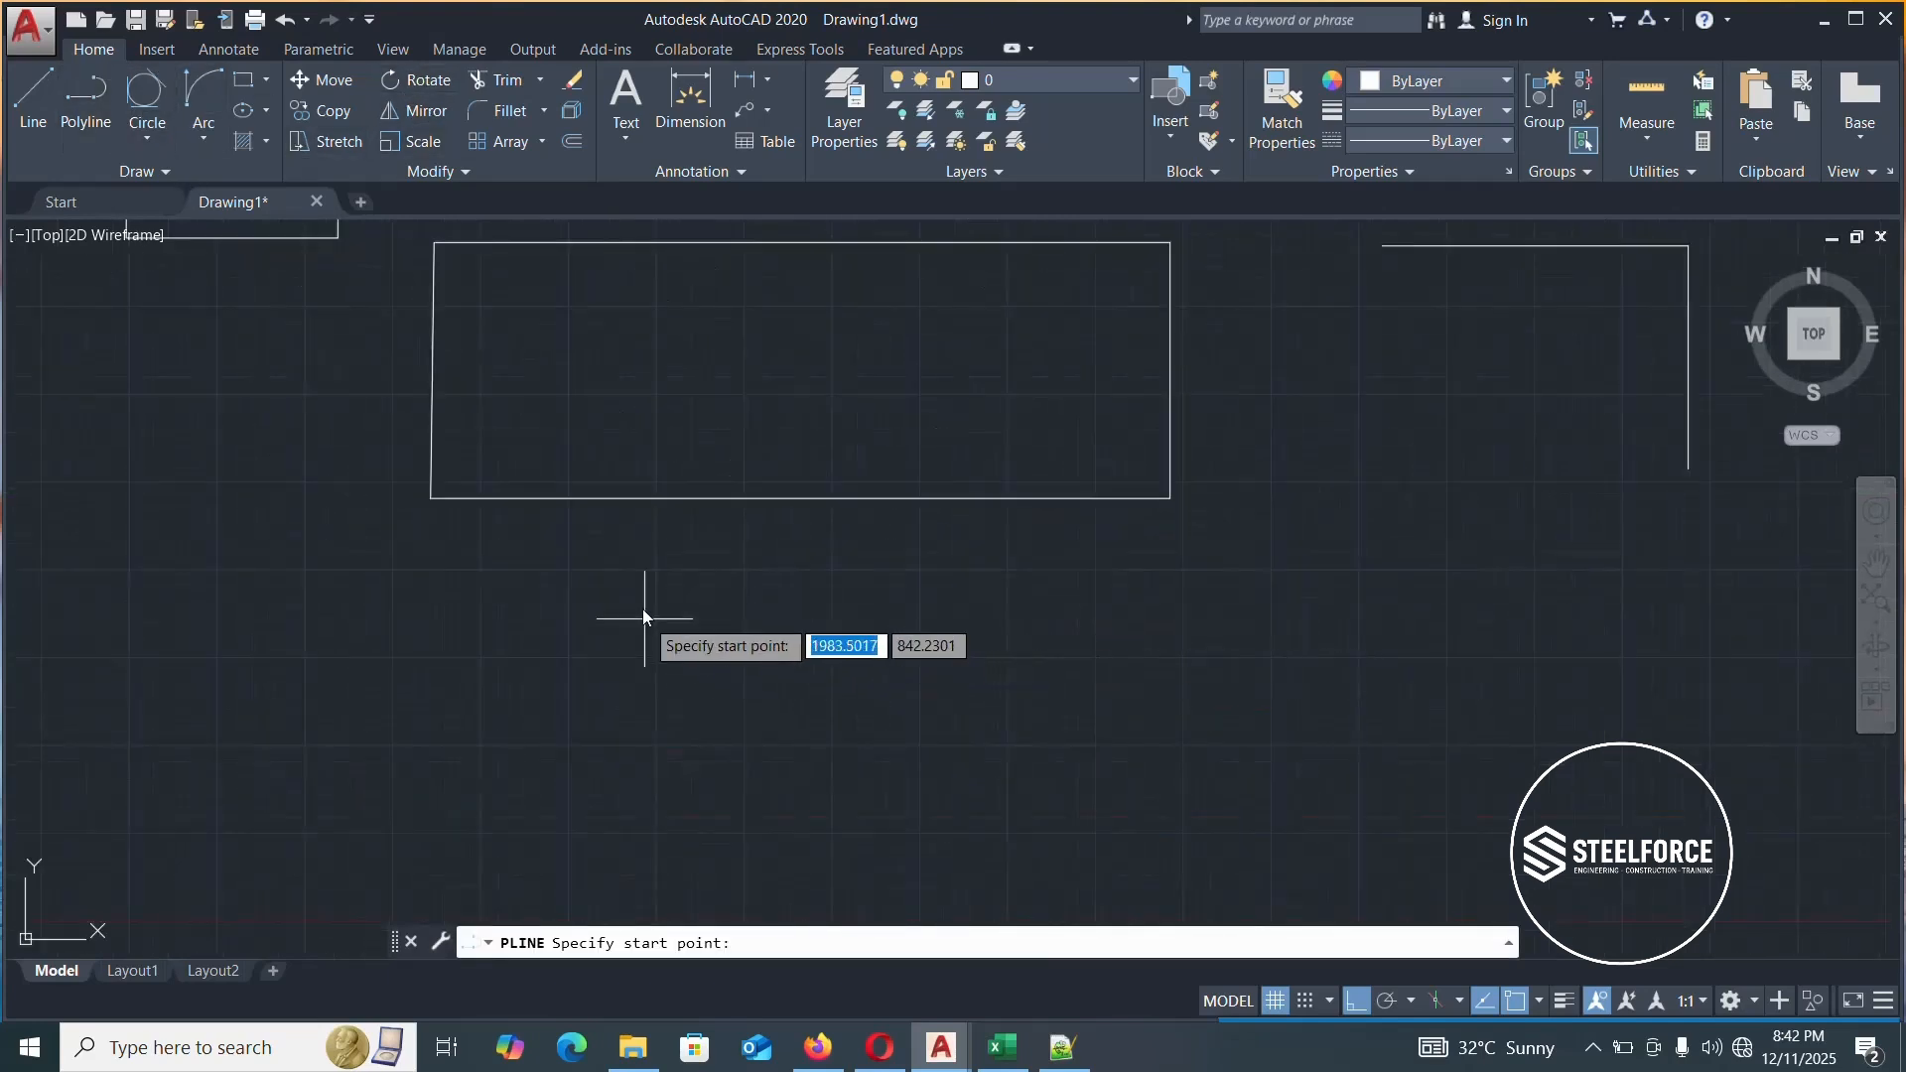
{"action": "left_click", "coordinate": [643, 603]}
{"action": "left_click", "coordinate": [1003, 630]}
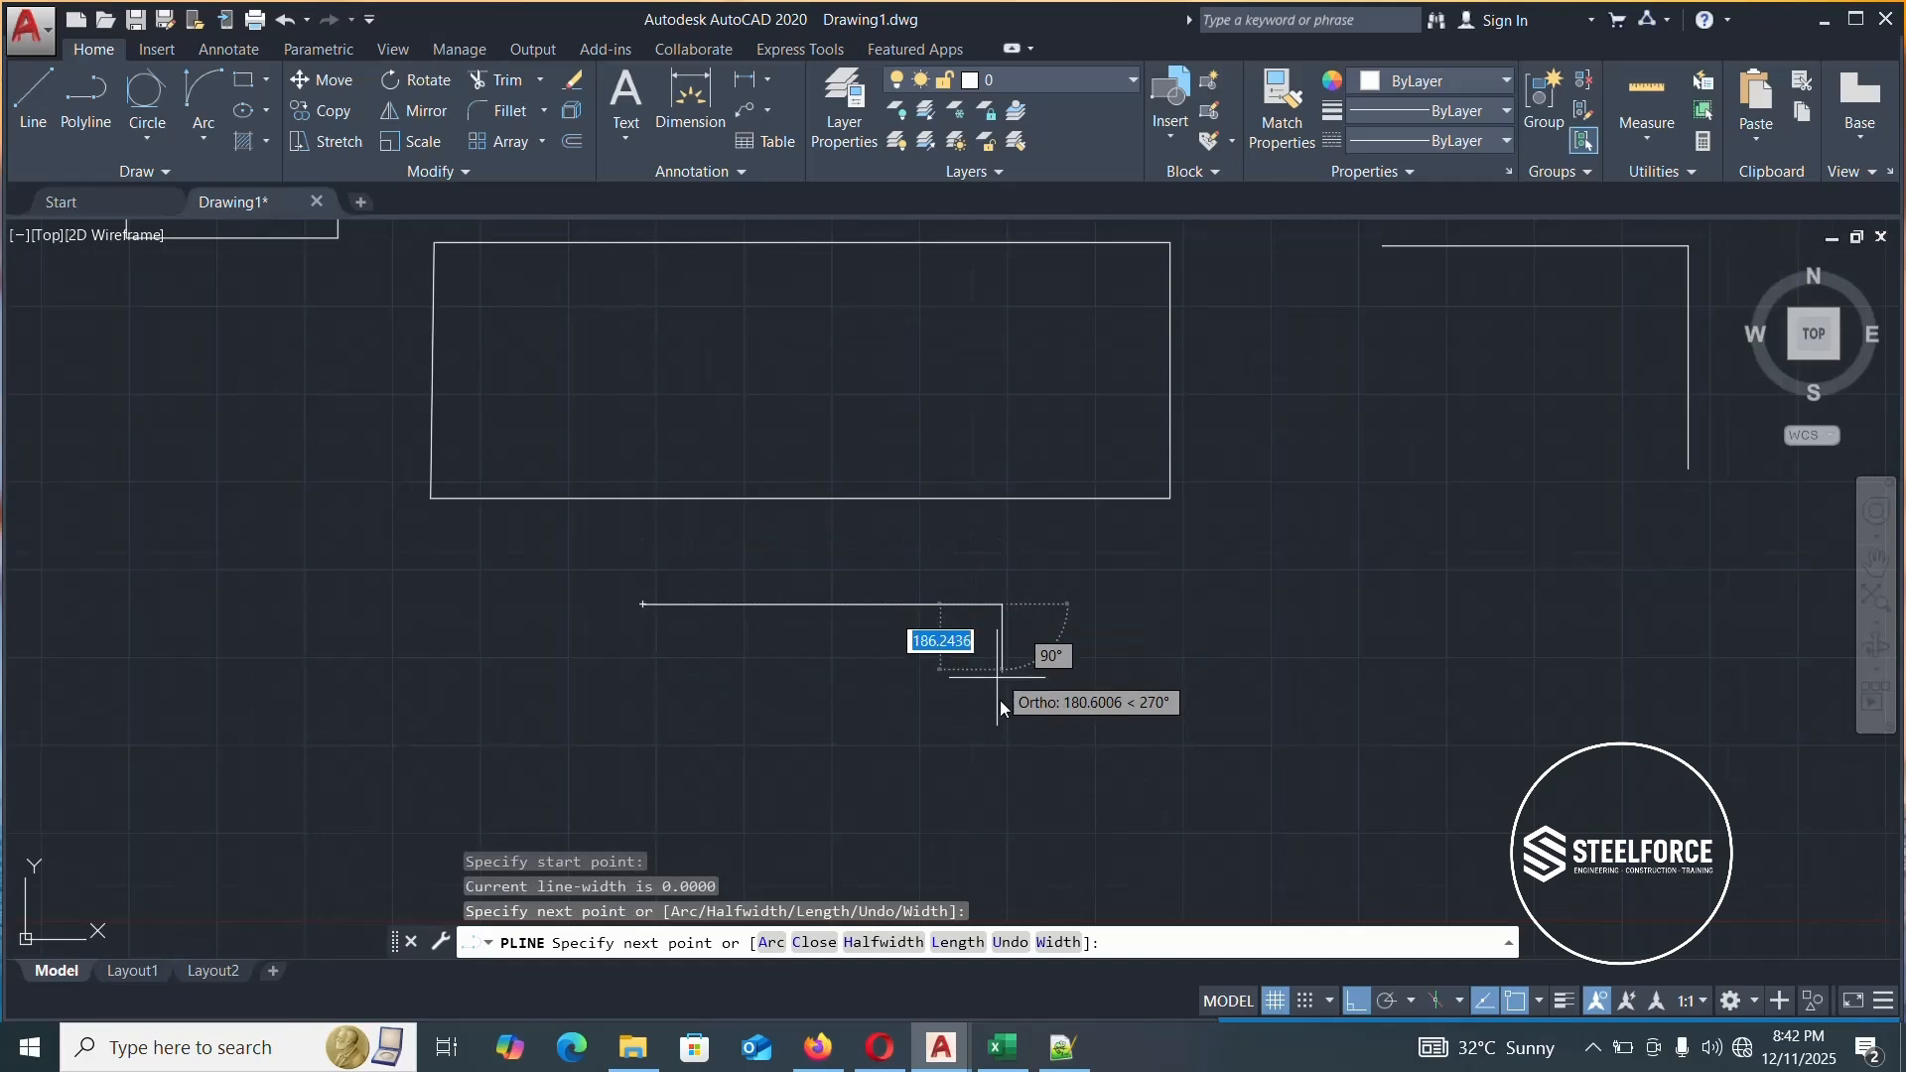
{"action": "left_click", "coordinate": [1008, 783]}
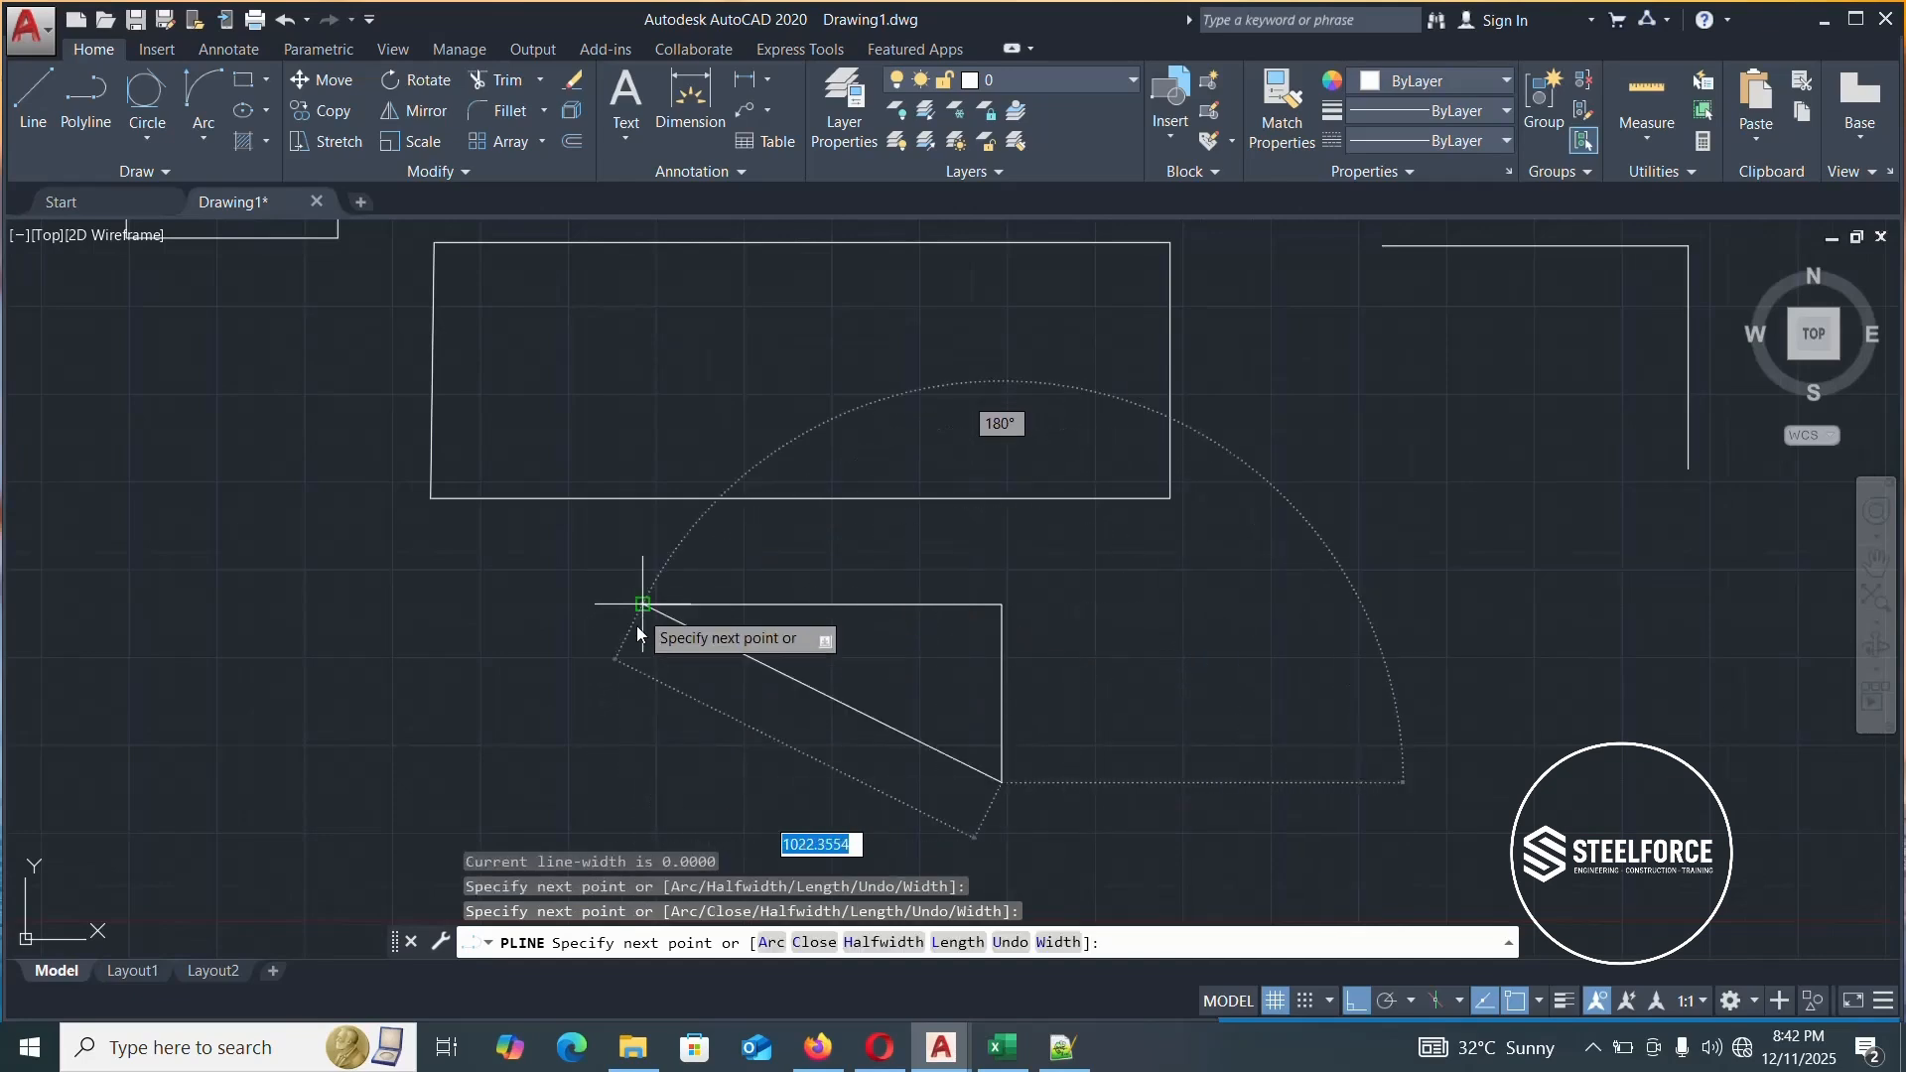
{"action": "left_click", "coordinate": [646, 745]}
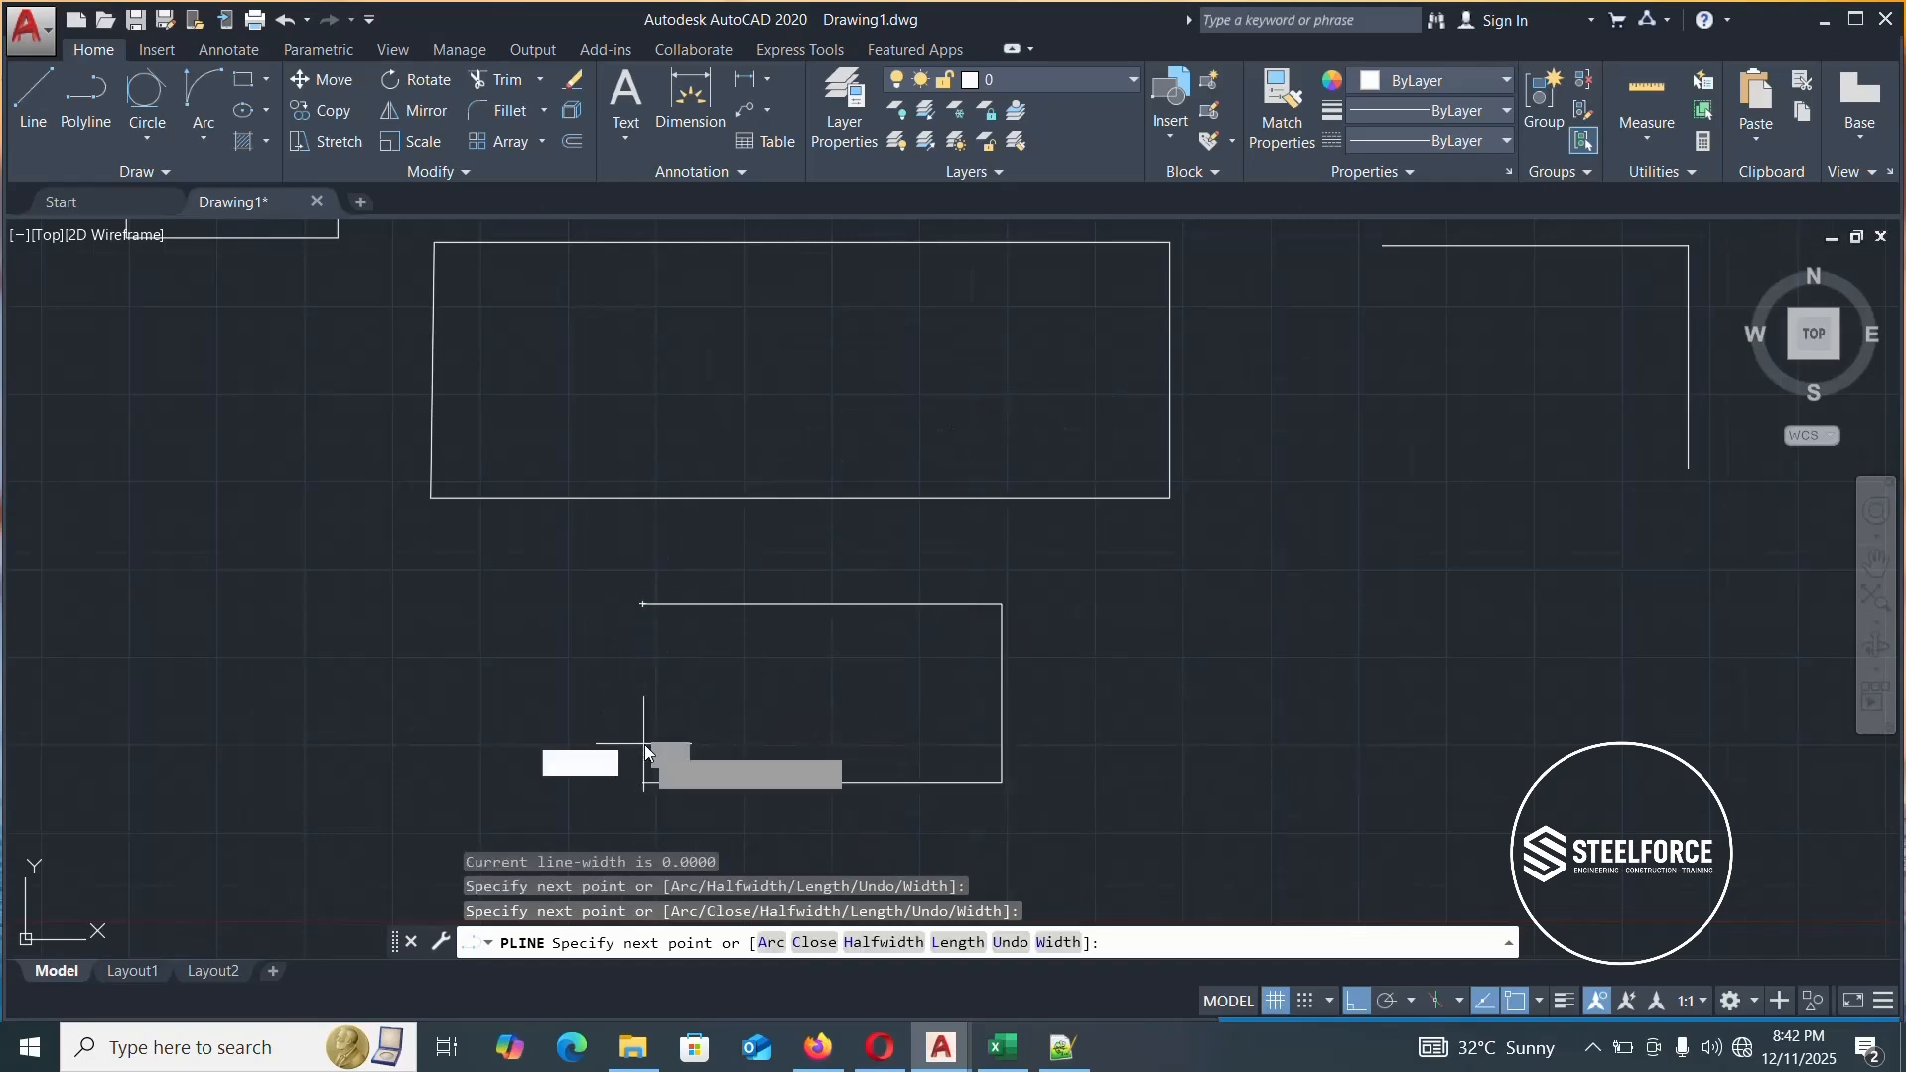
{"action": "left_click", "coordinate": [643, 604]}
{"action": "key", "text": "Return"}
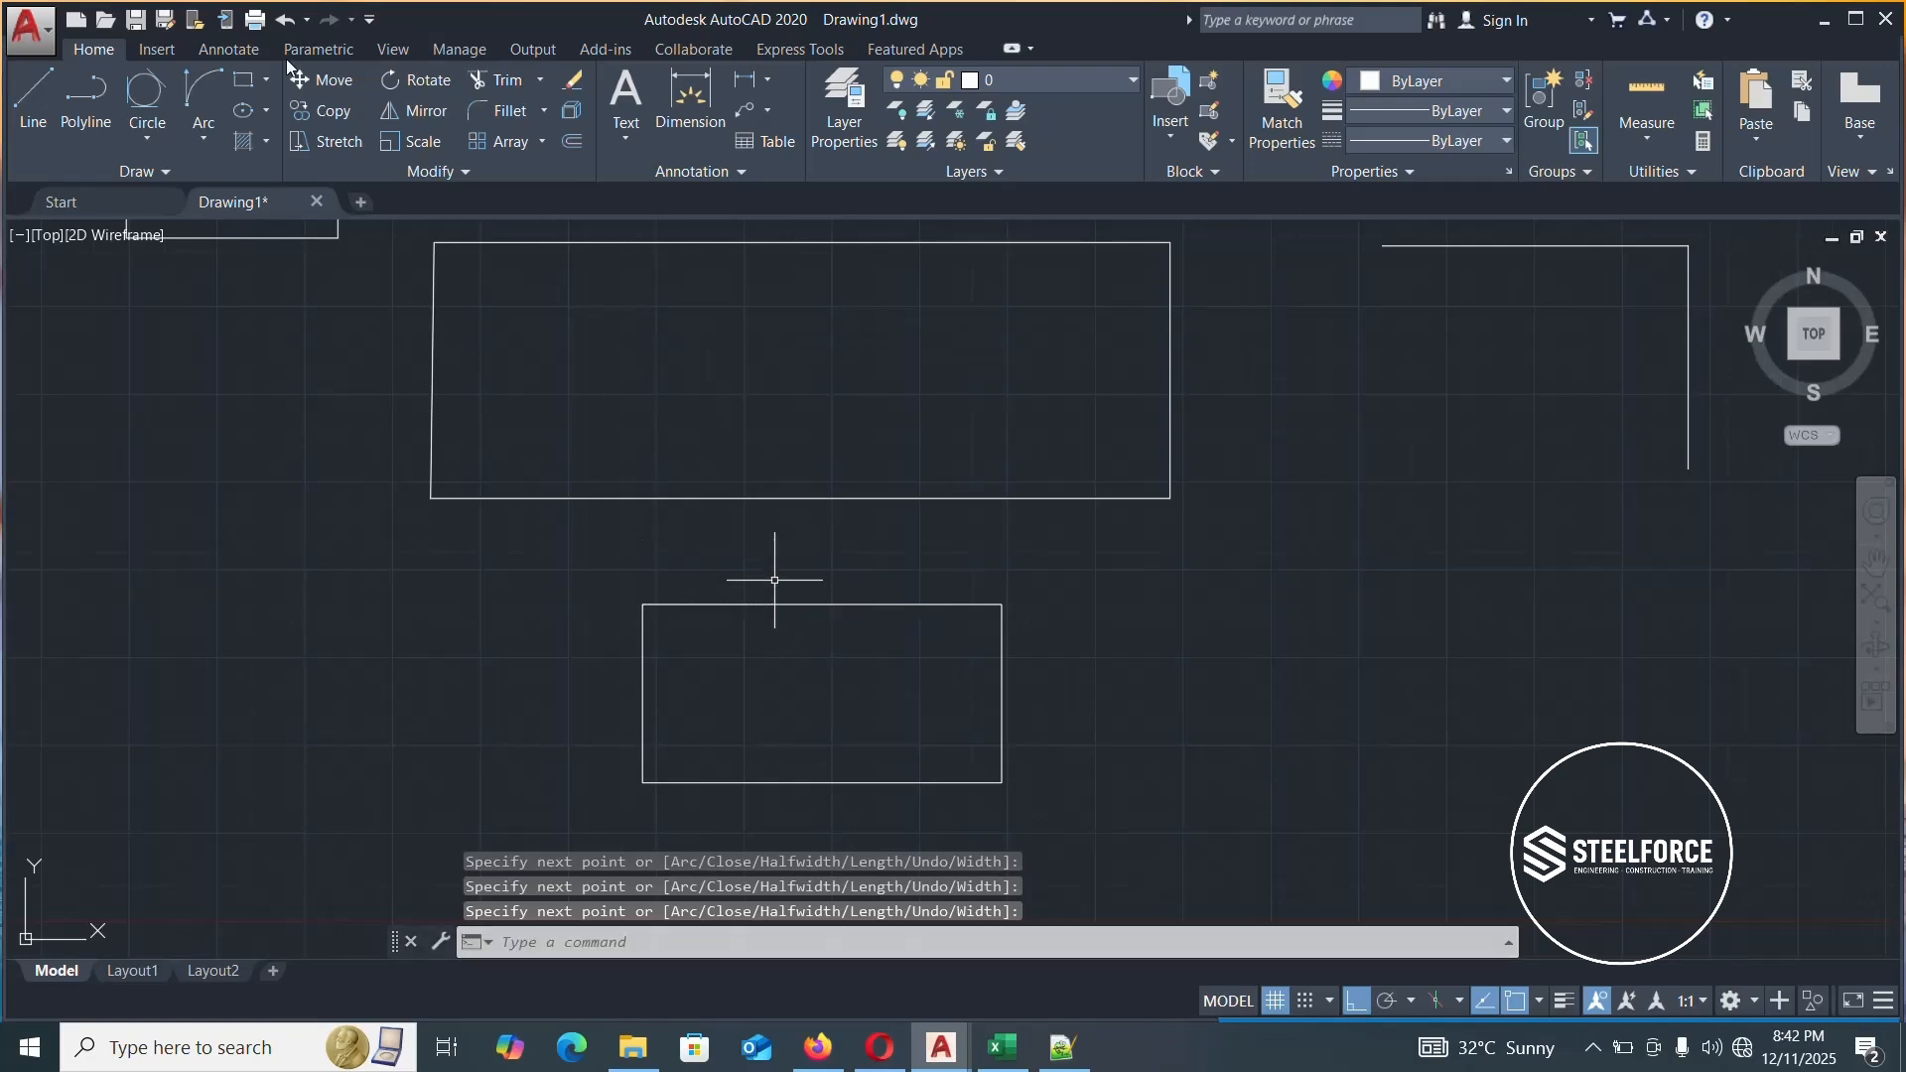
Offset the new polyline rectangle outward by about 65 units, picking the distance with two points
{"action": "left_click", "coordinate": [571, 141]}
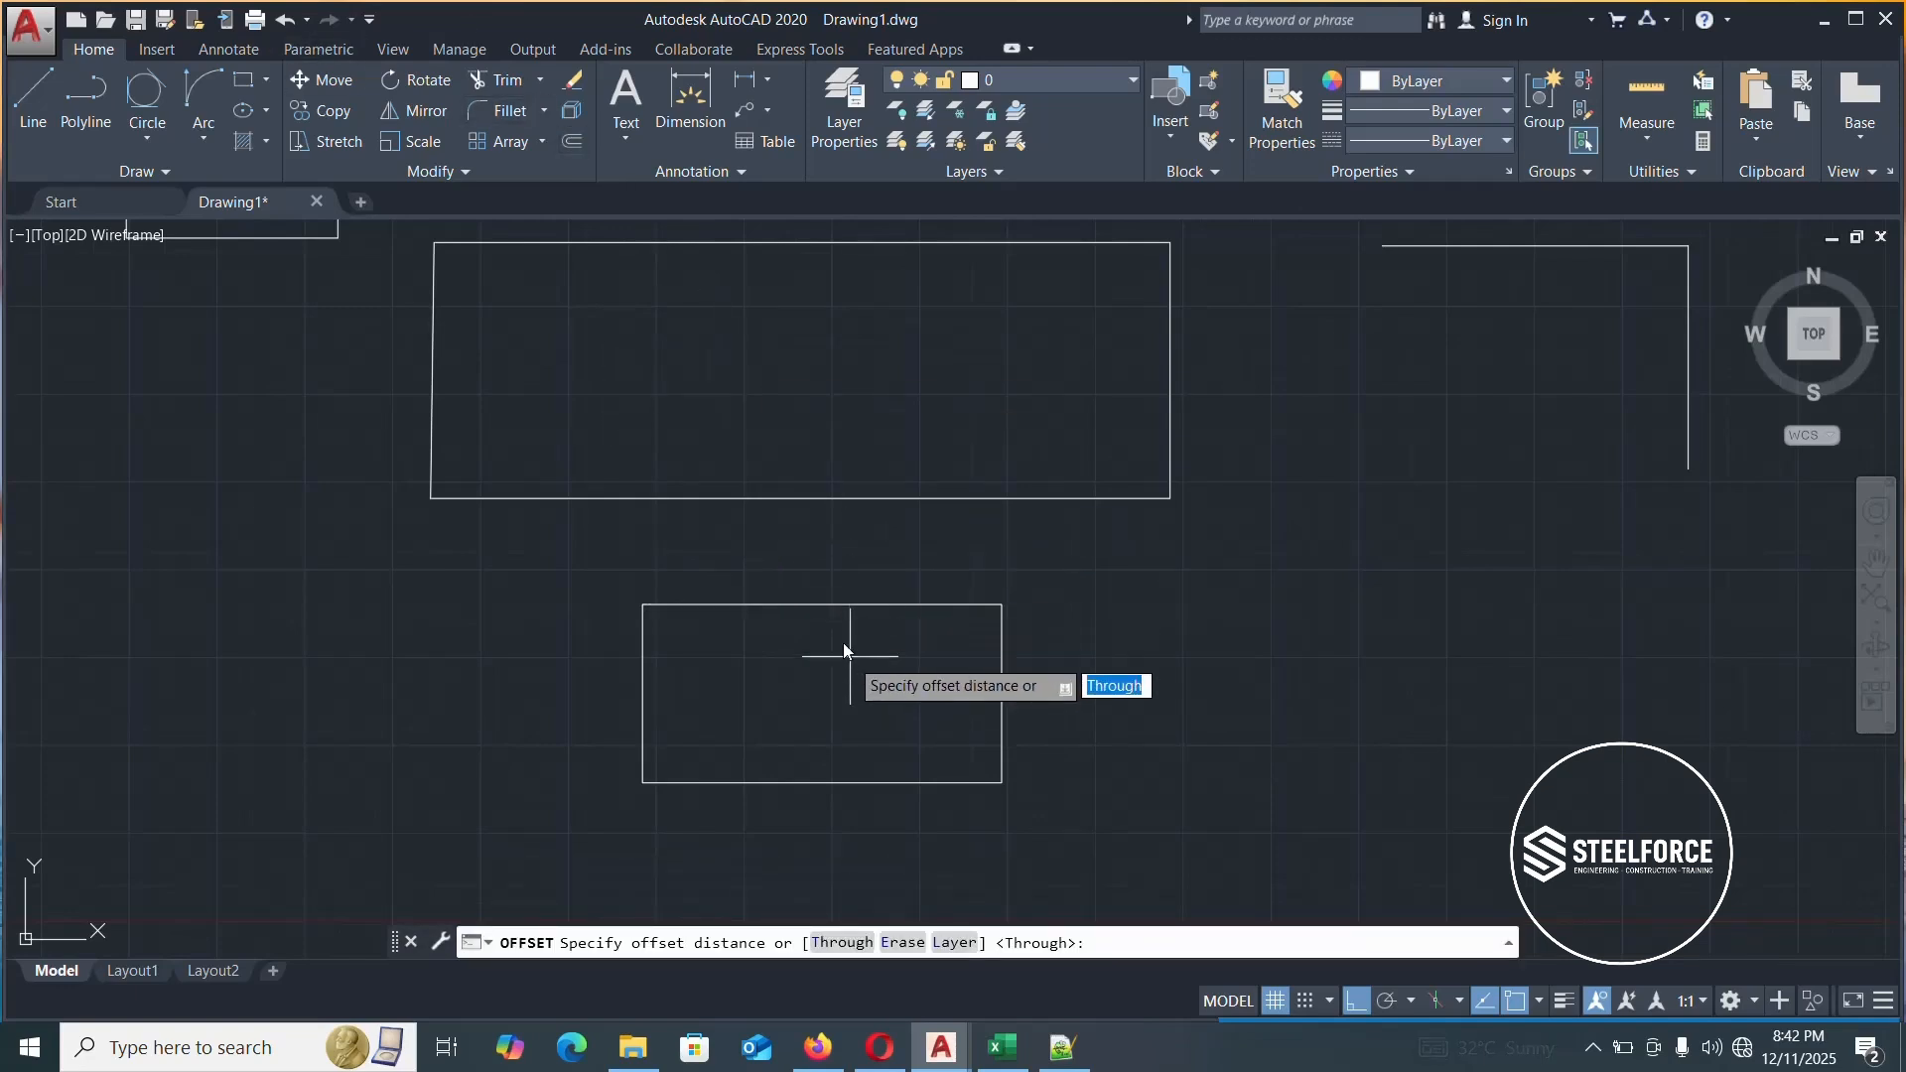
{"action": "left_click", "coordinate": [822, 605]}
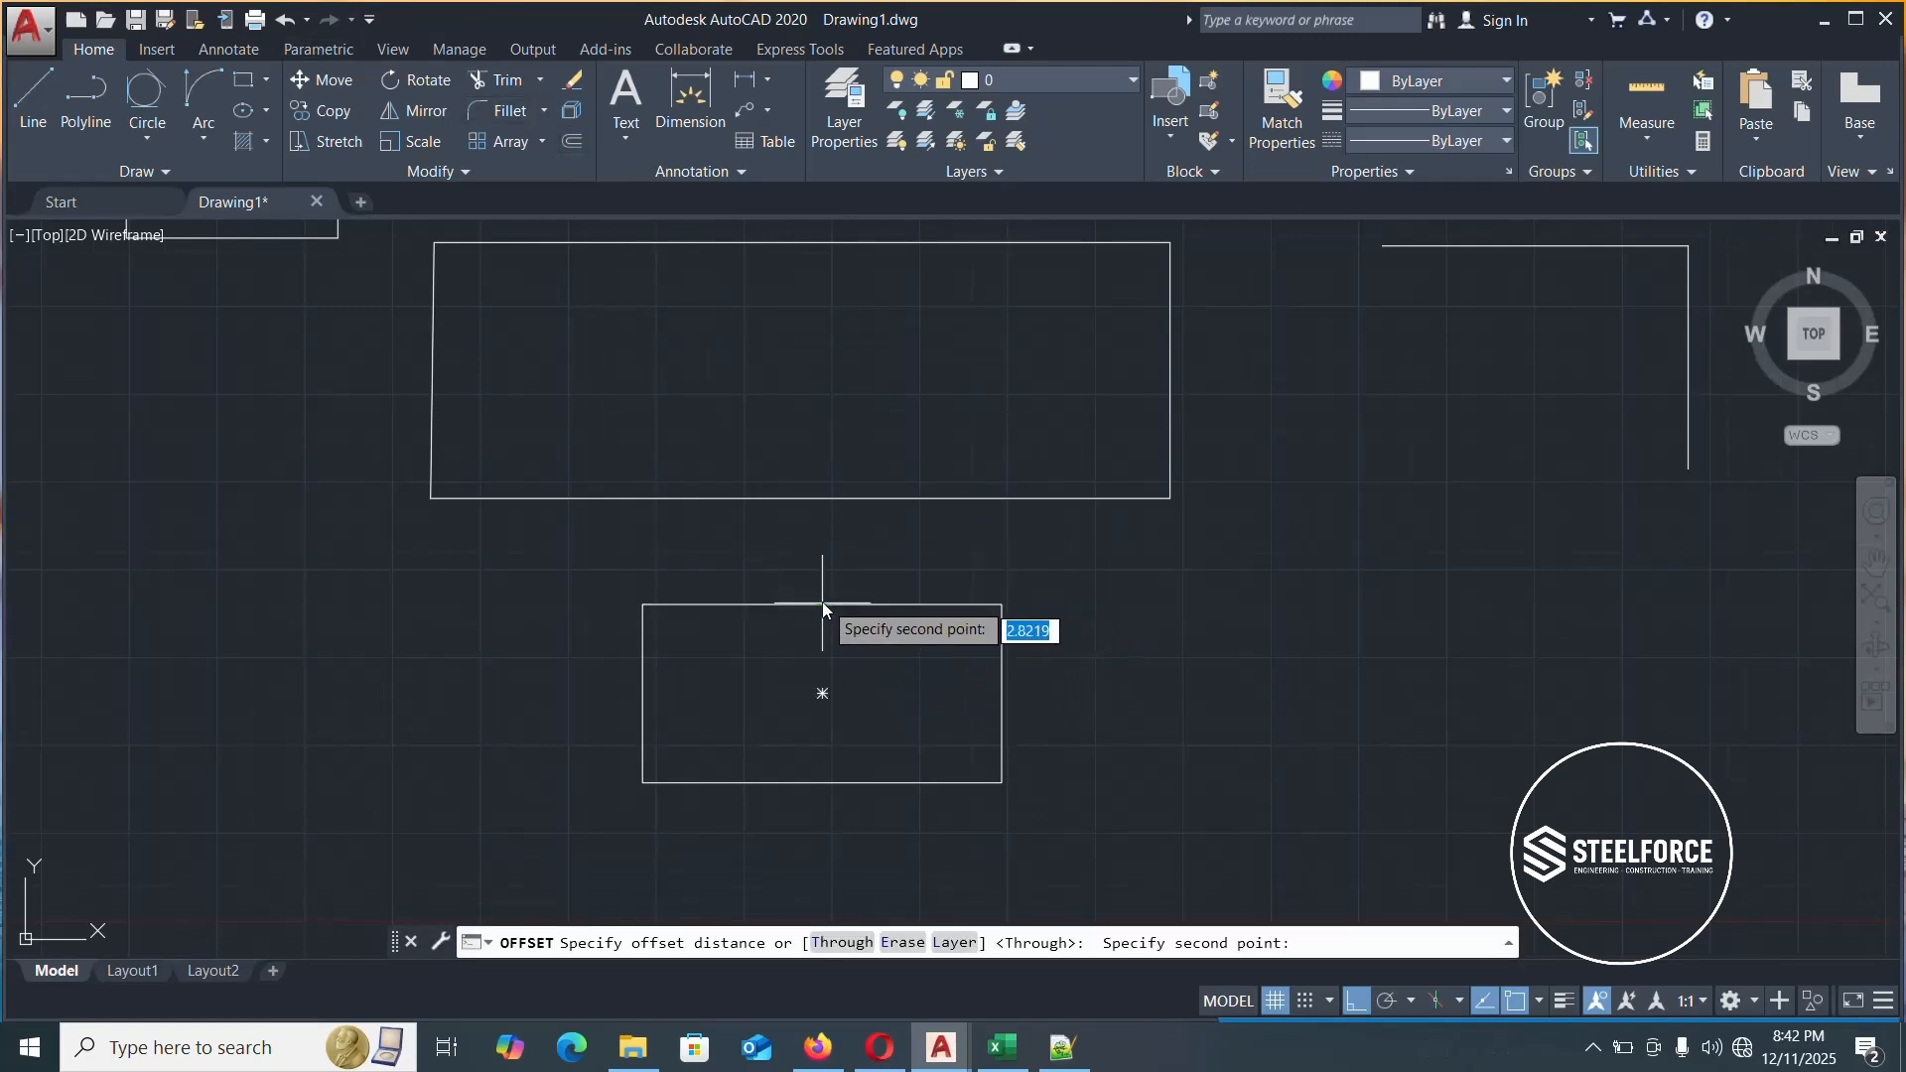
{"action": "left_click", "coordinate": [823, 581]}
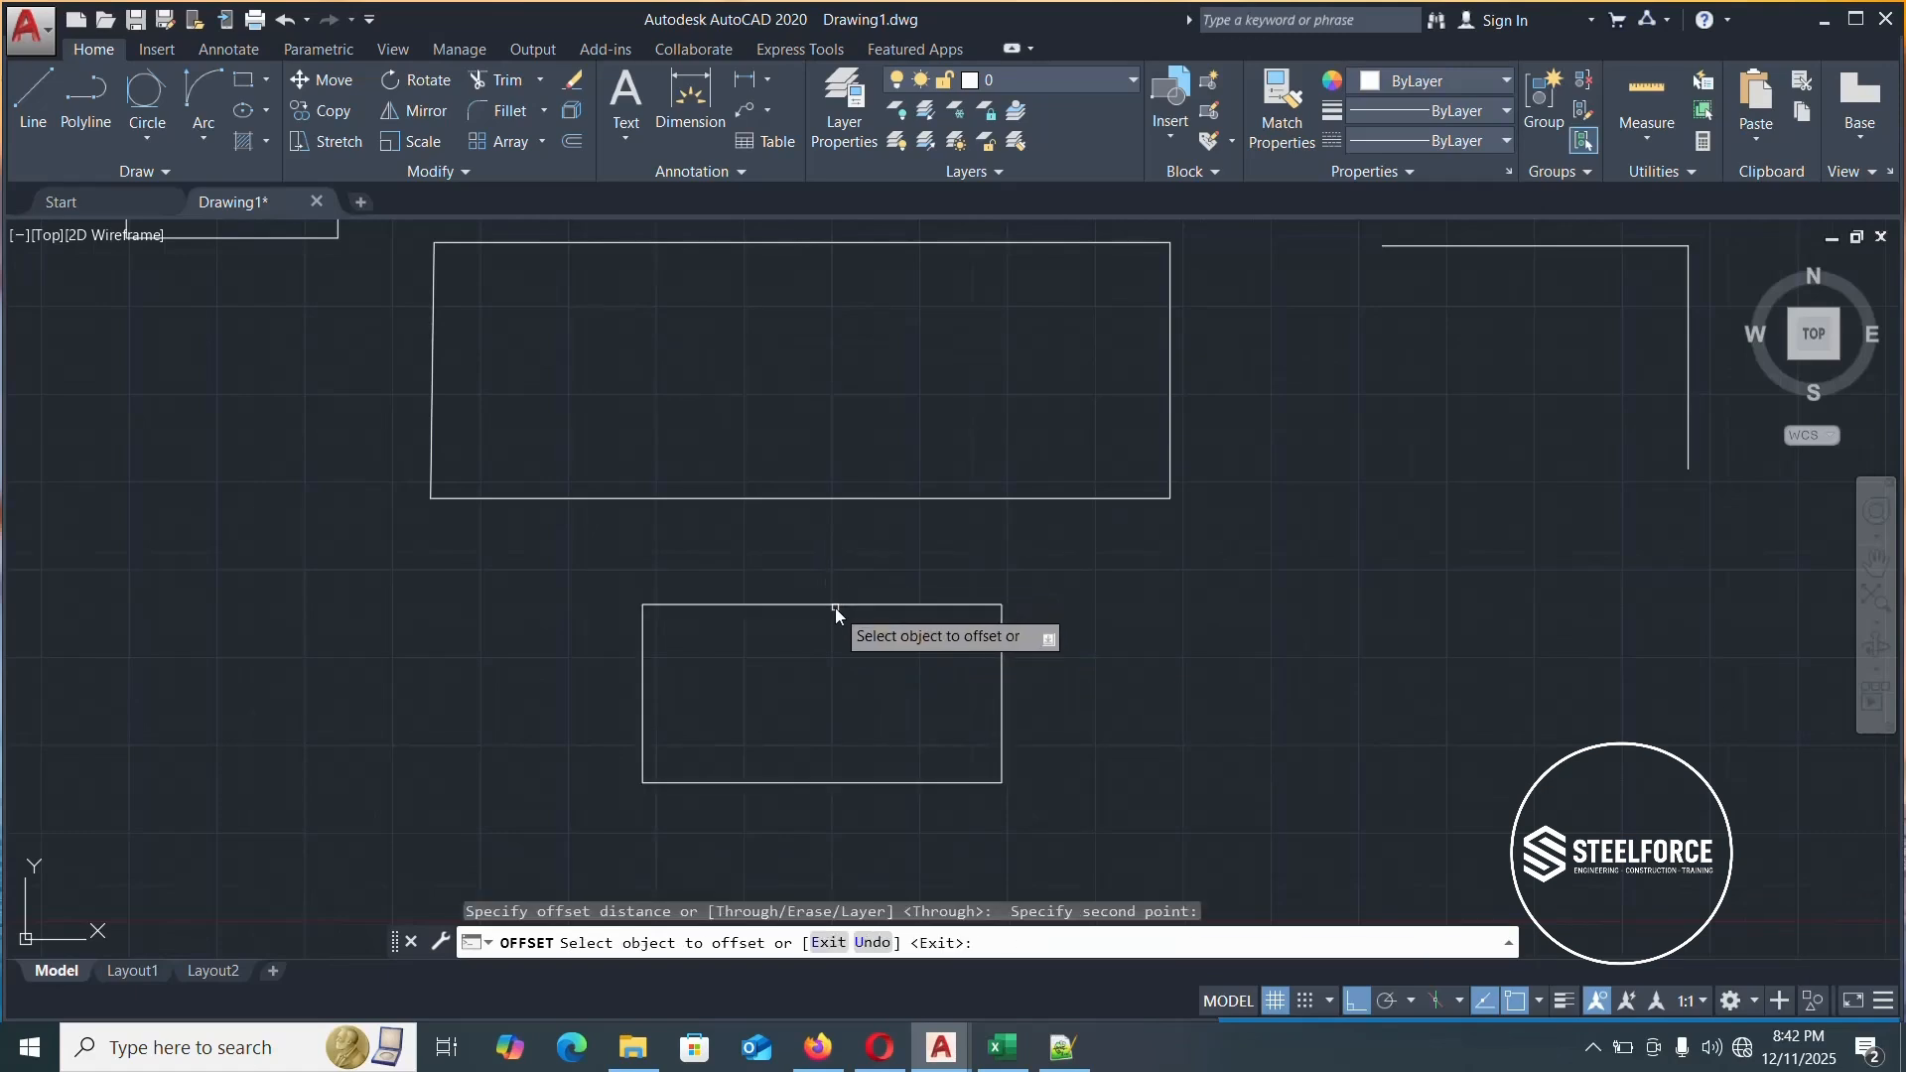
{"action": "left_click", "coordinate": [831, 605]}
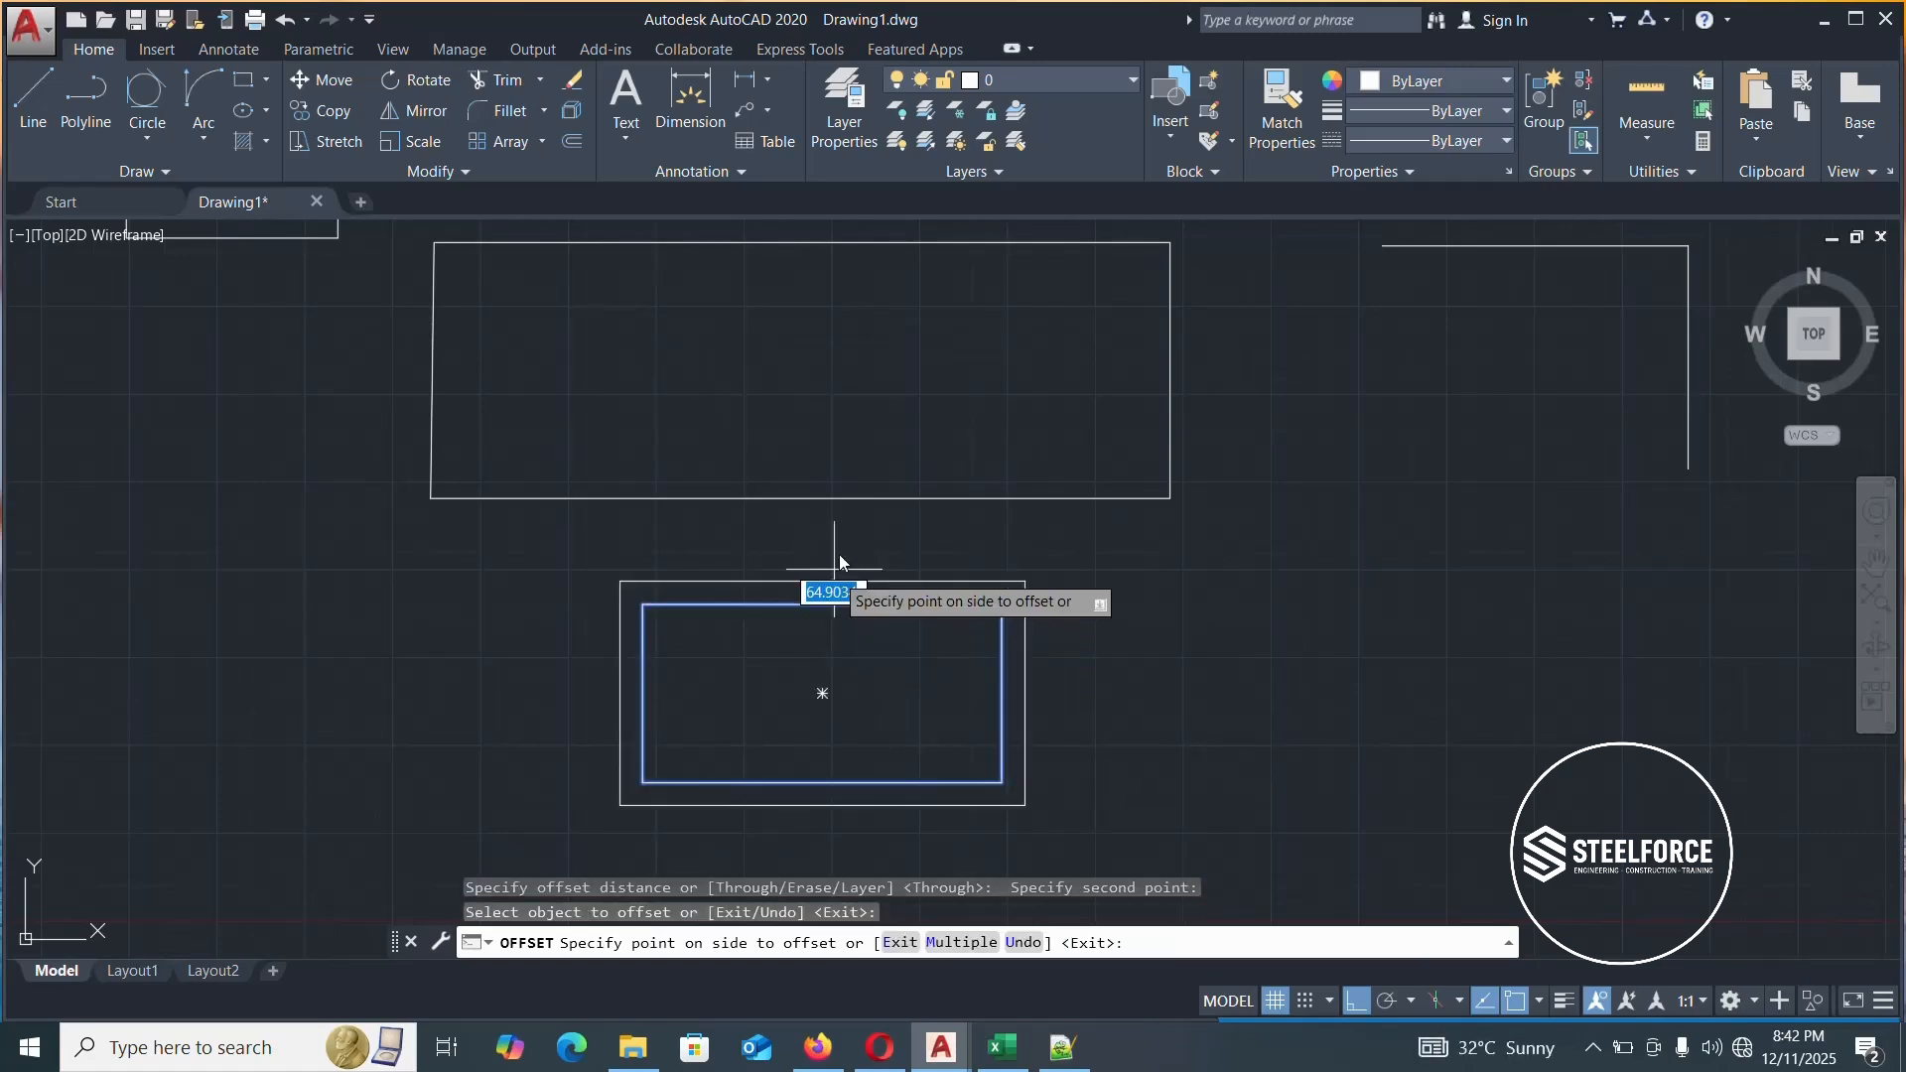
{"action": "left_click", "coordinate": [844, 531]}
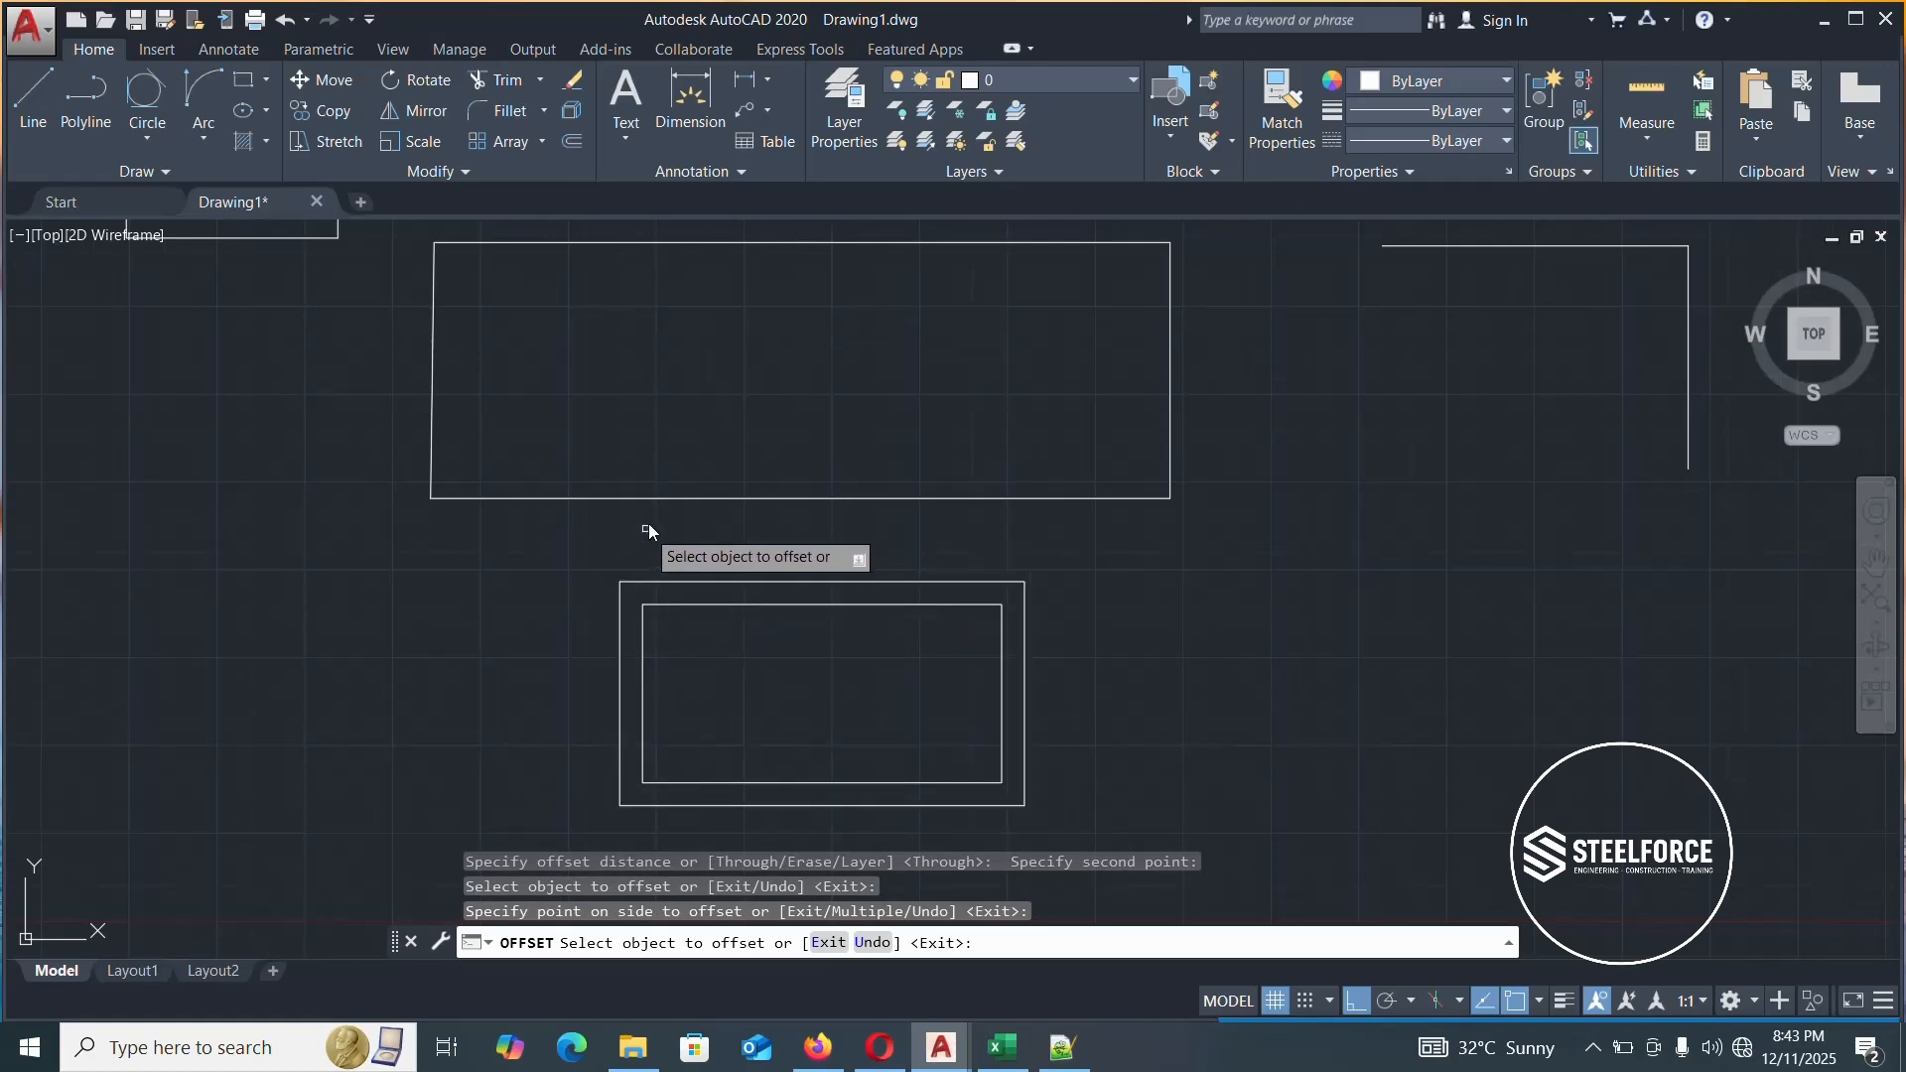
Offset each of the large rectangle's four separate lines outward by the same distance of about 65 units
{"action": "scroll", "coordinate": [711, 367], "scroll_direction": "down", "scroll_amount": 2}
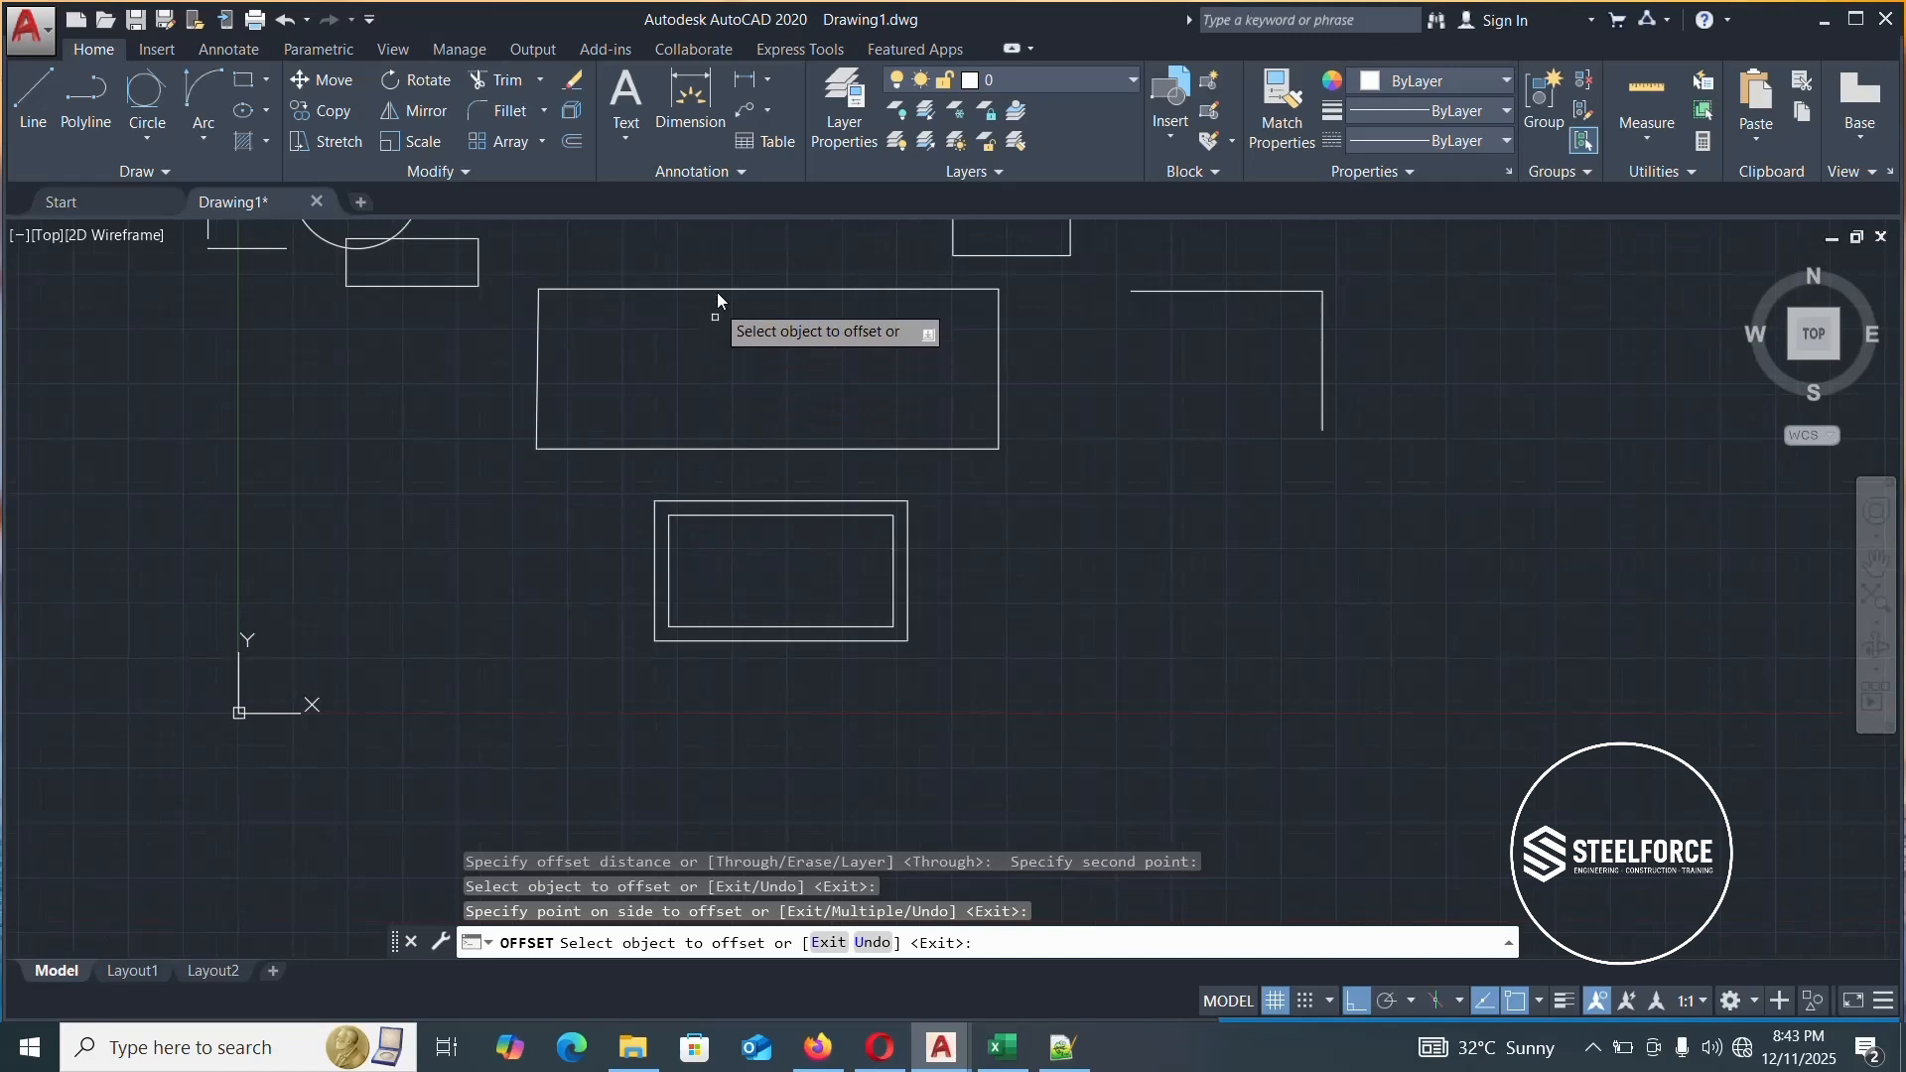
{"action": "left_click", "coordinate": [731, 289]}
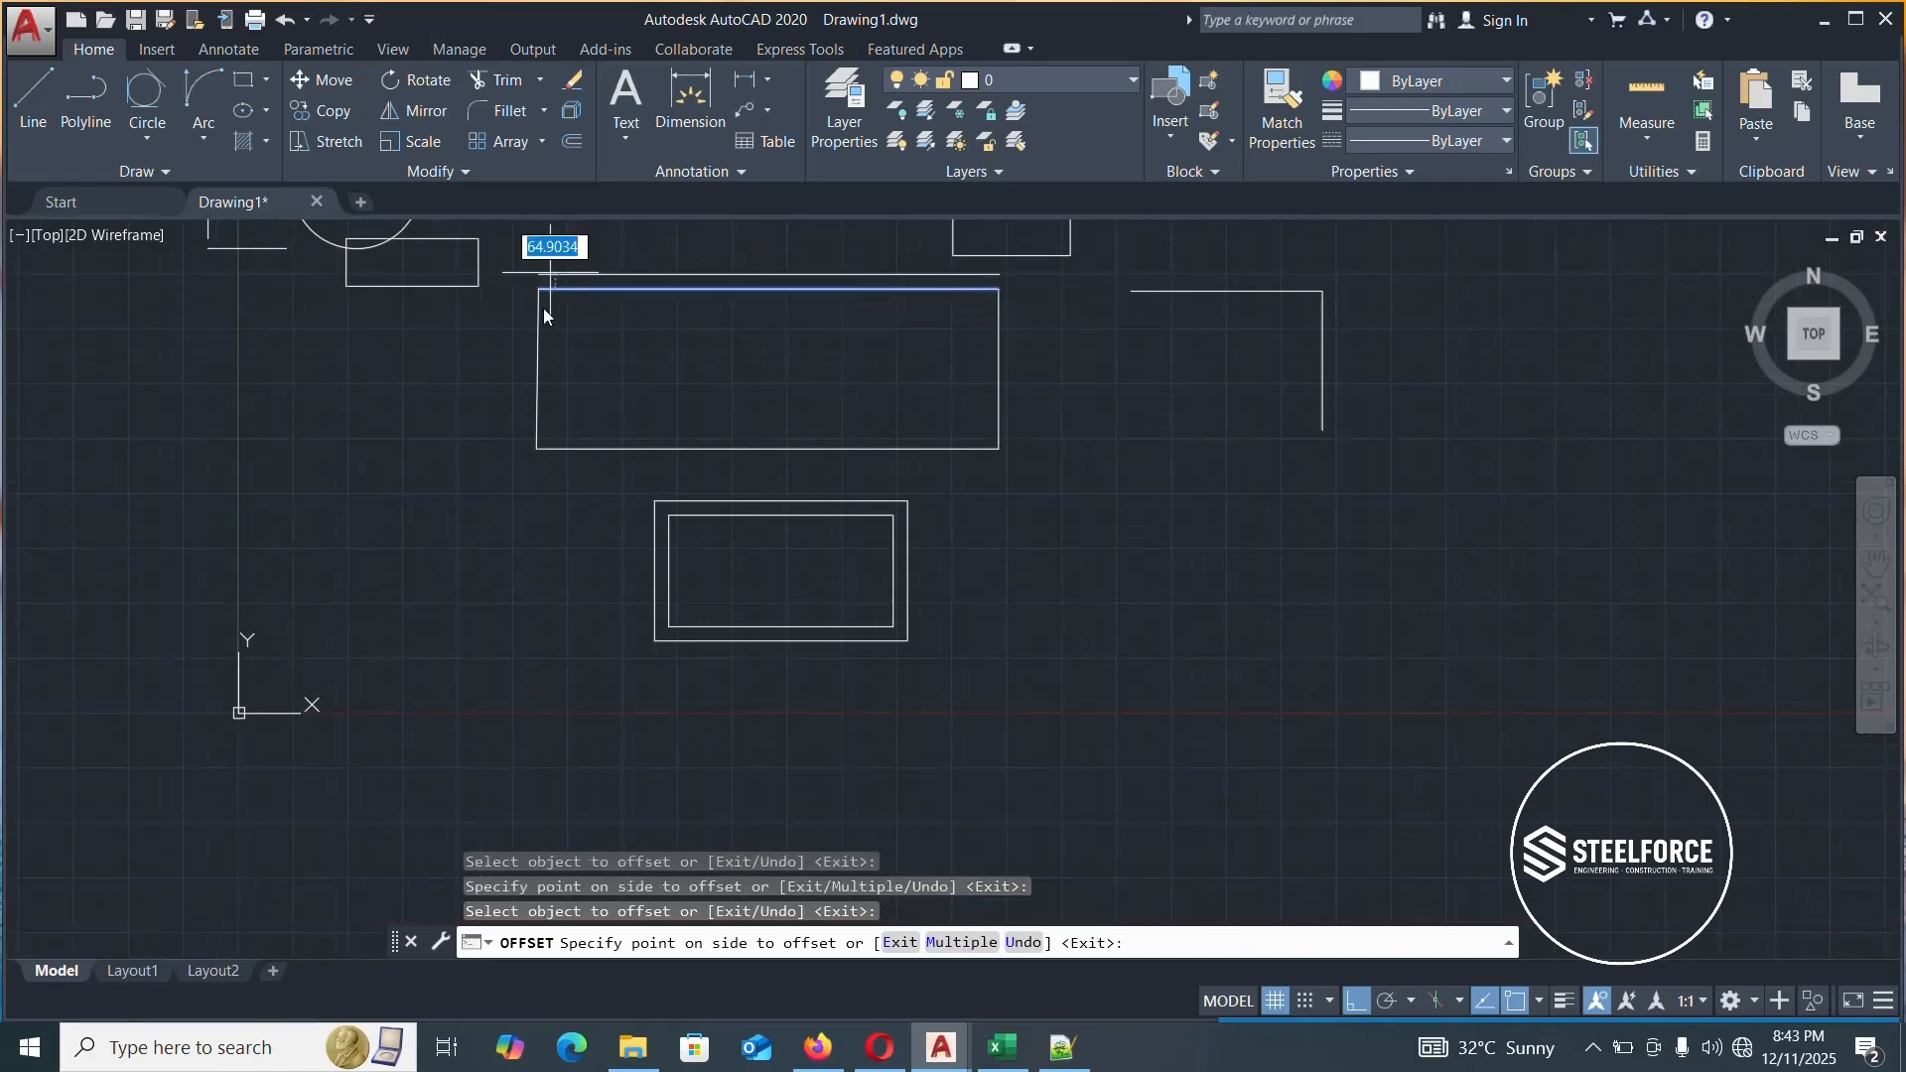
{"action": "left_click", "coordinate": [700, 235]}
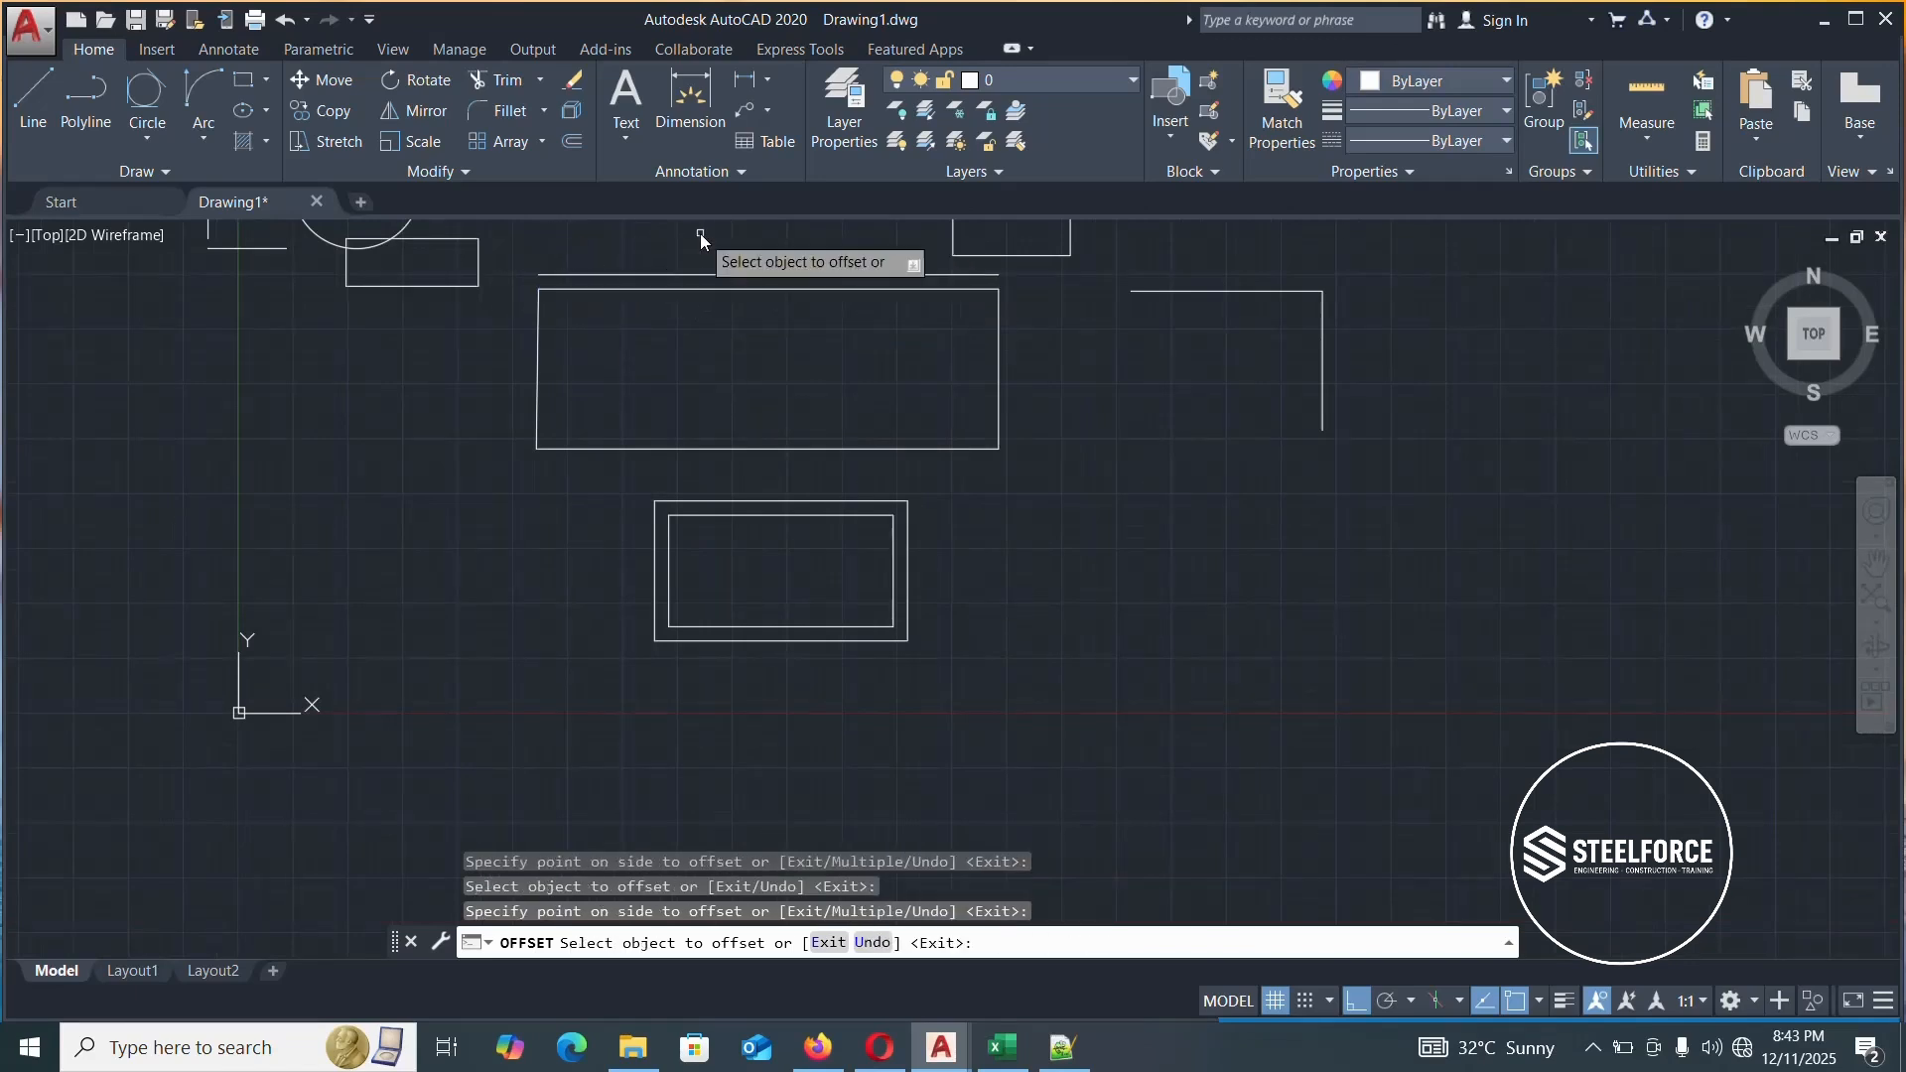
{"action": "left_click", "coordinate": [999, 342]}
{"action": "left_click", "coordinate": [1040, 340]}
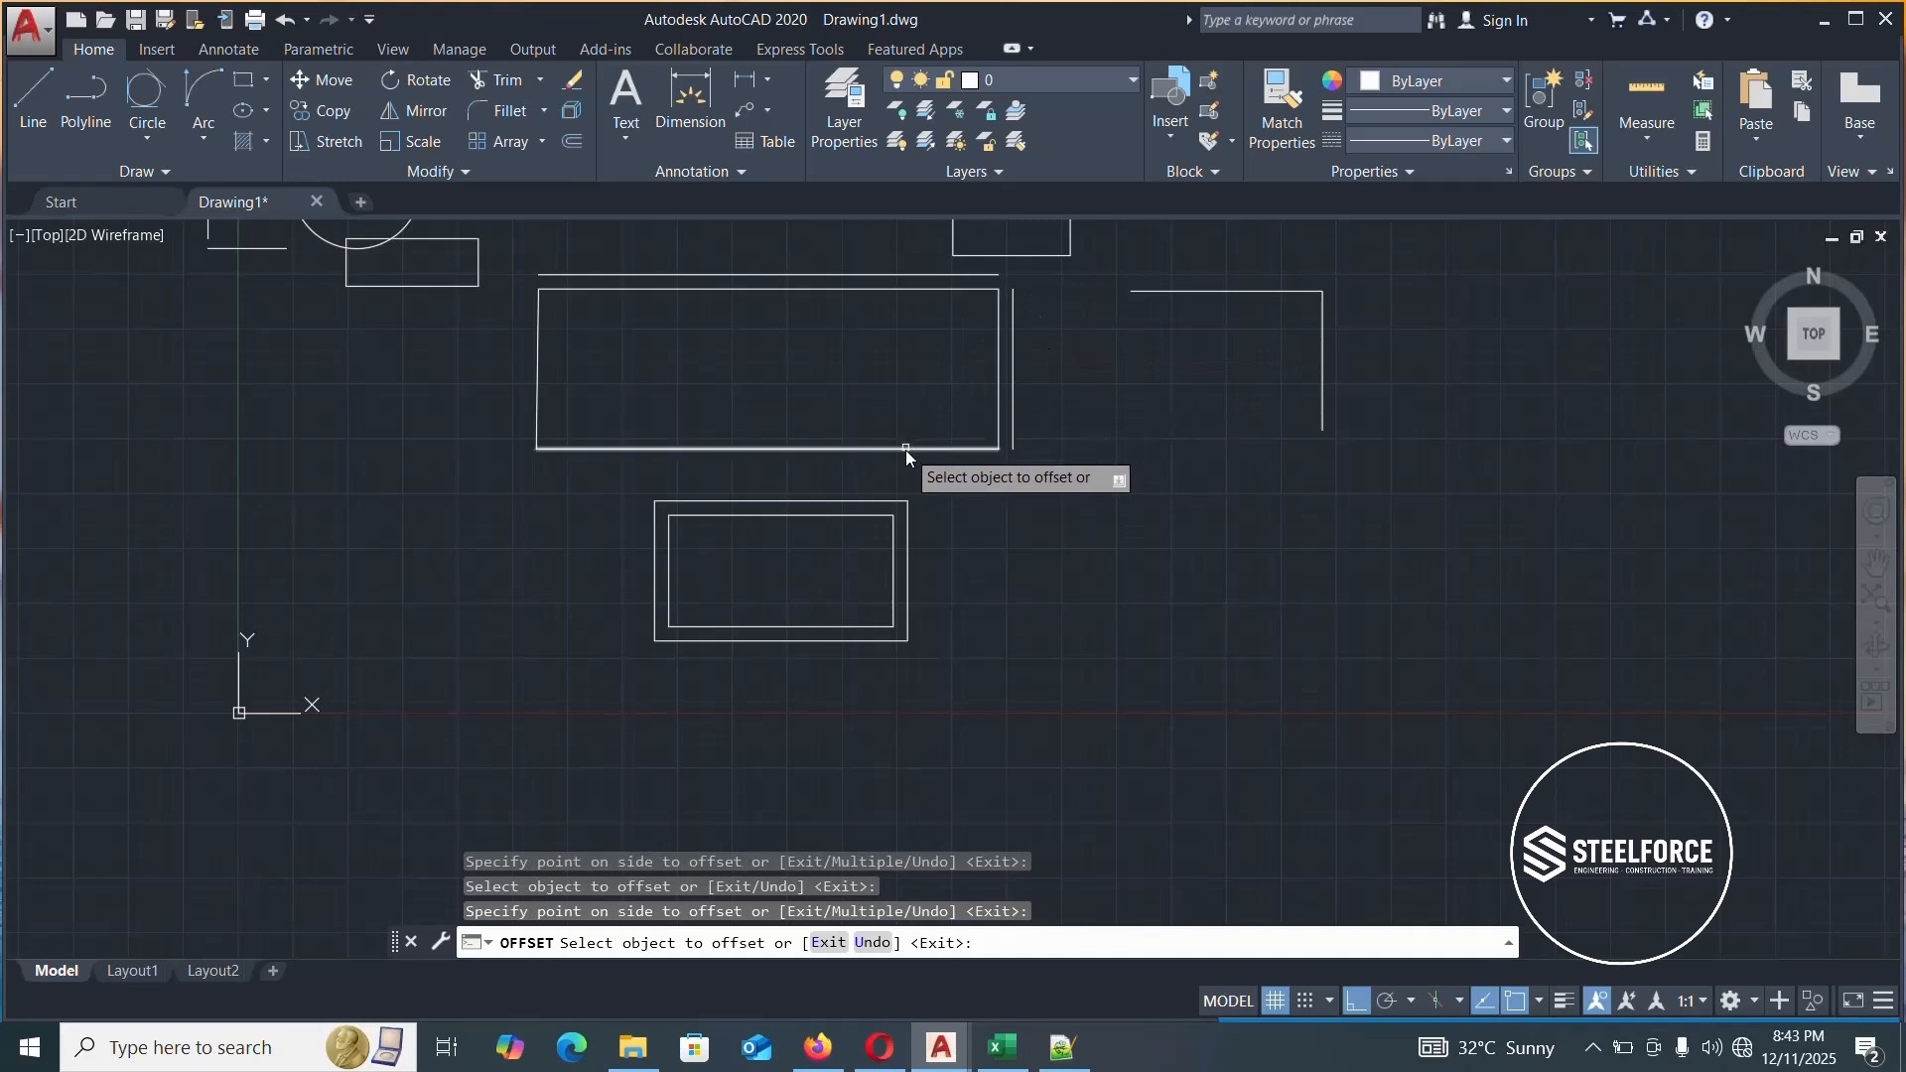
{"action": "left_click", "coordinate": [905, 450]}
{"action": "left_click", "coordinate": [905, 472]}
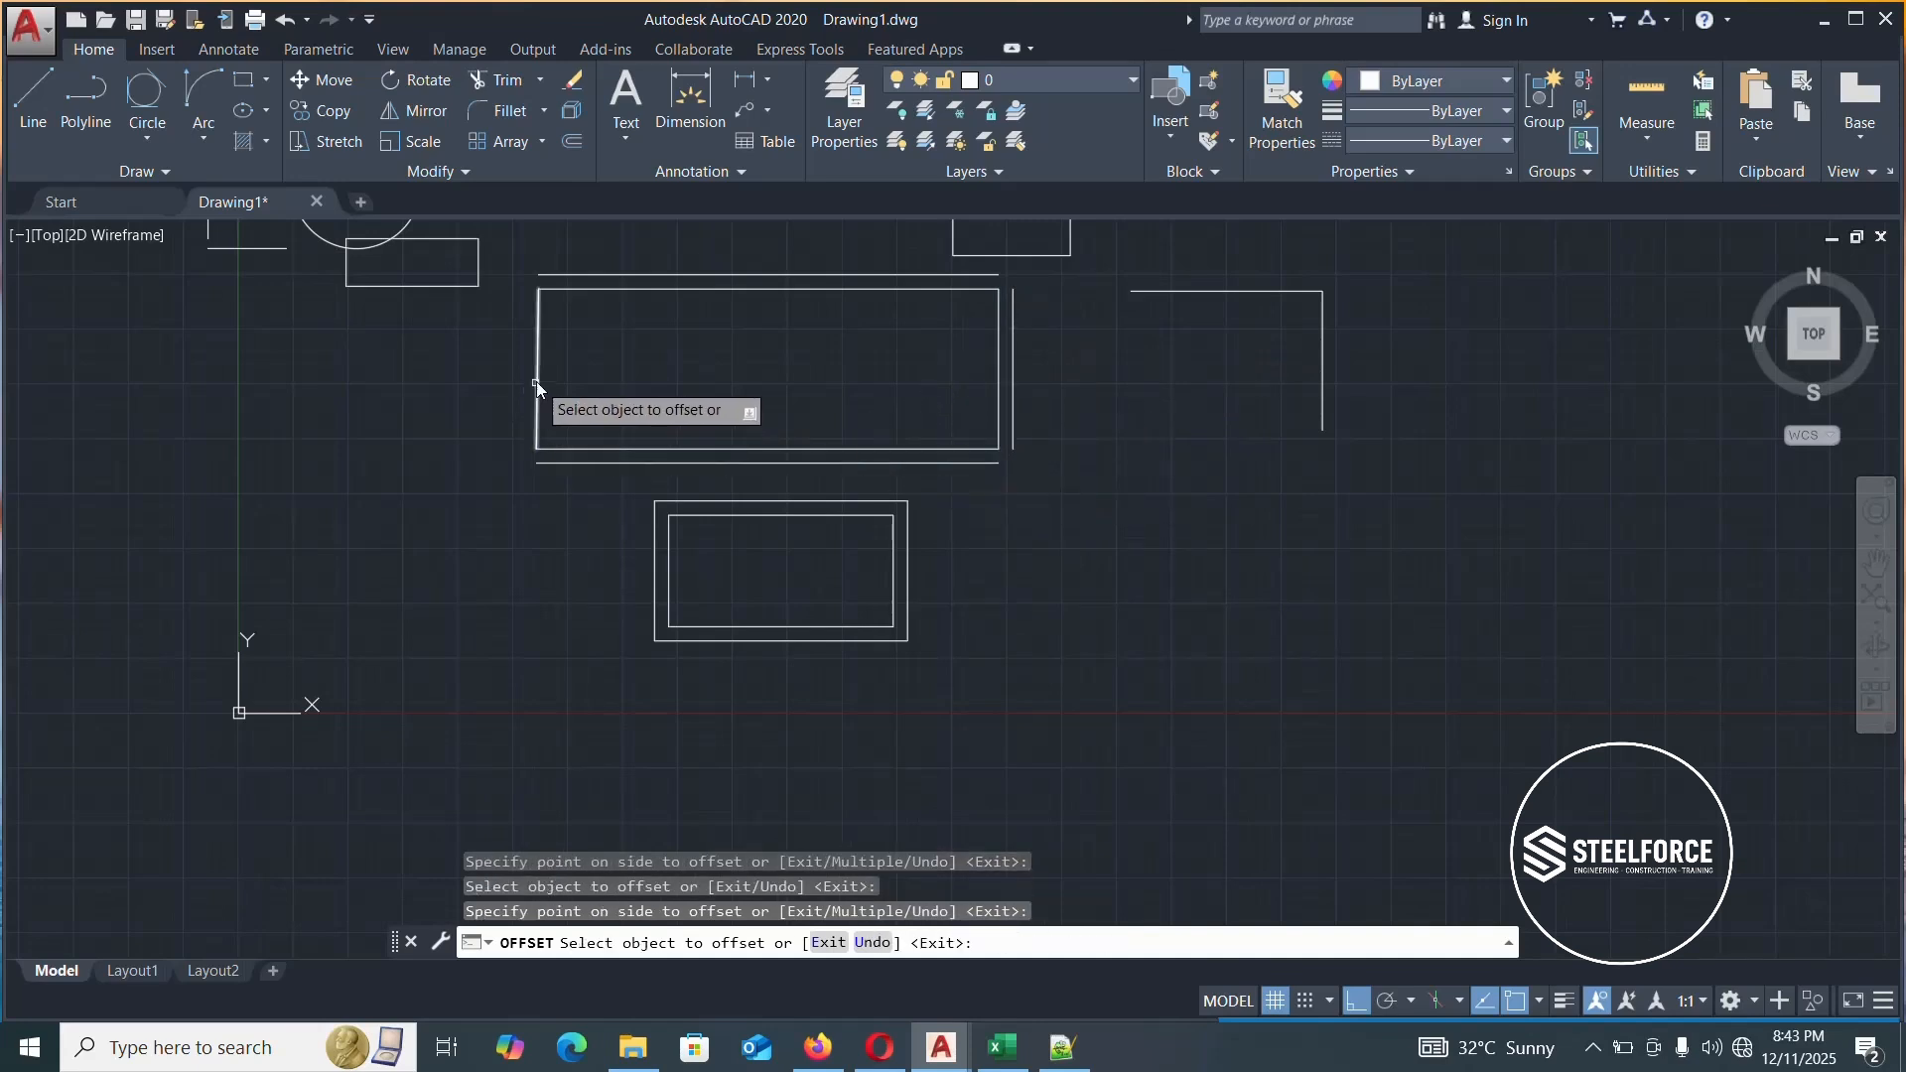
{"action": "left_click", "coordinate": [536, 381]}
{"action": "left_click", "coordinate": [506, 377]}
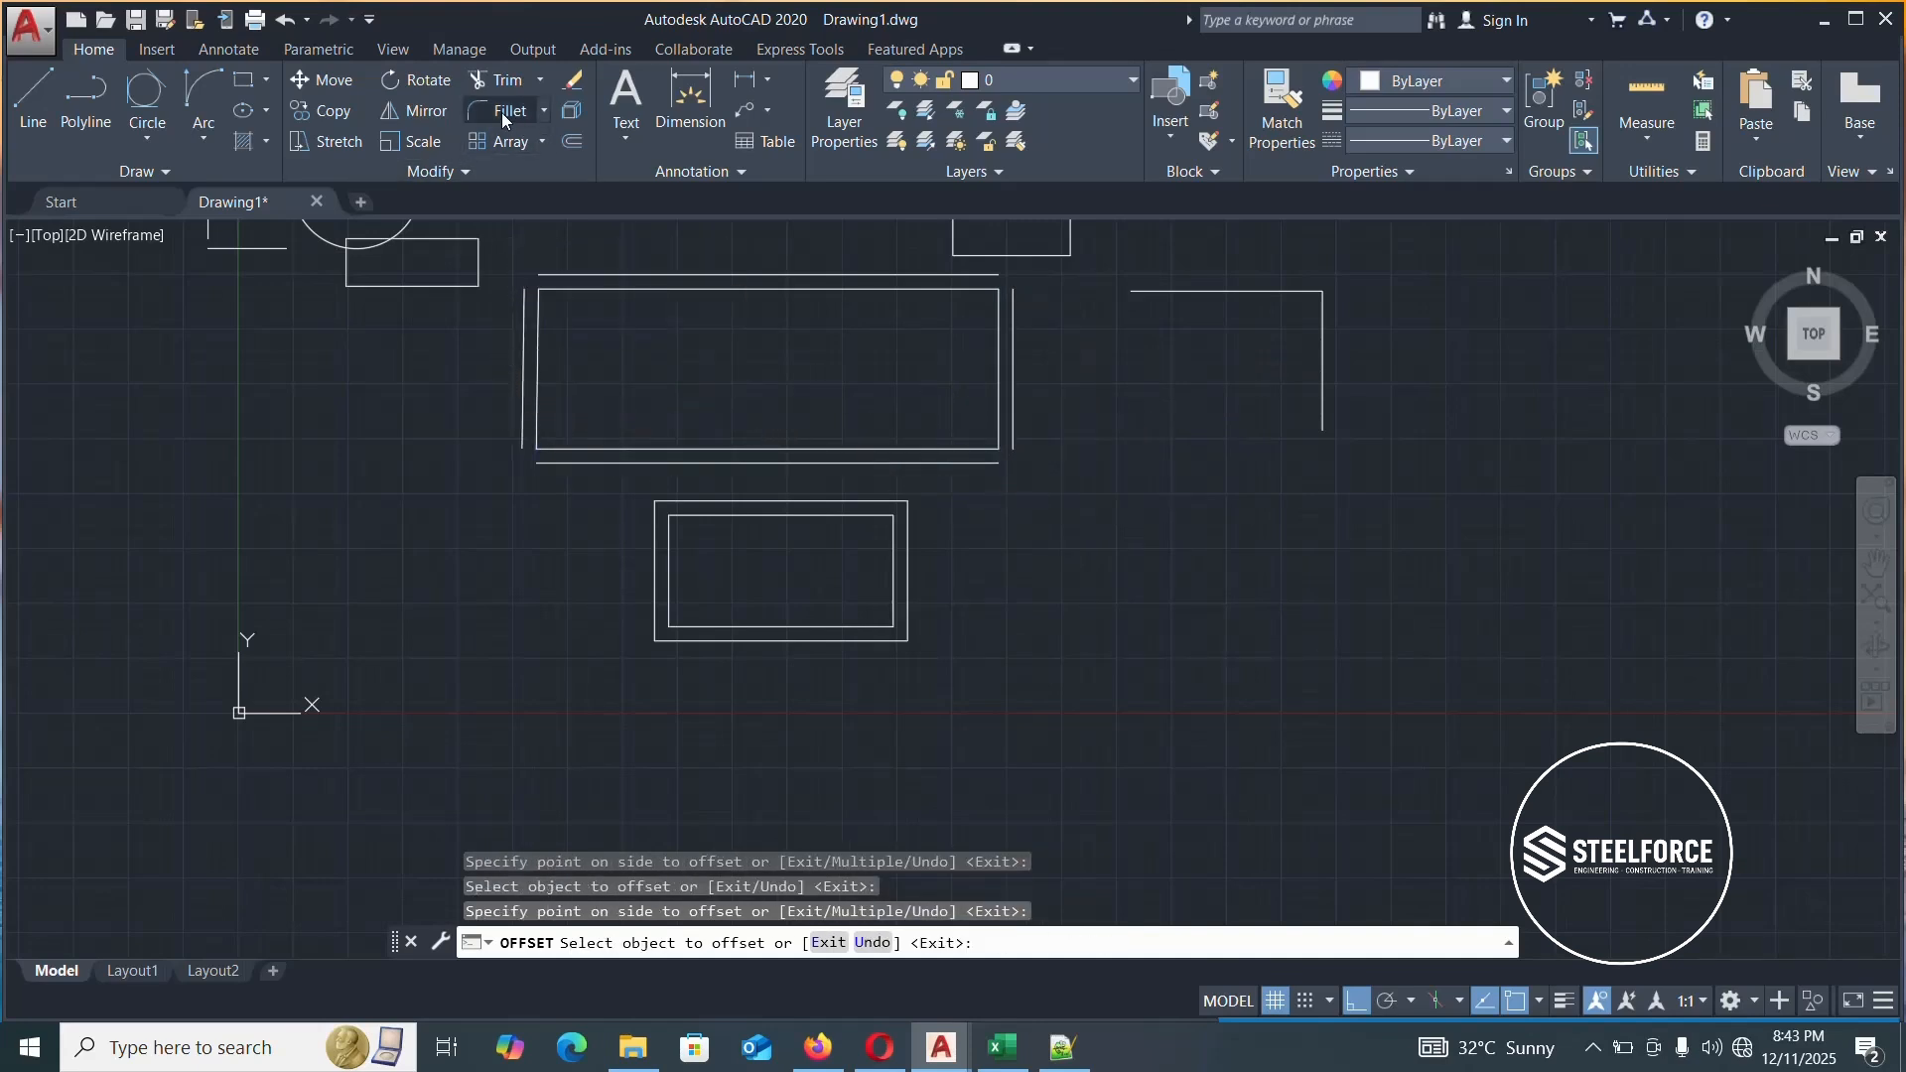
{"action": "left_click", "coordinate": [502, 111]}
{"action": "left_click", "coordinate": [552, 275]}
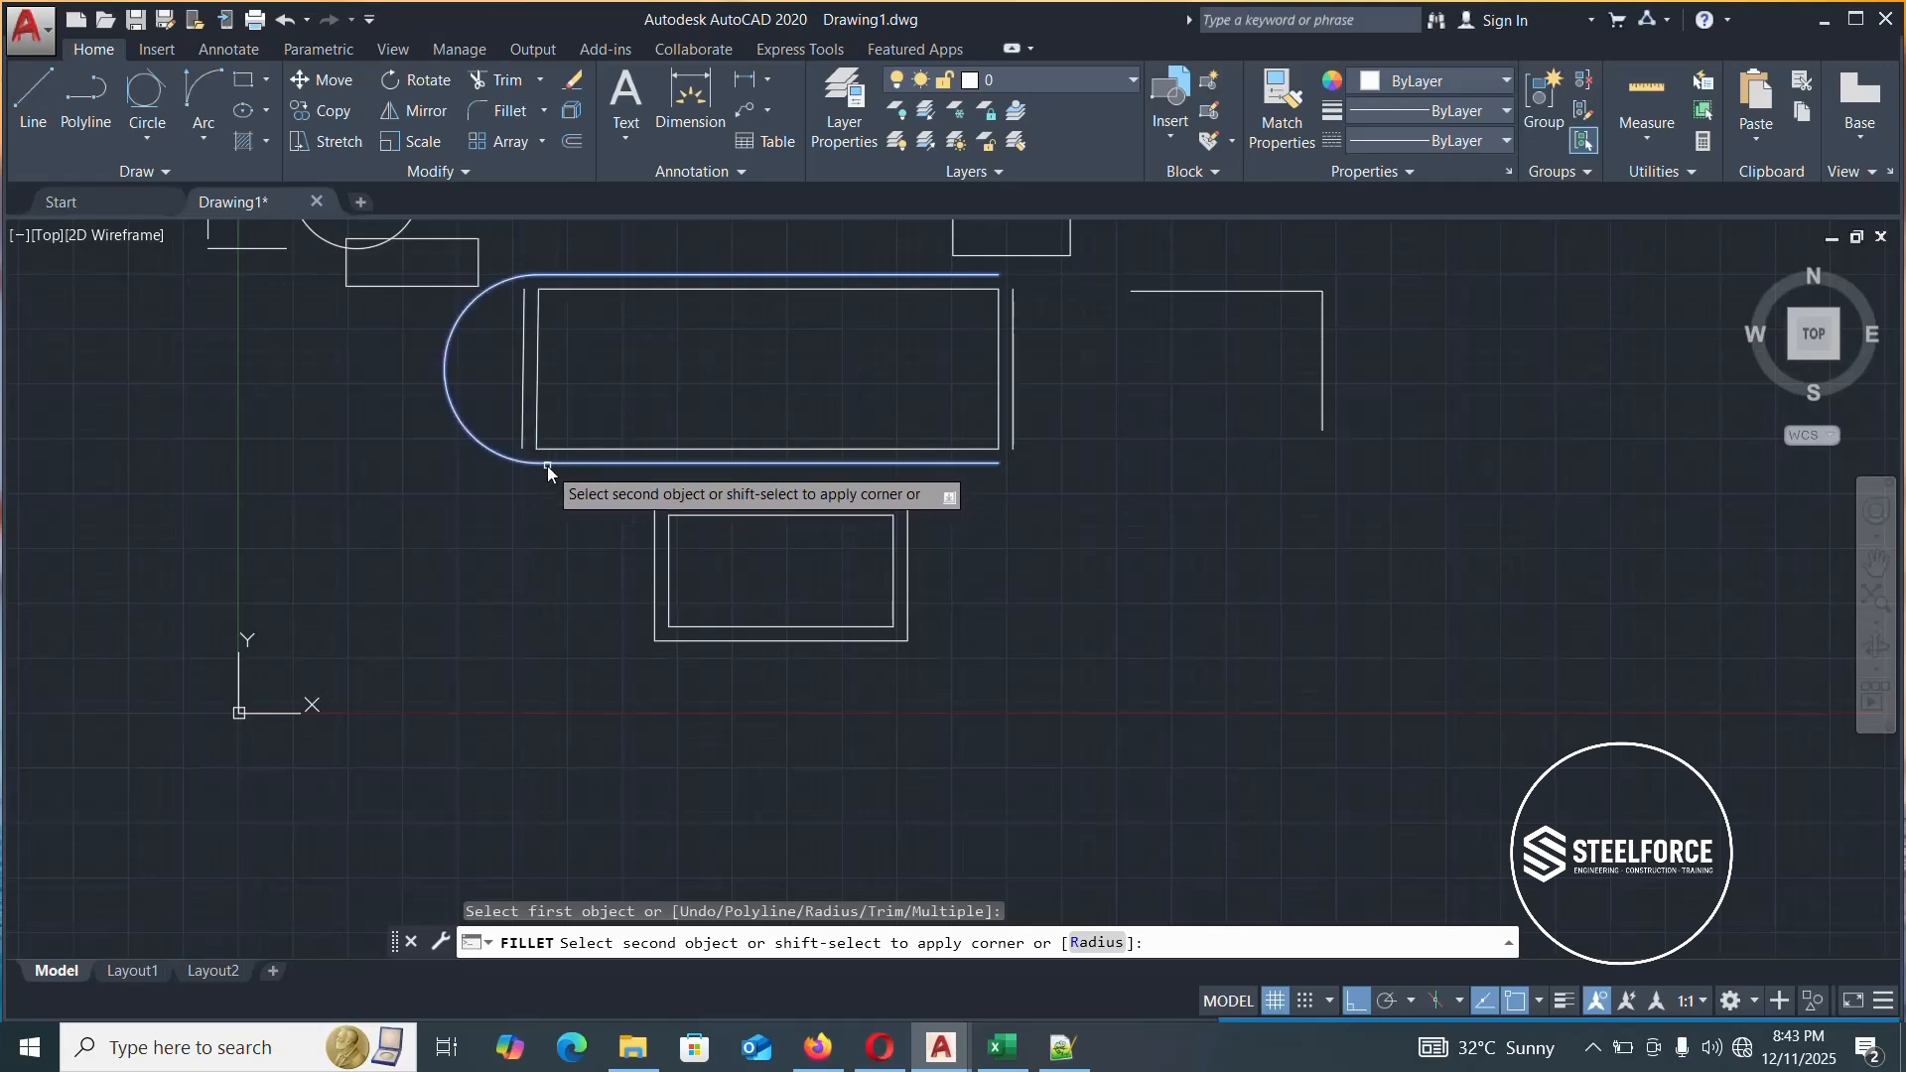
{"action": "key", "text": "Escape"}
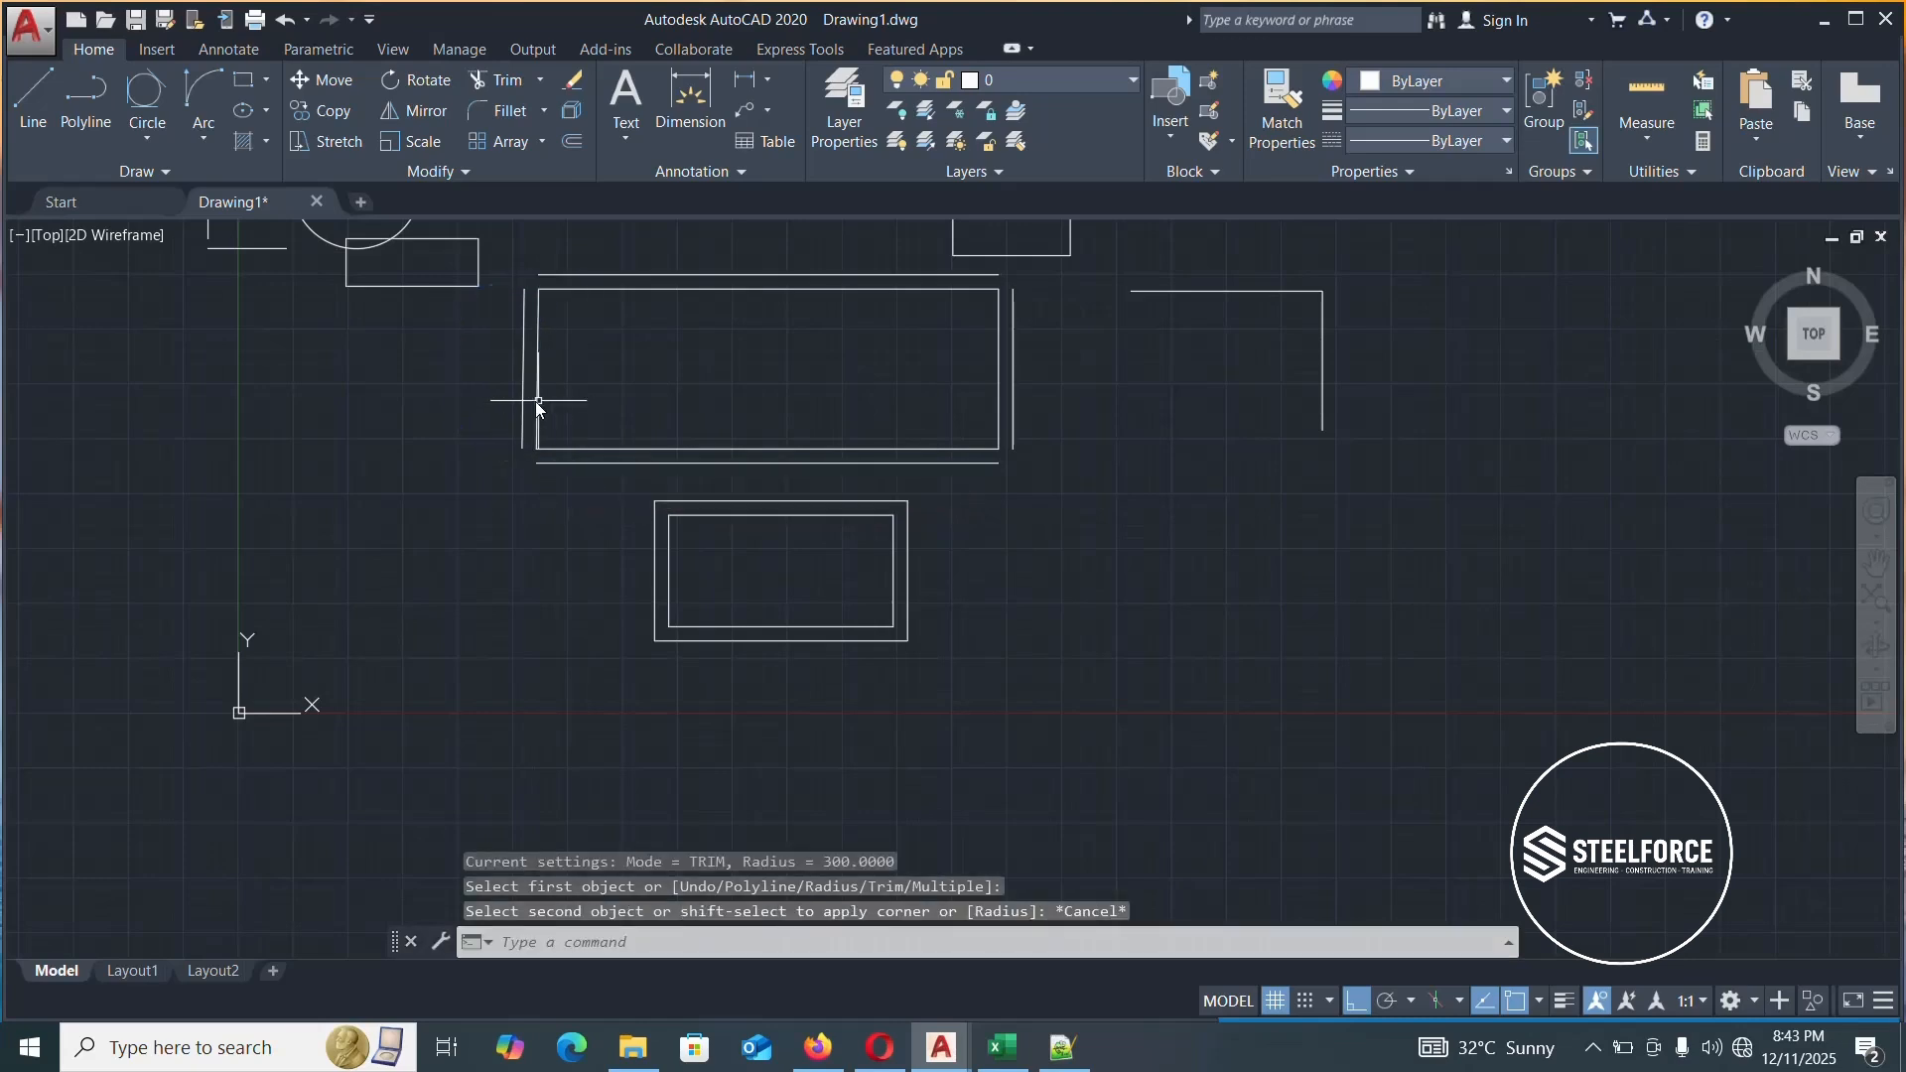
Stretch the ends of the upper and left offset lines until they meet at the large rectangle's outer upper-left corner
{"action": "left_click", "coordinate": [568, 263]}
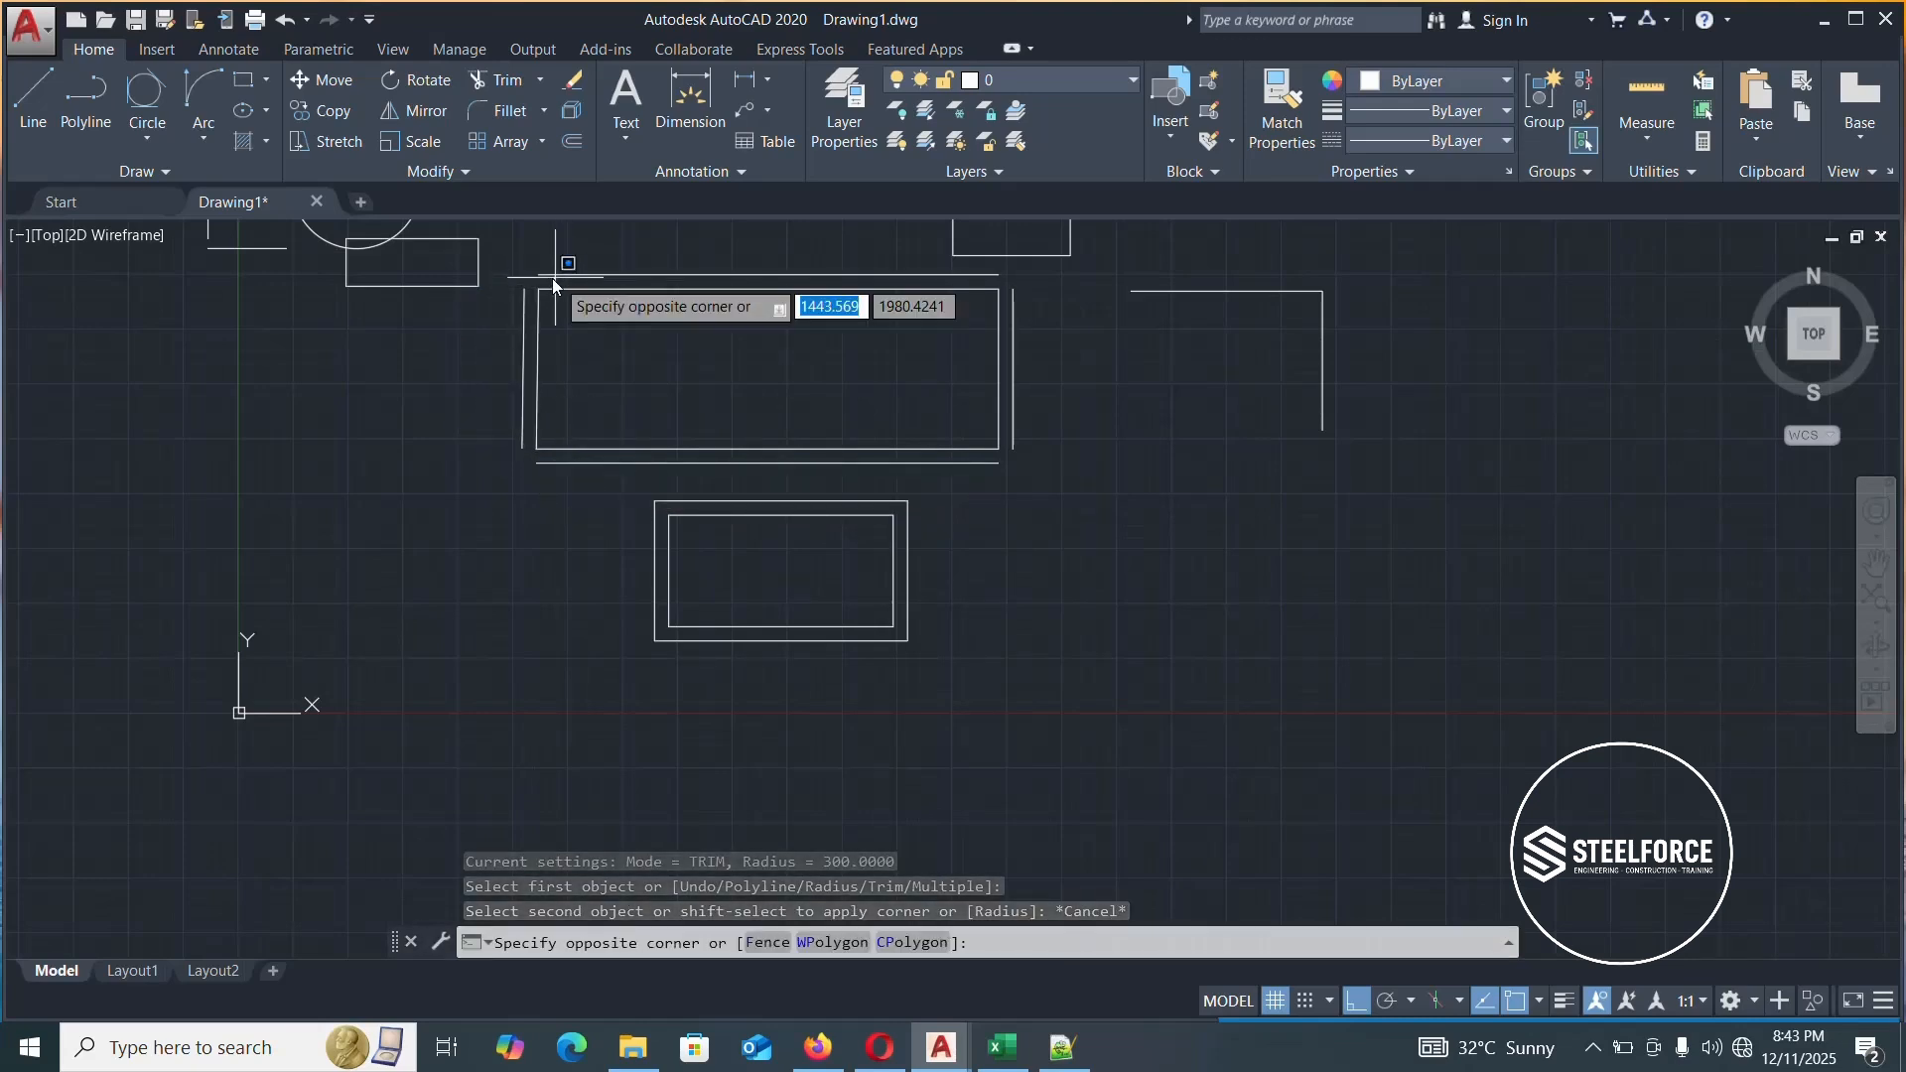
{"action": "left_click", "coordinate": [551, 278]}
{"action": "scroll", "coordinate": [541, 270], "scroll_direction": "up", "scroll_amount": 4}
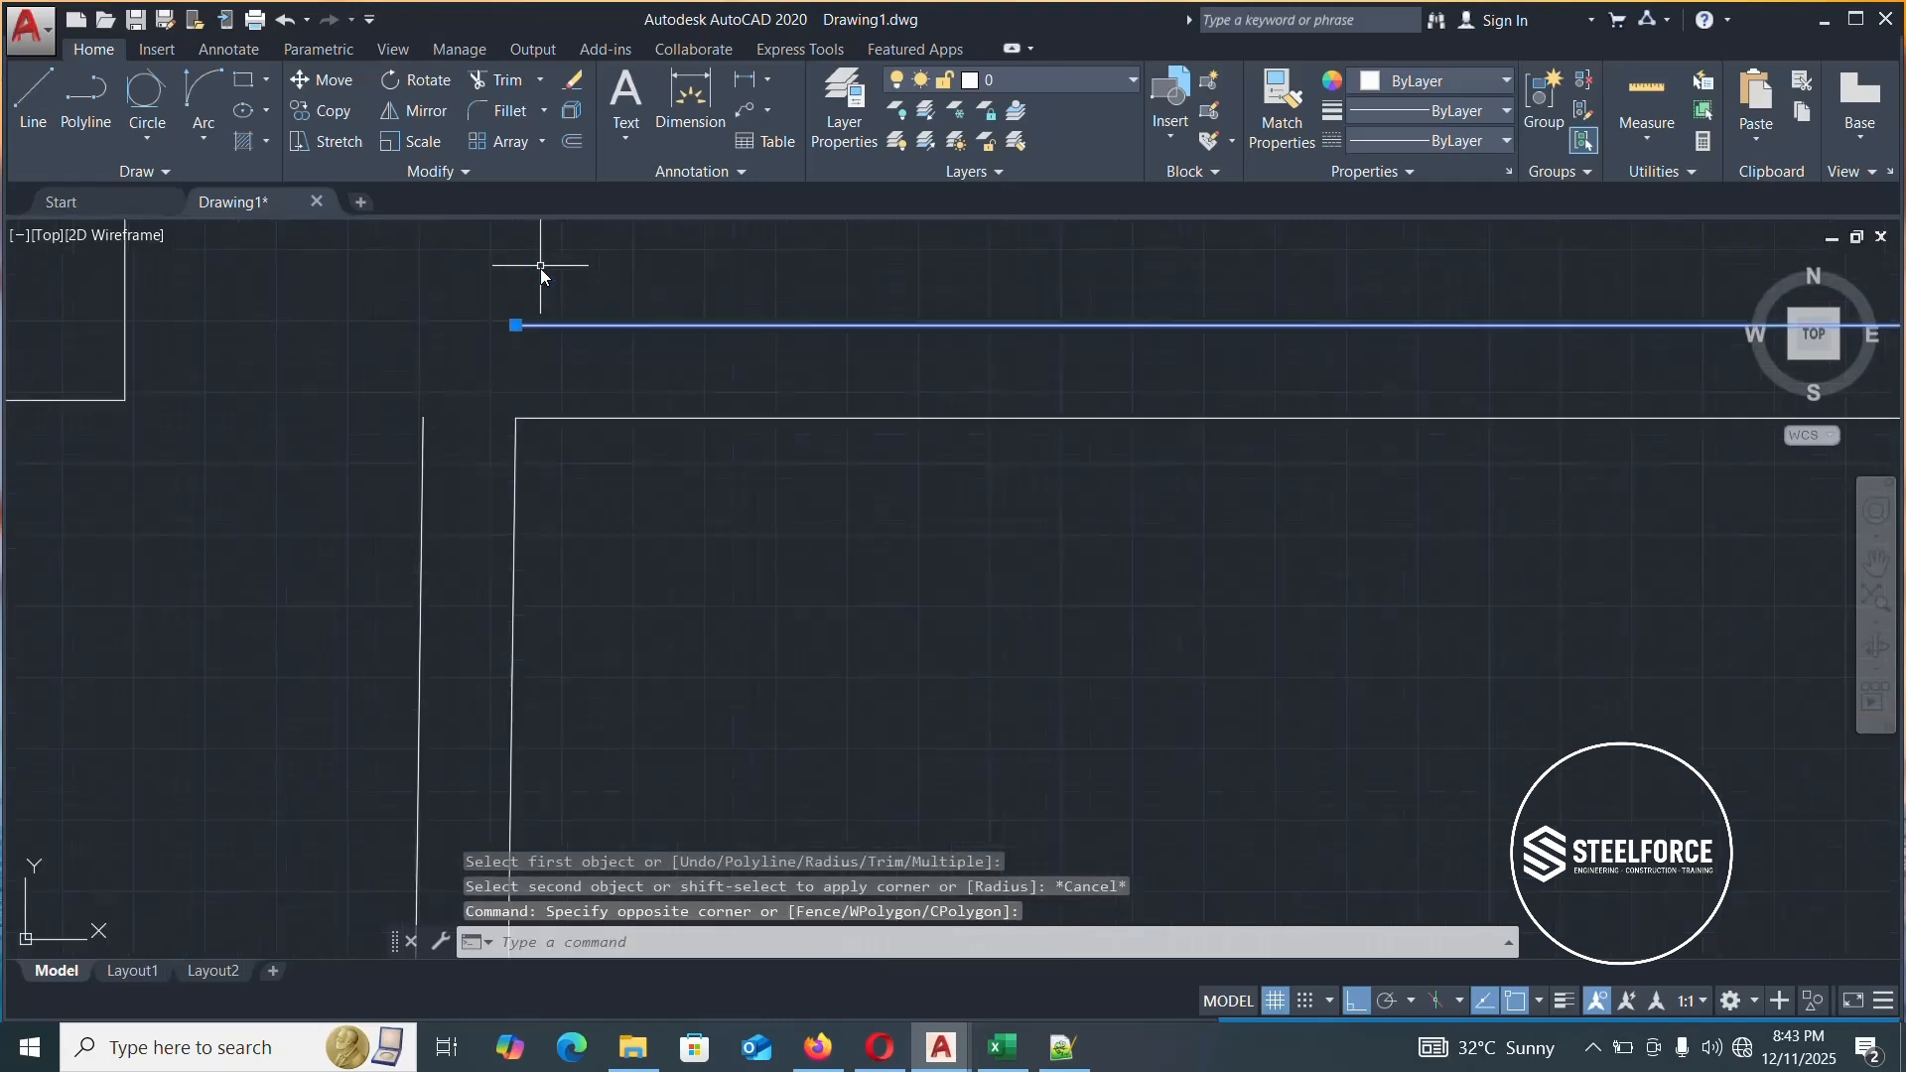
{"action": "left_click", "coordinate": [516, 326]}
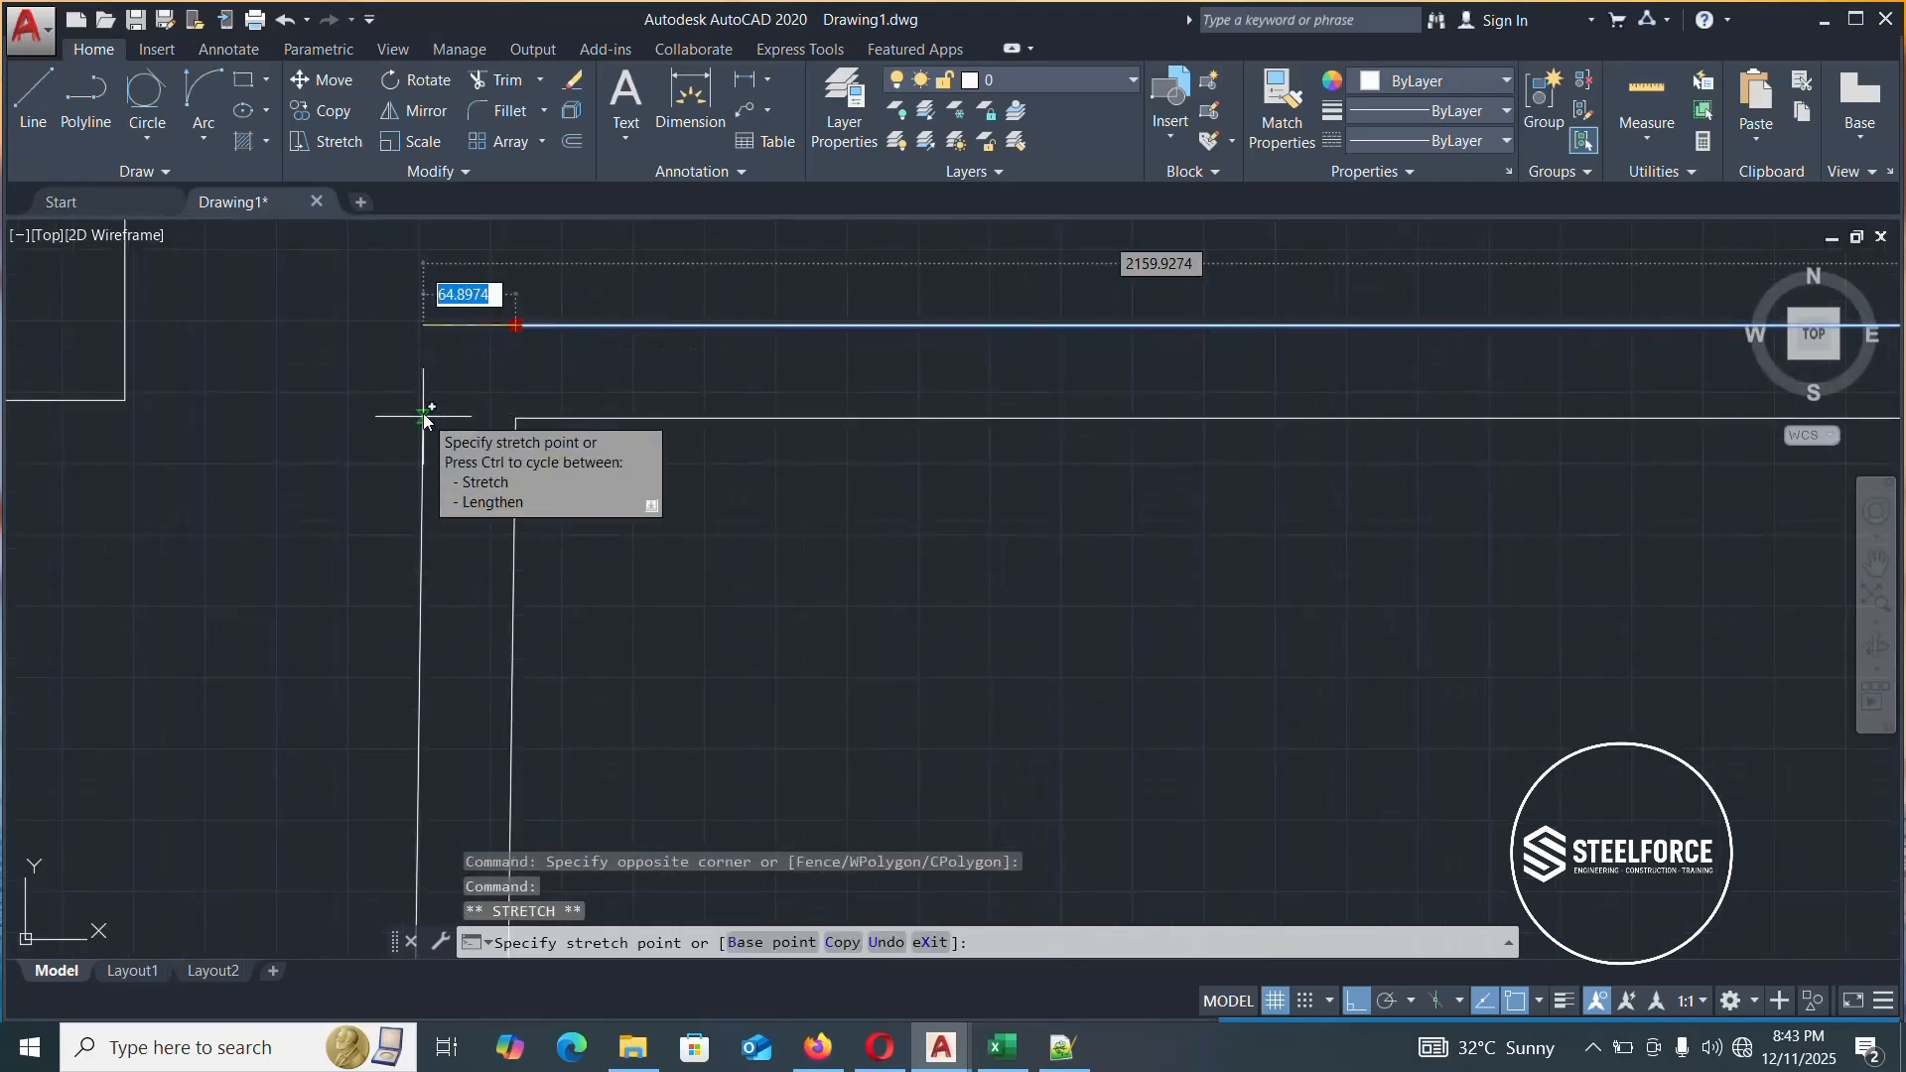
{"action": "left_click", "coordinate": [423, 337]}
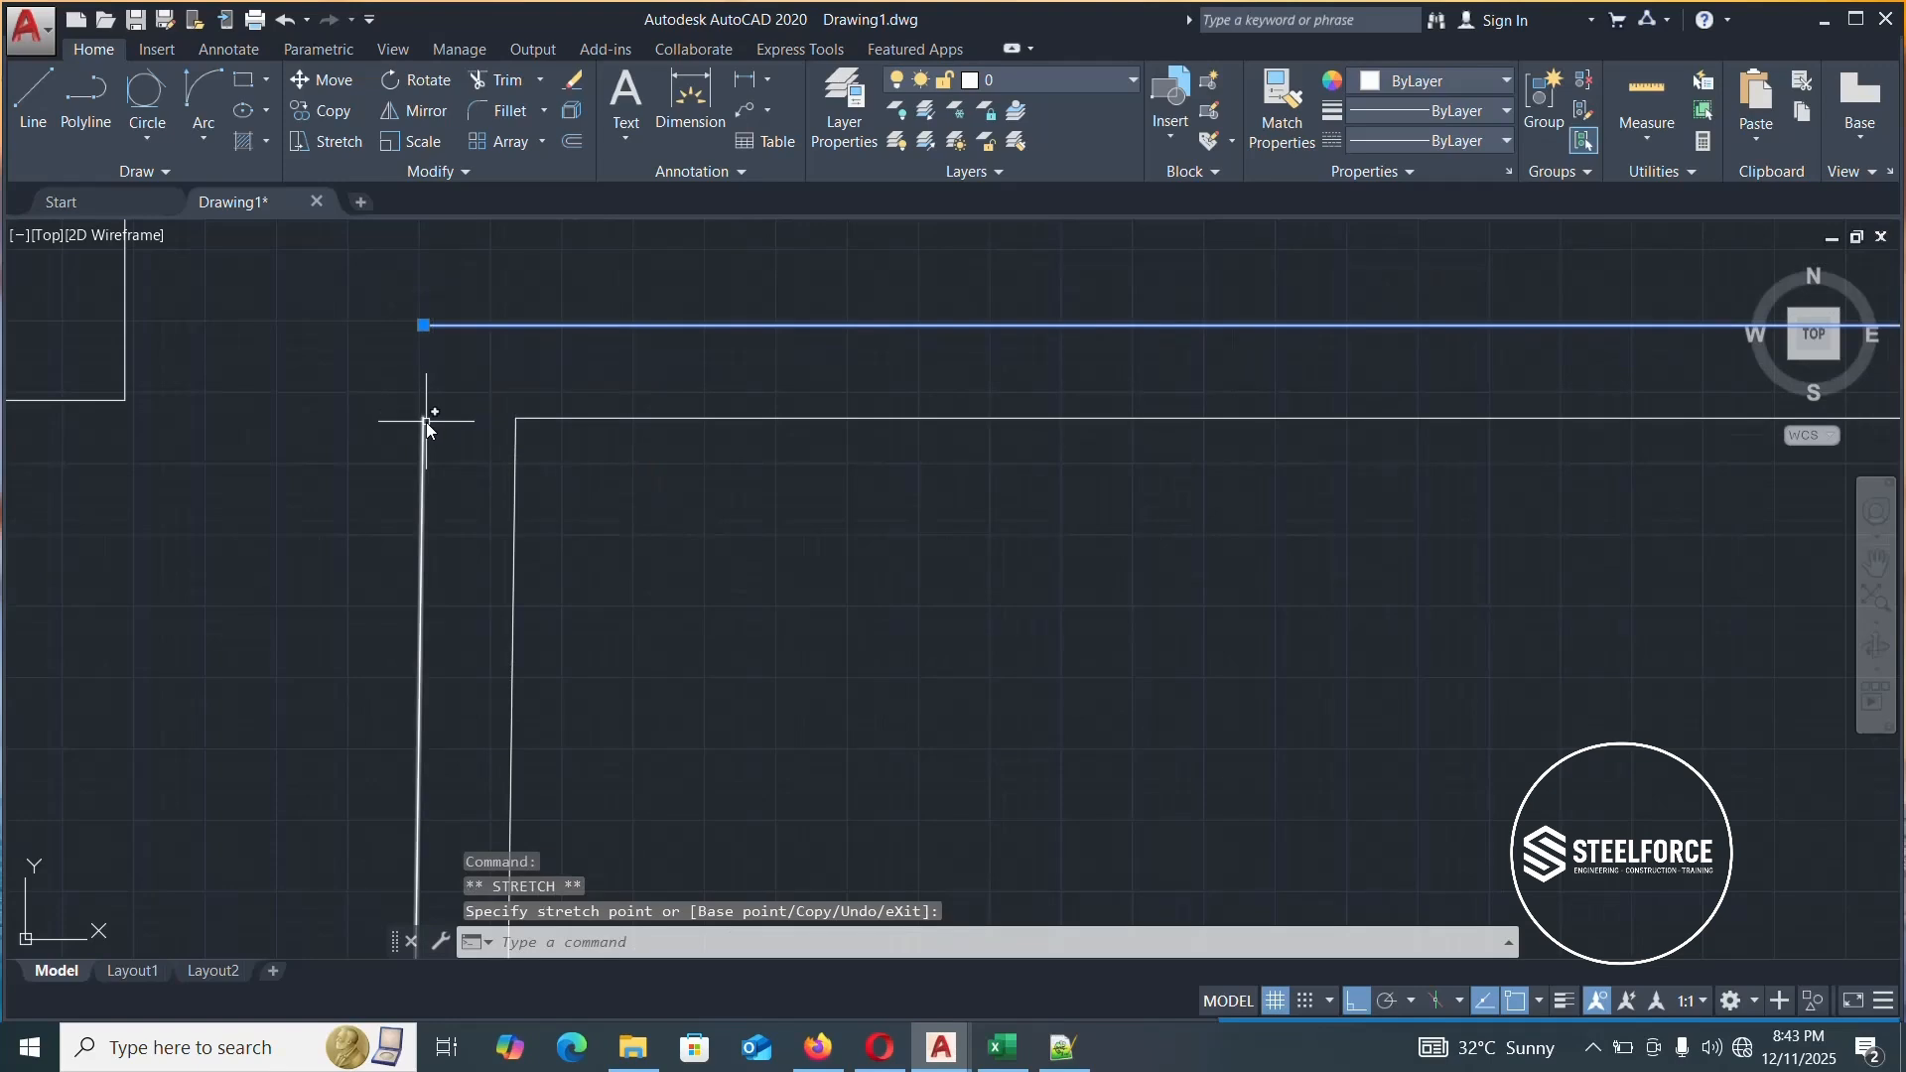
{"action": "left_click", "coordinate": [425, 427]}
{"action": "left_click", "coordinate": [424, 417]}
{"action": "left_click", "coordinate": [424, 325]}
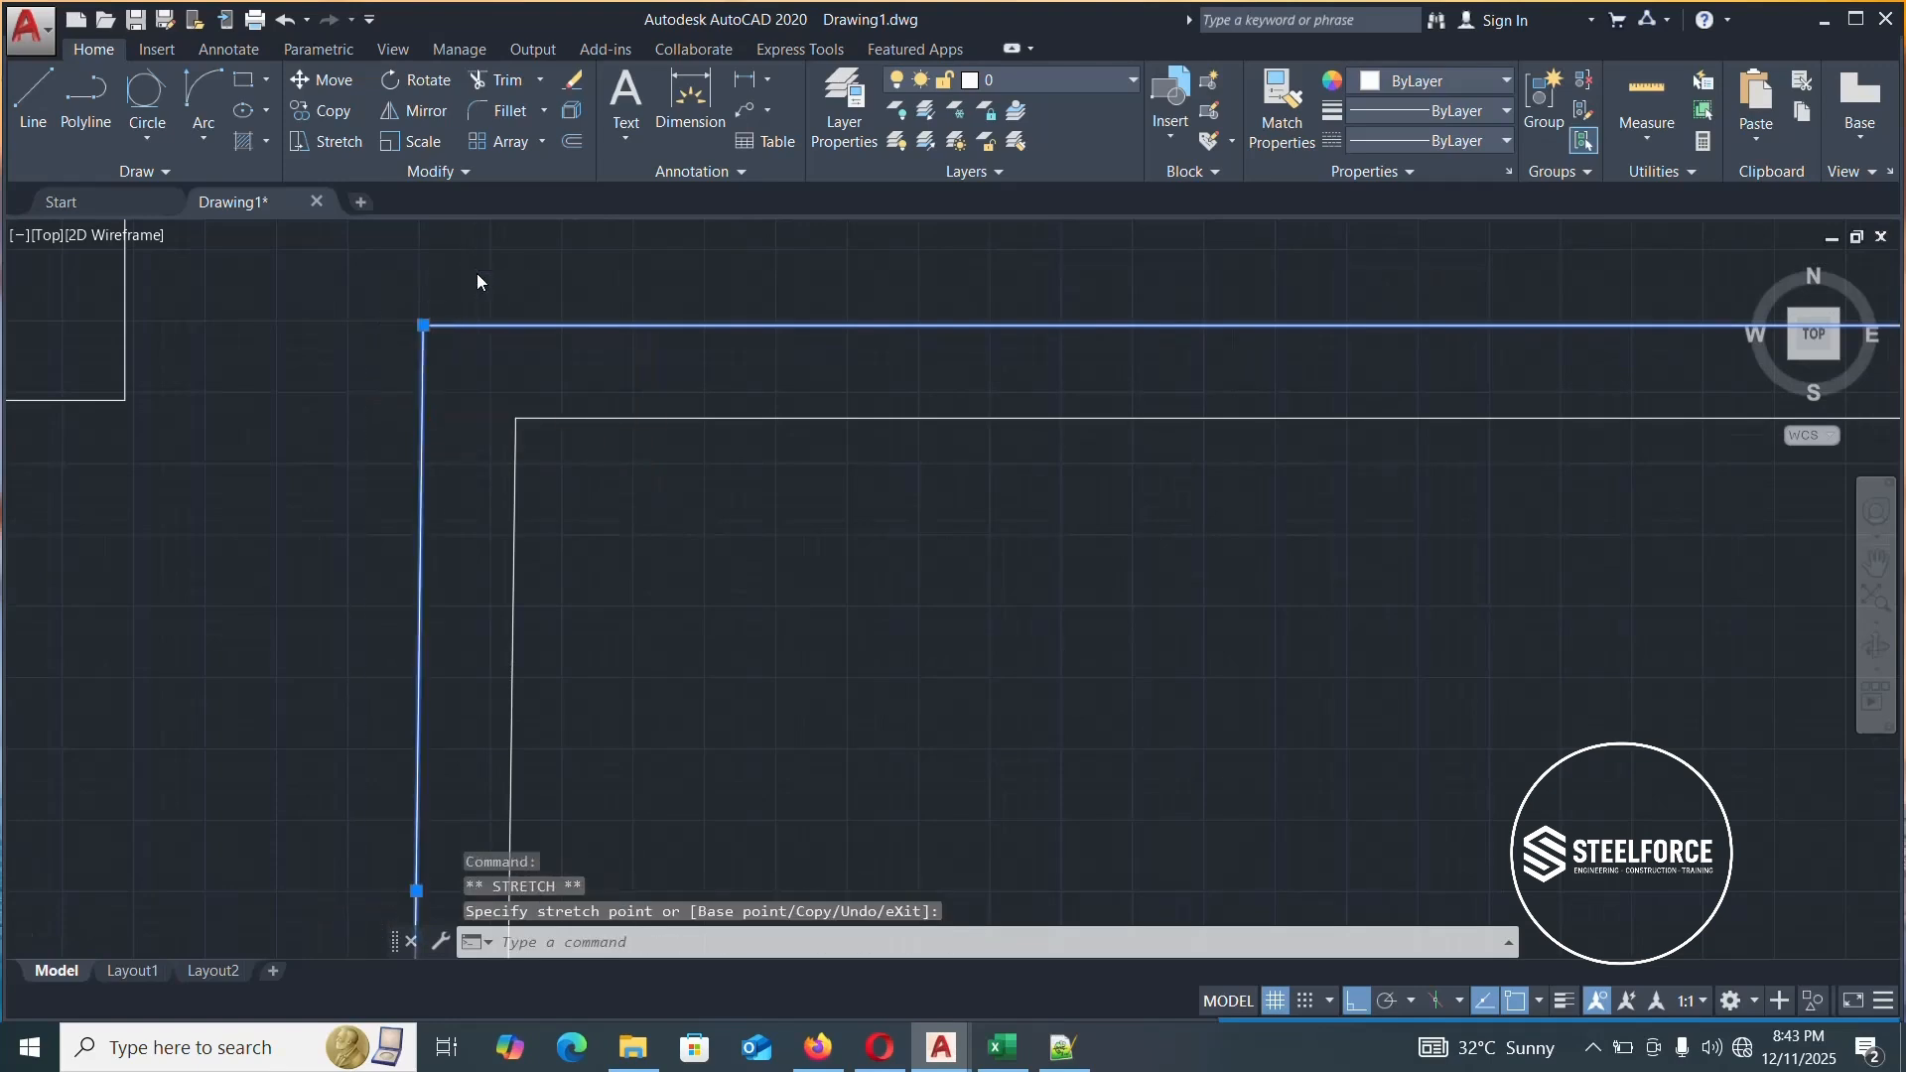
{"action": "scroll", "coordinate": [494, 274], "scroll_direction": "down", "scroll_amount": 2}
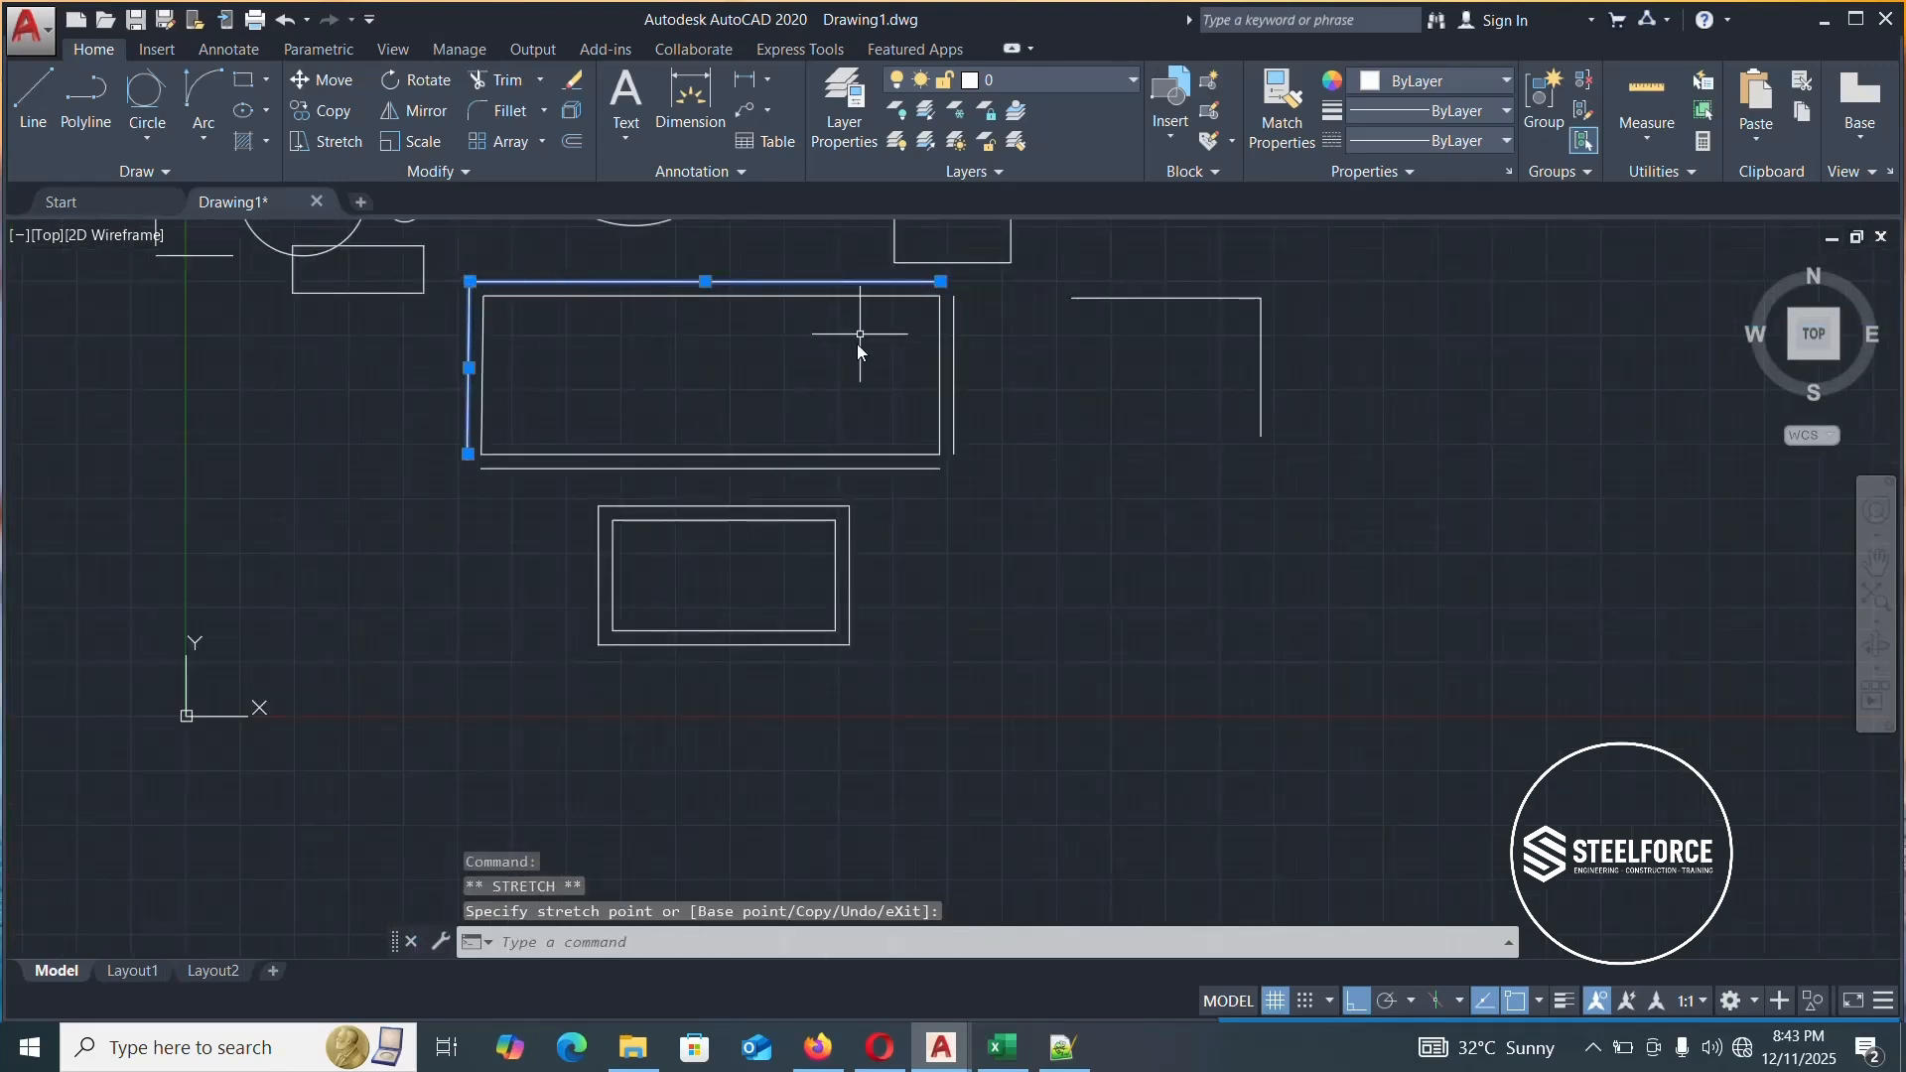
{"action": "key", "text": "Escape"}
{"action": "key", "text": "Escape"}
Delete the four offset lines around the large rectangle
{"action": "left_click", "coordinate": [914, 283]}
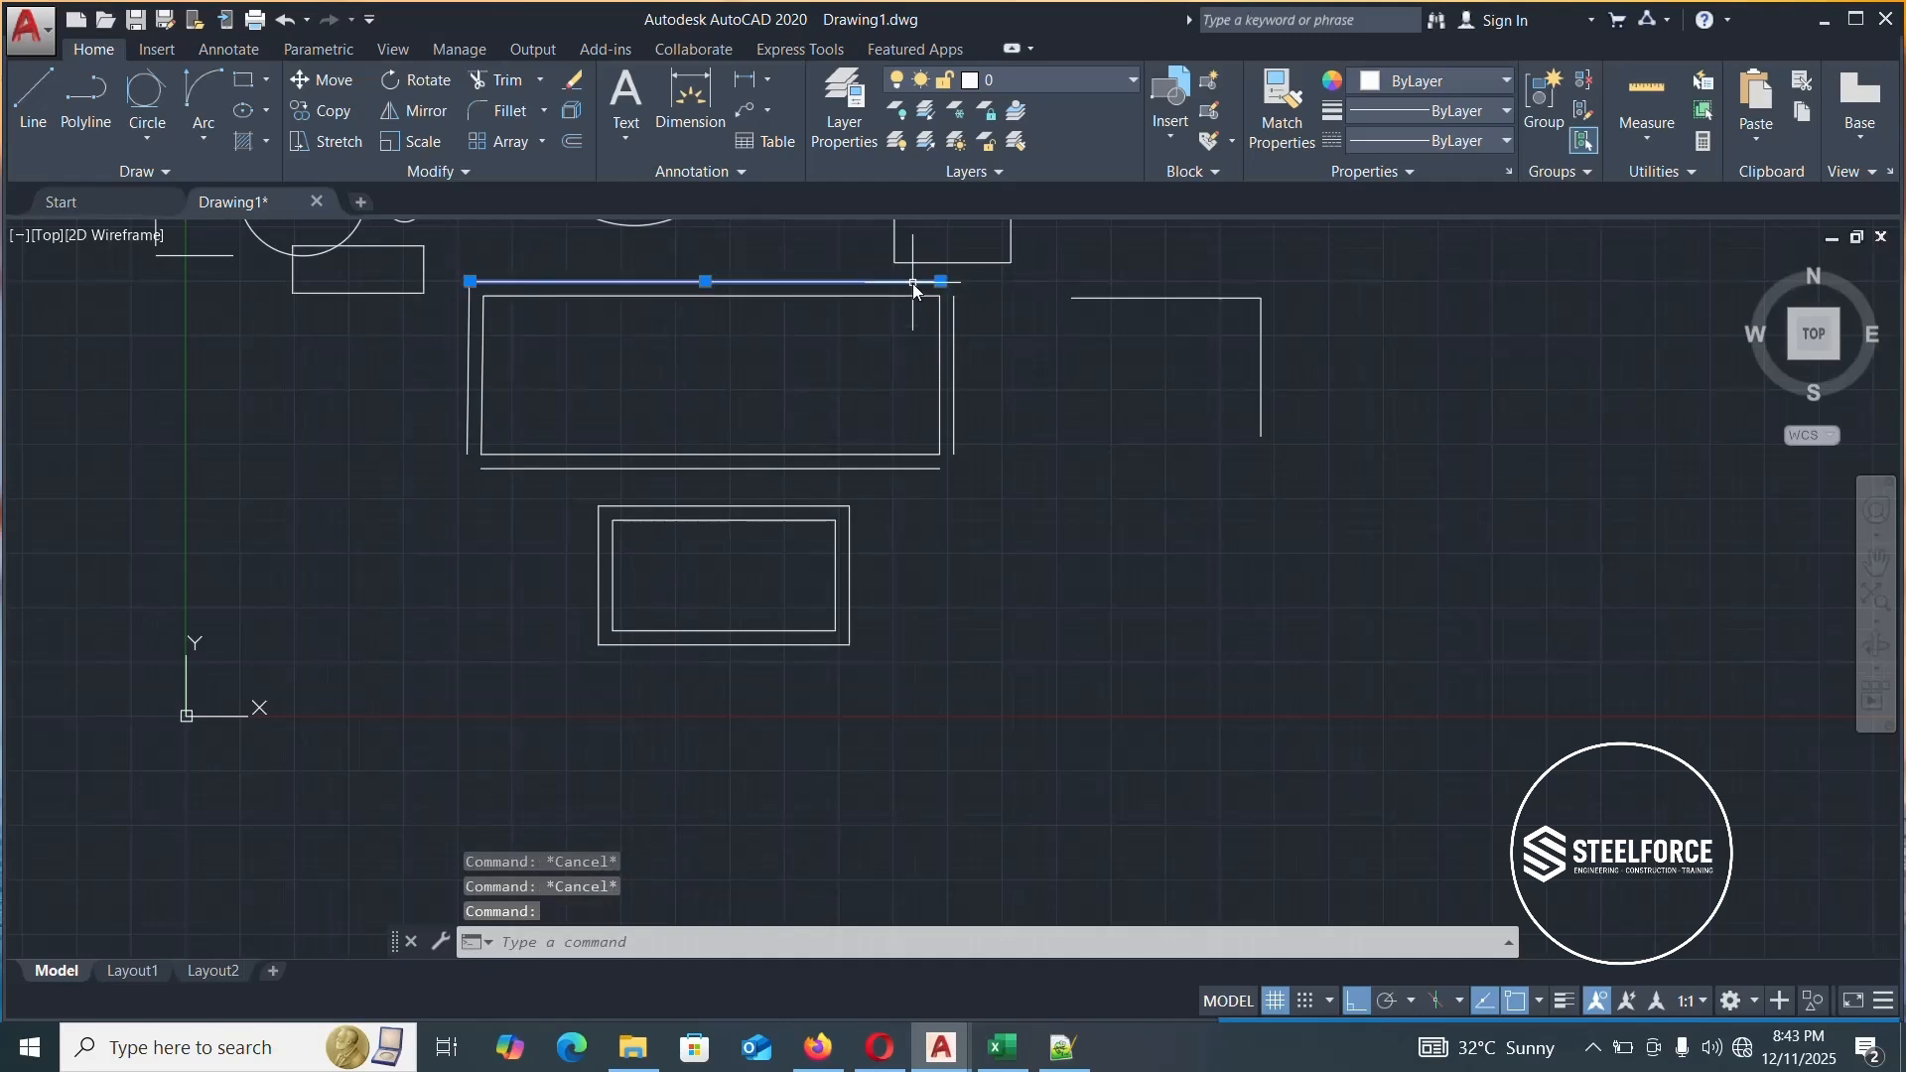
{"action": "left_click", "coordinate": [951, 317]}
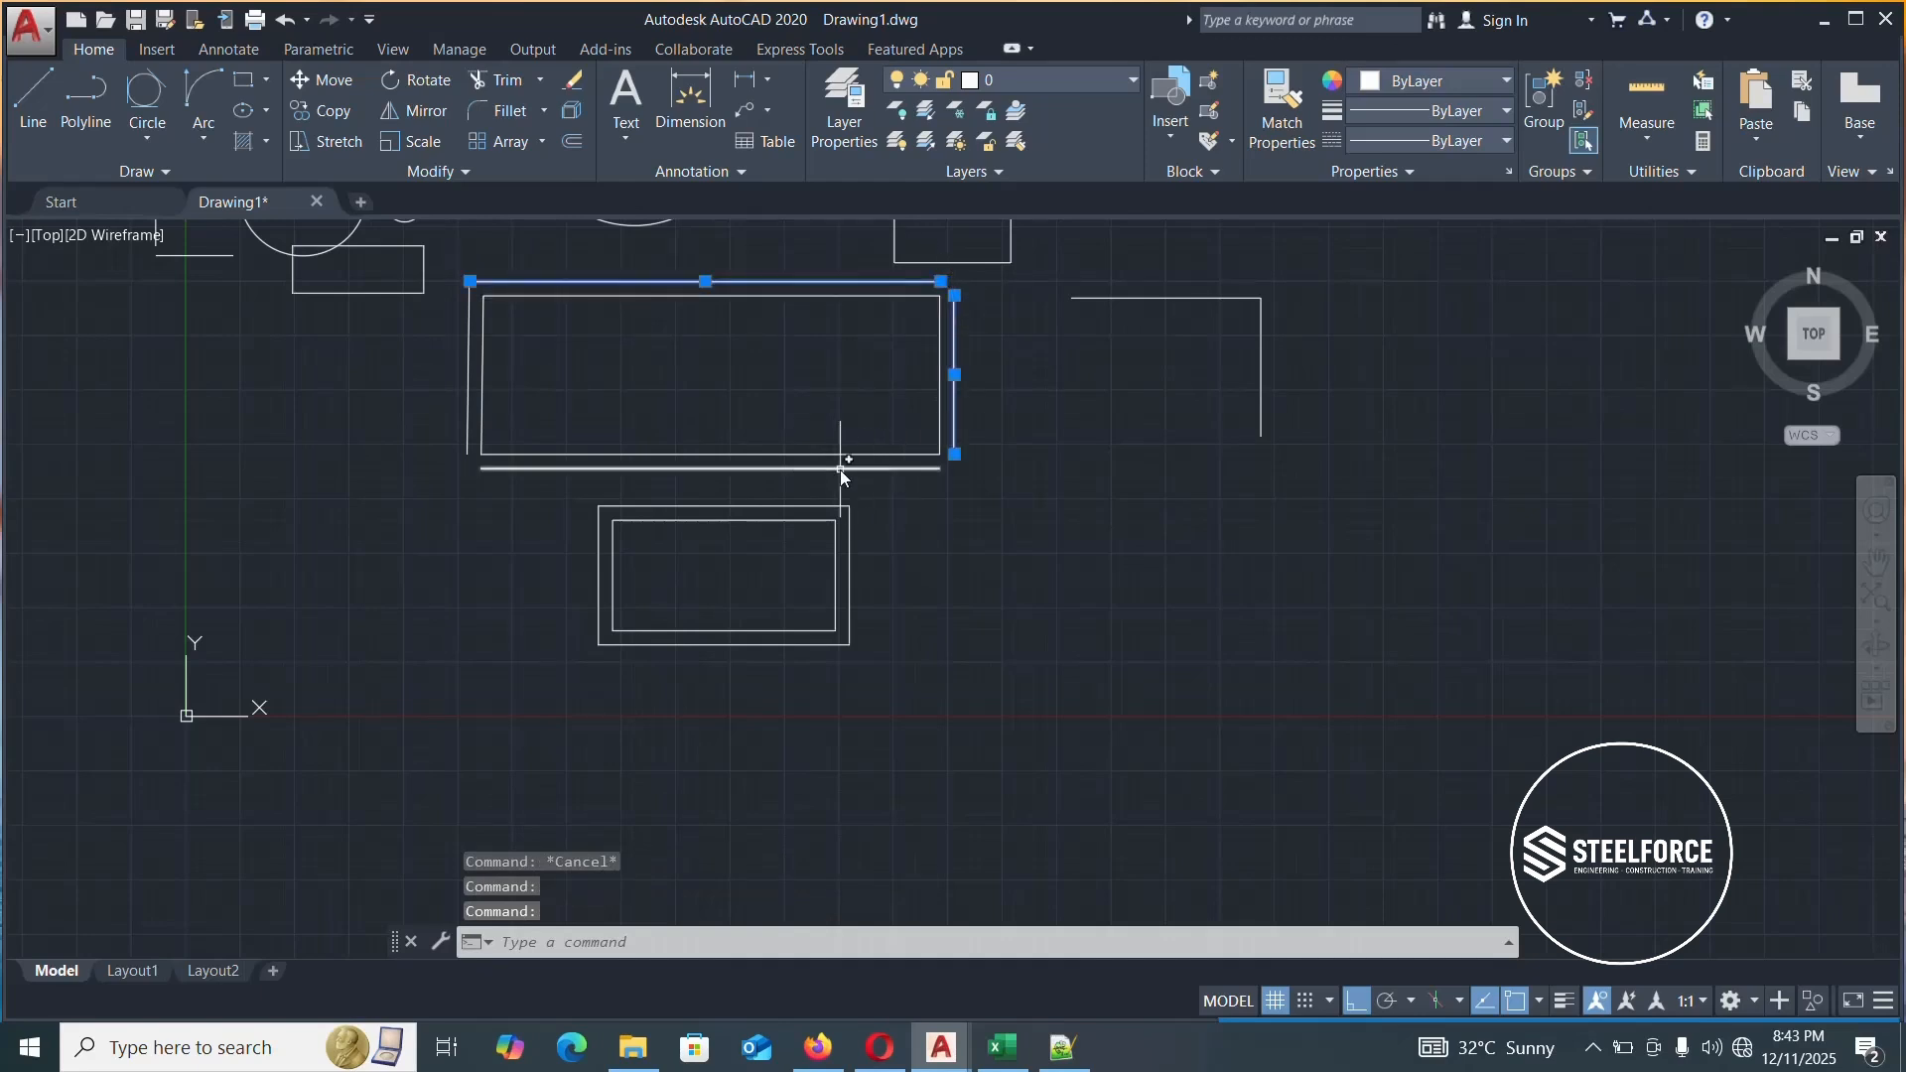
{"action": "left_click", "coordinate": [839, 468]}
{"action": "left_click", "coordinate": [467, 397]}
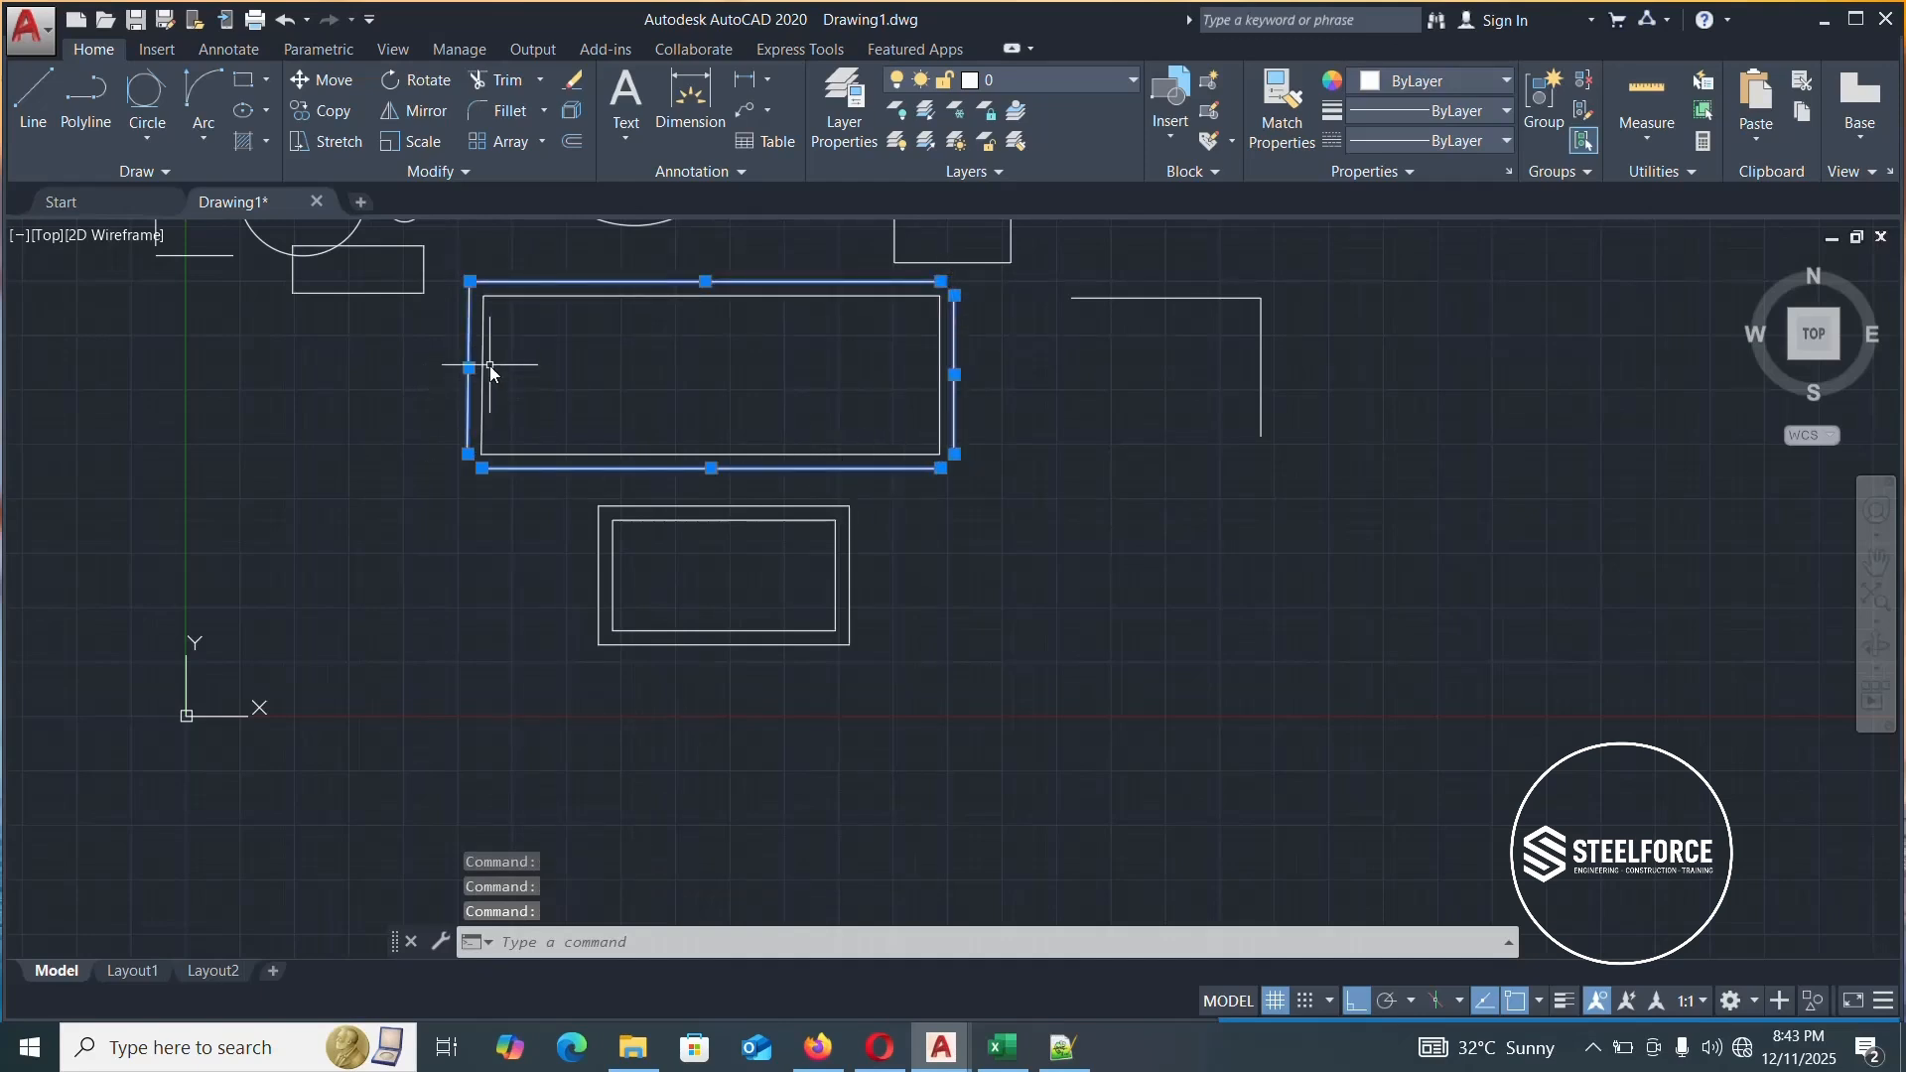
{"action": "key", "text": "Delete"}
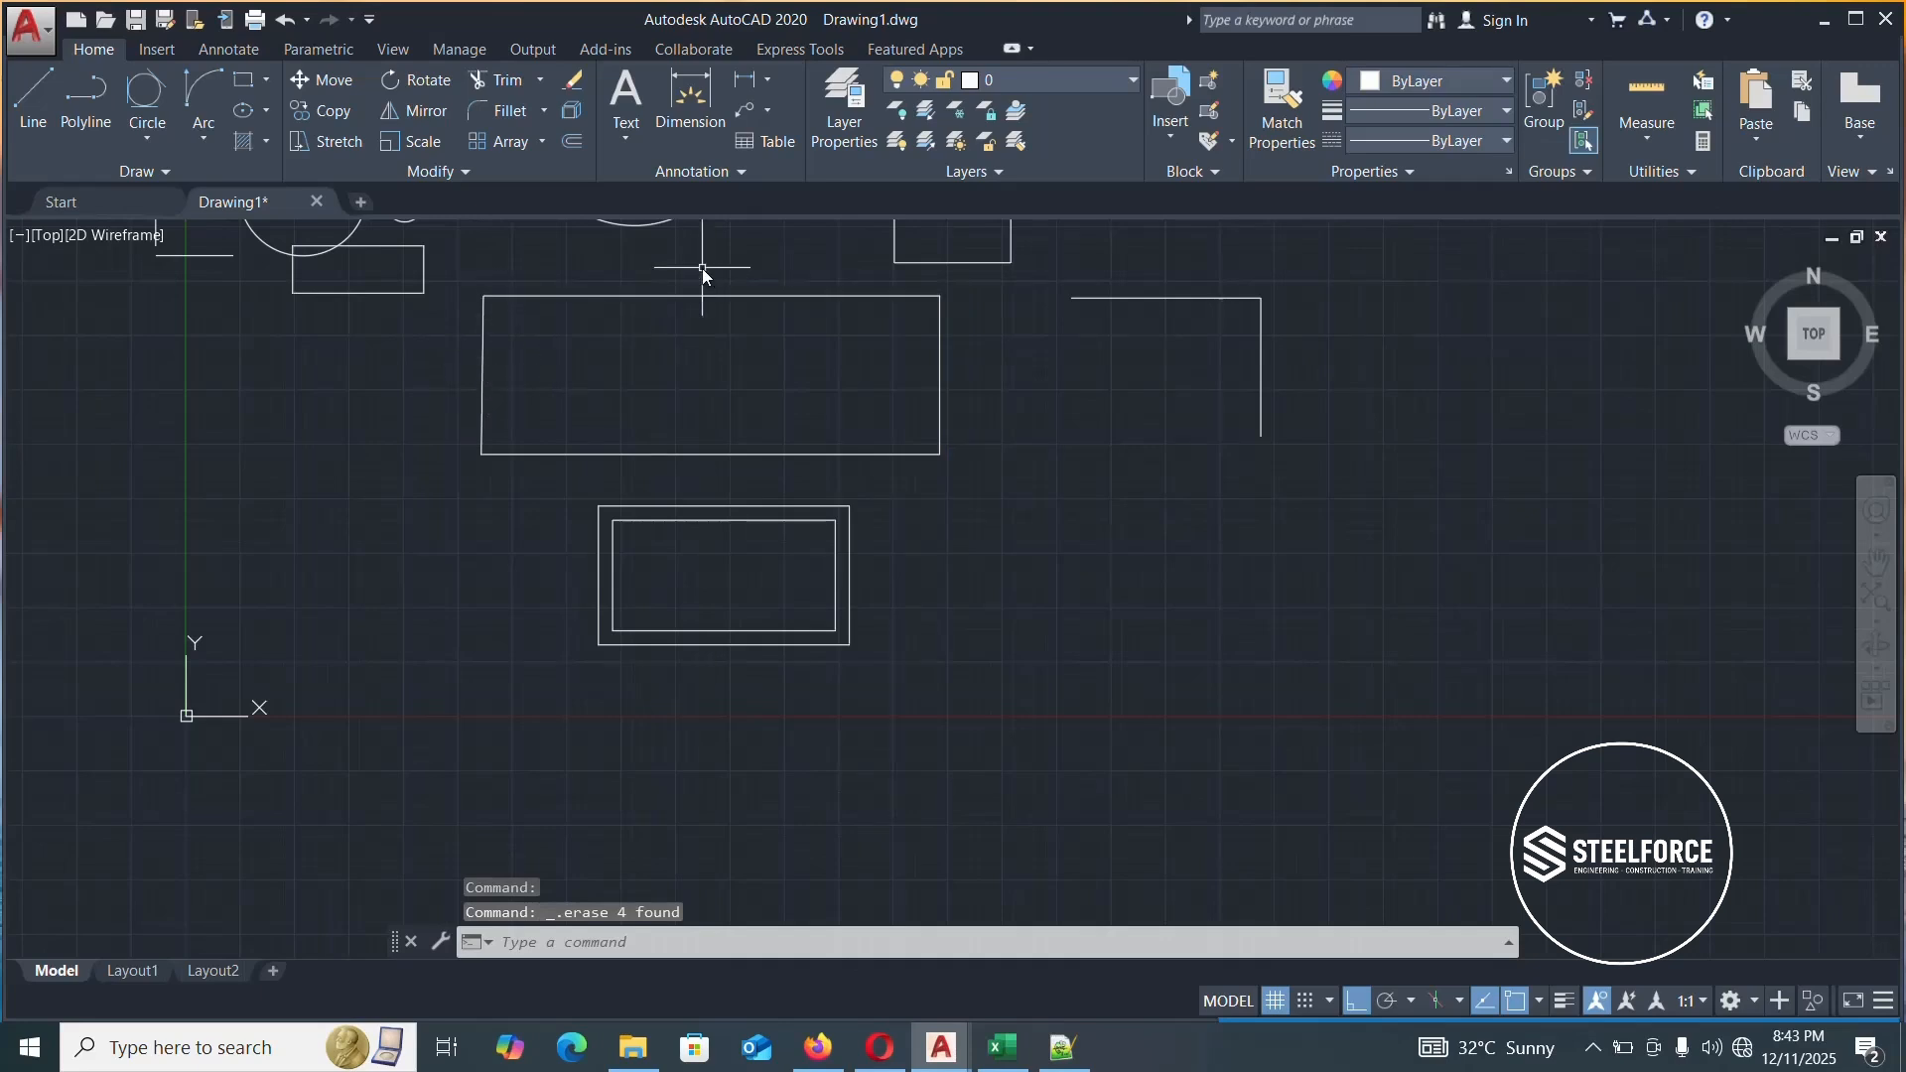
Join the four lines of the large rectangle into a single polyline
{"action": "left_click", "coordinate": [995, 294]}
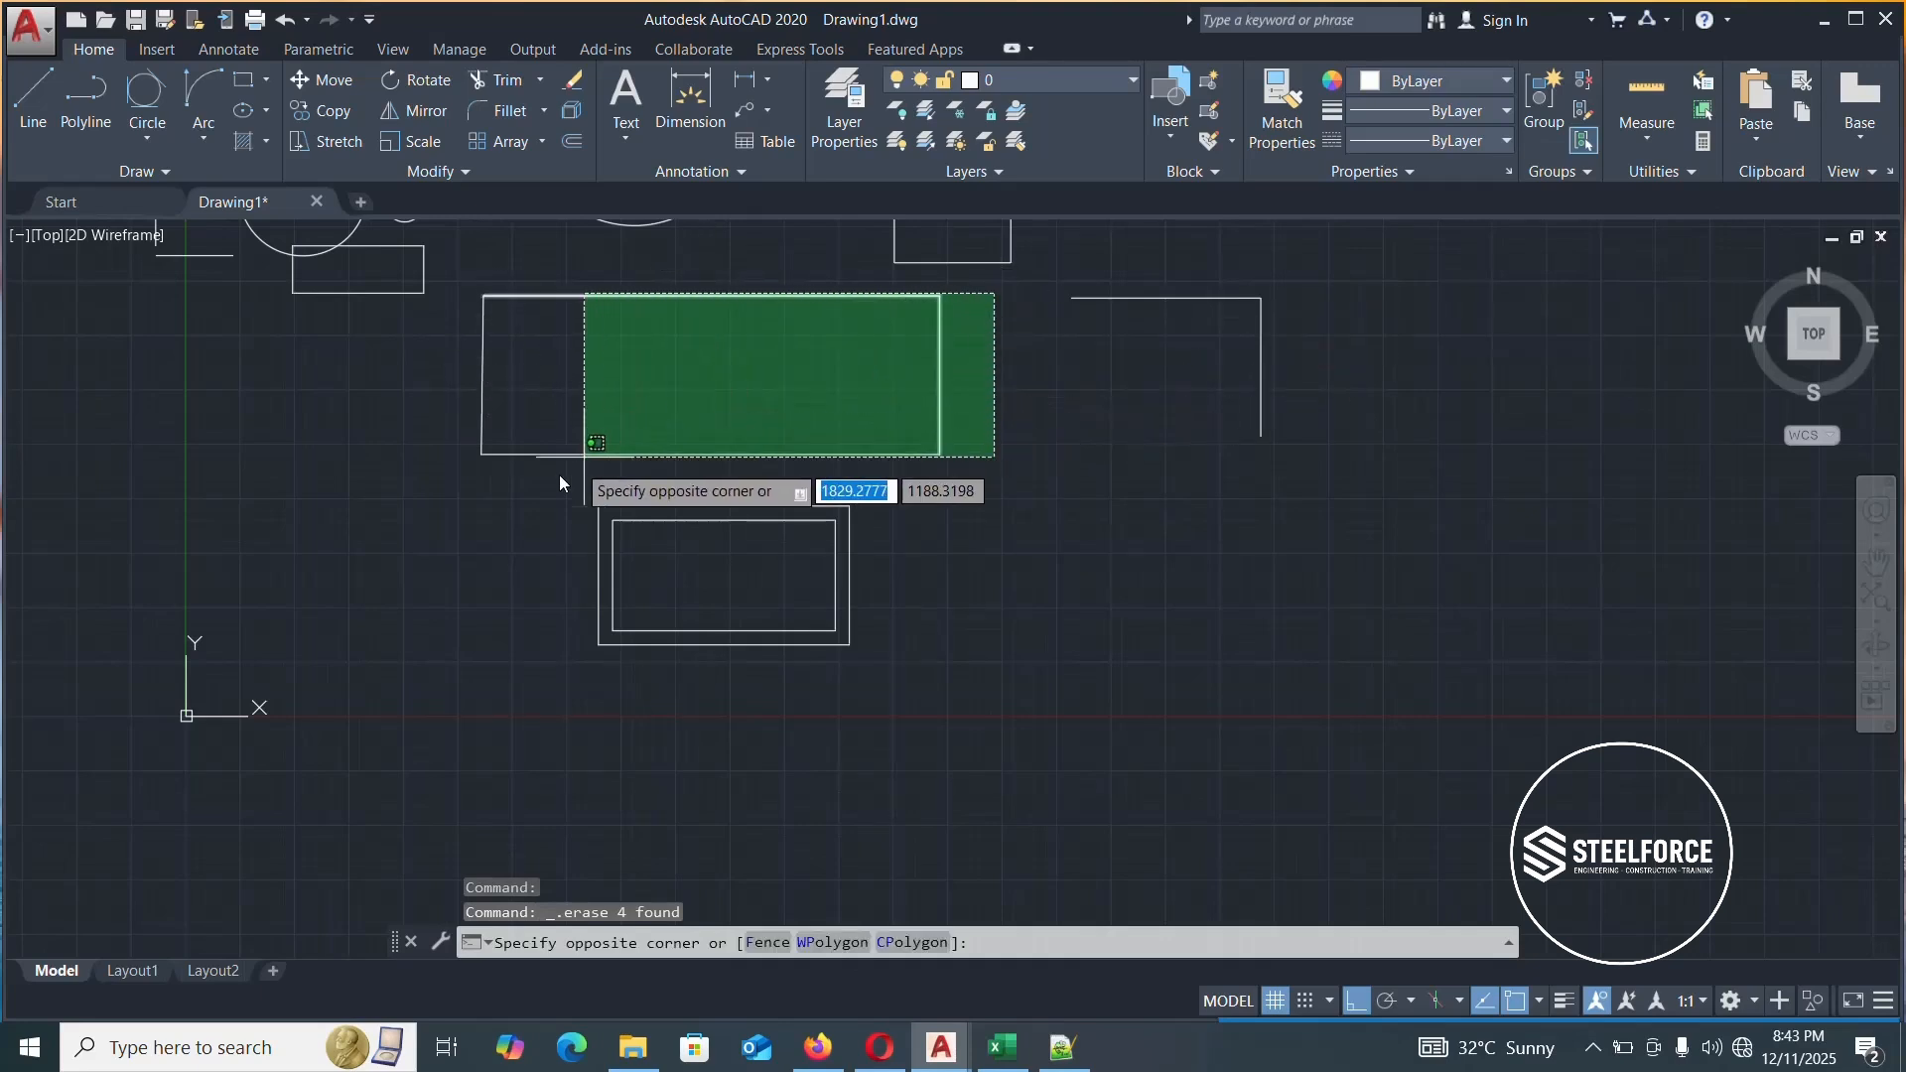
{"action": "left_click", "coordinate": [467, 472]}
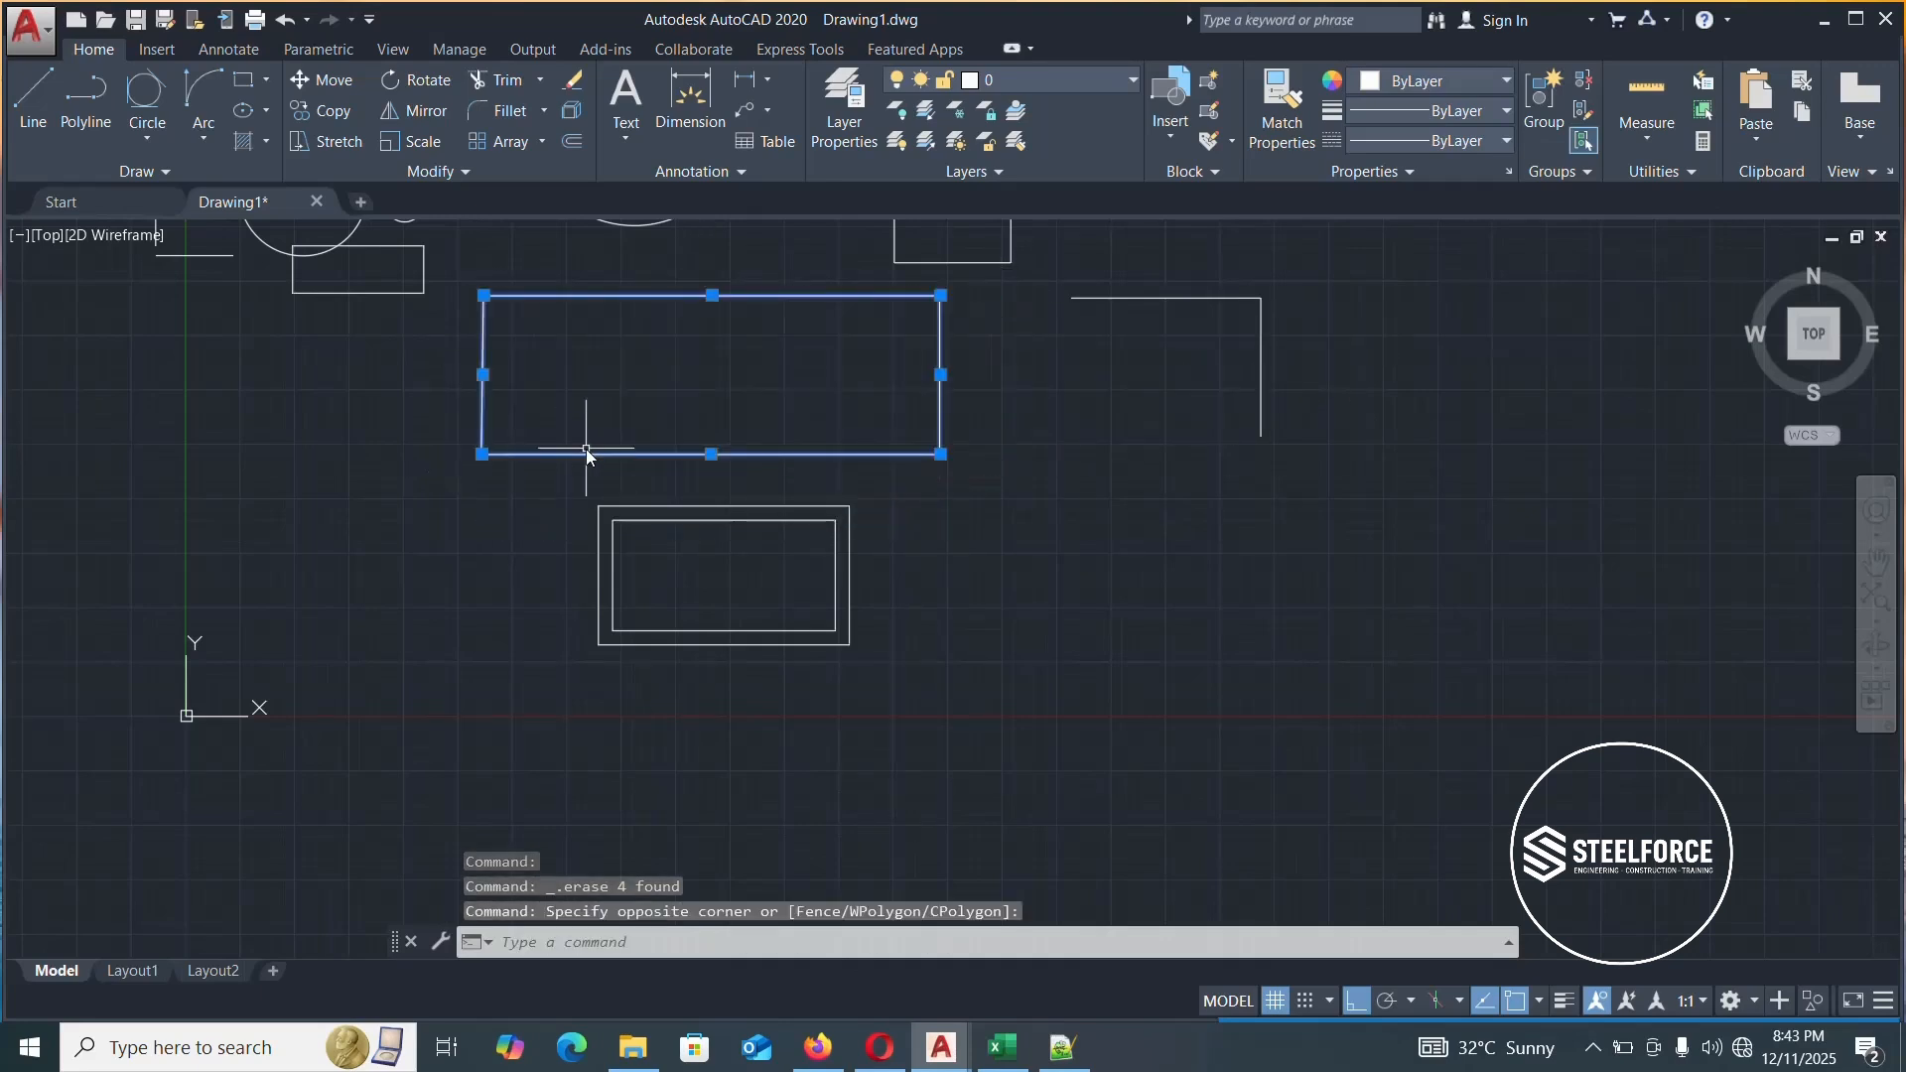
{"action": "type", "text": "JOI"}
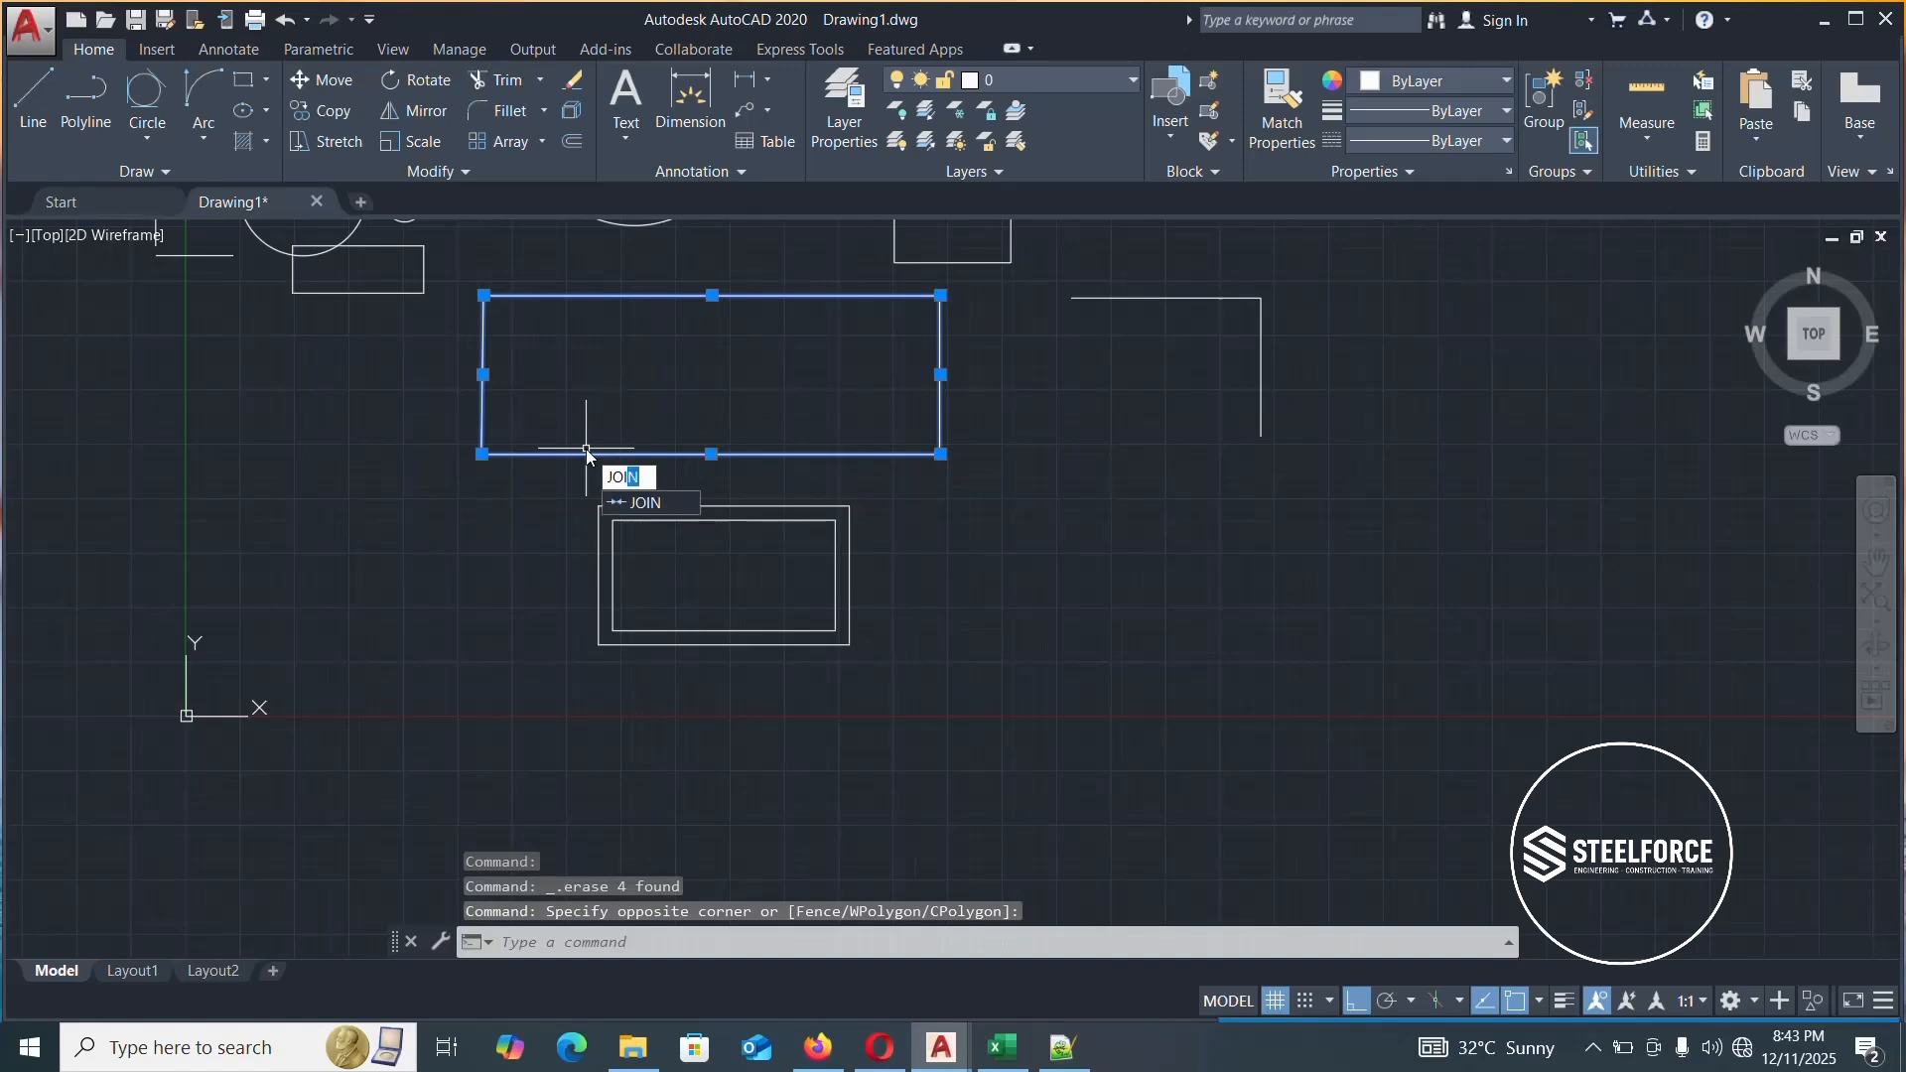
{"action": "type", "text": "N"}
{"action": "key", "text": "Return"}
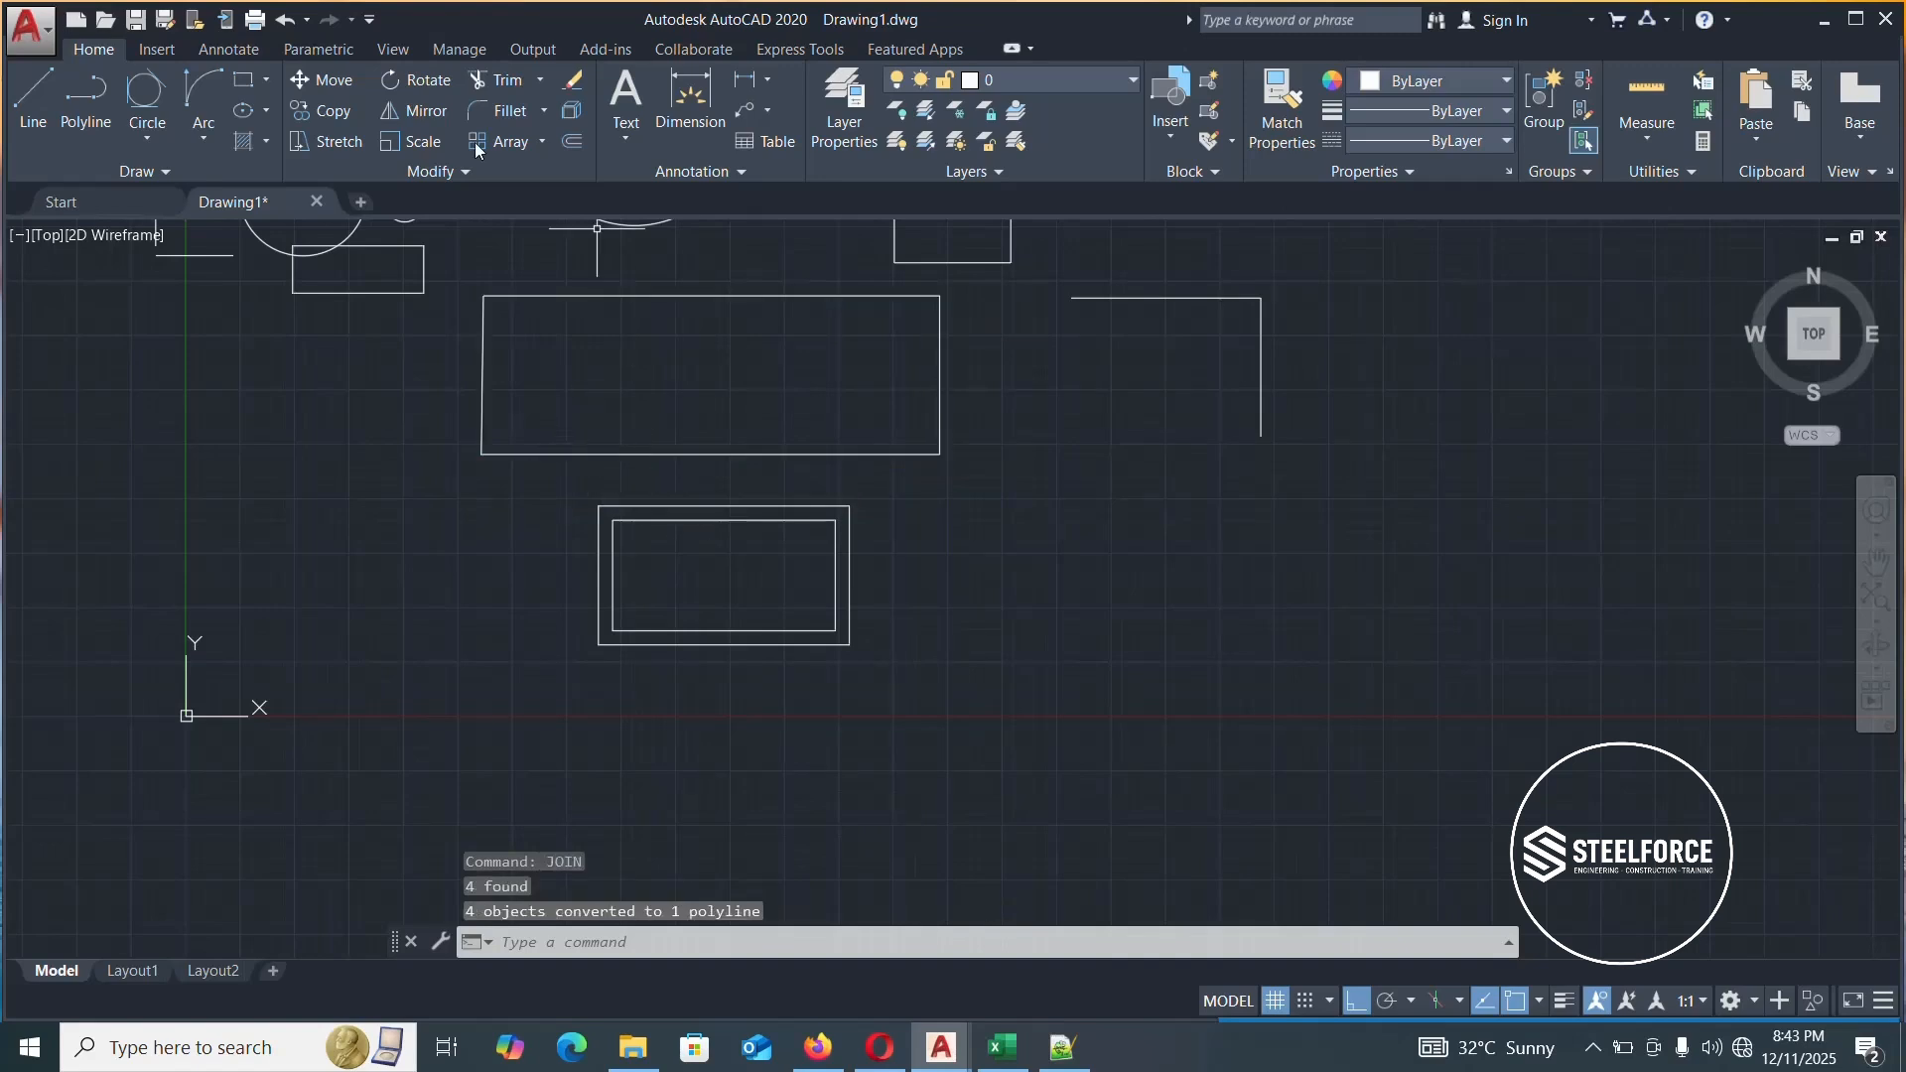
Offset the joined large rectangle outward as one object, picking a short offset distance with two points above its upper edge
{"action": "left_click", "coordinate": [574, 142]}
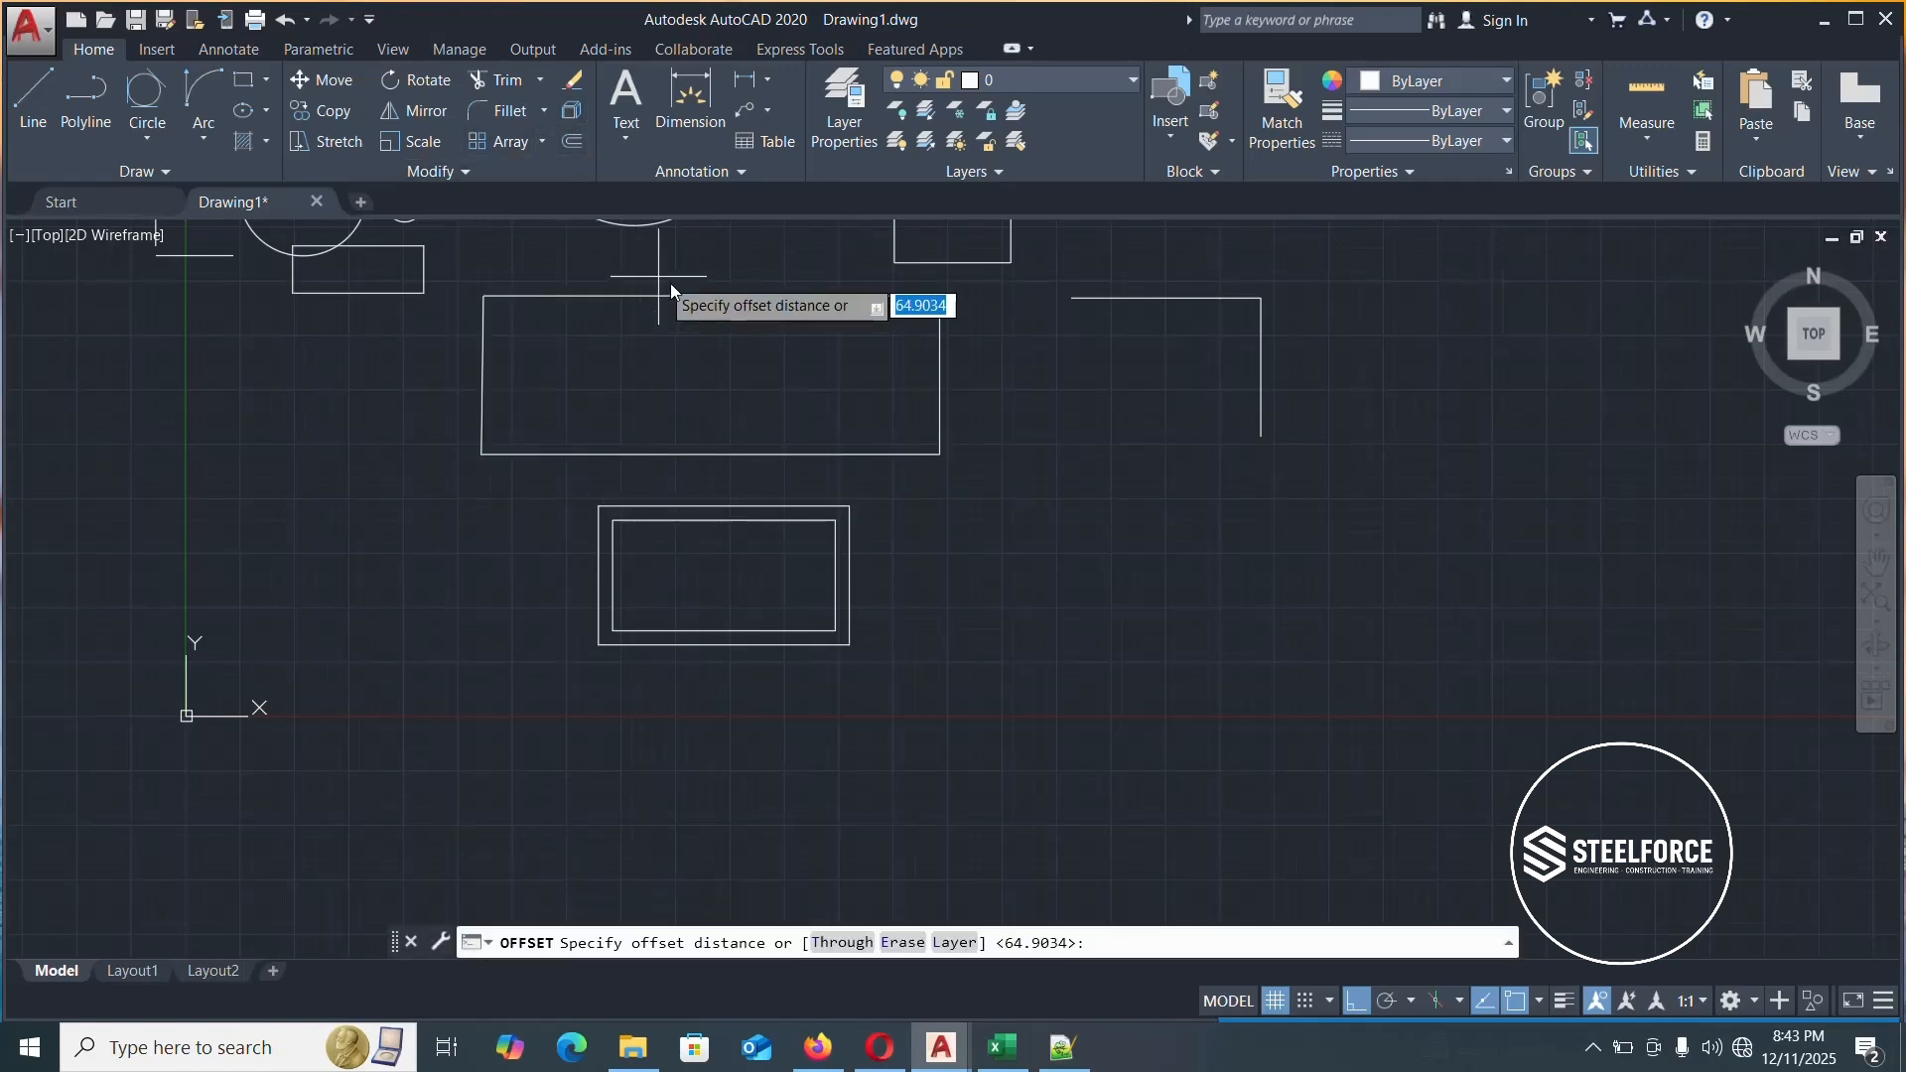
{"action": "left_click", "coordinate": [693, 296]}
{"action": "left_click", "coordinate": [699, 277]}
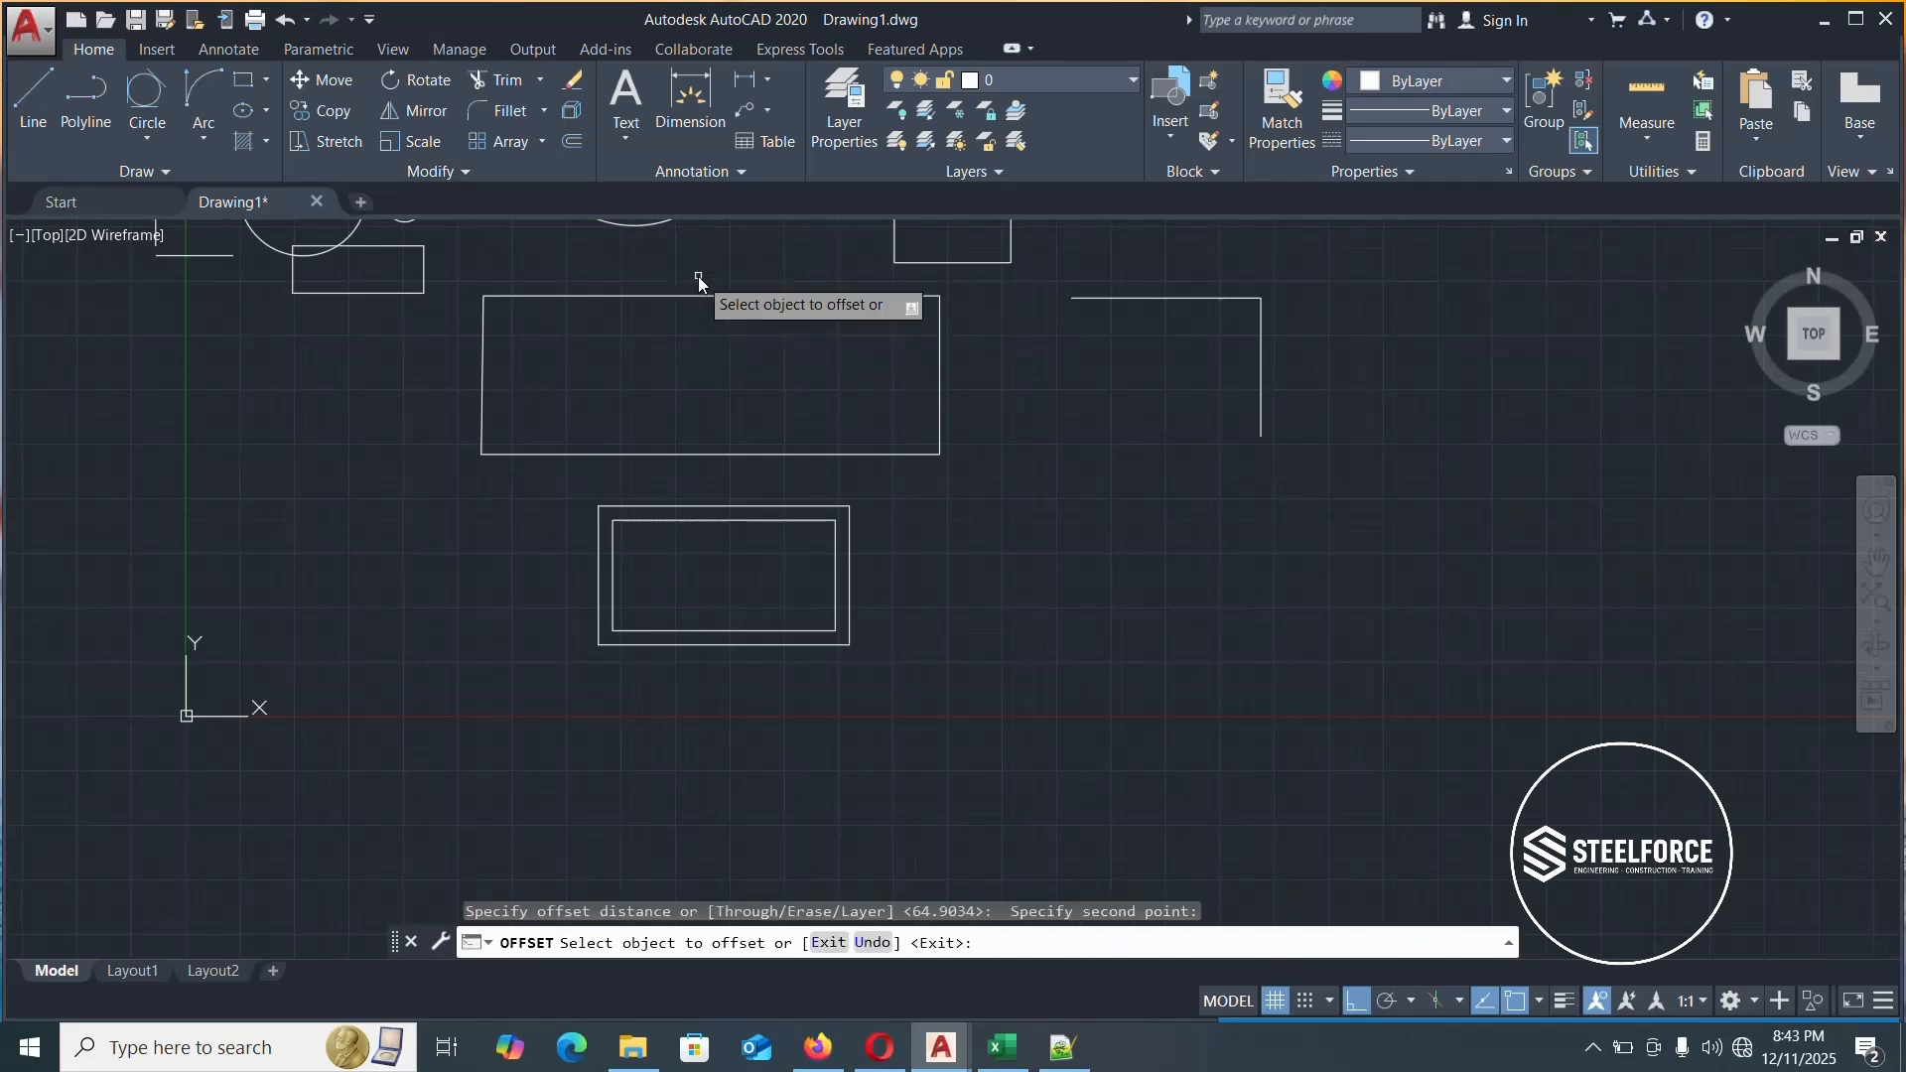
{"action": "left_click", "coordinate": [702, 295]}
{"action": "left_click", "coordinate": [735, 221]}
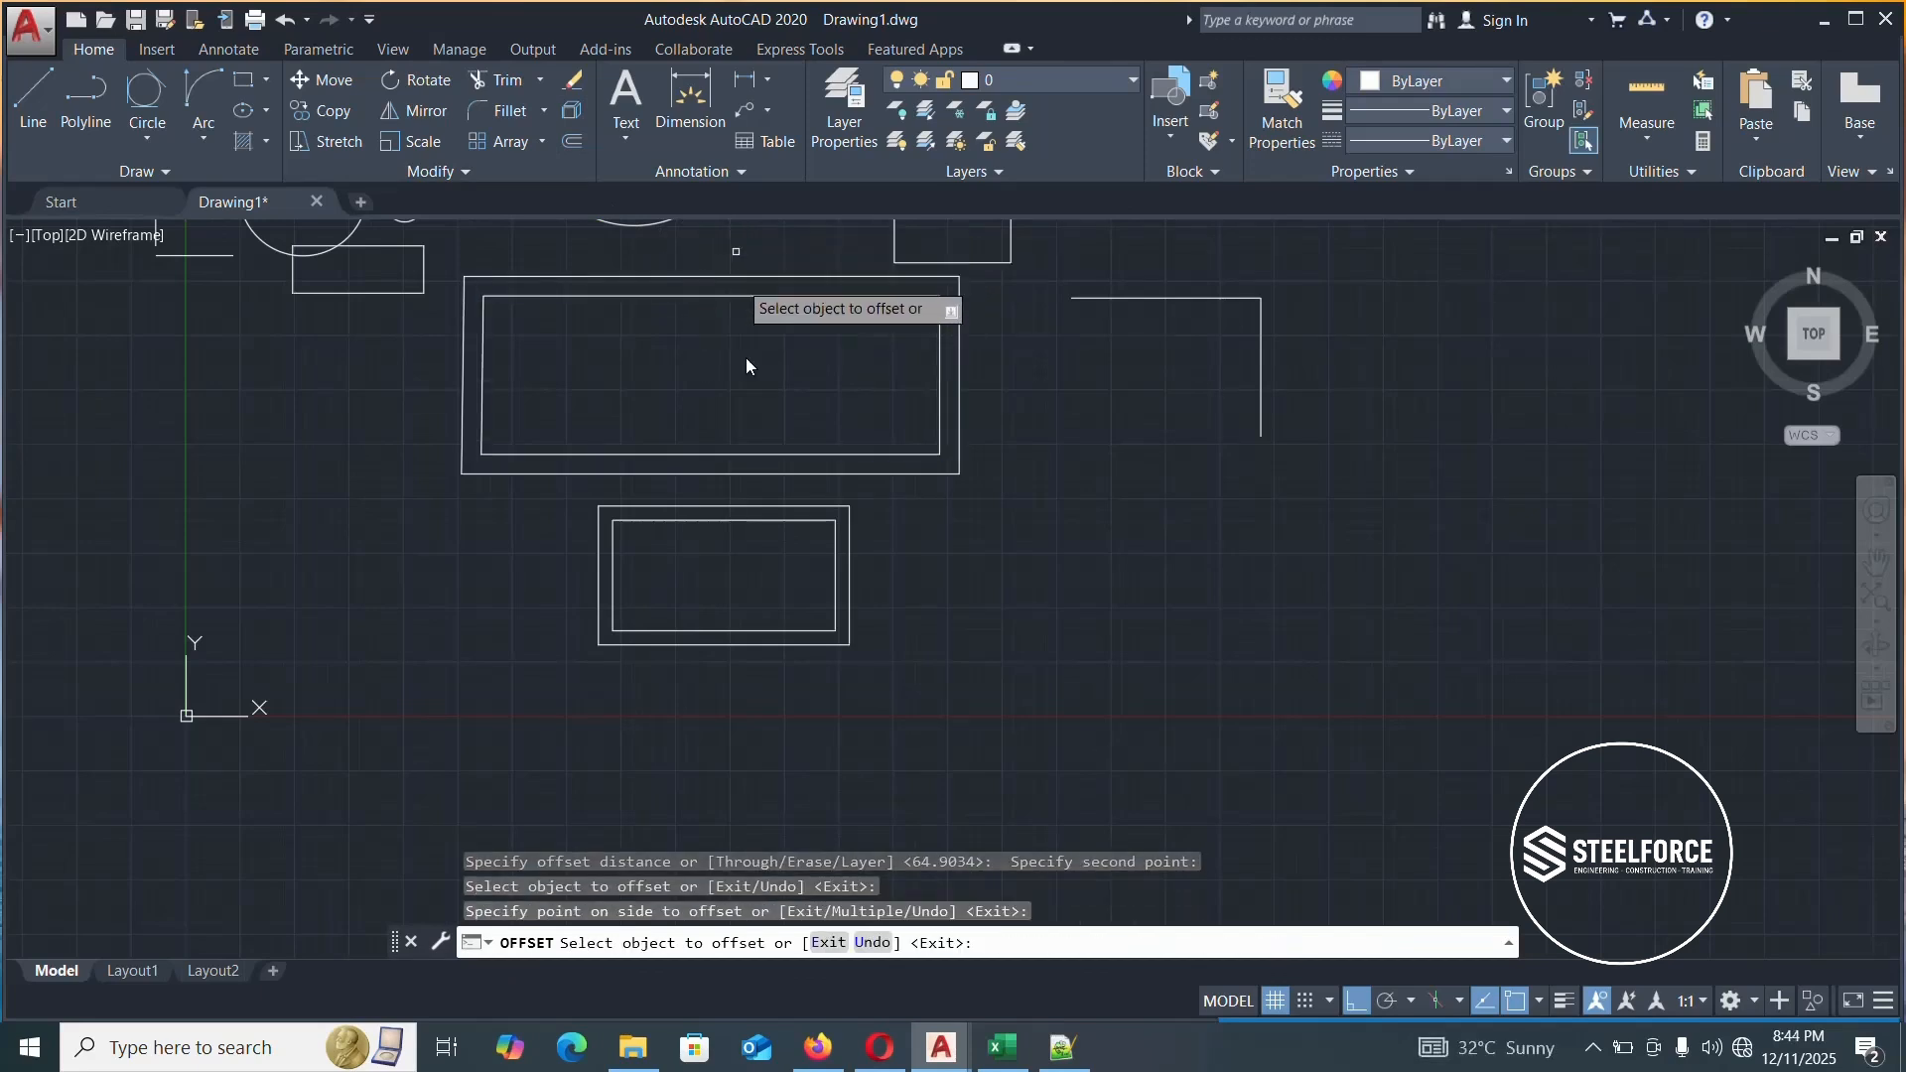
Offset the large rectangle outward repeatedly at the same distance, using each newly created outline as the source, to add three more concentric outlines
{"action": "left_click", "coordinate": [658, 474]}
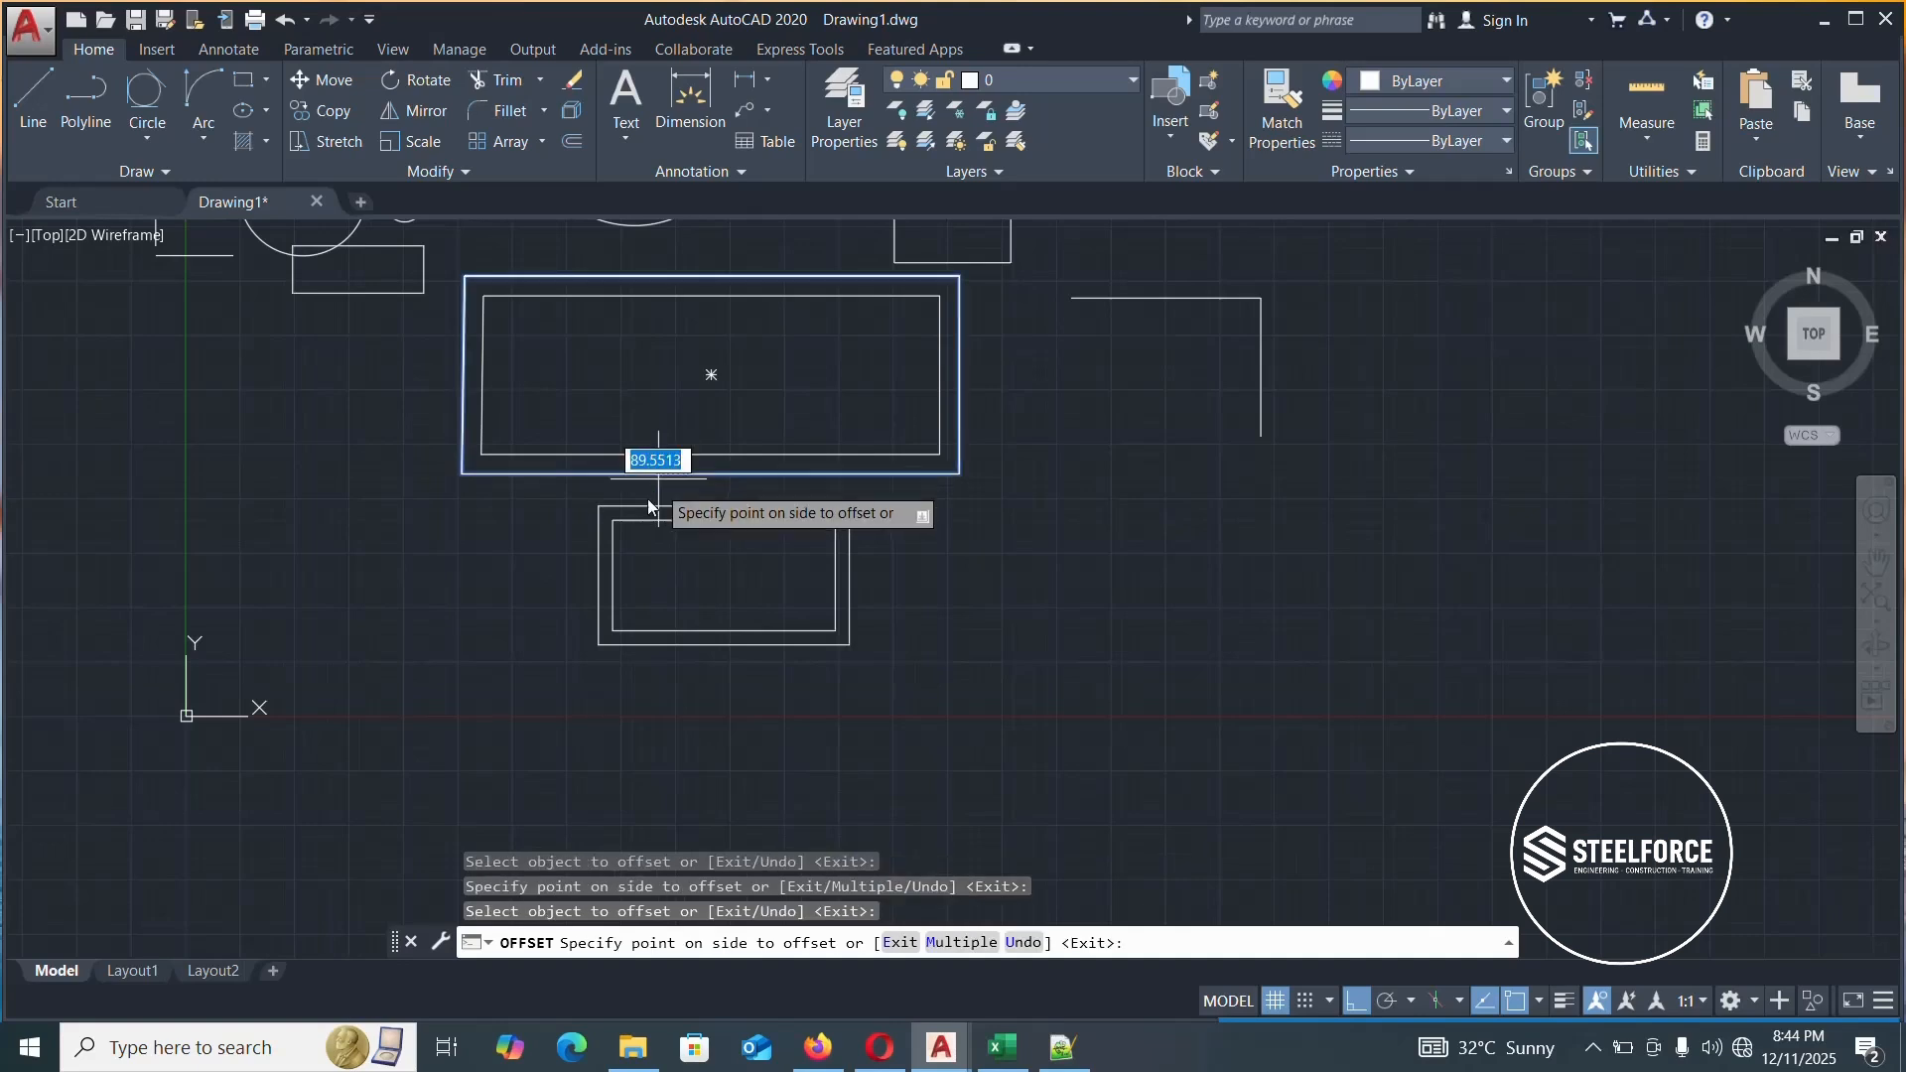
{"action": "left_click", "coordinate": [545, 633]}
{"action": "left_click", "coordinate": [532, 492]}
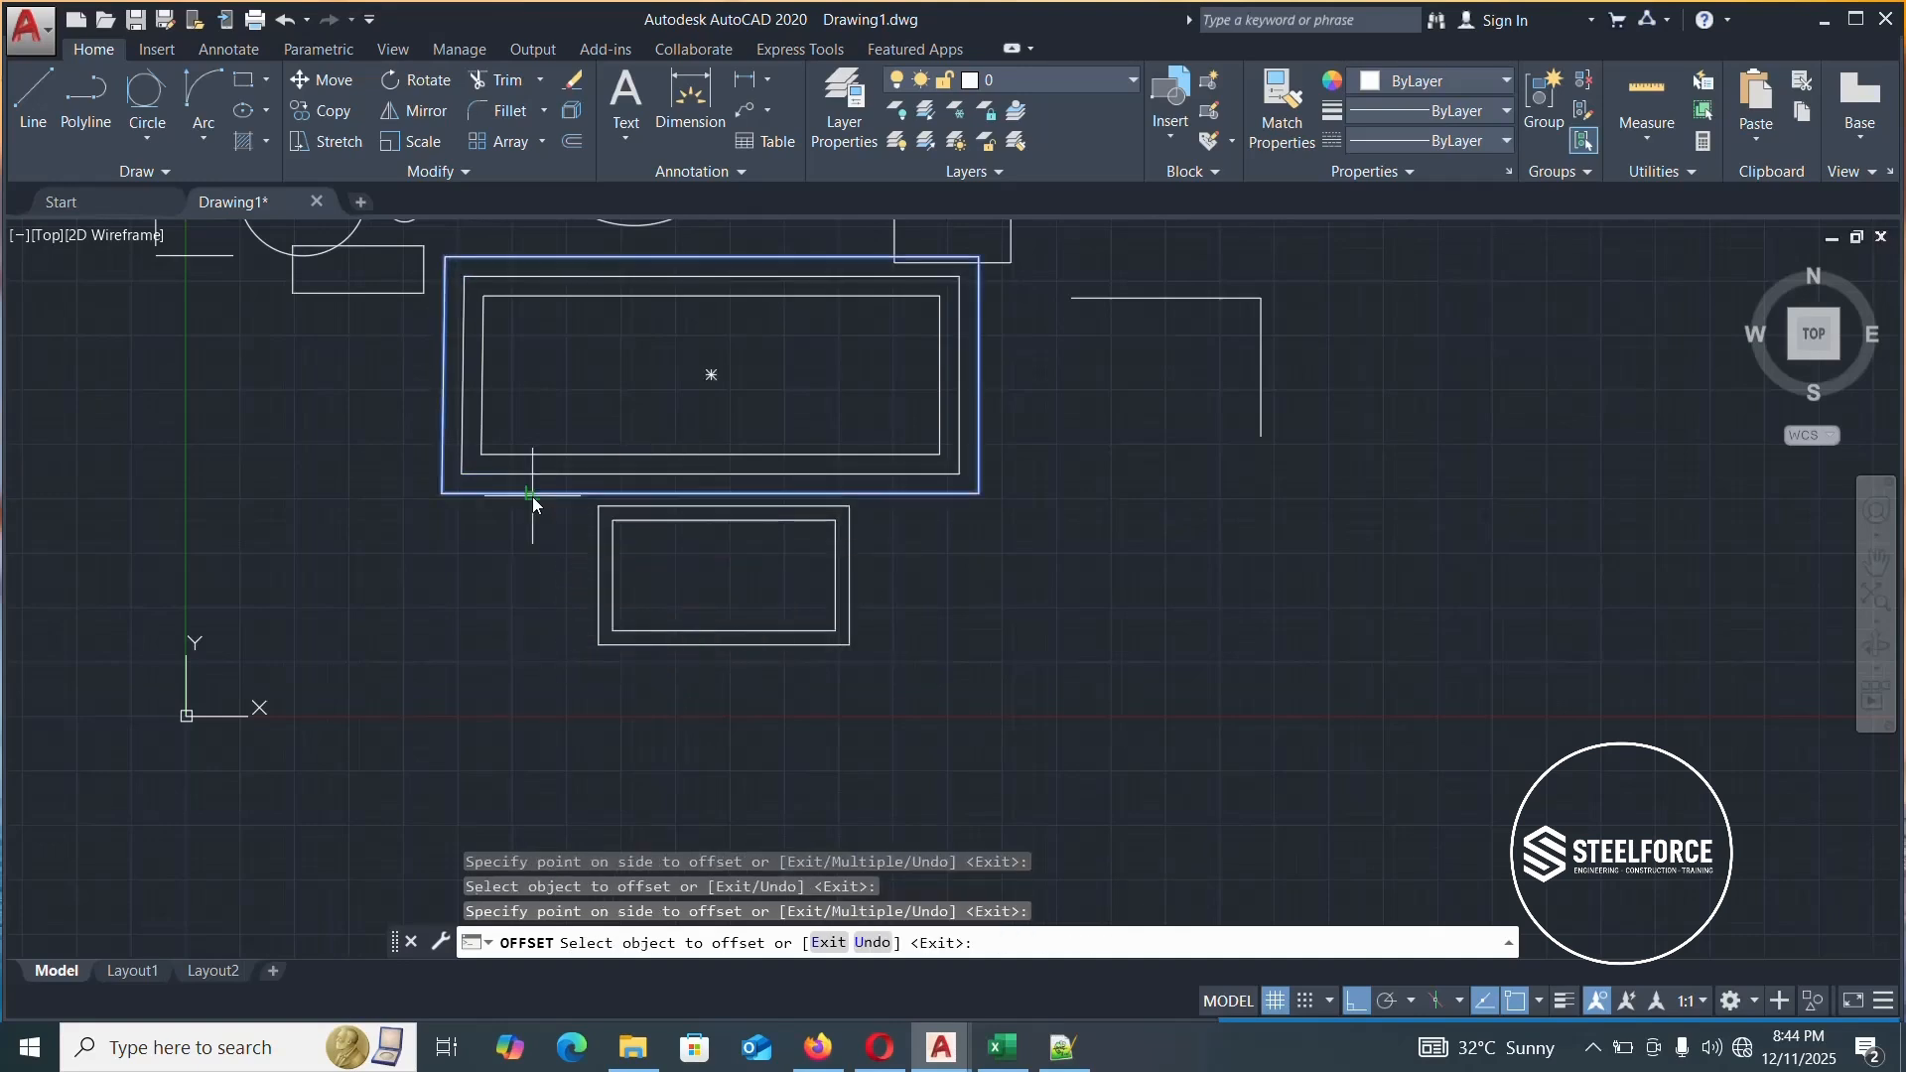
{"action": "left_click", "coordinate": [524, 533]}
{"action": "left_click", "coordinate": [528, 515]}
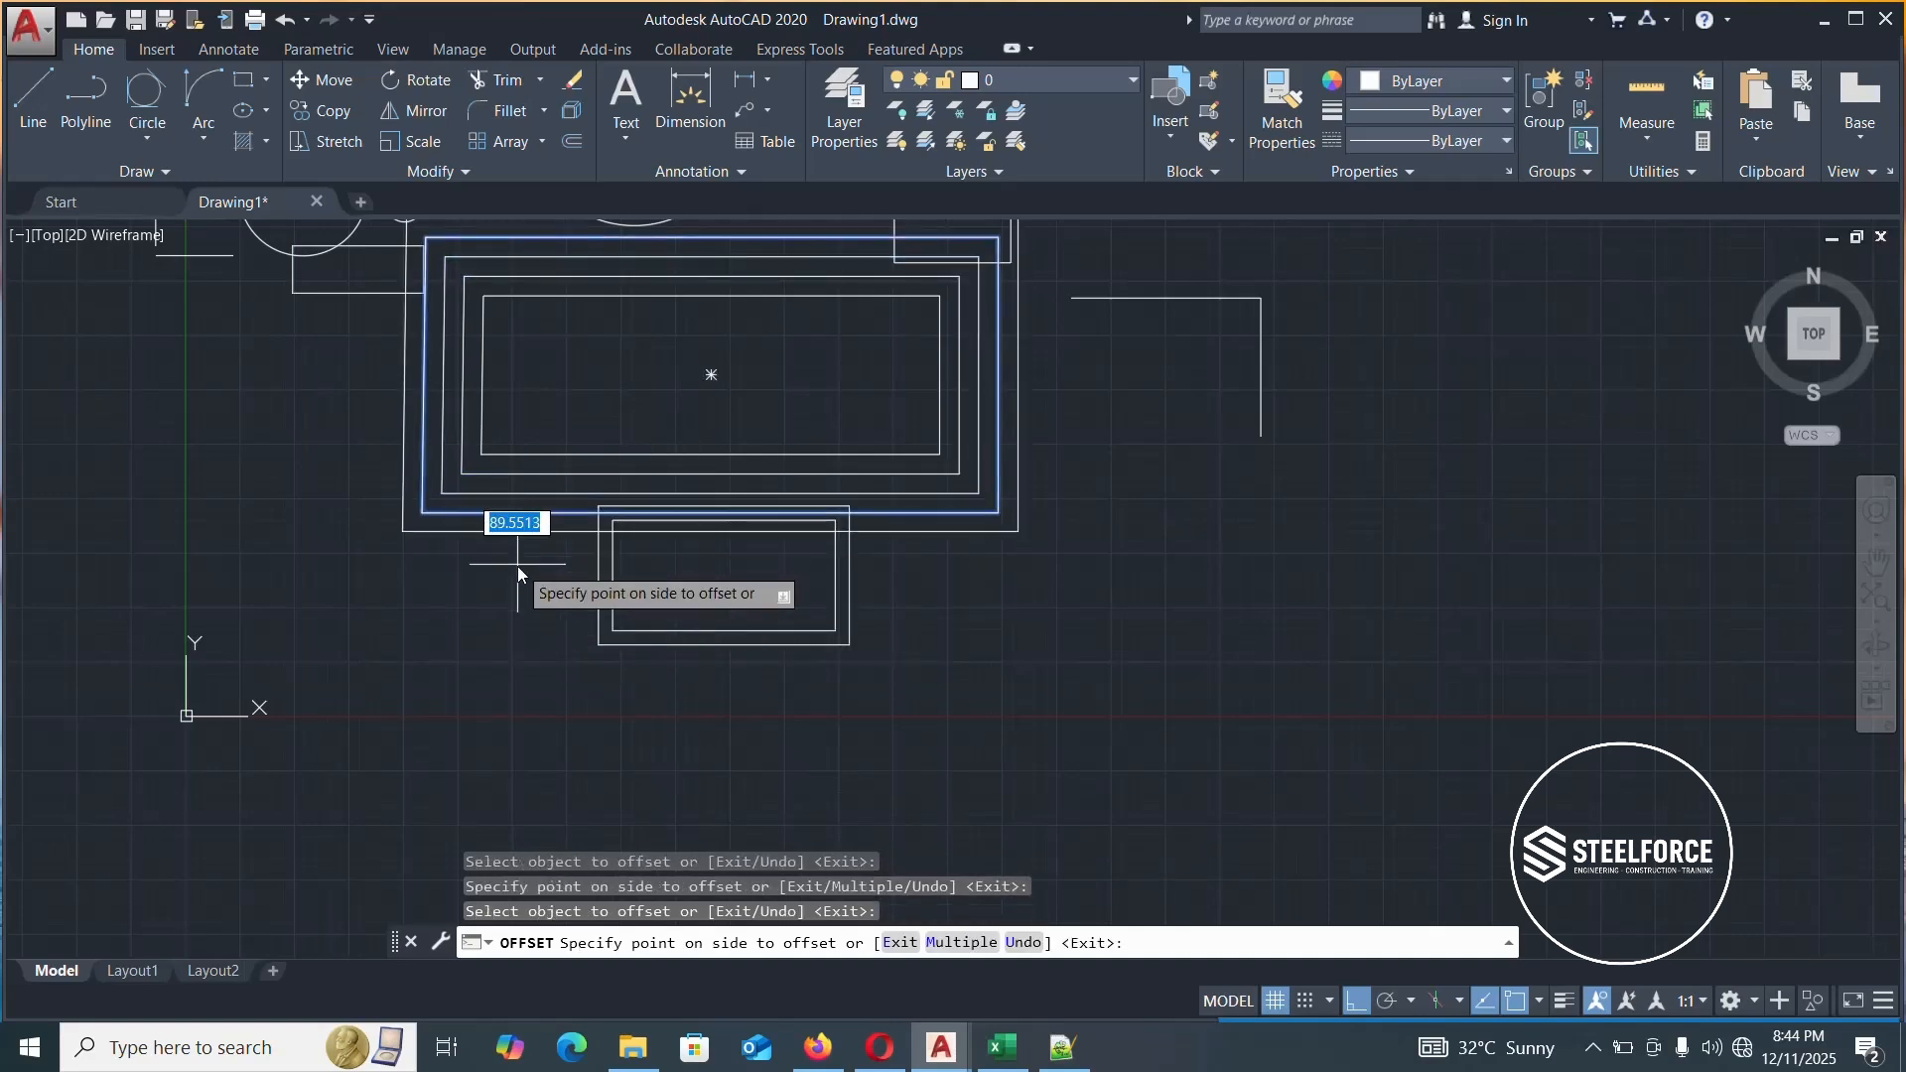
{"action": "left_click", "coordinate": [514, 566]}
{"action": "scroll", "coordinate": [848, 374], "scroll_direction": "down", "scroll_amount": 2}
{"action": "scroll", "coordinate": [848, 373], "scroll_direction": "down", "scroll_amount": 2}
{"action": "scroll", "coordinate": [833, 360], "scroll_direction": "up", "scroll_amount": 4}
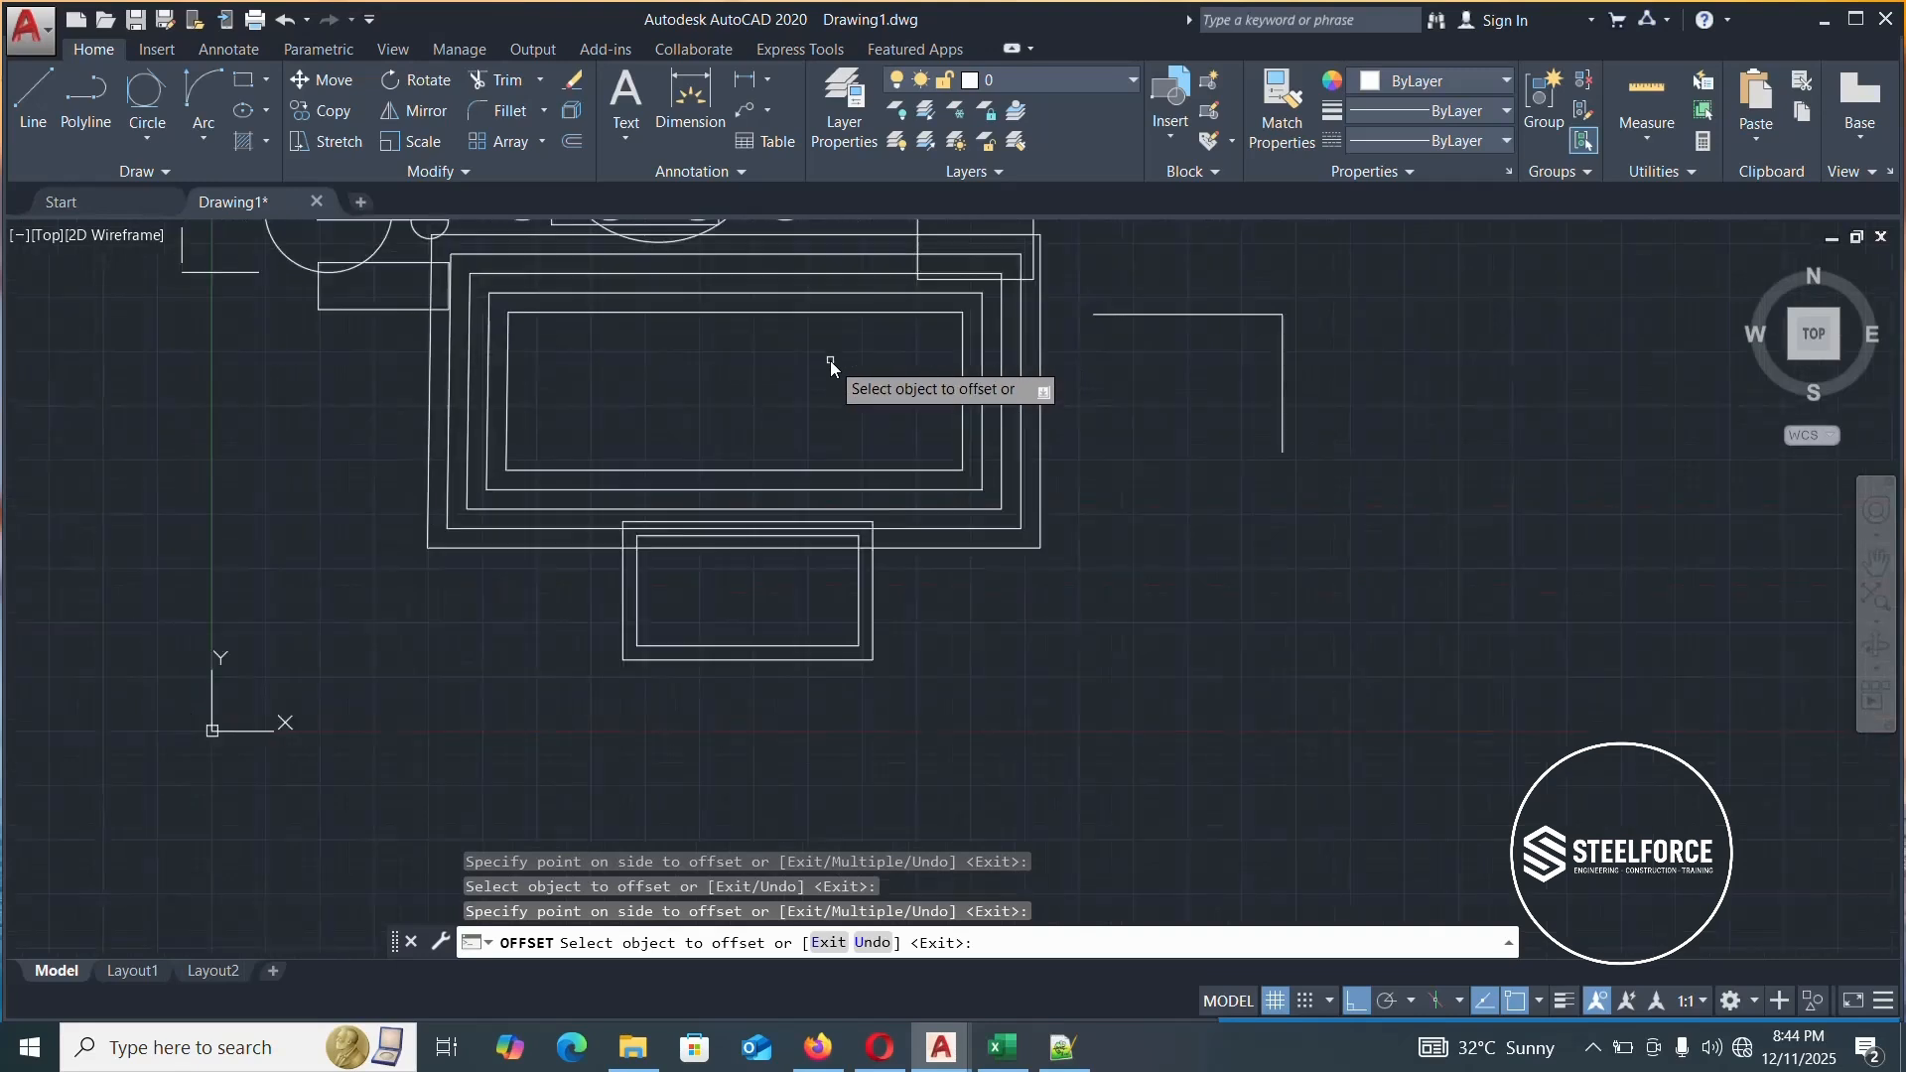
{"action": "scroll", "coordinate": [730, 343], "scroll_direction": "up", "scroll_amount": 2}
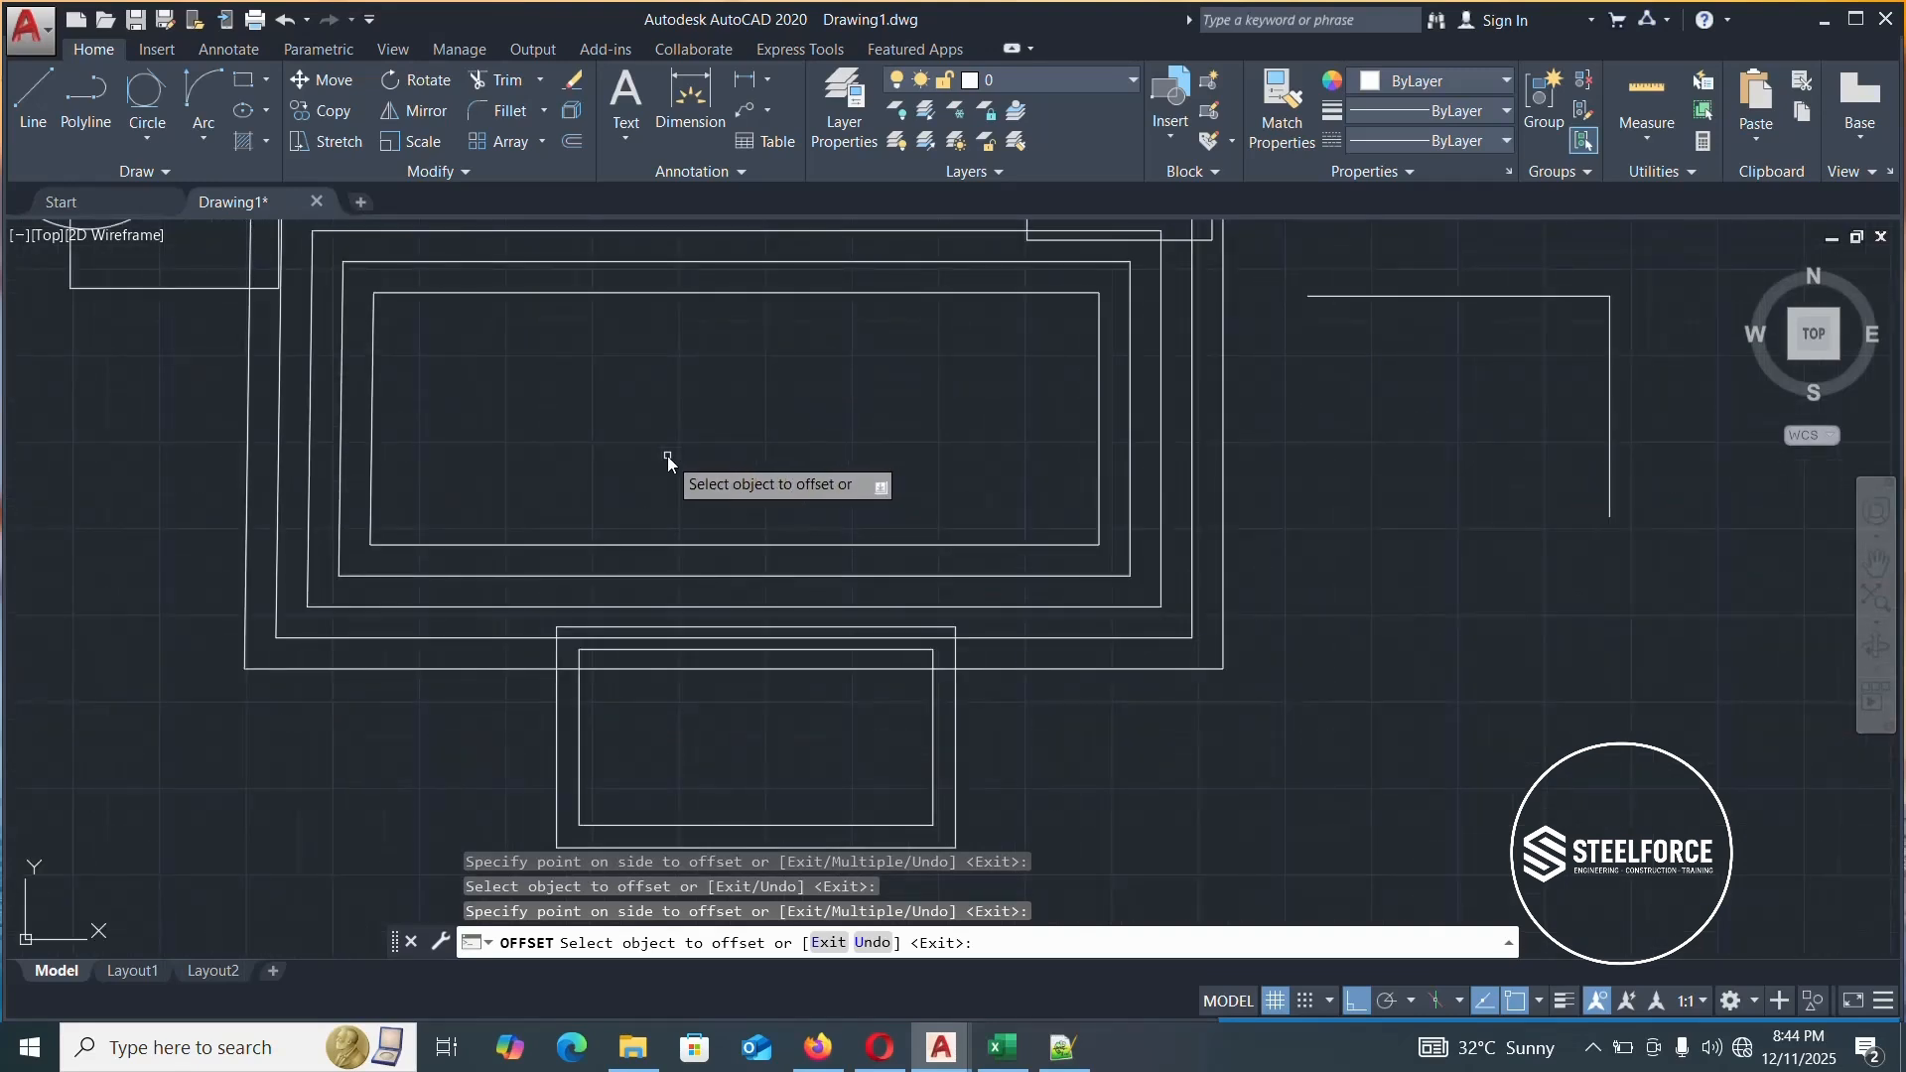
{"action": "key", "text": "Escape"}
{"action": "key", "text": "Escape"}
{"action": "key", "text": "Escape"}
Erase the two innermost outlines of the large concentric rectangles
{"action": "left_click", "coordinate": [573, 80]}
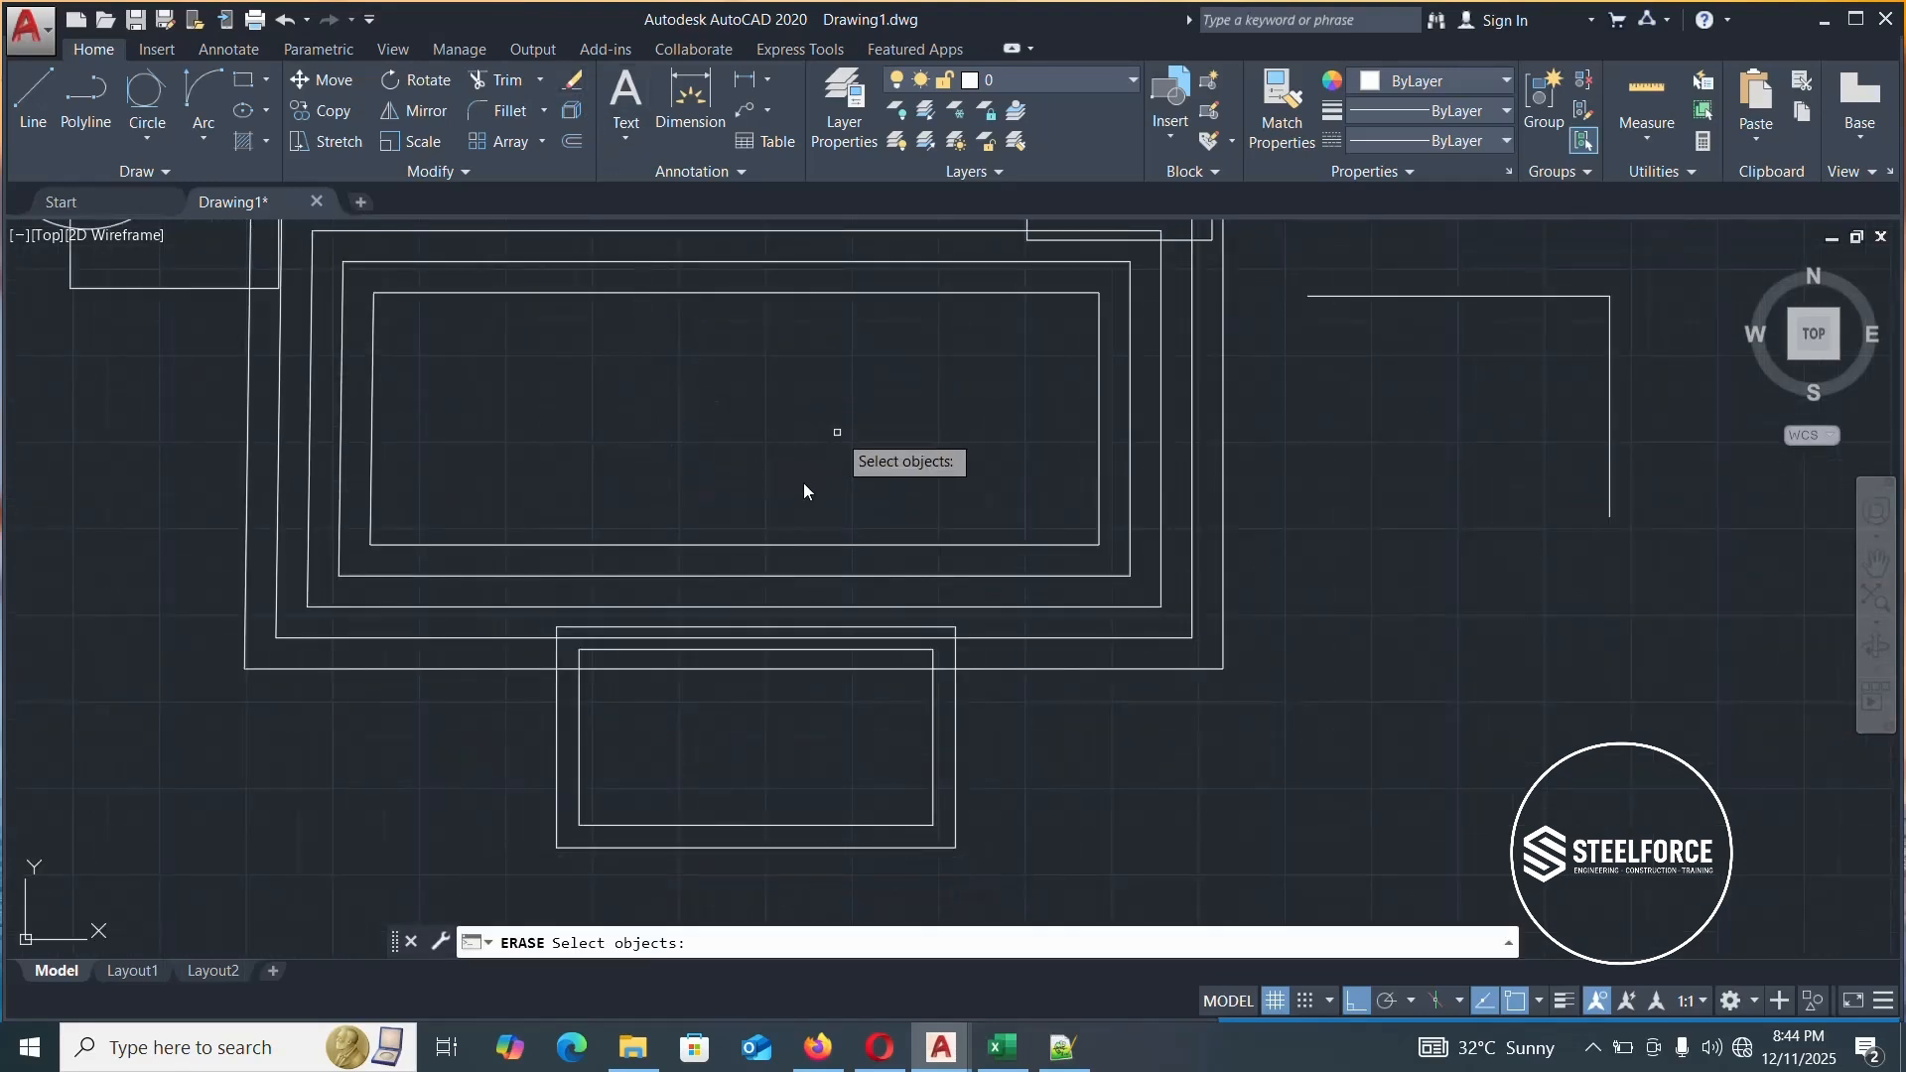
{"action": "left_click", "coordinate": [766, 544]}
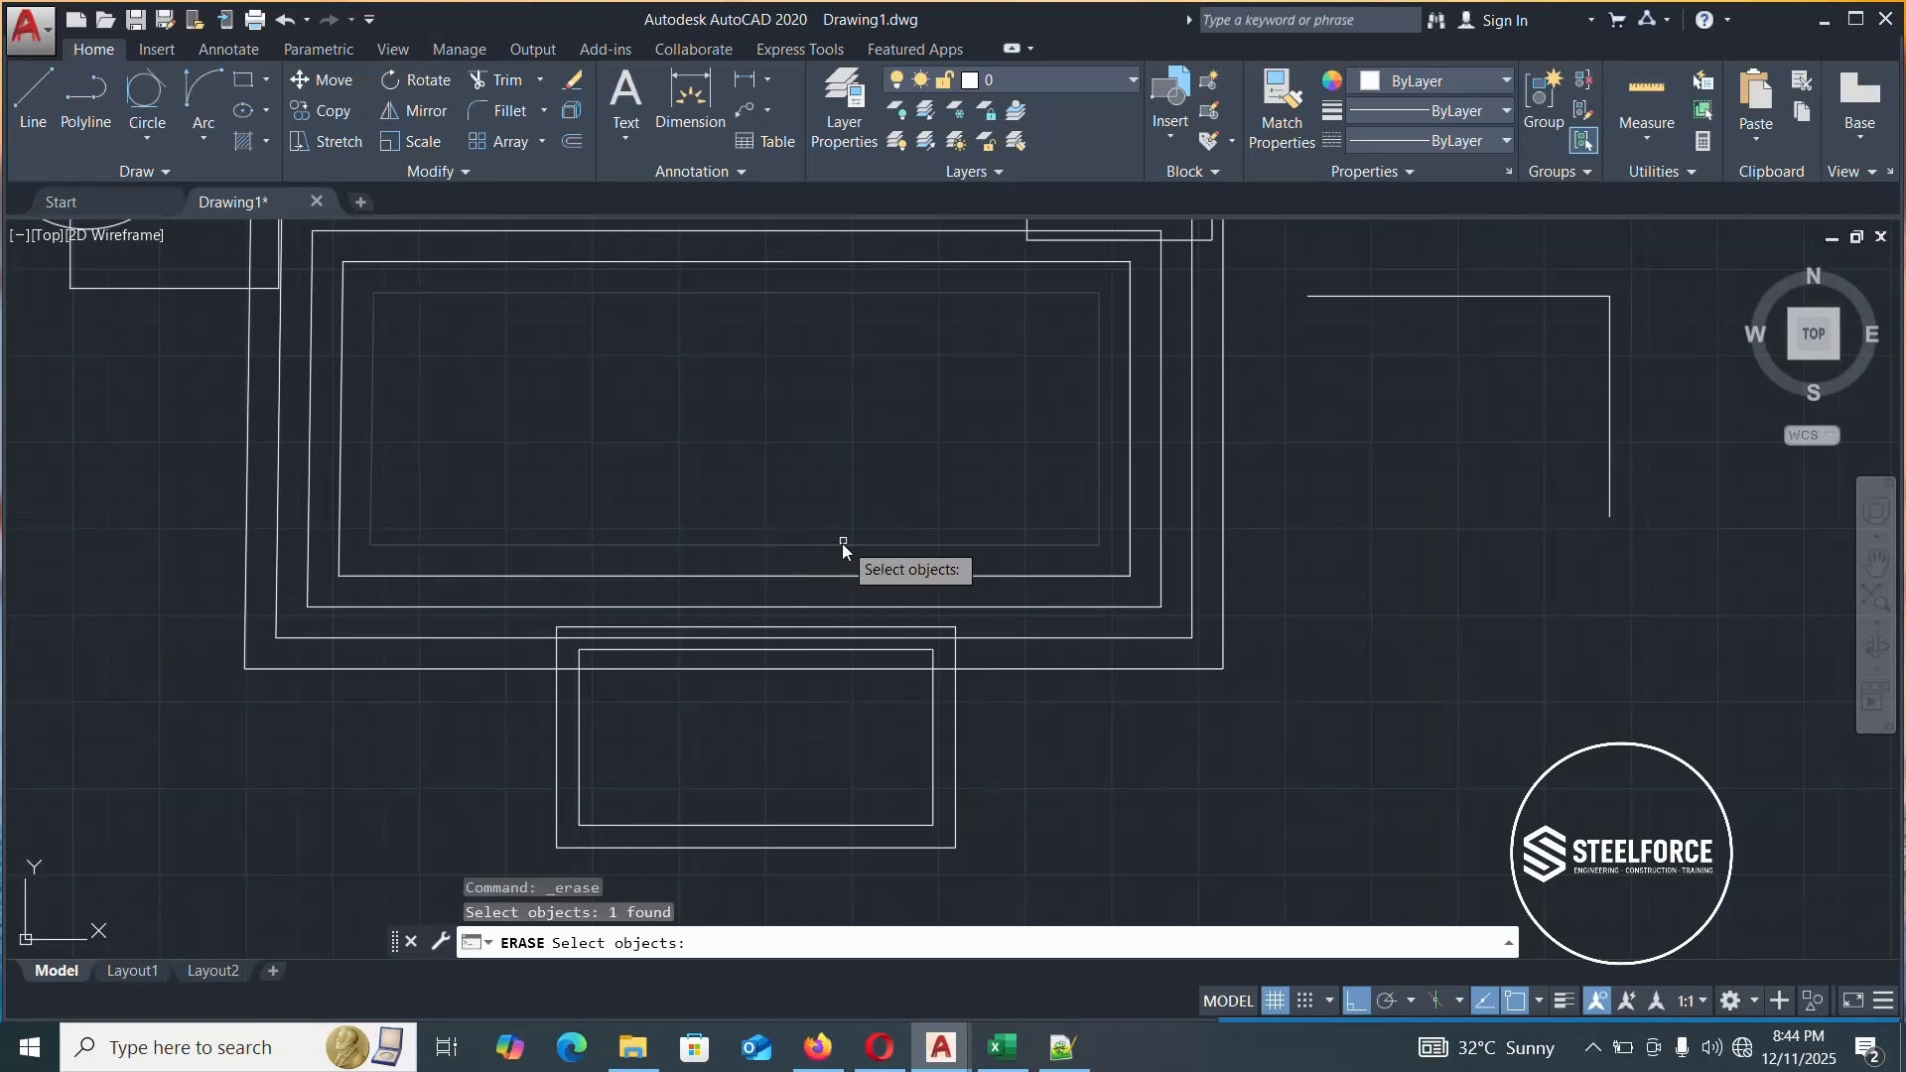
{"action": "left_click", "coordinate": [778, 576]}
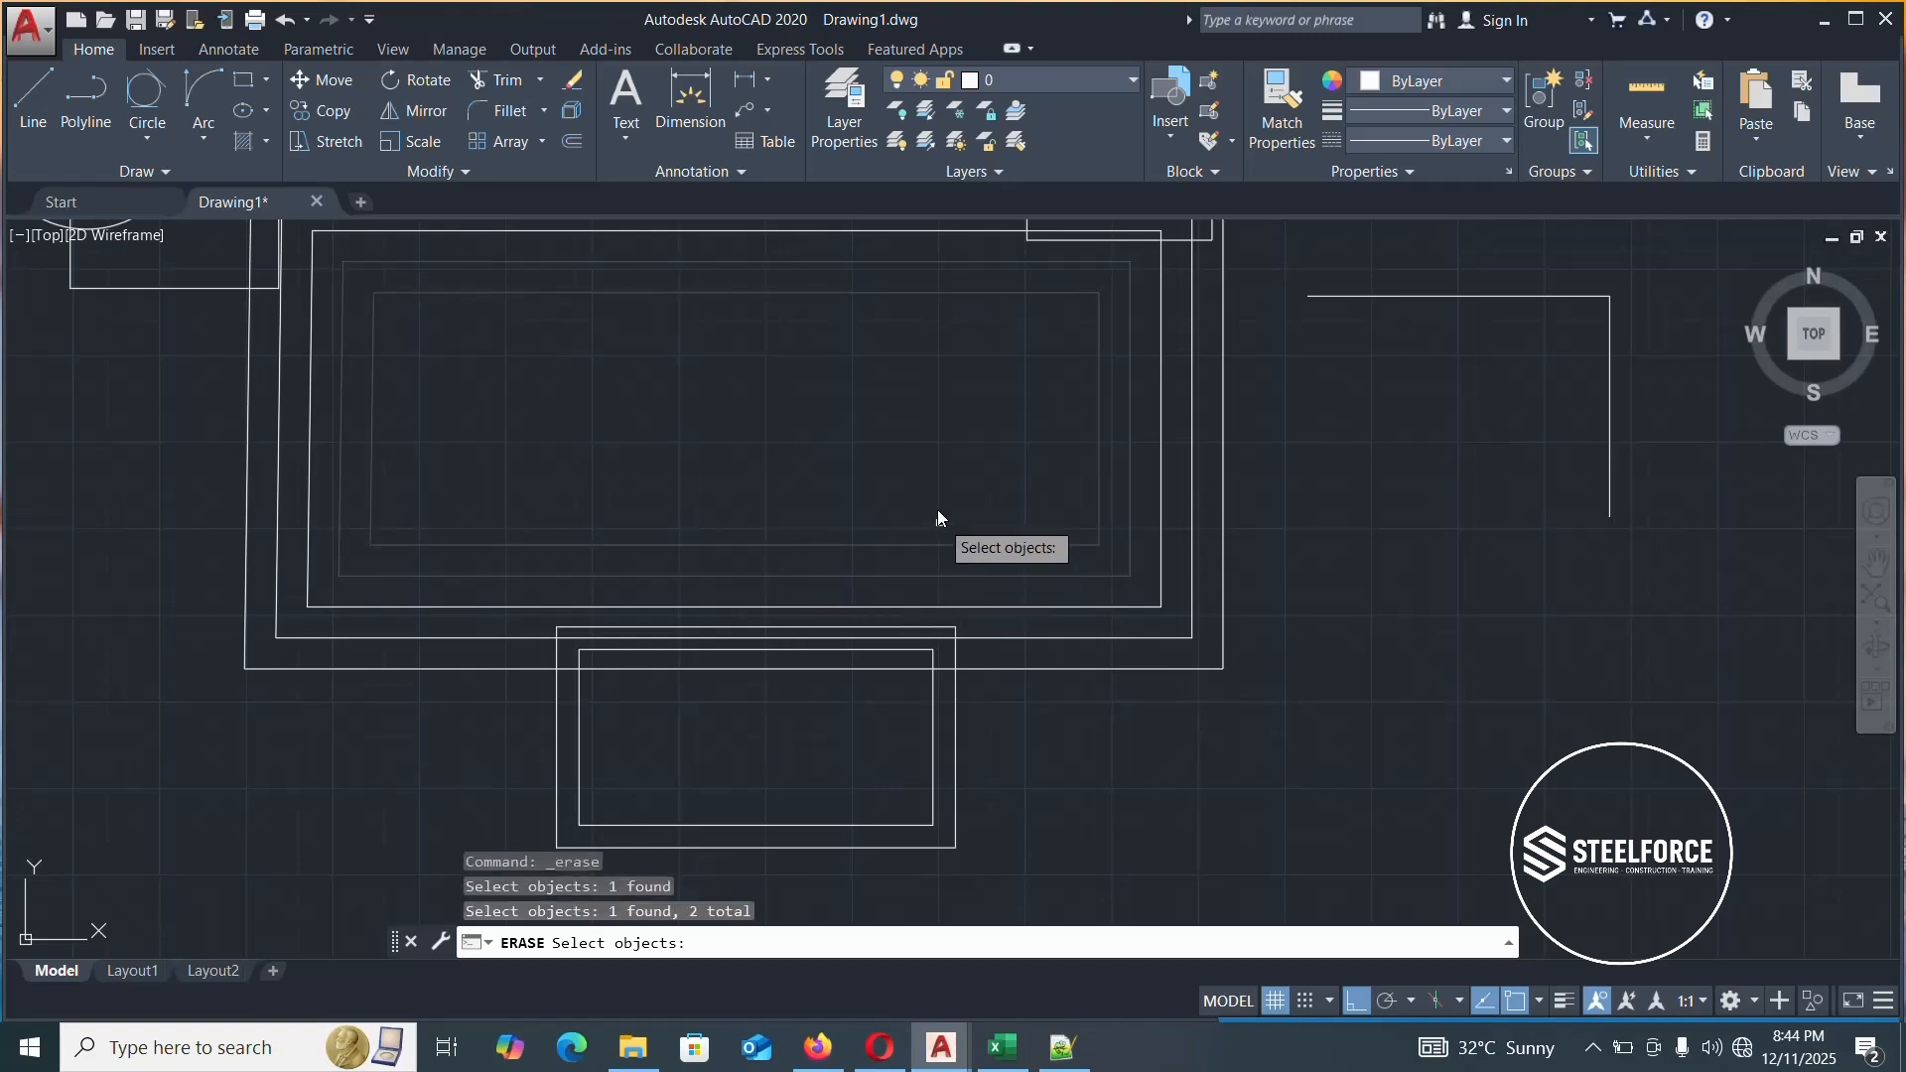
{"action": "key", "text": "Return"}
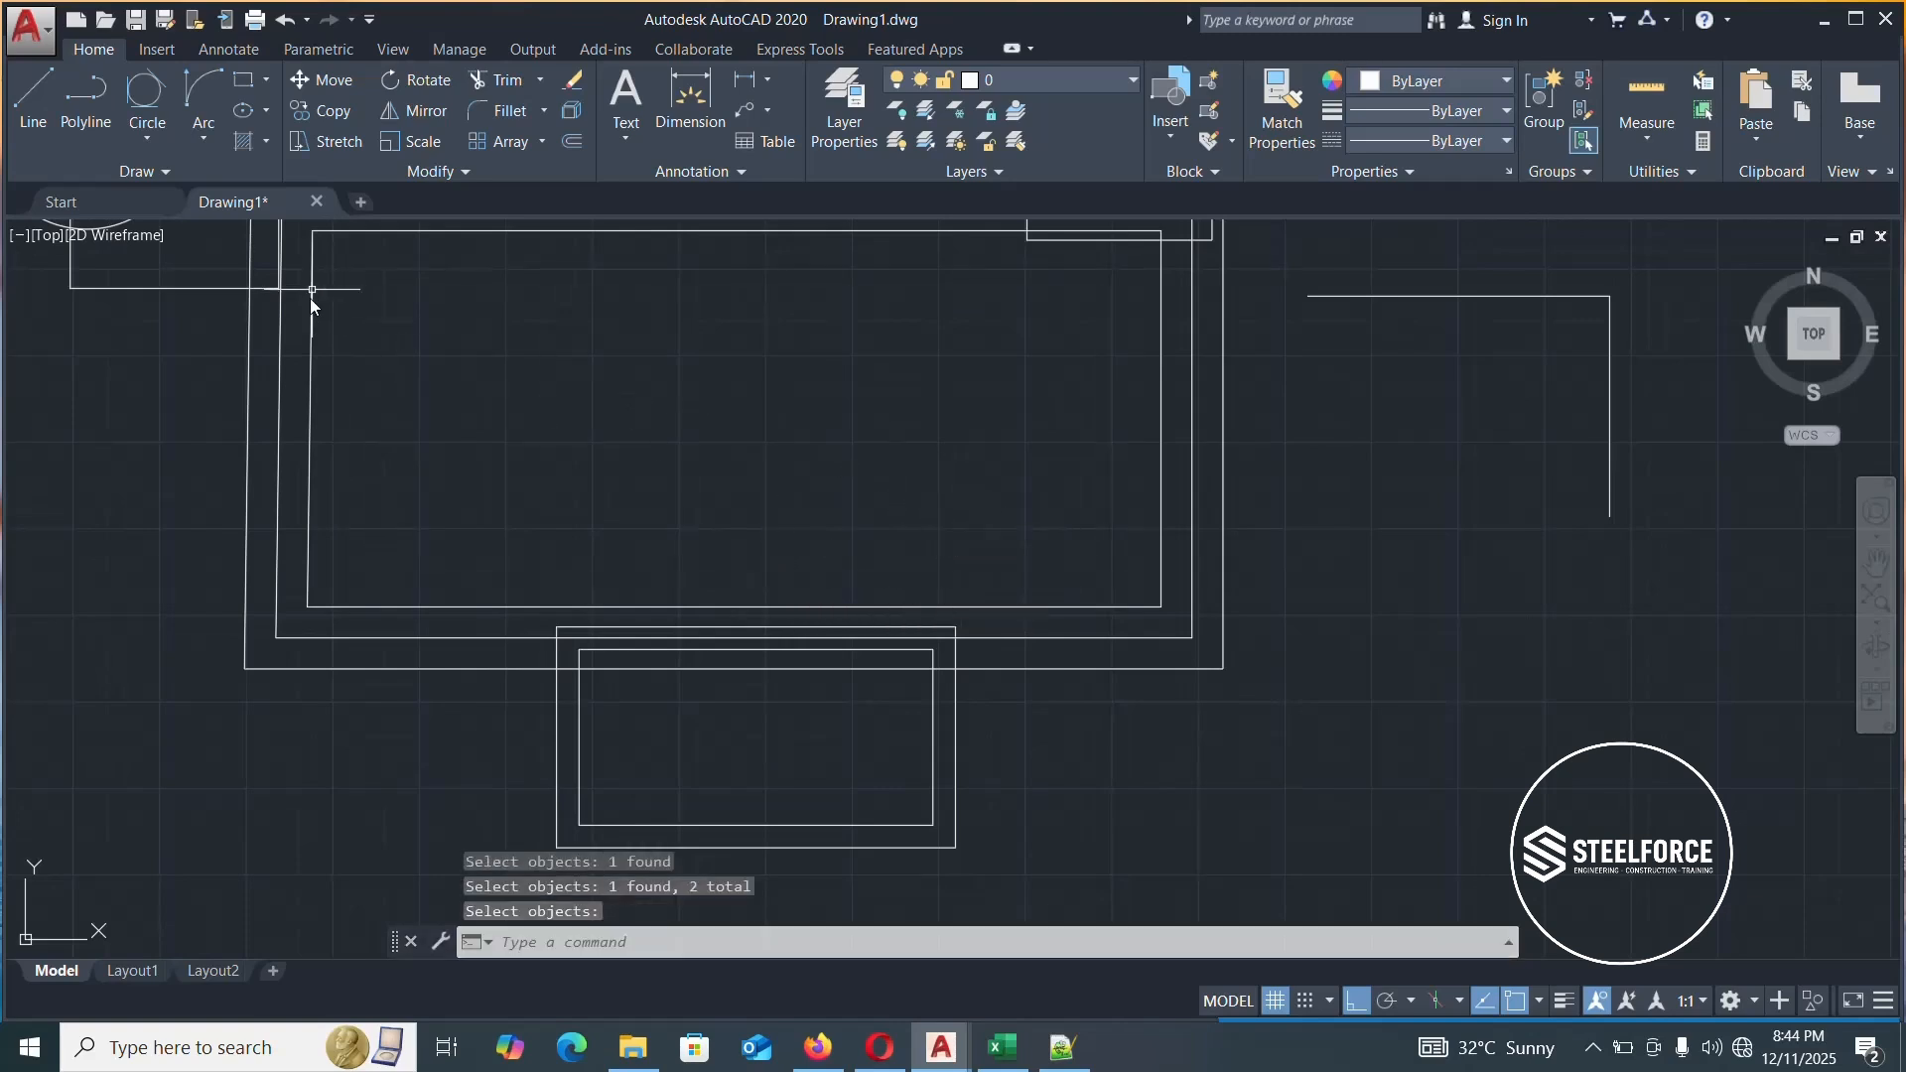
Erase the upper, right and lower edges of the small rectangle beside the circle array, plus the long horizontal line crossing it
{"action": "left_click", "coordinate": [570, 82]}
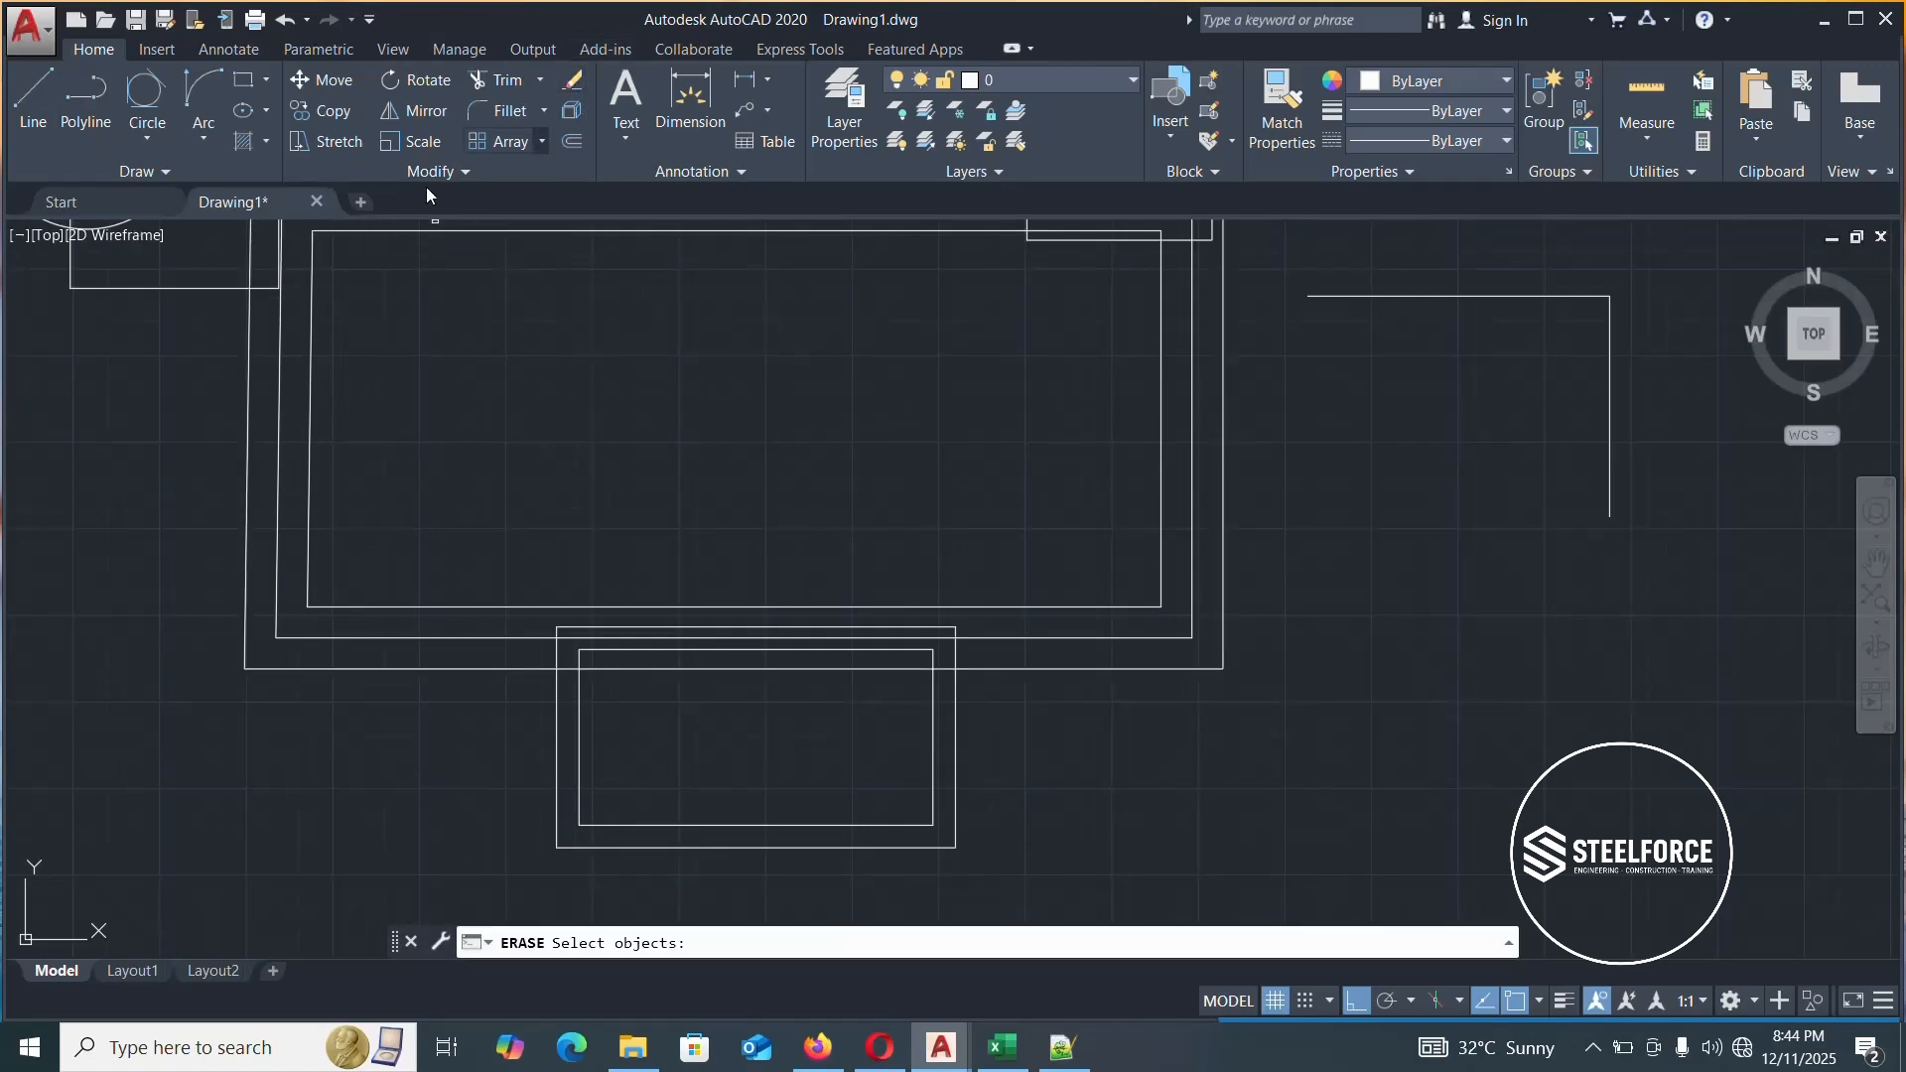
{"action": "scroll", "coordinate": [659, 387], "scroll_direction": "down", "scroll_amount": 4}
{"action": "scroll", "coordinate": [713, 384], "scroll_direction": "down", "scroll_amount": 3}
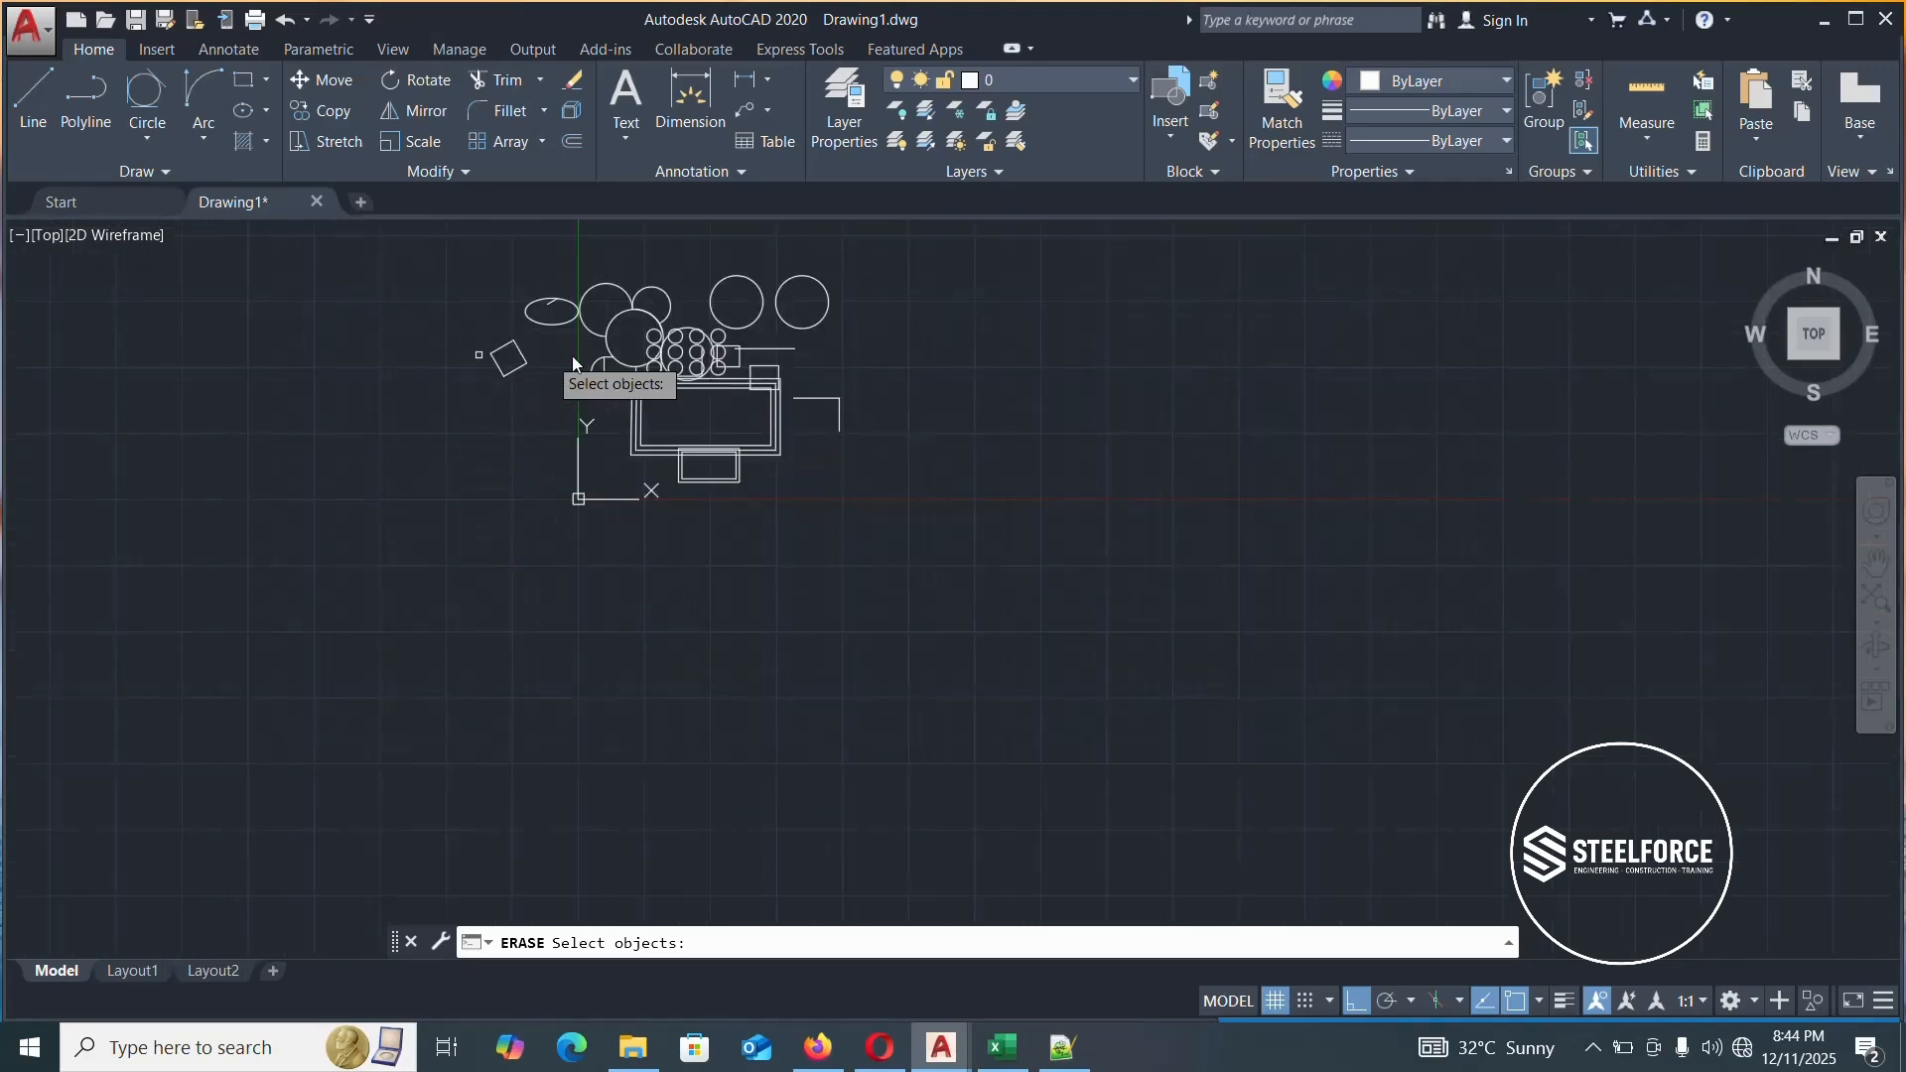
{"action": "scroll", "coordinate": [687, 316], "scroll_direction": "up", "scroll_amount": 5}
{"action": "scroll", "coordinate": [650, 471], "scroll_direction": "up", "scroll_amount": 6}
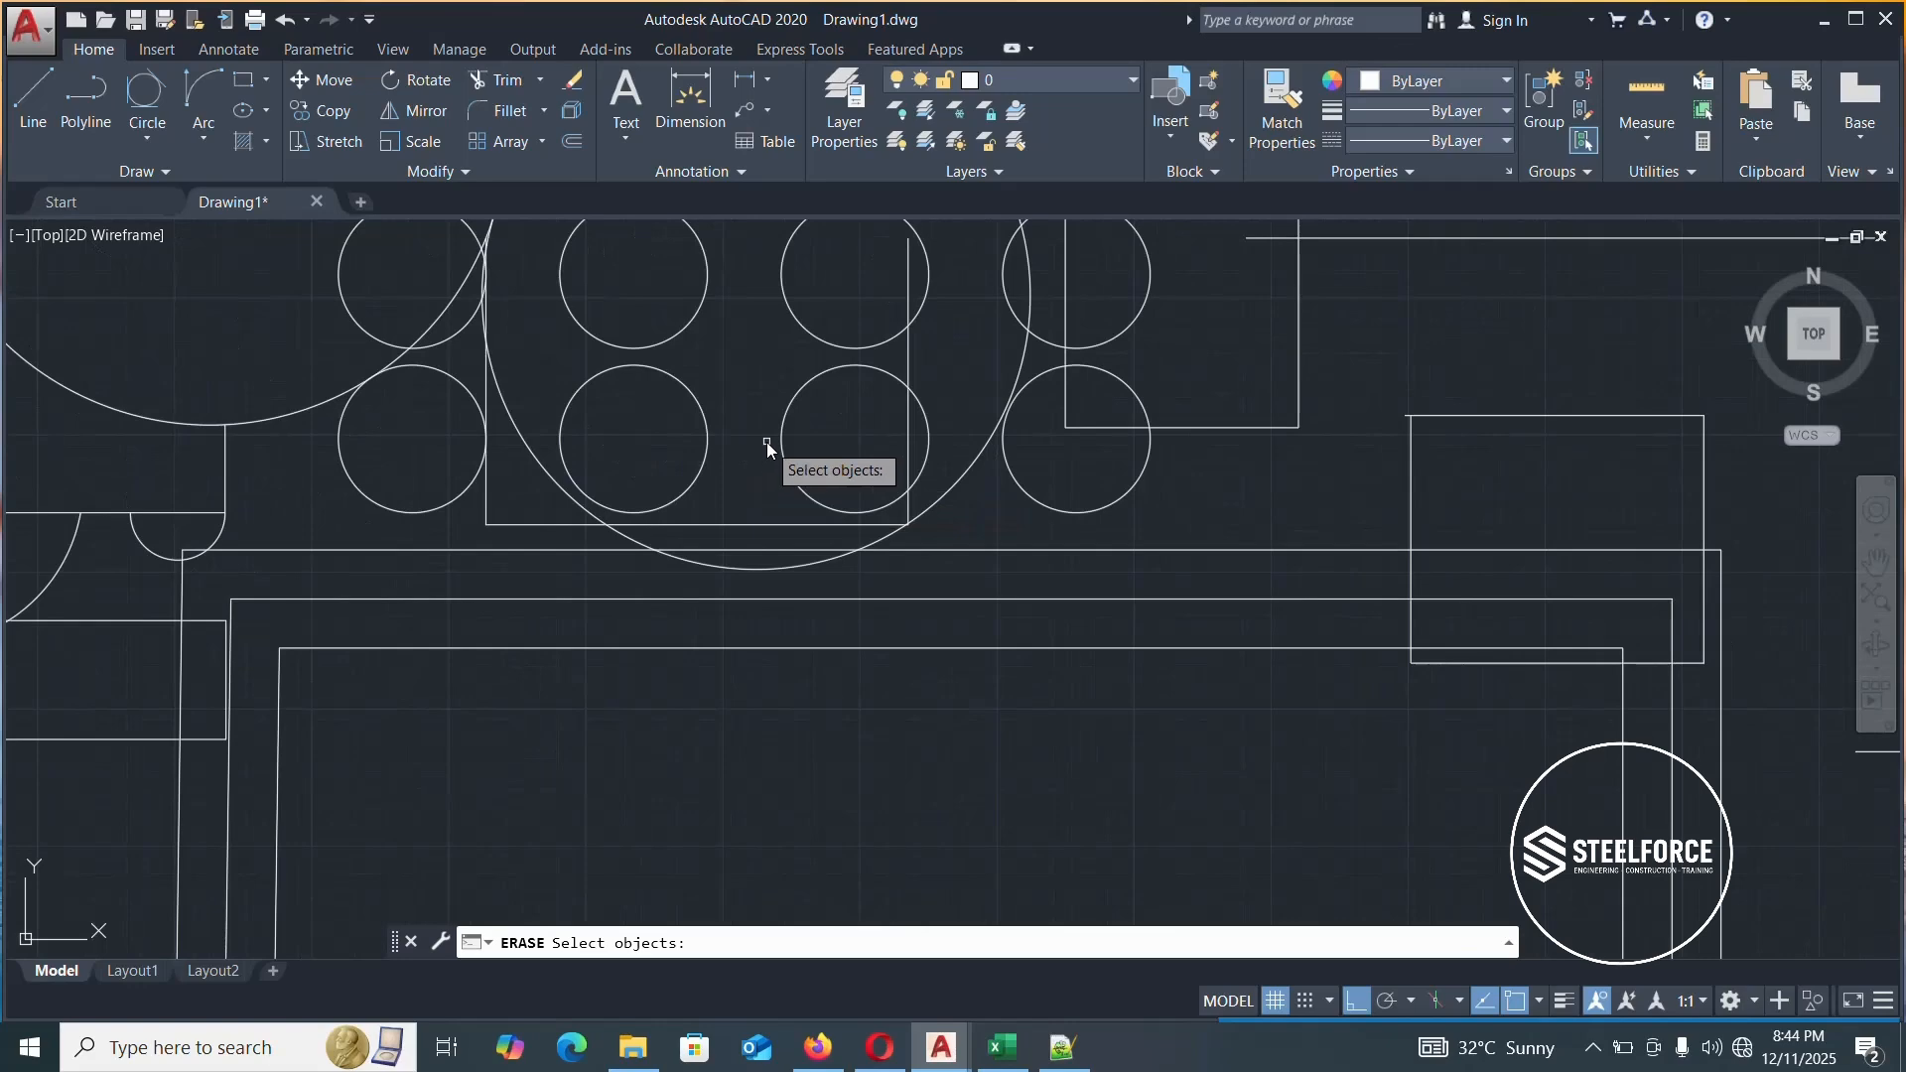
{"action": "scroll", "coordinate": [736, 480], "scroll_direction": "down", "scroll_amount": 3}
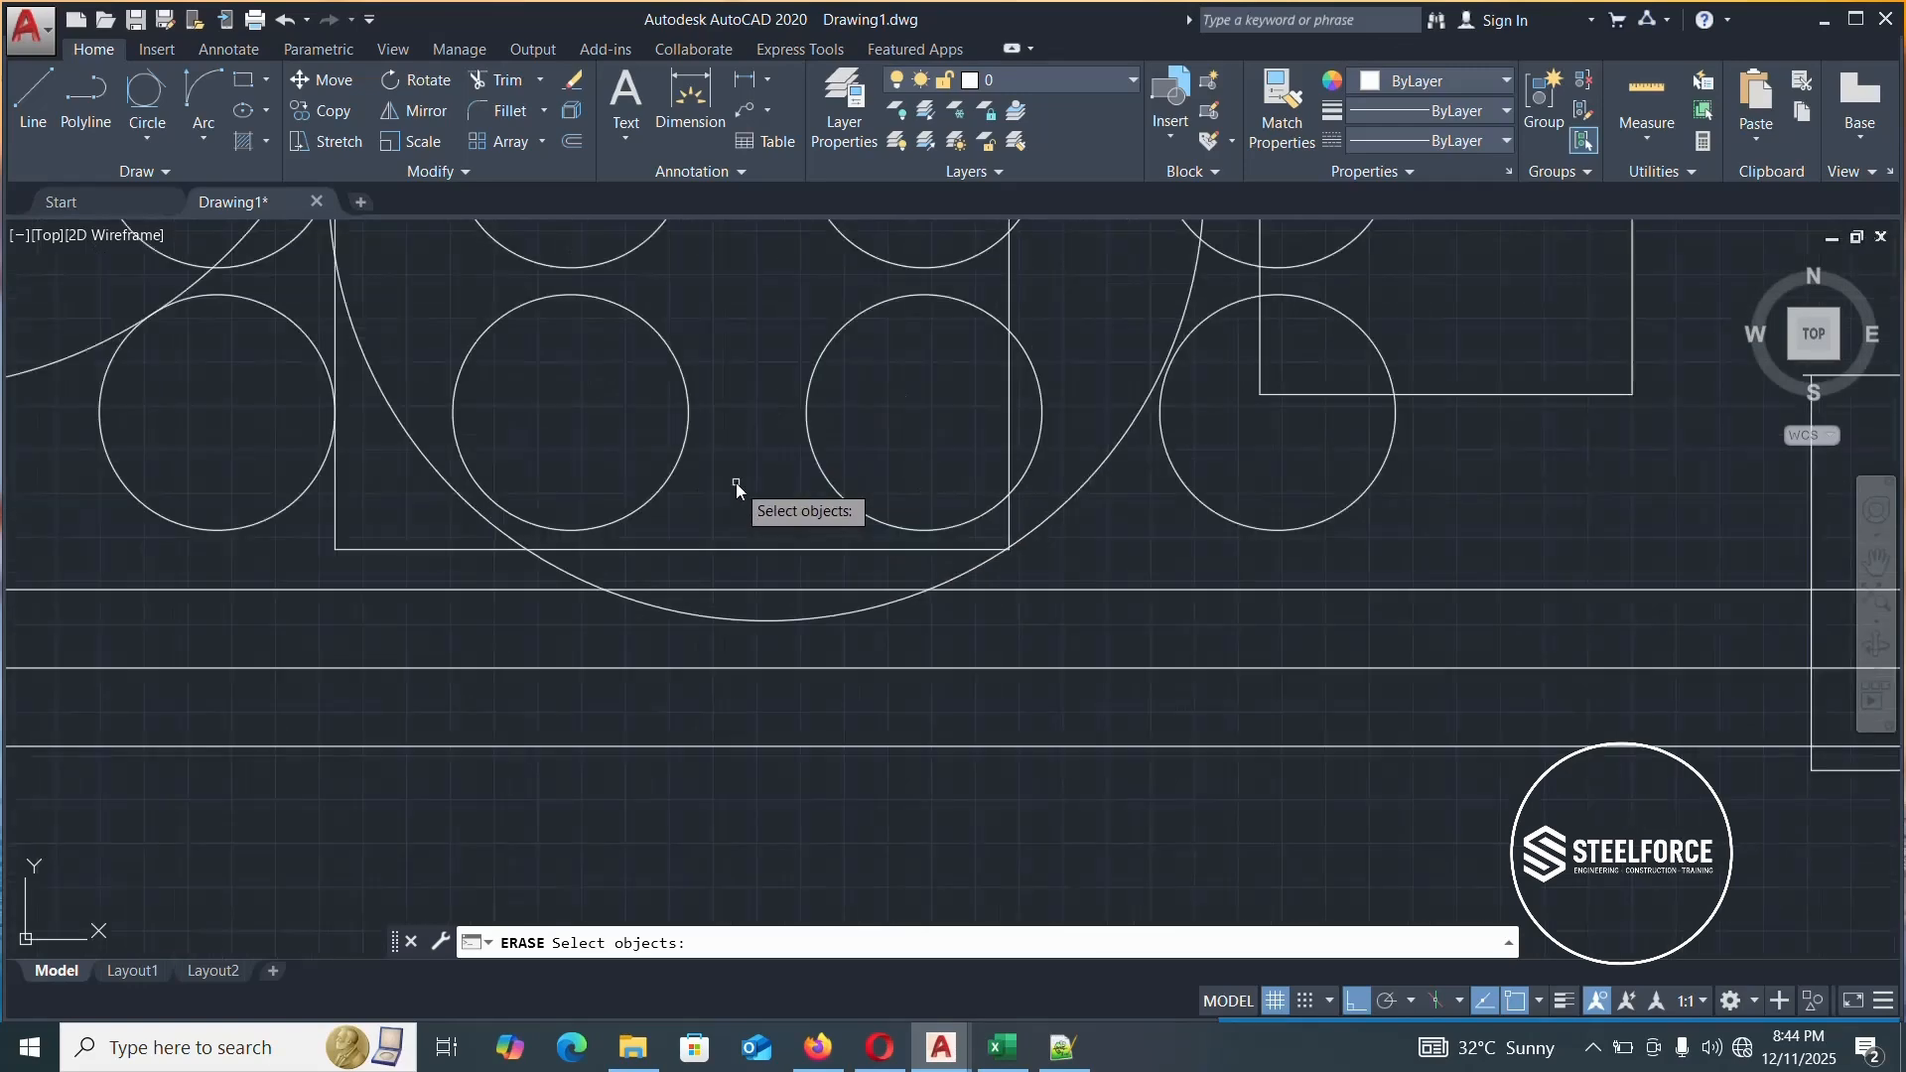
{"action": "scroll", "coordinate": [736, 474], "scroll_direction": "down", "scroll_amount": 4}
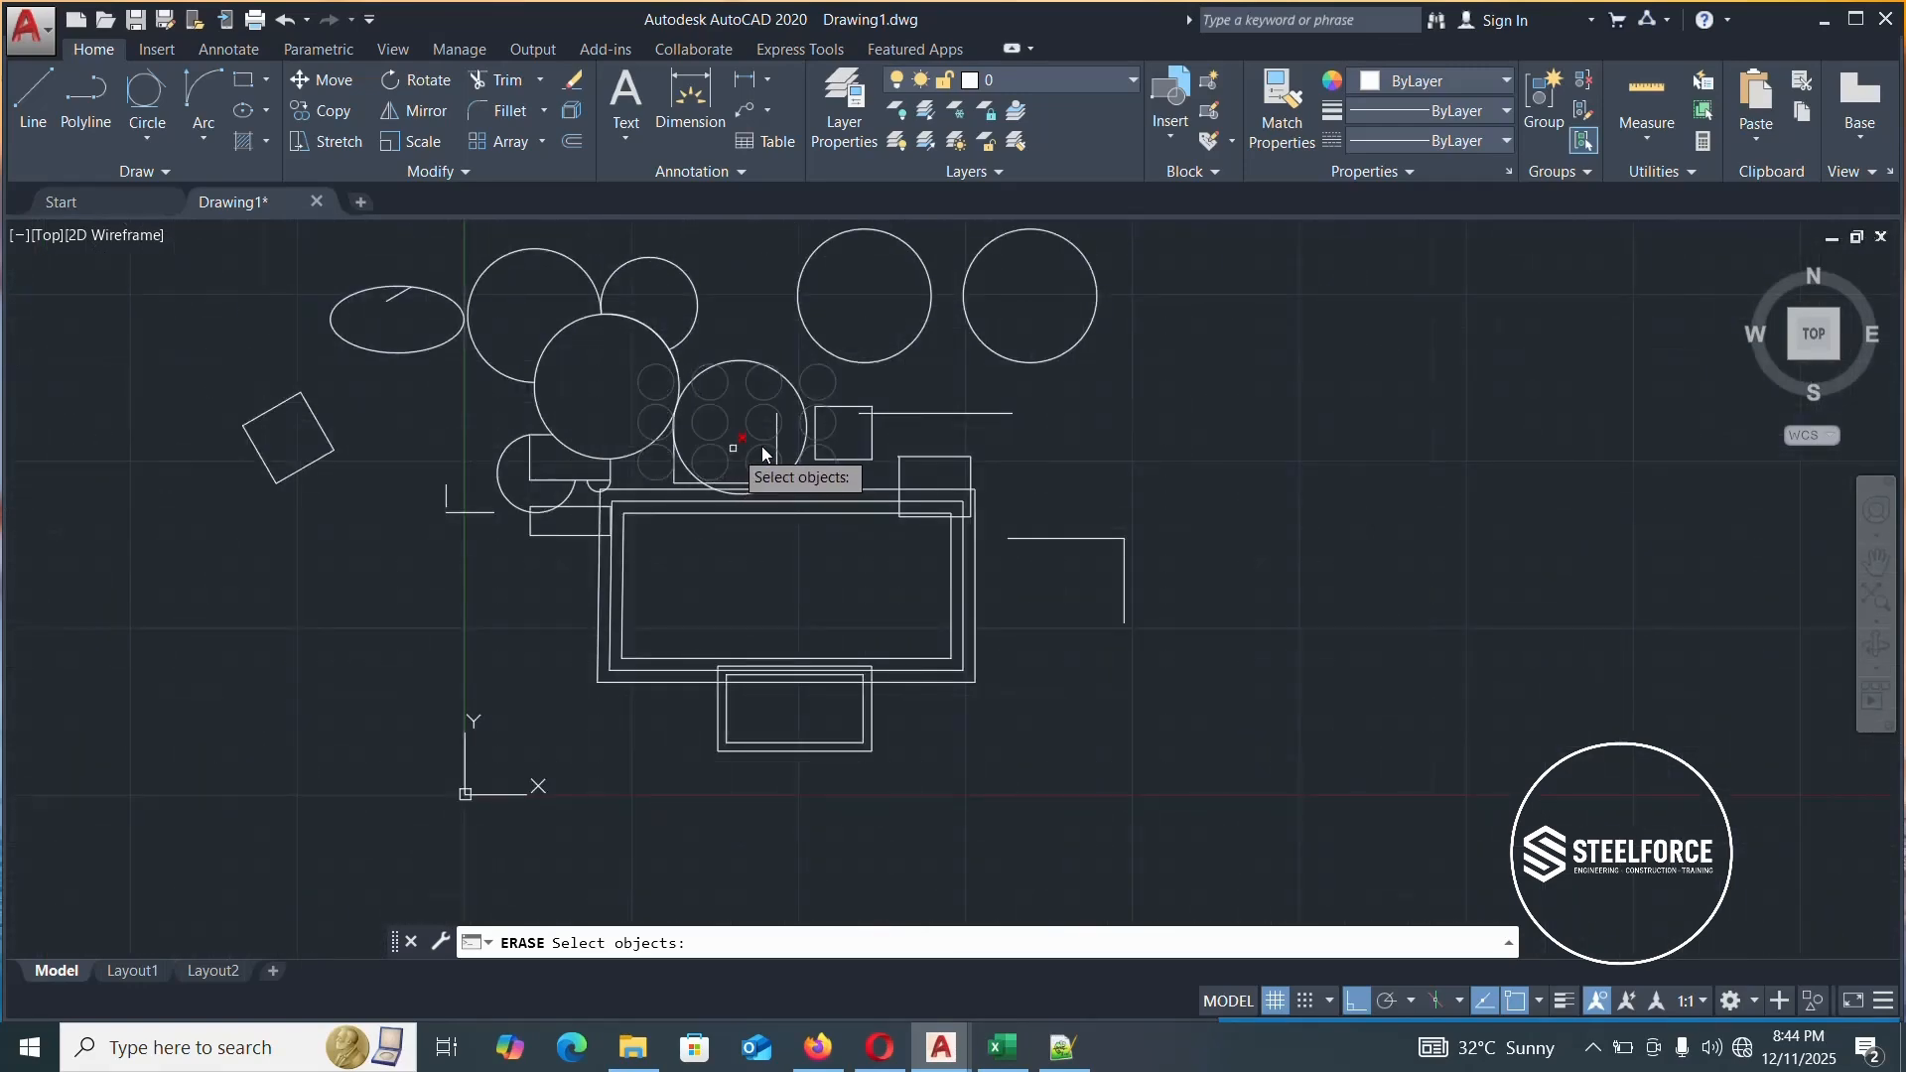
{"action": "scroll", "coordinate": [866, 415], "scroll_direction": "up", "scroll_amount": 4}
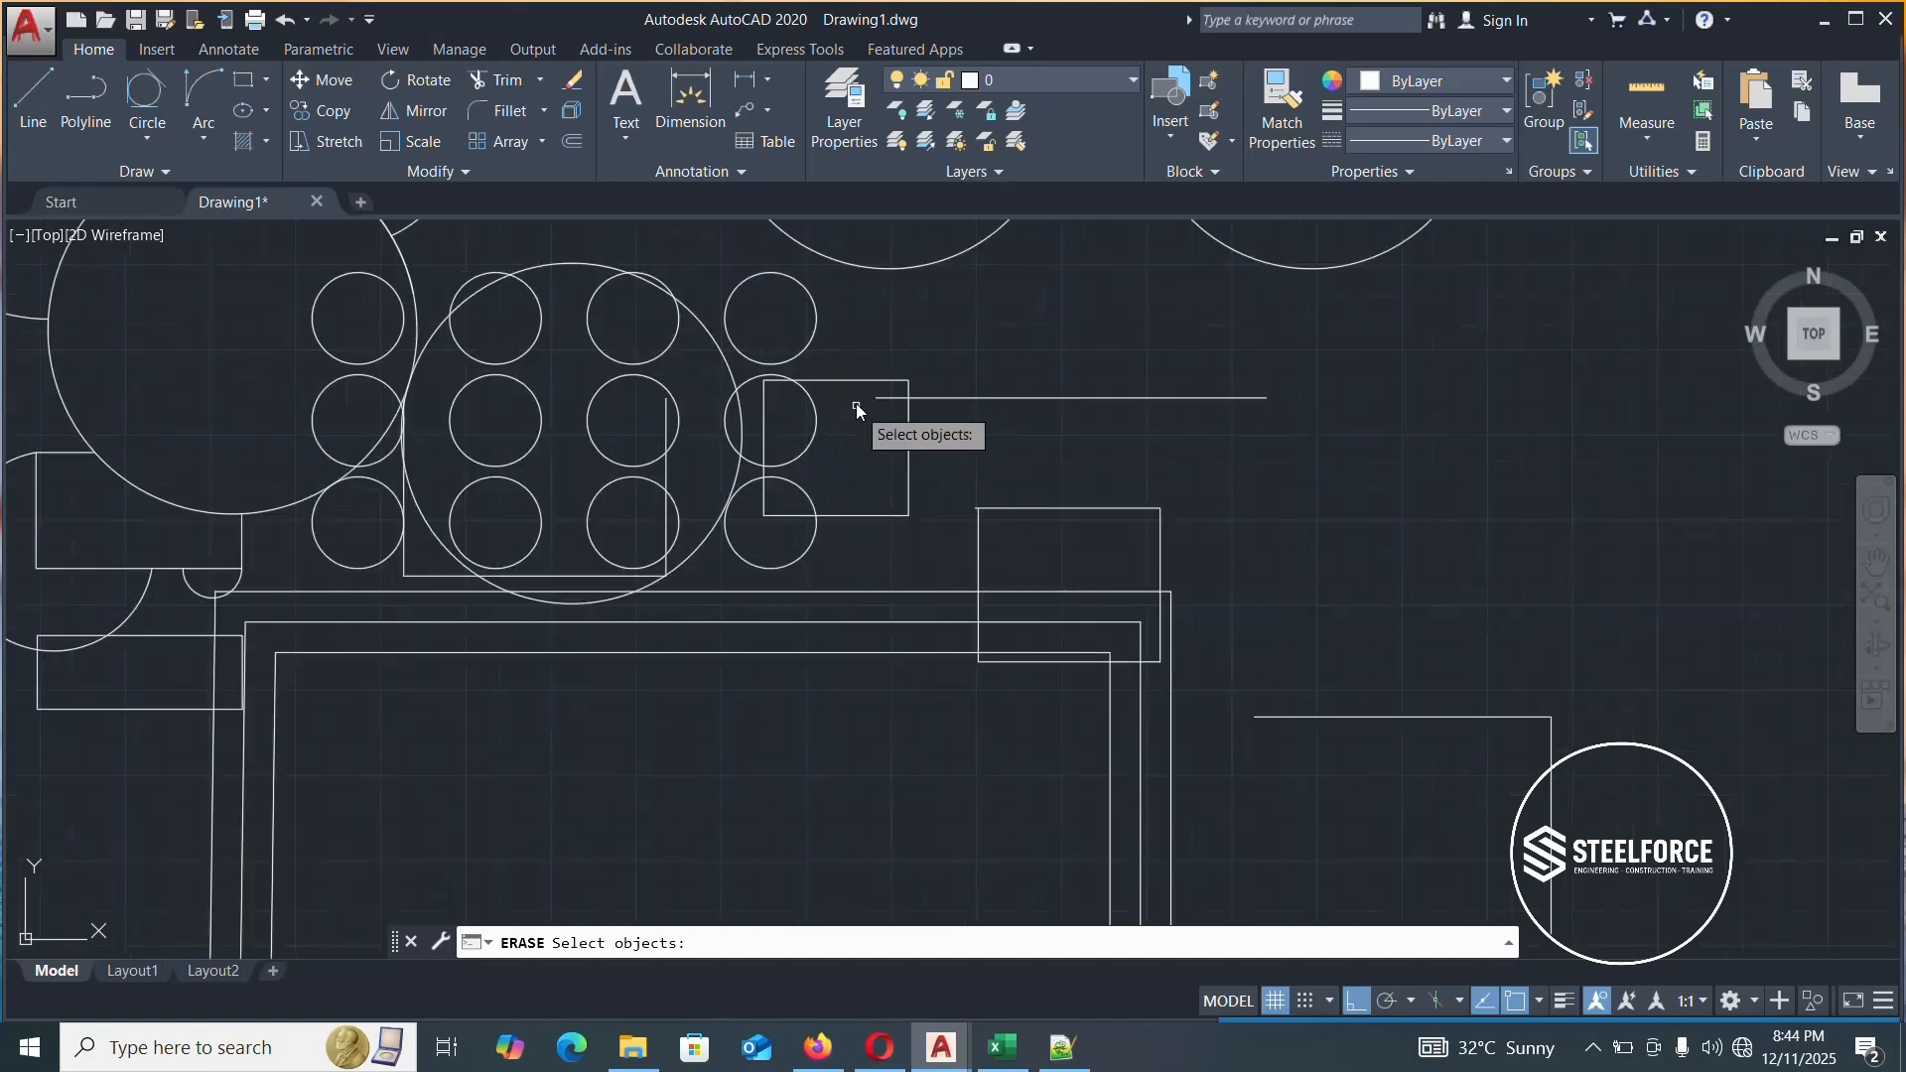
{"action": "left_click", "coordinate": [907, 384]}
{"action": "left_click", "coordinate": [907, 417]}
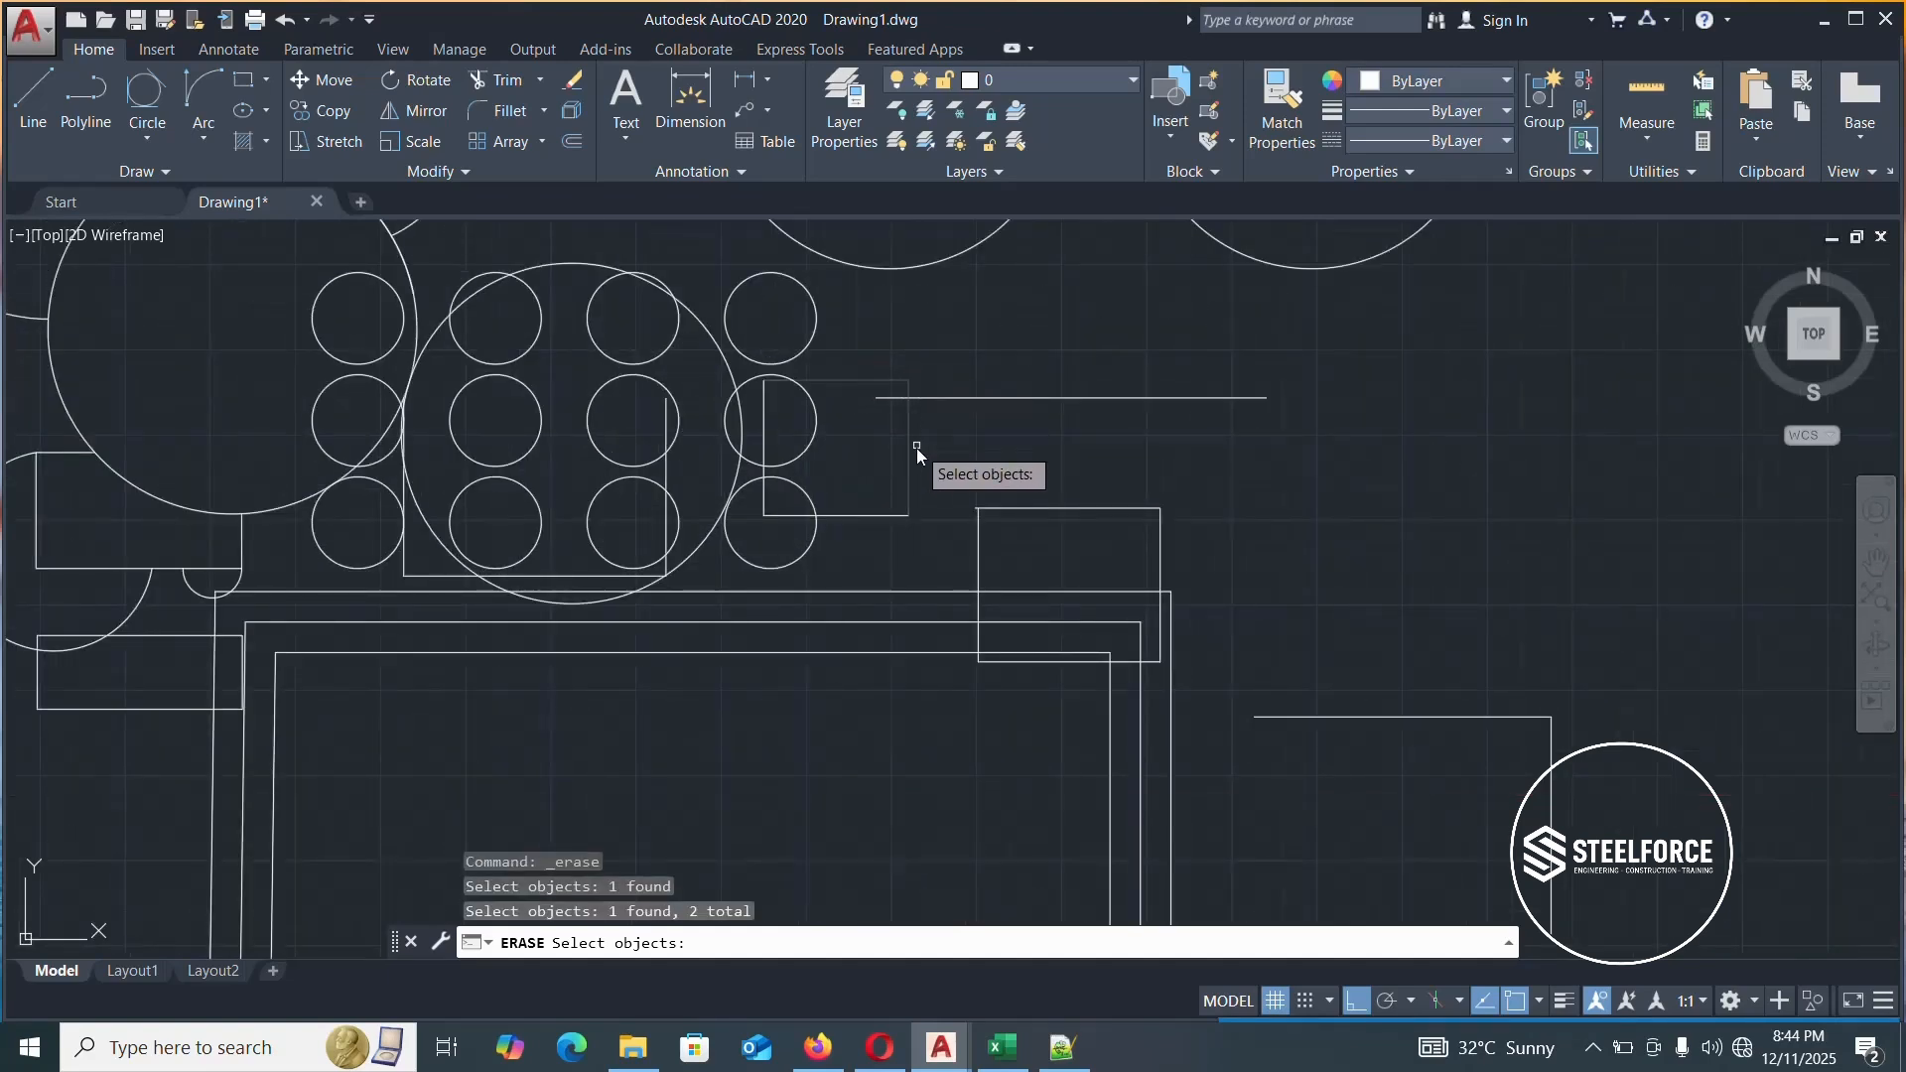
{"action": "left_click", "coordinate": [901, 518]}
{"action": "left_click", "coordinate": [889, 395]}
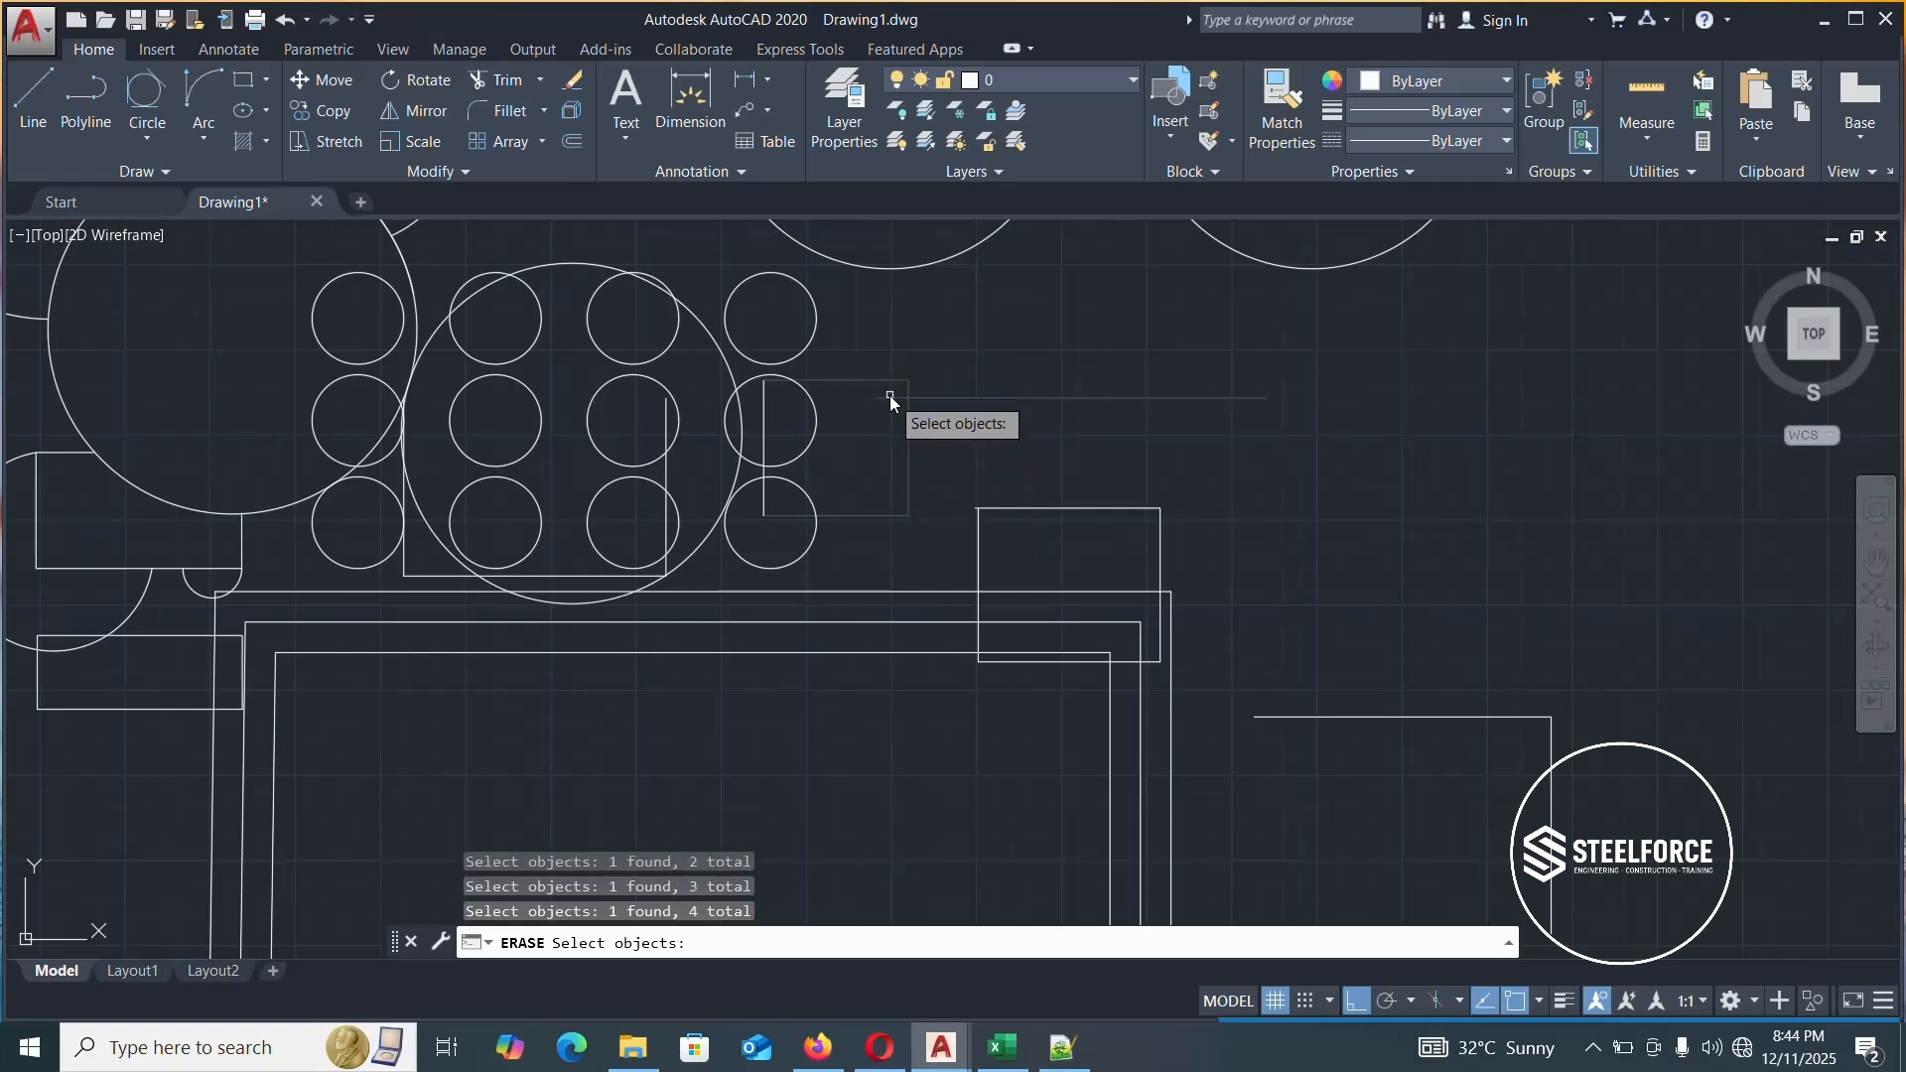
{"action": "key", "text": "Return"}
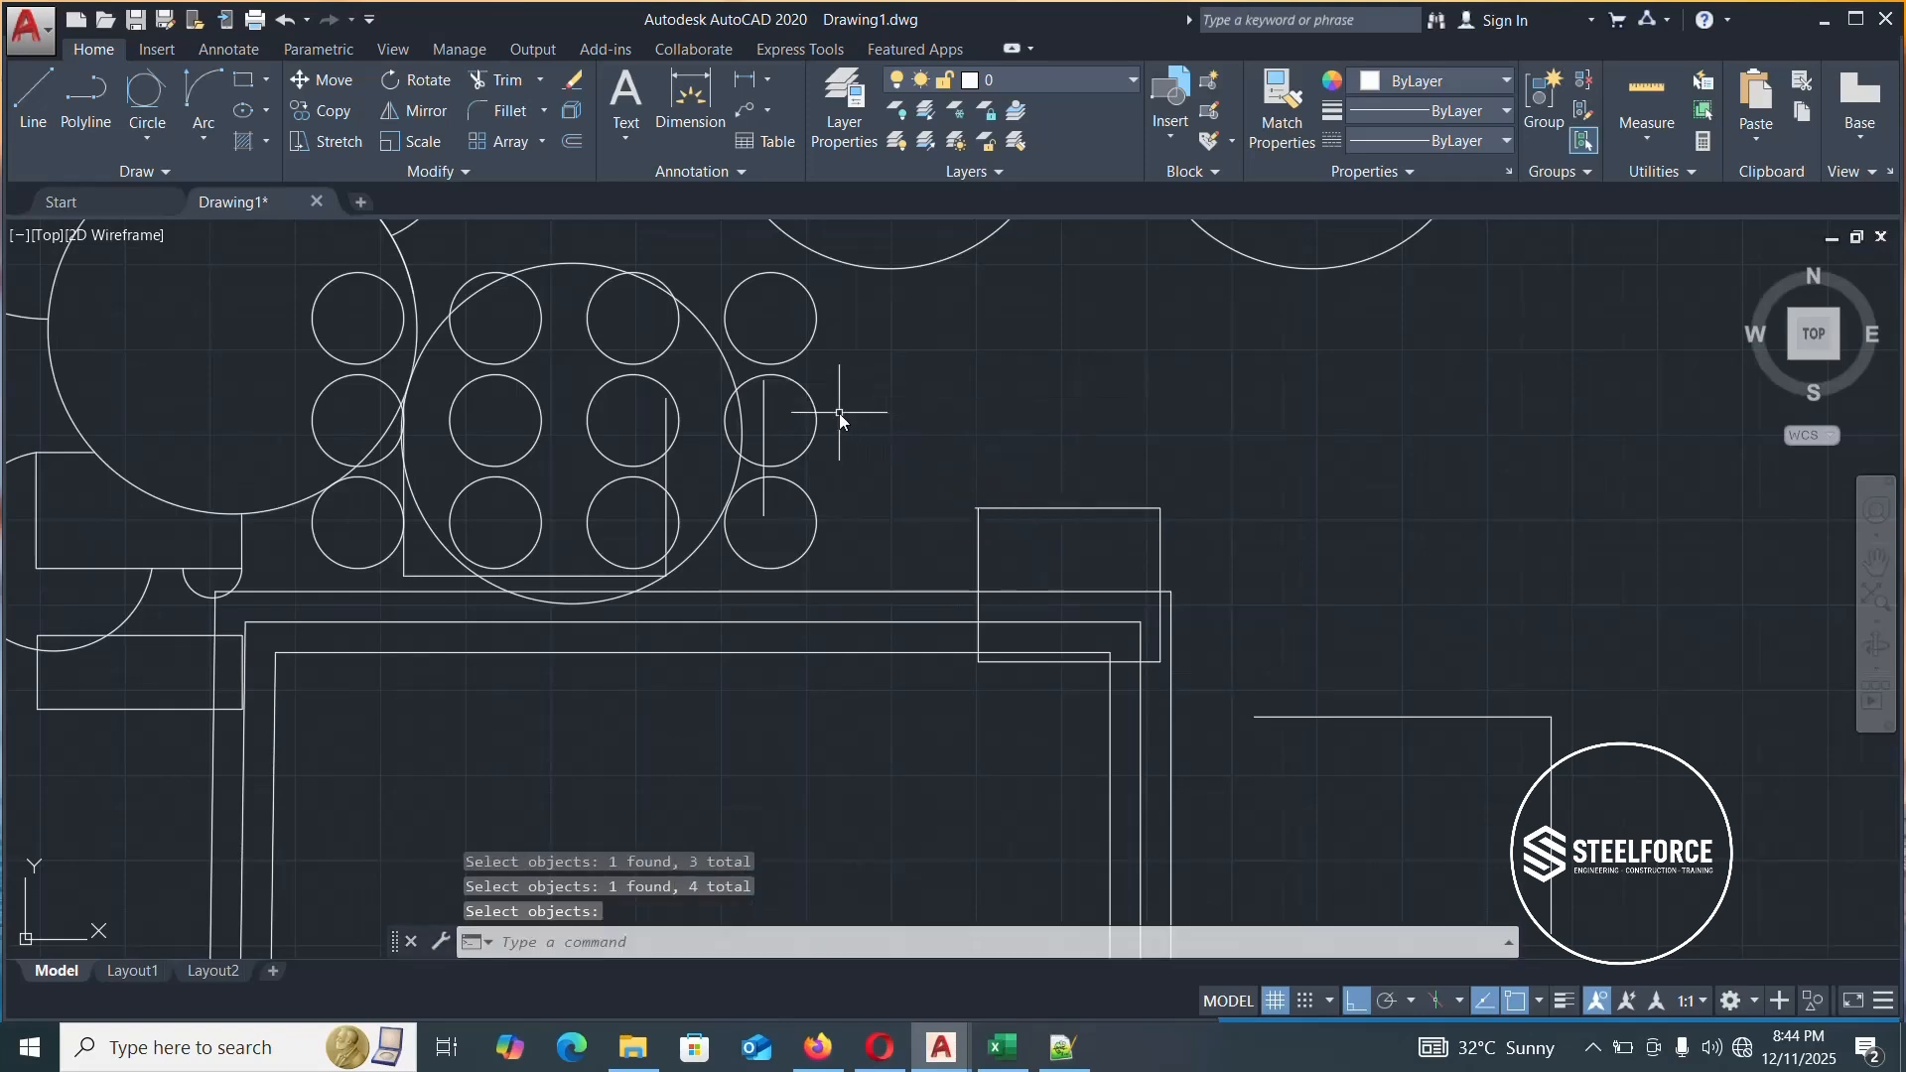
{"action": "scroll", "coordinate": [683, 355], "scroll_direction": "down", "scroll_amount": 6}
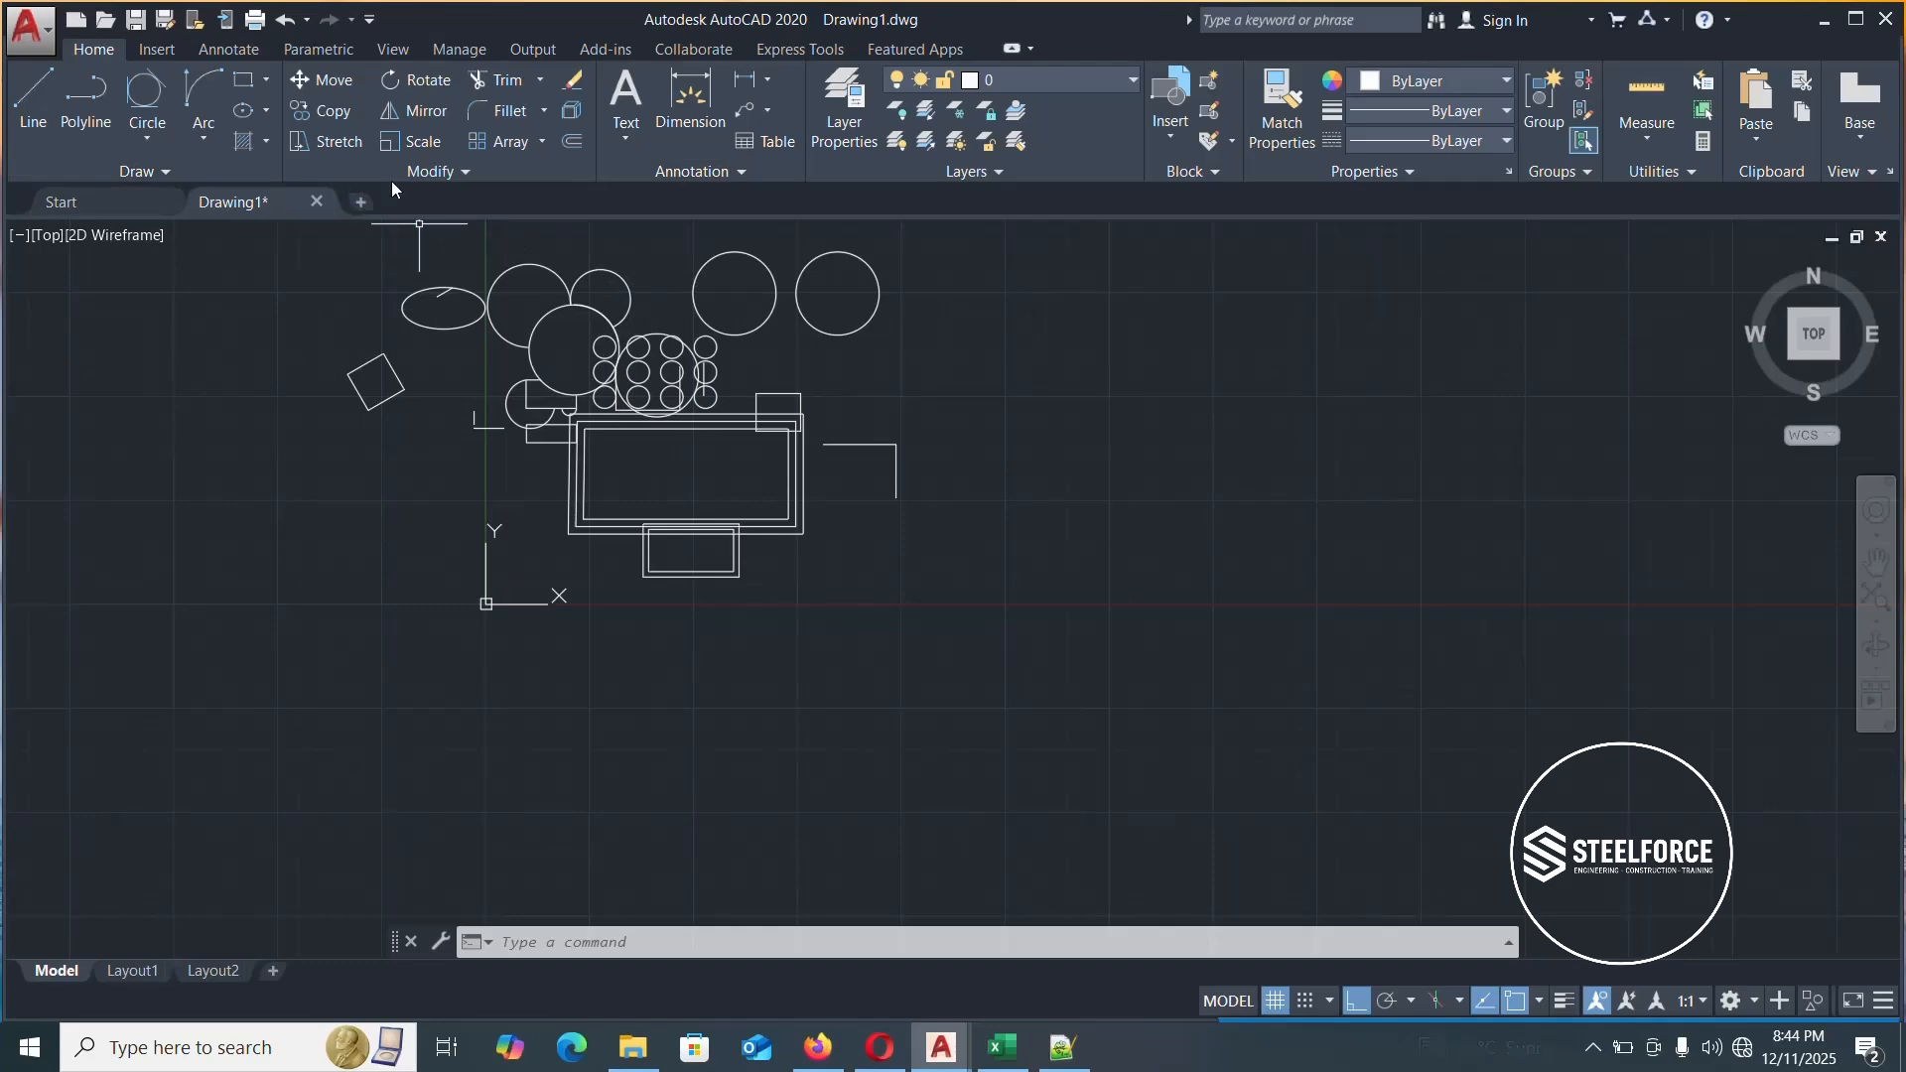
{"action": "scroll", "coordinate": [556, 249], "scroll_direction": "up", "scroll_amount": 5}
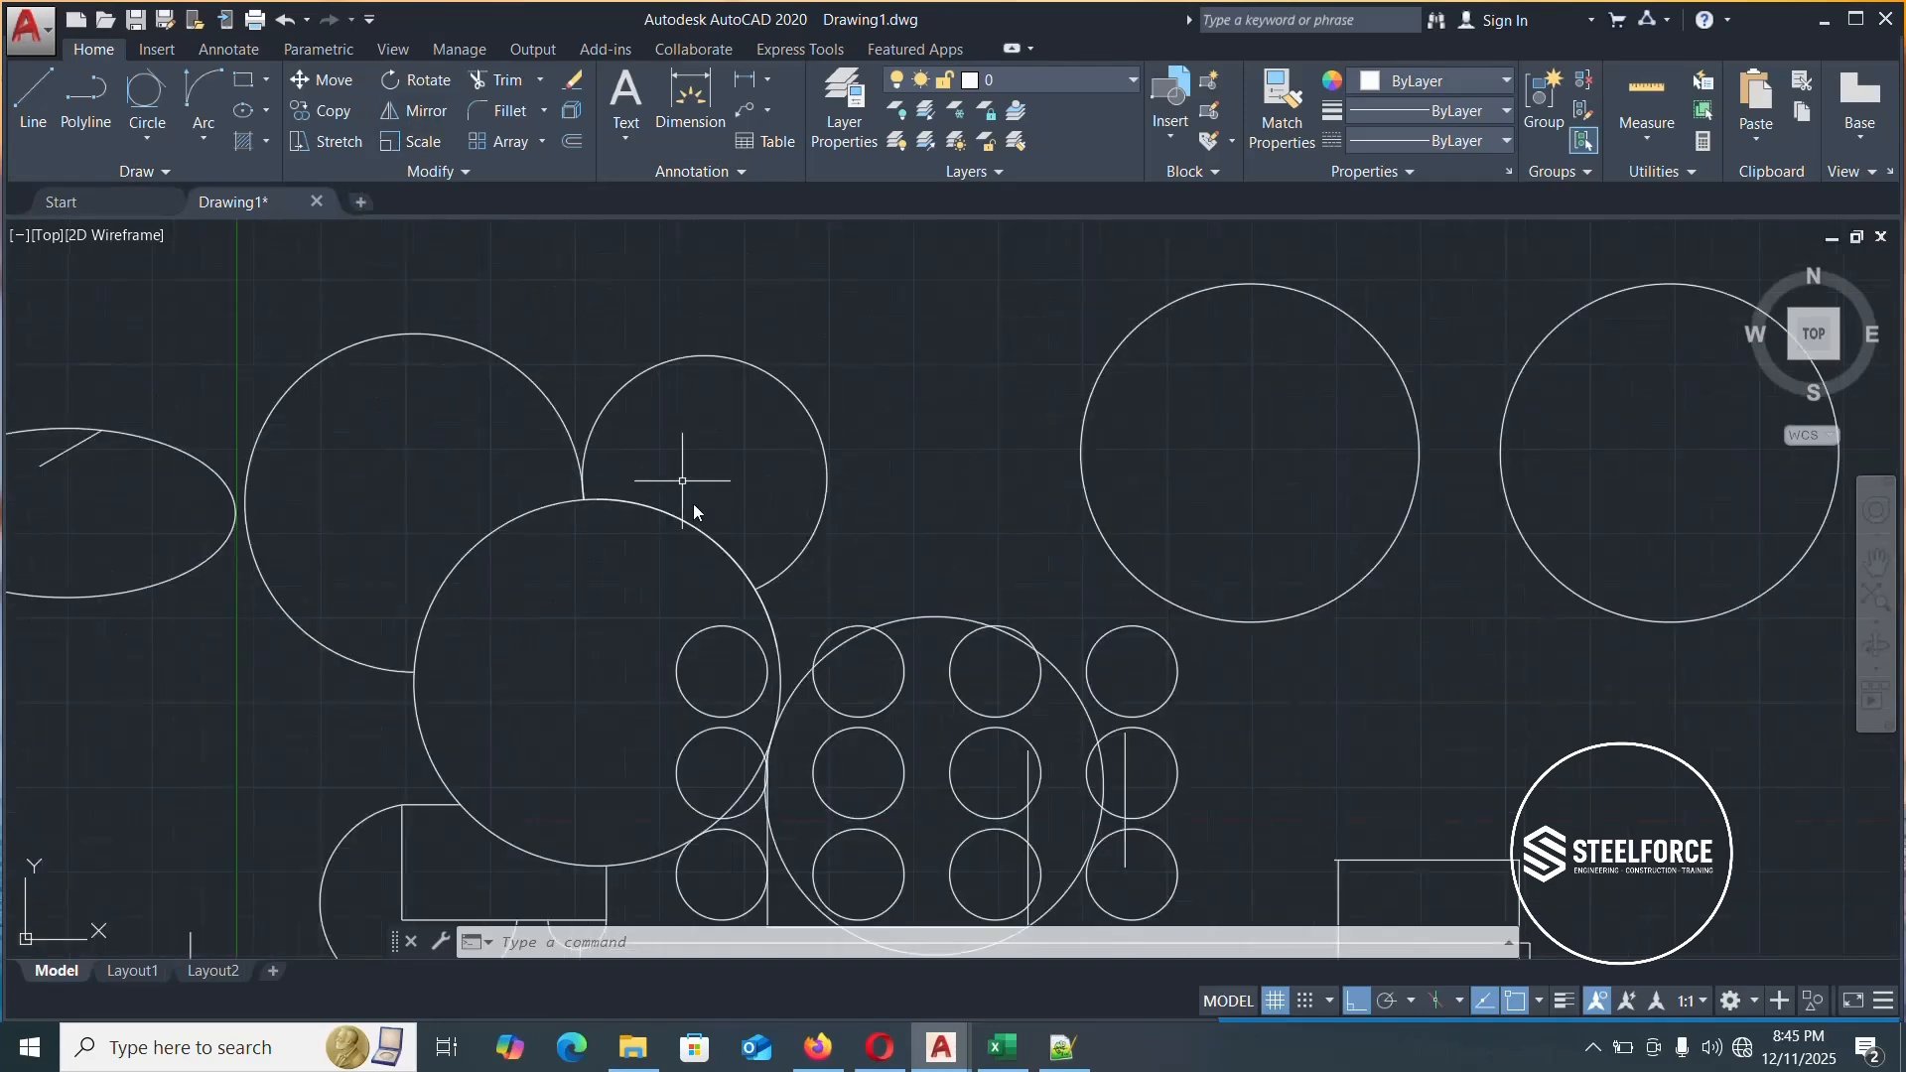
{"action": "scroll", "coordinate": [675, 477], "scroll_direction": "down", "scroll_amount": 2}
{"action": "scroll", "coordinate": [645, 419], "scroll_direction": "down", "scroll_amount": 4}
{"action": "scroll", "coordinate": [427, 417], "scroll_direction": "up", "scroll_amount": 2}
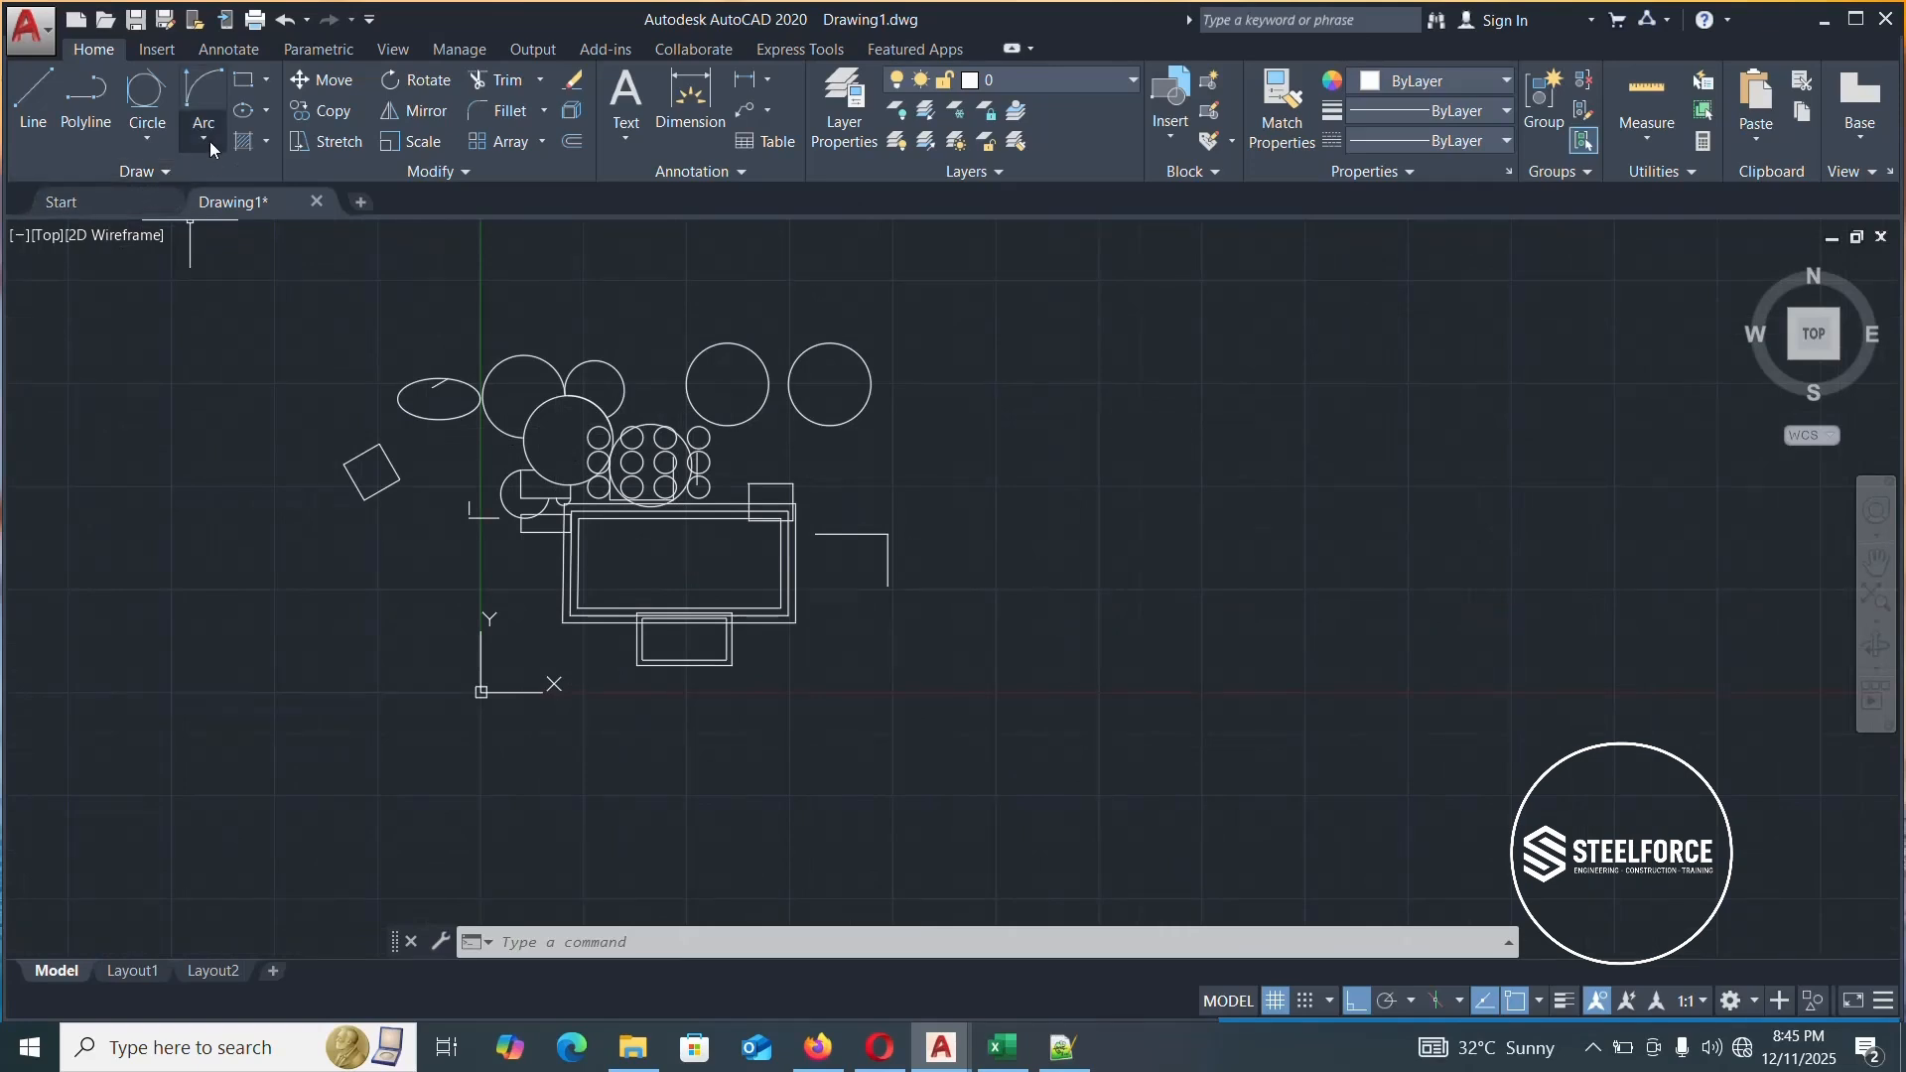
{"action": "left_click", "coordinate": [165, 170]}
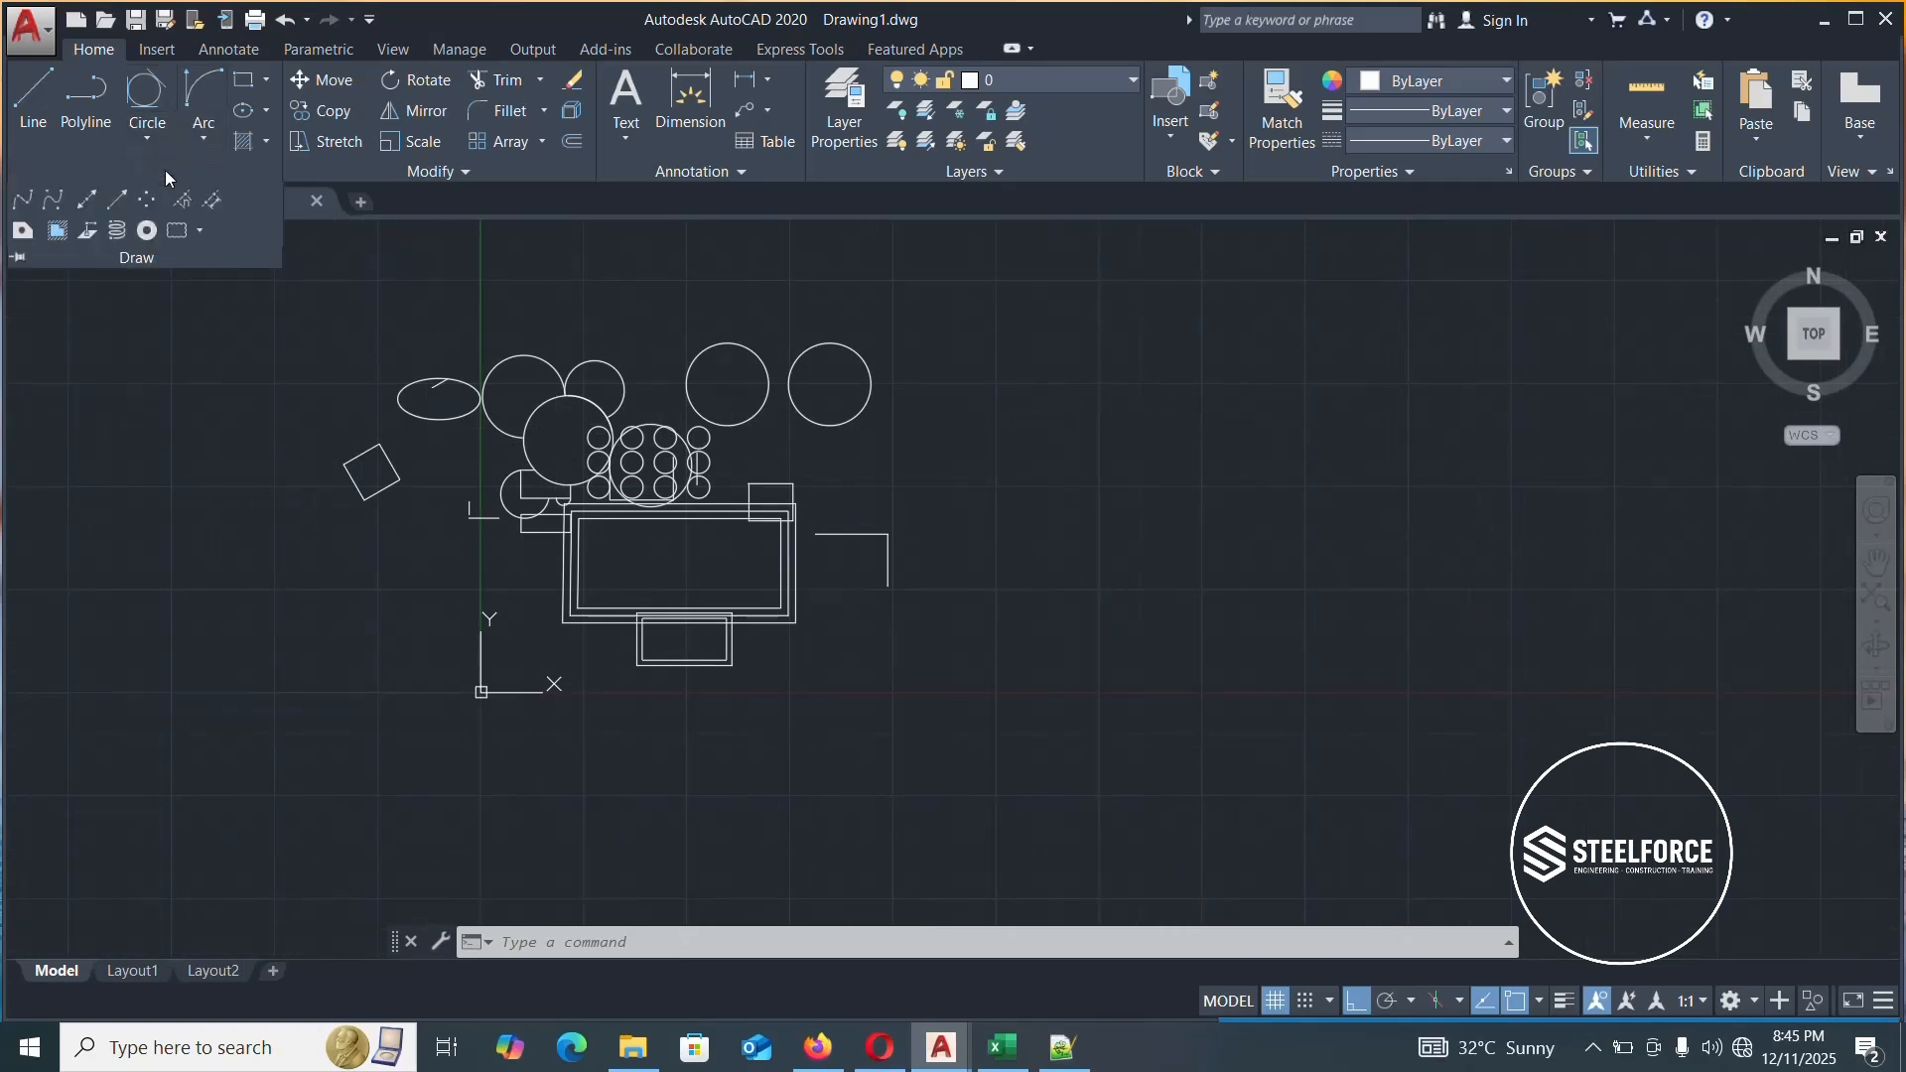
{"action": "left_click", "coordinate": [246, 369]}
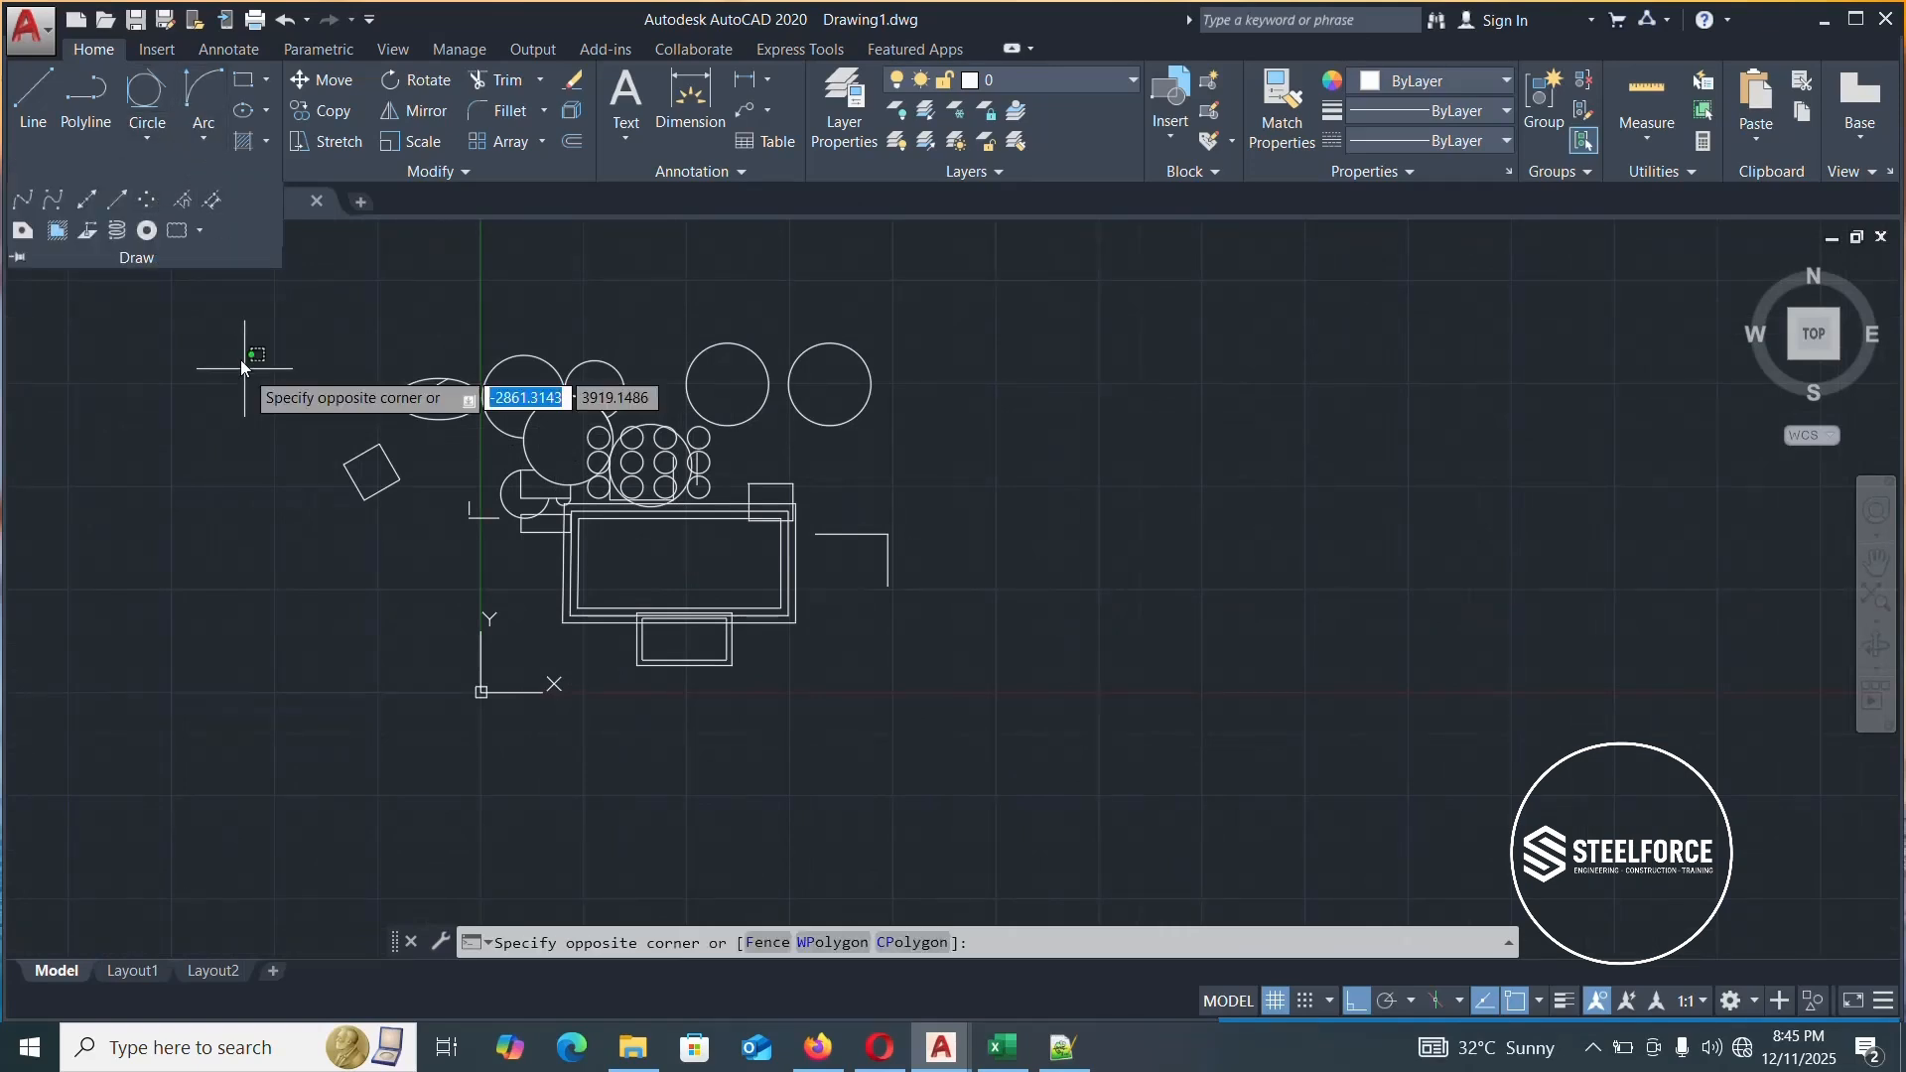
{"action": "left_click", "coordinate": [325, 354]}
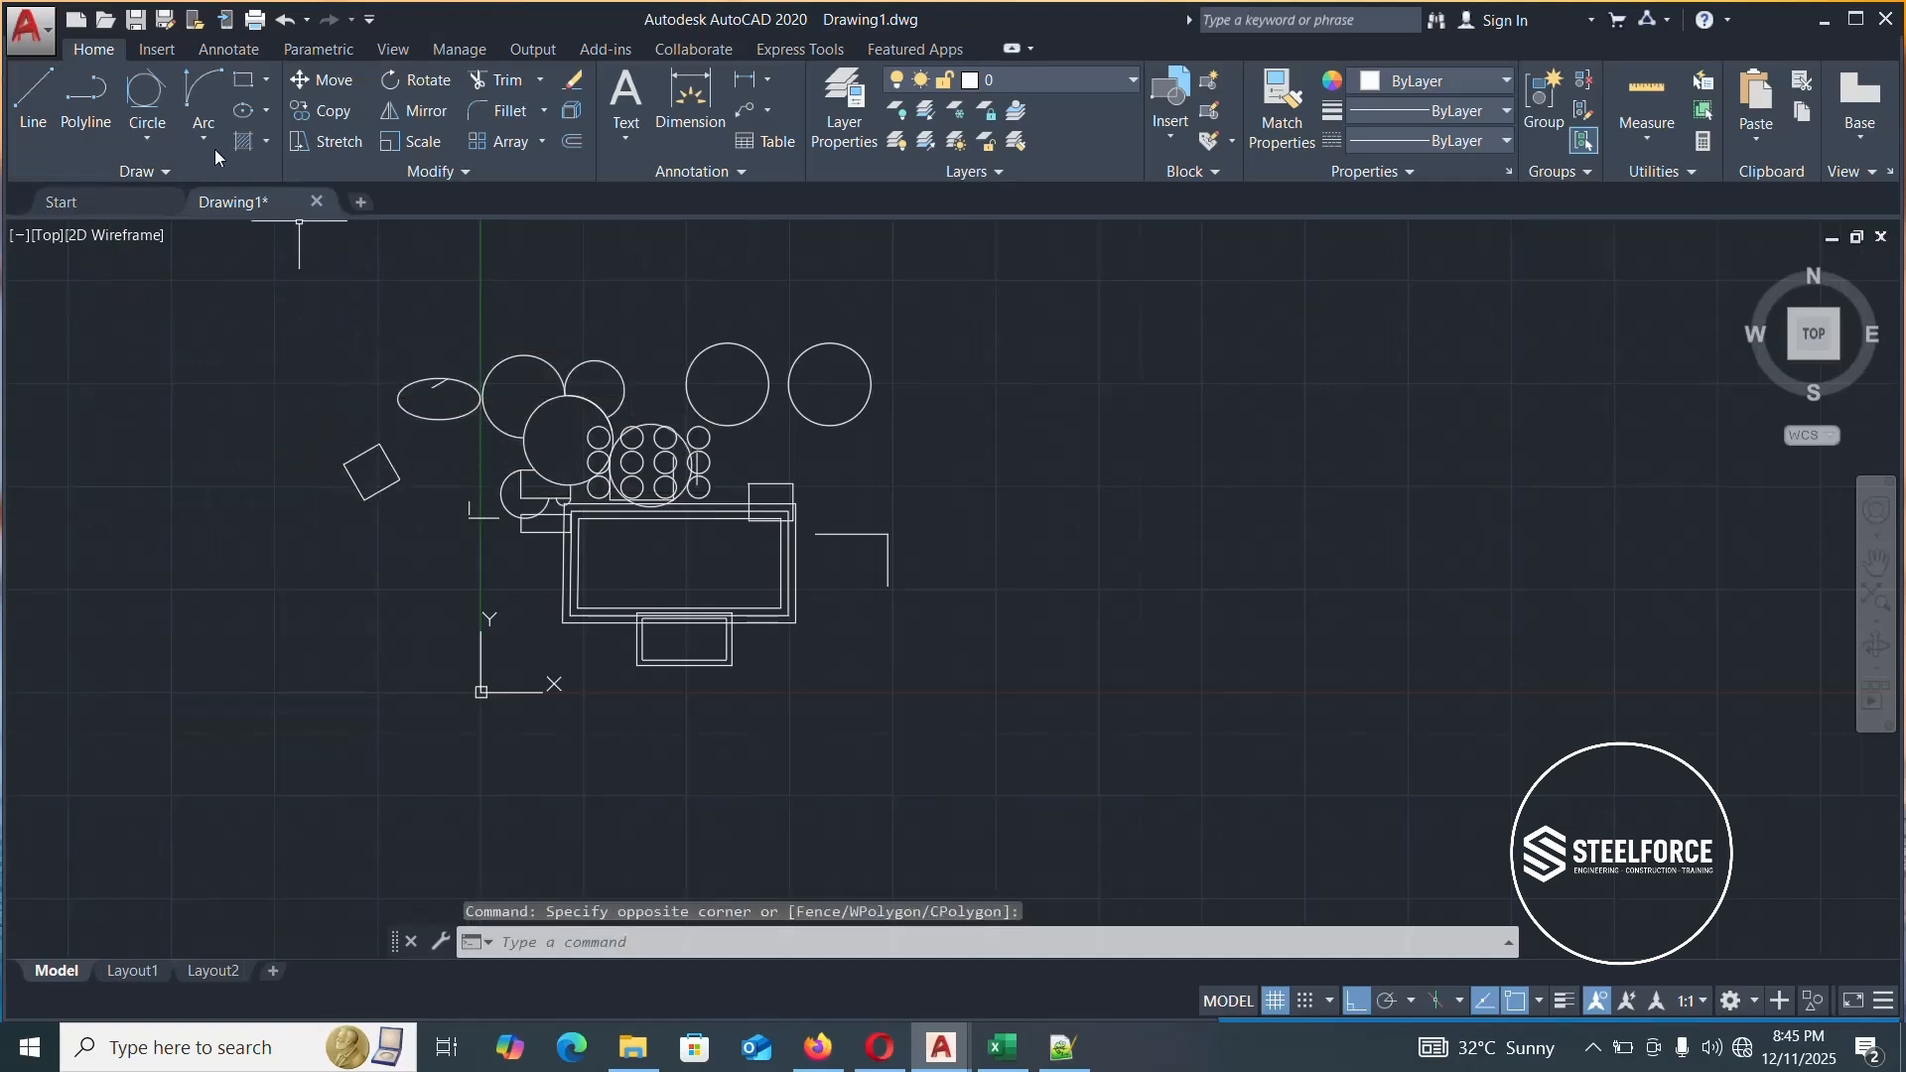